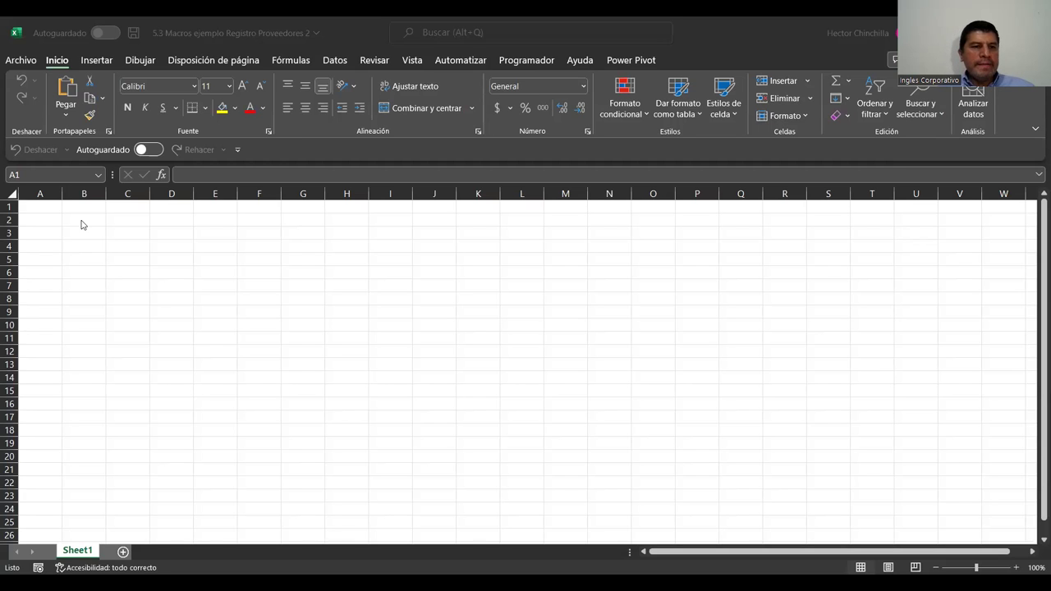
Bring the empty workbook into focus and move the selection to cell A1
click(78, 246)
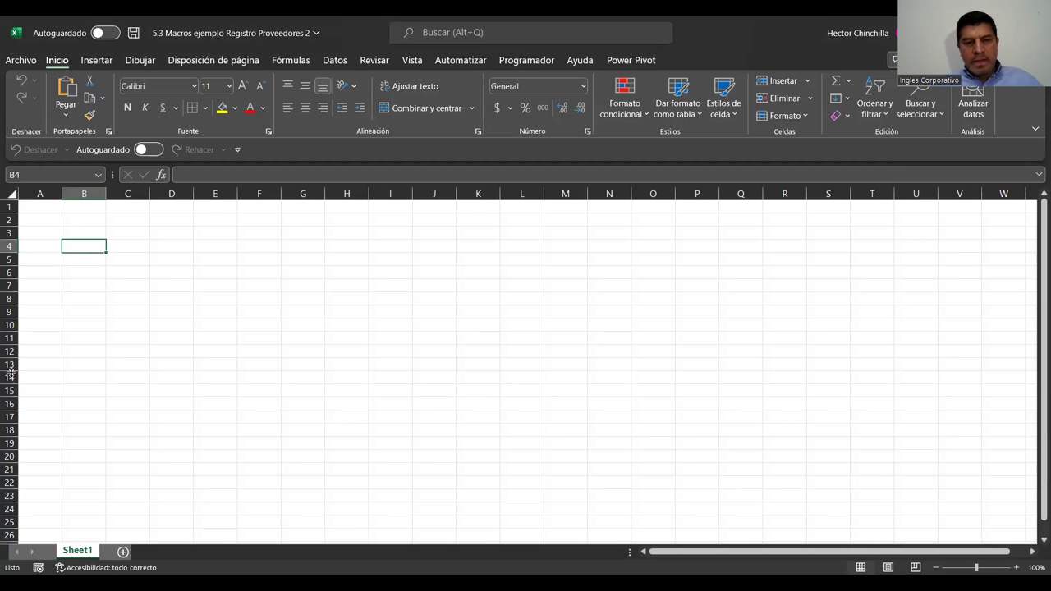
click(115, 310)
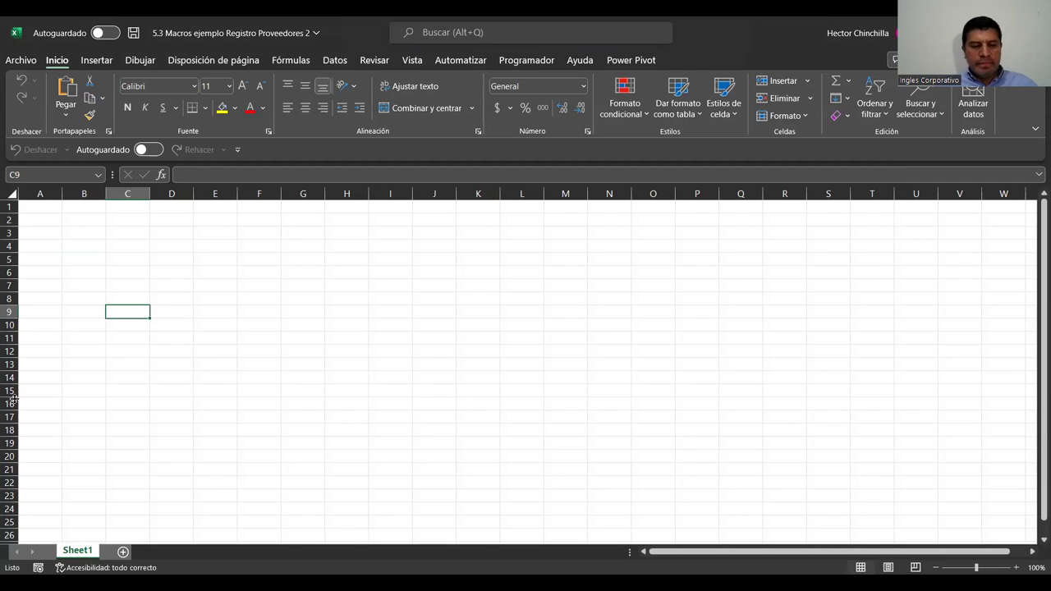
key(Up)
key(Up)
key(Up)
key(Up)
key(Up)
key(Up)
key(Up)
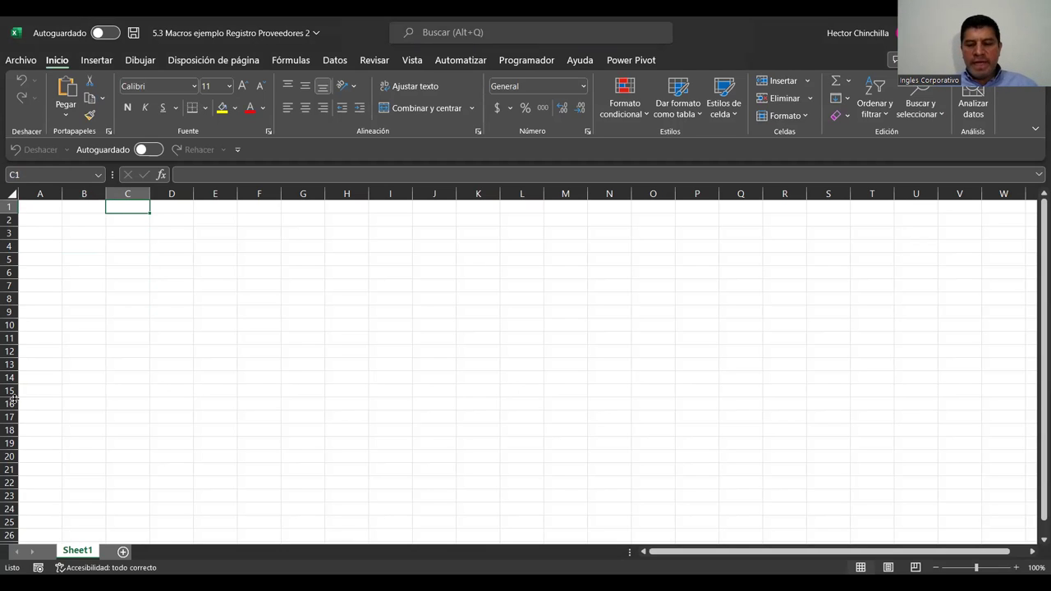
key(Left)
key(Left)
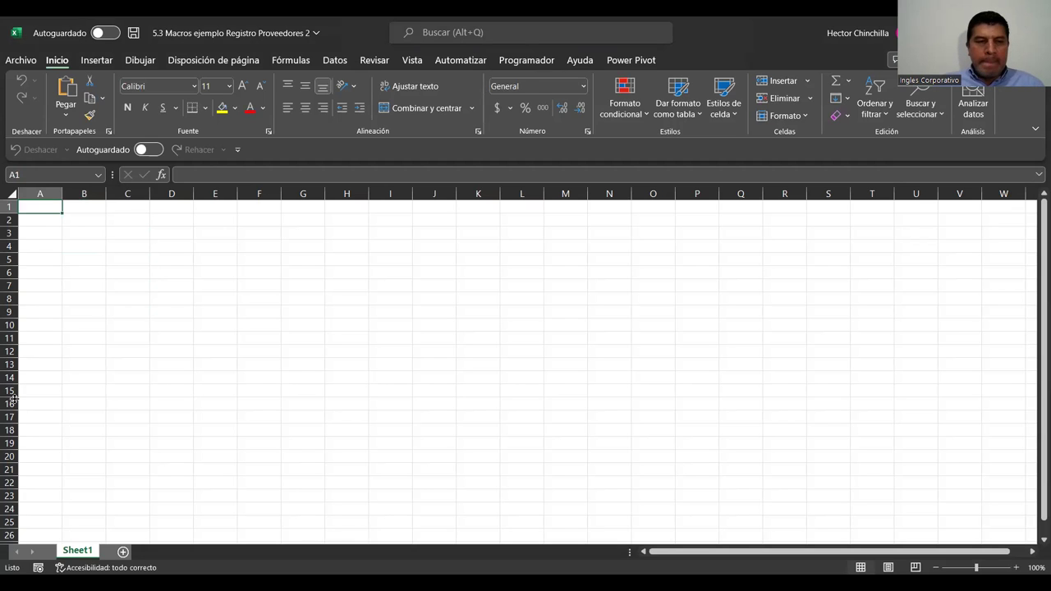
key(Right)
key(Left)
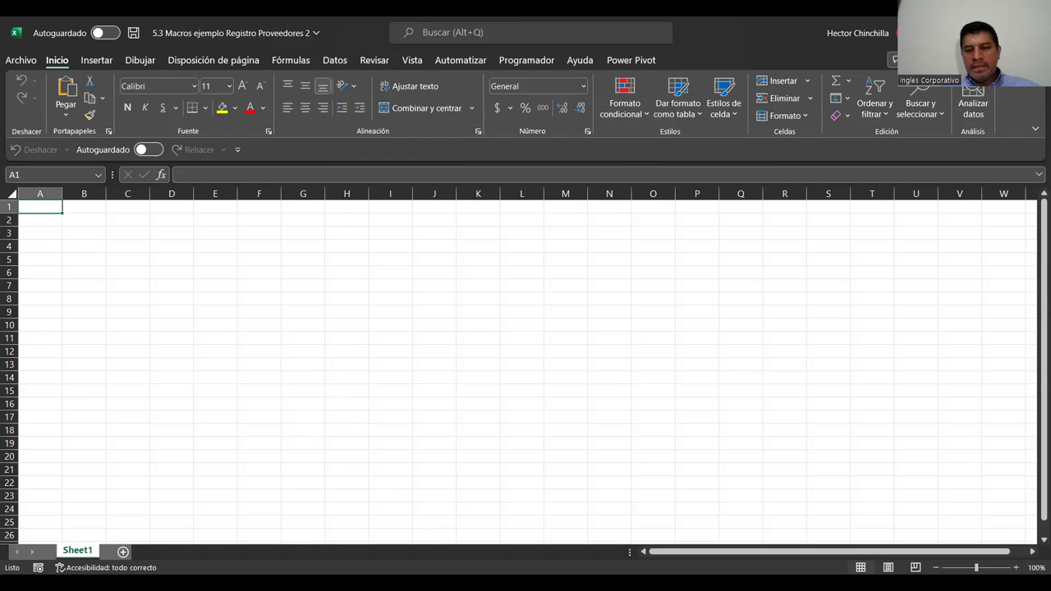
Step between cells A1 and A2, then switch from the blank workbook to the course lesson
click(47, 220)
key(Up)
key(Down)
key(Up)
key(Down)
key(Up)
key(Down)
key(Up)
key(Down)
key(Up)
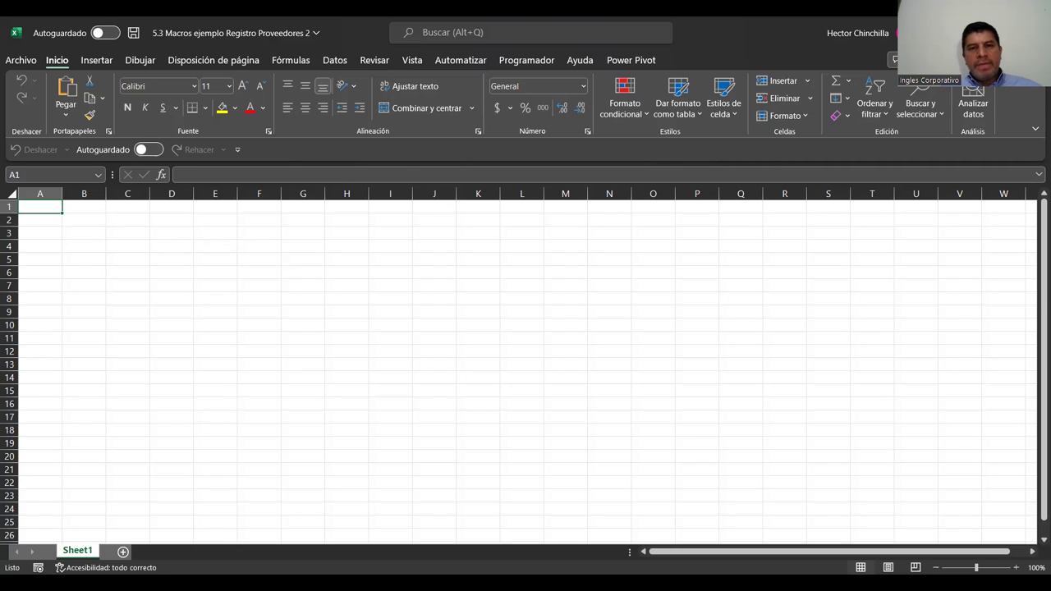
key(alt+F11)
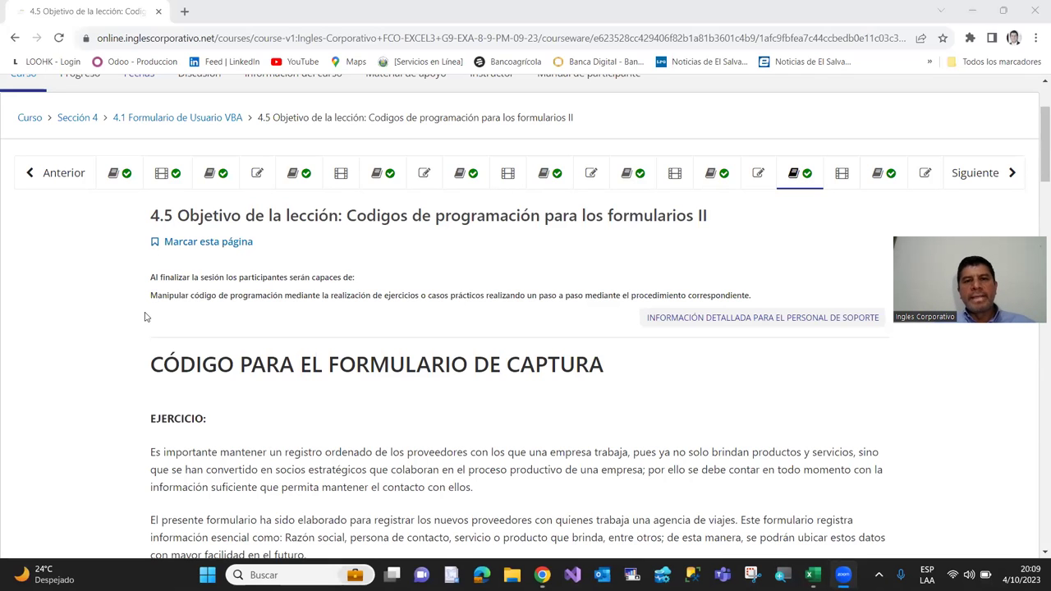
Scroll through lesson 4.5's supplier-registration exercise and REGISTRO PROVEEDOR form image
scroll(247, 287, down, 2)
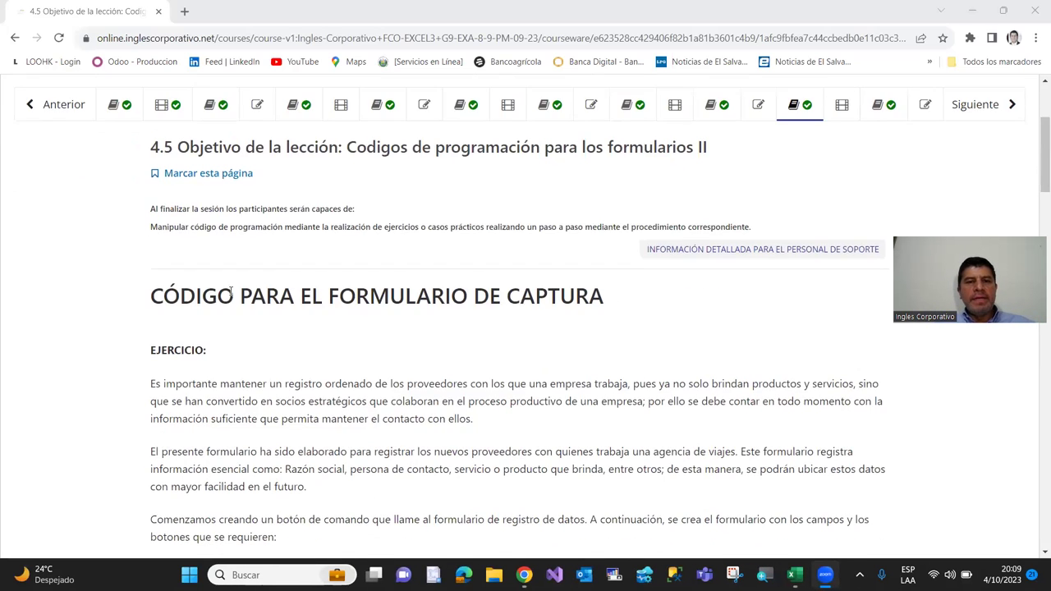
scroll(222, 294, up, 3)
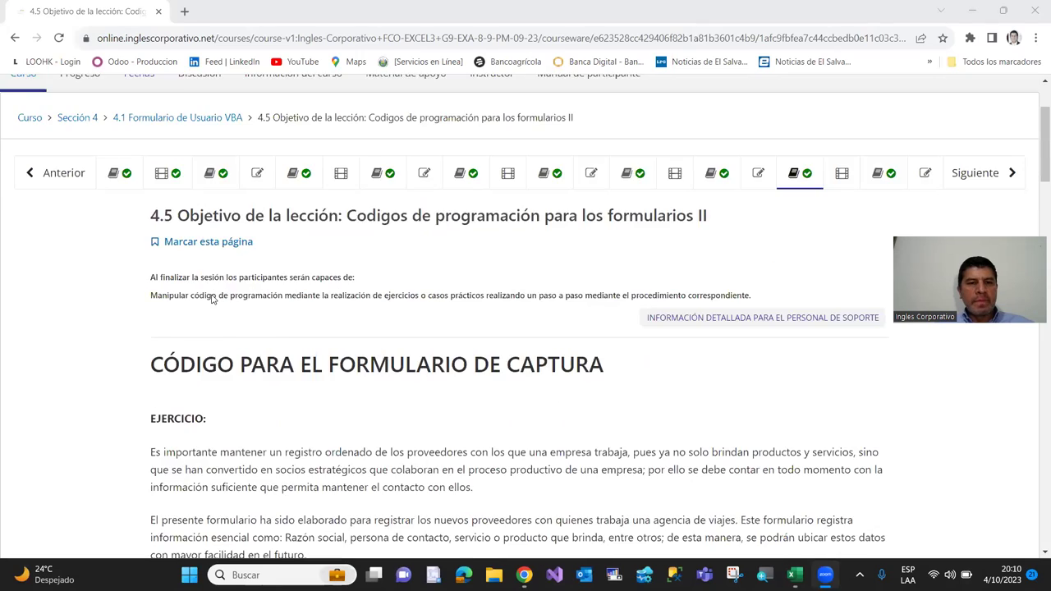
scroll(216, 294, down, 2)
scroll(216, 294, down, 2)
scroll(216, 294, up, 2)
scroll(216, 294, up, 2)
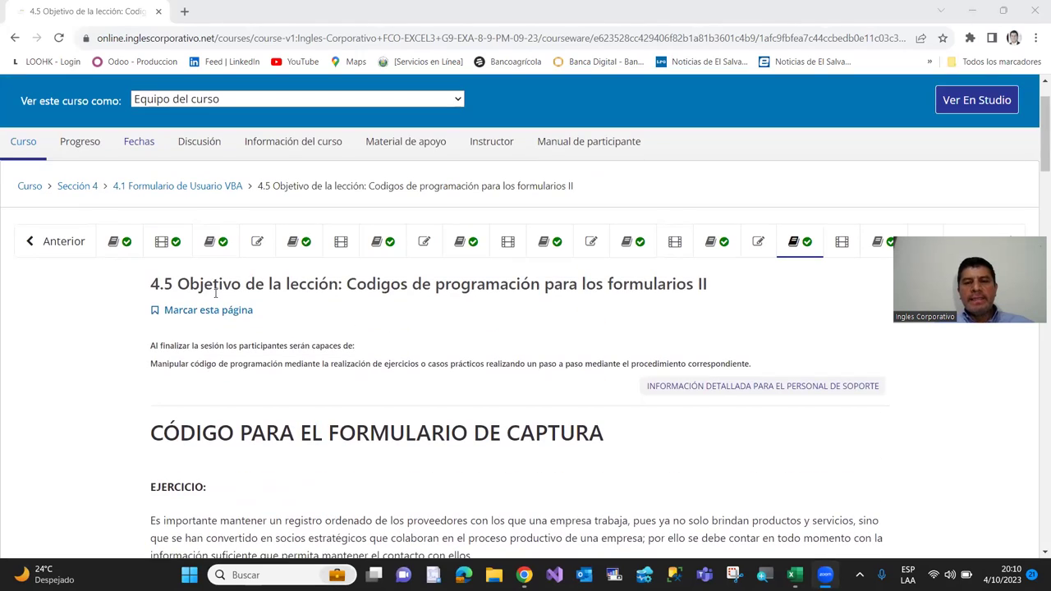
scroll(217, 276, down, 2)
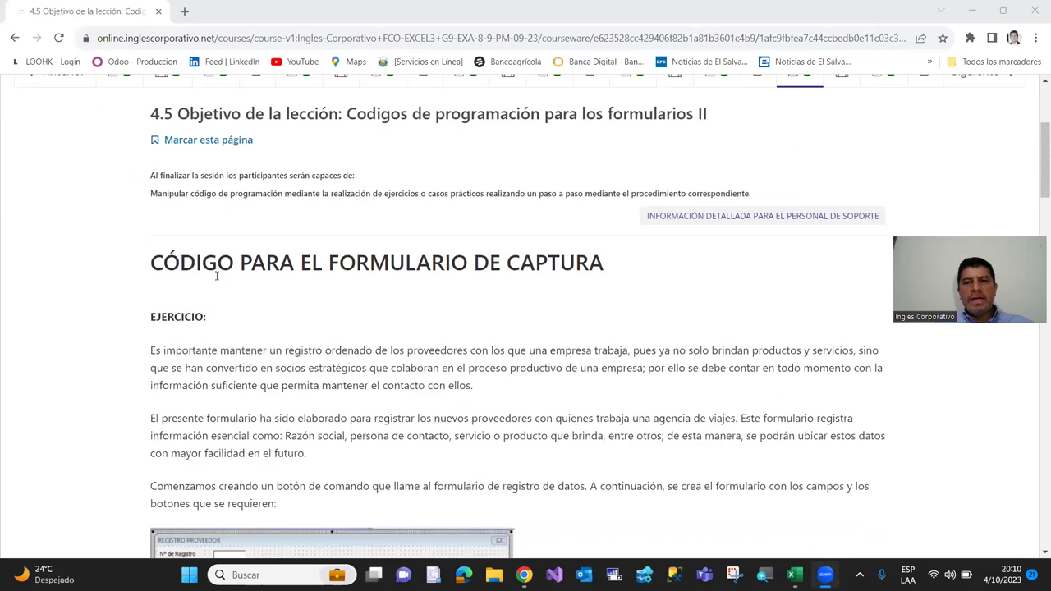
scroll(217, 276, up, 1)
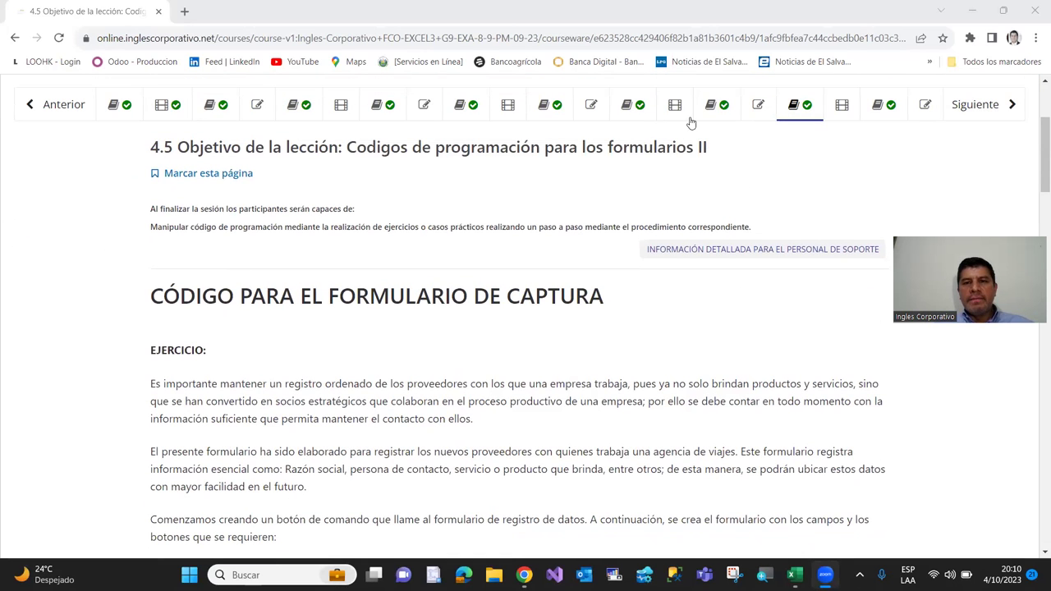
click(627, 107)
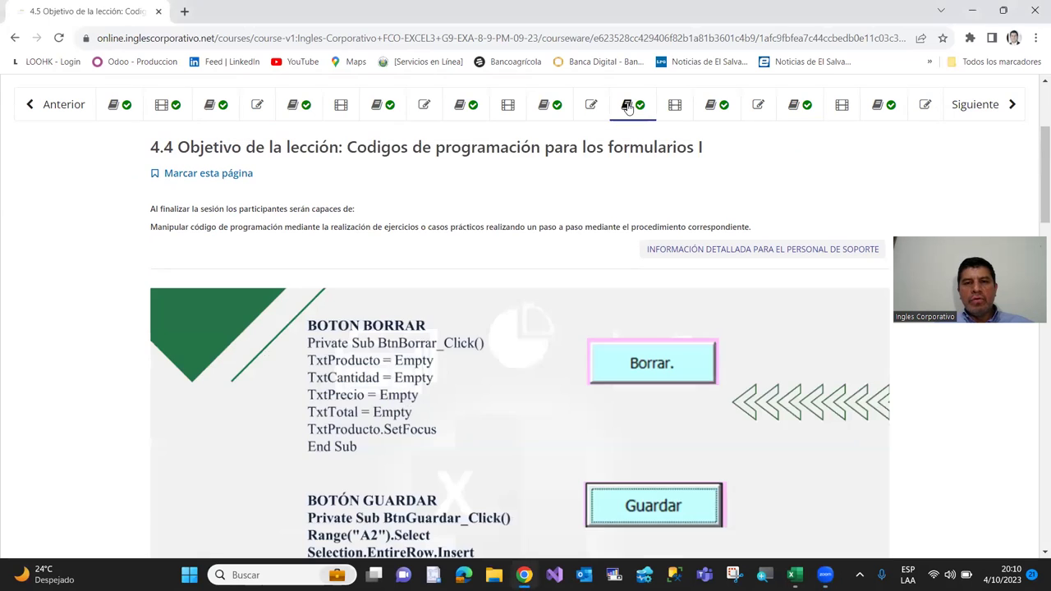
scroll(281, 311, up, 2)
scroll(282, 312, down, 2)
scroll(281, 312, down, 2)
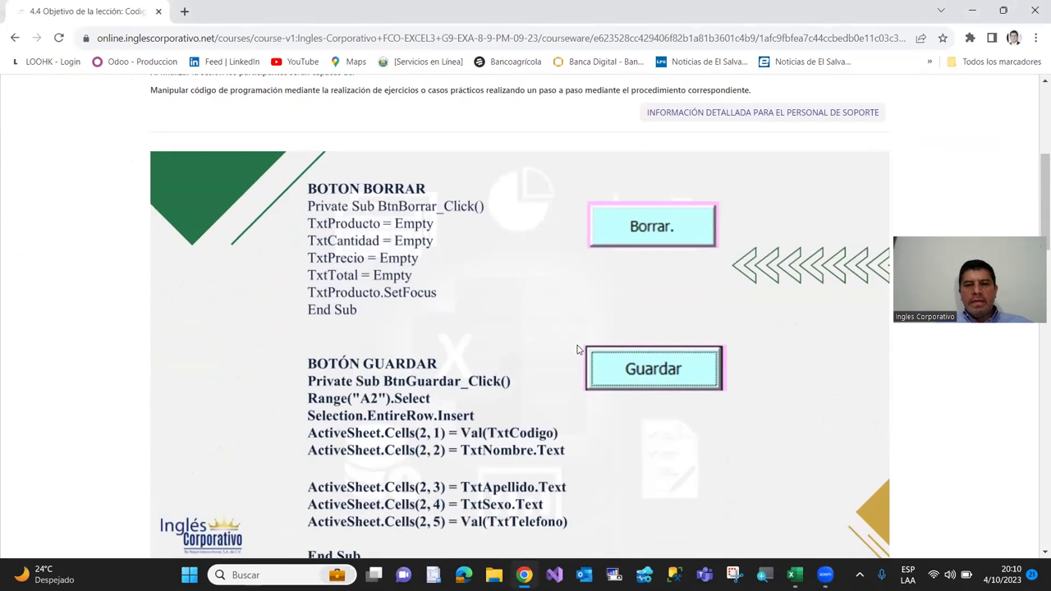
scroll(448, 288, down, 3)
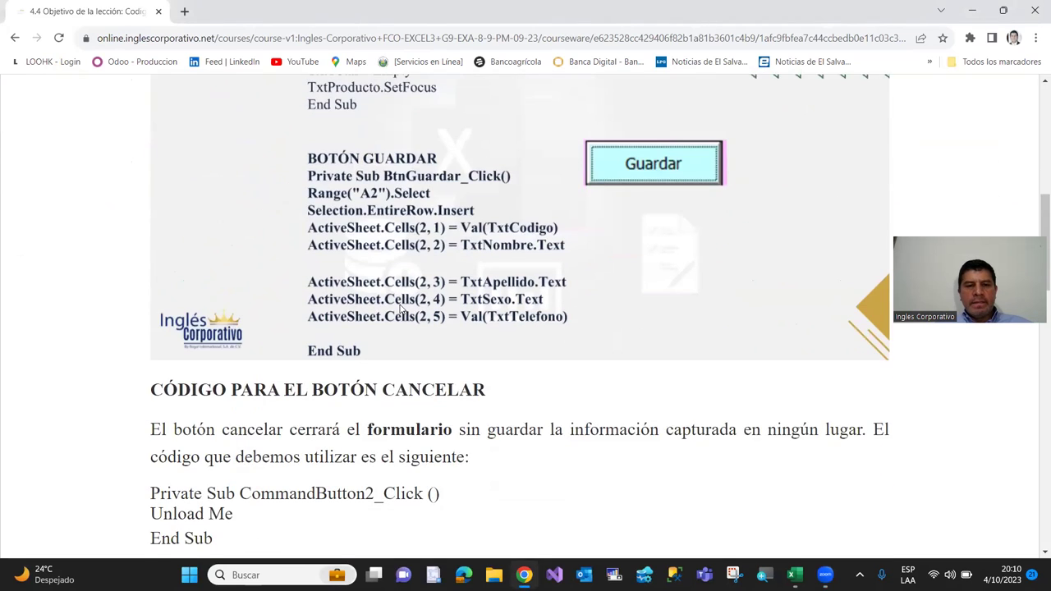
scroll(402, 308, down, 2)
scroll(361, 310, down, 1)
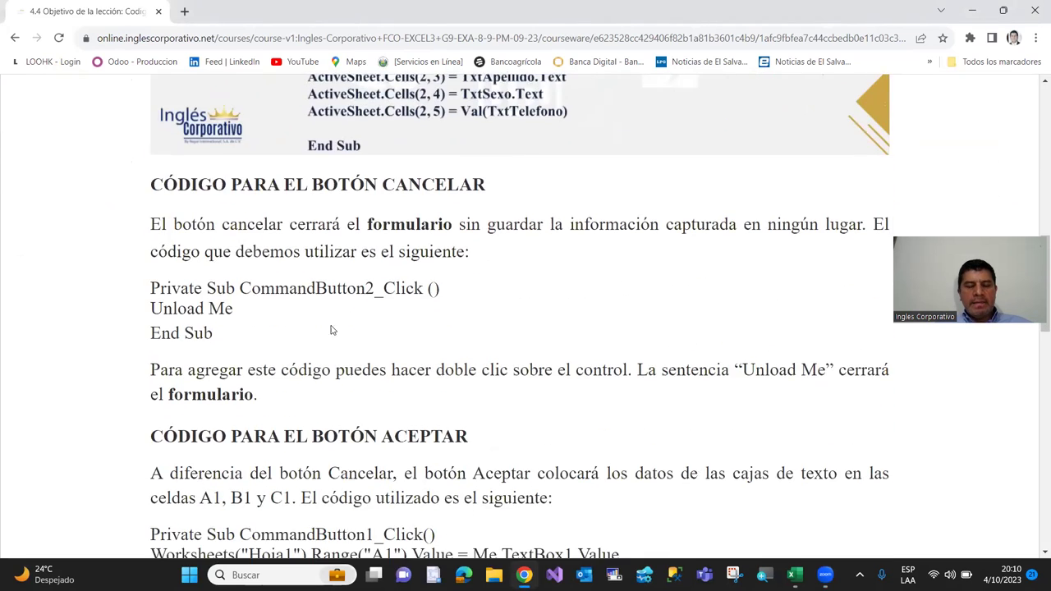
scroll(332, 330, down, 3)
scroll(320, 345, down, 2)
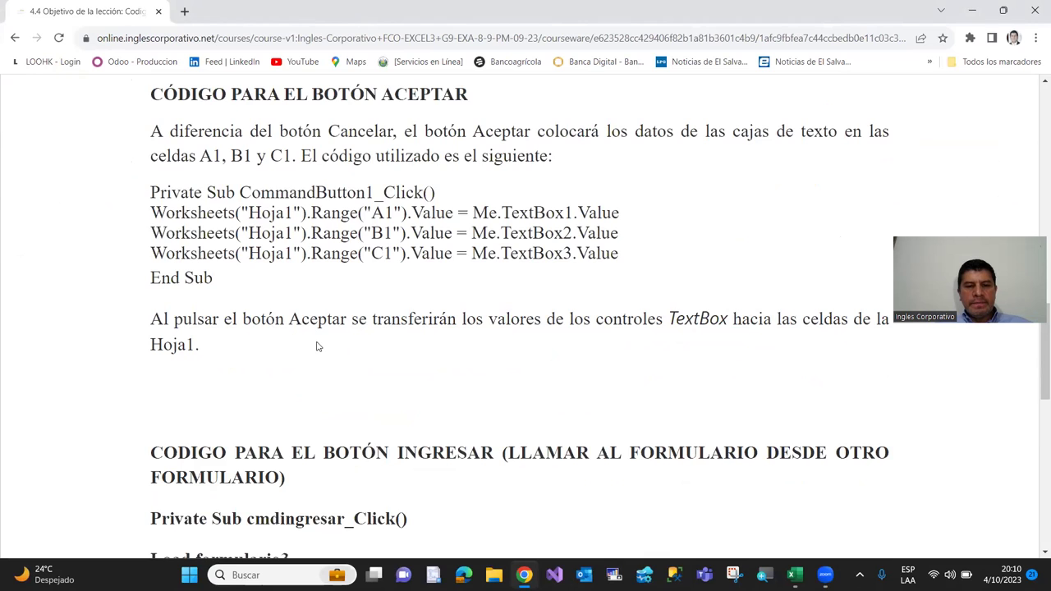
scroll(318, 347, down, 2)
scroll(320, 347, down, 2)
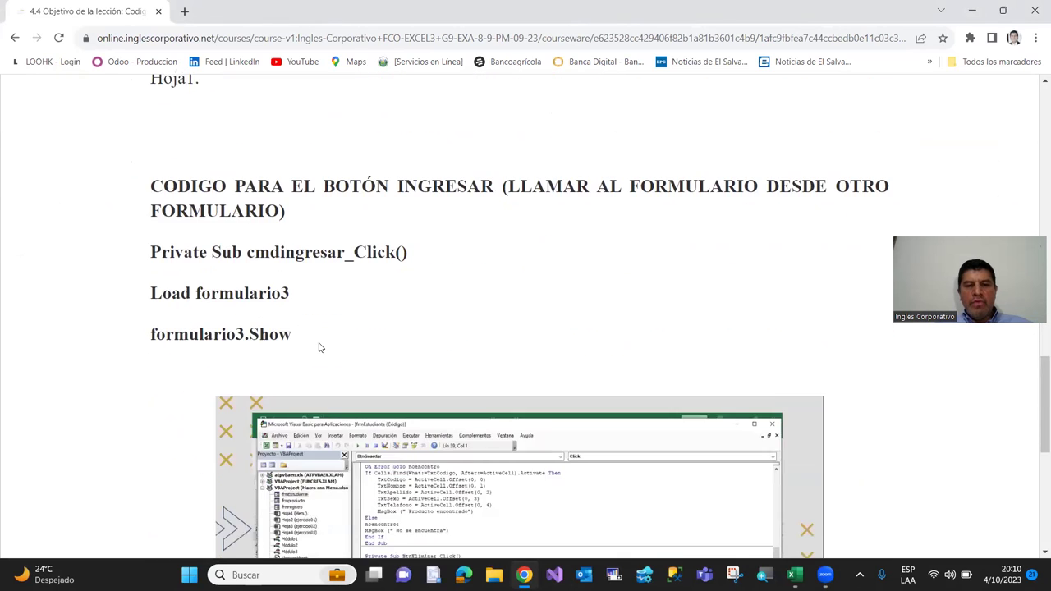
scroll(320, 347, up, 1)
scroll(320, 348, down, 3)
scroll(319, 343, down, 3)
scroll(320, 343, up, 2)
scroll(308, 339, up, 2)
scroll(296, 335, up, 3)
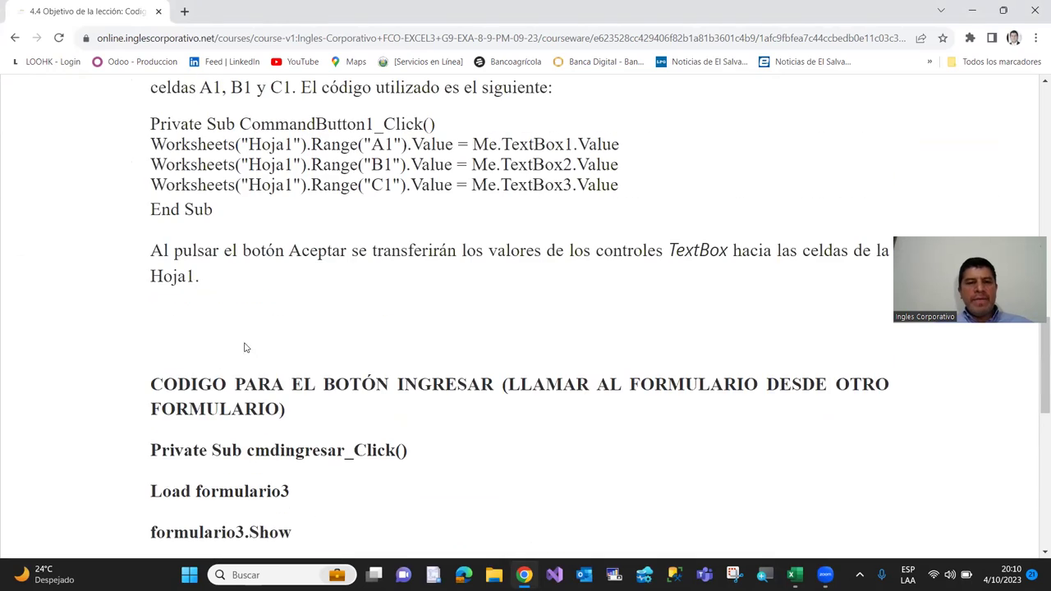
scroll(173, 332, up, 1)
scroll(173, 333, down, 3)
scroll(175, 333, up, 4)
scroll(175, 332, up, 2)
scroll(175, 331, up, 1)
scroll(175, 329, up, 2)
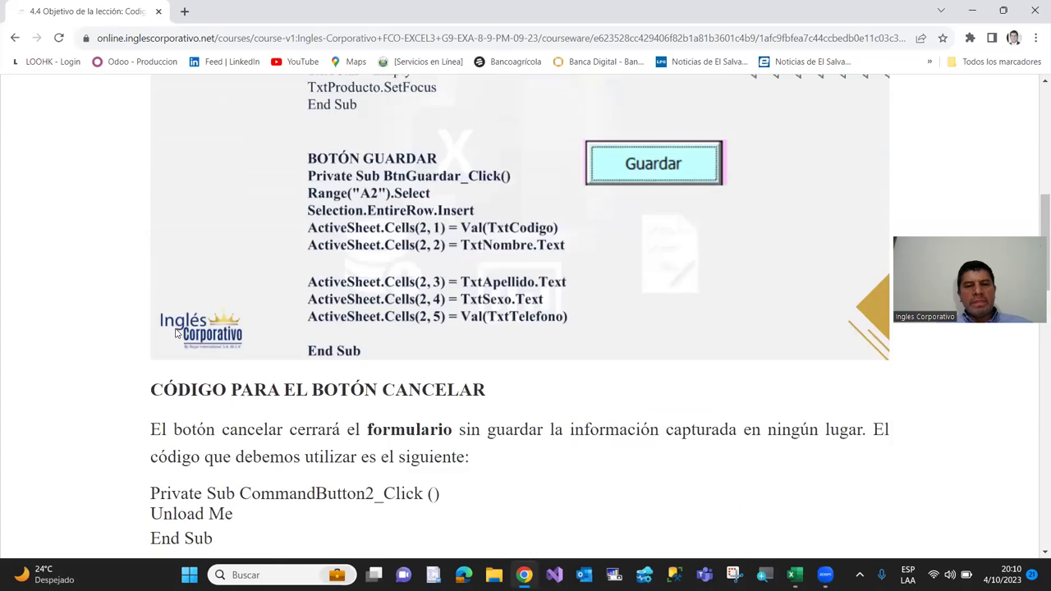
scroll(175, 332, up, 3)
scroll(175, 333, up, 2)
scroll(175, 334, down, 4)
scroll(176, 334, down, 3)
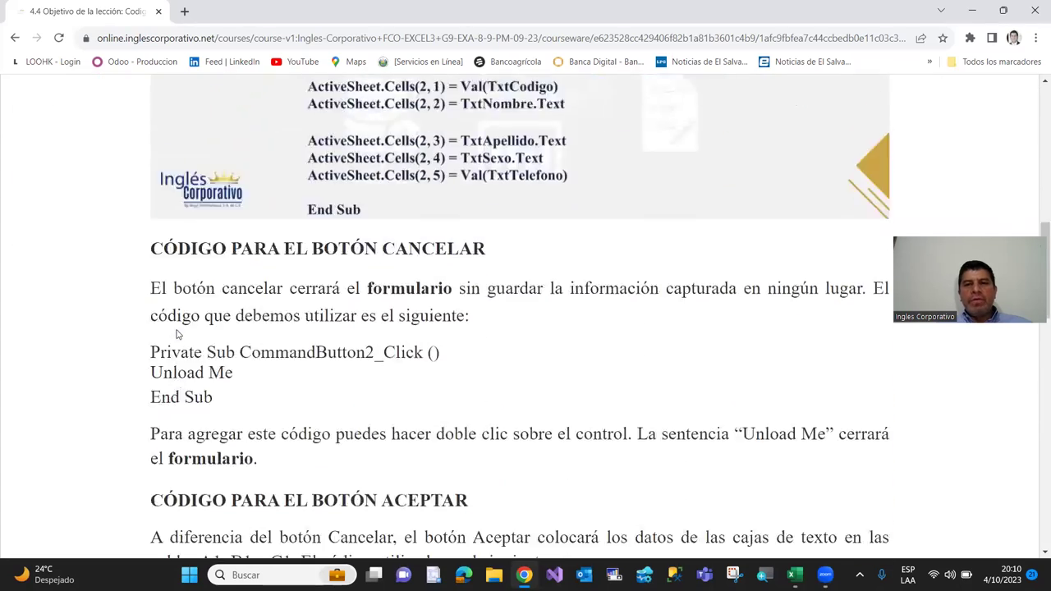
scroll(177, 334, down, 3)
scroll(177, 334, up, 3)
scroll(177, 334, up, 3)
scroll(178, 335, up, 2)
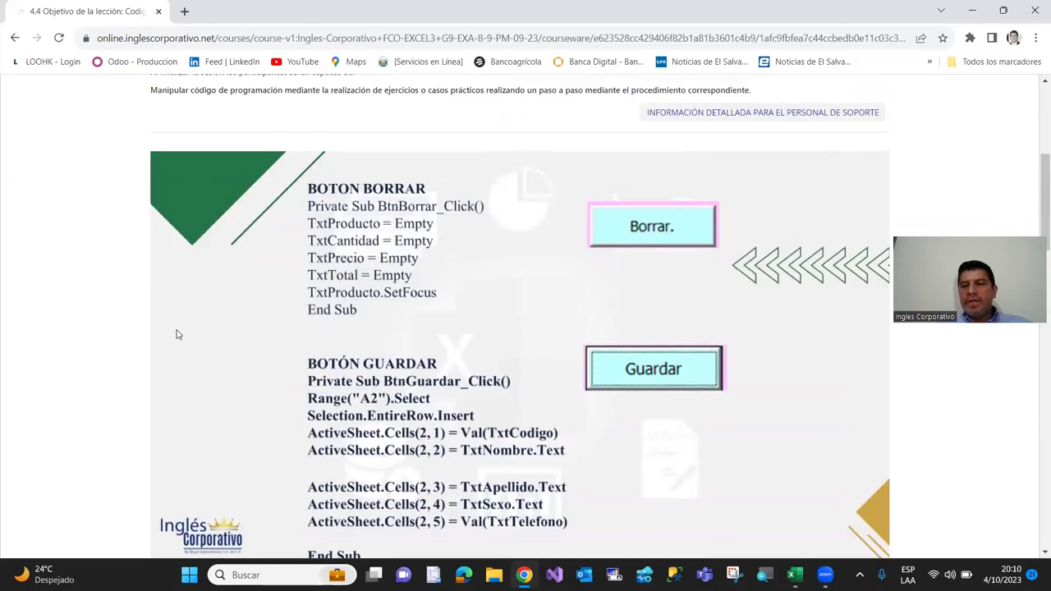
scroll(176, 334, up, 3)
scroll(176, 333, up, 1)
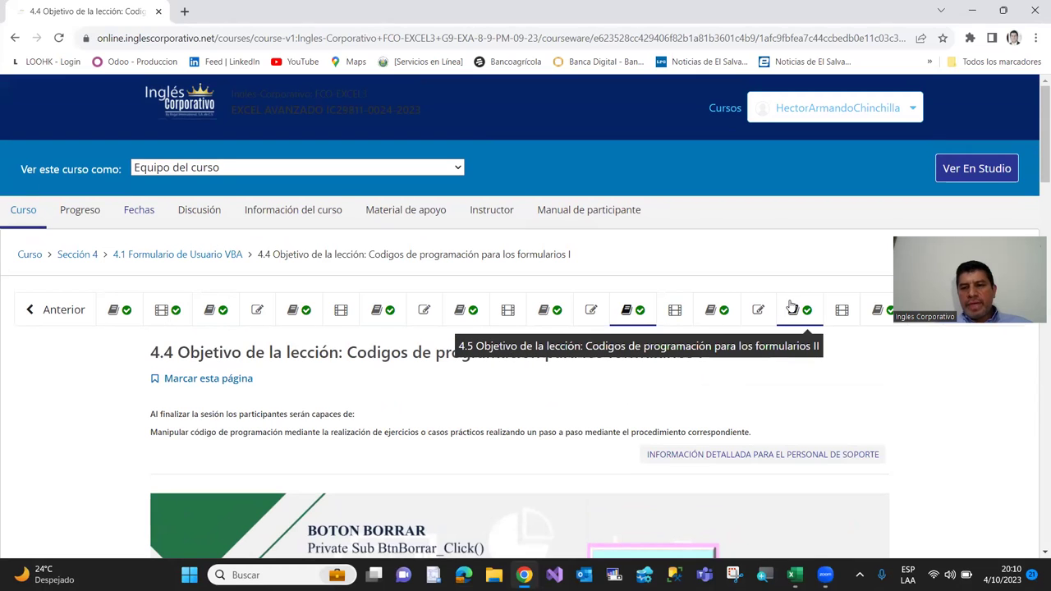
click(793, 308)
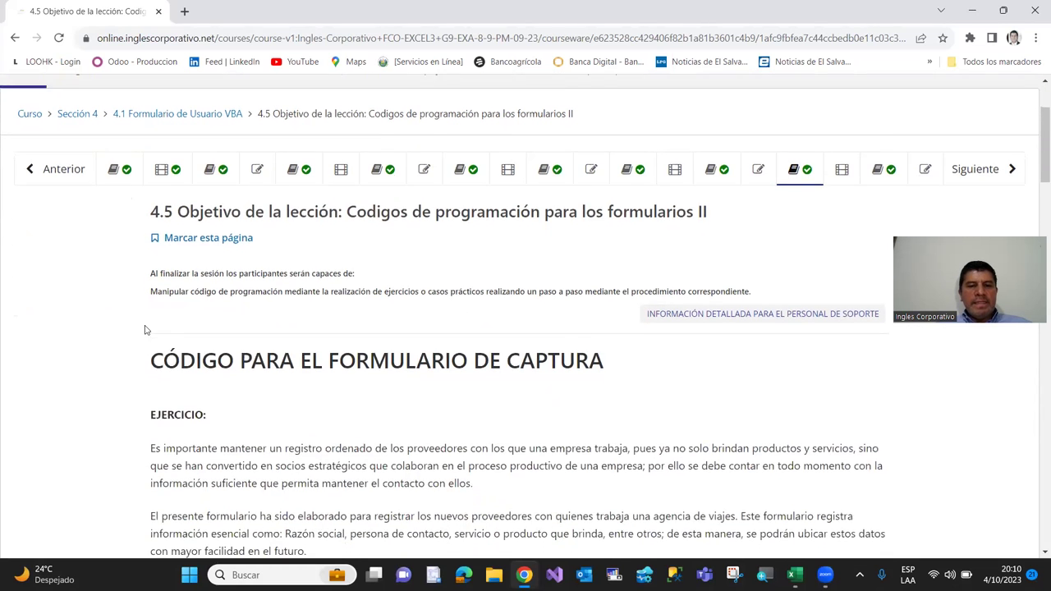
scroll(153, 330, down, 2)
scroll(132, 329, down, 2)
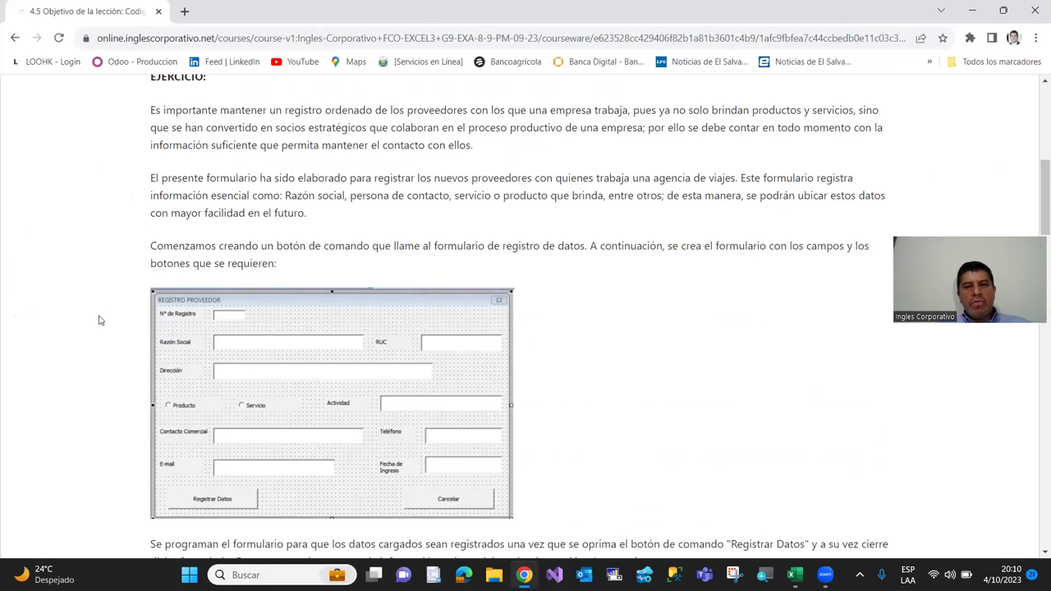
scroll(92, 335, up, 1)
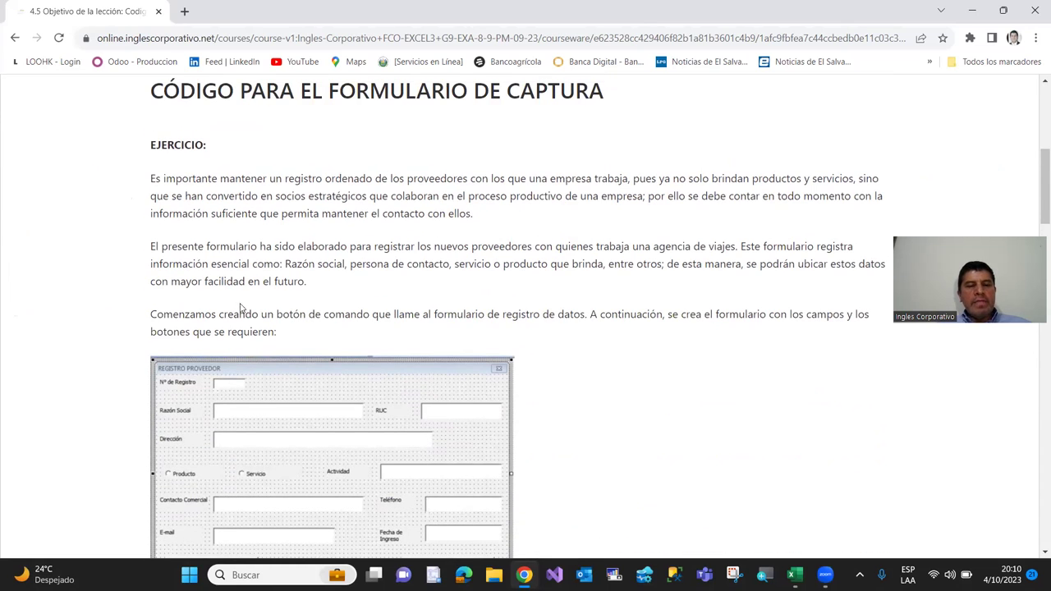
scroll(103, 408, down, 3)
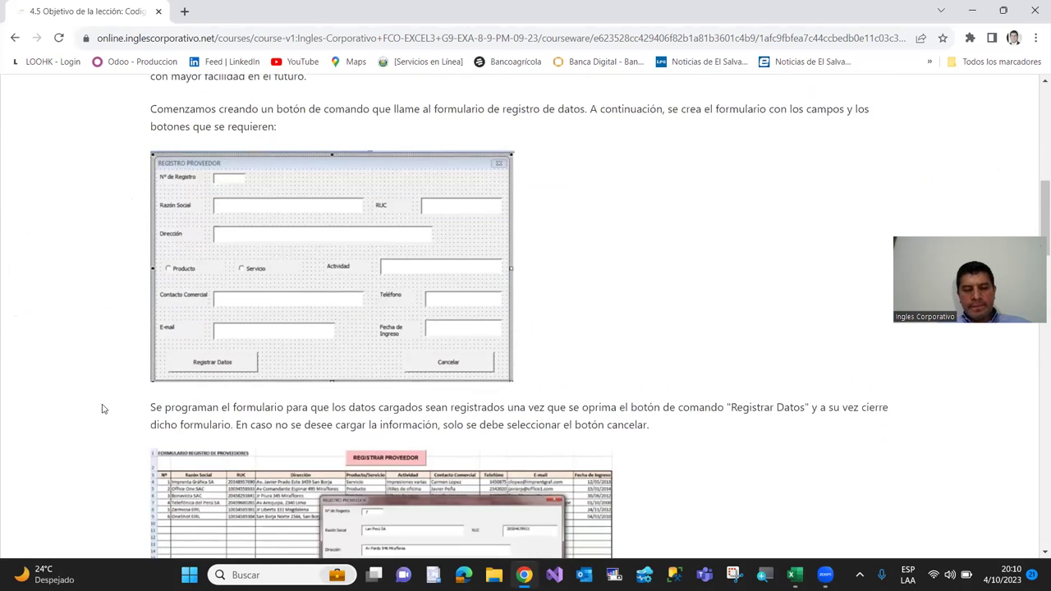
key(ctrl+plus)
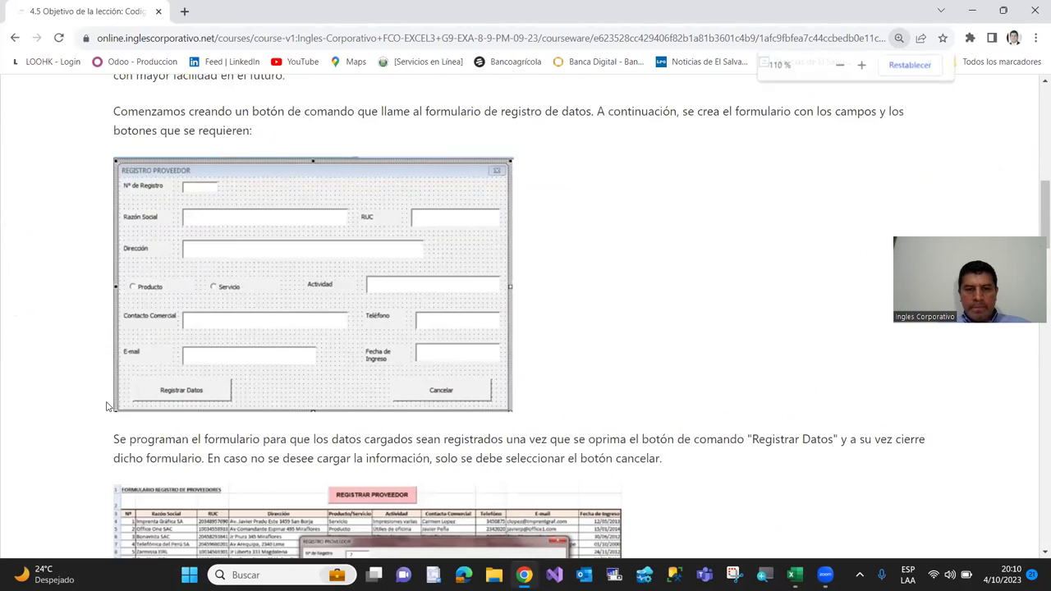
key(ctrl+plus)
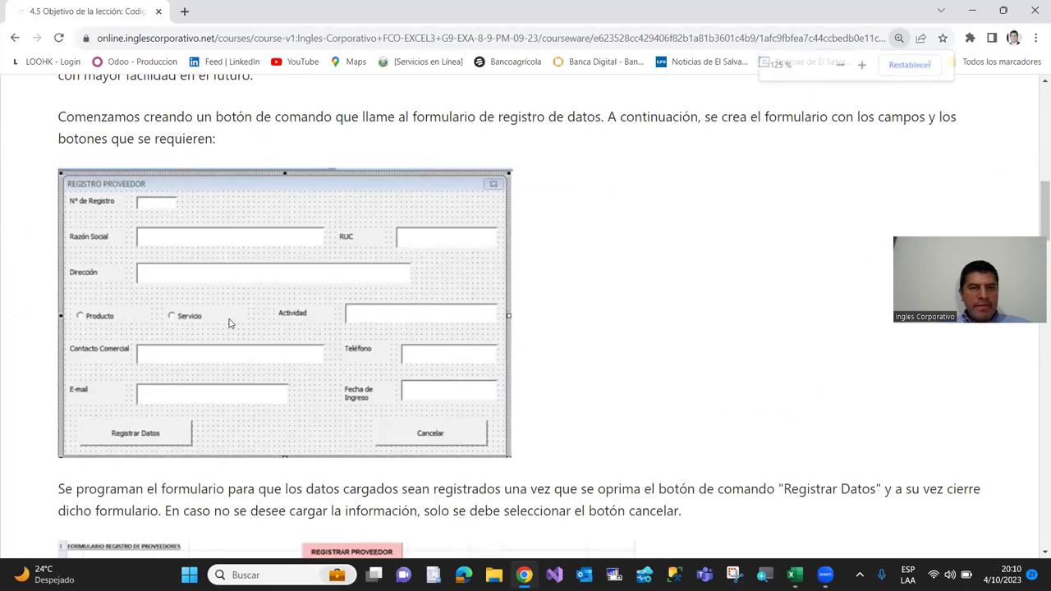
scroll(167, 320, down, 2)
scroll(194, 260, up, 4)
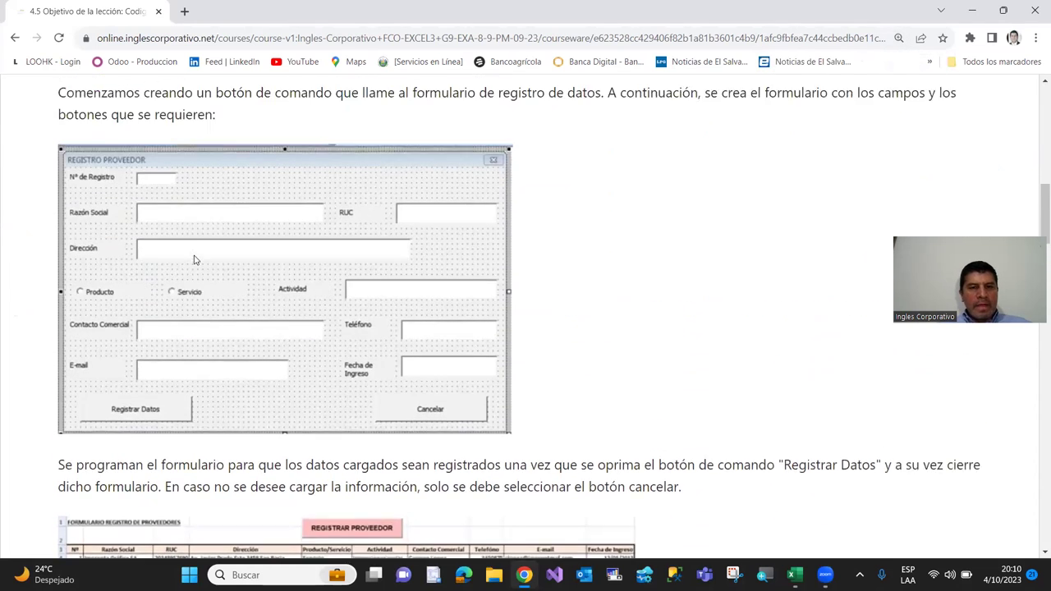
scroll(194, 256, down, 1)
scroll(195, 256, down, 1)
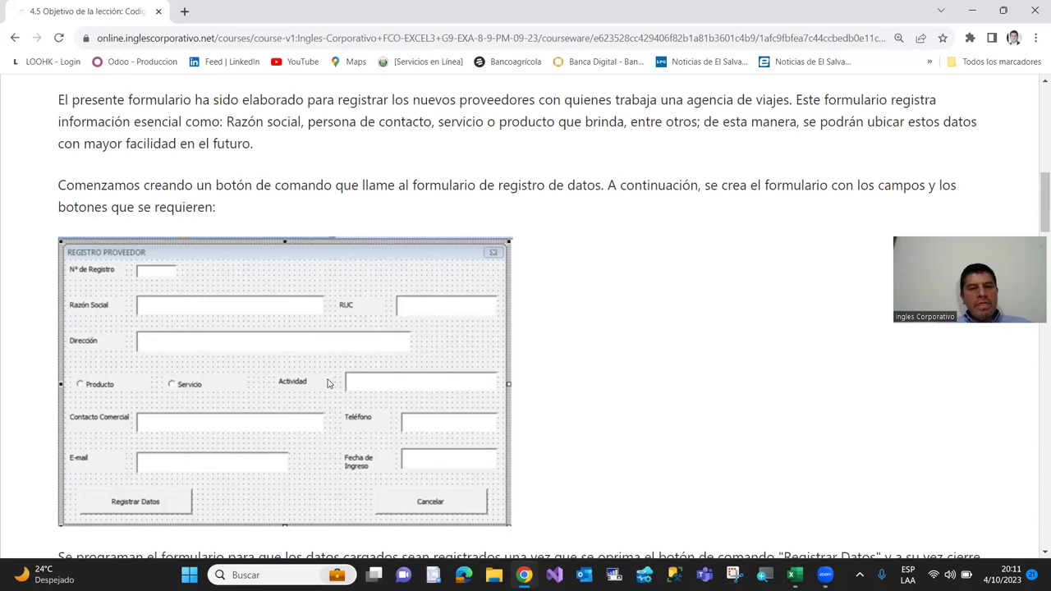
Scroll through lesson 4.5's objectives and capture-form exercise
scroll(239, 364, down, 2)
scroll(228, 307, down, 2)
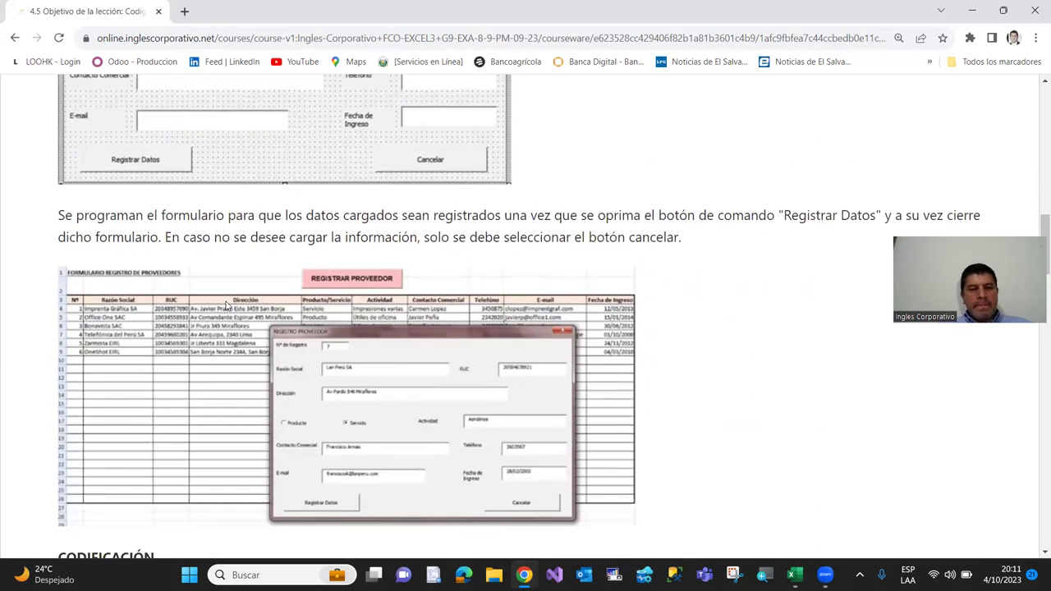
scroll(161, 436, up, 1)
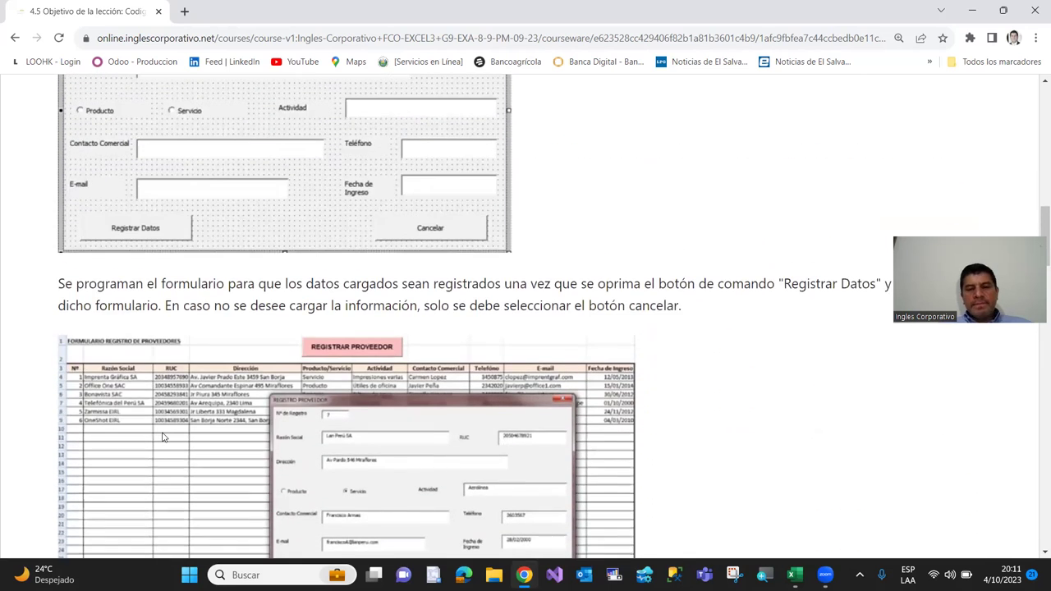
scroll(162, 437, down, 2)
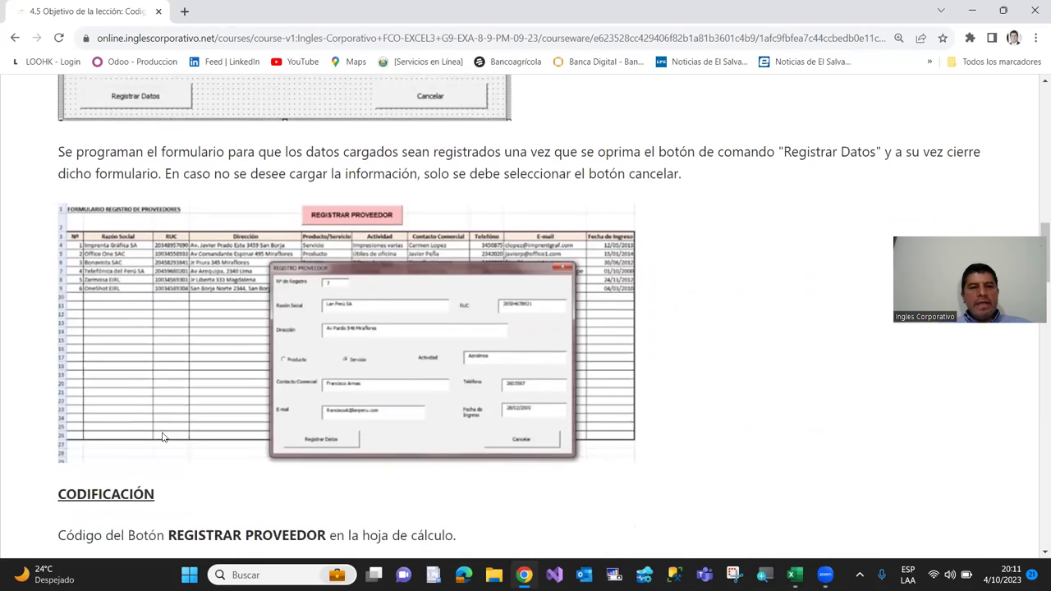
scroll(132, 332, up, 1)
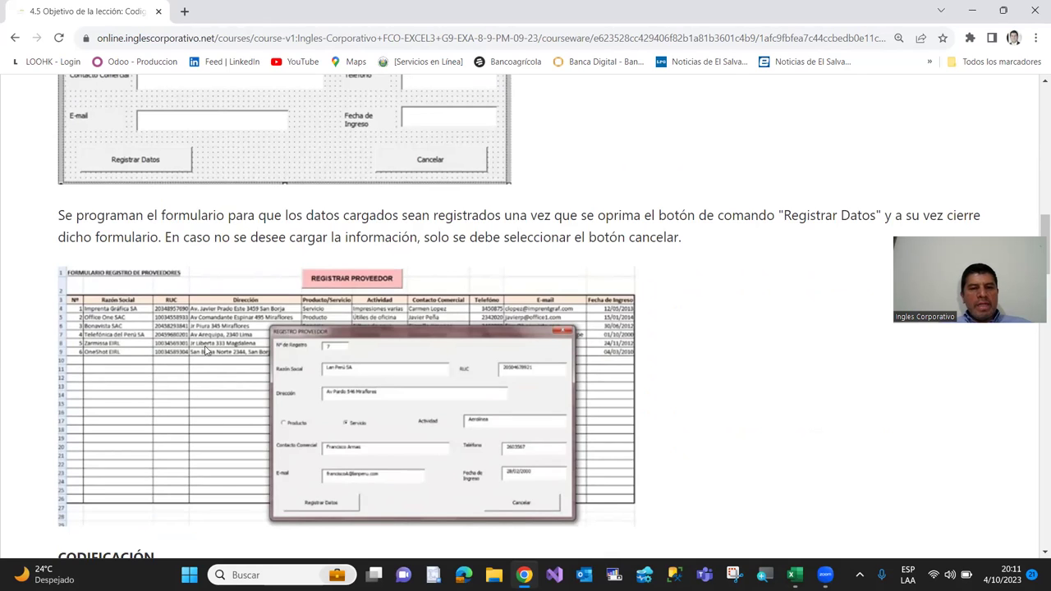
scroll(165, 343, down, 3)
scroll(166, 347, down, 2)
scroll(167, 349, down, 2)
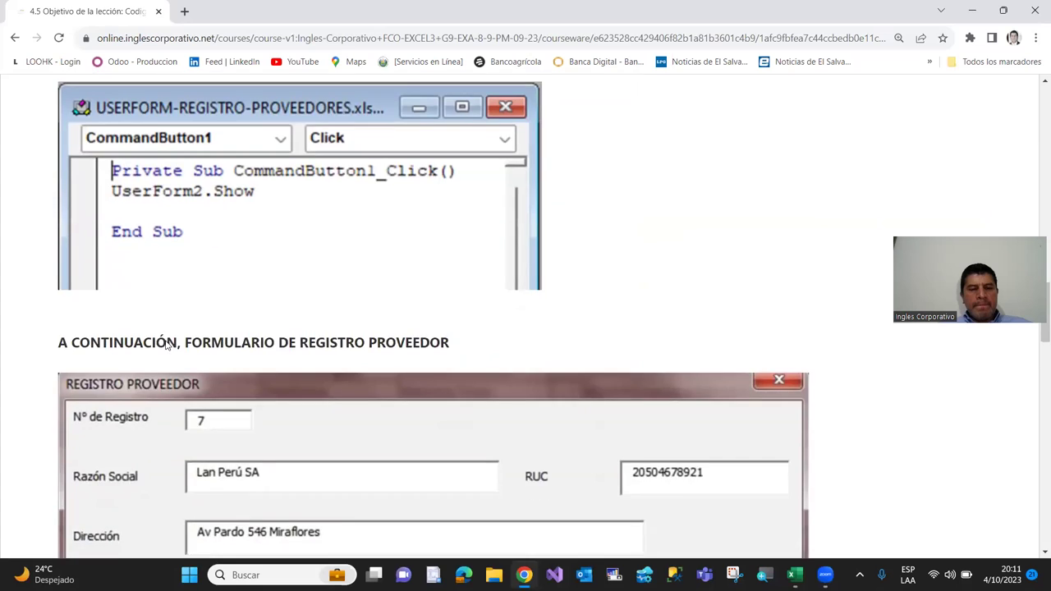
scroll(167, 352, down, 5)
scroll(168, 352, up, 3)
scroll(168, 352, down, 1)
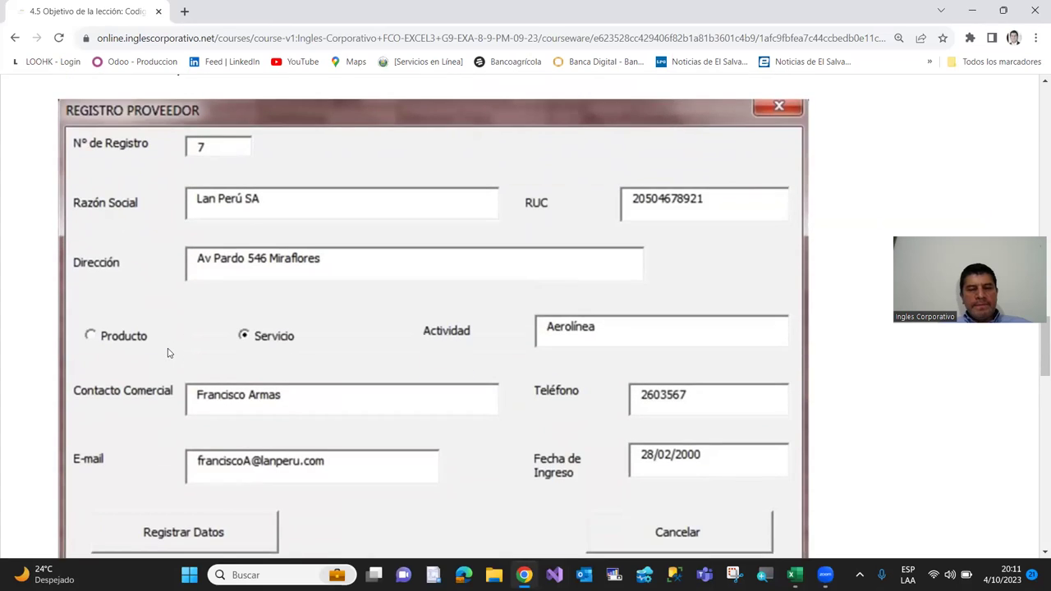
scroll(167, 353, down, 1)
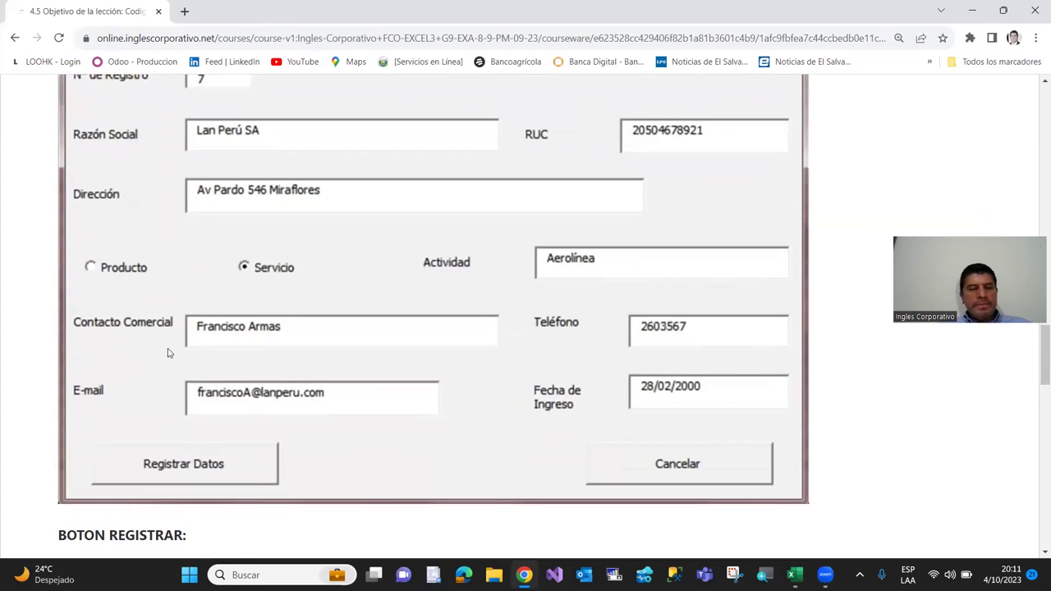
scroll(165, 349, down, 1)
scroll(162, 347, up, 1)
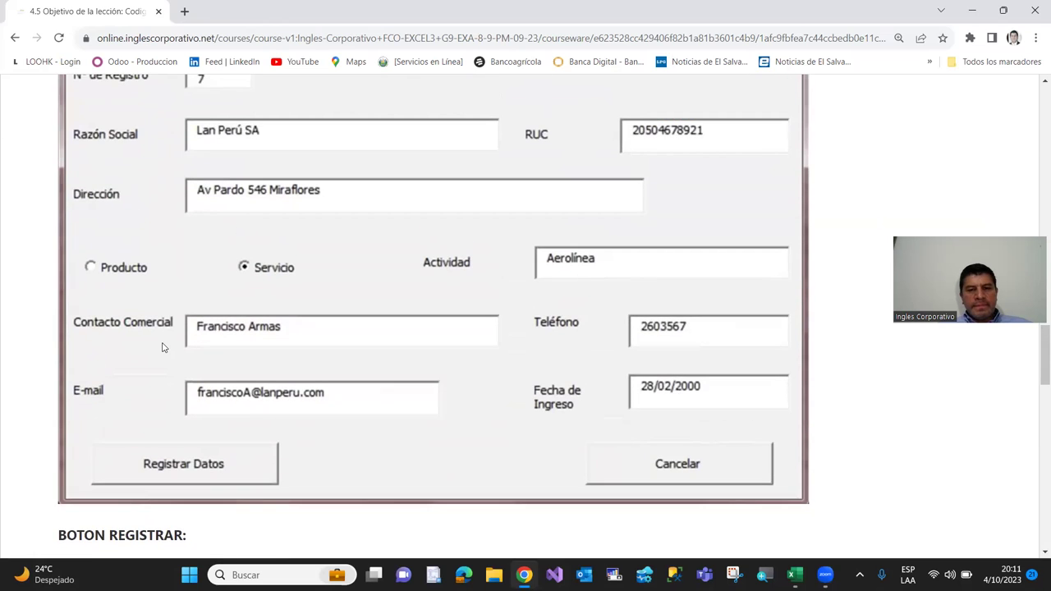
scroll(162, 348, up, 1)
scroll(163, 347, down, 3)
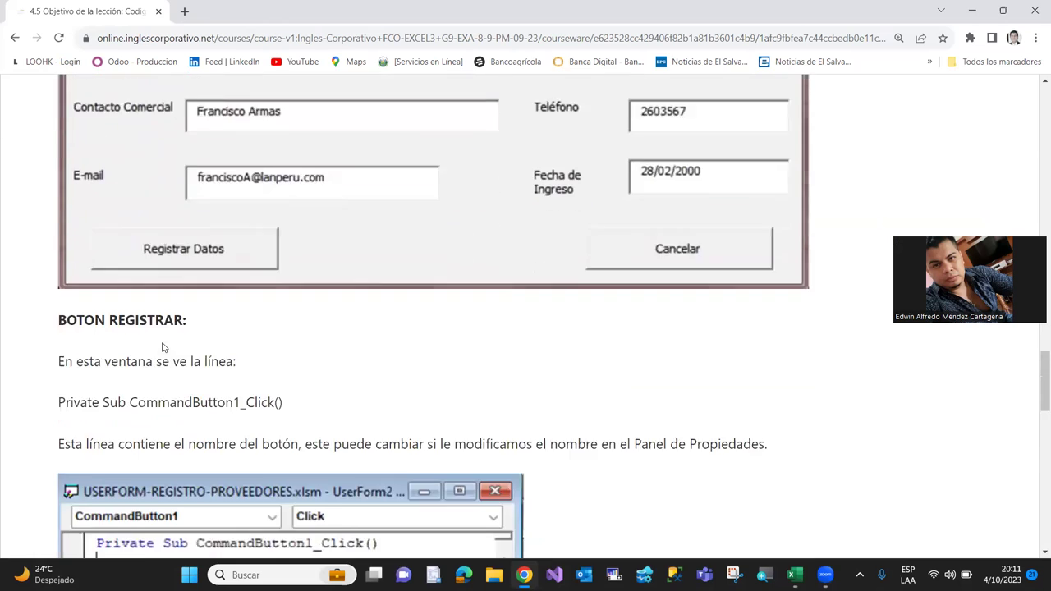
scroll(163, 347, down, 4)
scroll(162, 347, down, 4)
scroll(163, 348, down, 2)
scroll(162, 347, up, 10)
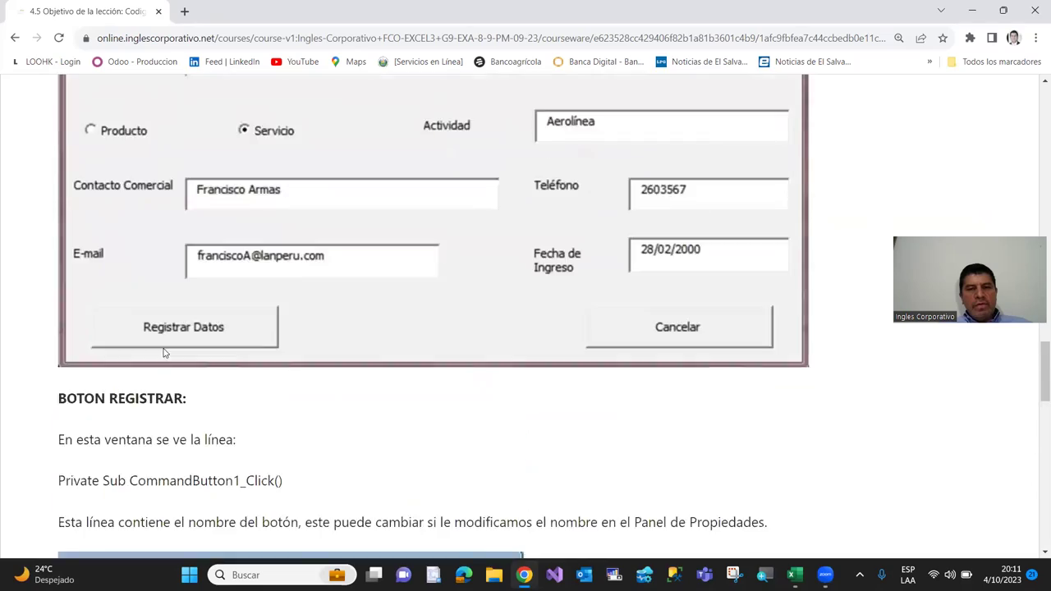
scroll(164, 350, up, 6)
scroll(163, 350, up, 10)
scroll(162, 349, up, 4)
scroll(126, 303, up, 2)
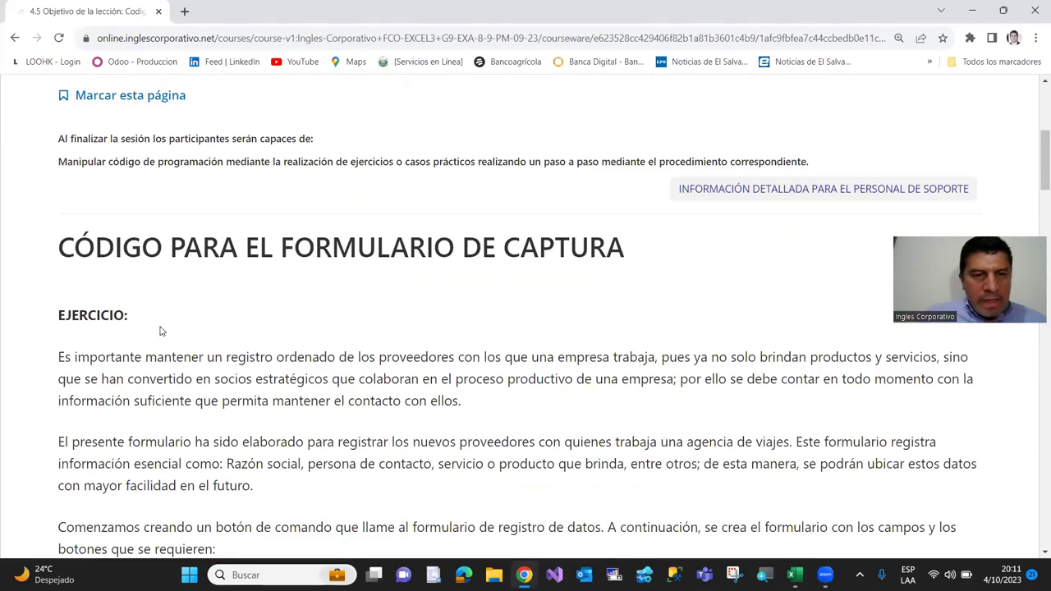
Go to lesson 4.4, Codigos de programación para los formularios I, from the course navigation
scroll(125, 303, down, 1)
scroll(132, 304, up, 3)
scroll(156, 304, down, 1)
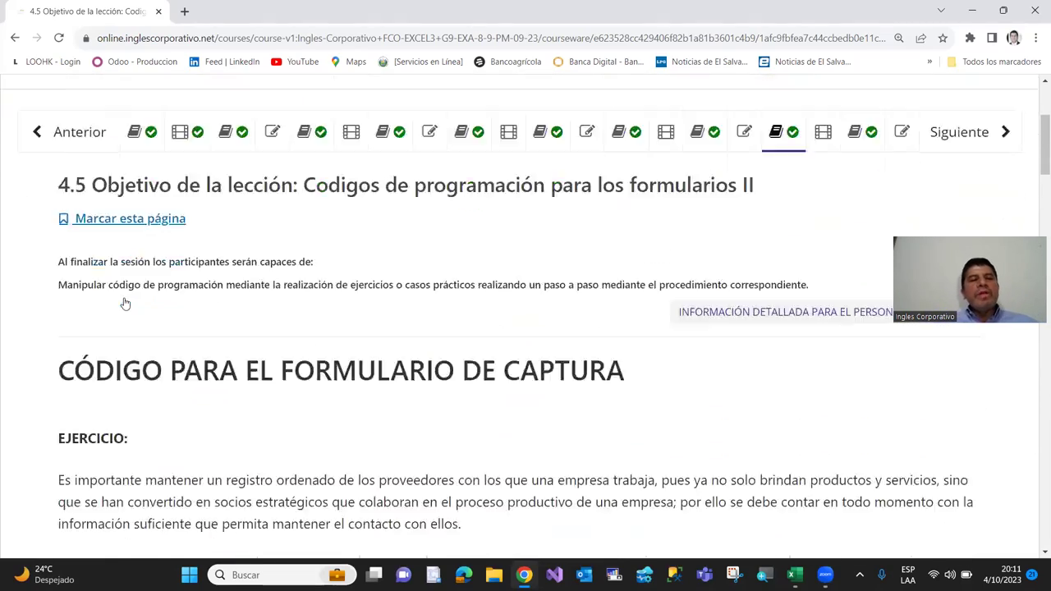
scroll(182, 306, down, 2)
scroll(183, 306, down, 1)
scroll(182, 304, up, 2)
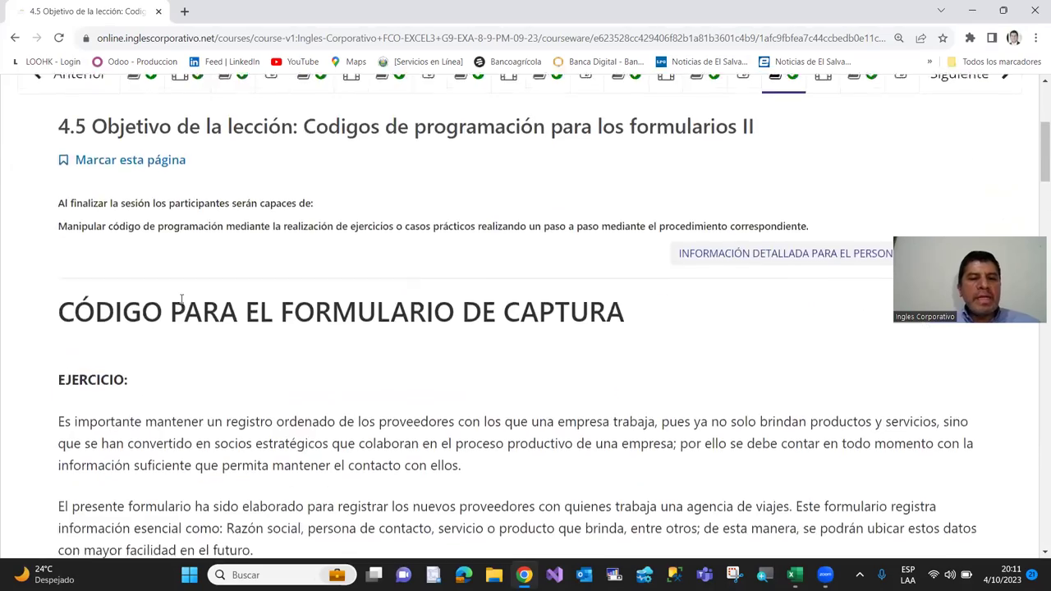
scroll(181, 300, down, 3)
scroll(182, 300, down, 2)
scroll(182, 300, up, 5)
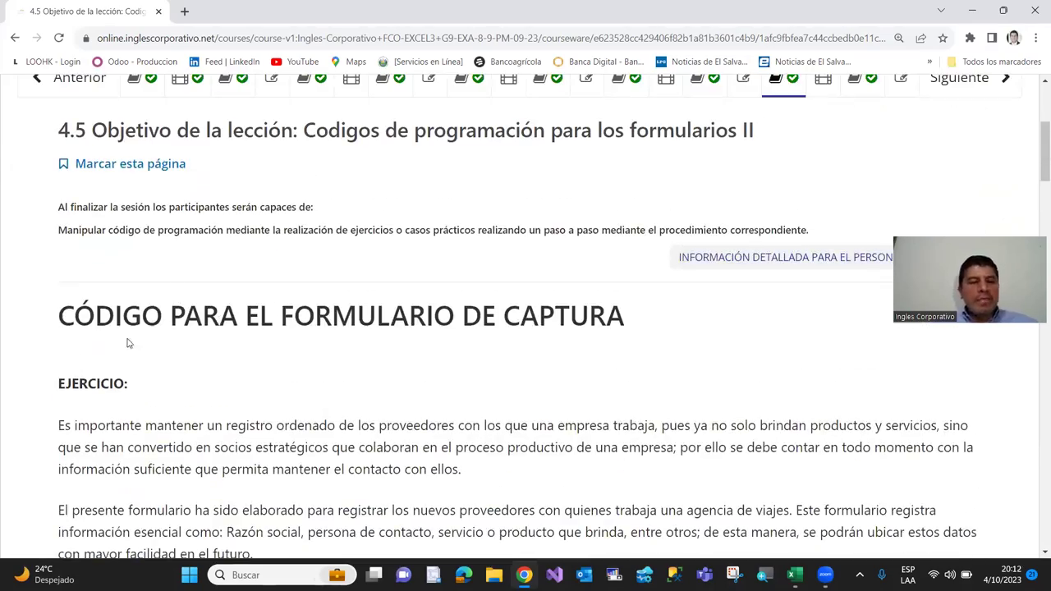
scroll(148, 350, down, 2)
scroll(176, 369, up, 6)
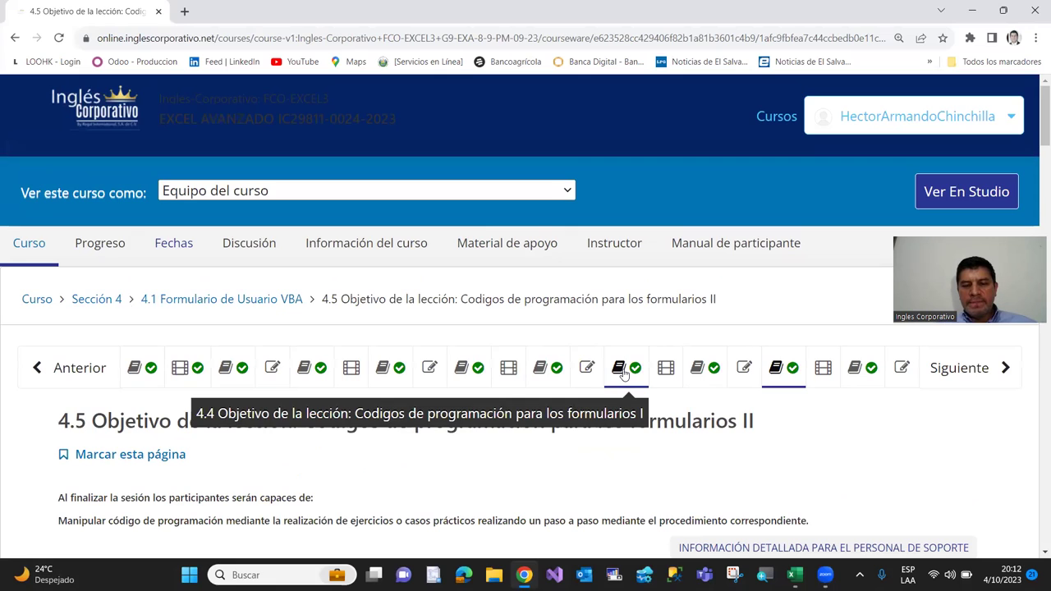
click(624, 373)
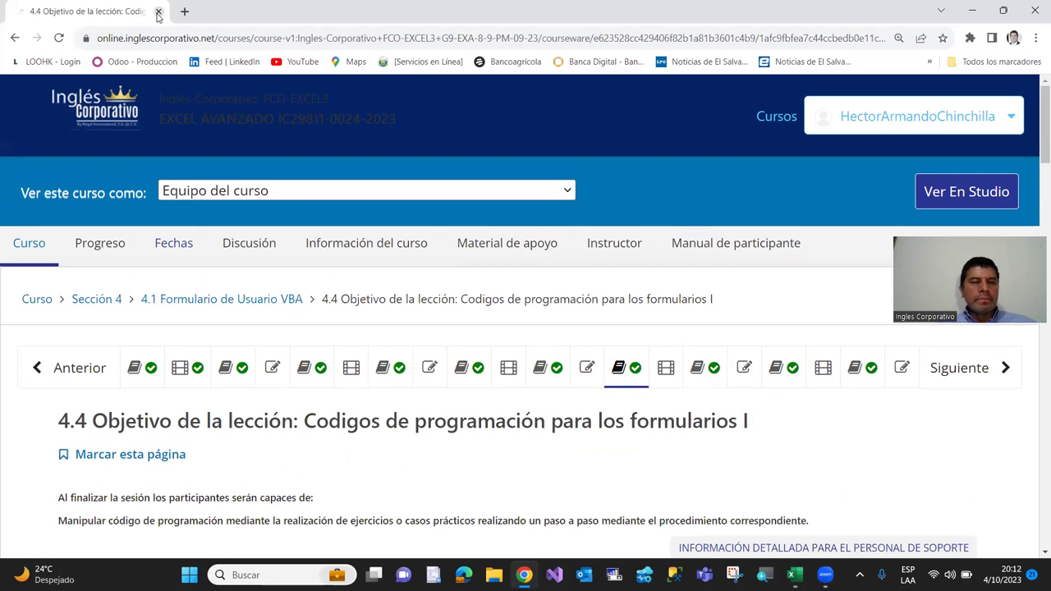
Close the course page, return to cell A1 in Excel, and open the Visual Basic editor from Programador
click(159, 12)
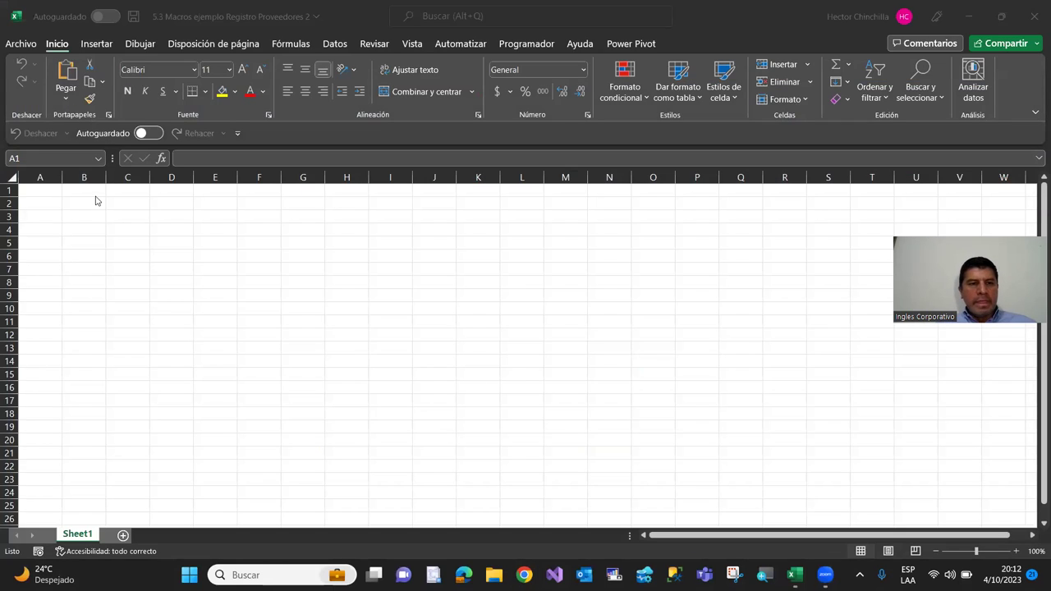
click(88, 290)
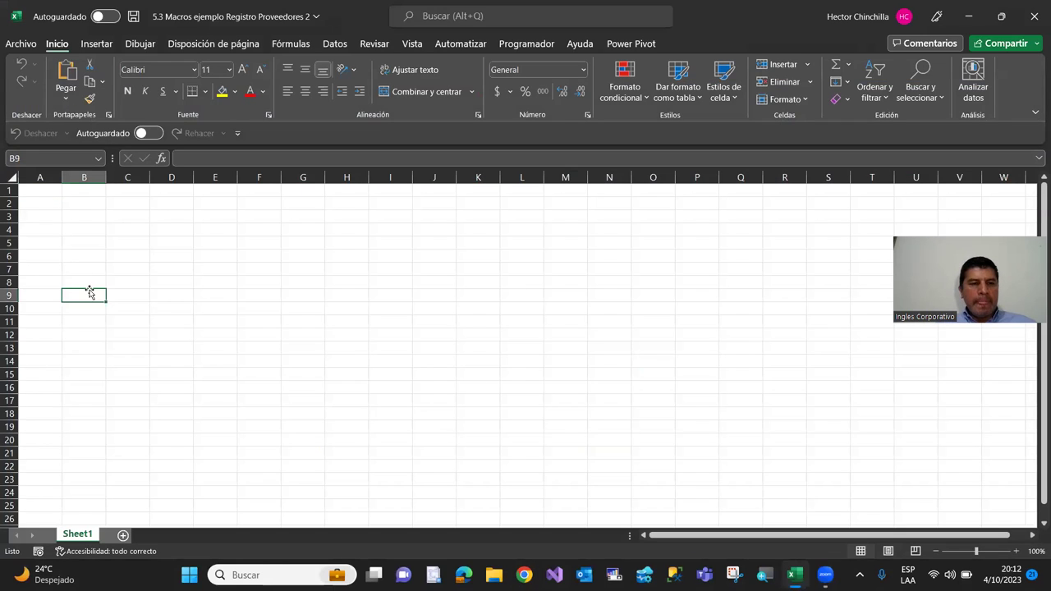
click(48, 190)
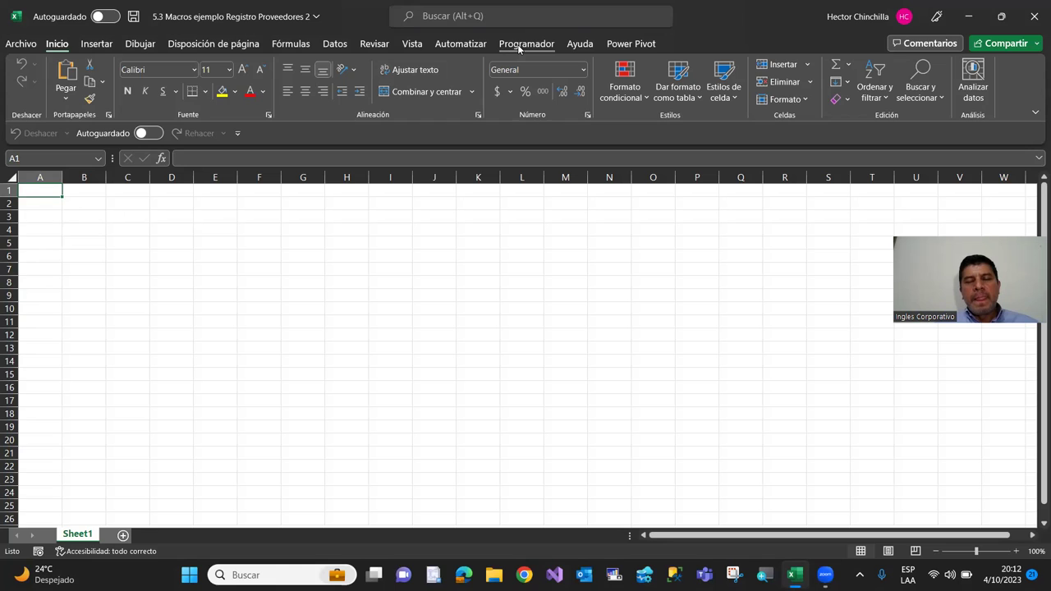
click(519, 46)
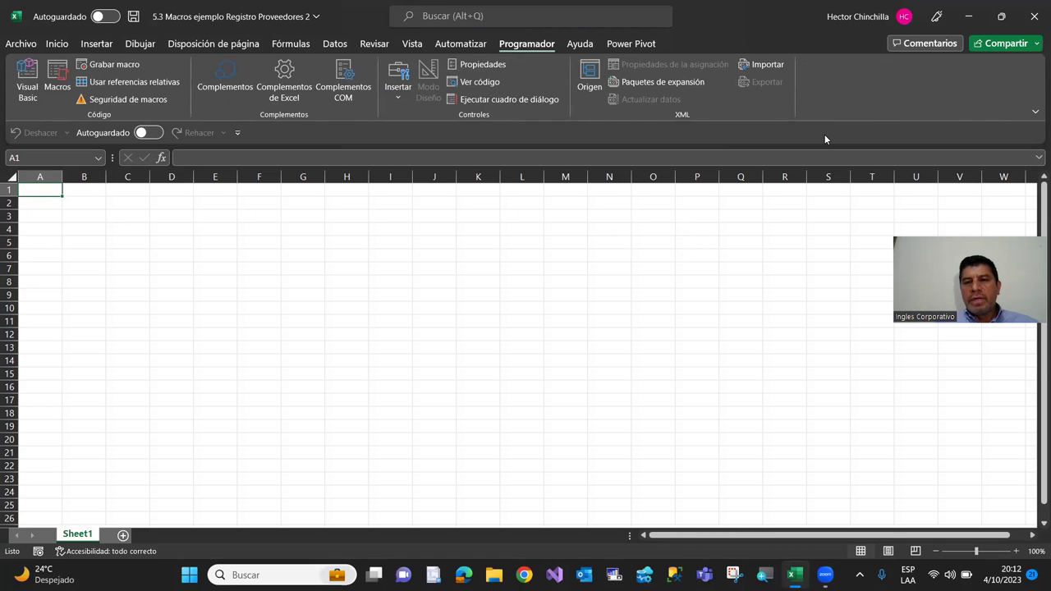
click(204, 89)
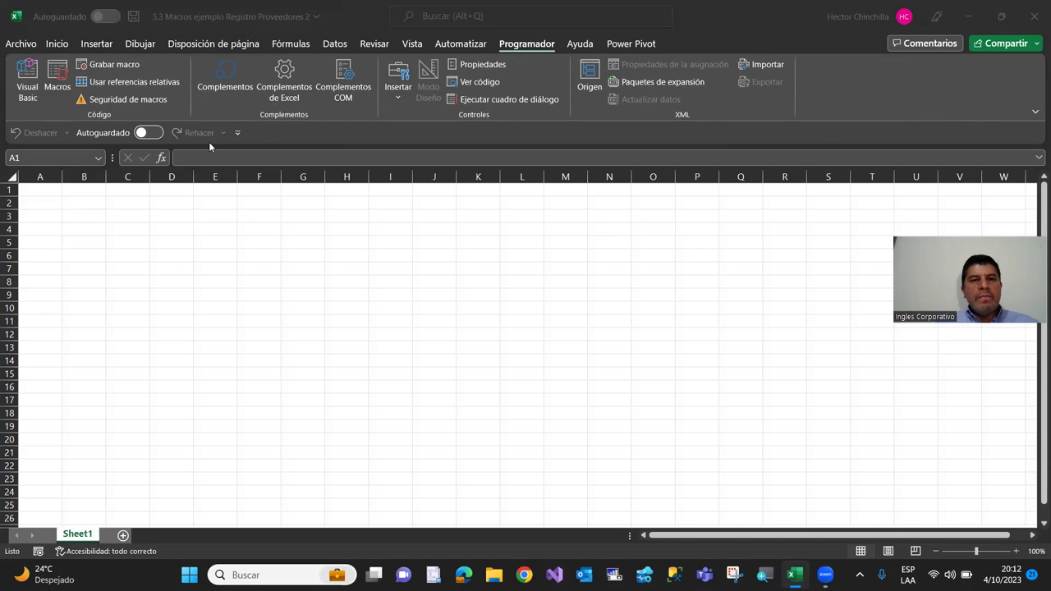
click(28, 82)
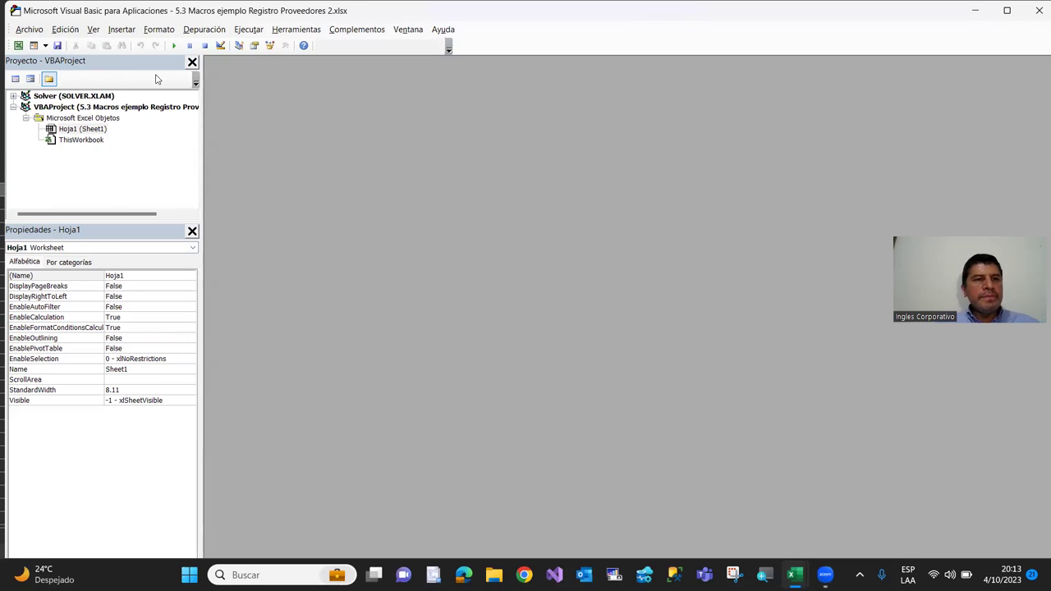
Insert a new UserForm1, enlarge it to height 378.6, and place the Toolbox beside it
click(129, 36)
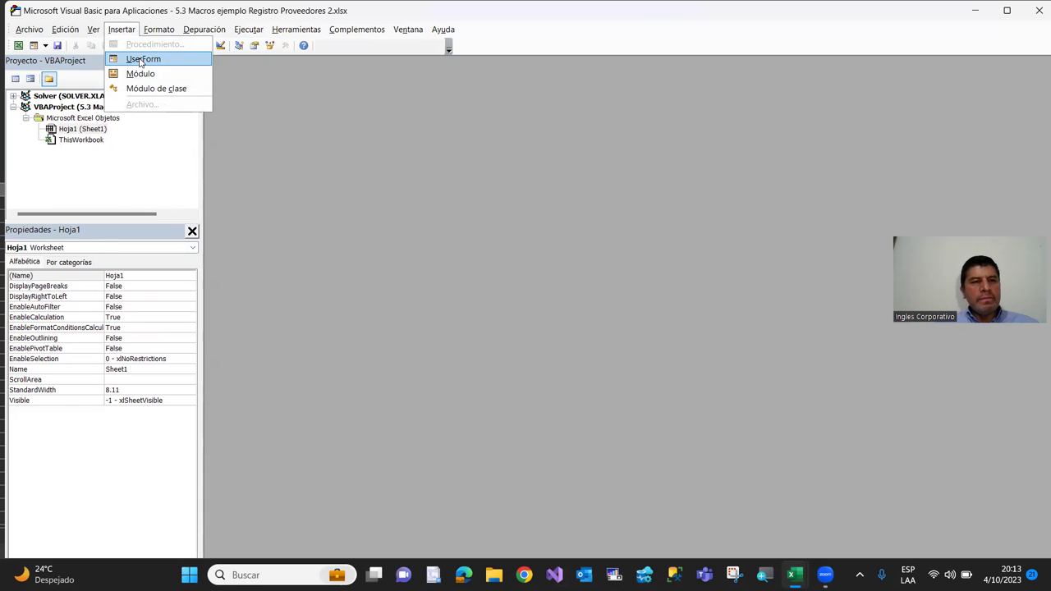
click(141, 61)
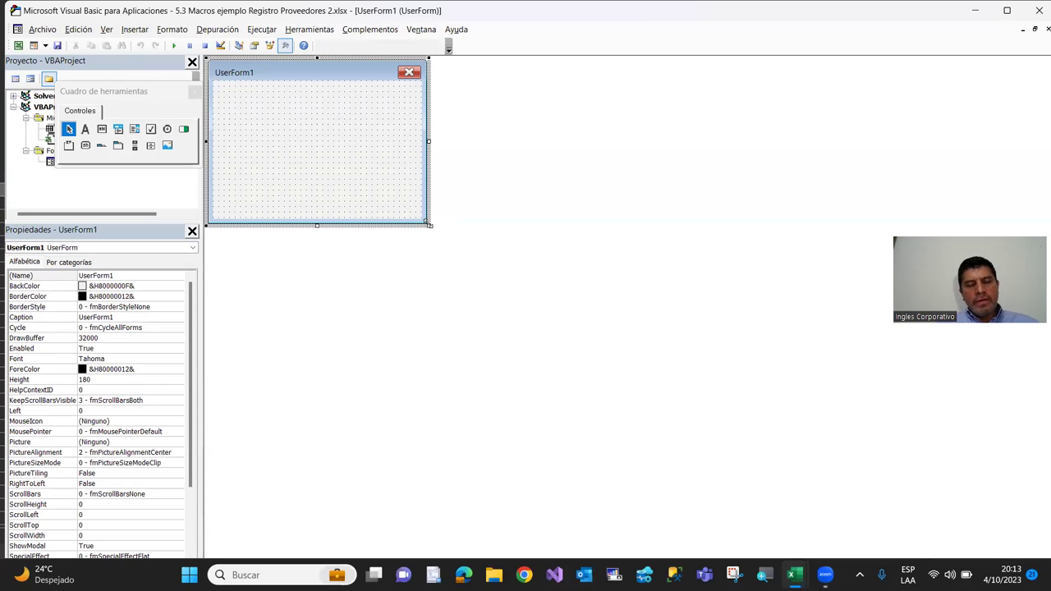
drag(428, 223, 582, 406)
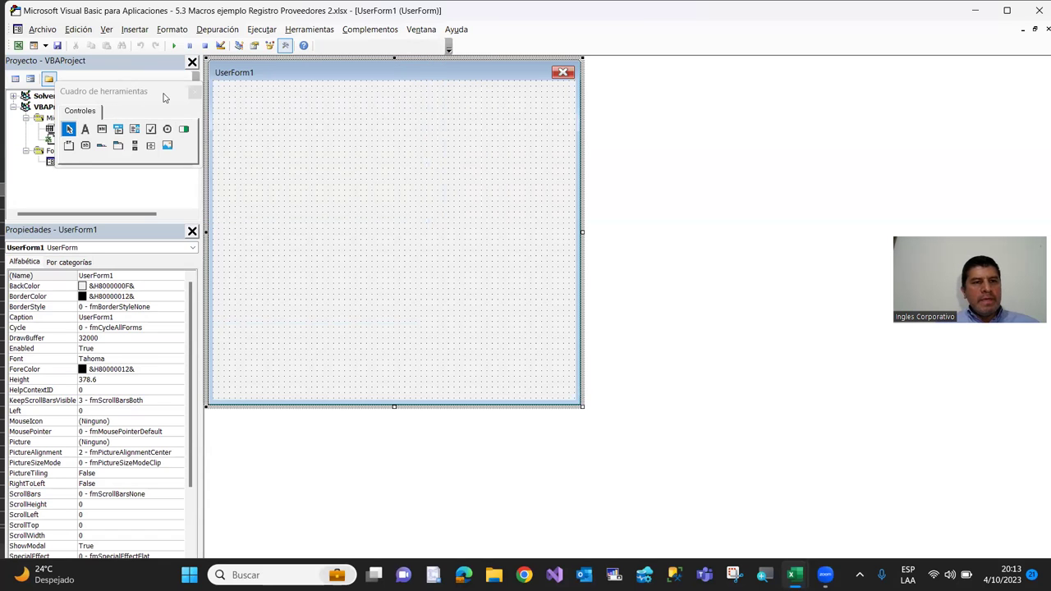
drag(163, 98, 726, 99)
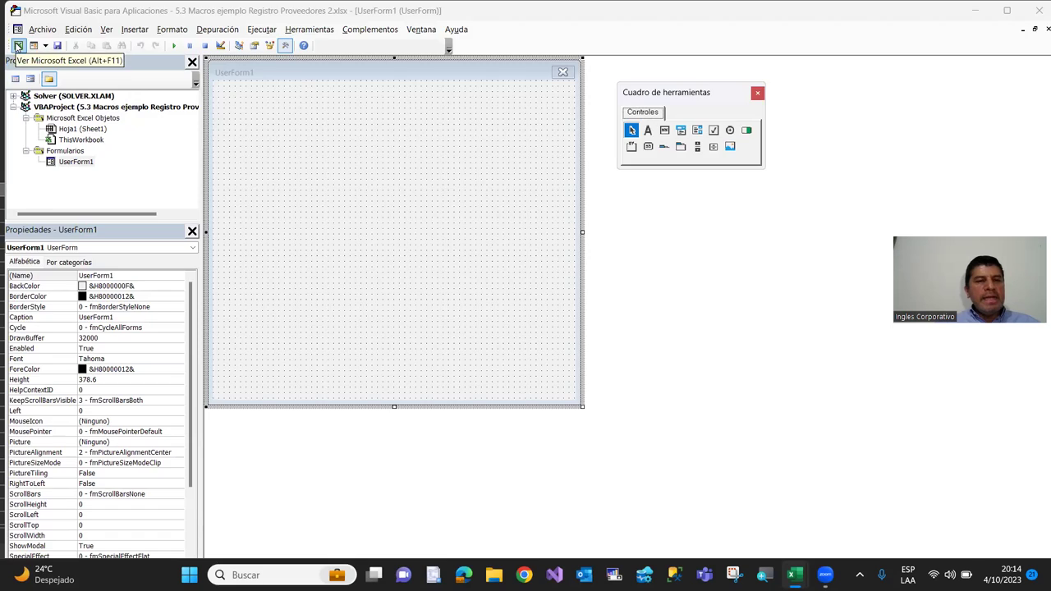
Back in the Excel workbook, rename the Sheet1 sheet to Hoja1
click(19, 46)
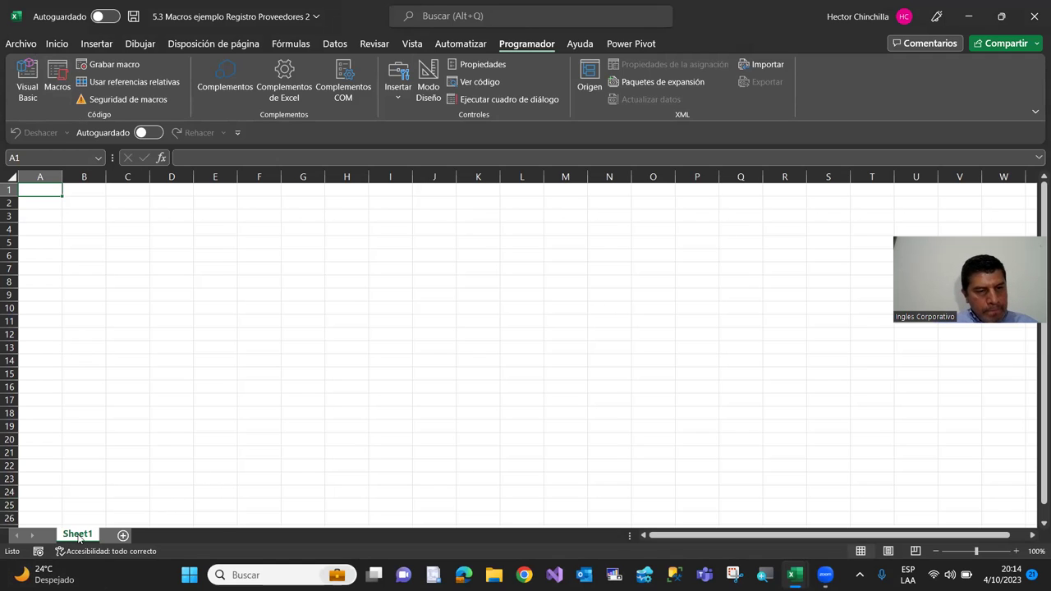
double_click(78, 536)
text(Hoja1)
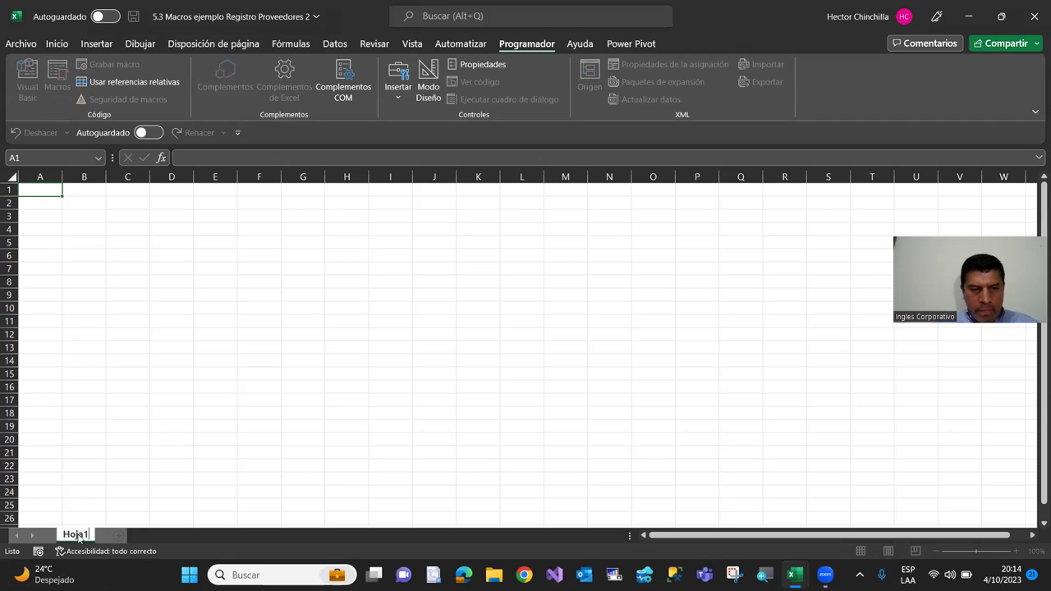
key(Return)
Enter 'EMPRESA XYZ' in A1 and 'FORMULARIO DE REGISTRO DE PROVEEDORES' in A2
key(Down)
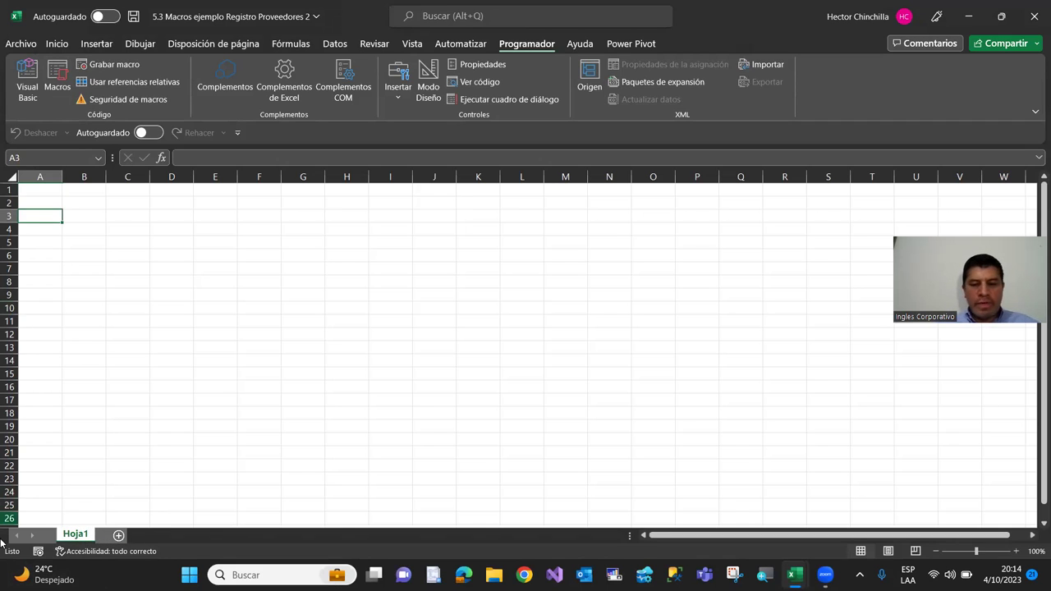
key(Up)
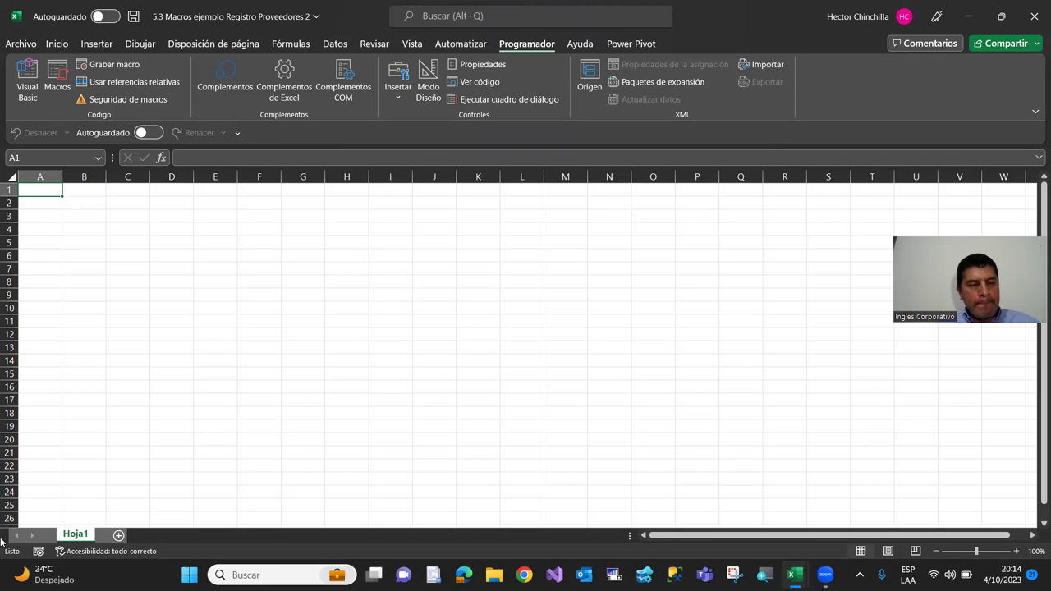
text(EMPRESA XYZ)
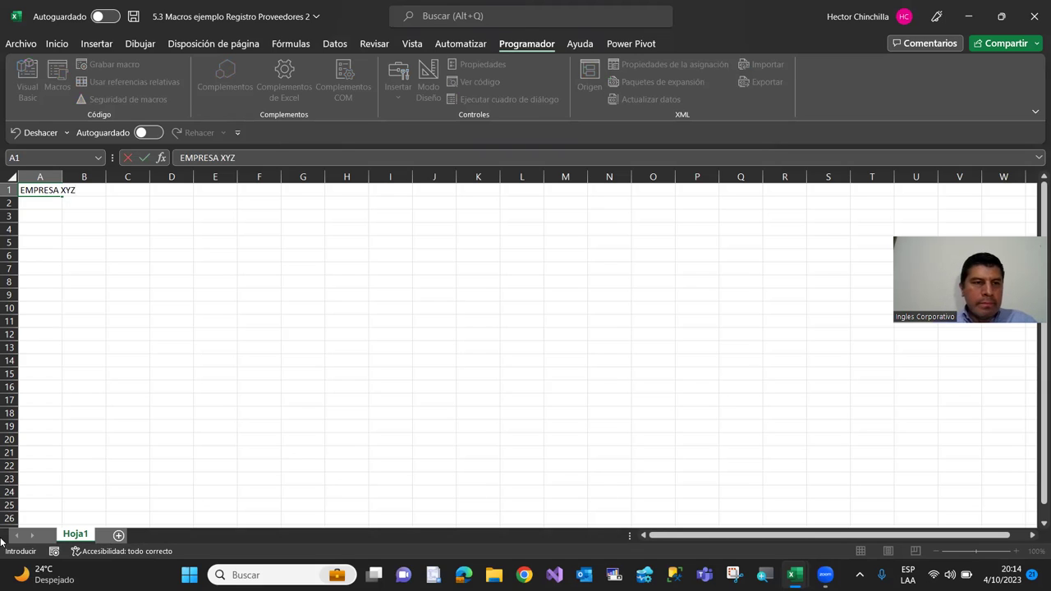
key(Return)
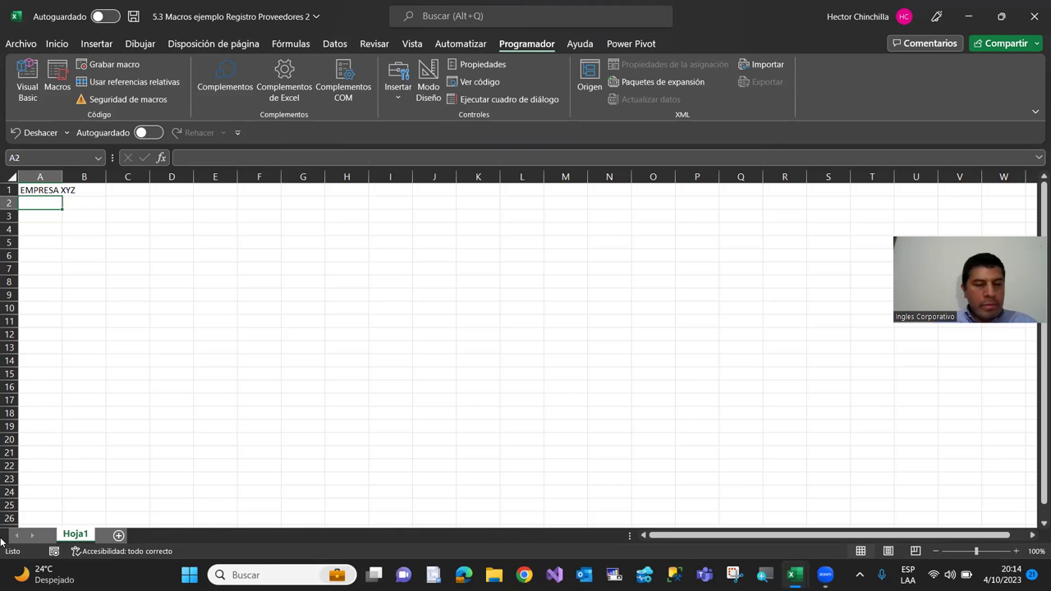
text(FO)
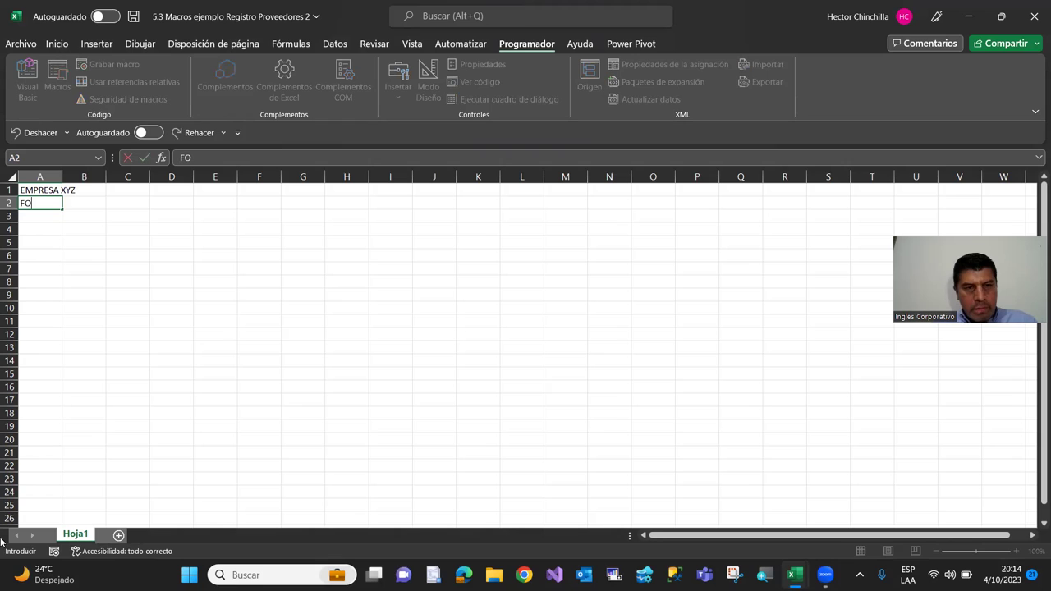
text(RMULARIO DE REGISTRO DE PROVEEDORES)
key(Return)
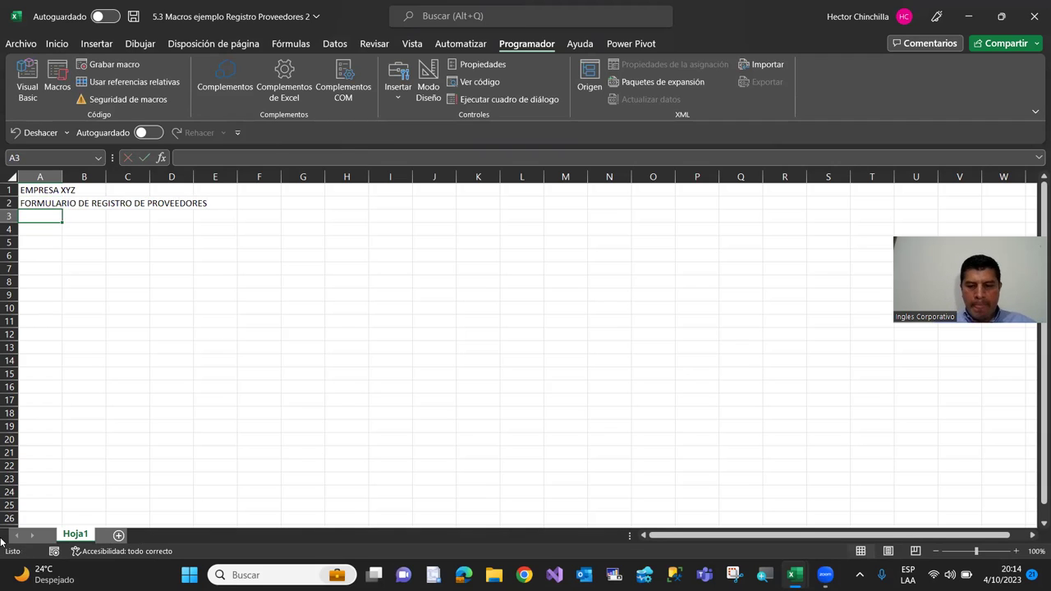
key(Up)
key(Up)
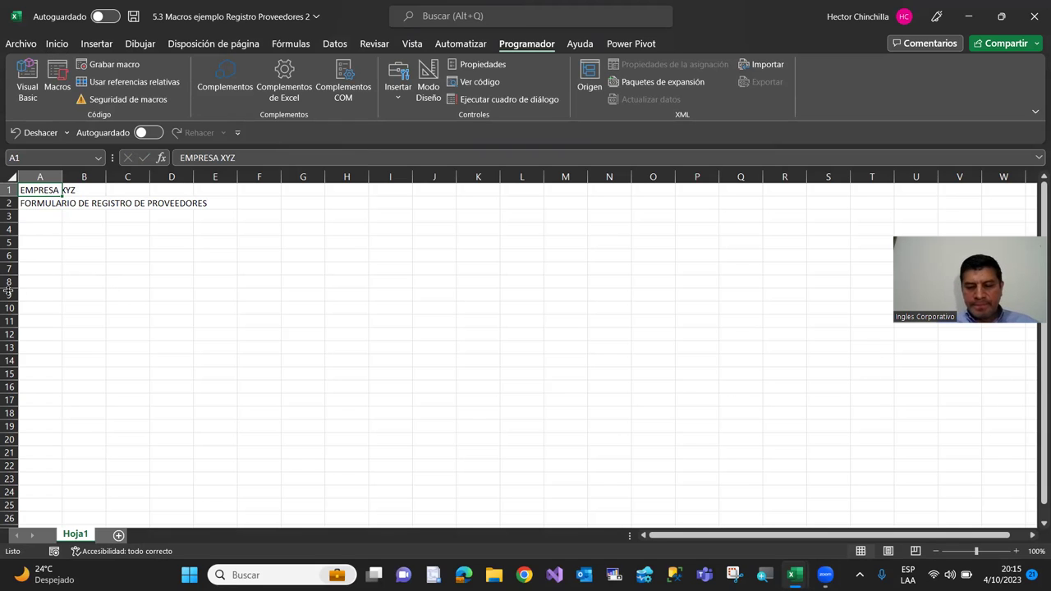
key(Down)
key(Down)
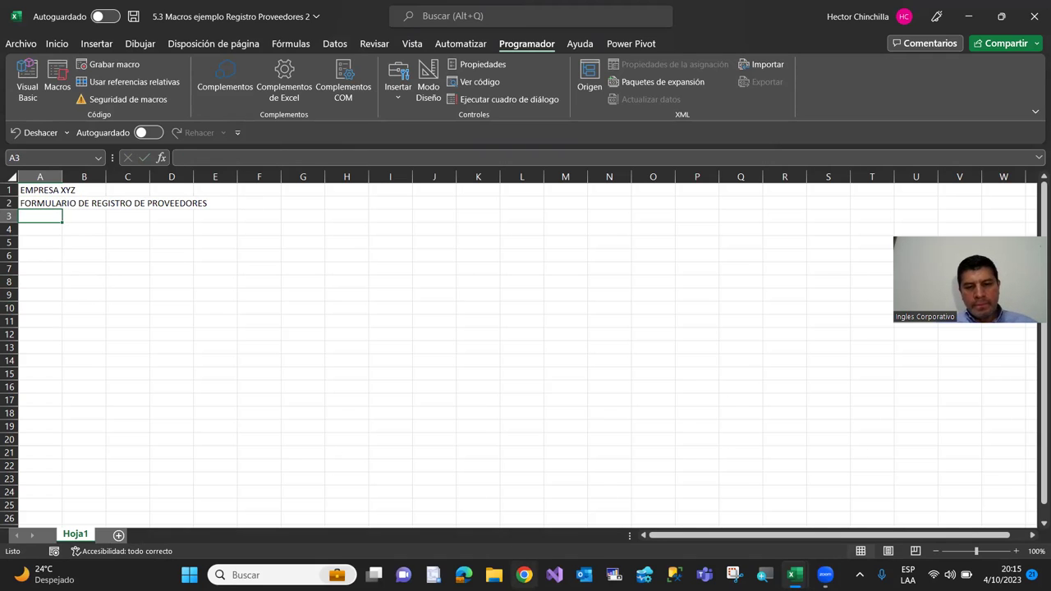
click(524, 575)
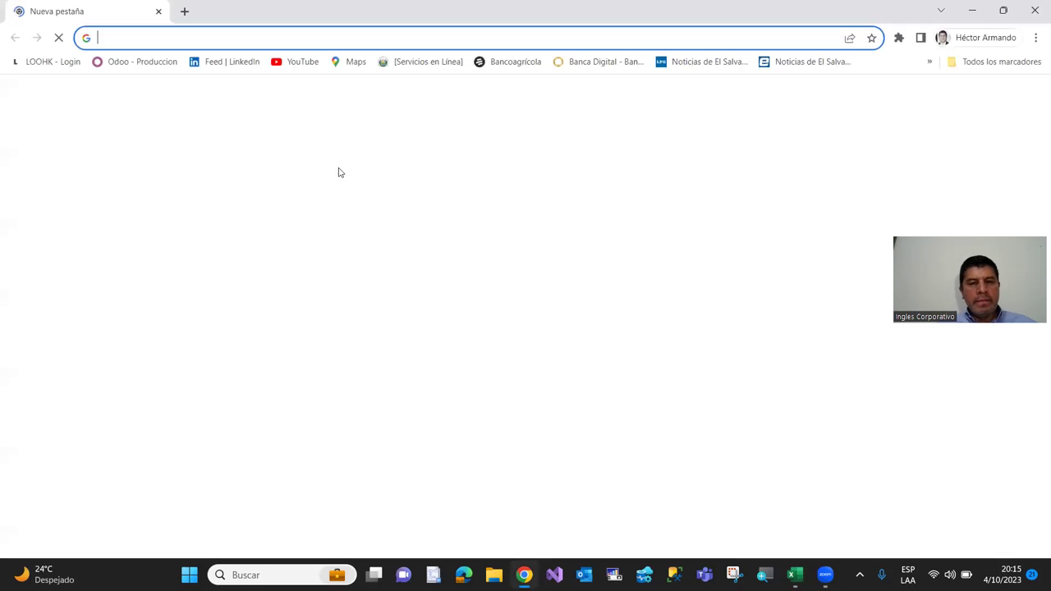
click(930, 61)
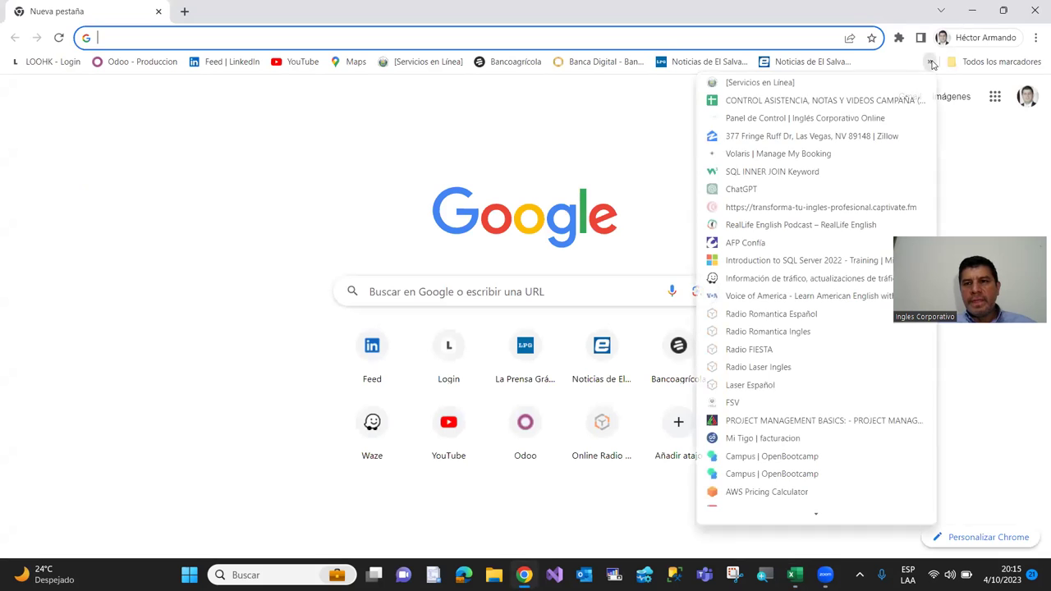
click(733, 119)
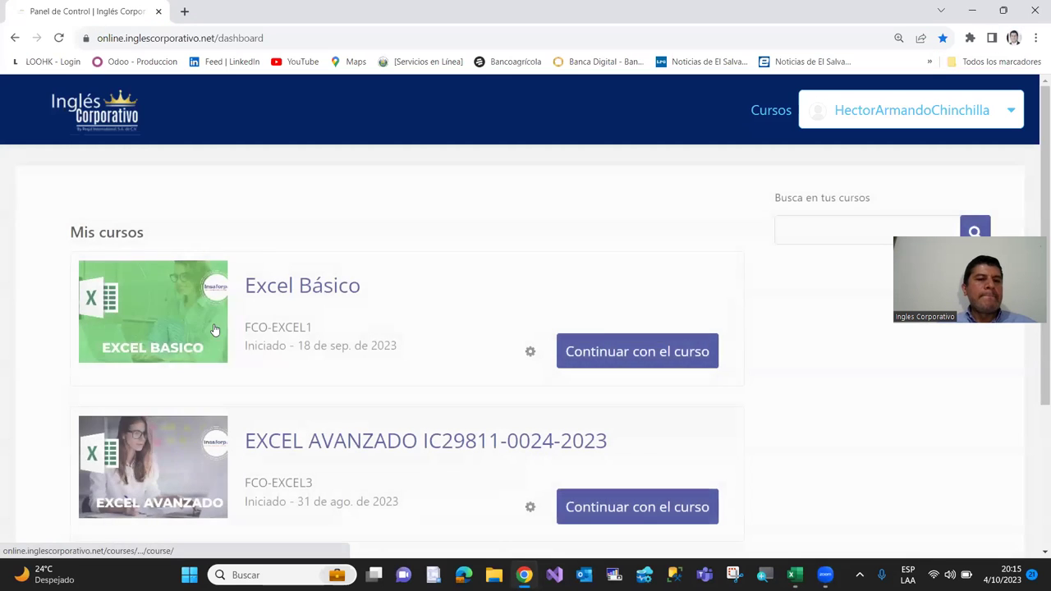
click(161, 469)
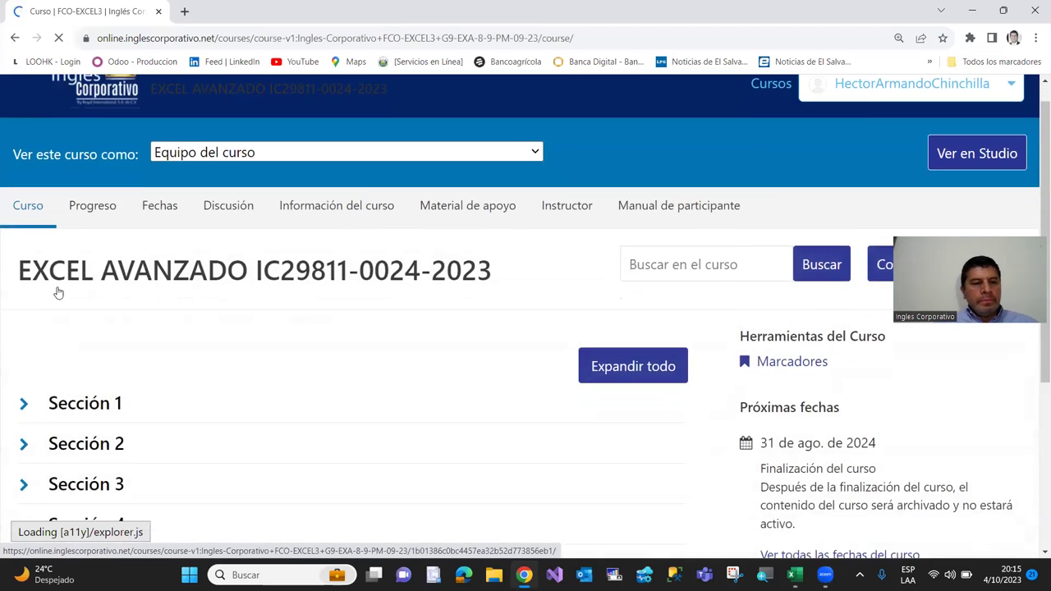
scroll(56, 291, down, 3)
click(97, 406)
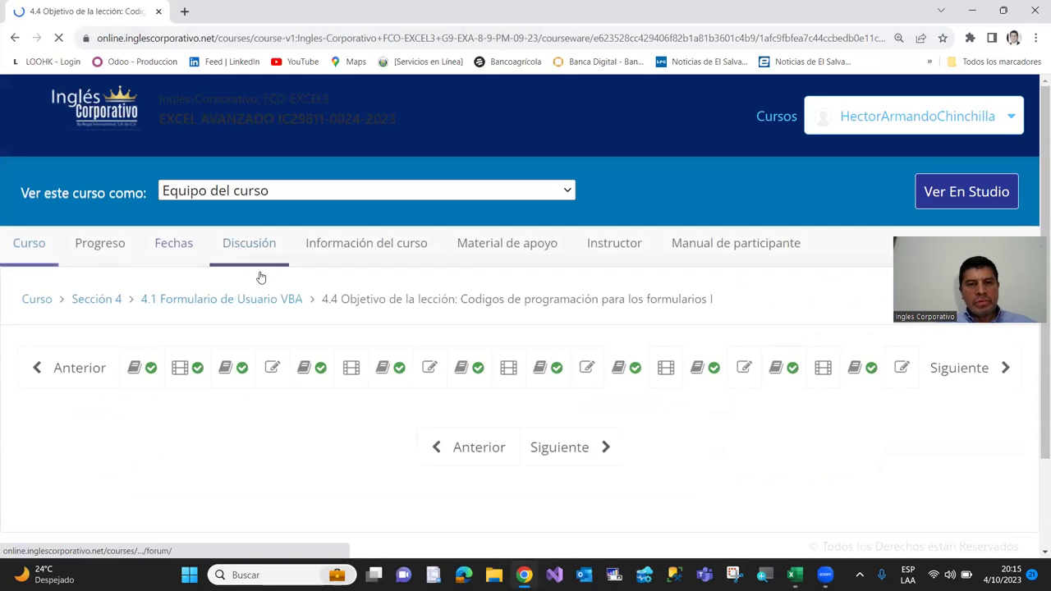
scroll(359, 310, down, 3)
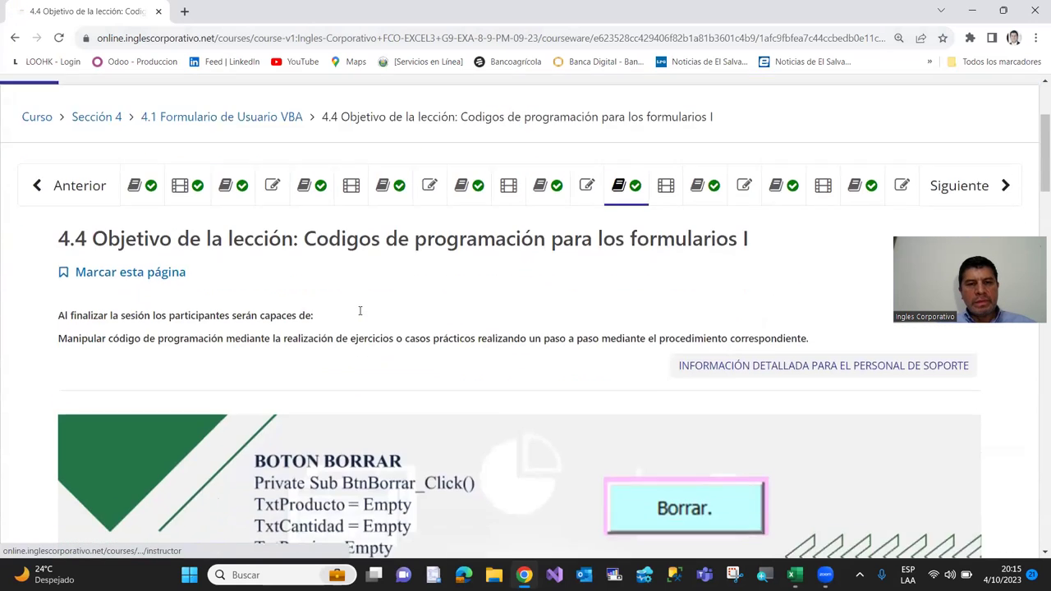
scroll(360, 311, up, 1)
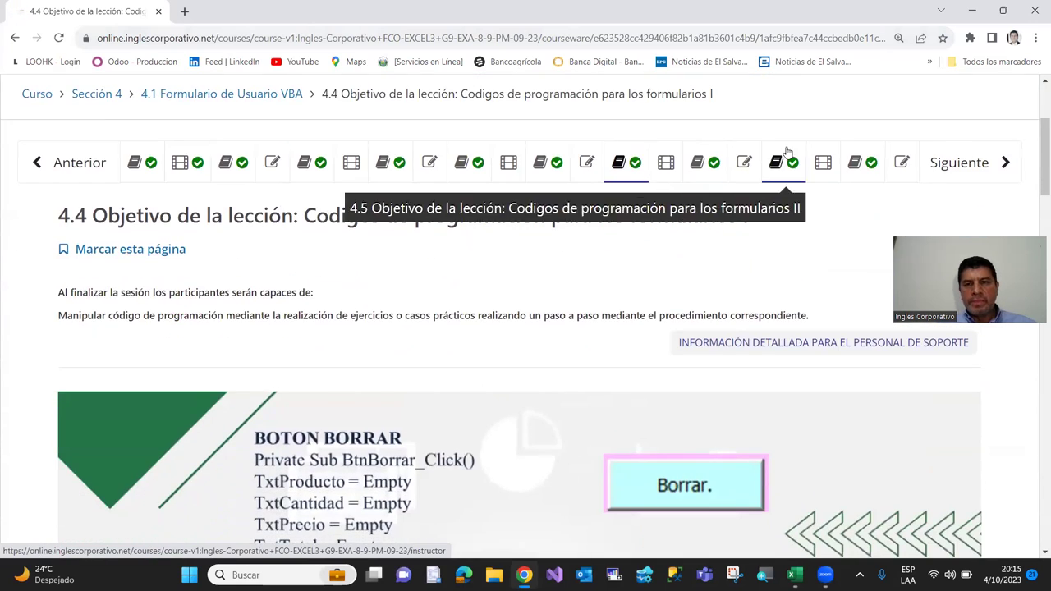
click(779, 168)
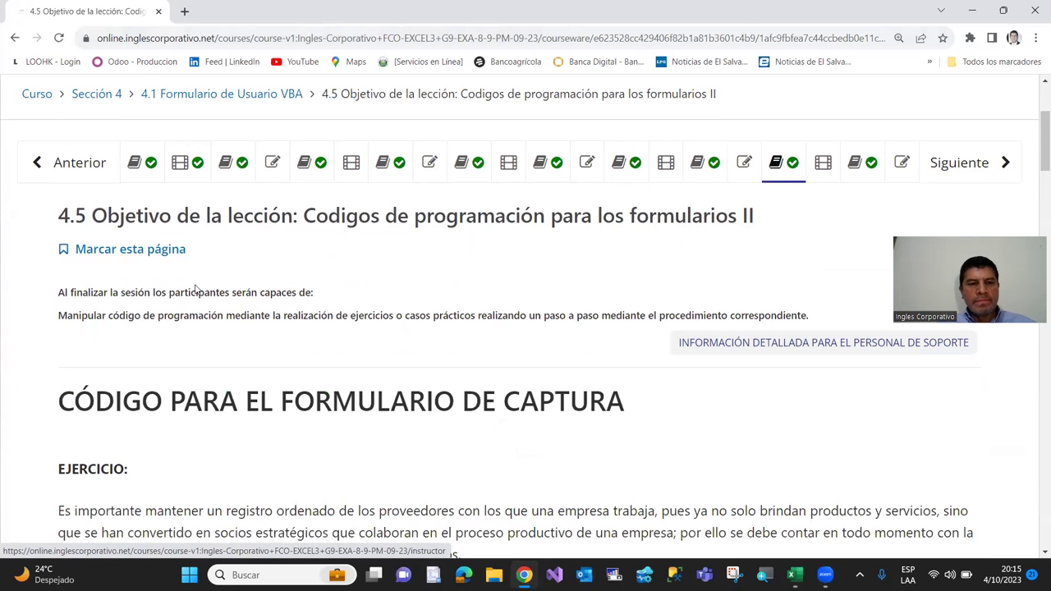
scroll(195, 289, down, 3)
scroll(195, 289, down, 5)
scroll(196, 291, down, 2)
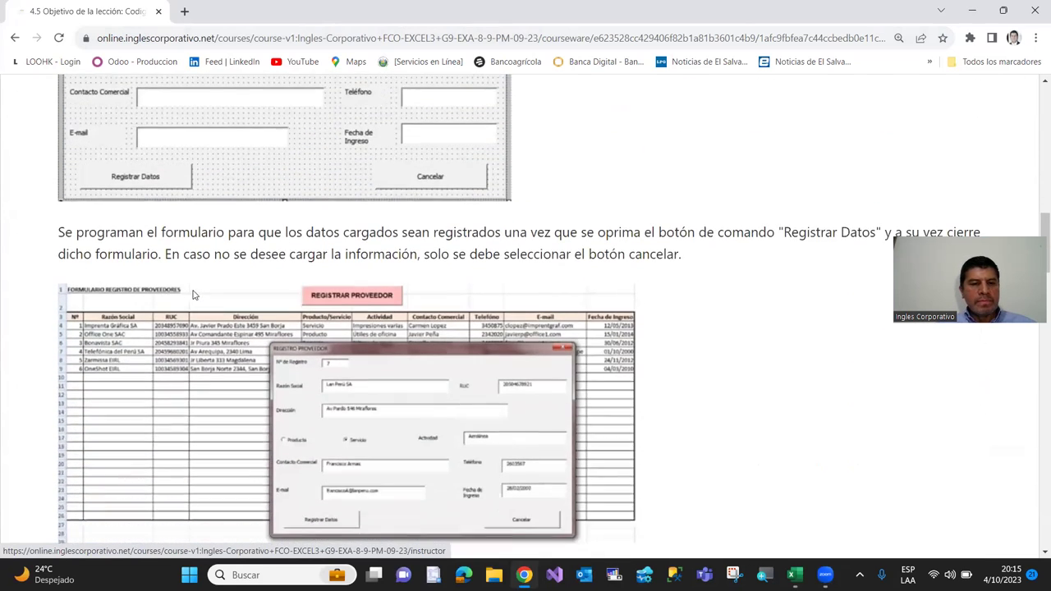
scroll(195, 293, down, 1)
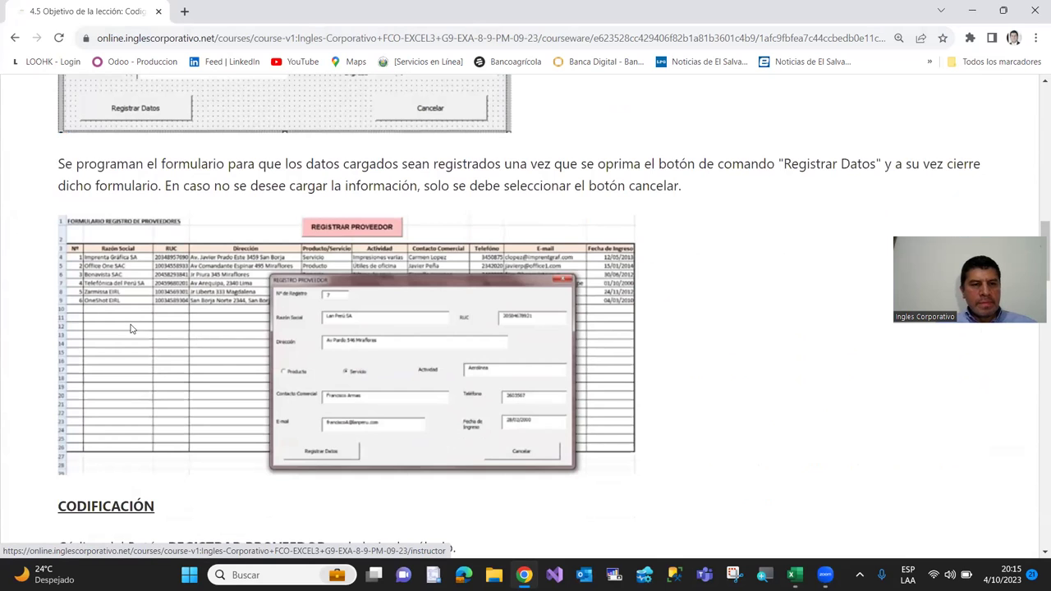
scroll(129, 328, up, 3)
scroll(130, 328, down, 2)
scroll(130, 329, up, 2)
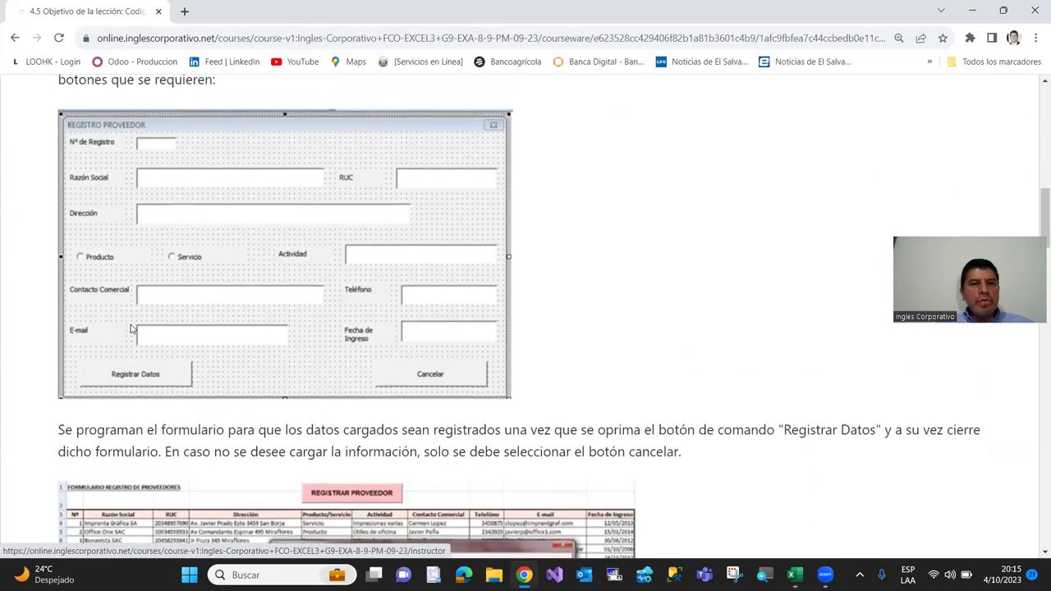
scroll(129, 329, down, 1)
scroll(130, 328, down, 1)
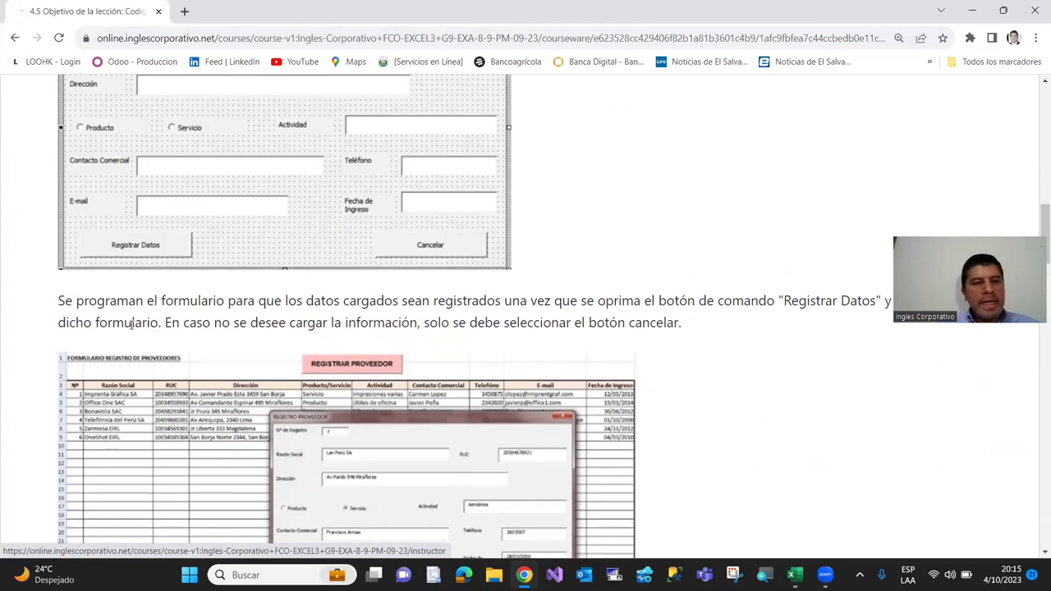
scroll(188, 306, up, 1)
scroll(187, 308, up, 1)
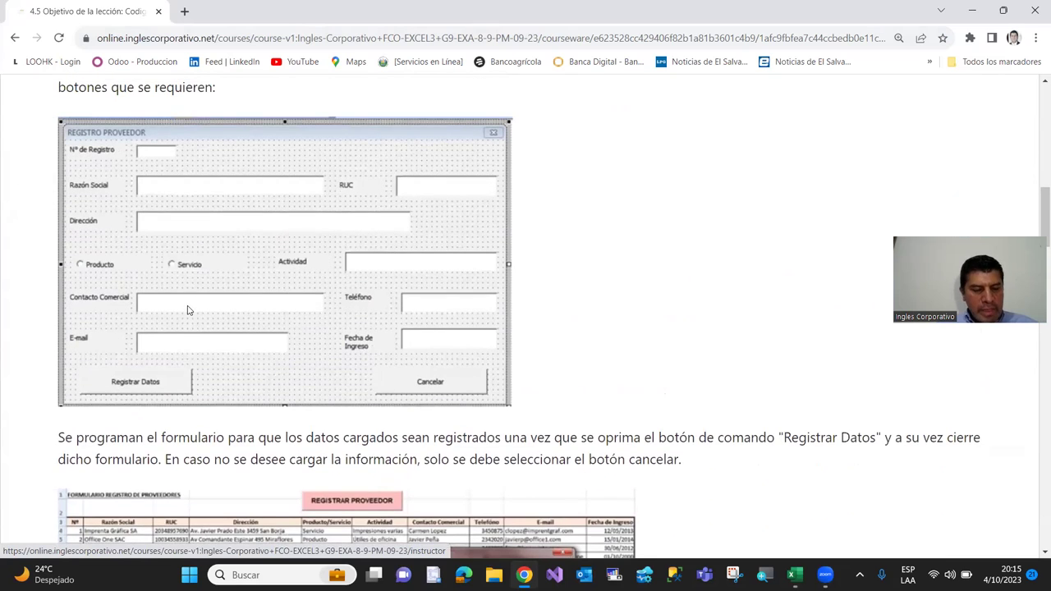
scroll(187, 310, up, 1)
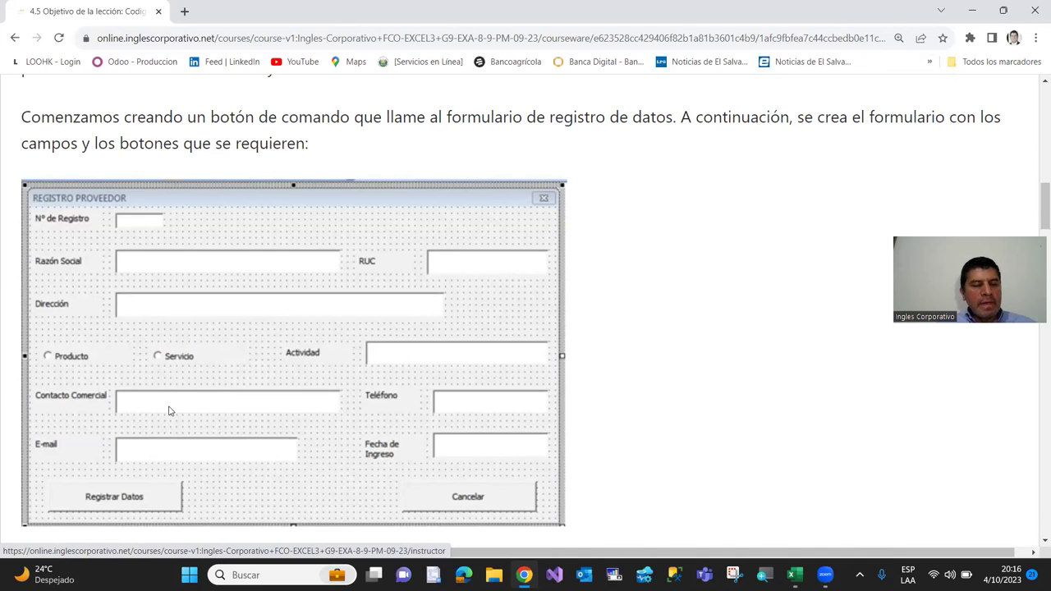
scroll(169, 320, down, 1)
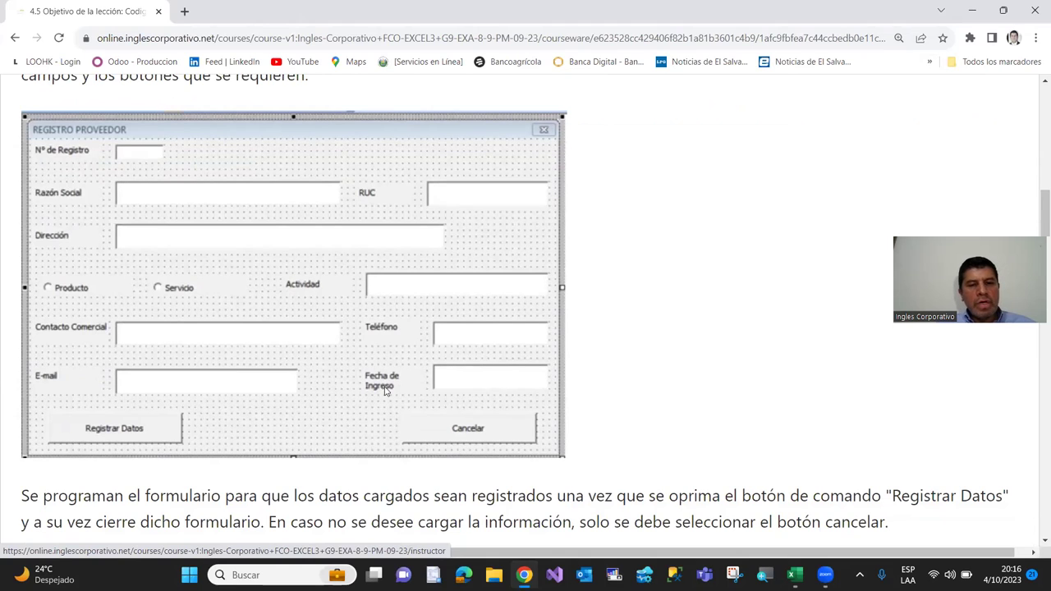
scroll(209, 211, down, 1)
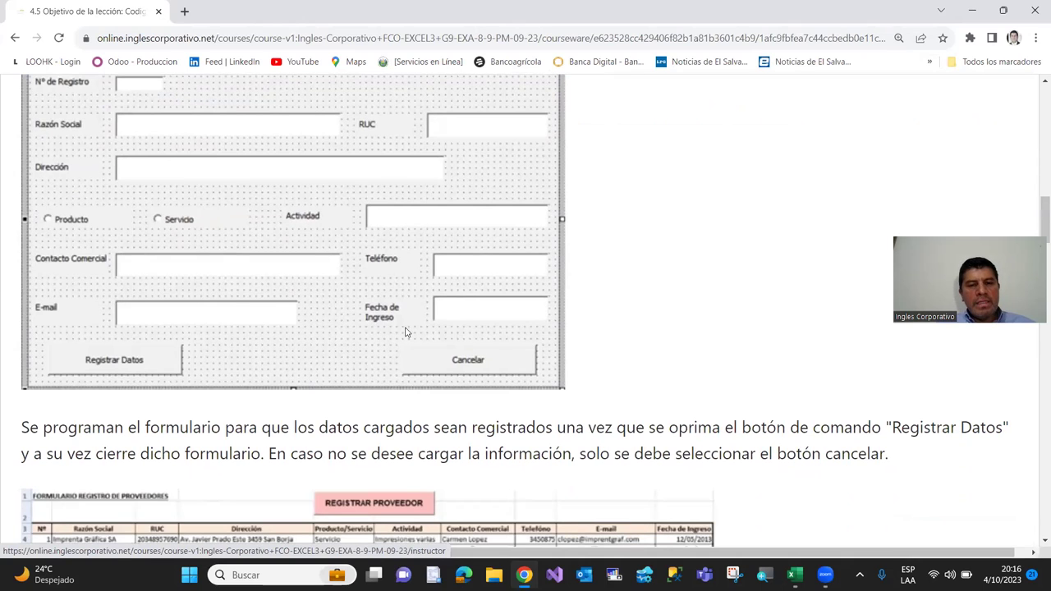
scroll(230, 255, down, 2)
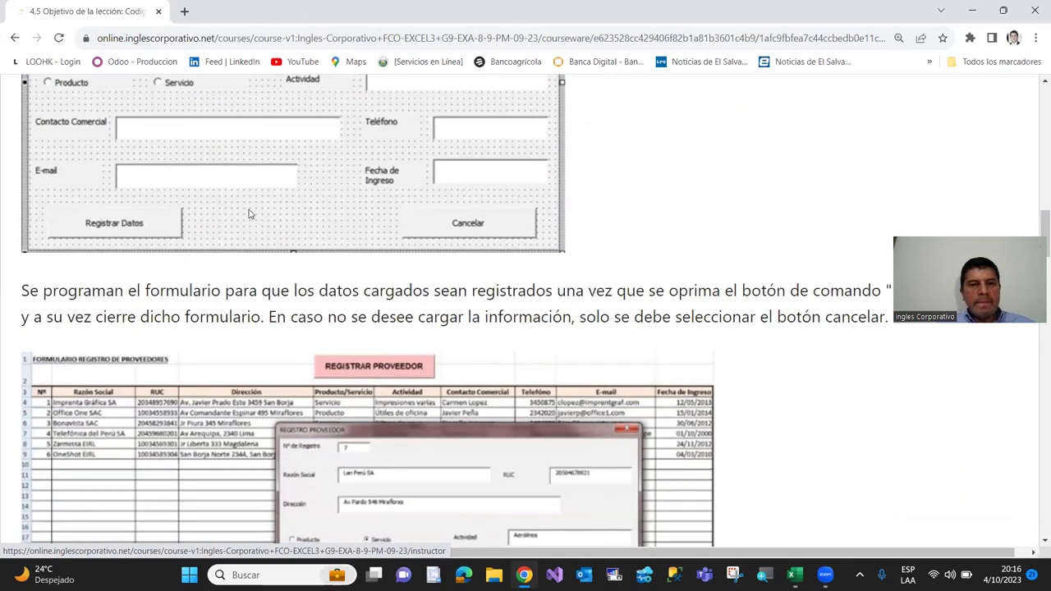
scroll(246, 168, up, 2)
scroll(254, 173, up, 1)
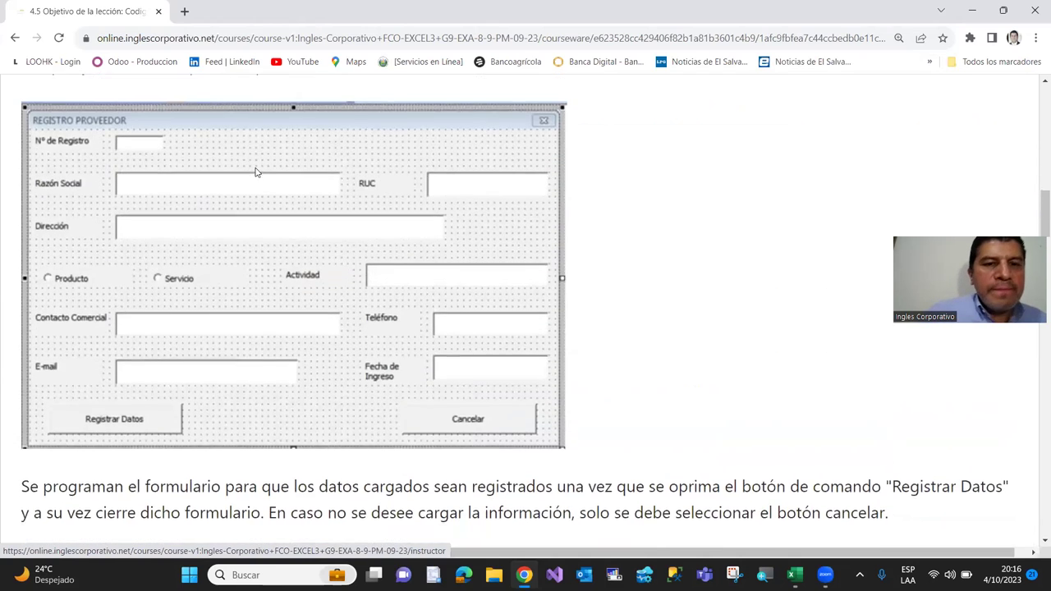
scroll(255, 174, down, 2)
scroll(254, 174, down, 3)
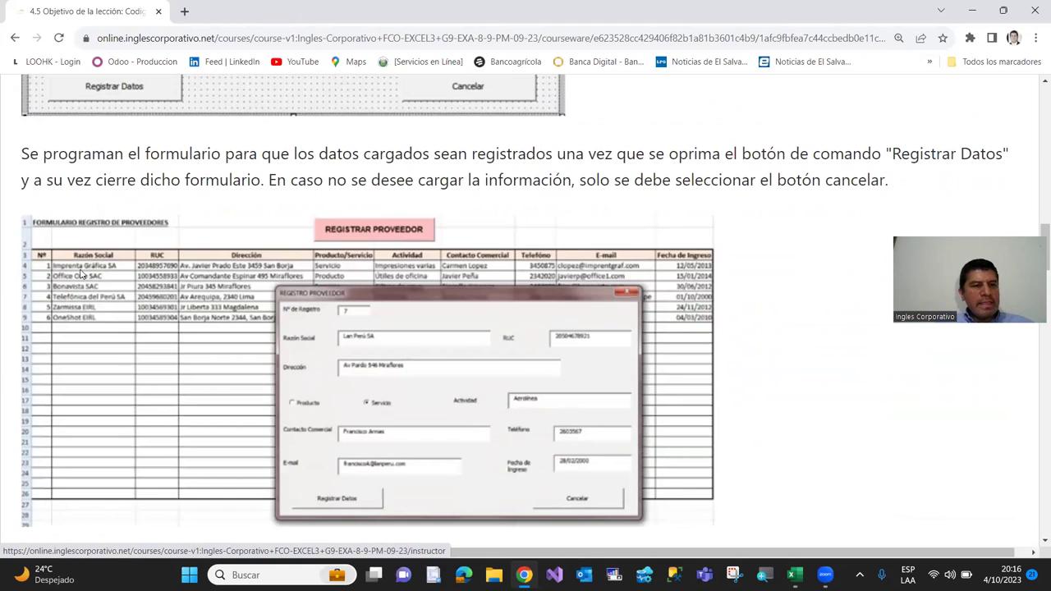
key(alt+Tab)
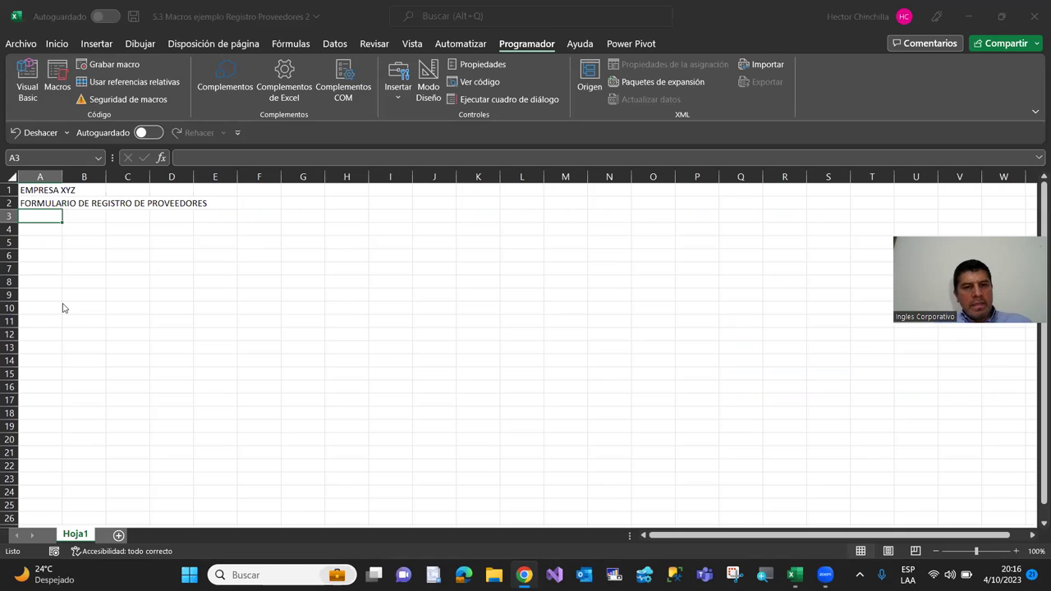
key(alt+Tab)
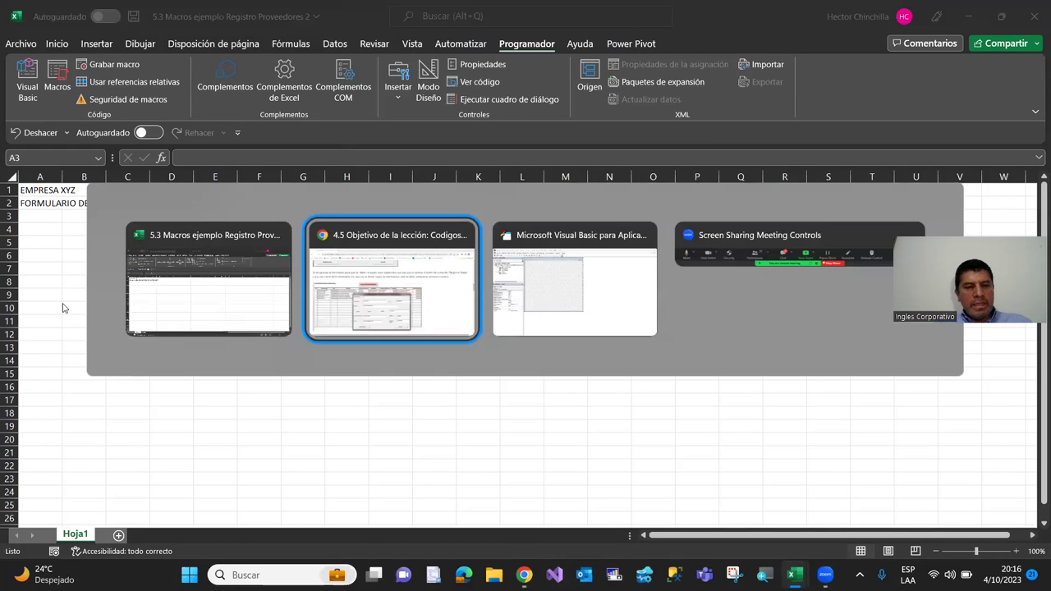
click(370, 271)
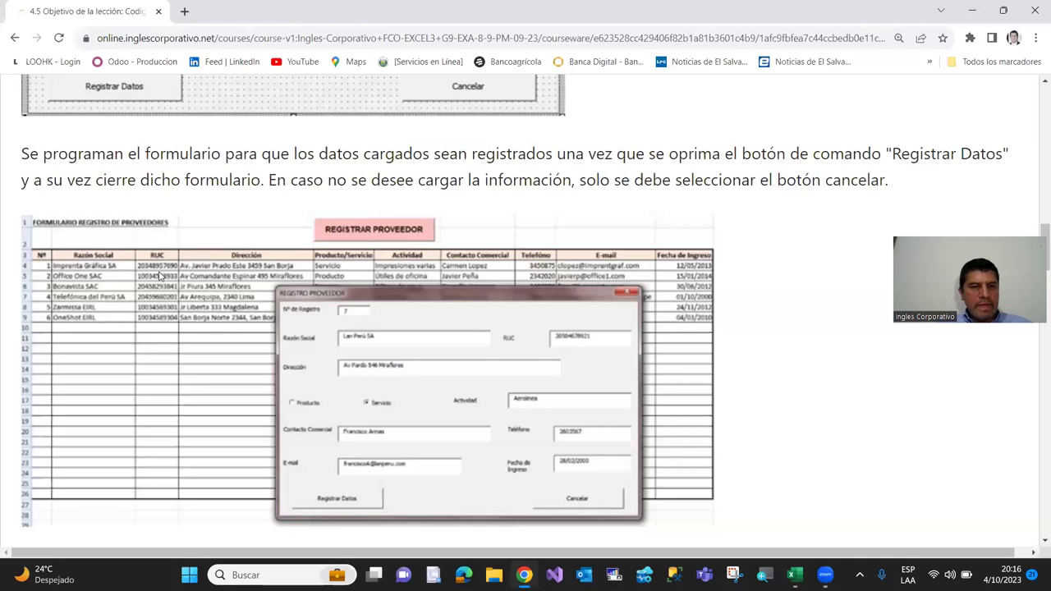
scroll(164, 277, down, 1)
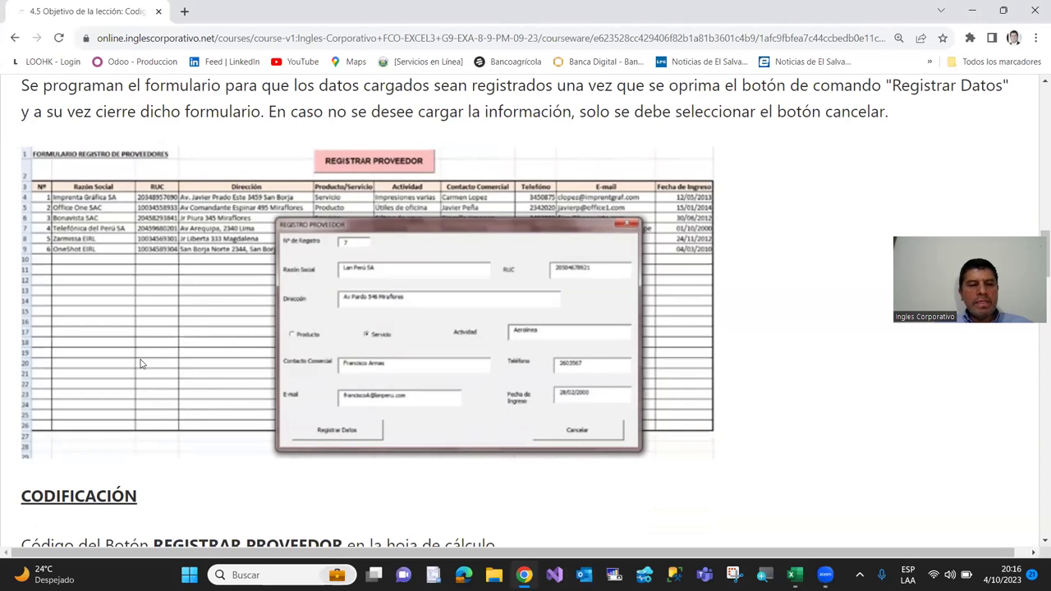
scroll(140, 362, up, 1)
scroll(140, 362, down, 1)
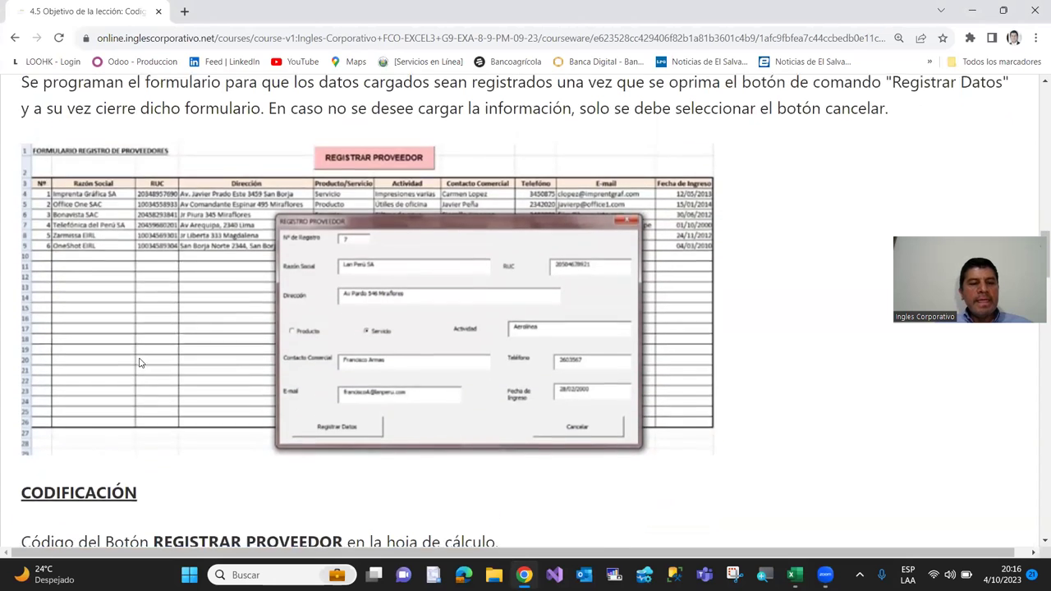
scroll(139, 362, up, 2)
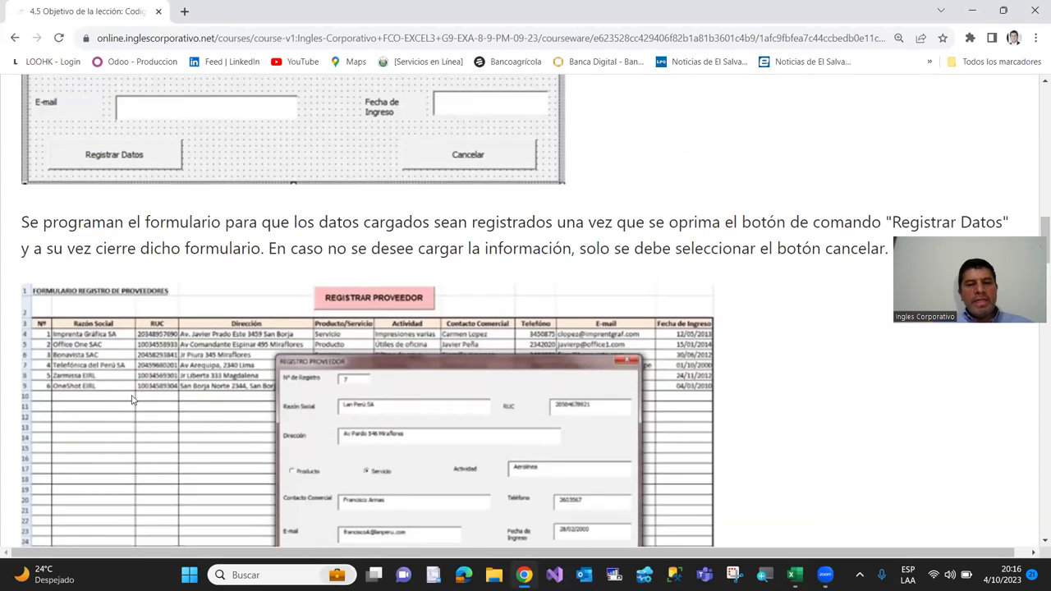
scroll(194, 421, down, 2)
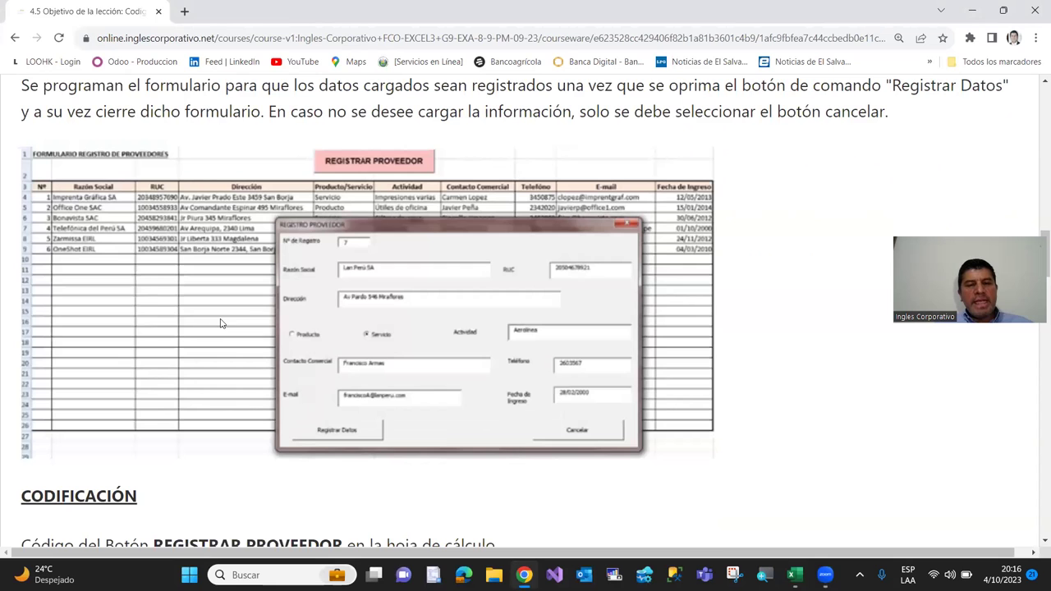
scroll(152, 334, down, 1)
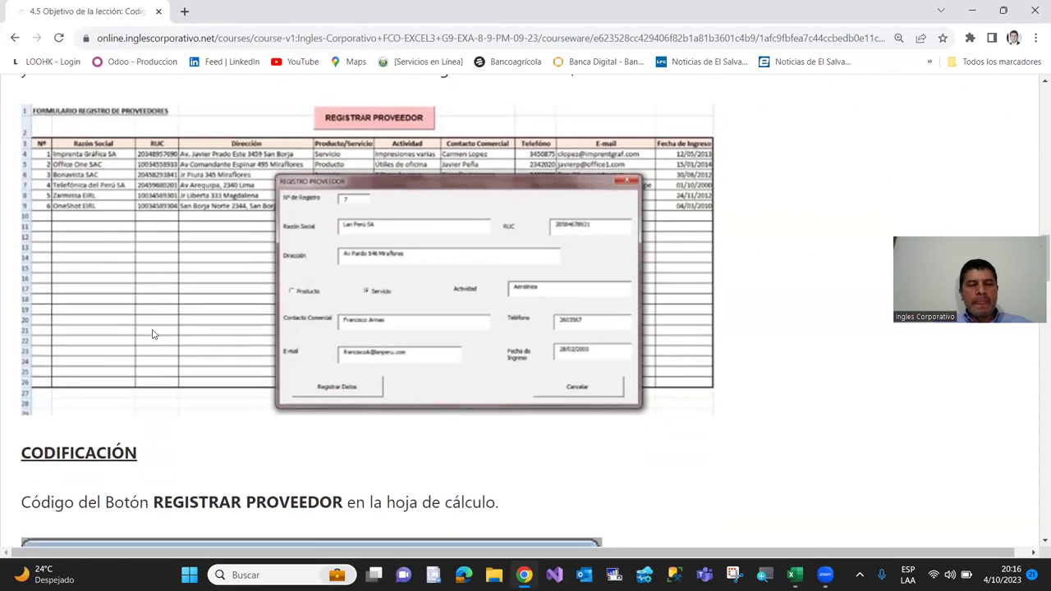
scroll(152, 334, up, 3)
scroll(152, 334, up, 2)
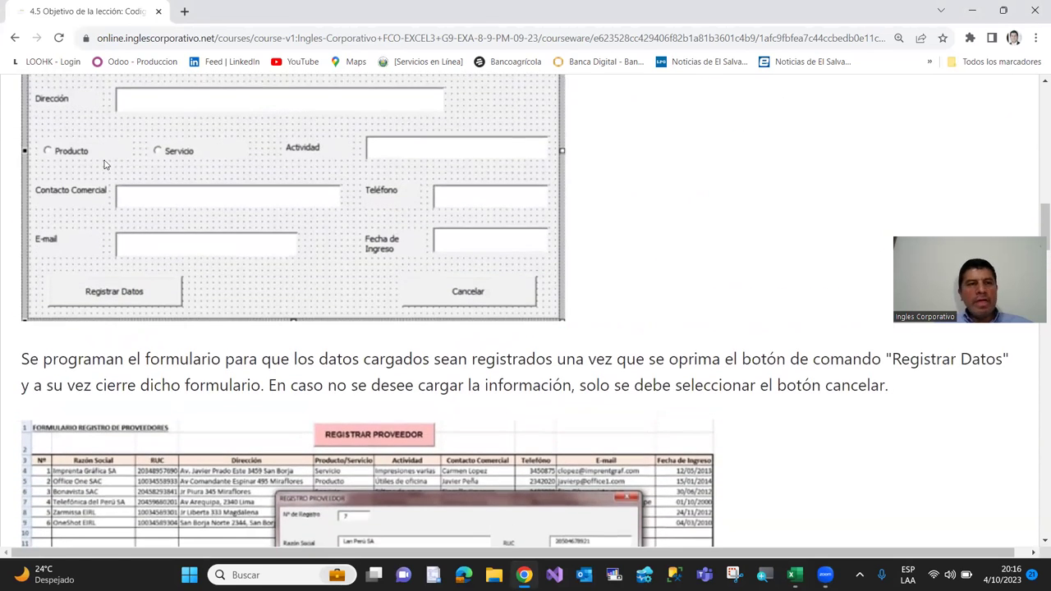
Make the EMPRESA XYZ title in A1 bold and enlarge it to 14 pt
click(158, 13)
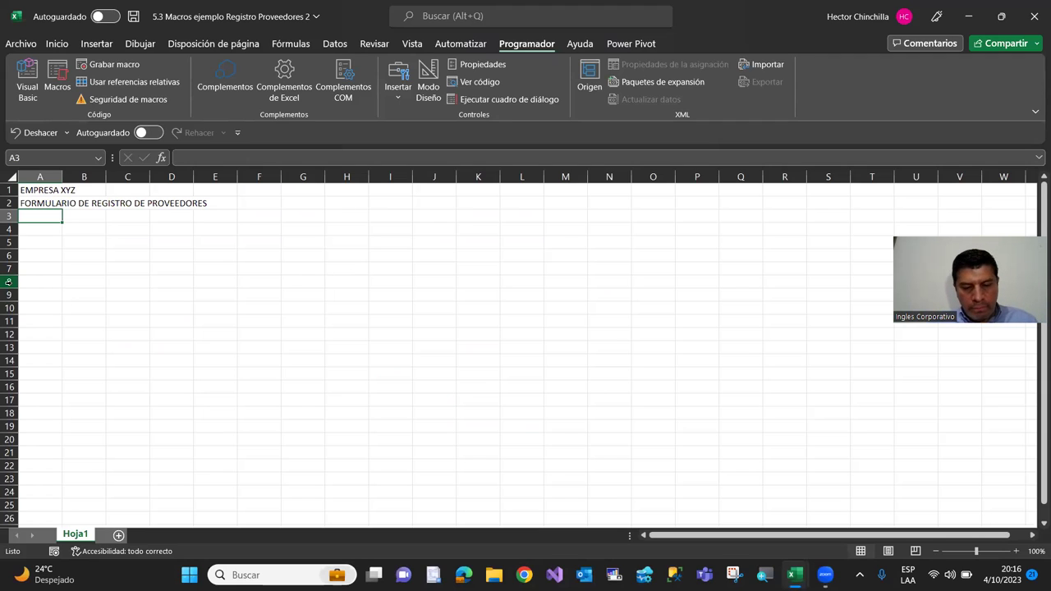
key(Up)
key(Up)
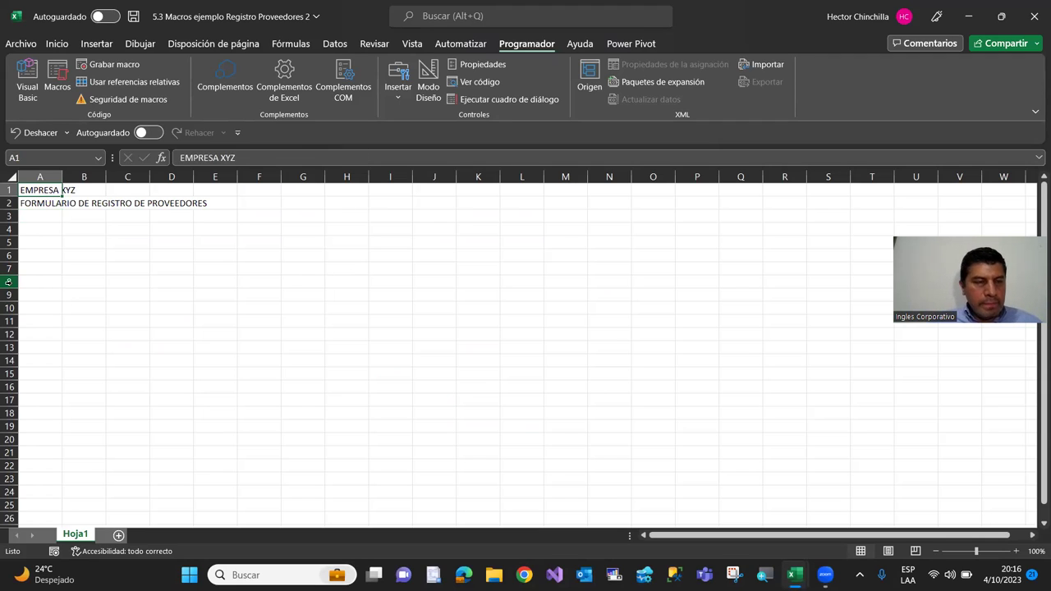
click(56, 46)
click(126, 93)
click(127, 93)
click(126, 92)
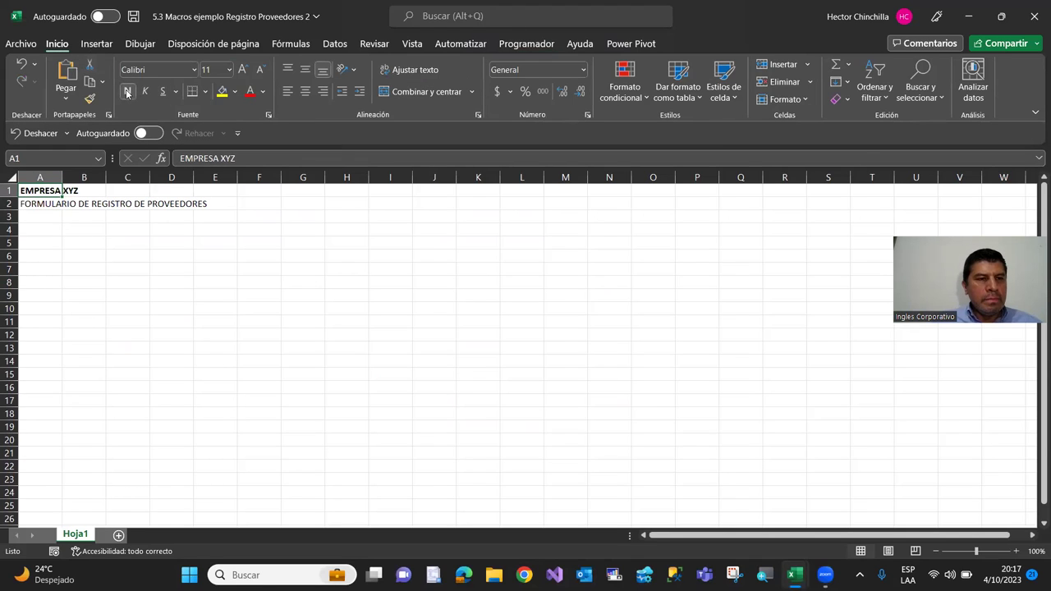
click(240, 71)
click(240, 71)
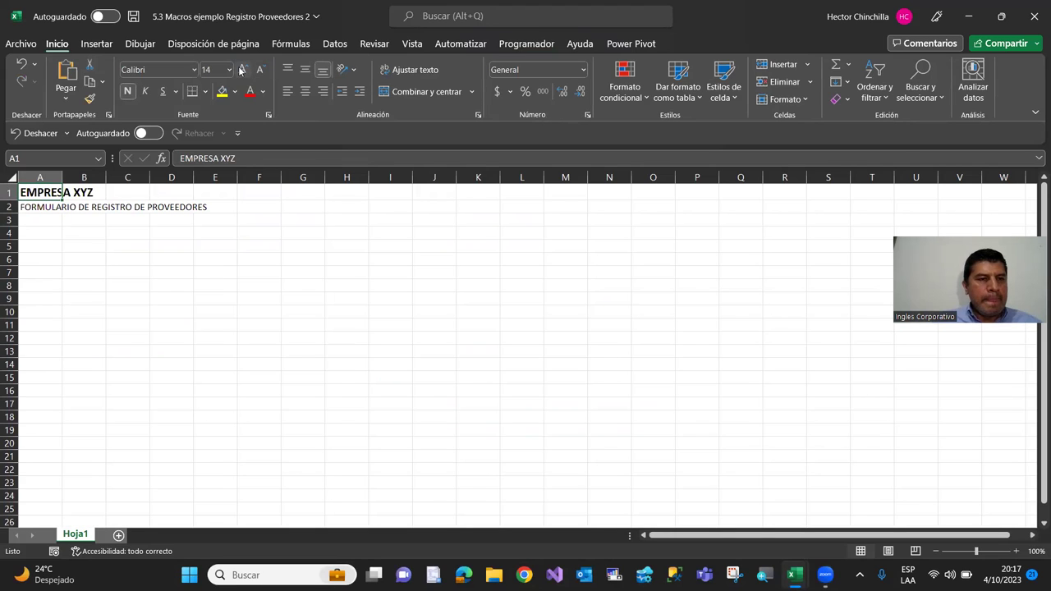
Make the A2 form title bold at 14 pt and enlarge EMPRESA XYZ to 16 pt
key(Down)
click(243, 71)
click(242, 71)
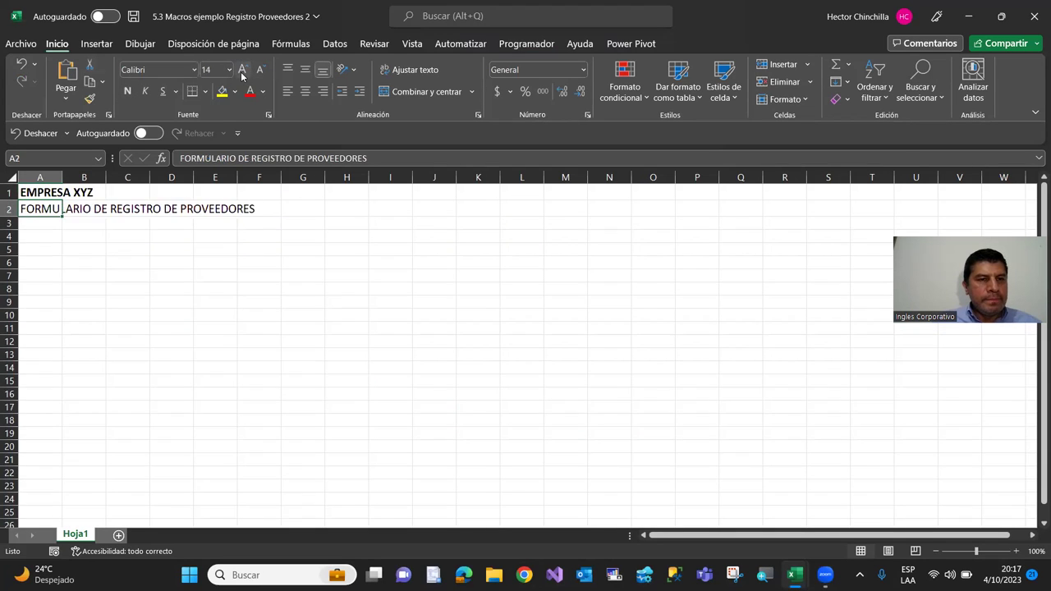
click(128, 91)
key(Up)
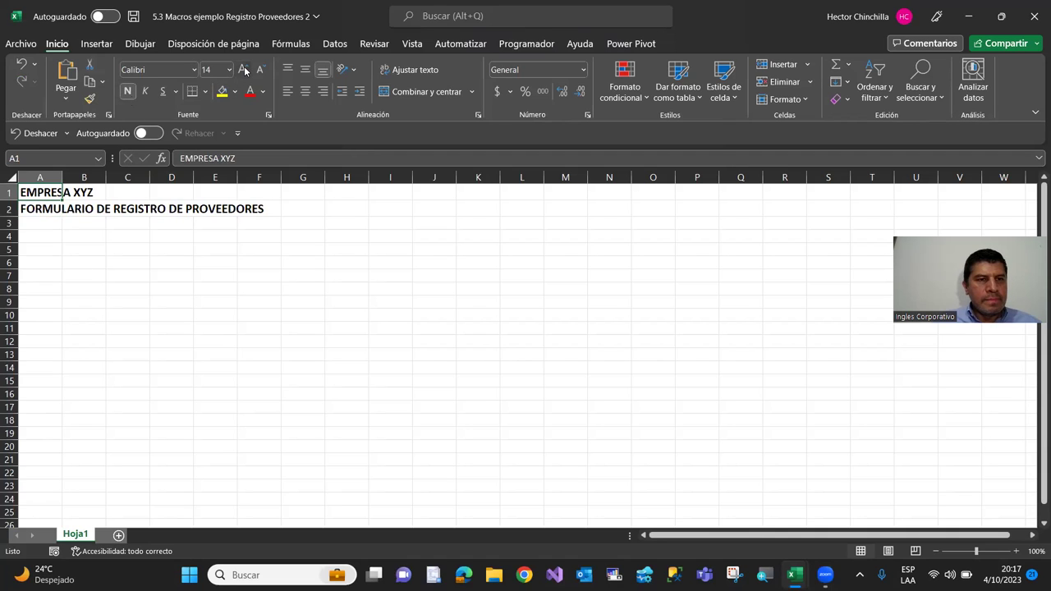
click(244, 72)
key(Down)
key(Down)
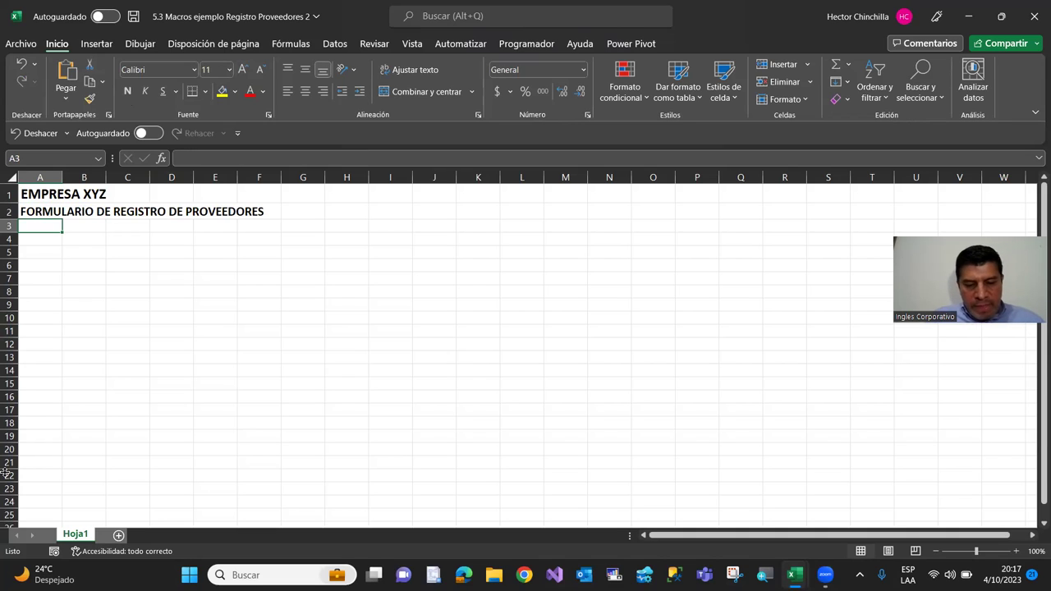
Enter headers No, Razon Social, NIT, Direccion and Producto/Servicio across A3:E3
text(nO)
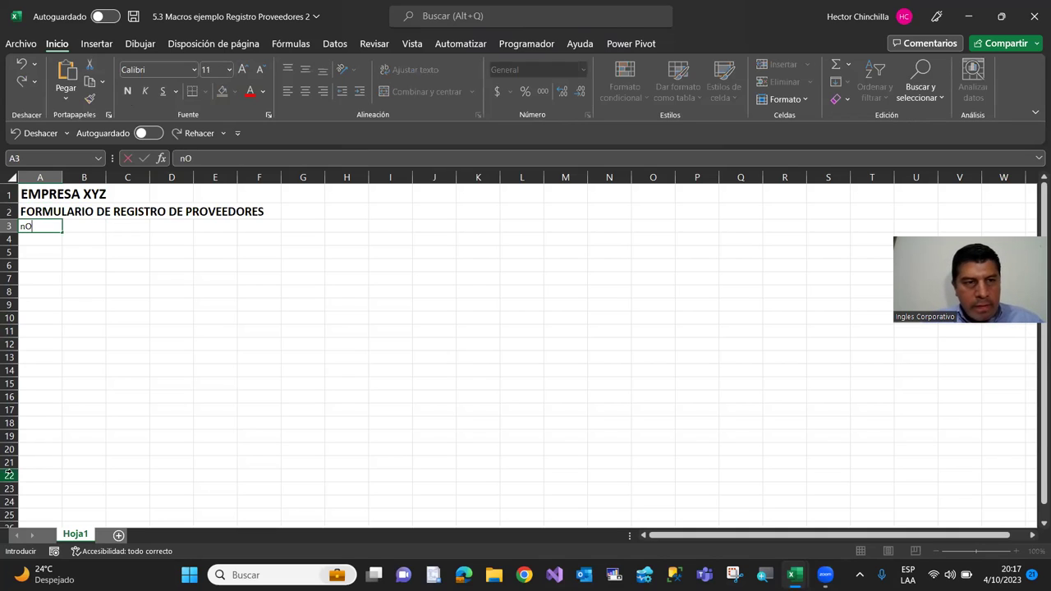
key(BackSpace)
key(BackSpace)
text(N)
key(Tab)
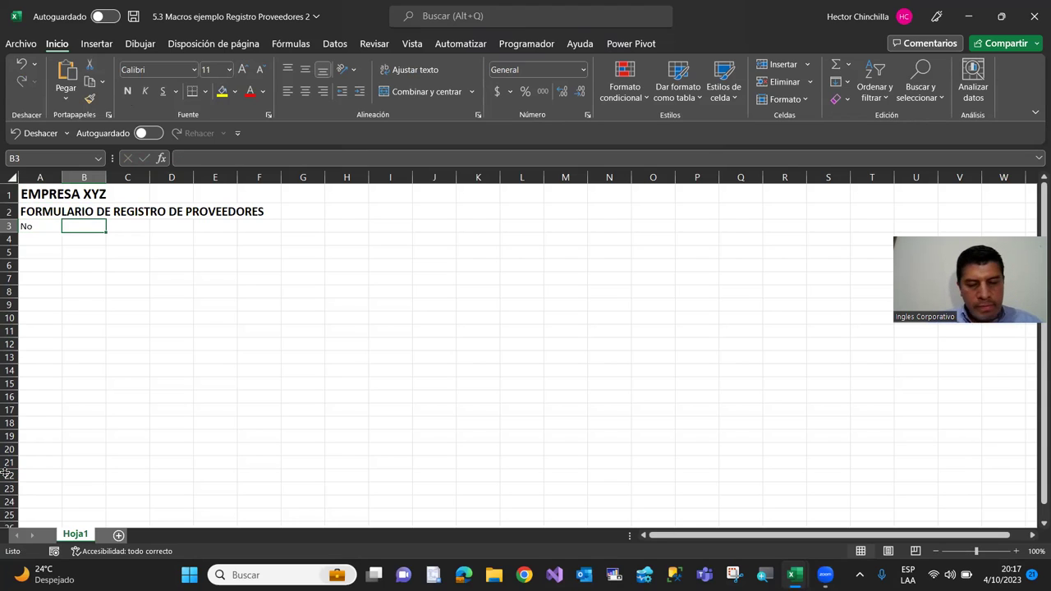
text(Razon)
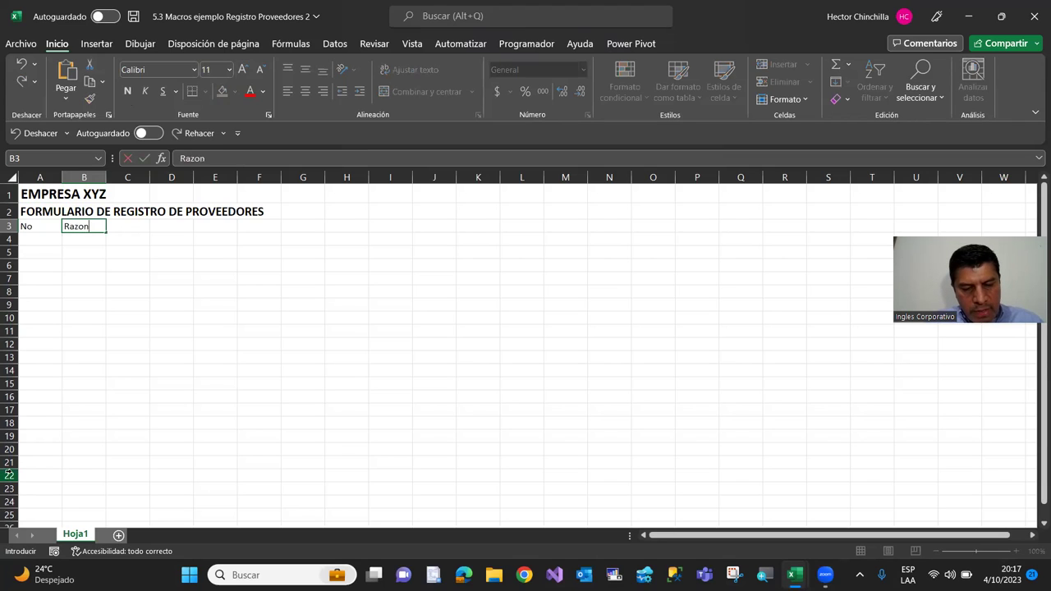
text( Social)
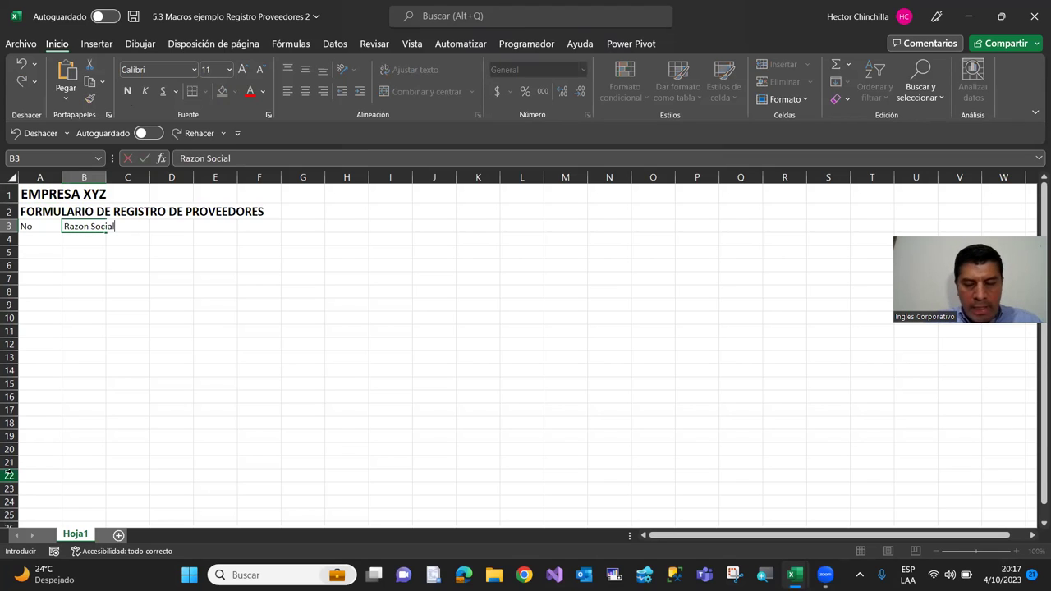
key(Tab)
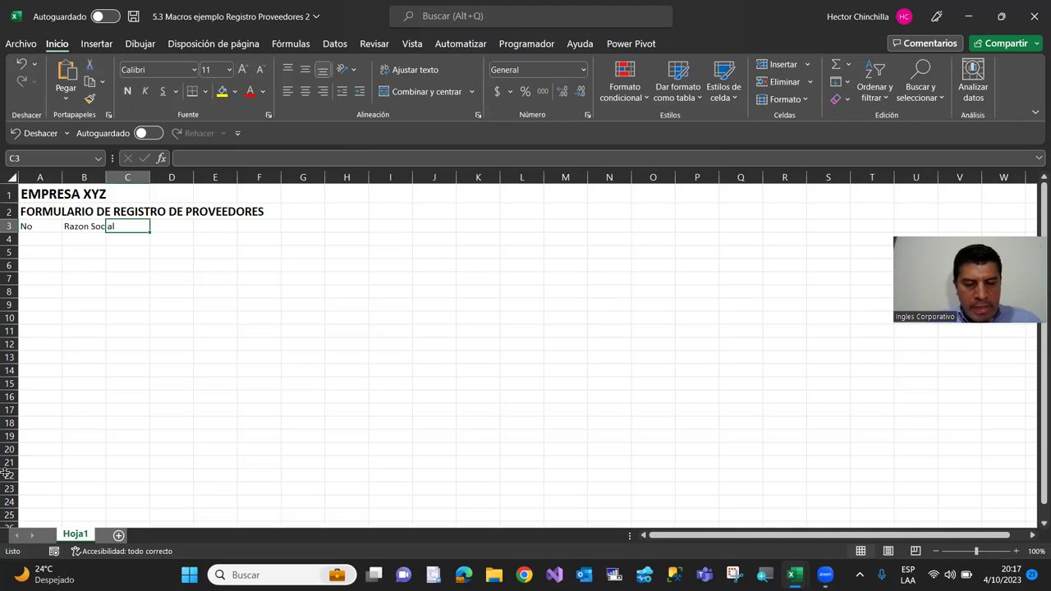
text(NIT)
key(Tab)
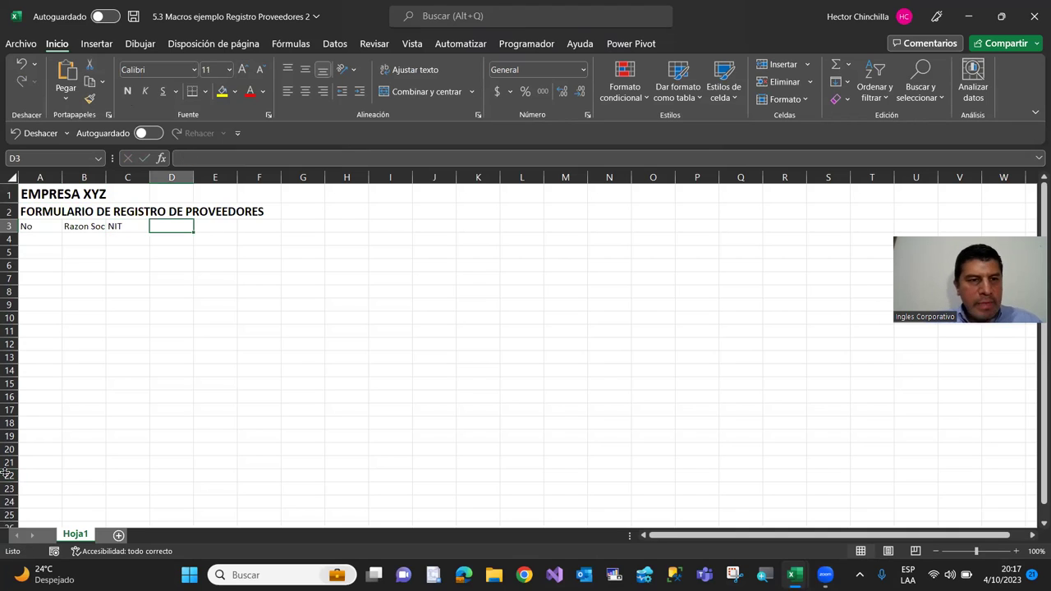
text(Direccion)
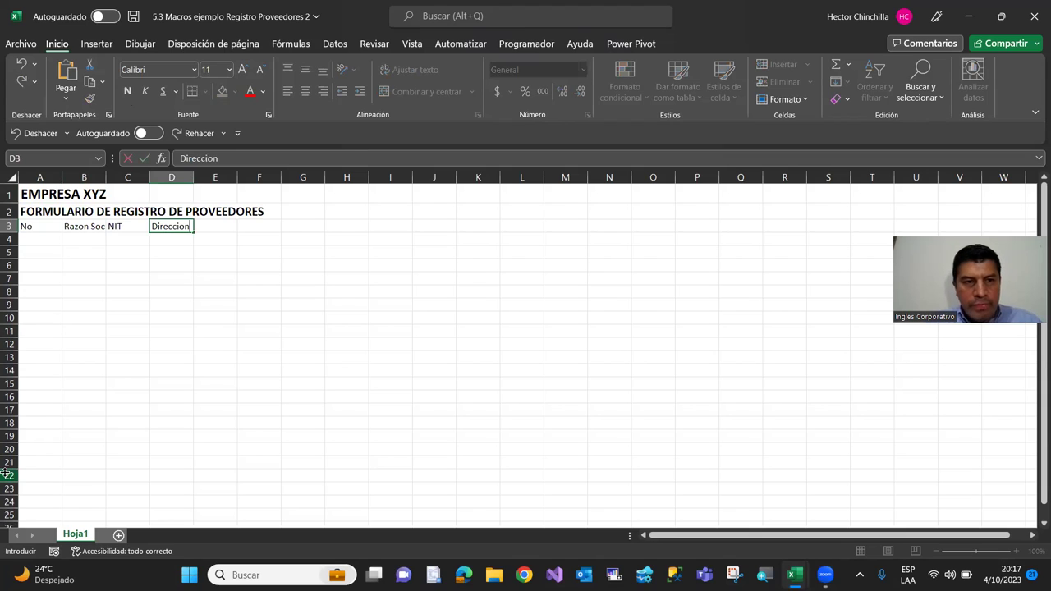
key(Tab)
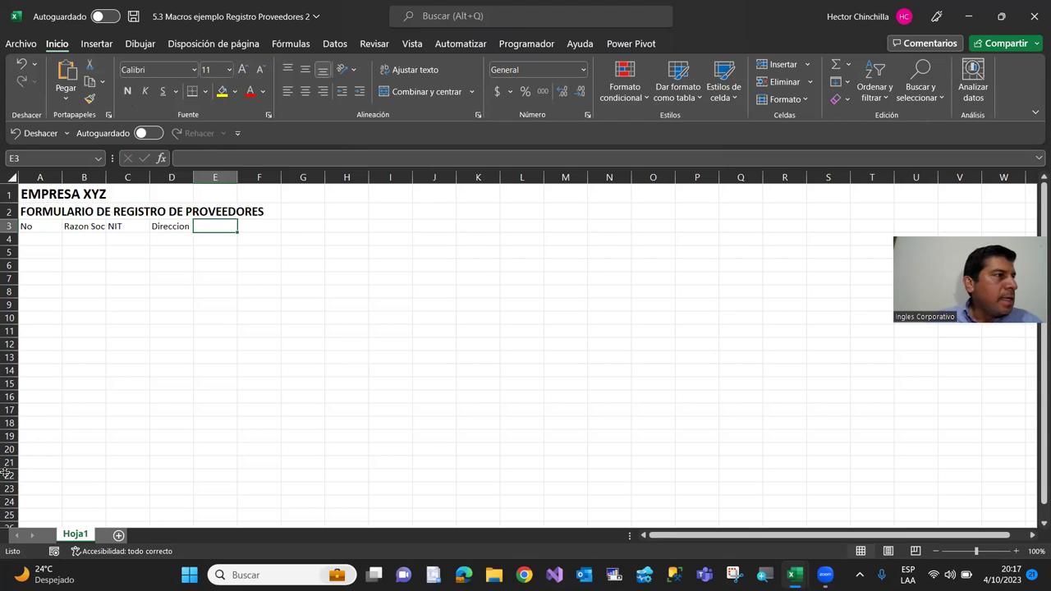
text(Producto/)
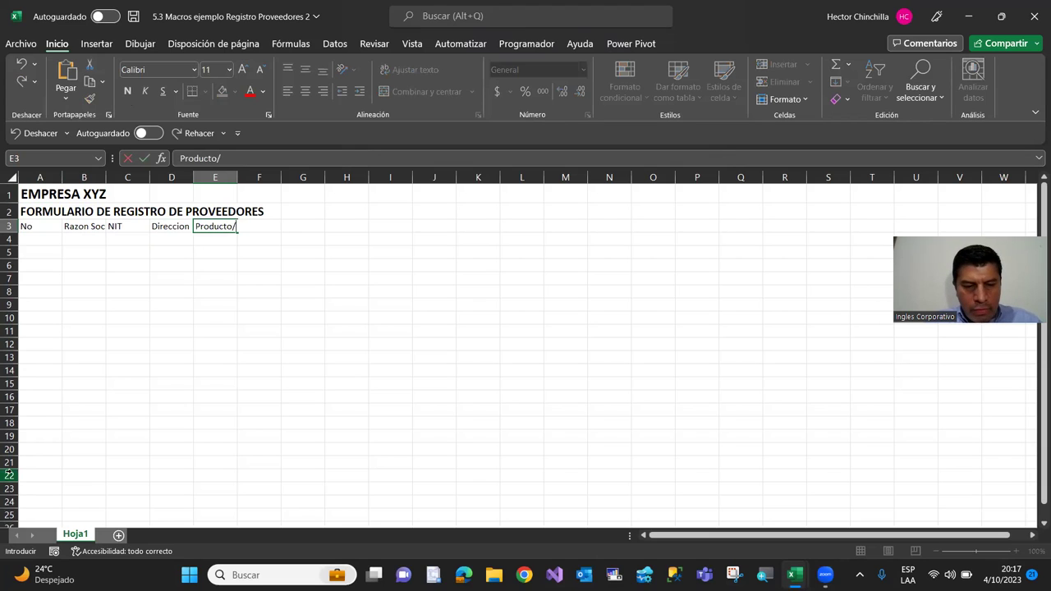
text(Servicio)
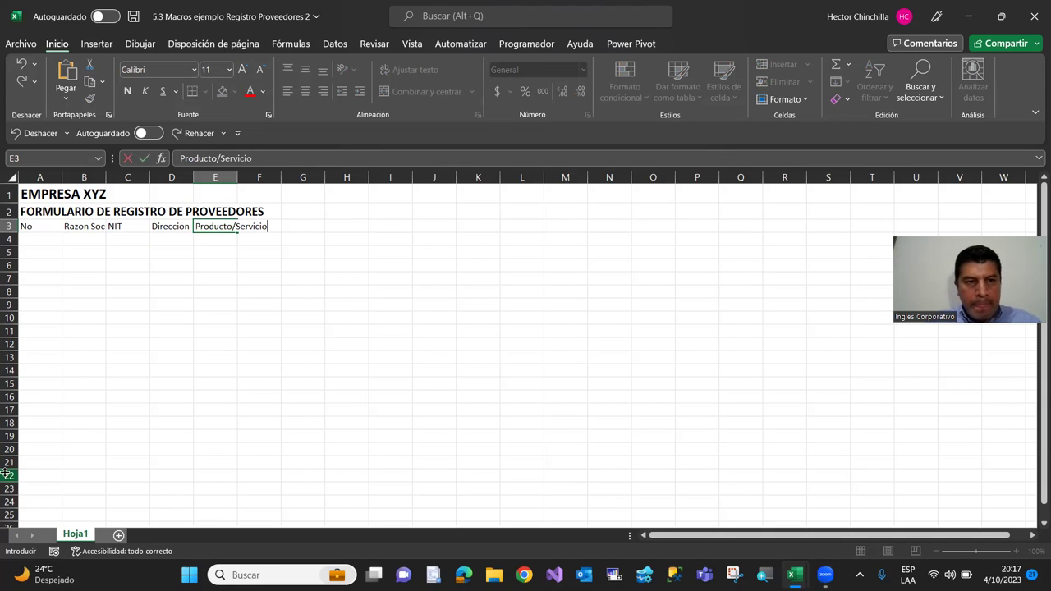
key(Return)
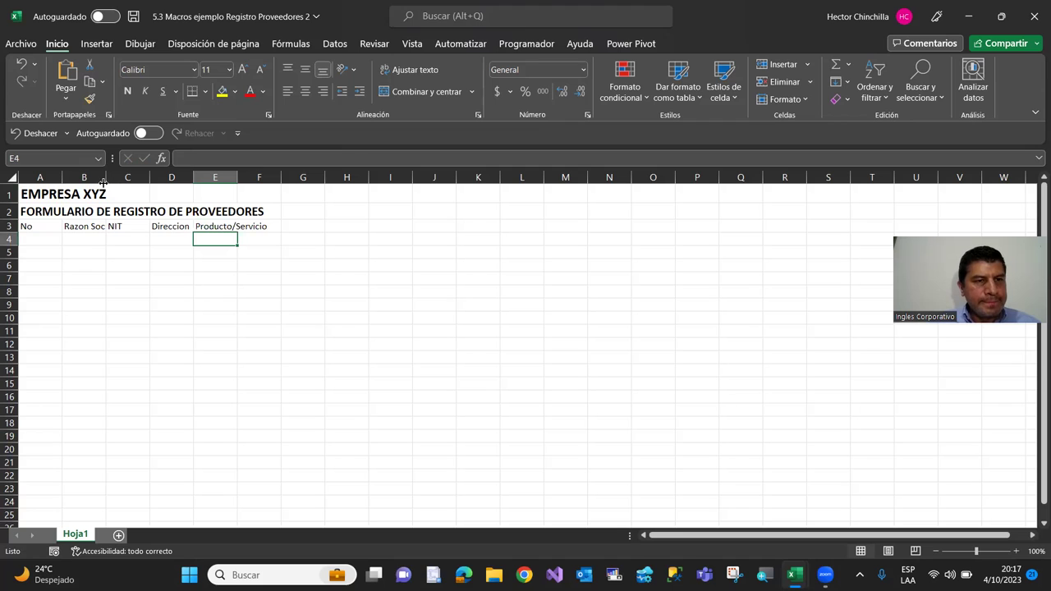
Widen column B, add Actividad and Contacto comercial in F3:G3, and autofit column G
drag(105, 182, 351, 177)
key(Up)
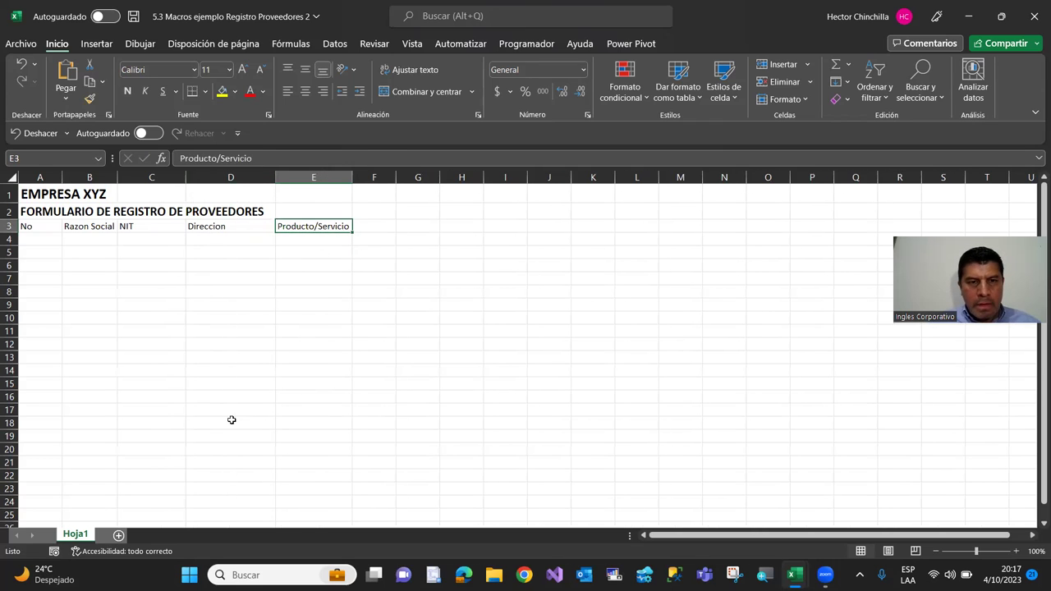
key(Right)
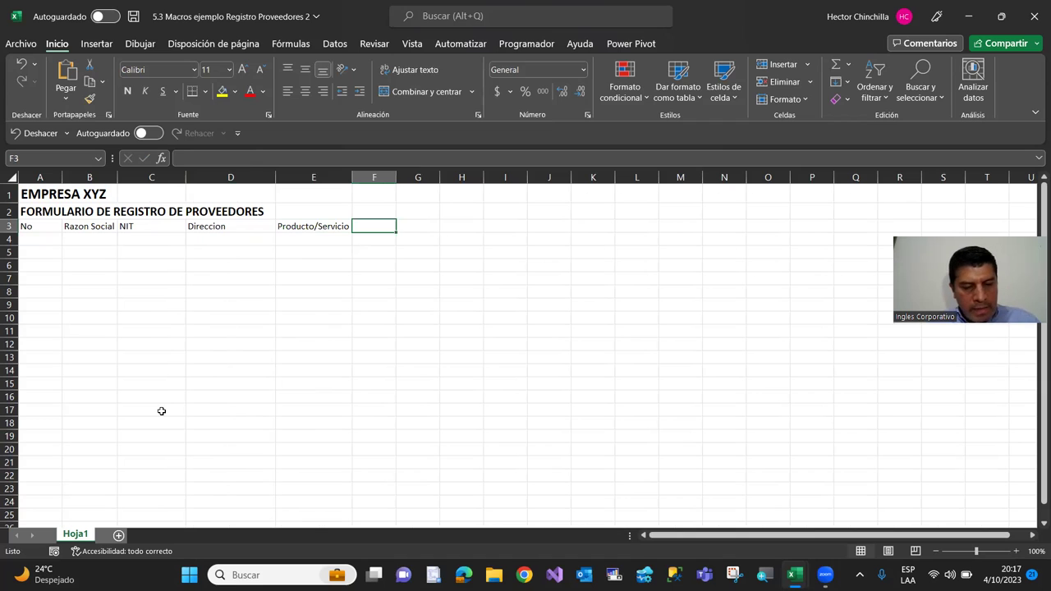
text(Actividad)
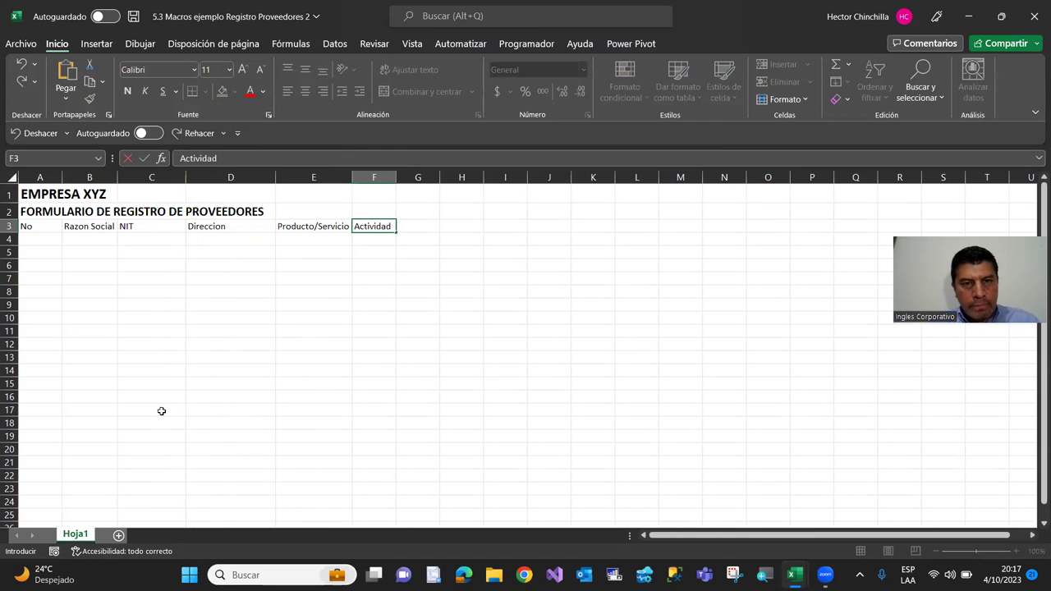
key(Return)
key(Up)
key(Right)
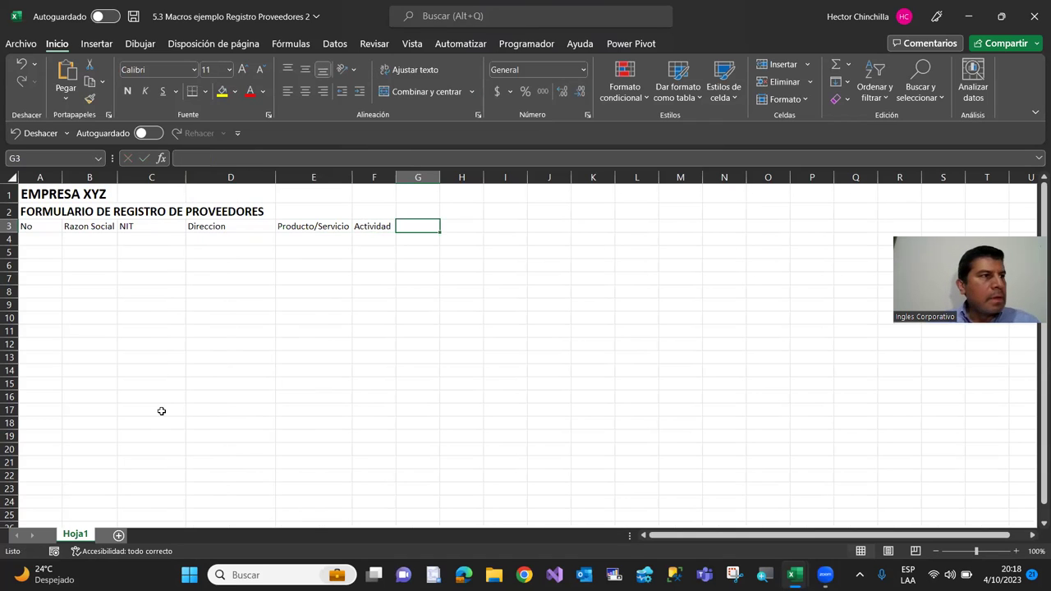
text(C)
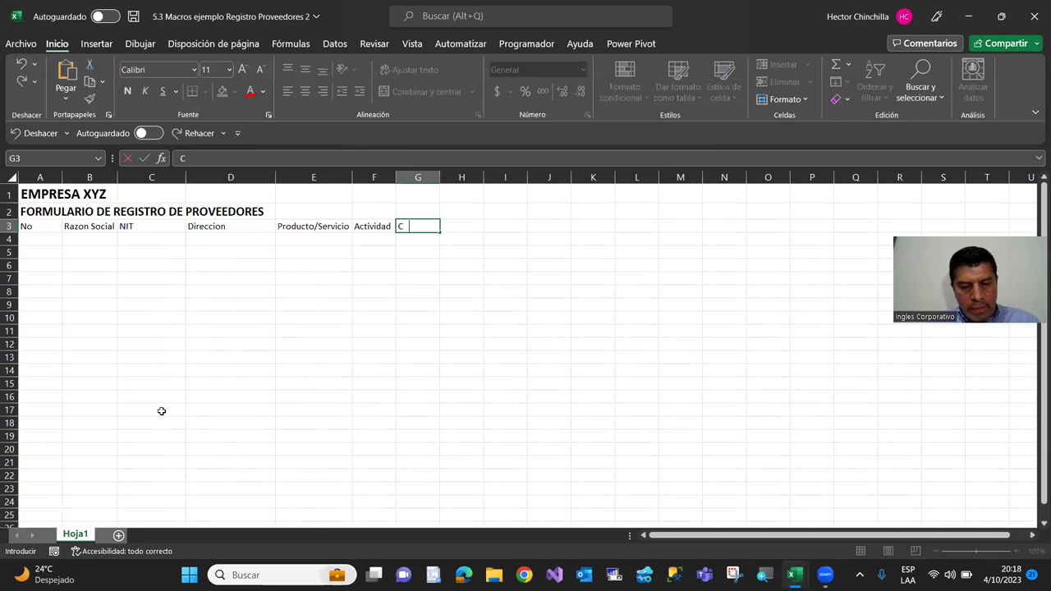
text(ontacto comercial)
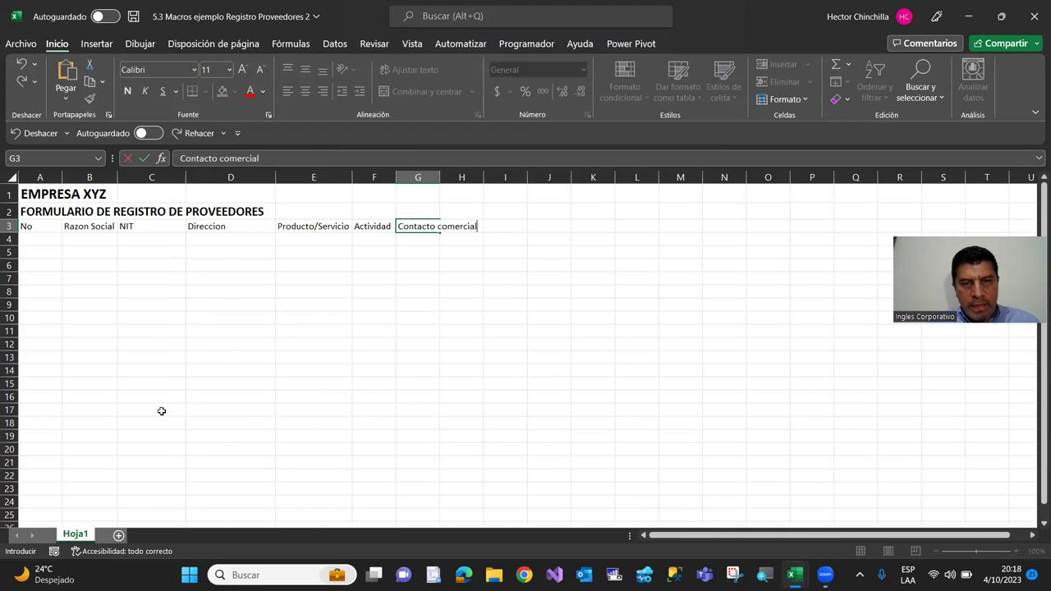
key(Return)
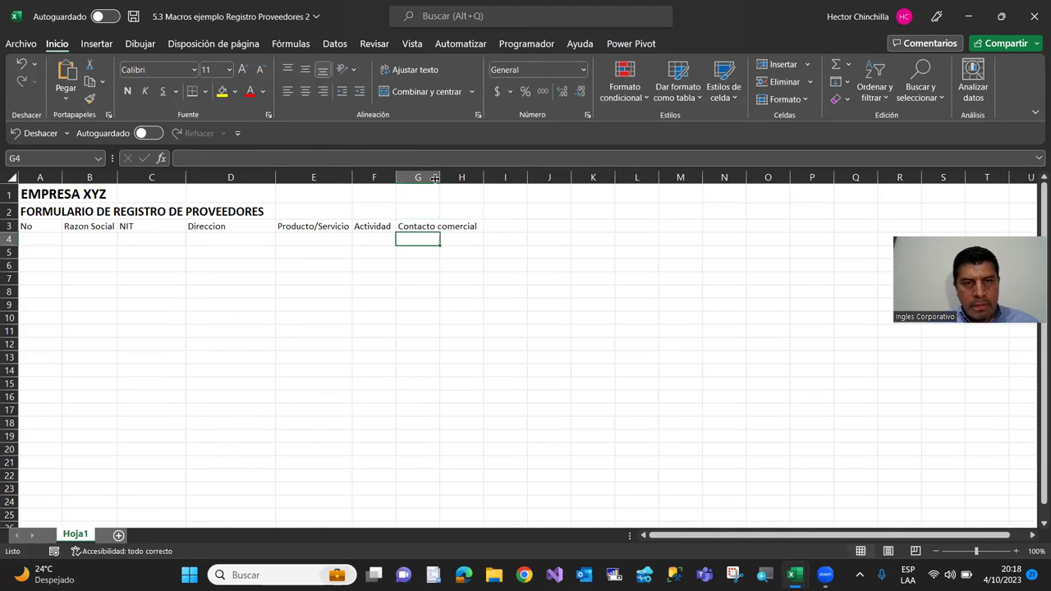
double_click(439, 177)
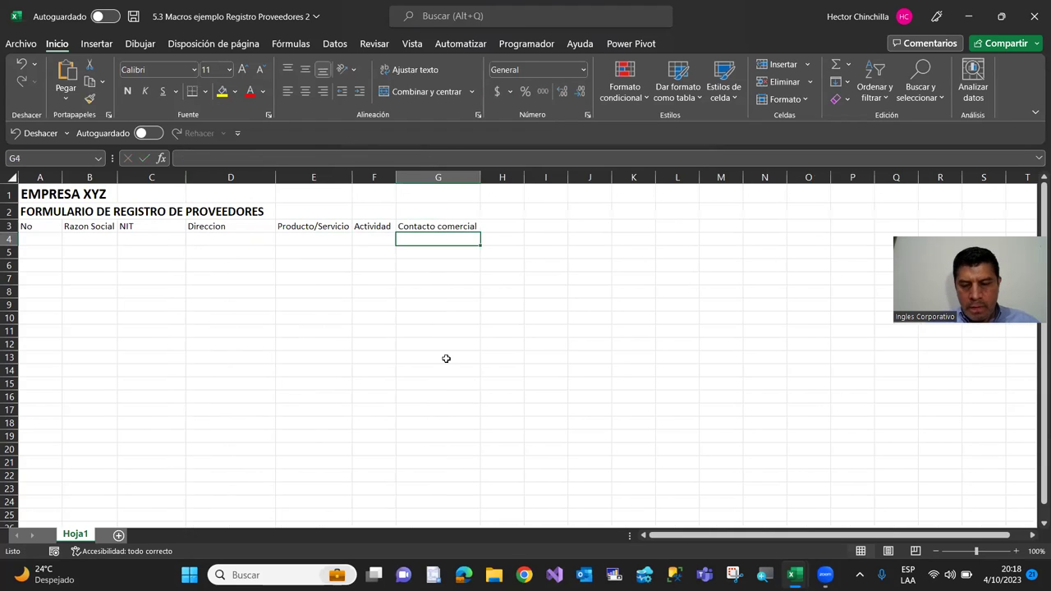
Add the headers Telefono, Correo and Fecha Ingreso in H3:J3
key(Up)
key(Right)
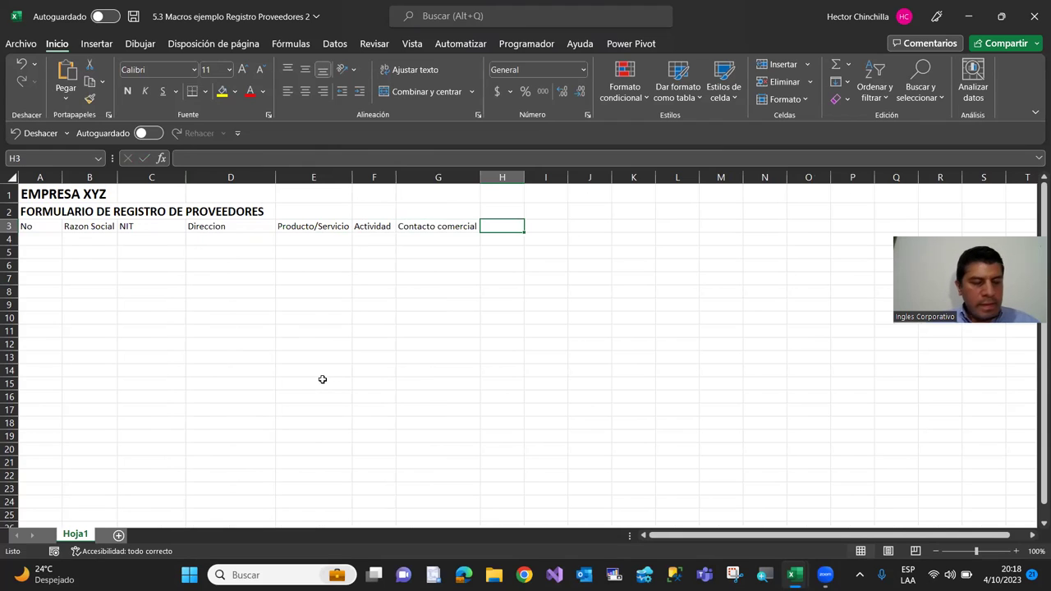
text(Telefono)
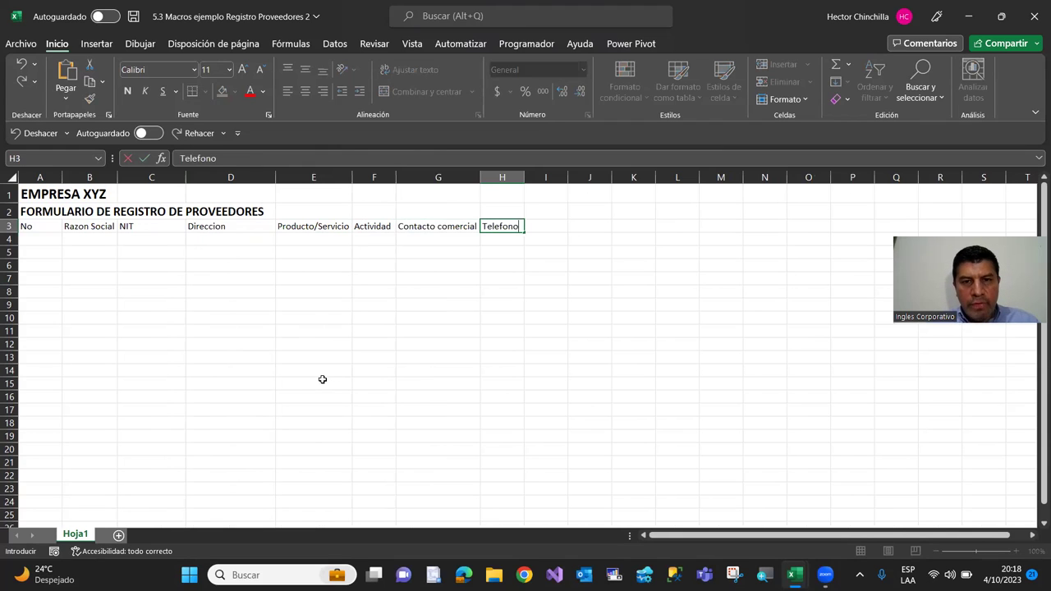
key(Tab)
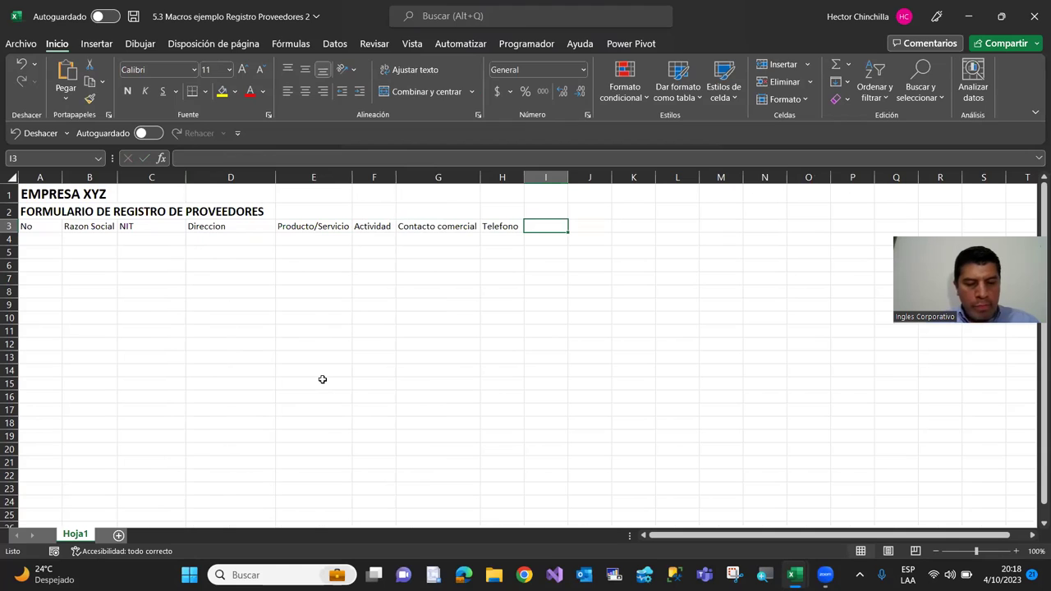
text(Corre)
key(Tab)
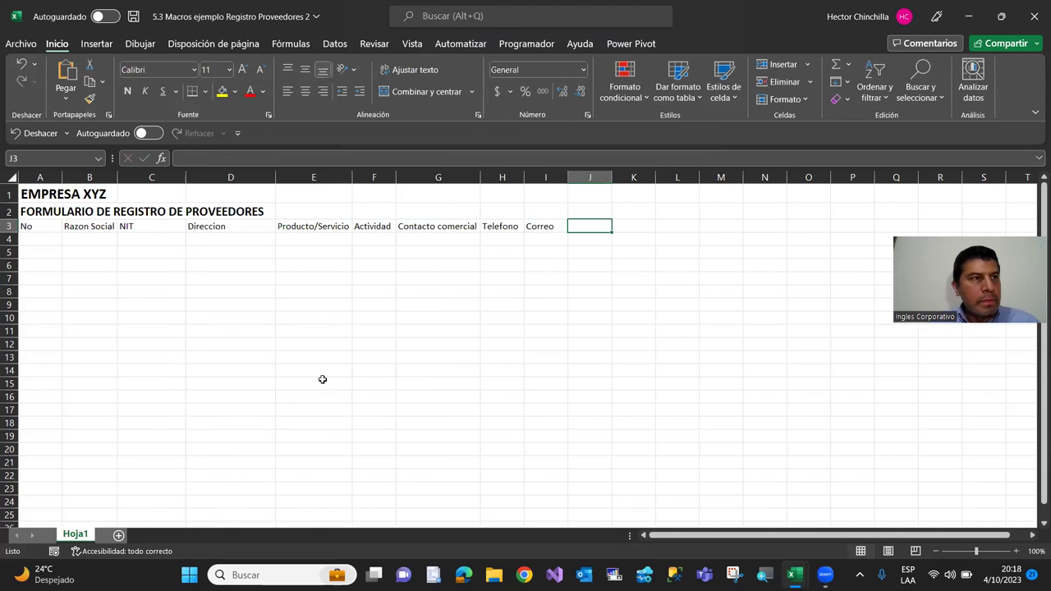
key(Up)
key(Down)
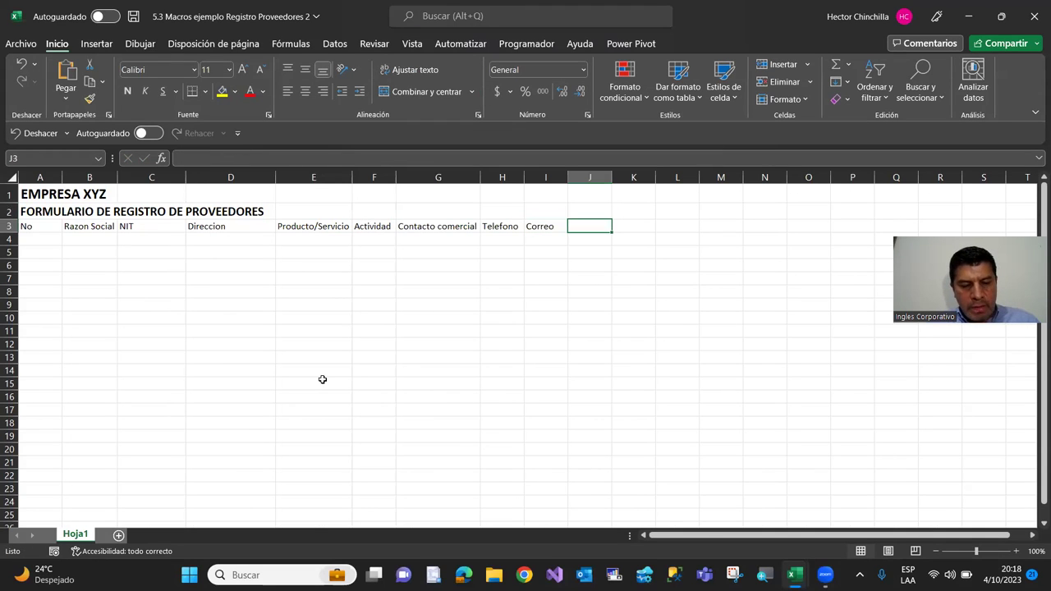
text(Fecha Ingreso)
key(Return)
key(Up)
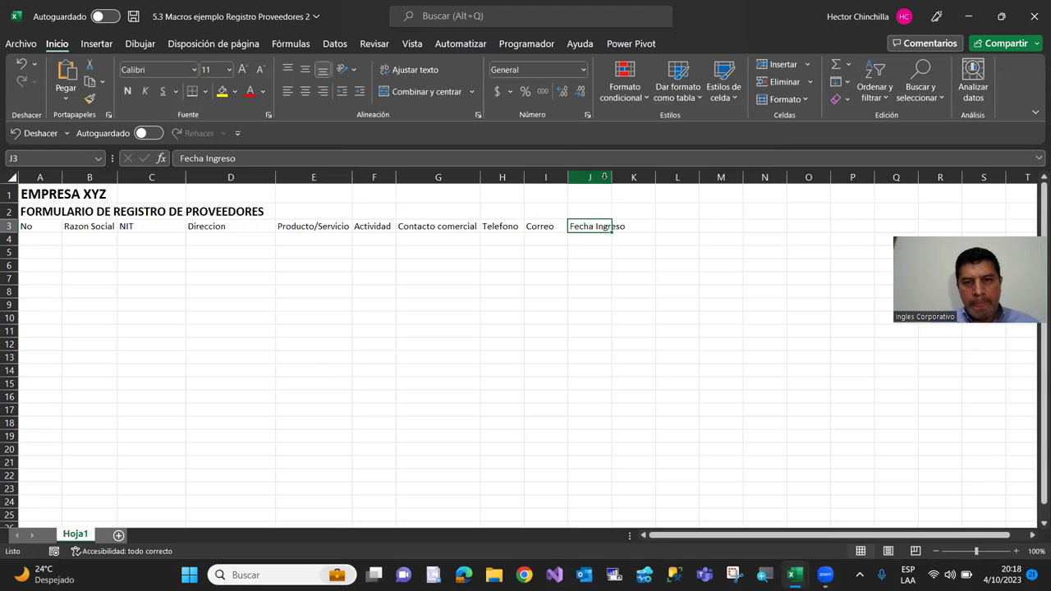
Widen column J to fit Fecha Ingreso and give header row A3:J3 all borders
double_click(612, 177)
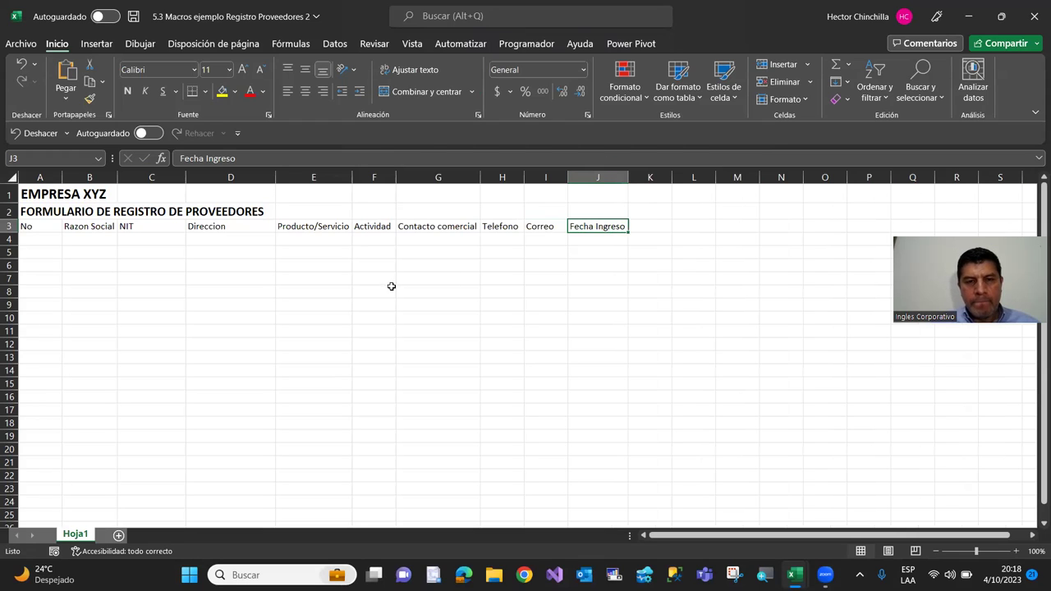
click(385, 289)
key(Left)
key(Left)
key(Left)
key(Left)
key(Up)
key(Up)
key(Up)
key(Up)
key(Down)
key(Up)
key(Up)
key(shift+Right)
key(shift+Right)
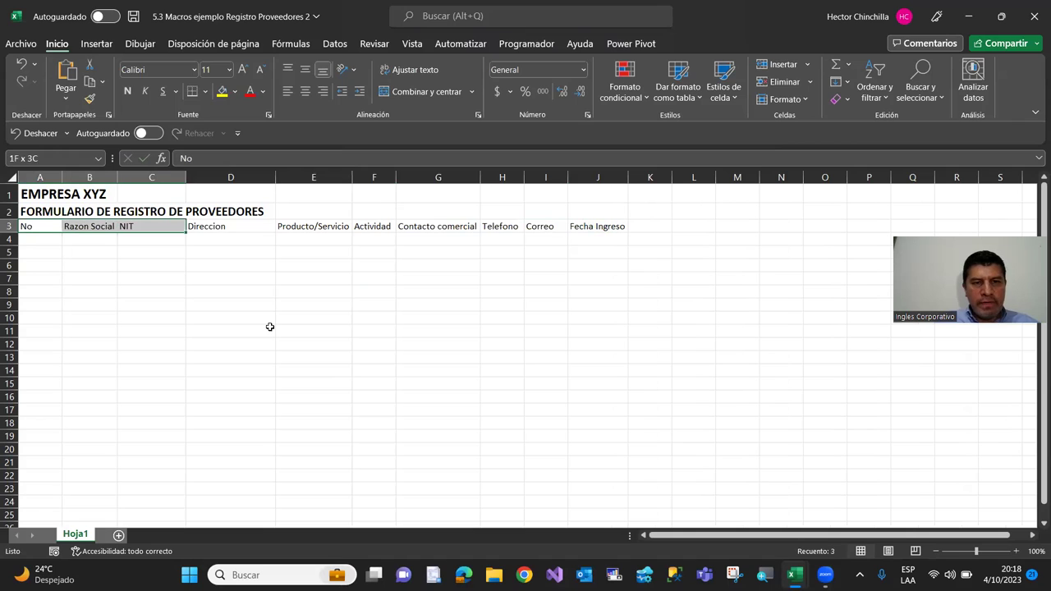
key(shift+Right)
key(shift+Right)
key(shift+Right)
key(shift+Right)
key(shift+Right)
key(shift+Right)
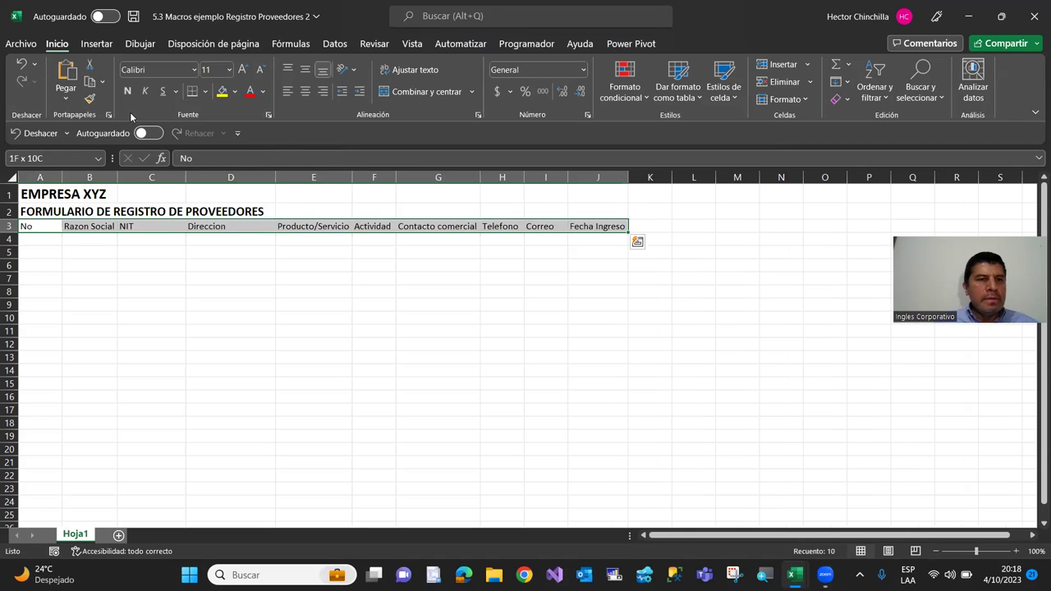
click(206, 94)
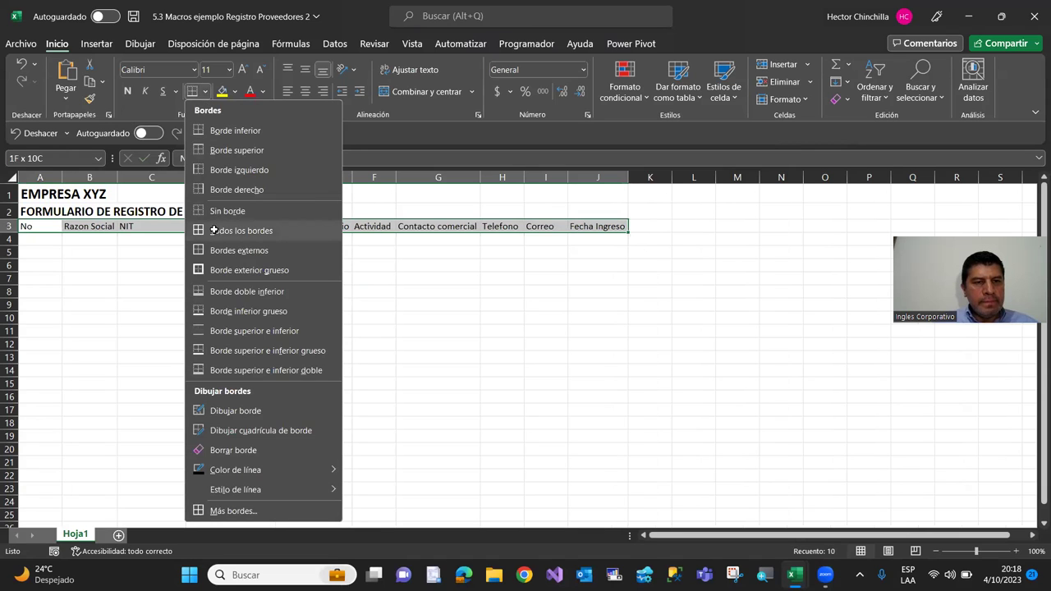
click(214, 230)
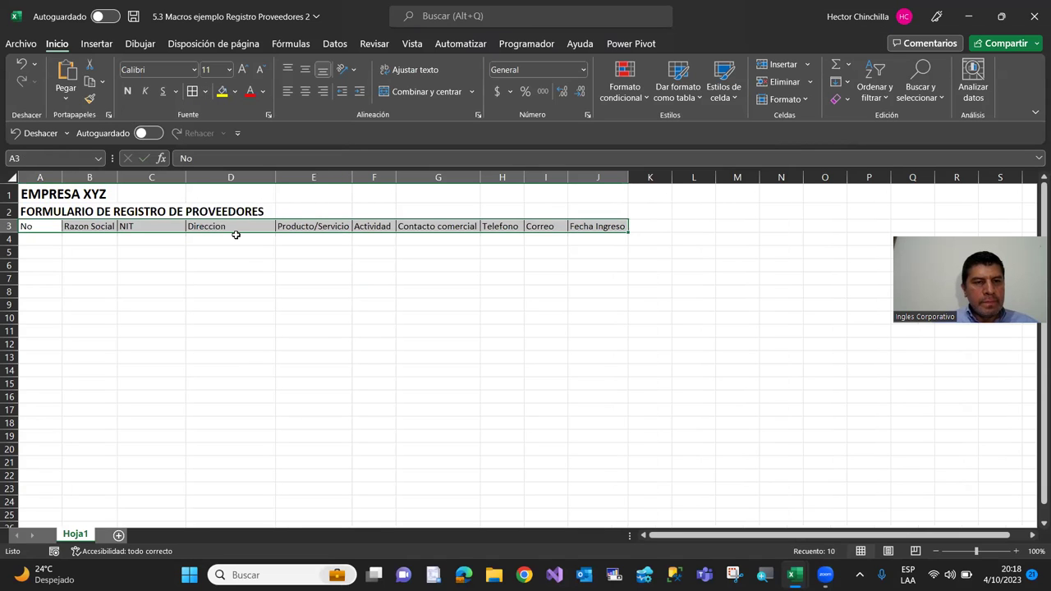
click(206, 95)
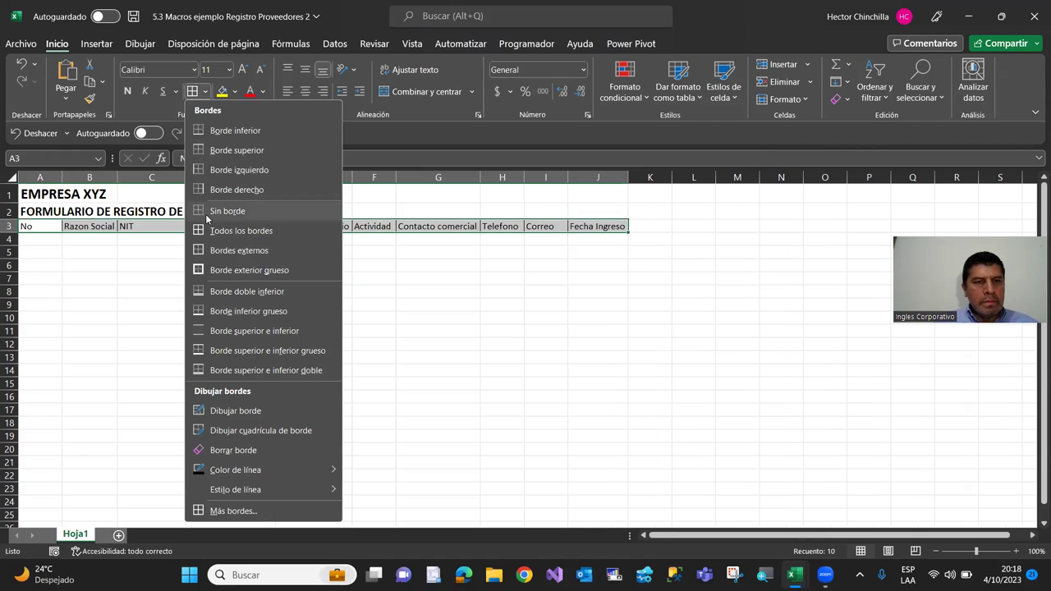
click(210, 270)
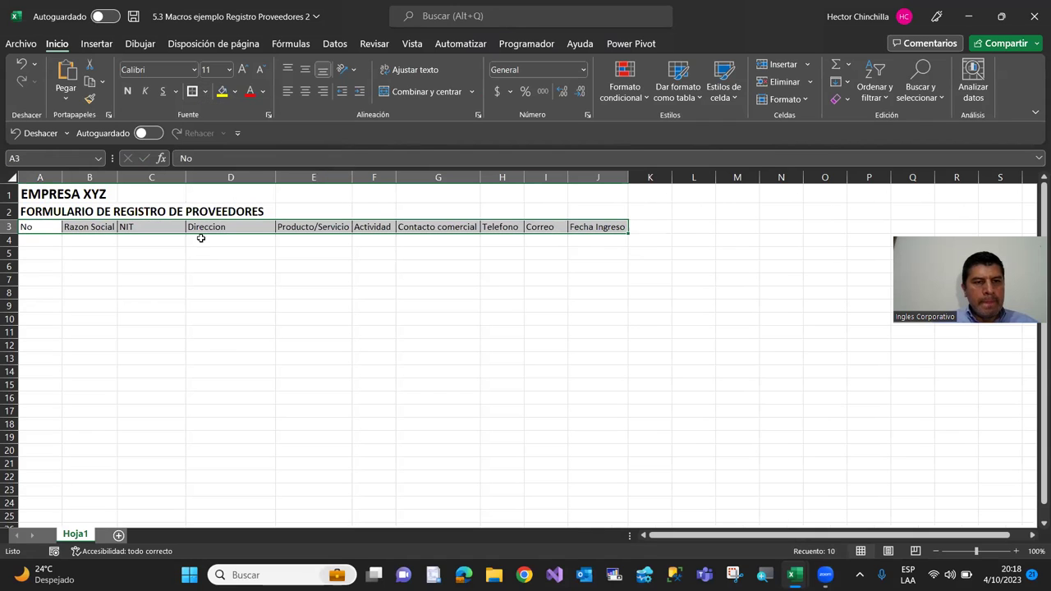
click(205, 92)
click(217, 232)
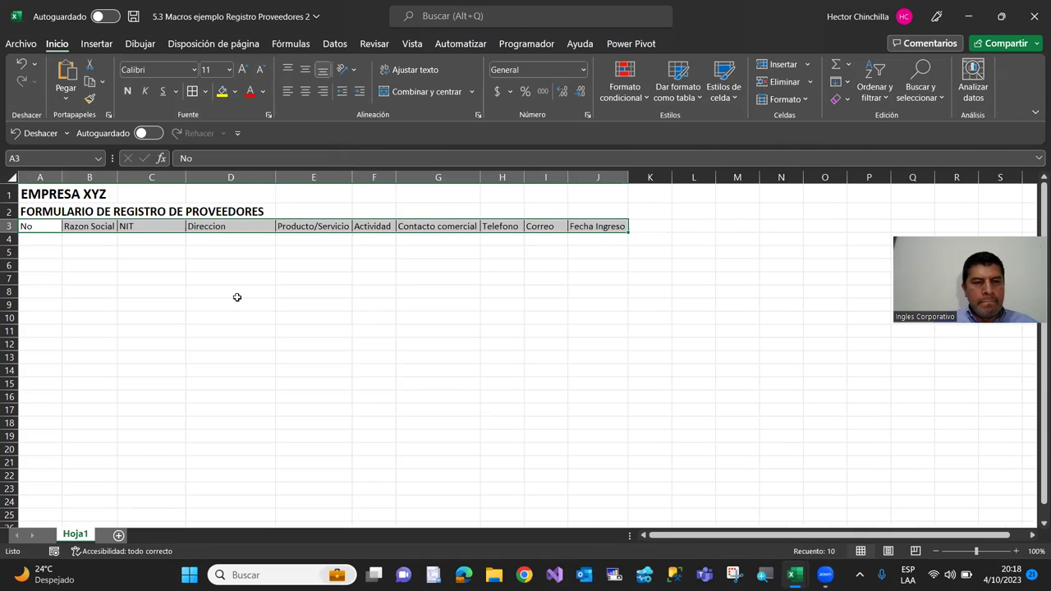
Make the header row A3:J3 bold
click(235, 294)
drag(46, 226, 48, 226)
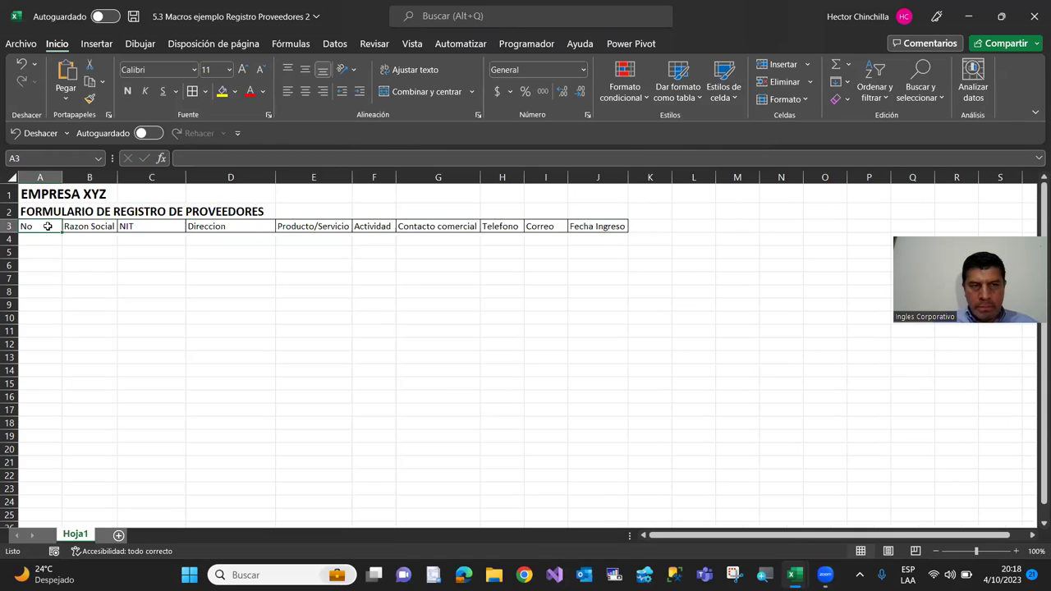
key(shift+Right)
key(shift+Right)
key(shift+Right)
key(shift+Right)
key(shift+Right)
key(shift+Right)
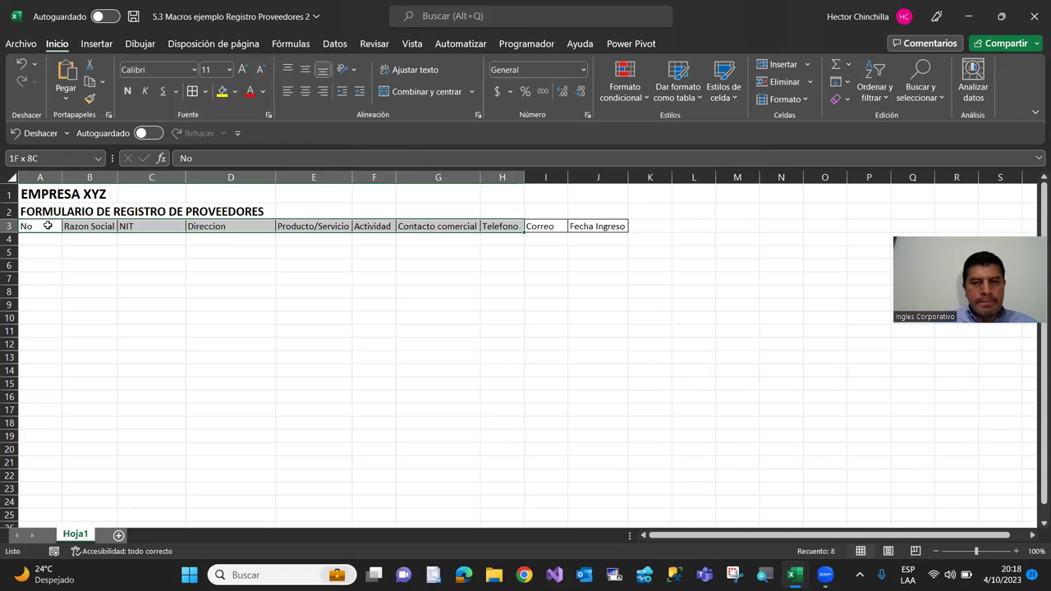
key(shift+Right)
key(shift+Right)
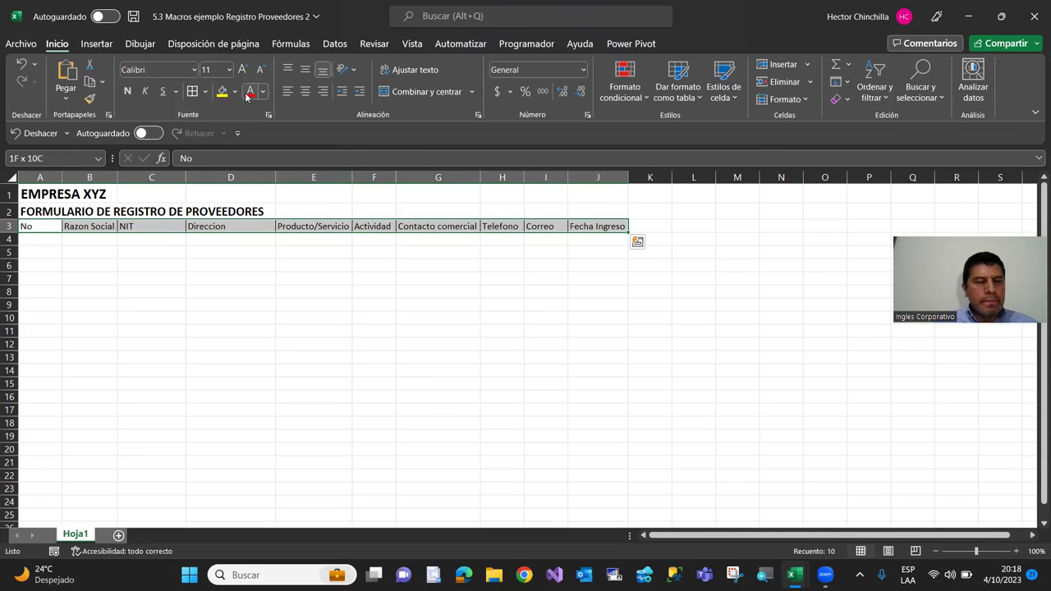
click(127, 92)
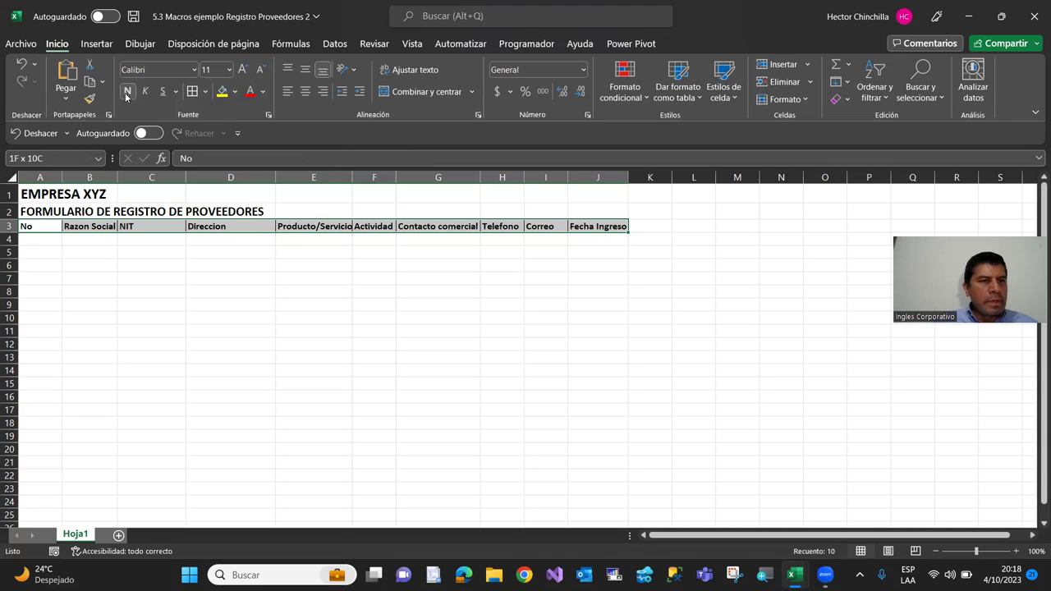
Fill the header row A3:J3 with a gold colour
click(131, 319)
key(Up)
key(Up)
key(Up)
key(Up)
key(Up)
key(Up)
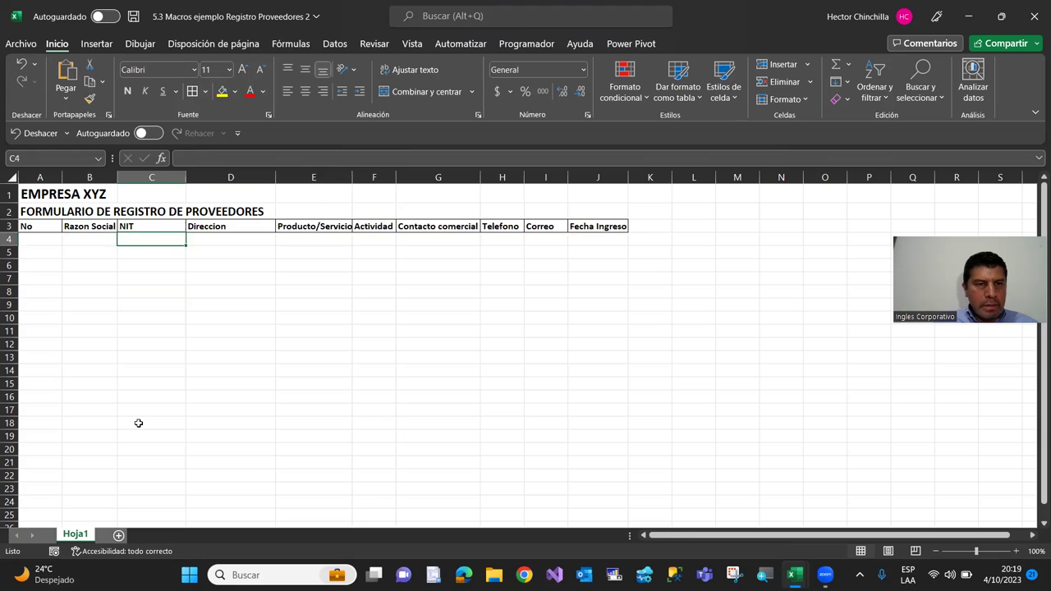
key(Up)
key(Left)
key(Left)
key(shift+Right)
key(shift+Right)
key(shift+Right)
key(shift+Right)
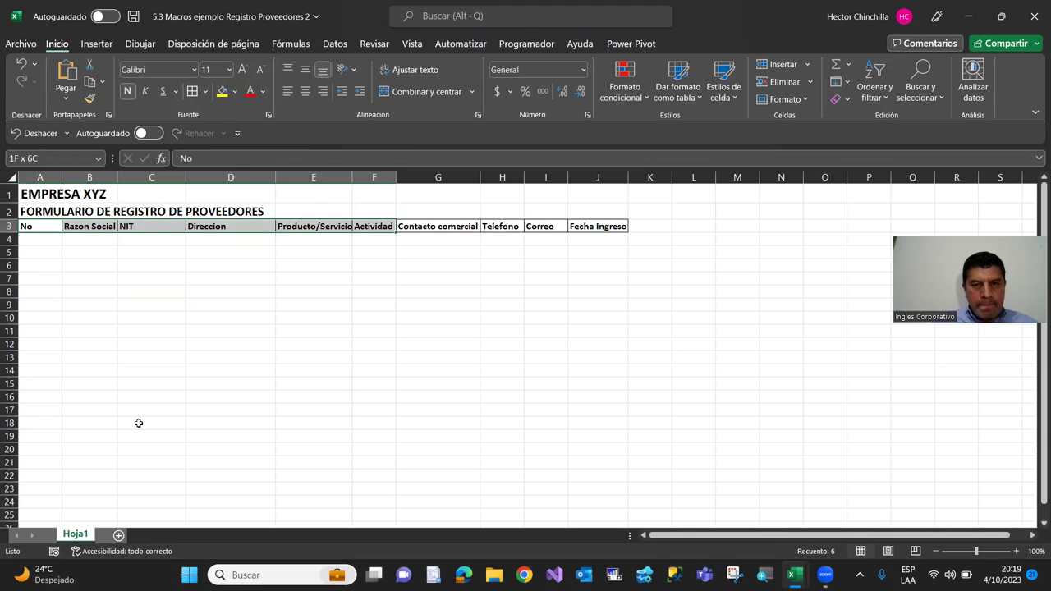
key(shift+Right)
key(shift+Right)
key(shift+Right)
key(shift+Right)
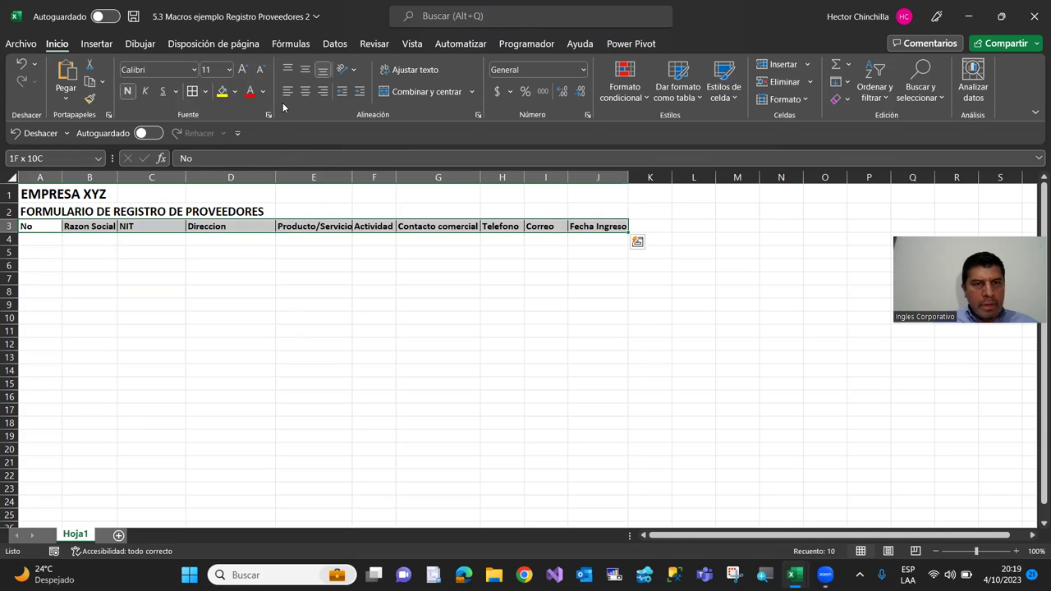
click(235, 92)
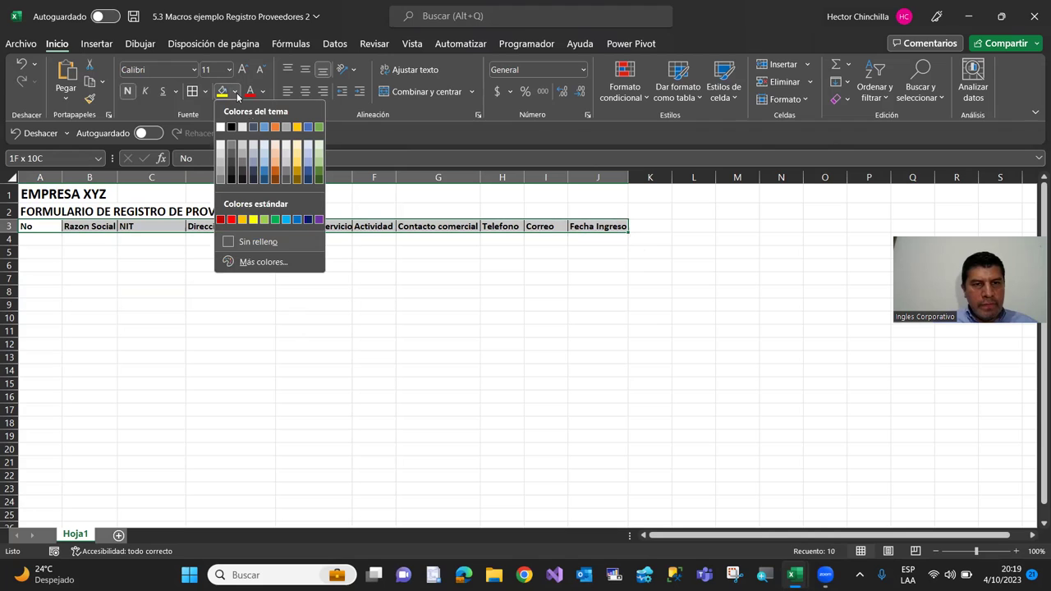
click(297, 127)
click(174, 318)
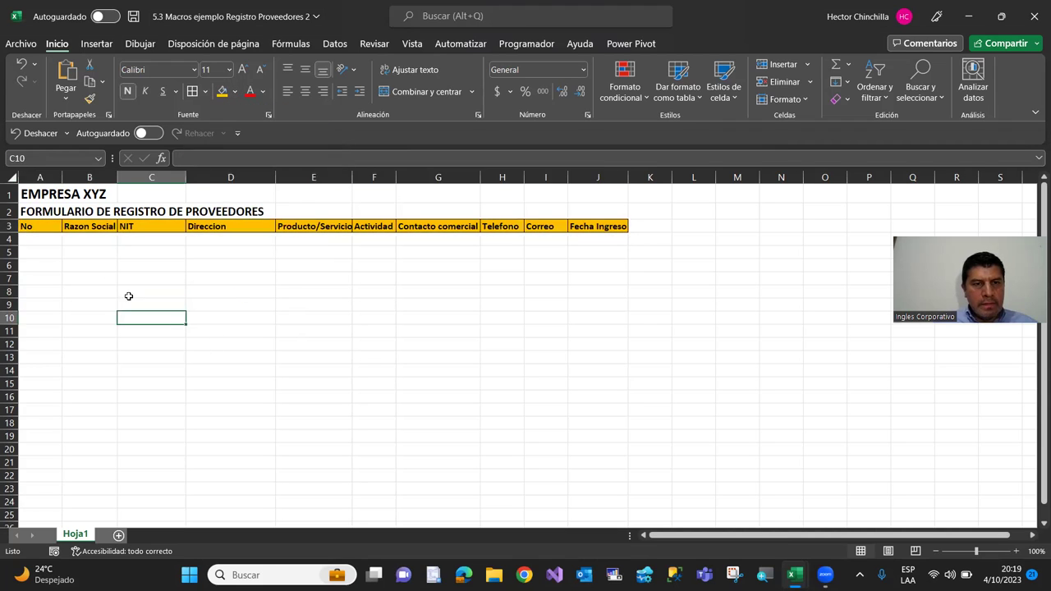
click(80, 251)
key(Up)
key(Up)
key(Up)
key(Down)
key(Down)
key(Left)
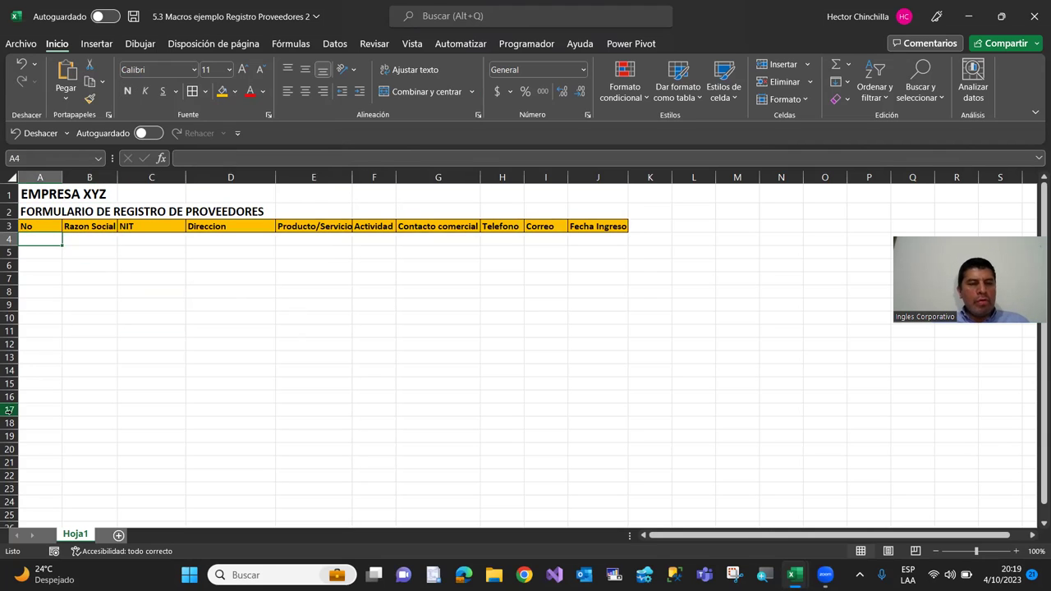
key(Up)
key(Down)
key(Down)
key(Up)
key(Down)
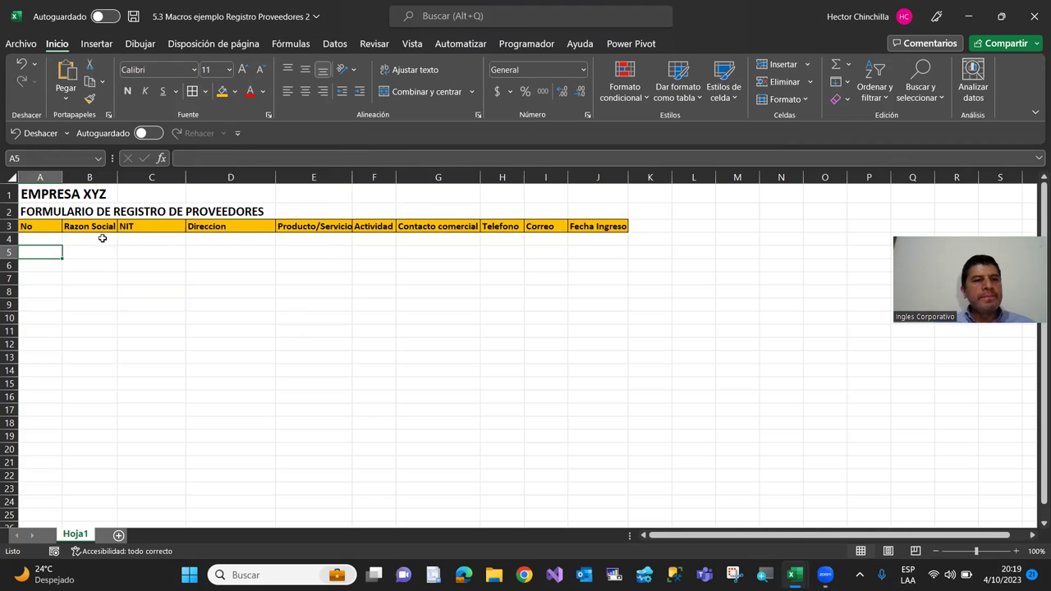
click(40, 238)
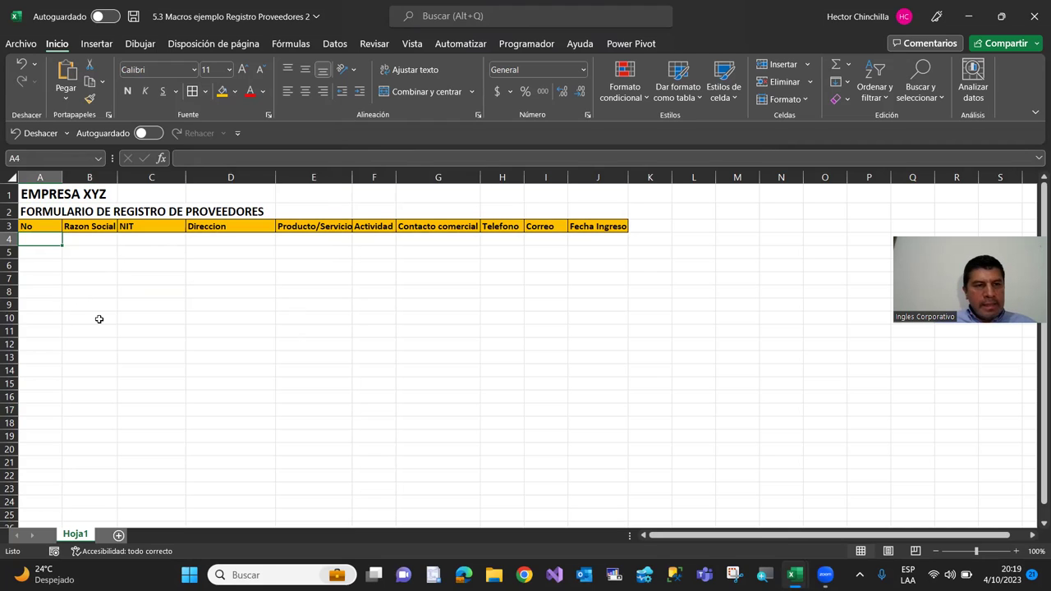
key(Up)
key(Up)
key(Up)
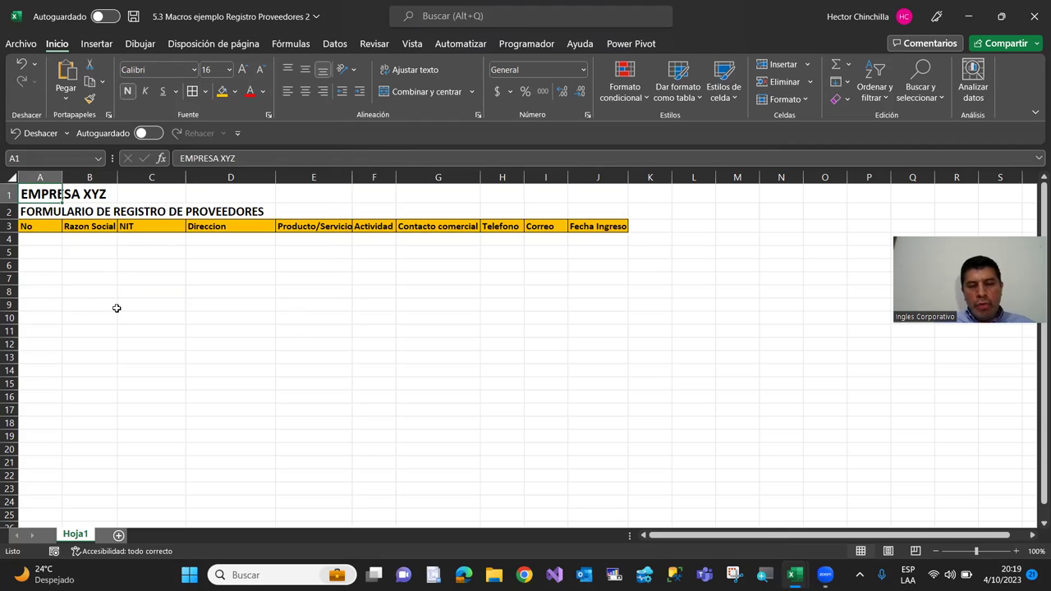
key(Right)
key(Right)
key(Right)
key(Right)
key(Right)
key(Right)
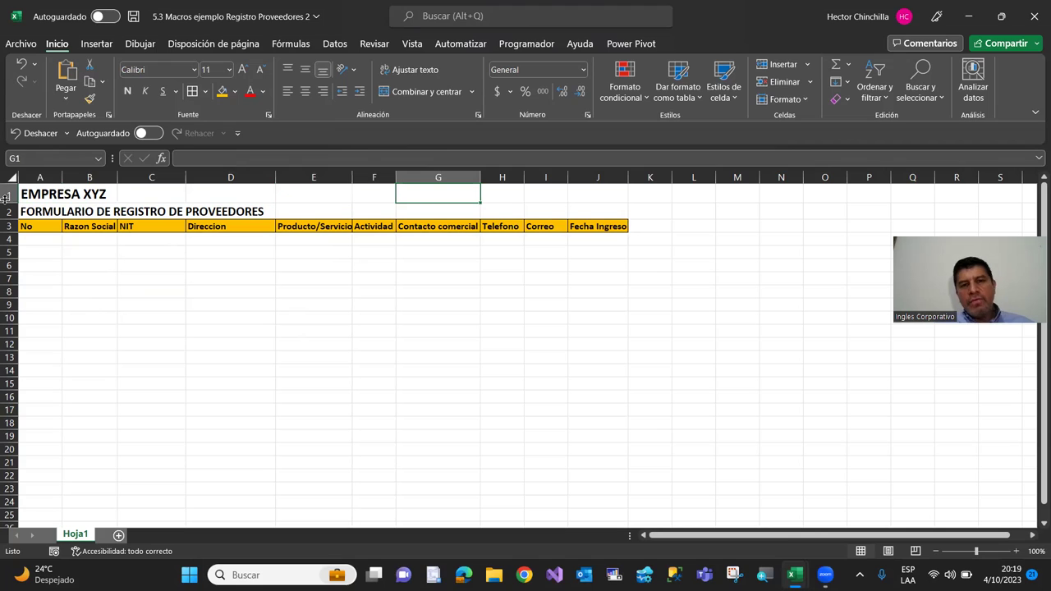
key(Right)
key(Right)
key(Right)
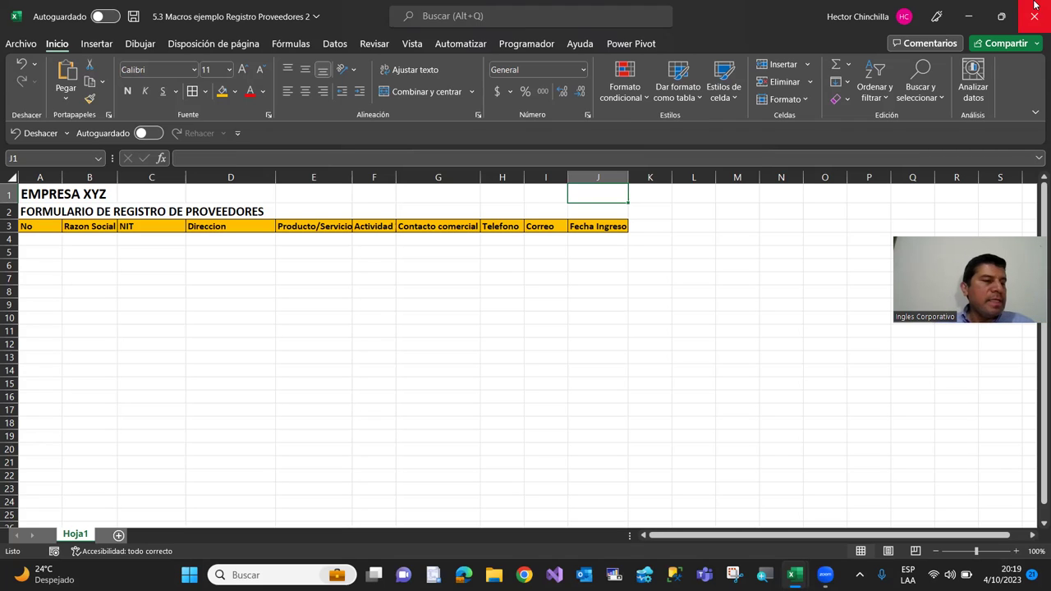
key(Right)
key(Right)
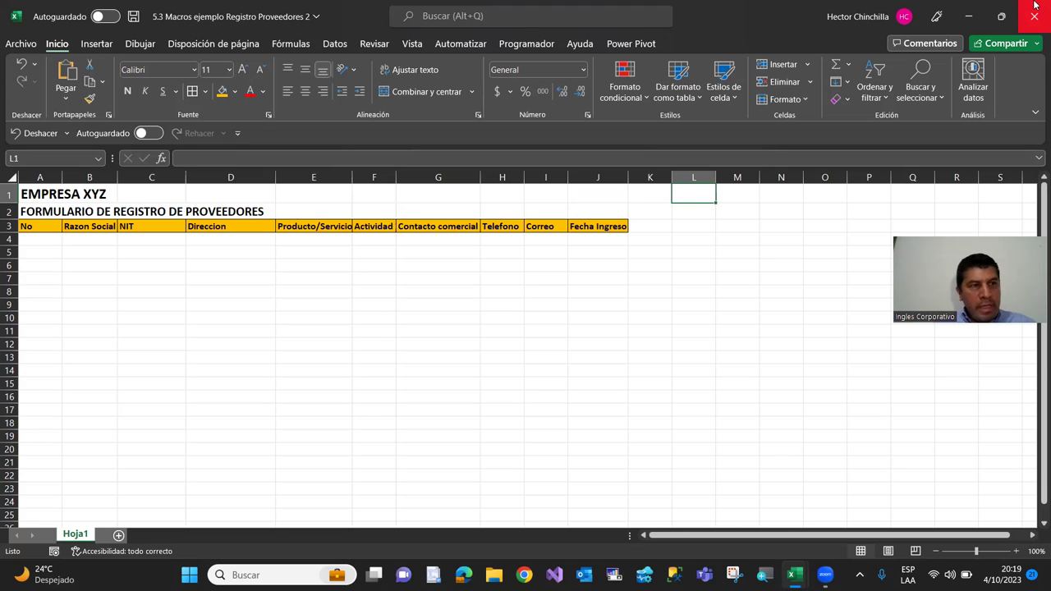
Label L1 'Fila:' and enter =CONTARA(A:A)+1 in M1, which shows 4
text(Fila:)
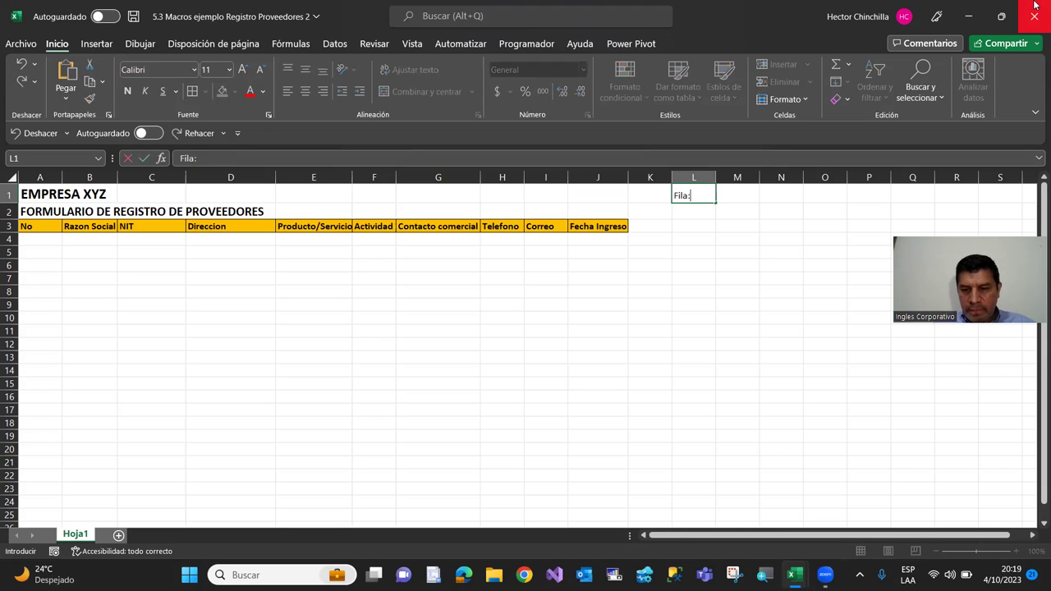
key(Return)
key(Up)
key(Right)
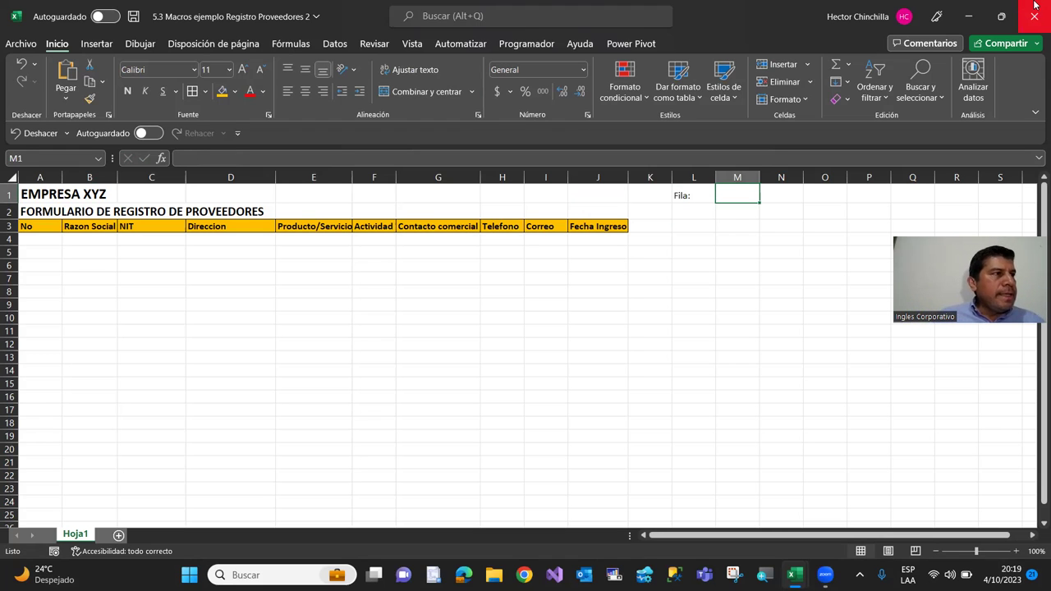
text(=CON)
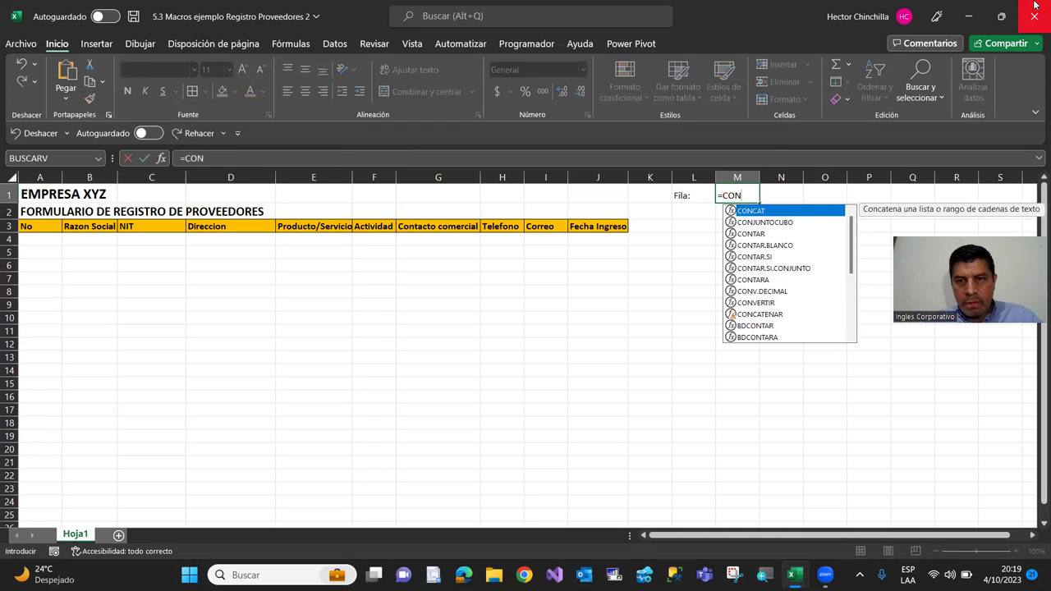
text(TARA)
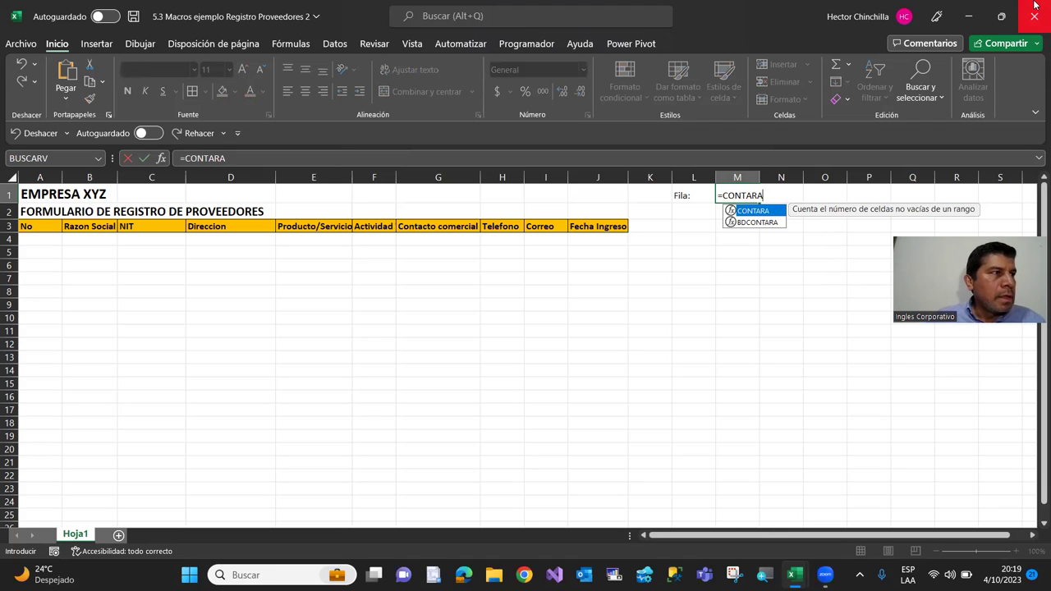
text(()
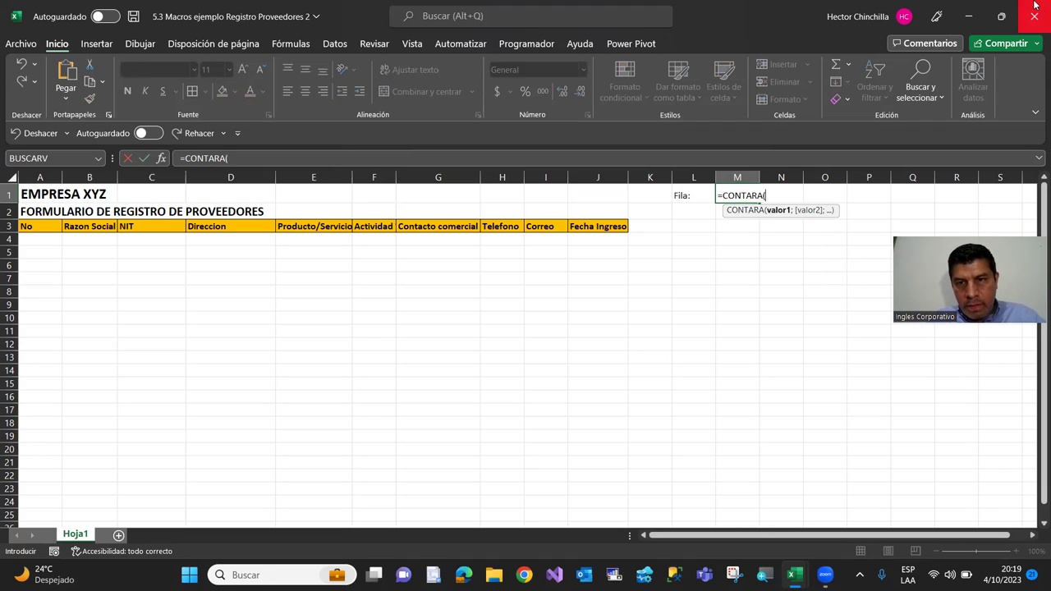
text(A)
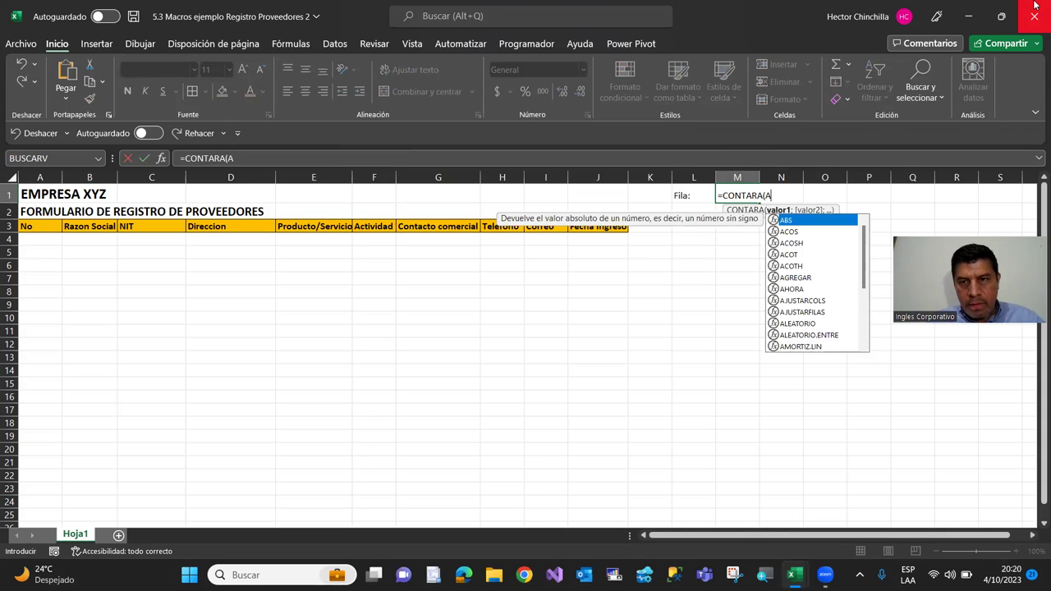
text(:A)
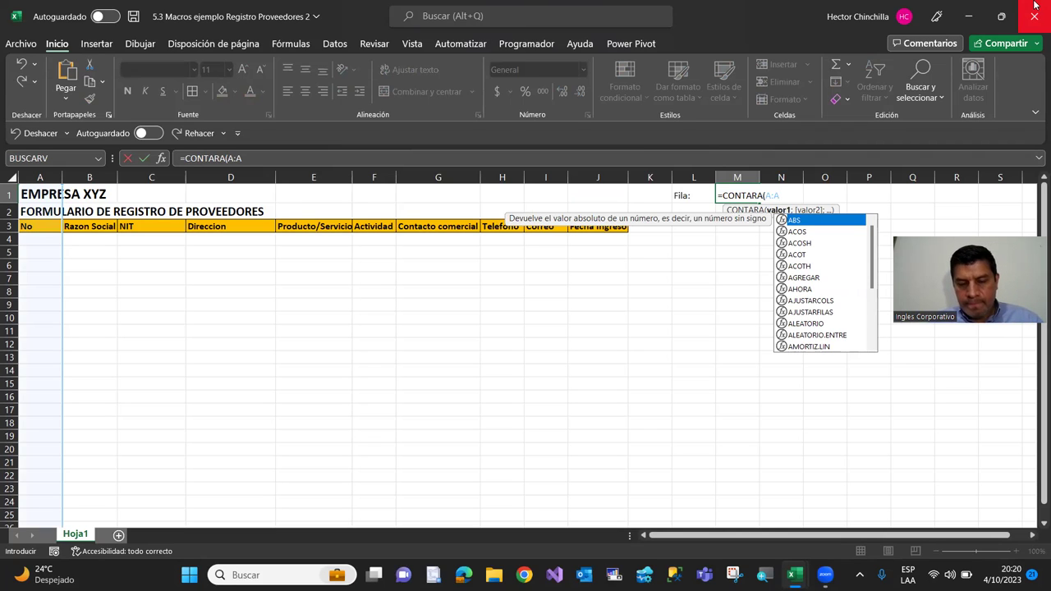
text())
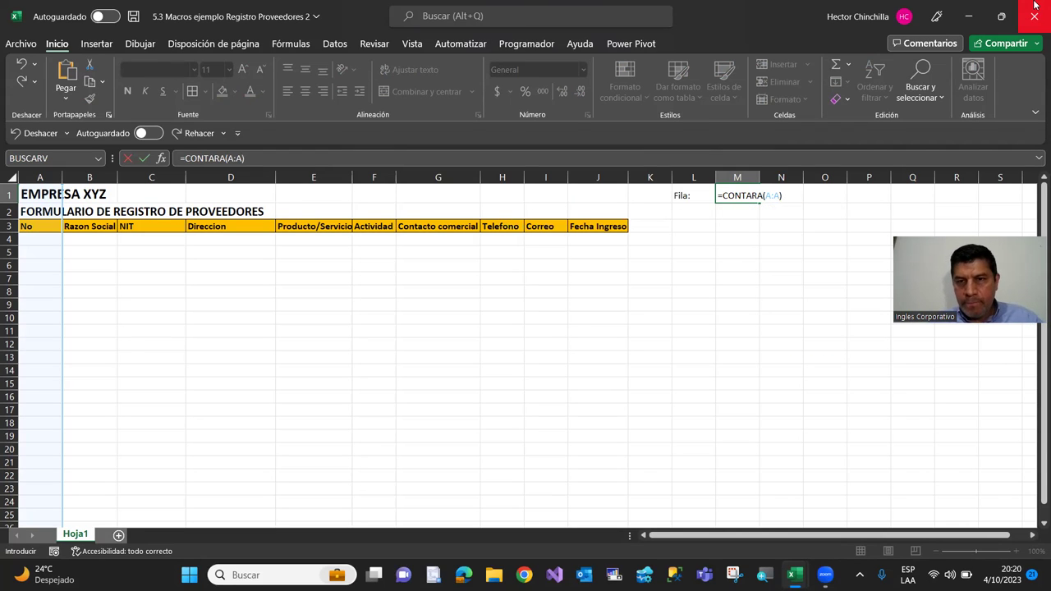
text(+1)
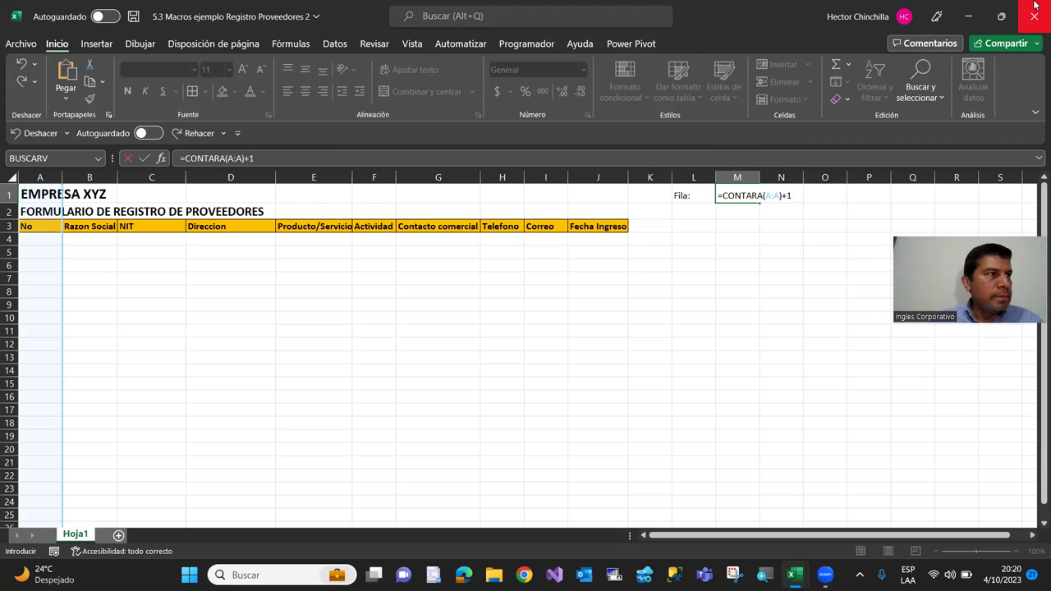
key(Return)
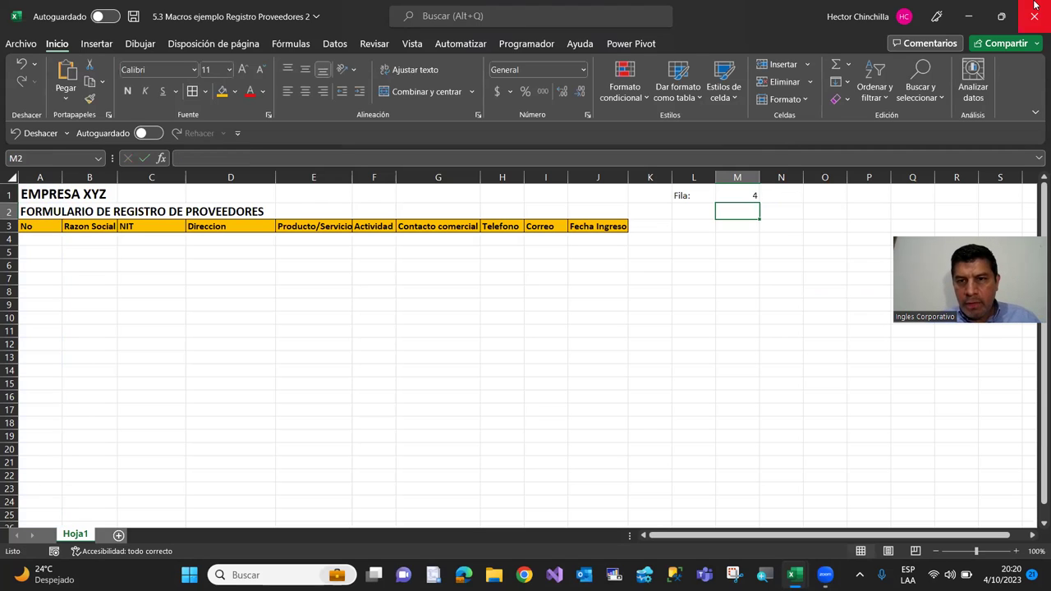
key(Up)
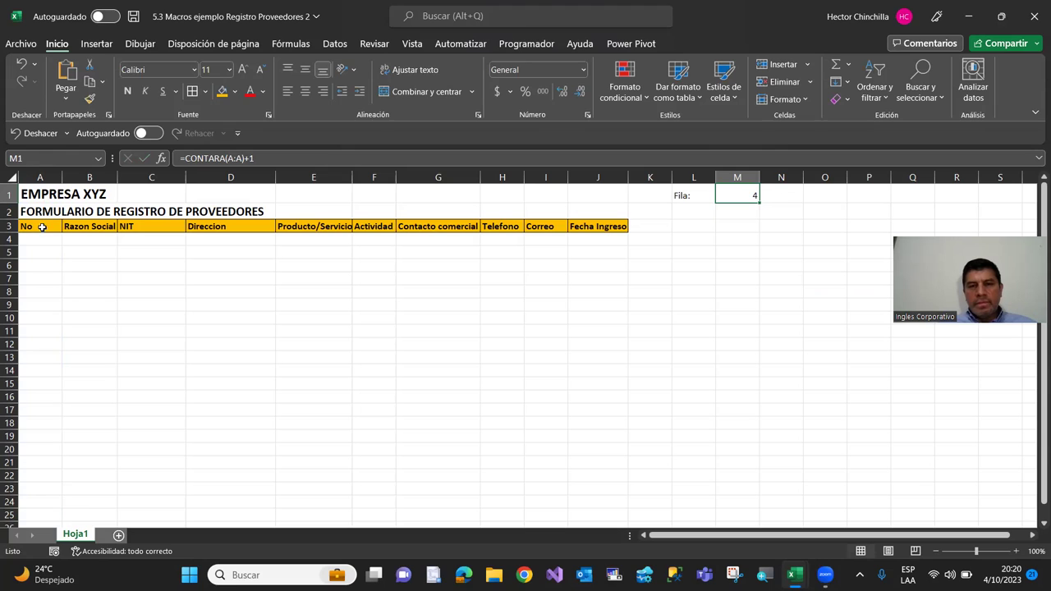
Name the formula cell M1 'FILA' through the Name Box
click(47, 242)
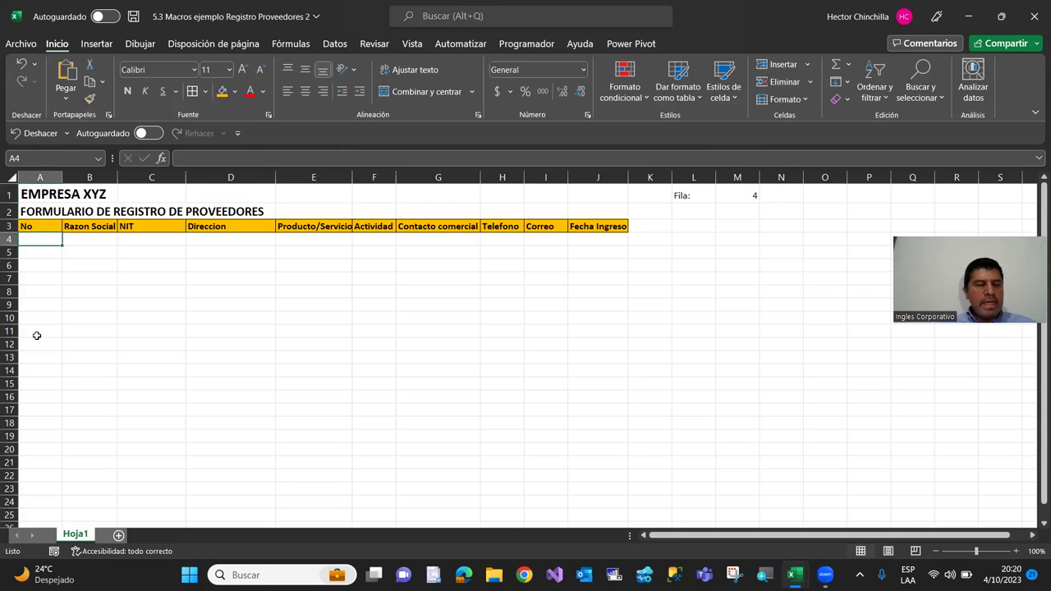
click(742, 194)
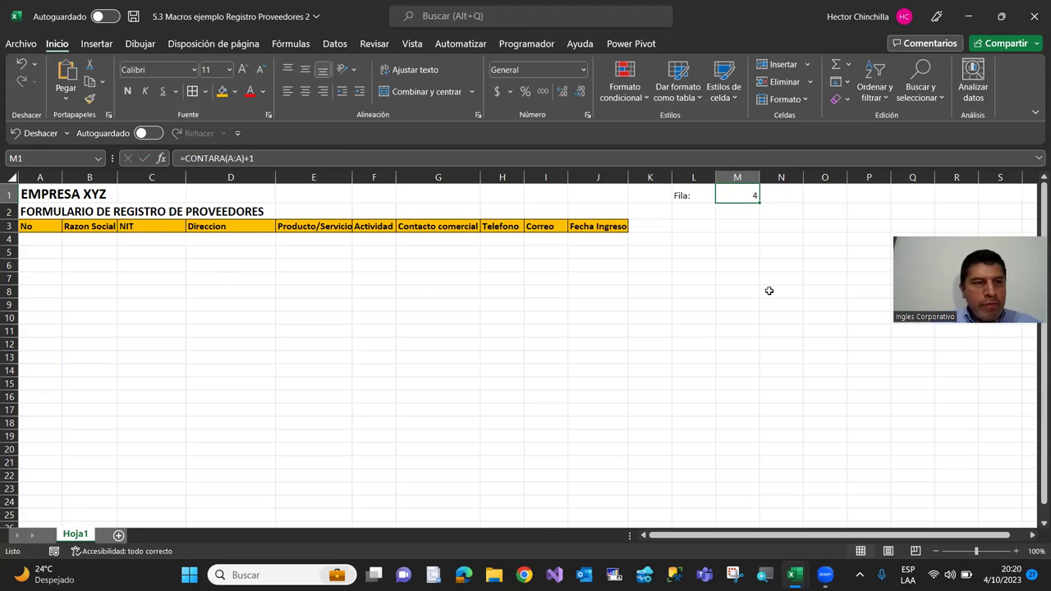
click(28, 156)
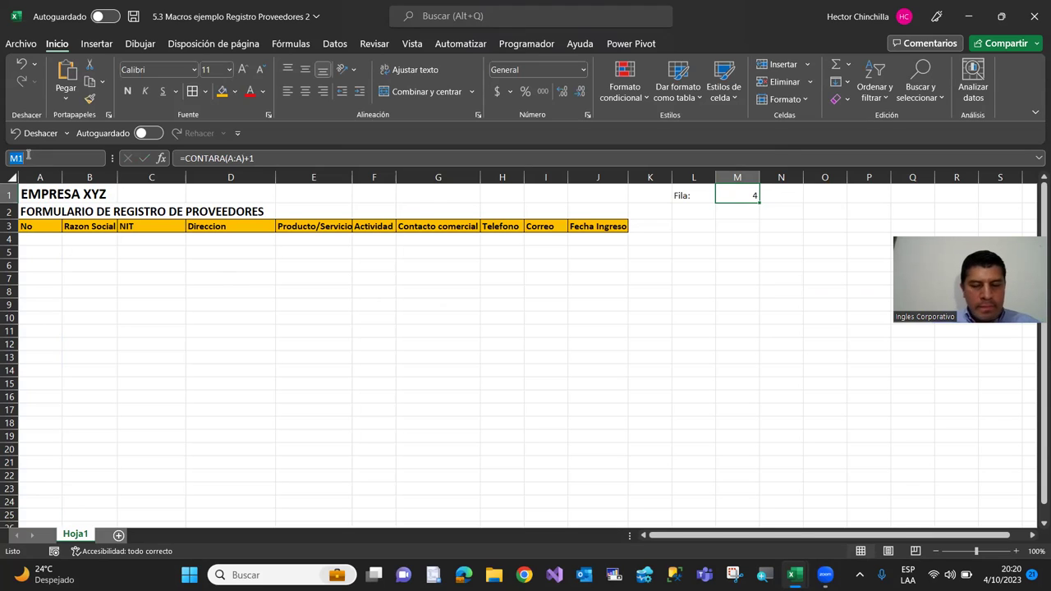
text(Fi)
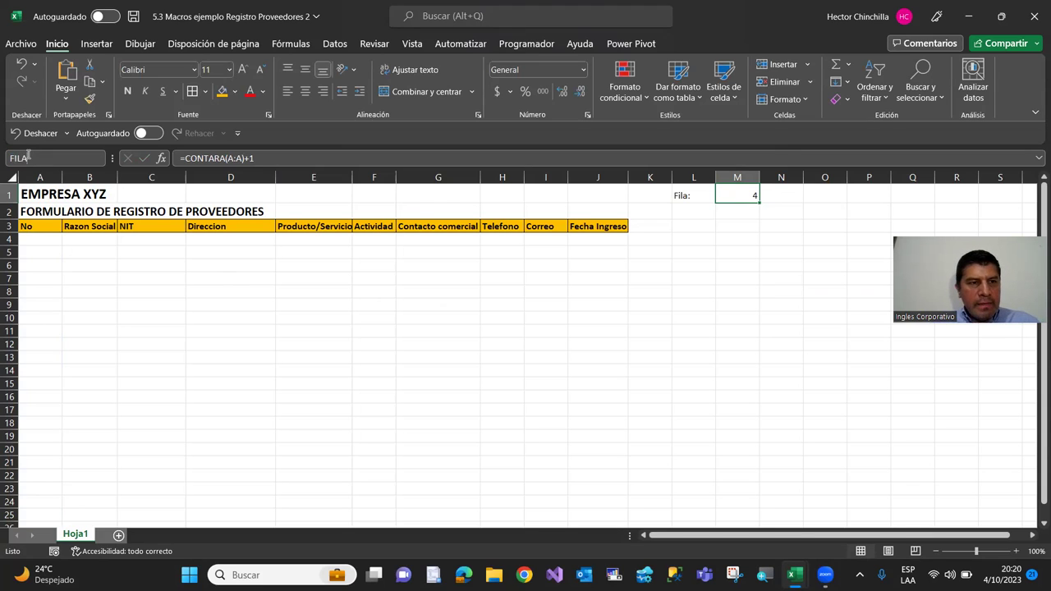
key(Return)
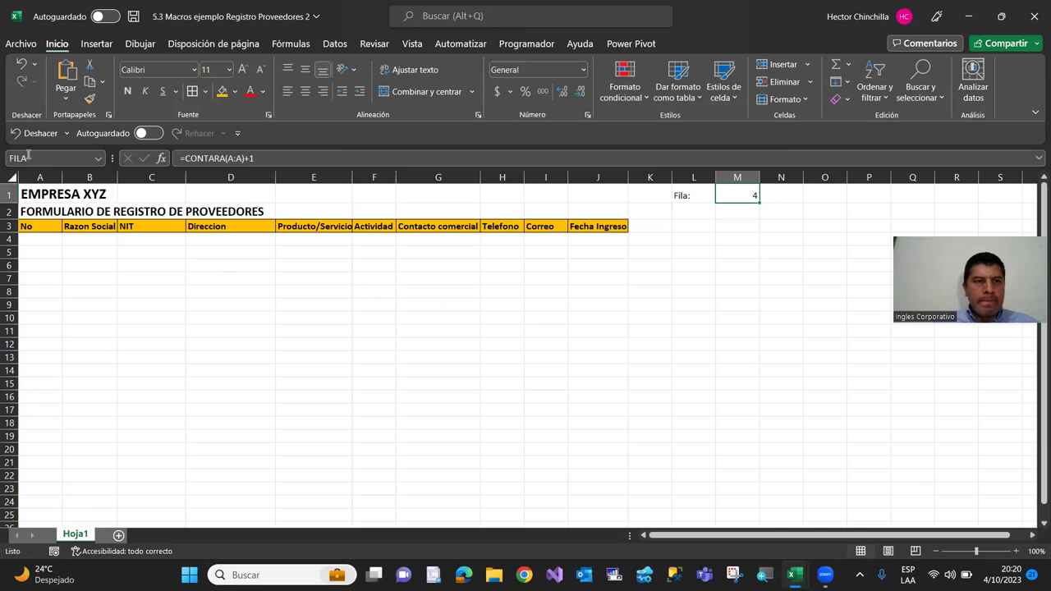
click(697, 196)
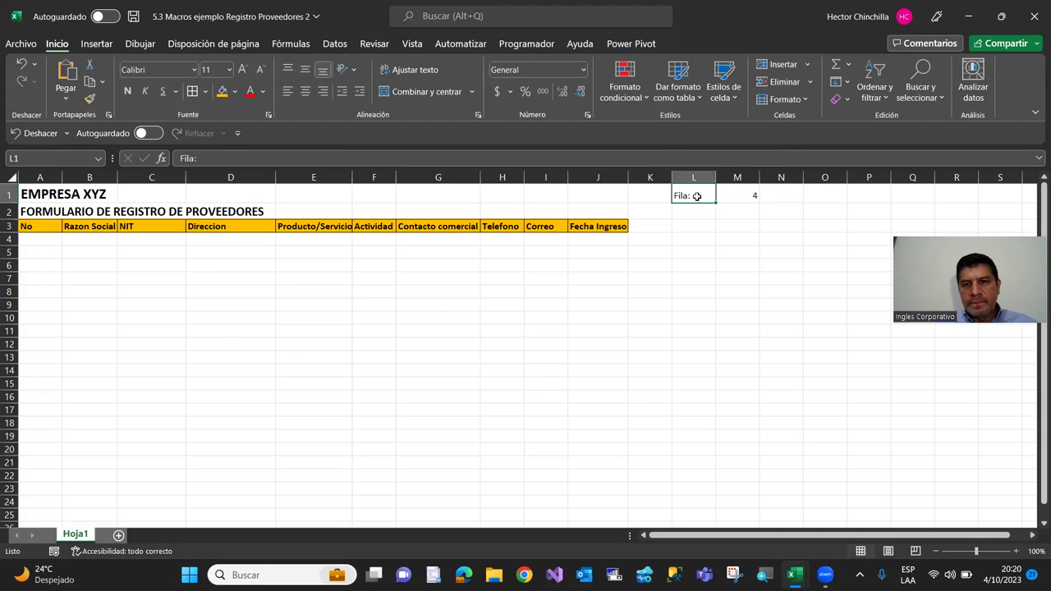
click(728, 195)
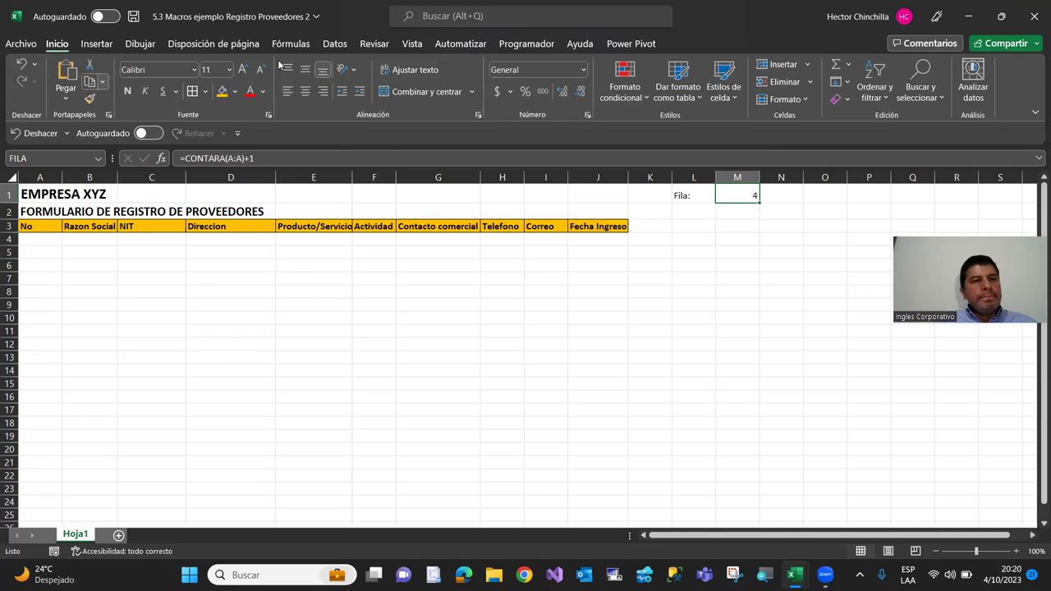
Open the Visual Basic editor from the Programador ribbon tab
click(539, 46)
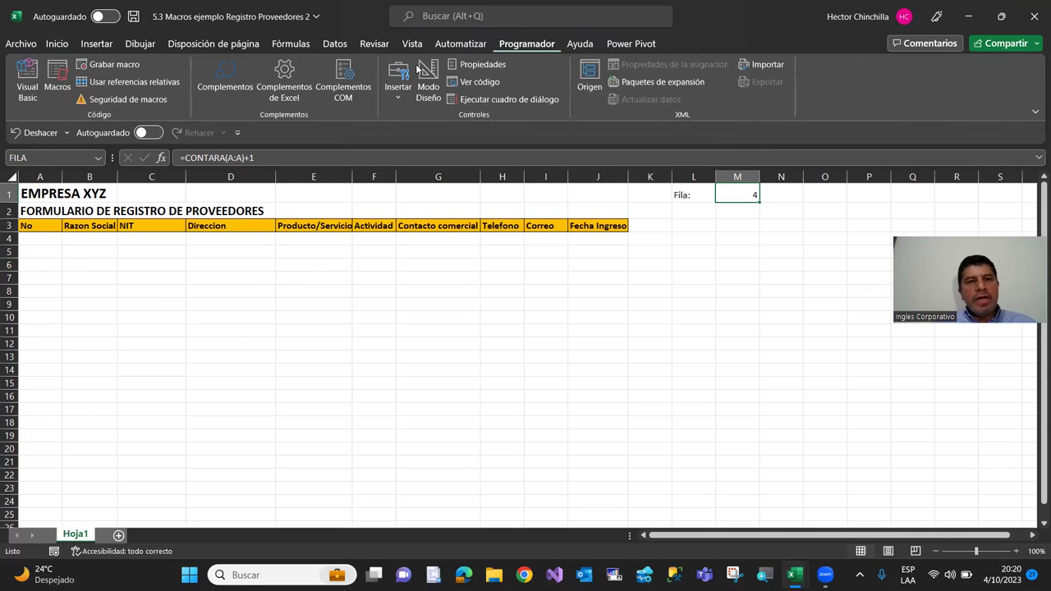
click(27, 78)
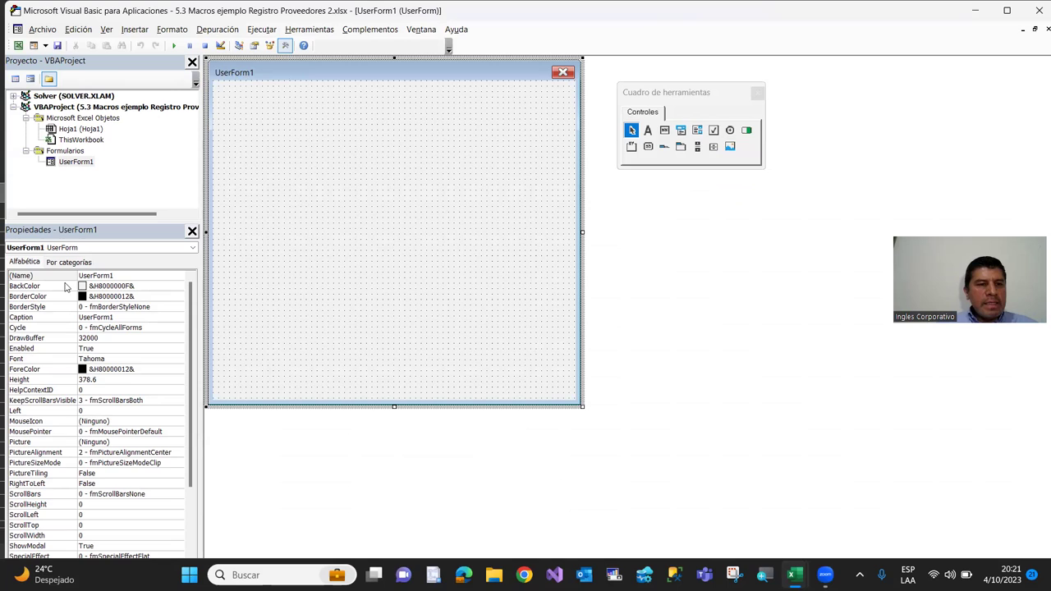
Caption the form 'Registro de Proveedores', close its Properties panel and reposition the Toolbox
double_click(120, 318)
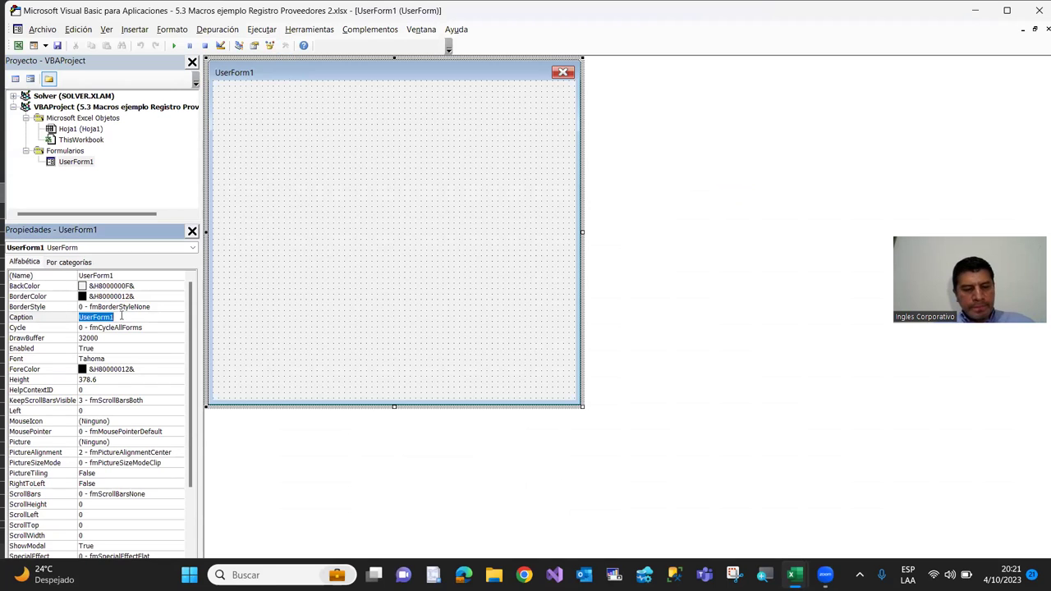
text(Registro)
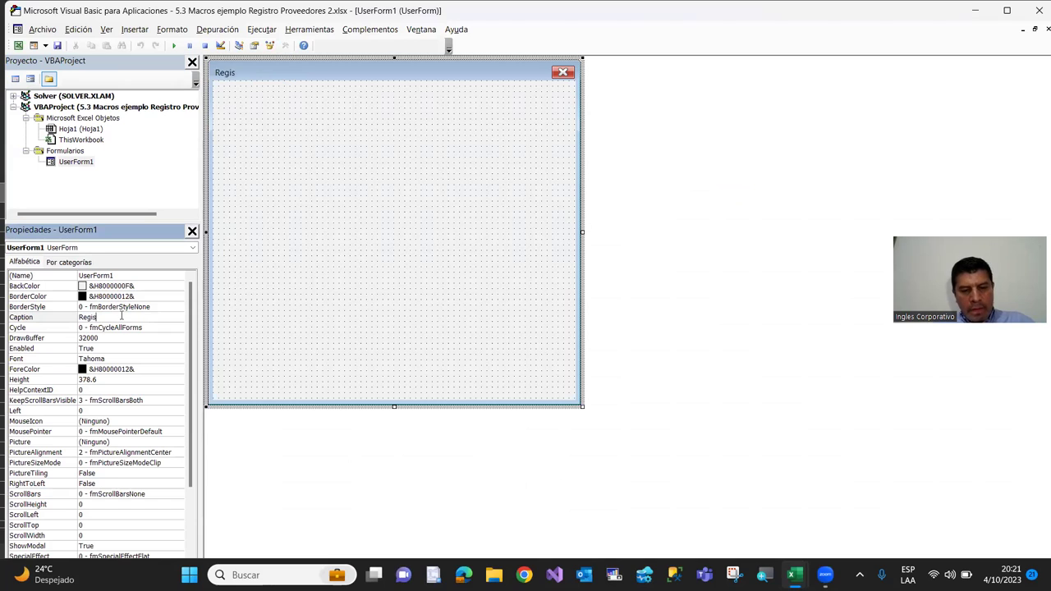
text( de Pro)
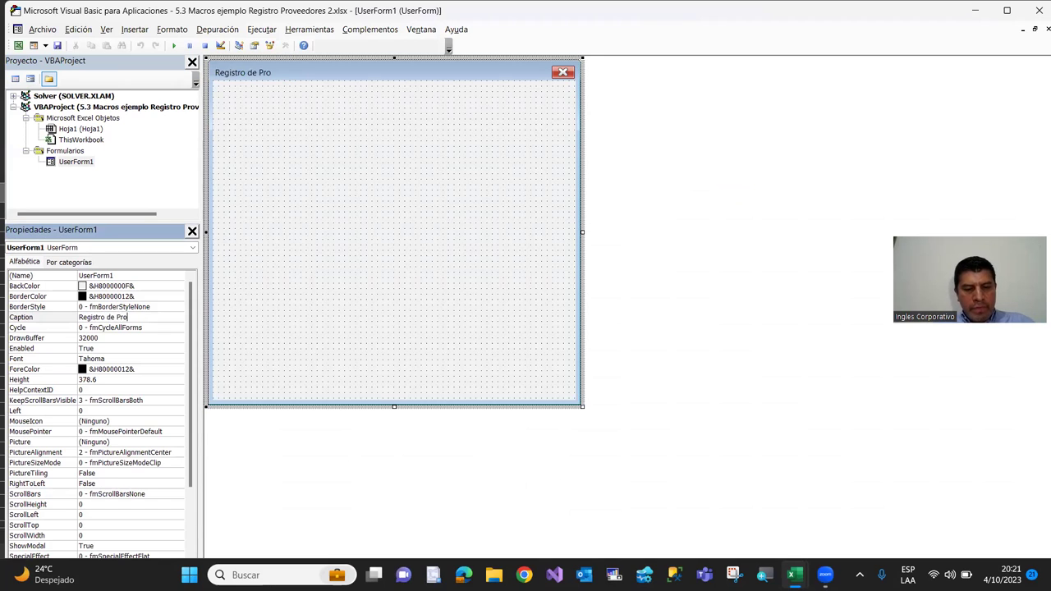
text(veedores)
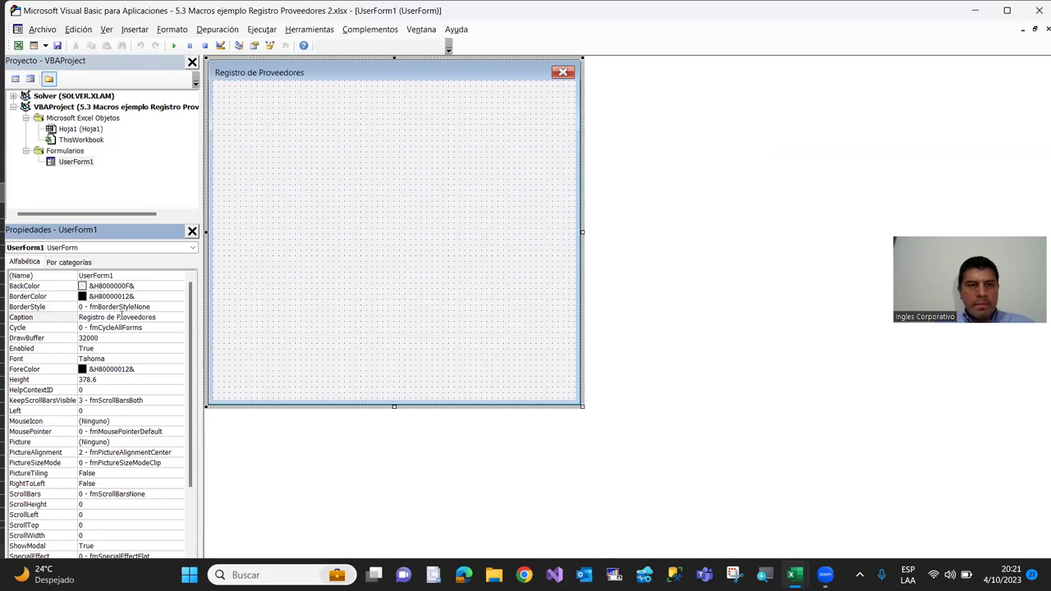
key(Return)
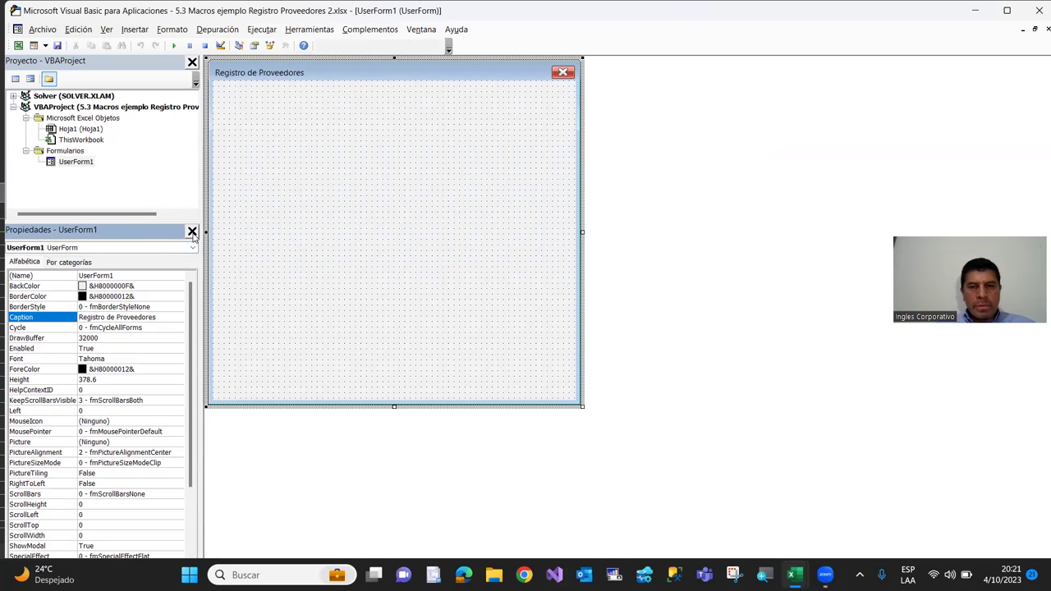
drag(937, 278, 876, 363)
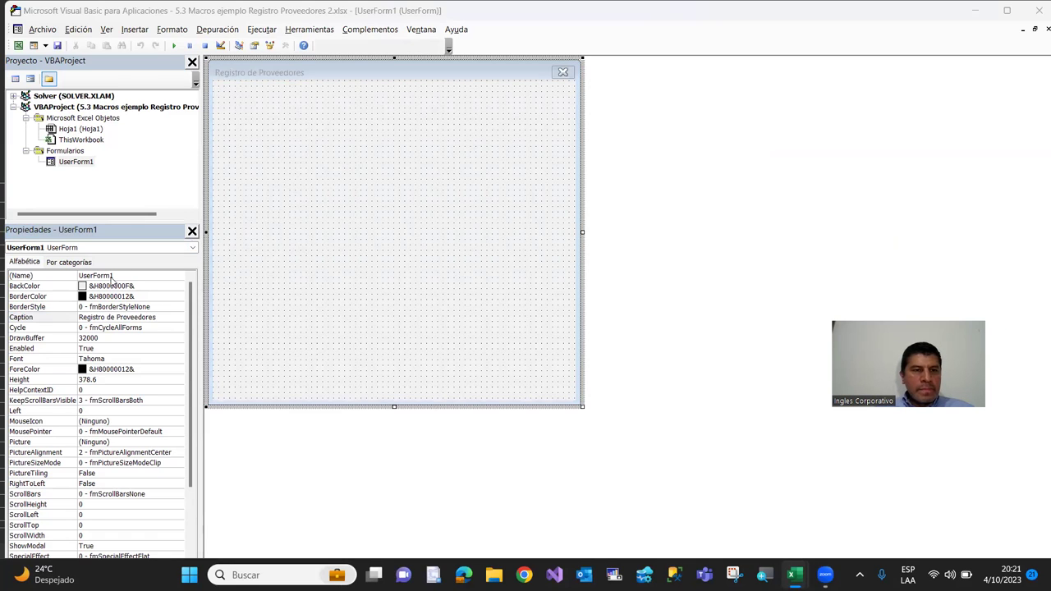
click(192, 232)
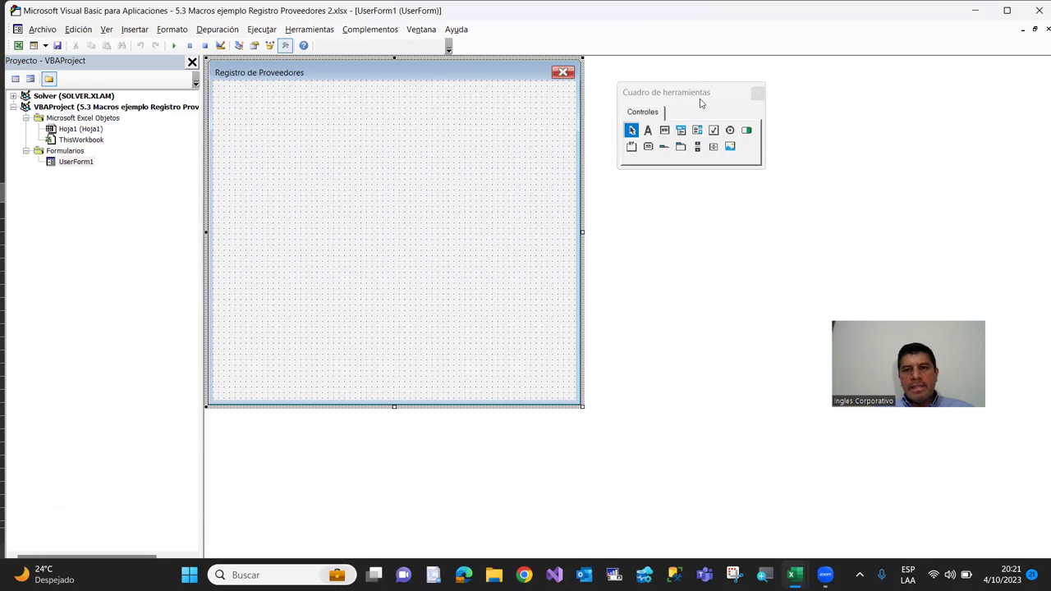
drag(702, 92, 696, 117)
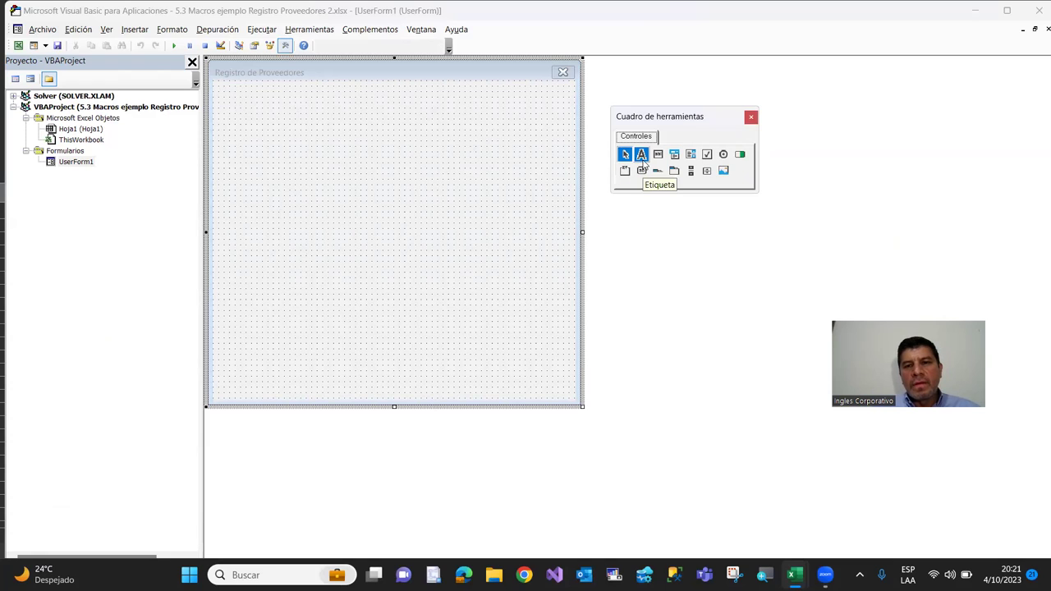
click(642, 155)
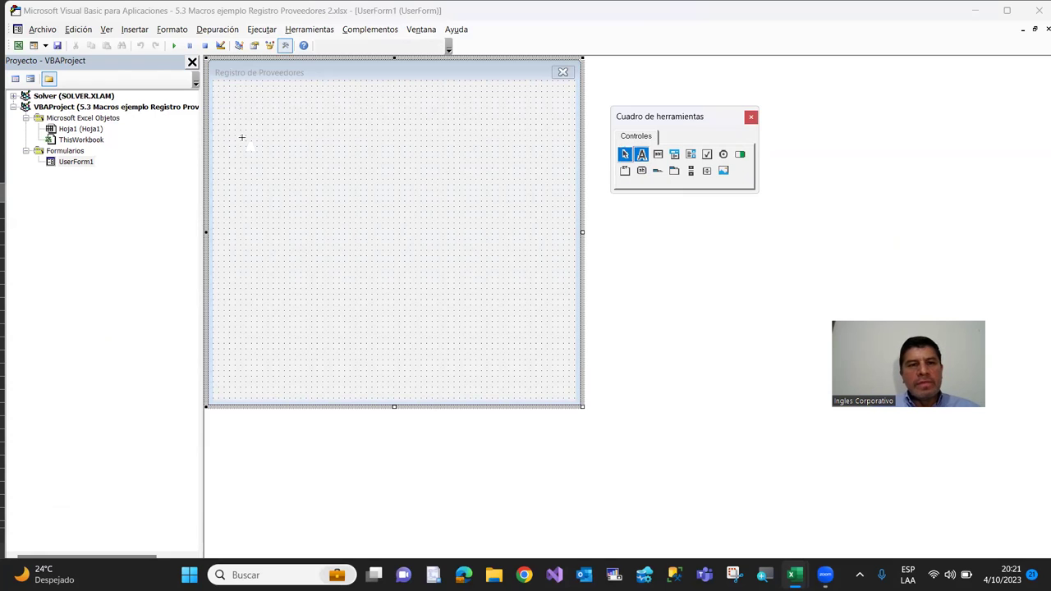
Draw the first label at the form's top-left, then switch back to the Excel workbook
drag(237, 99, 292, 115)
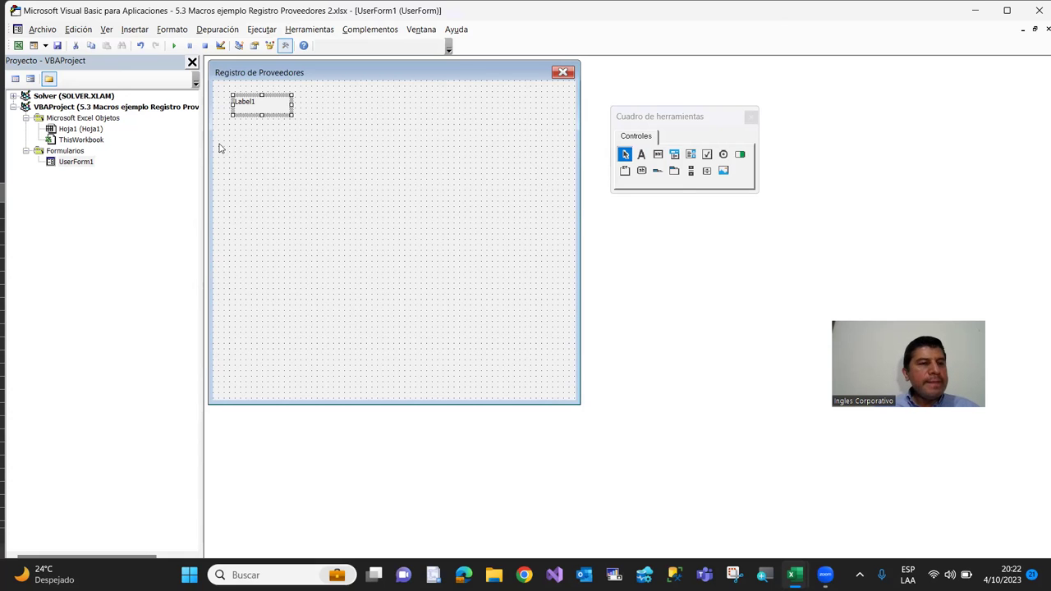
click(18, 46)
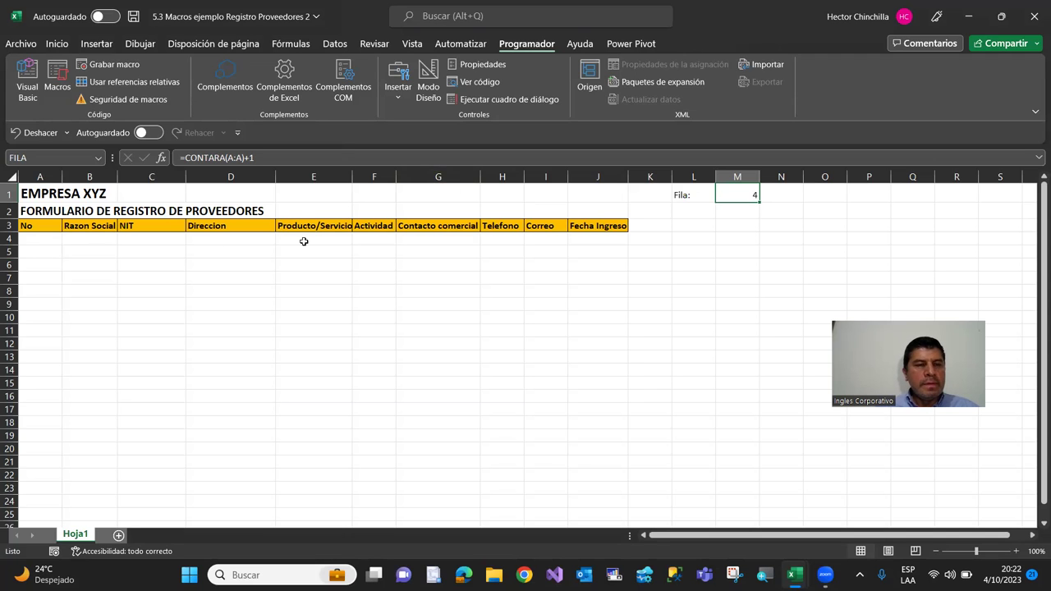
Return to the VBA editor with Visual Basic on the Programador tab
click(24, 85)
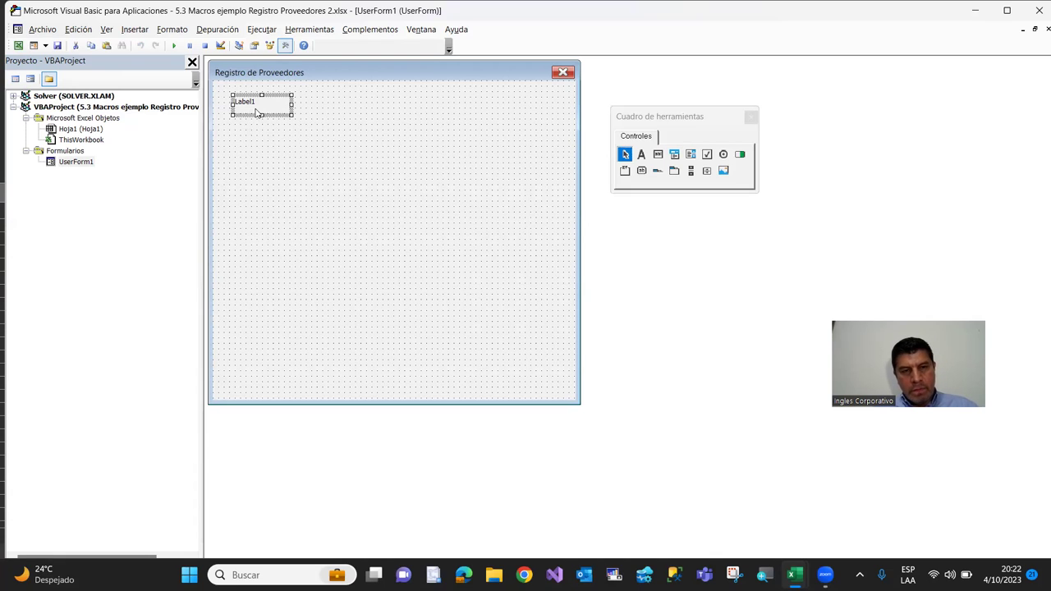
Paste copies of Label1 and drag them into a column on the form's left side
click(301, 156)
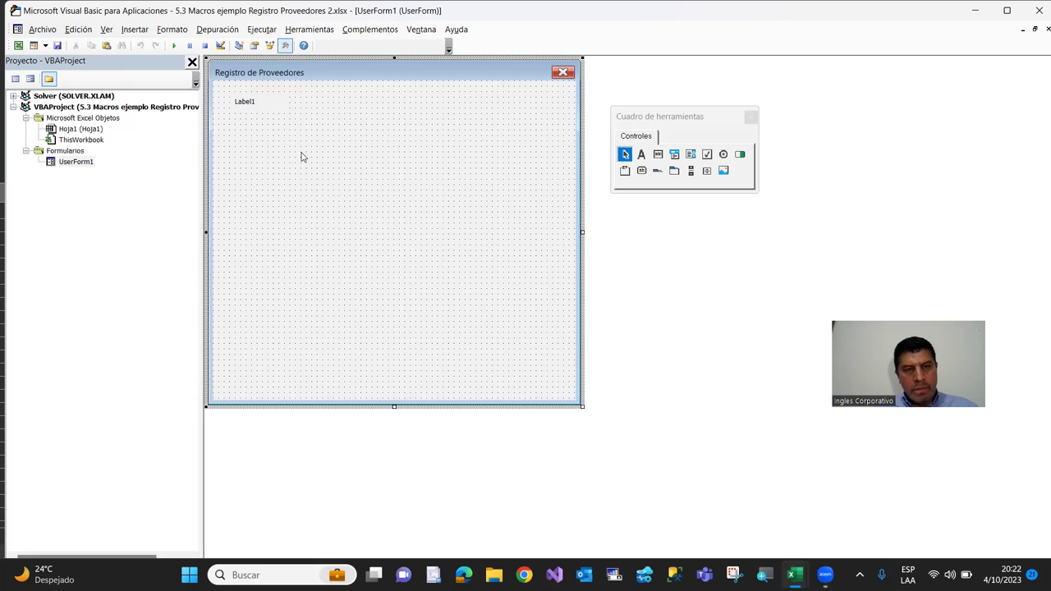
key(ctrl+v)
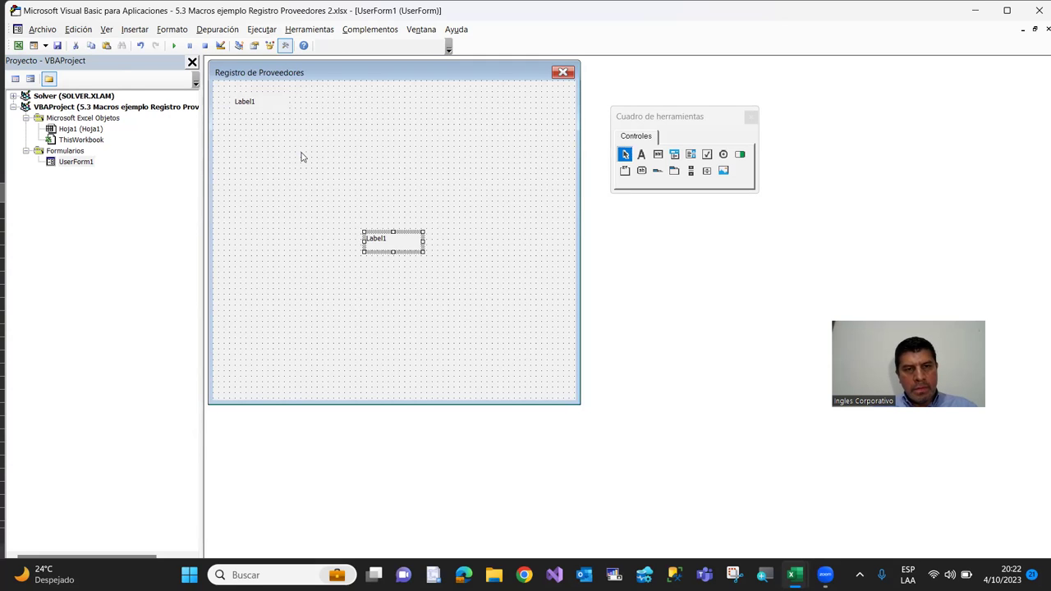
drag(380, 251, 259, 339)
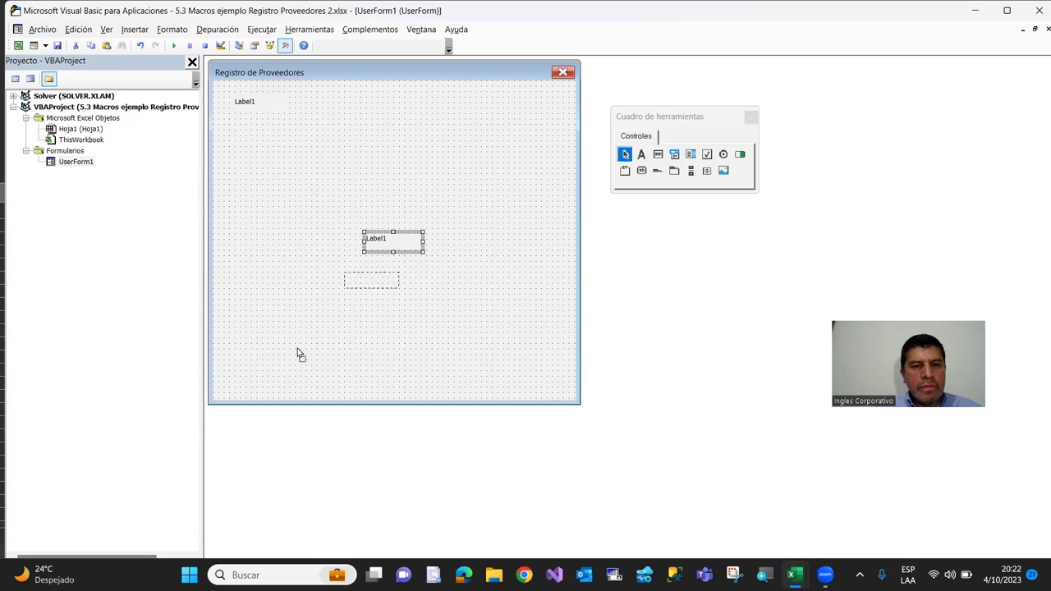
drag(385, 251, 261, 287)
click(396, 243)
drag(395, 243, 260, 246)
drag(382, 241, 238, 210)
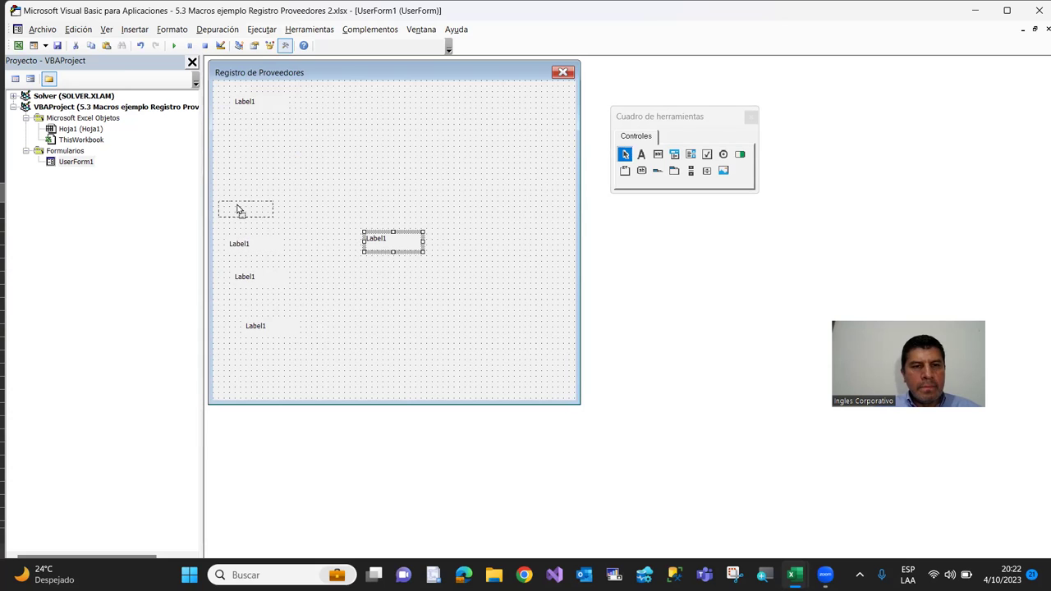
drag(394, 242, 252, 170)
drag(376, 244, 240, 136)
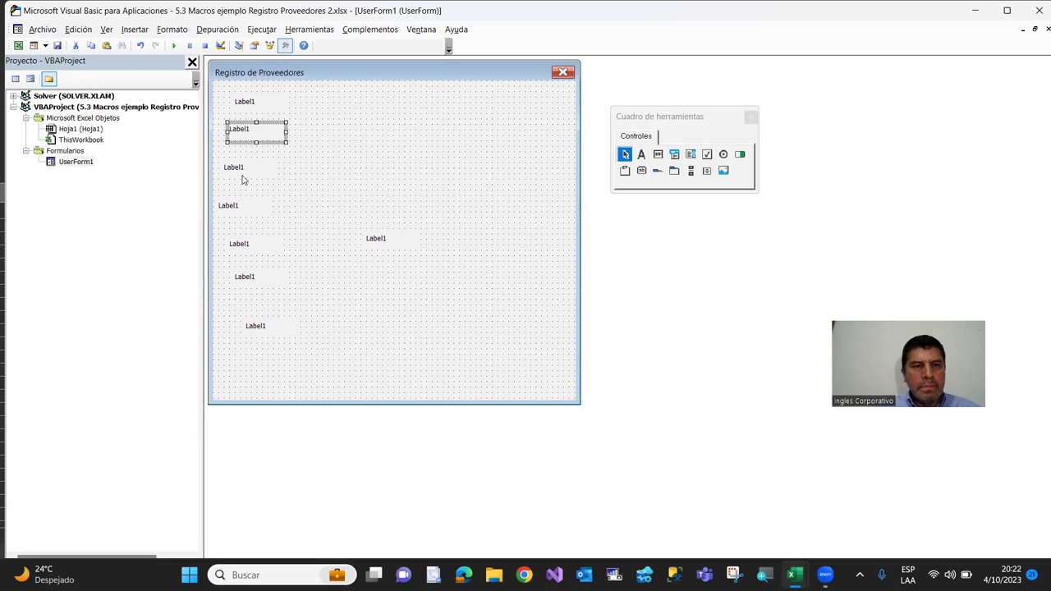
Re-space the left-column labels evenly and add further label copies to the column
drag(252, 328, 241, 344)
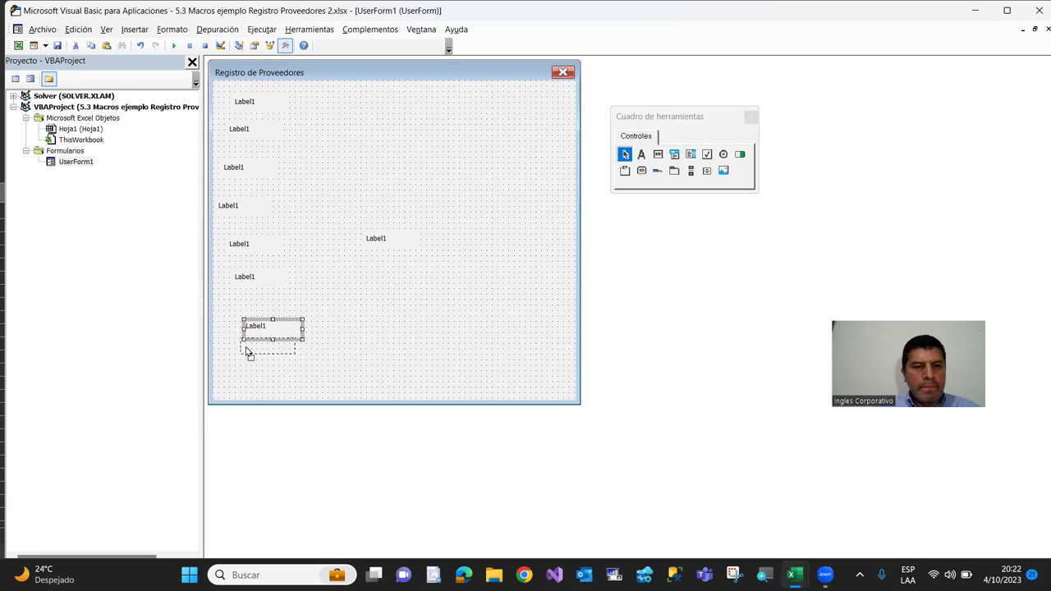
drag(248, 278, 248, 312)
drag(239, 244, 248, 280)
drag(232, 206, 250, 246)
drag(231, 168, 240, 212)
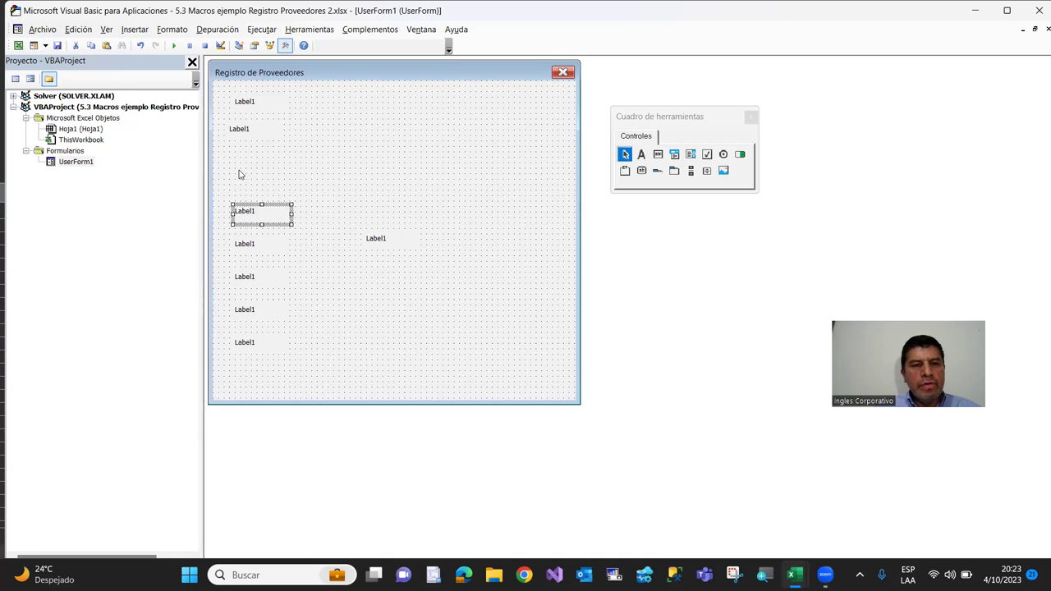
drag(237, 132, 264, 190)
drag(365, 241, 258, 138)
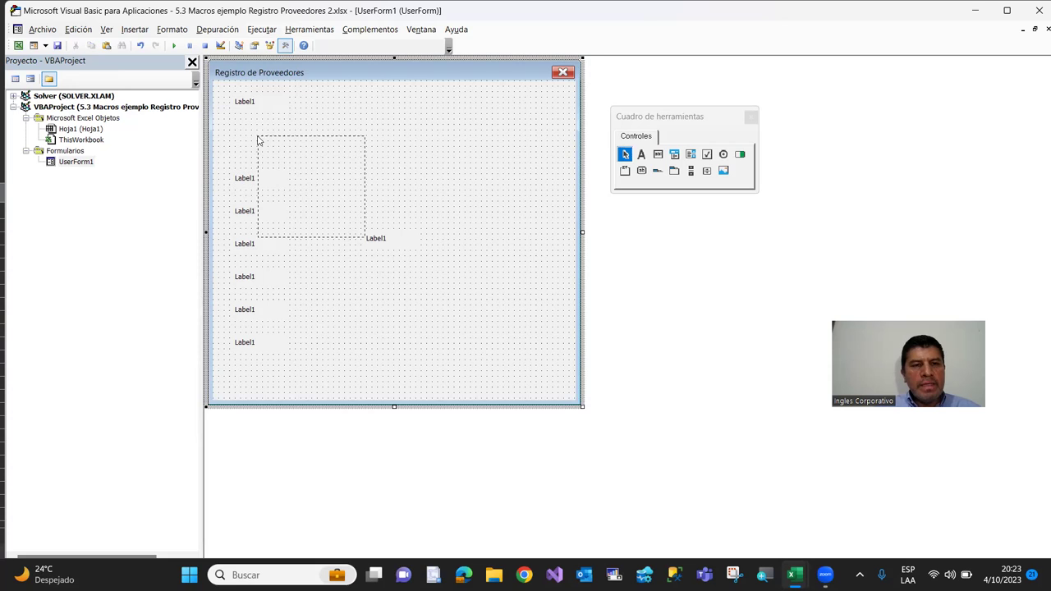
drag(377, 243, 240, 138)
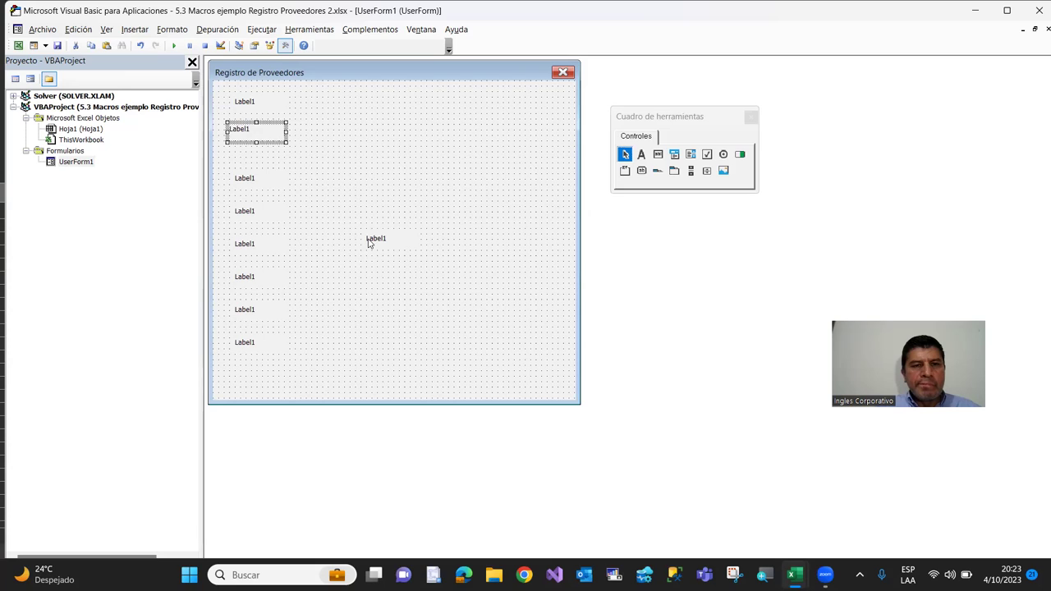
drag(368, 242, 227, 165)
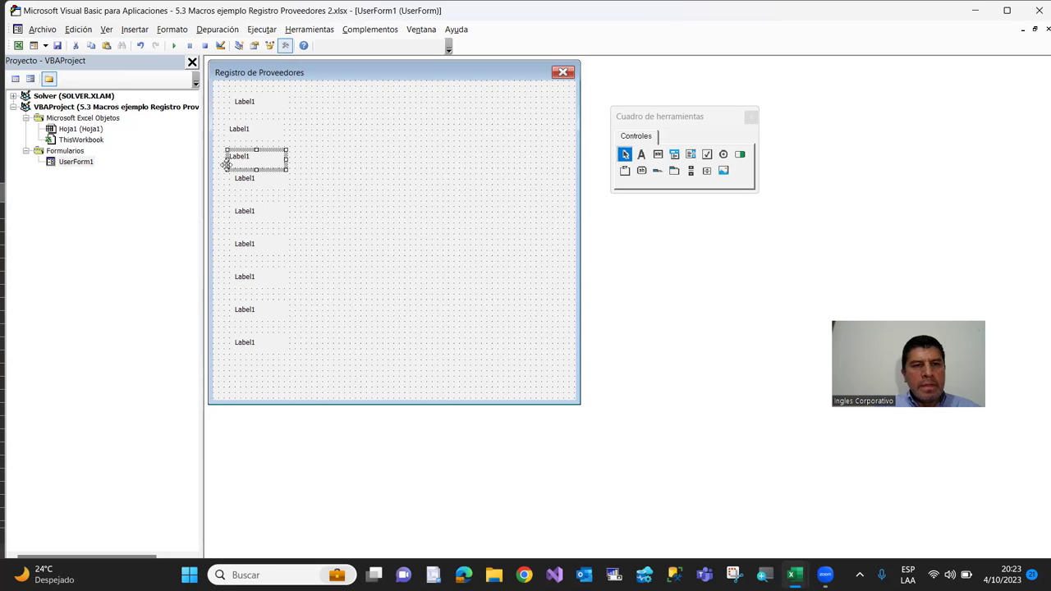
Line up the nine labels in one column and show the top label's properties
click(243, 105)
drag(243, 106, 238, 106)
drag(245, 184, 236, 193)
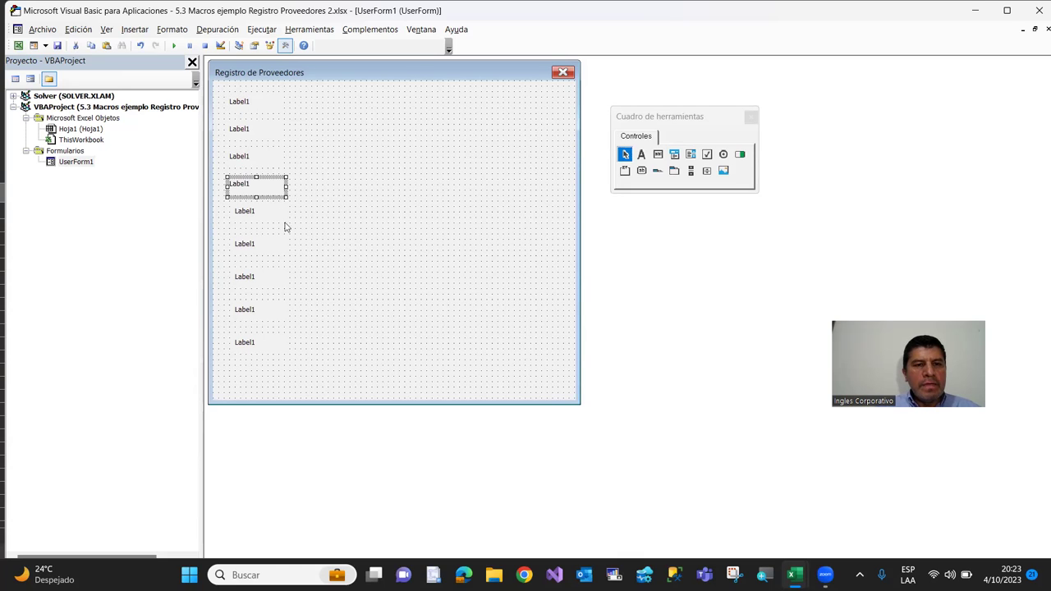
click(255, 211)
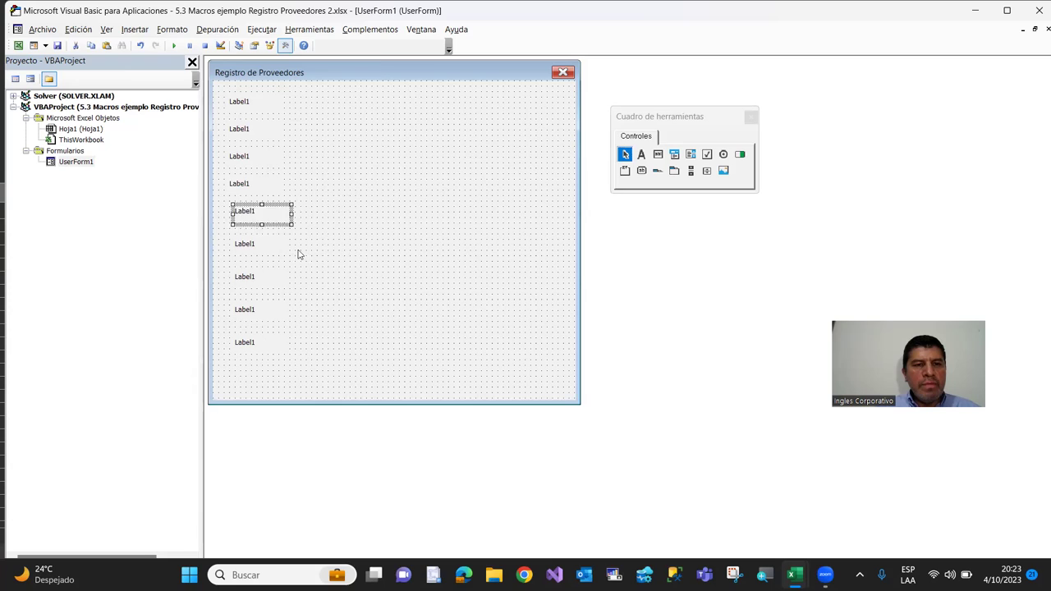
click(300, 255)
click(241, 254)
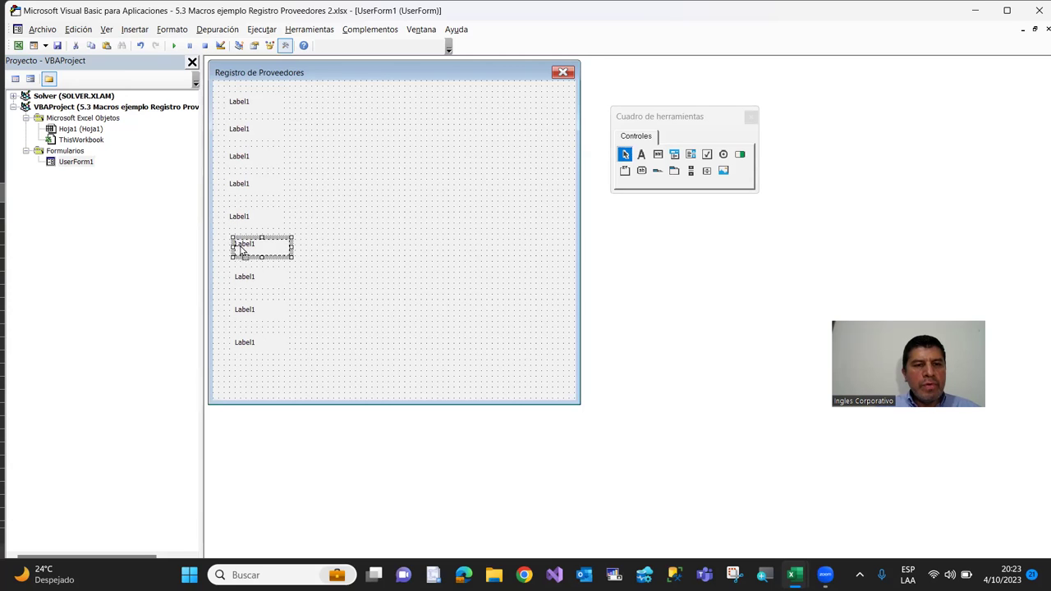
click(246, 106)
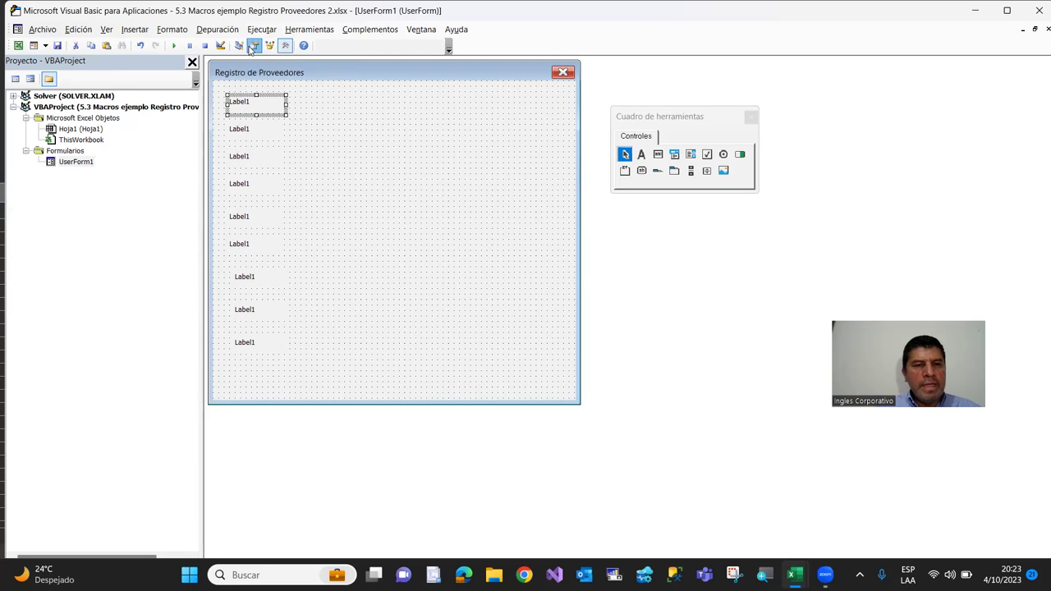
click(254, 46)
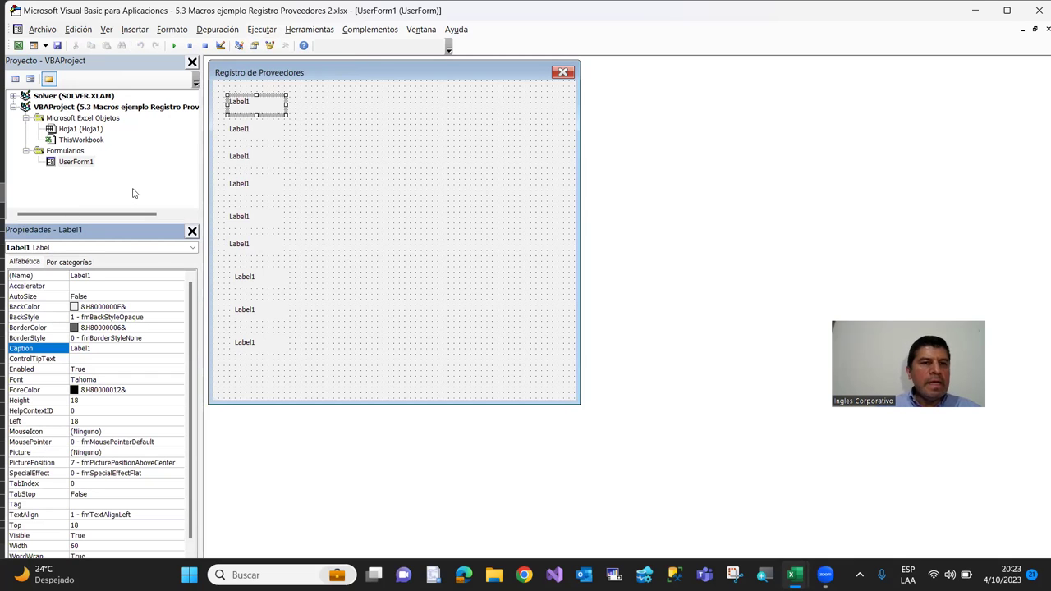
Caption the first two labels 'No. Registro' and 'Razon Social'
double_click(95, 350)
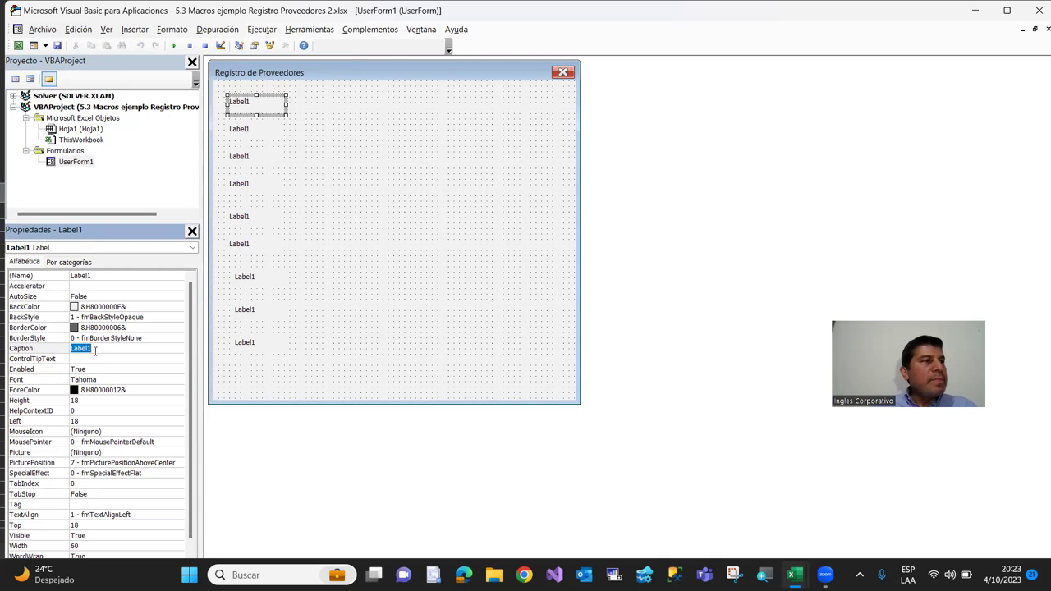
text(No.)
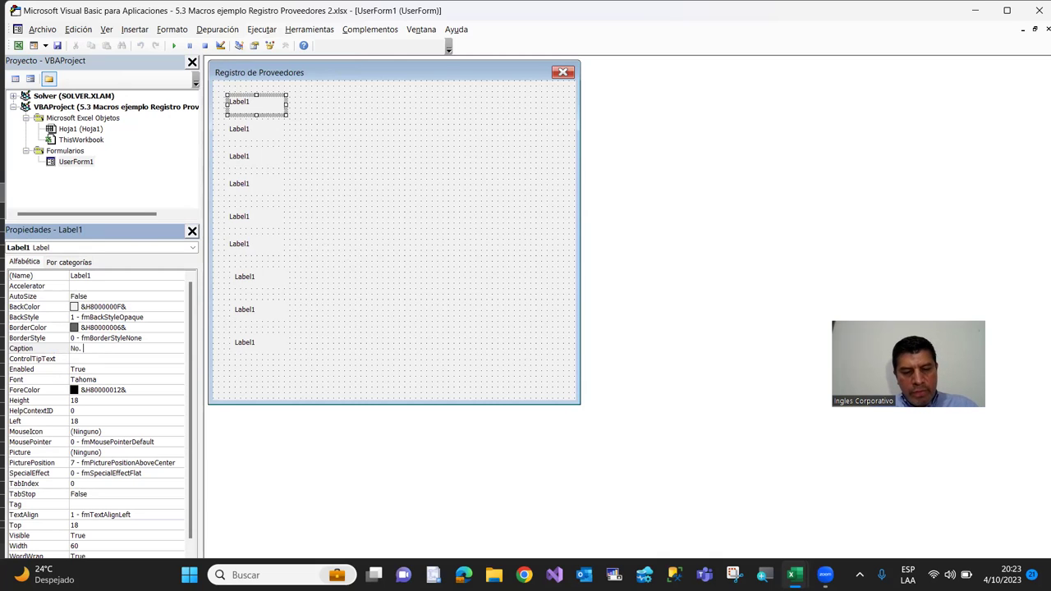
text(o)
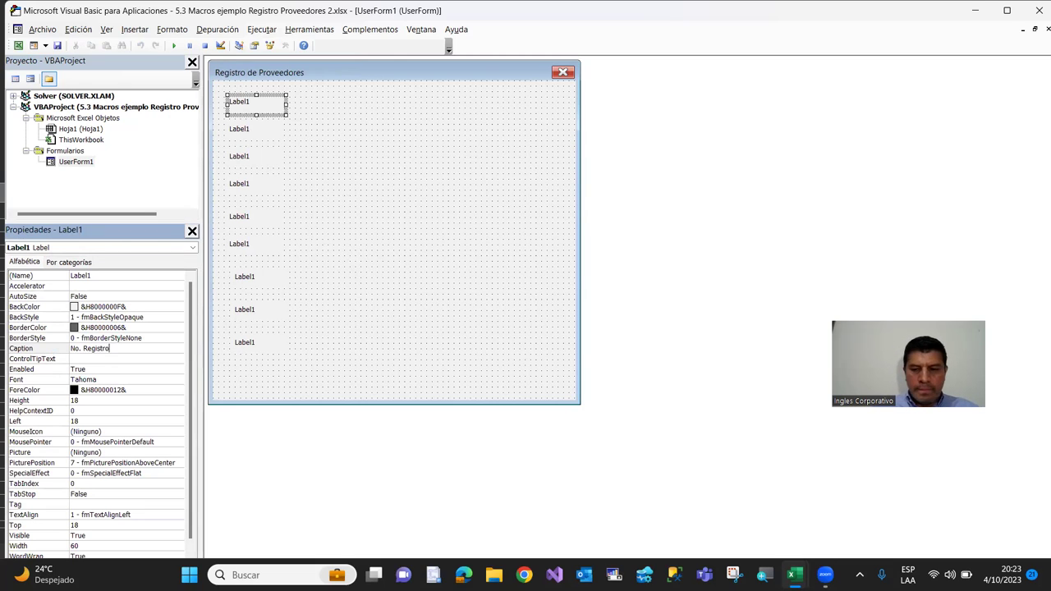
key(Return)
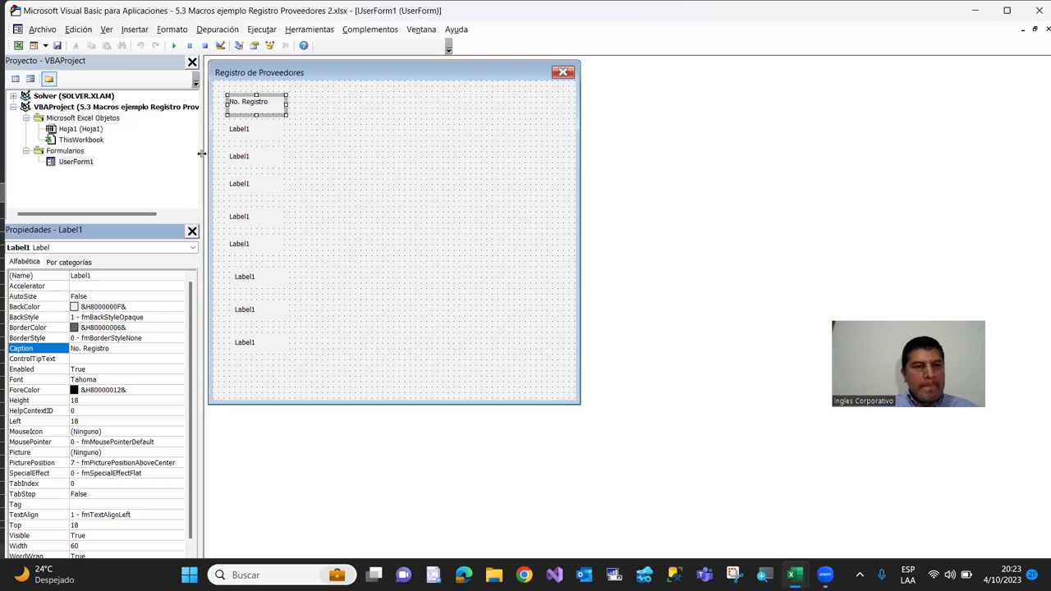
click(243, 136)
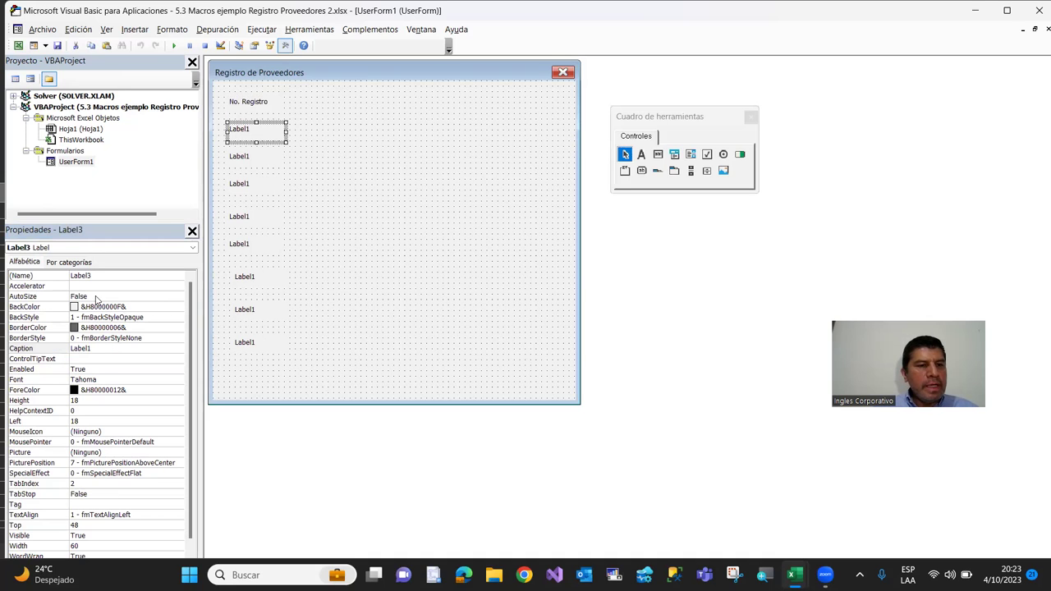
click(96, 348)
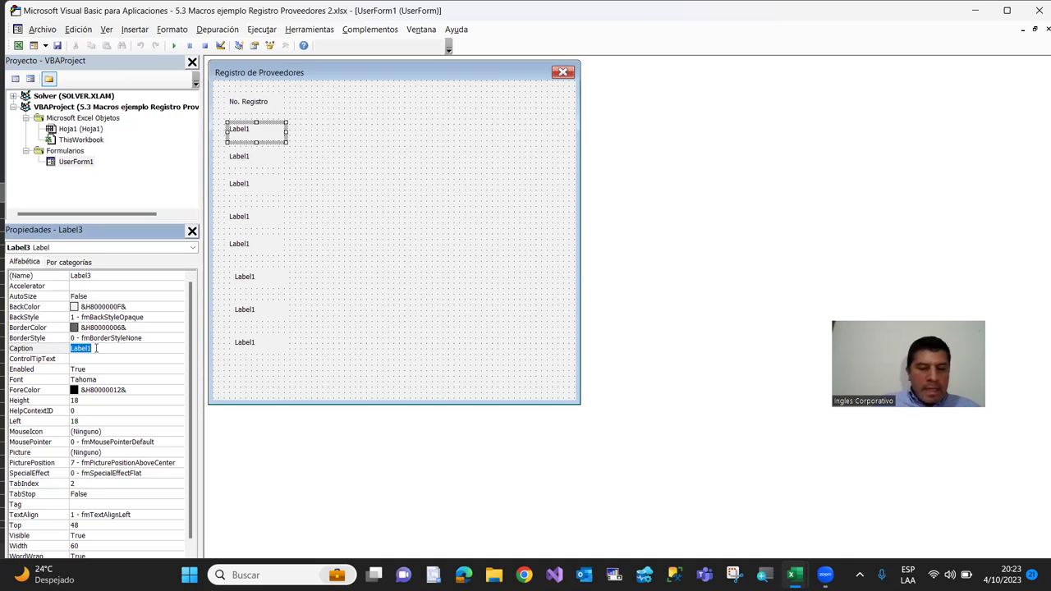
text(Razon Social)
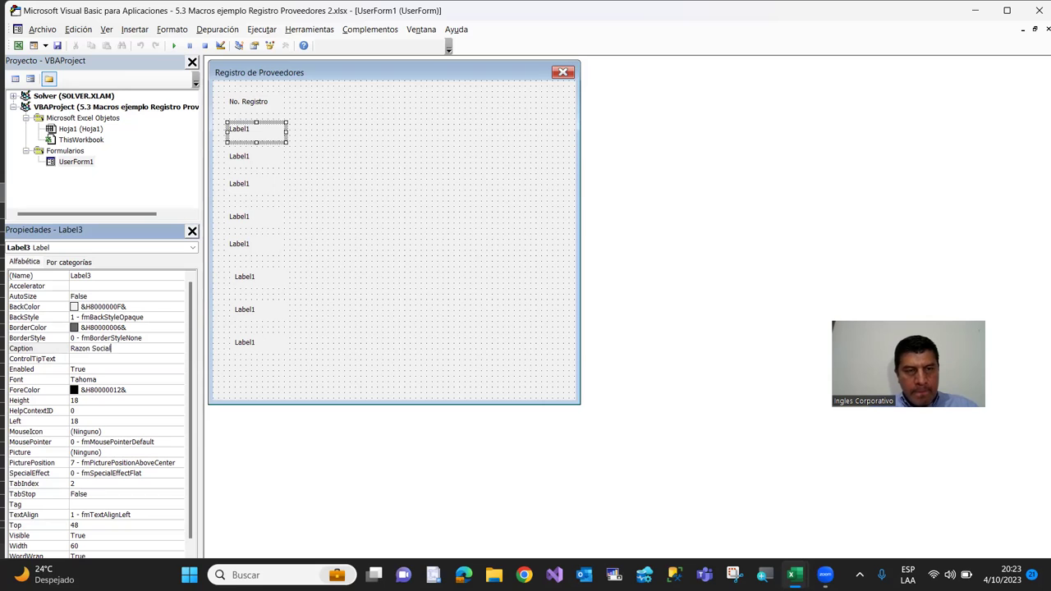
key(Return)
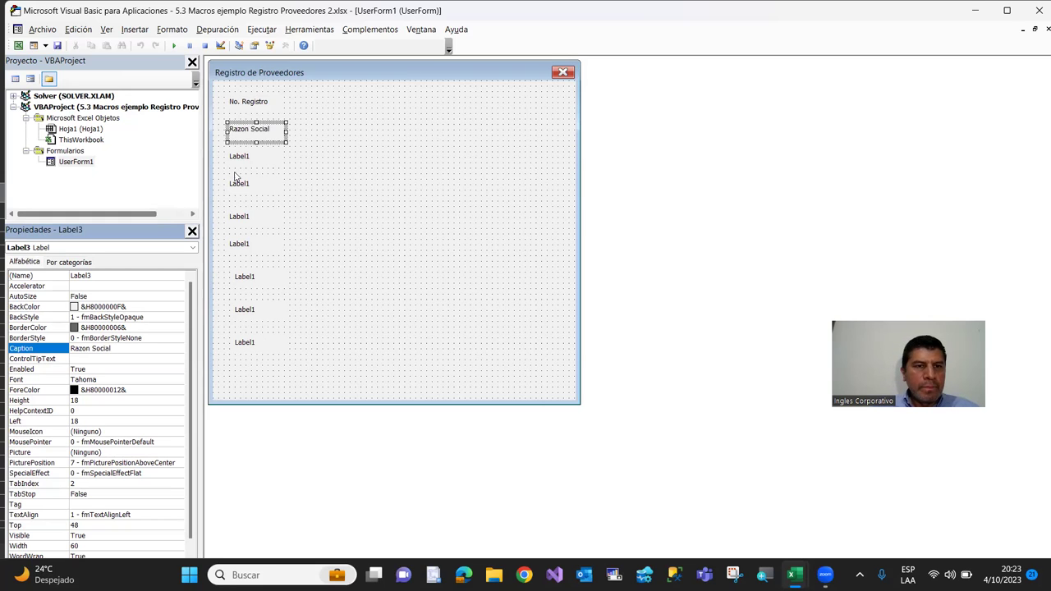
Caption the third and fourth labels 'NIT' and 'Direccion'
click(241, 160)
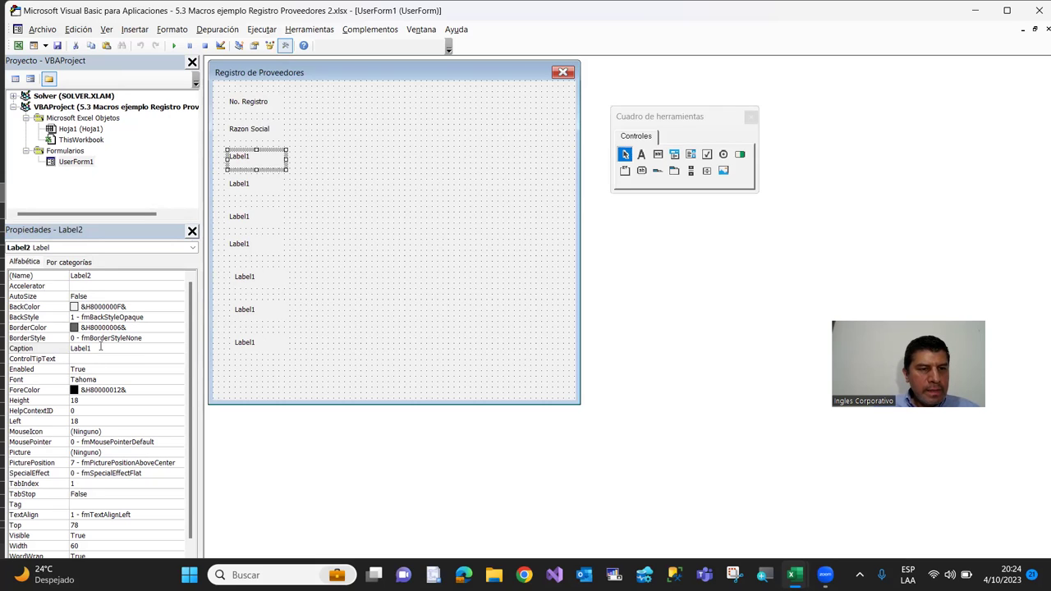
click(100, 348)
text(NIT)
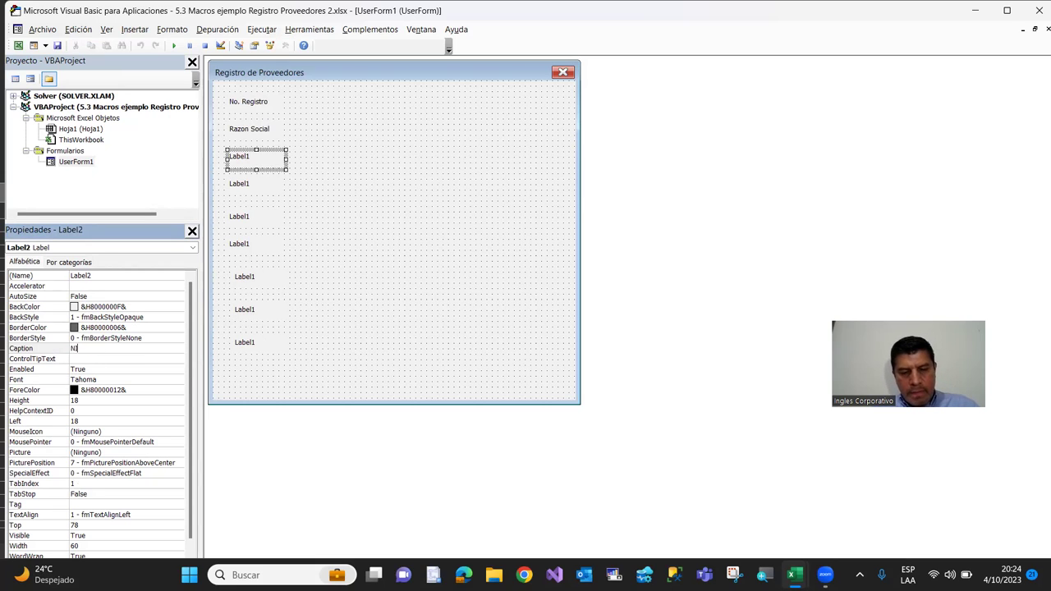
key(Return)
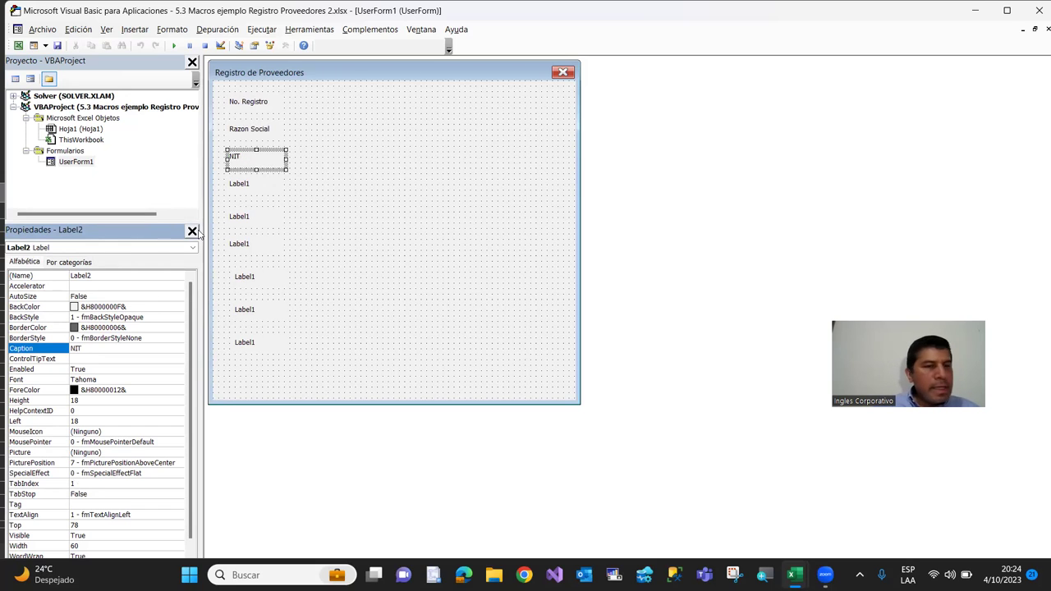
click(238, 187)
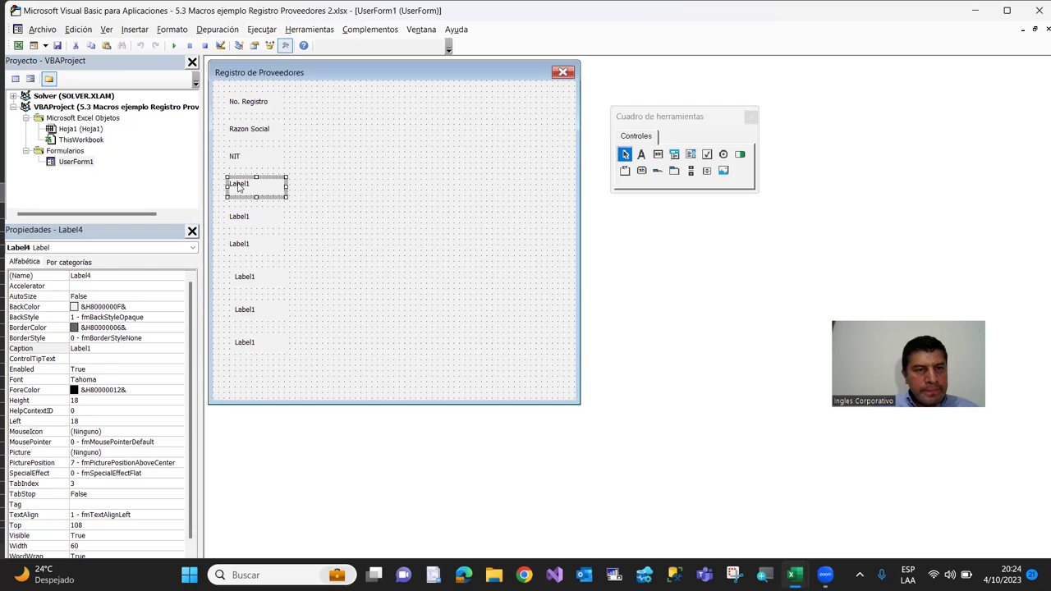
click(99, 350)
text(Direccion)
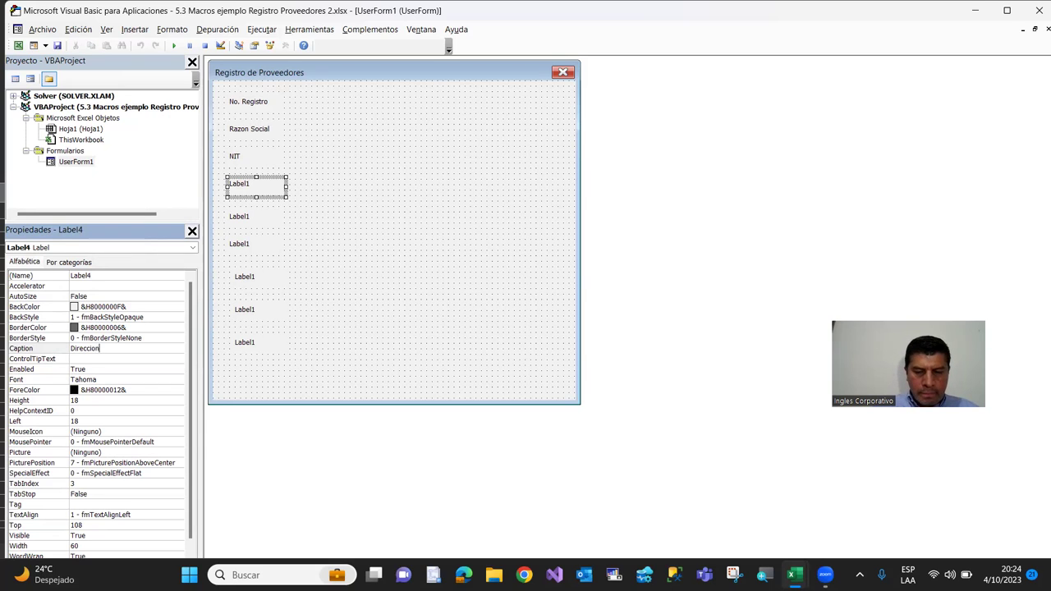
key(Return)
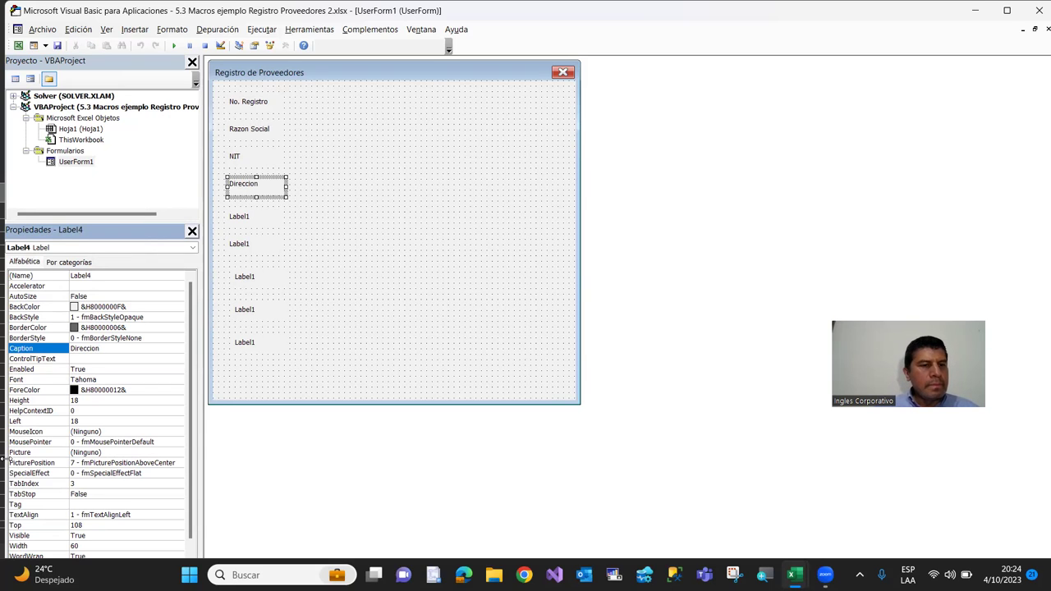
Move the five unnamed labels further down the form and line them up
click(238, 217)
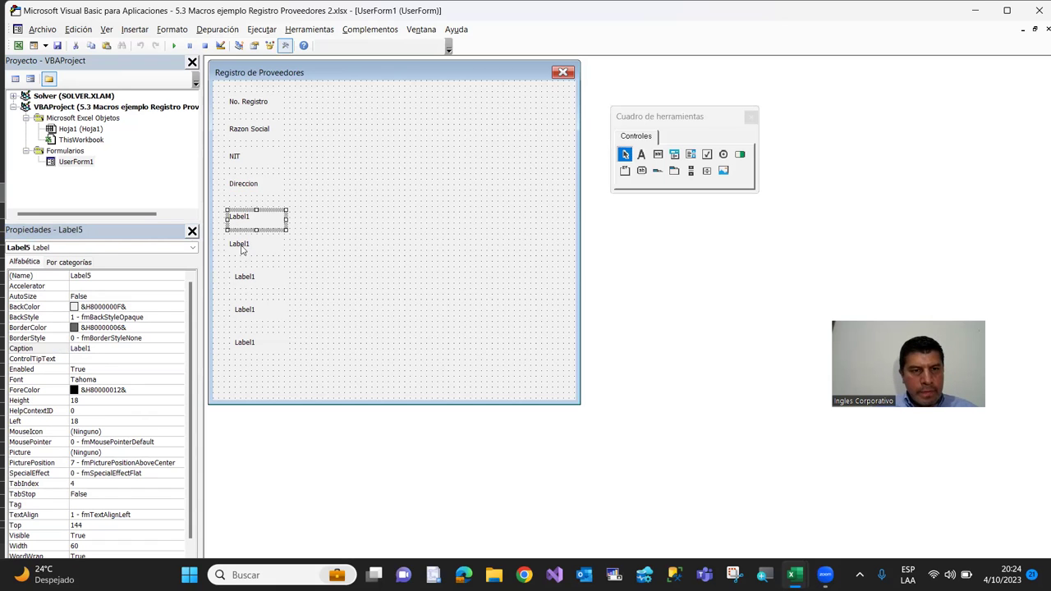
ctrl+click(242, 248)
ctrl+click(244, 279)
ctrl+click(244, 317)
ctrl+click(256, 353)
drag(257, 353, 254, 372)
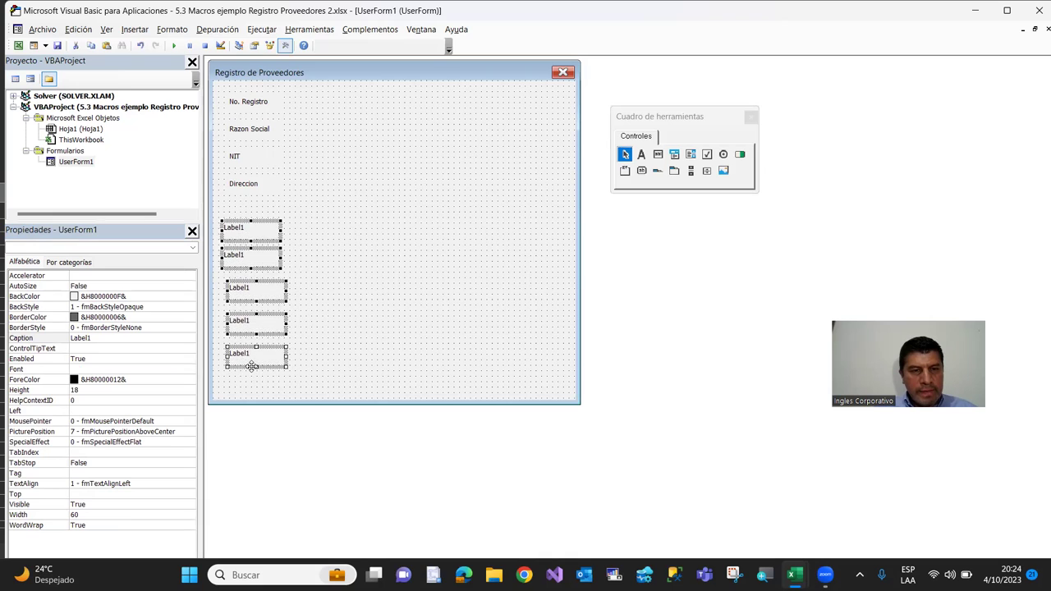
click(388, 293)
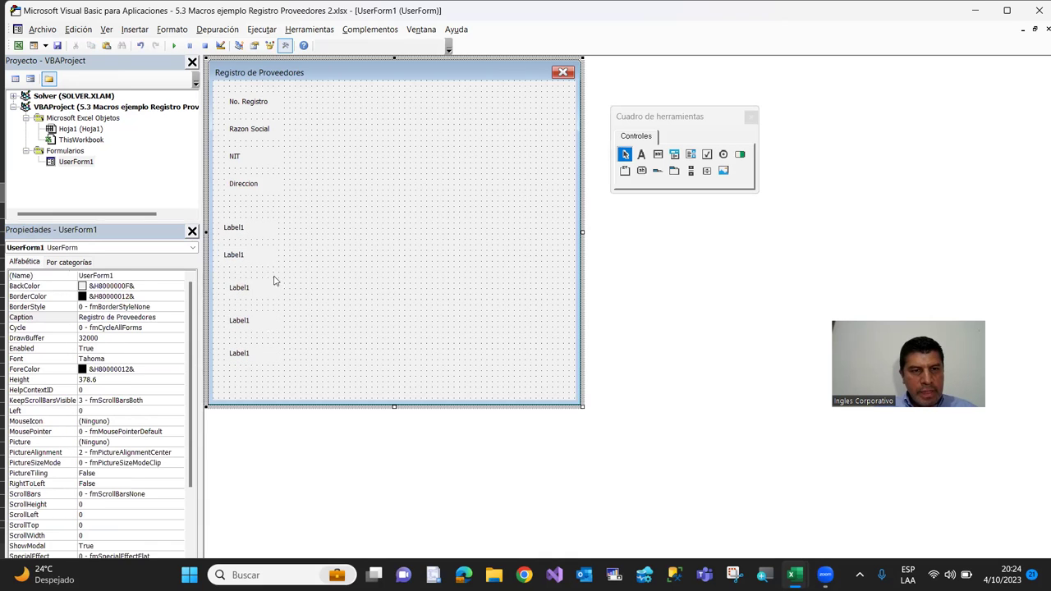
click(231, 234)
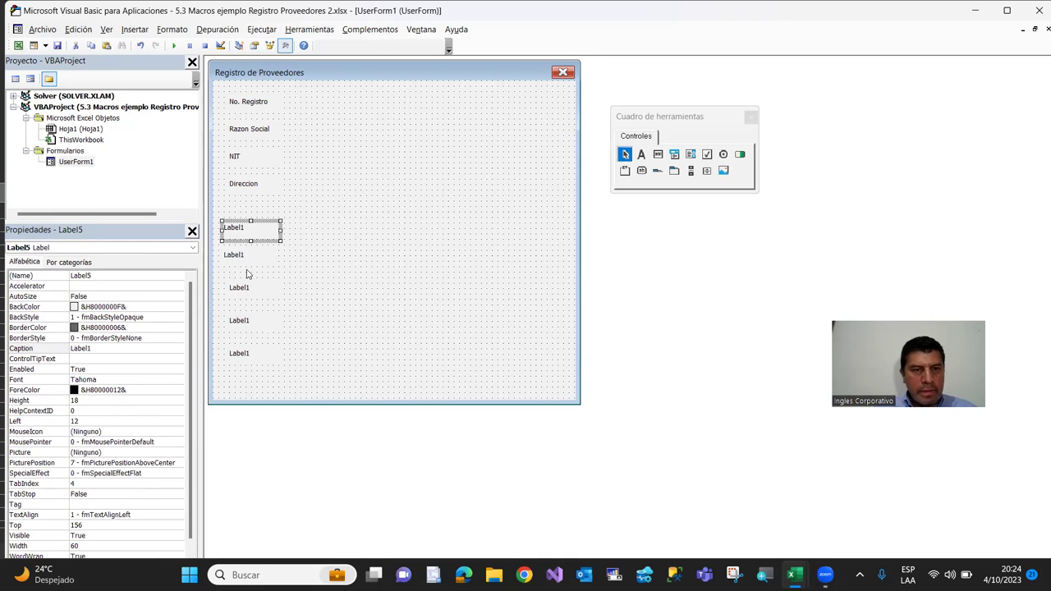
click(361, 295)
click(231, 259)
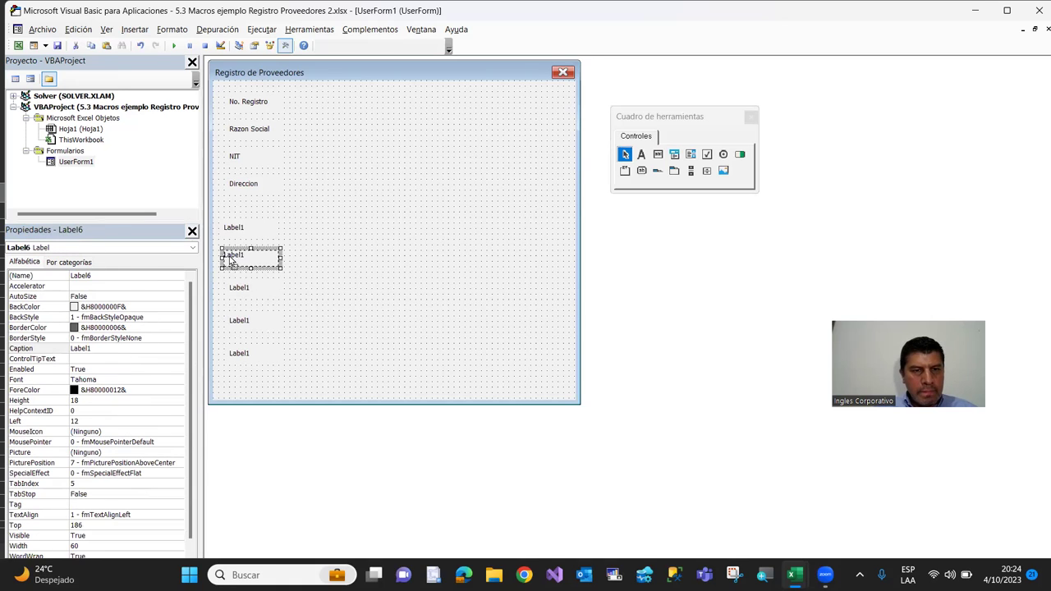
drag(234, 259, 242, 232)
click(235, 232)
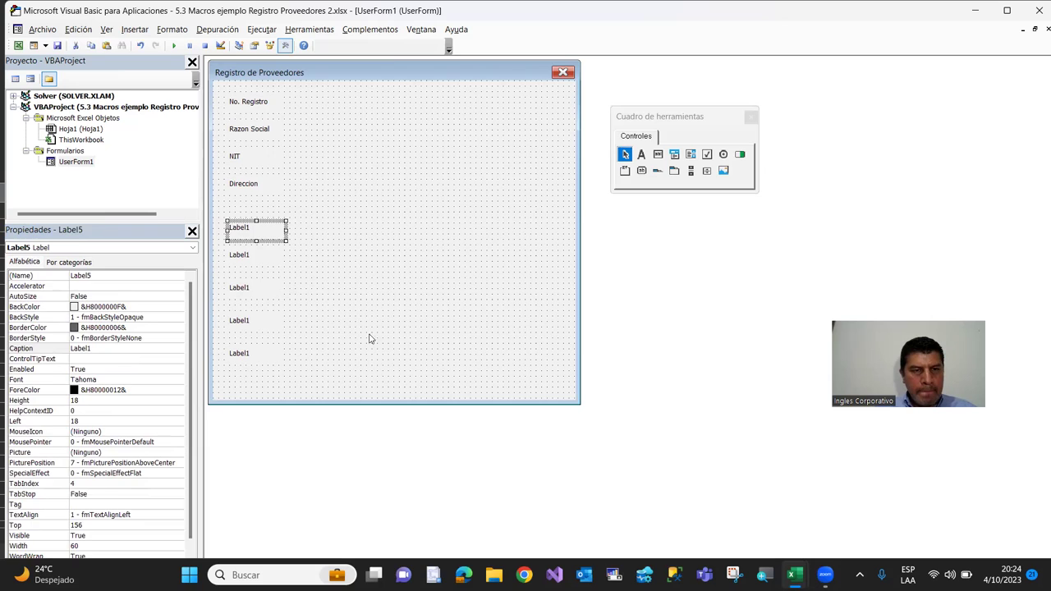
click(369, 337)
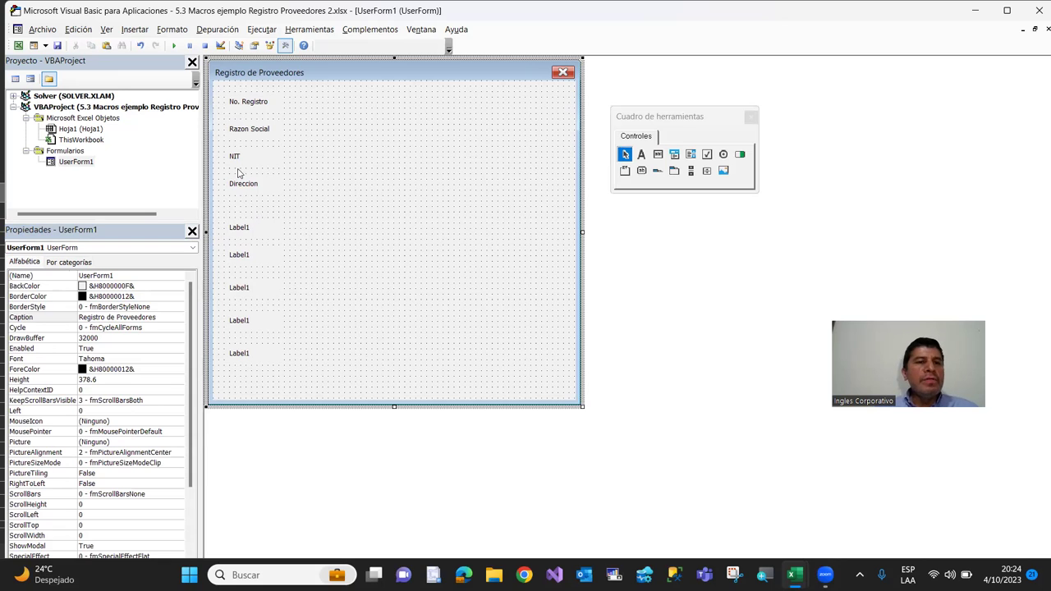
Caption the next labels 'Actividad' and 'Contacto Comercial', widening the latter to one line
click(240, 233)
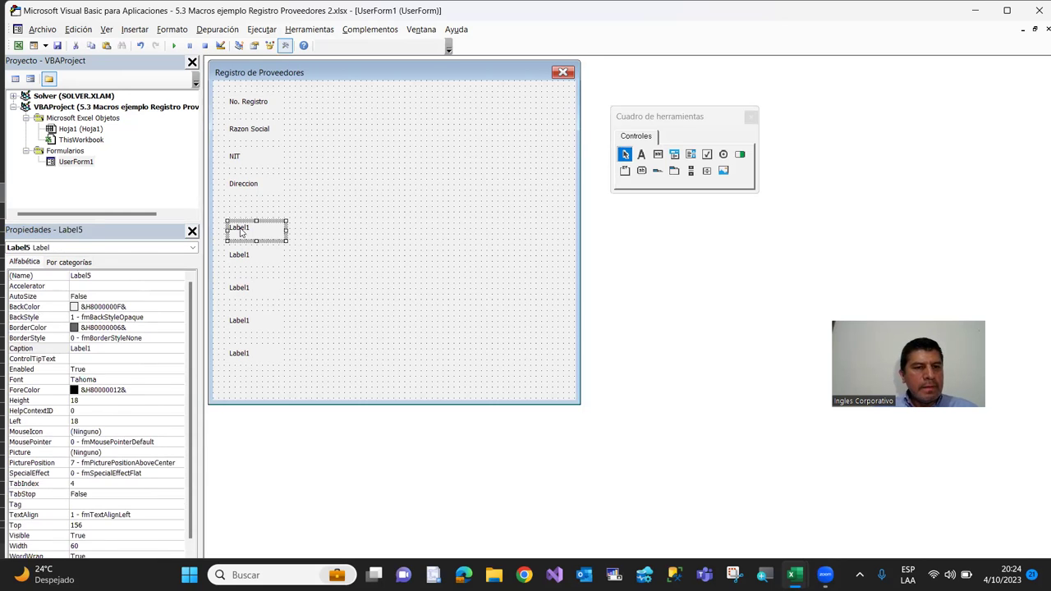
double_click(103, 348)
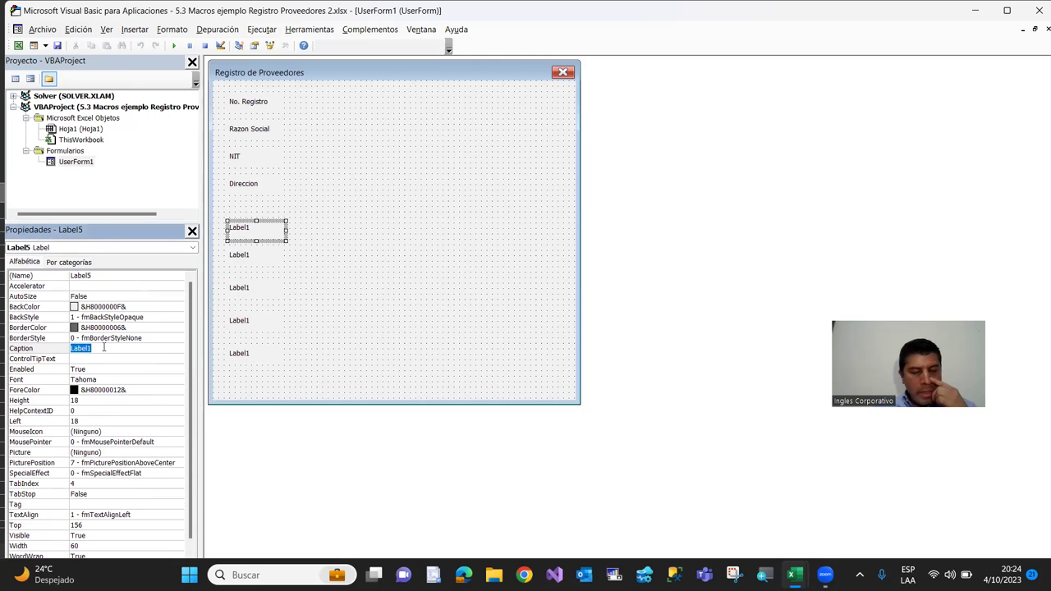
text(Actividad)
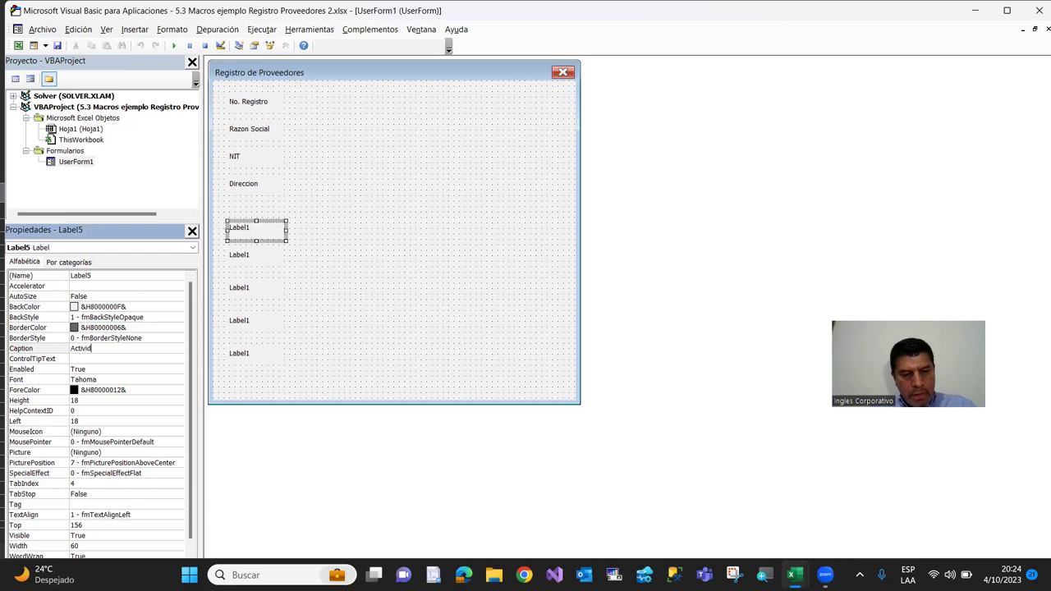
key(Return)
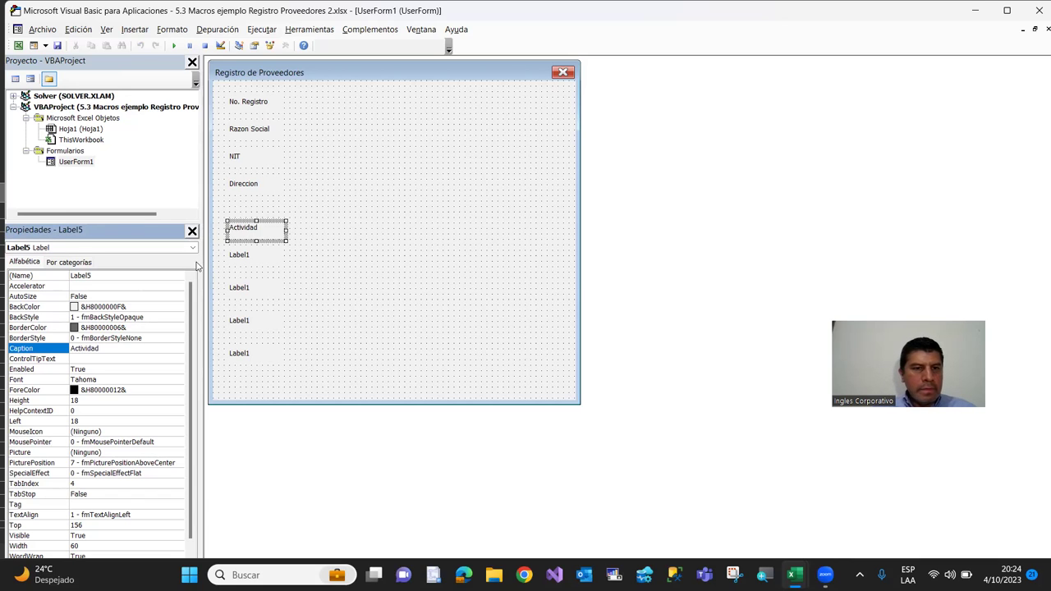
click(251, 261)
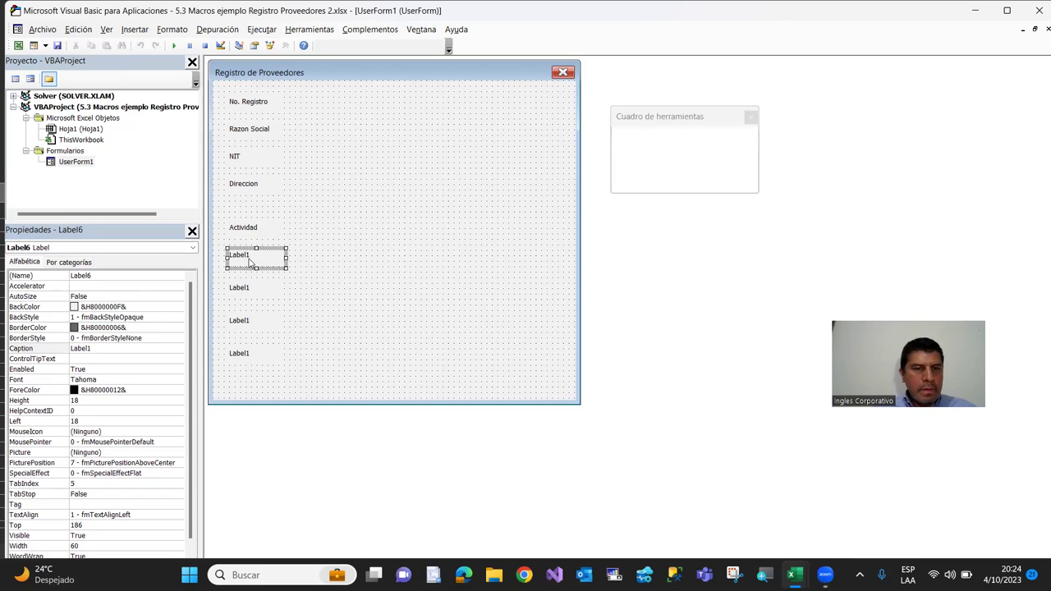
click(105, 349)
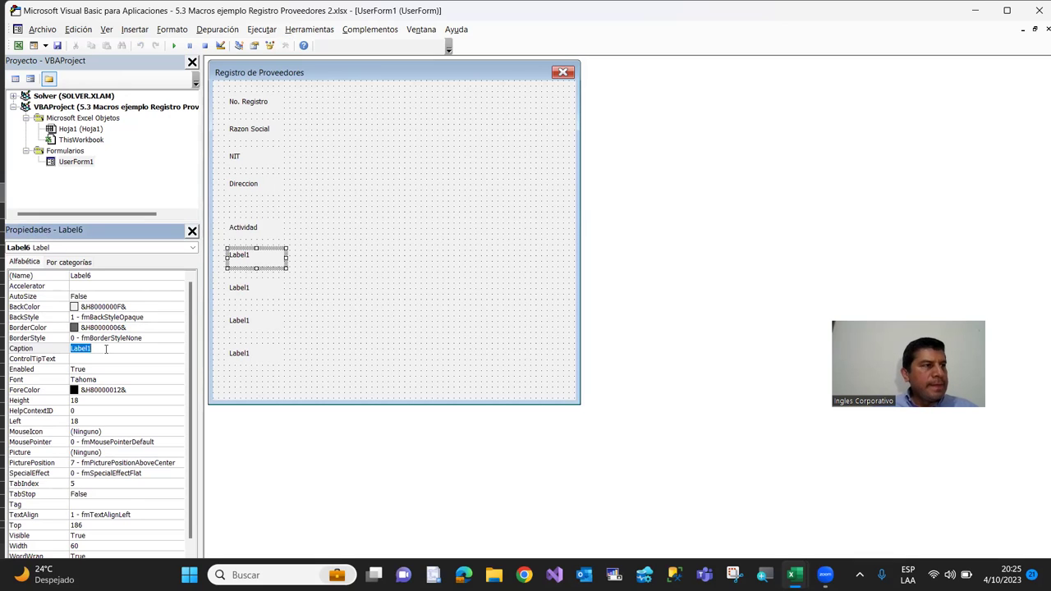
text(Contacto Comercia)
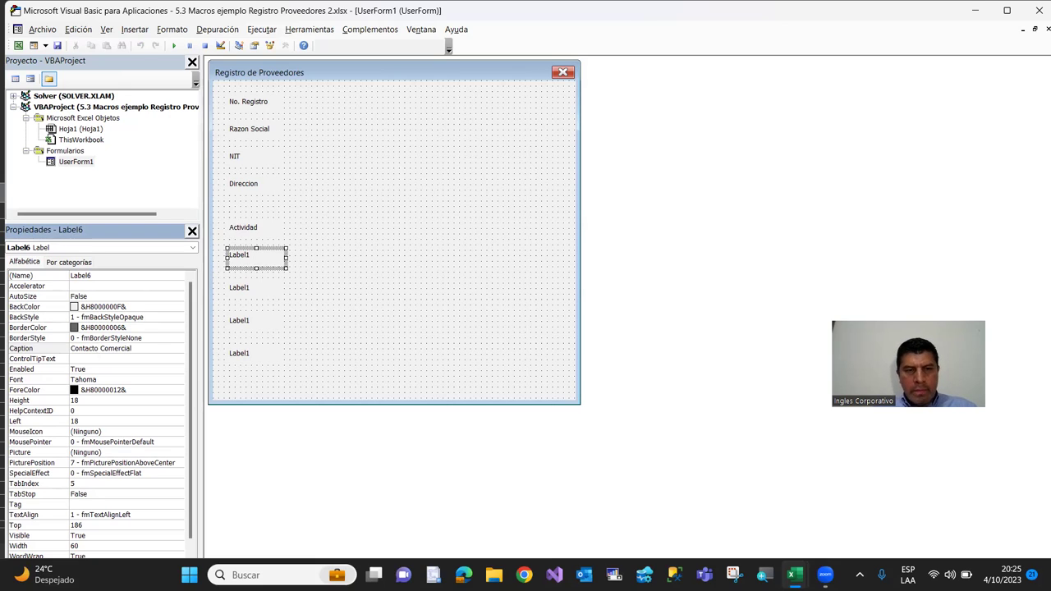
key(Return)
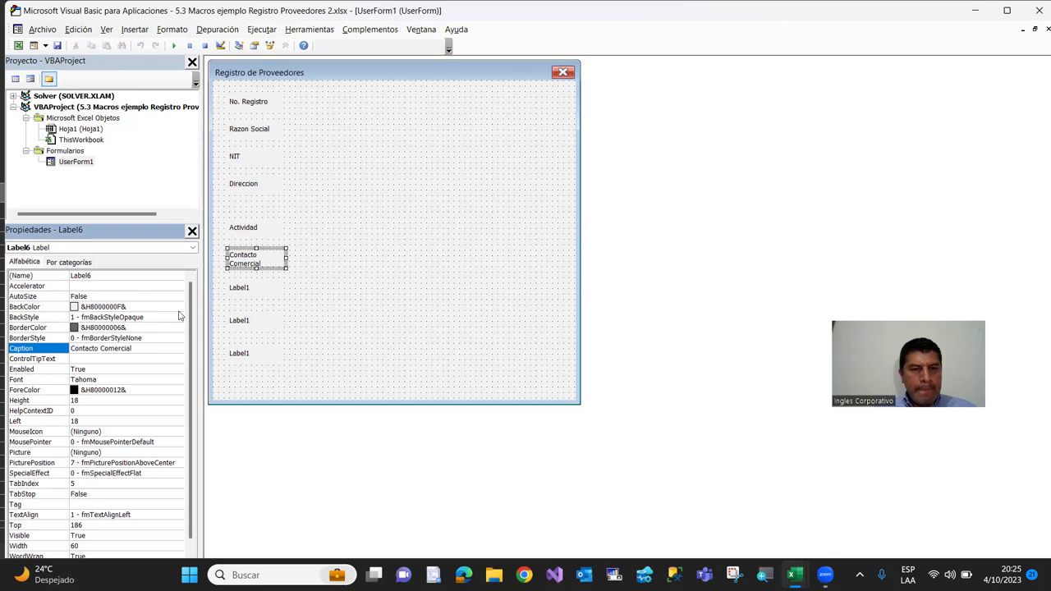
drag(285, 258, 303, 259)
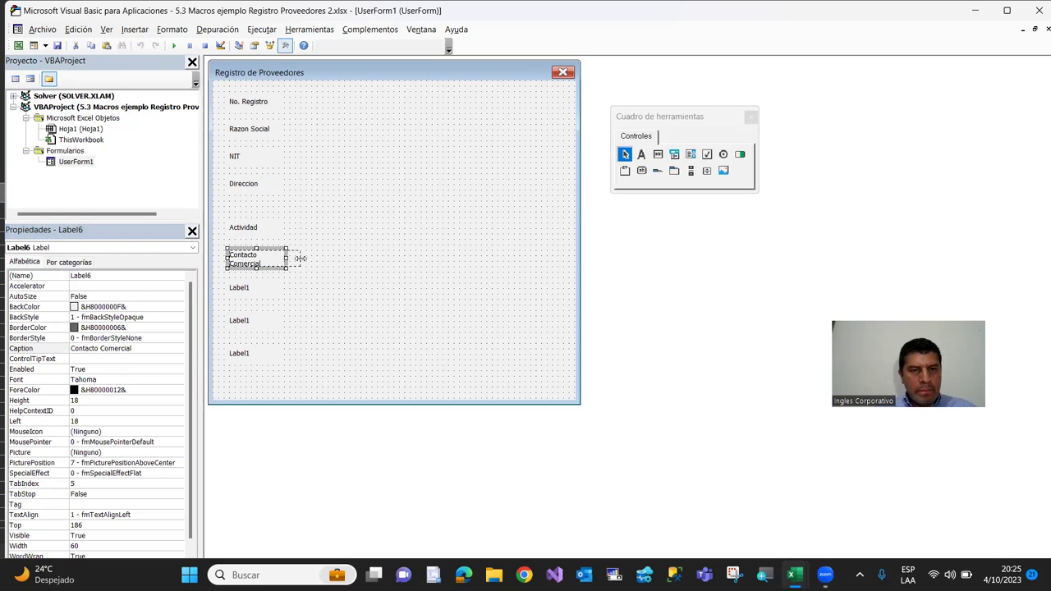
Caption the following labels 'Telefono' and 'Correo Electronico', widening the latter to fit
click(236, 293)
click(100, 350)
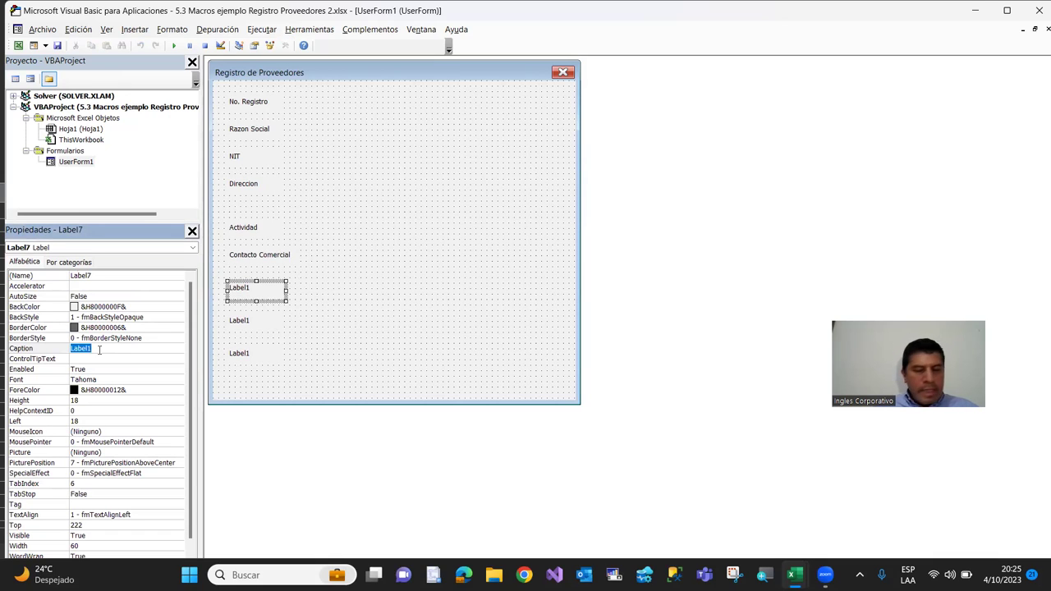
text(Telefono)
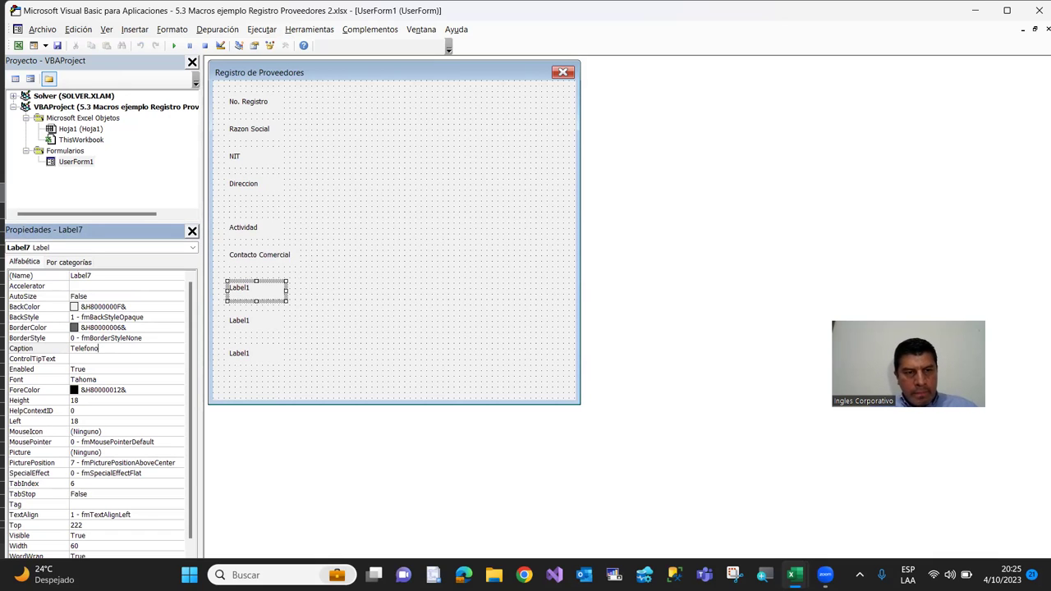
key(Return)
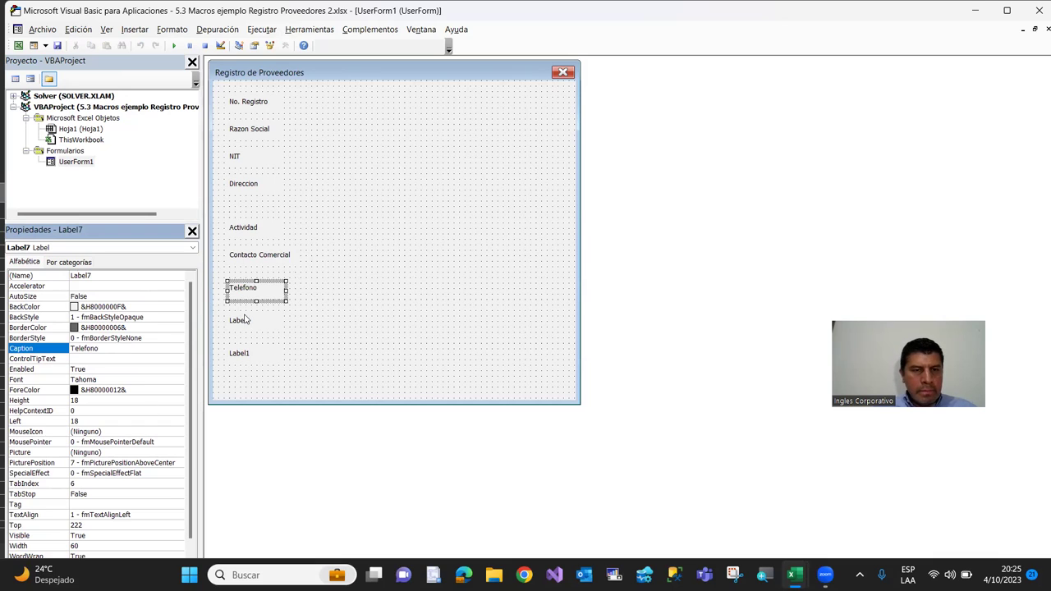
click(245, 320)
click(95, 347)
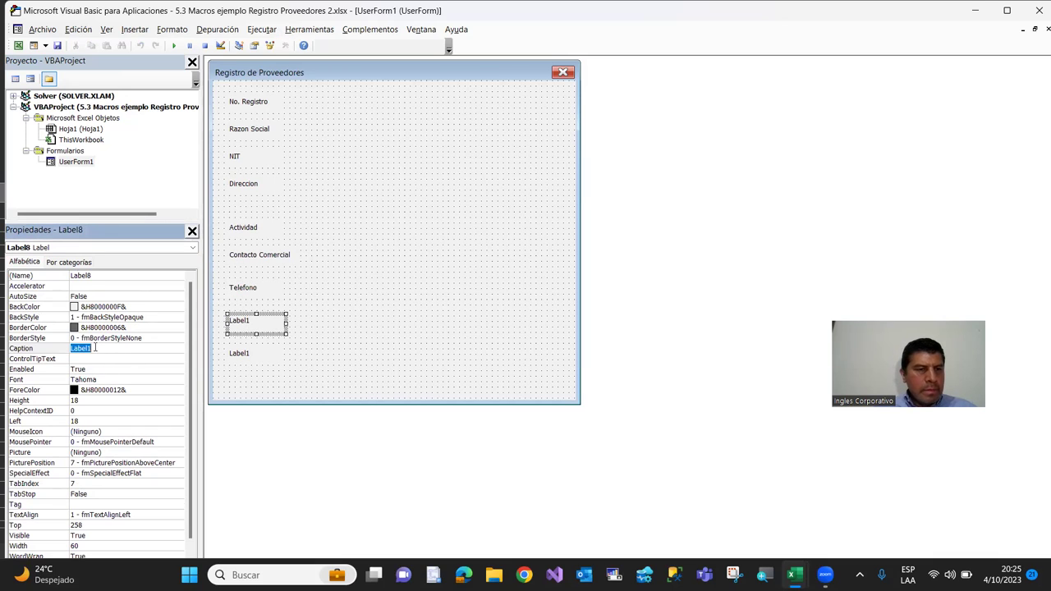
text(Correo Electronico)
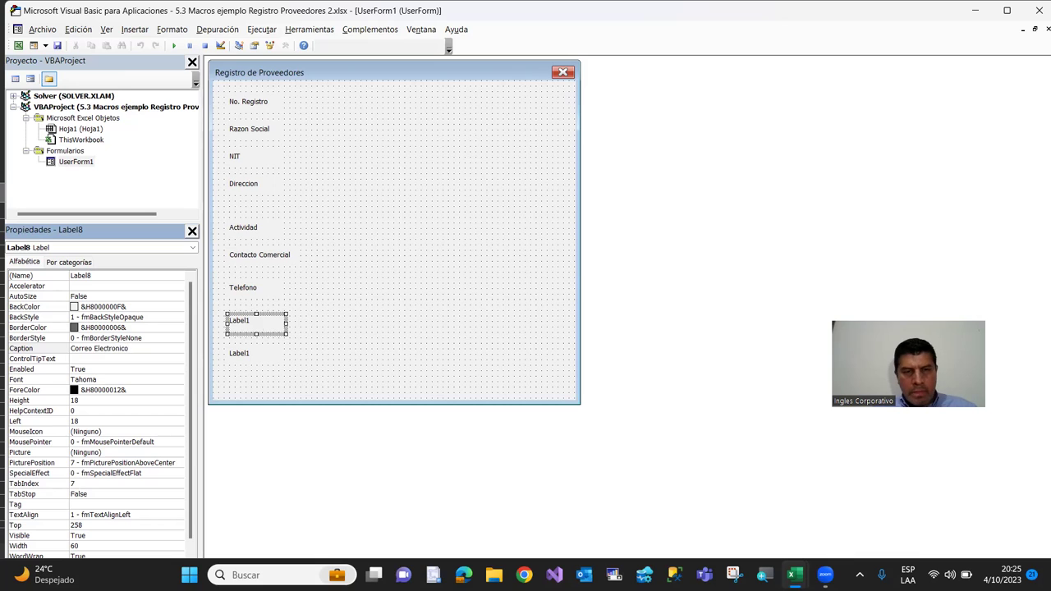
key(Return)
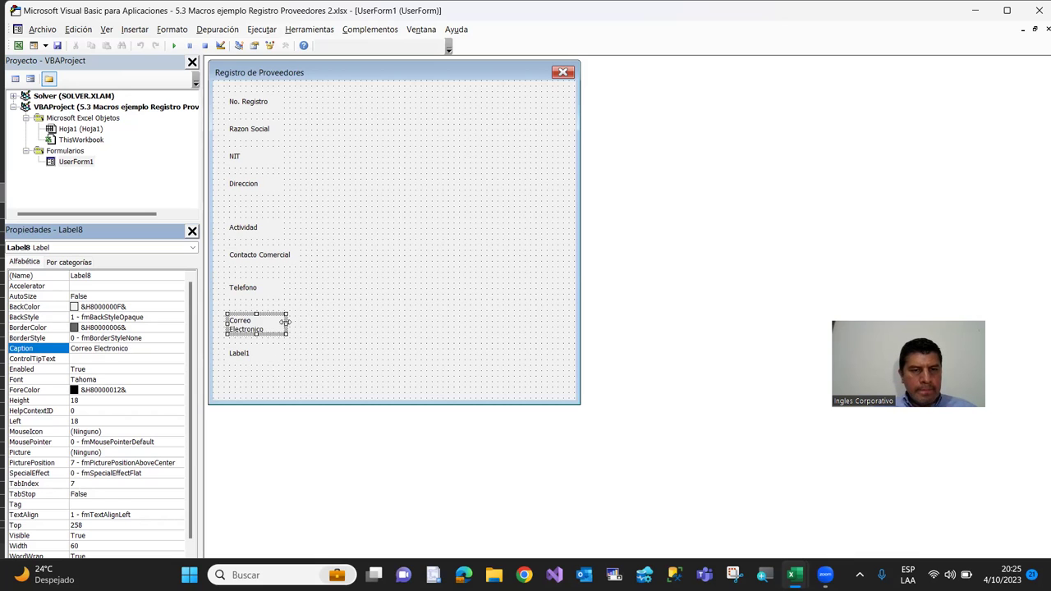
drag(284, 323, 296, 323)
Caption the last label 'Fecha Ingreso'
click(250, 358)
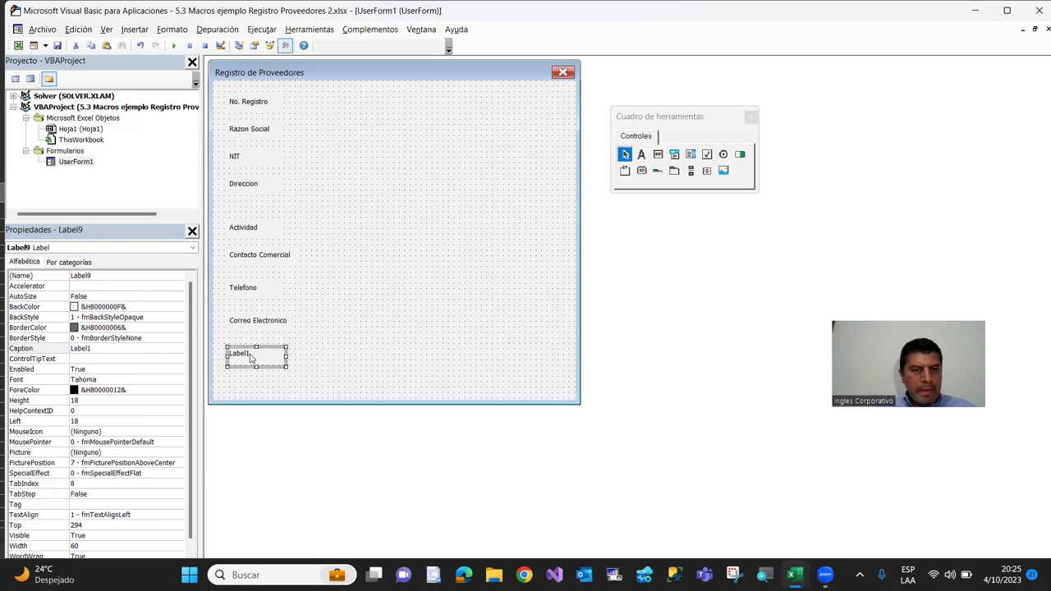
double_click(97, 350)
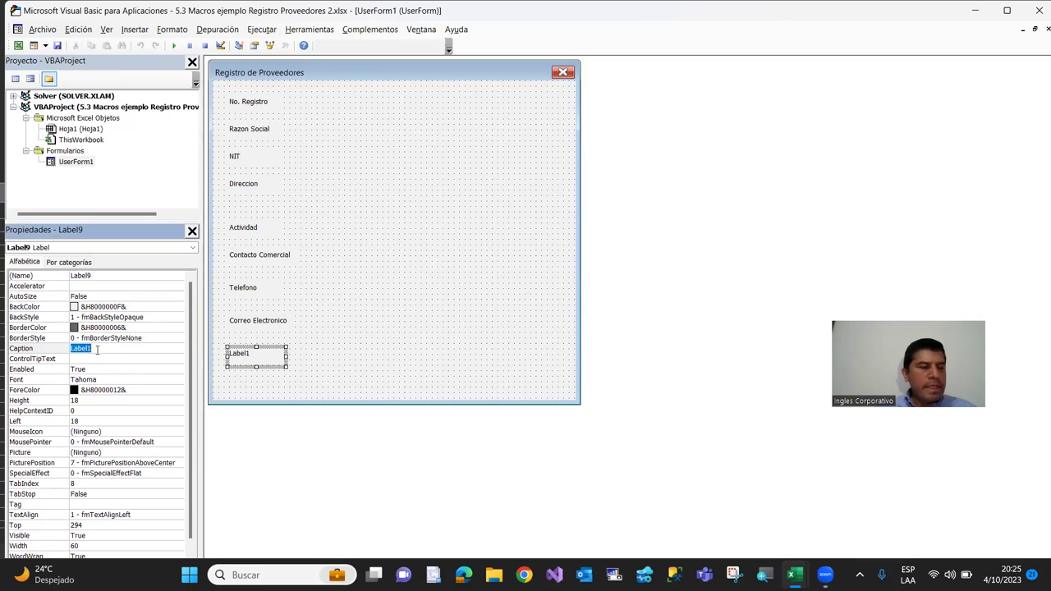
text(Fecha Ingreso)
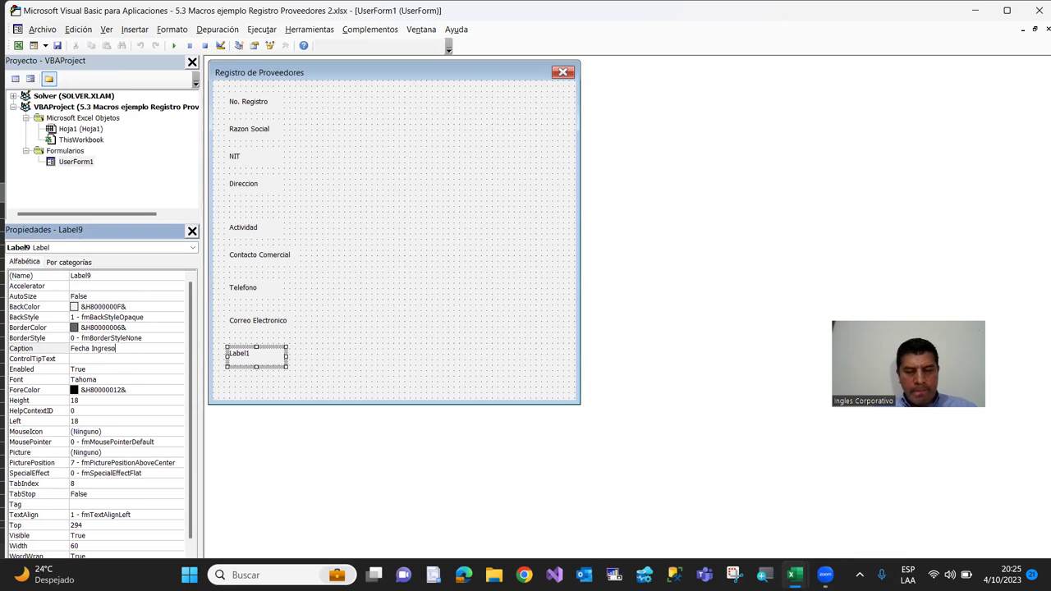
key(Return)
click(471, 313)
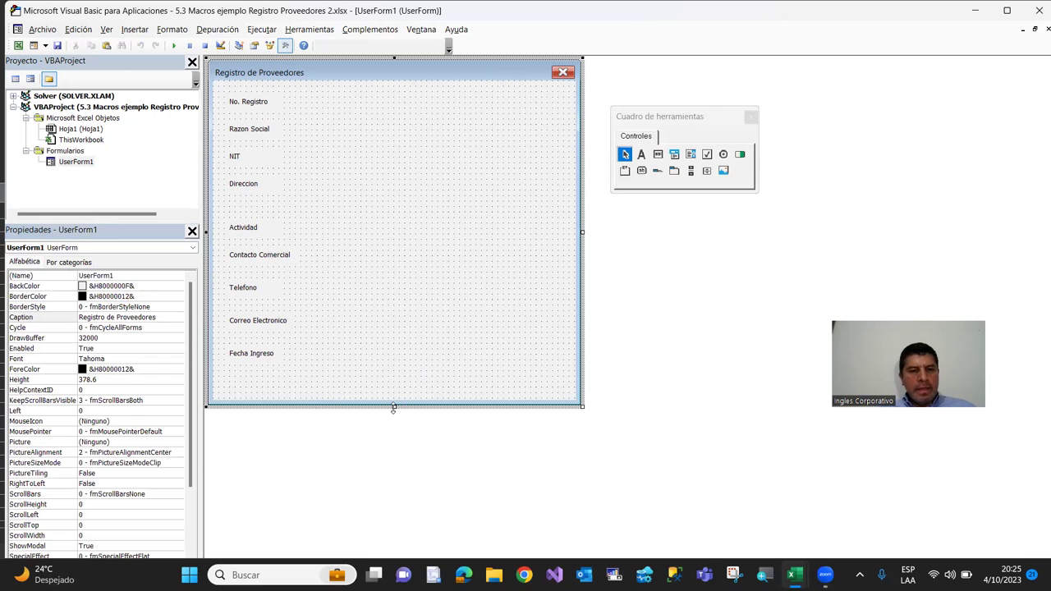
drag(394, 408, 394, 416)
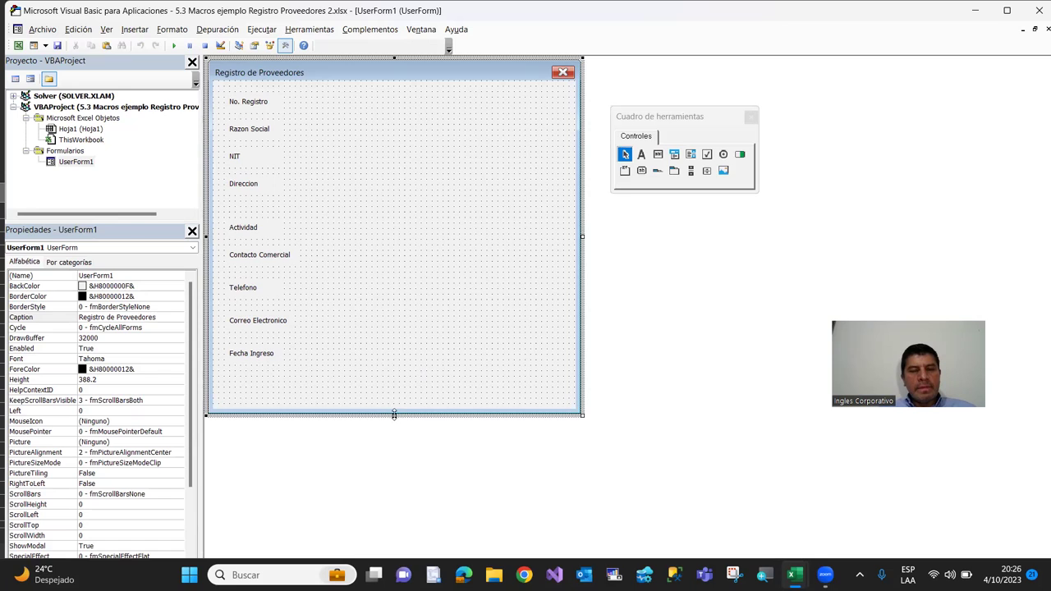
drag(394, 415, 394, 420)
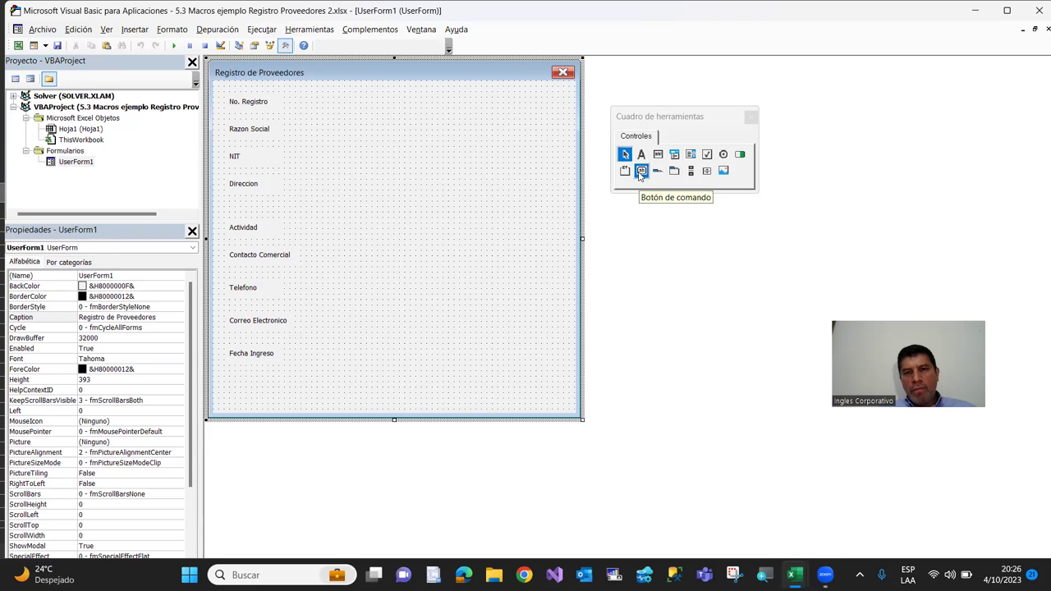
Draw the first command button below Fecha Ingreso and make the form slightly taller
click(641, 173)
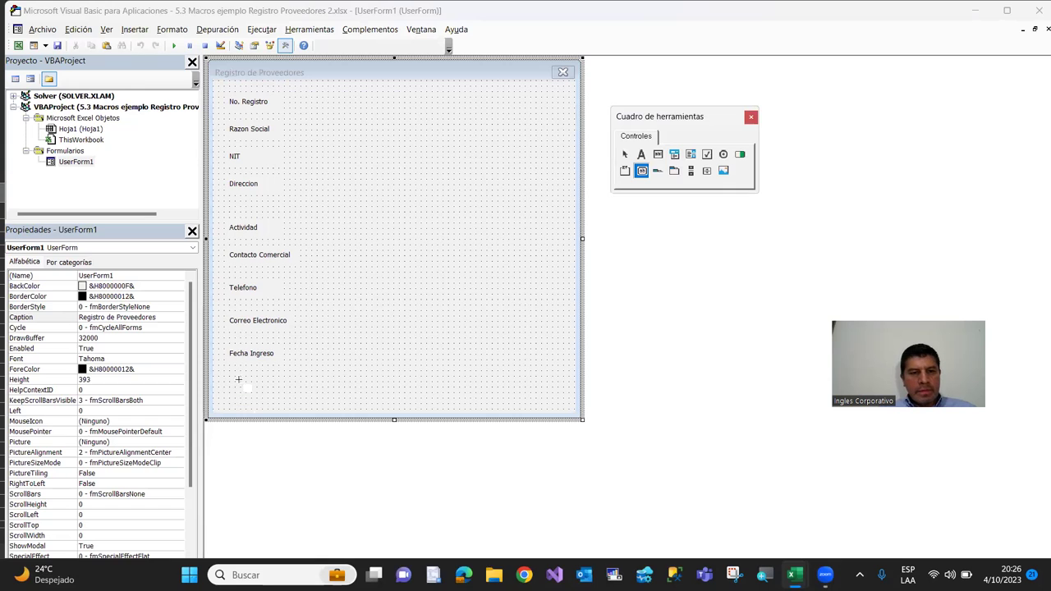
mouse_move(238, 373)
mouse_down()
mouse_move(319, 394)
mouse_move(293, 402)
mouse_up()
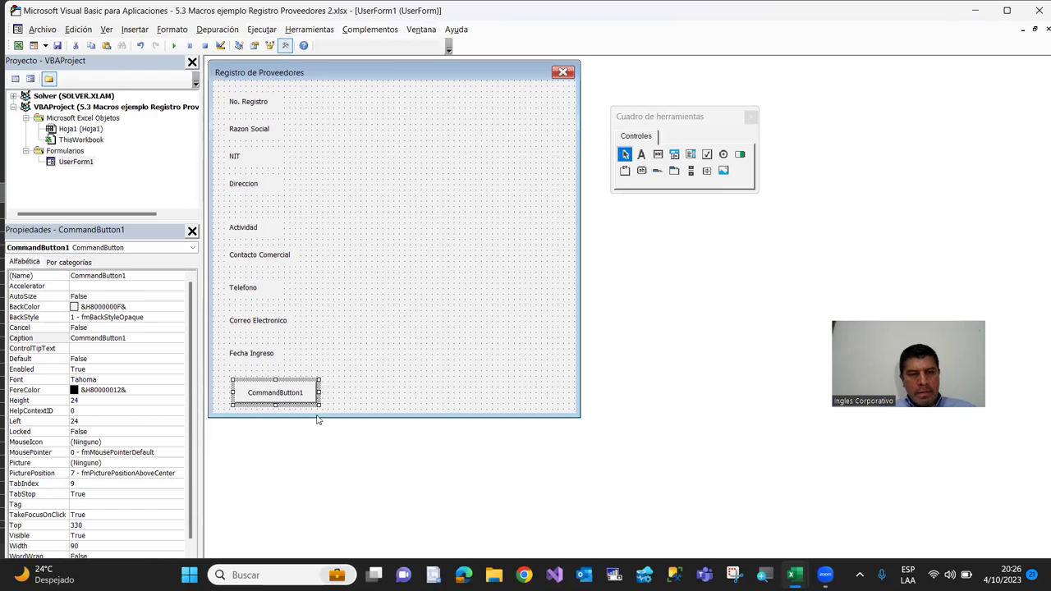
click(358, 428)
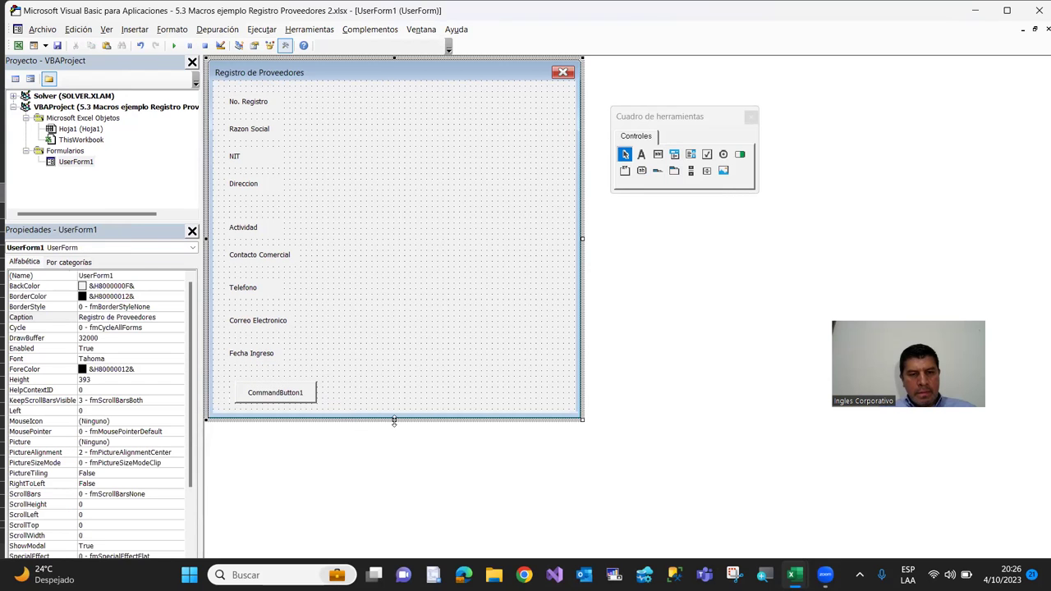
drag(394, 421, 394, 430)
drag(277, 400, 289, 403)
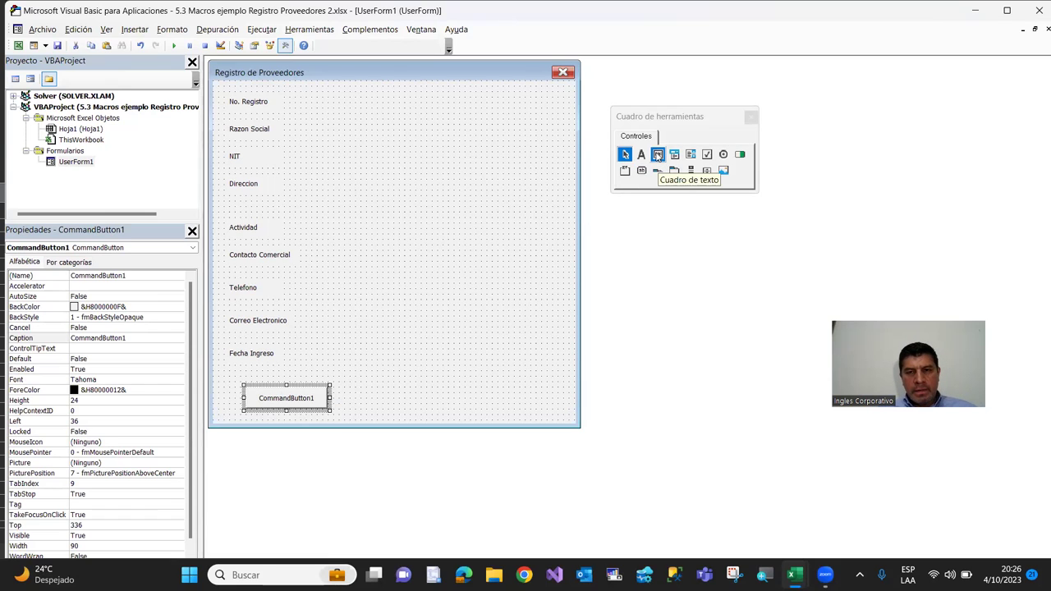
Undo a stray text box and draw a second command button at the bottom right
click(658, 154)
drag(470, 381, 553, 404)
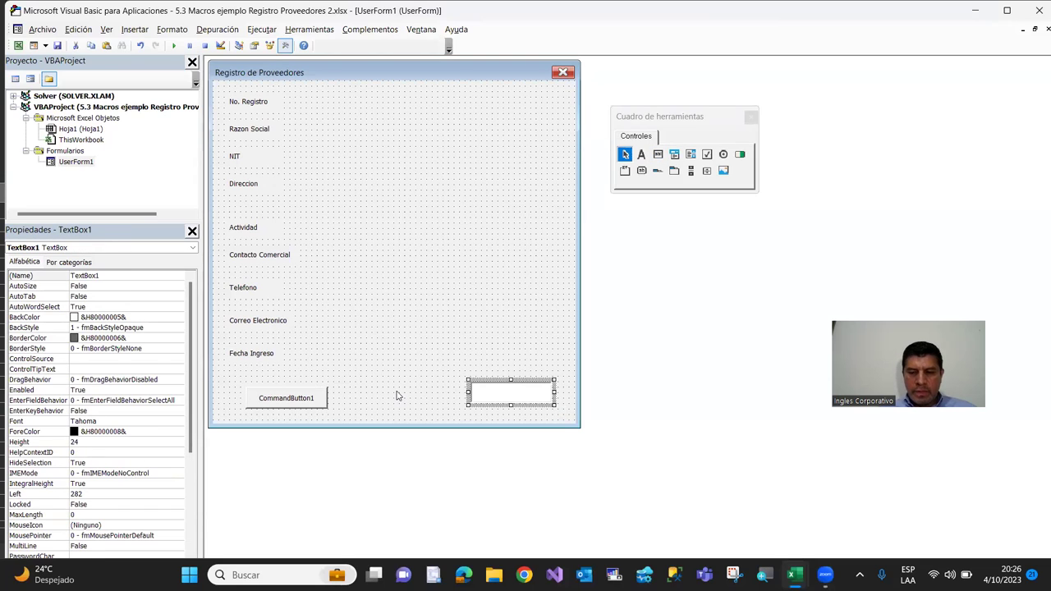
key(ctrl+z)
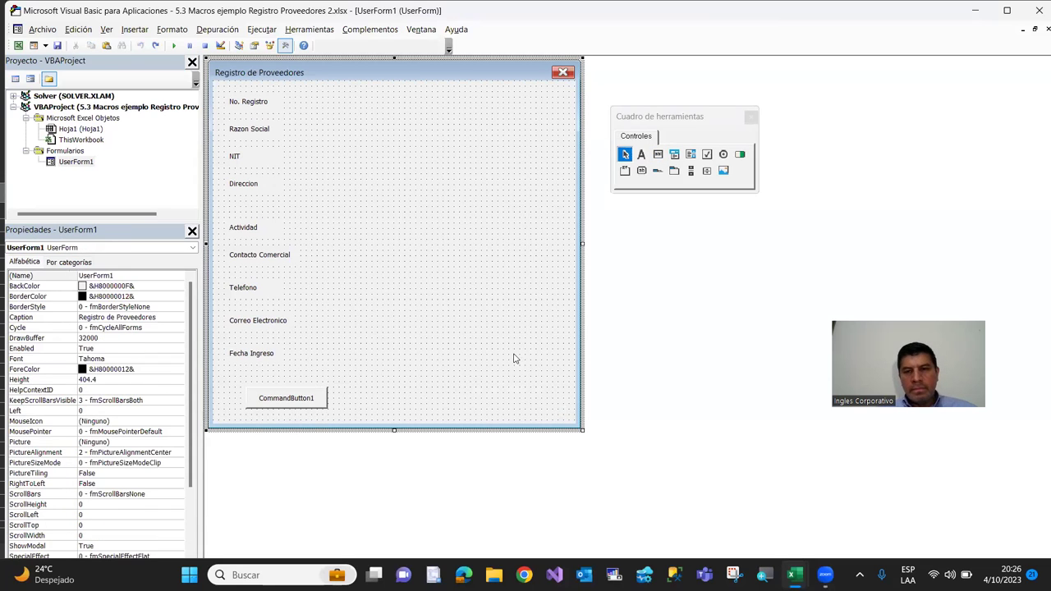
click(642, 171)
drag(489, 383, 563, 408)
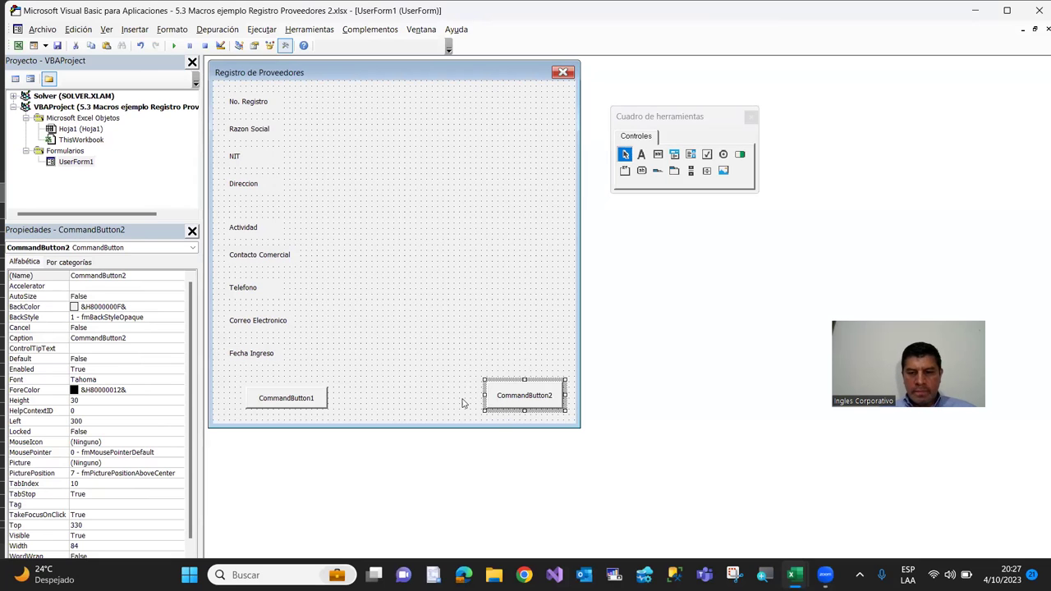
Paste a copy of the first button and line all three buttons up along the bottom
click(301, 404)
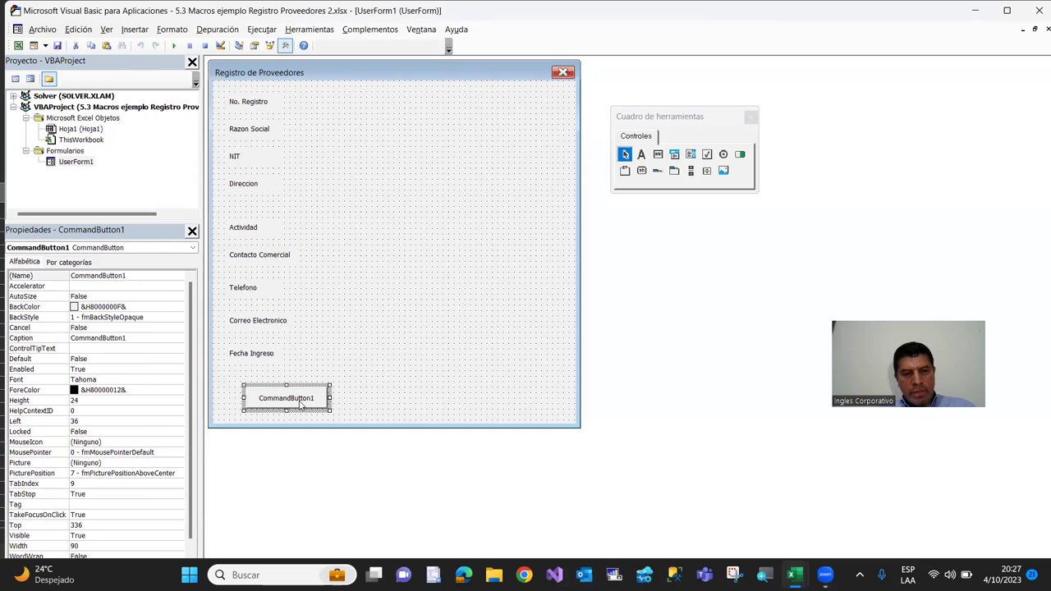
key(ctrl+v)
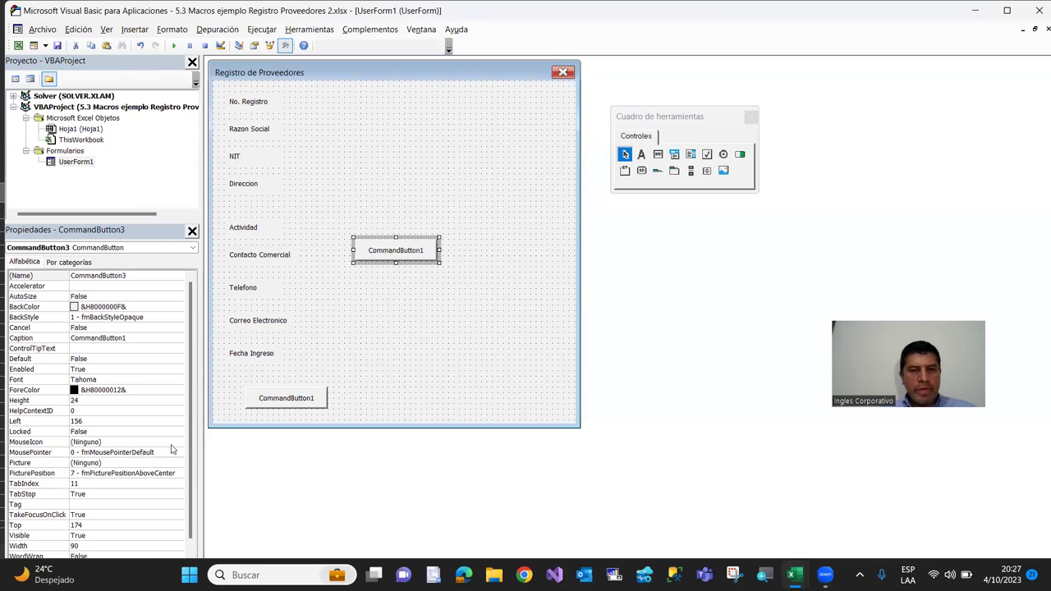
drag(408, 255, 510, 392)
drag(393, 257, 403, 402)
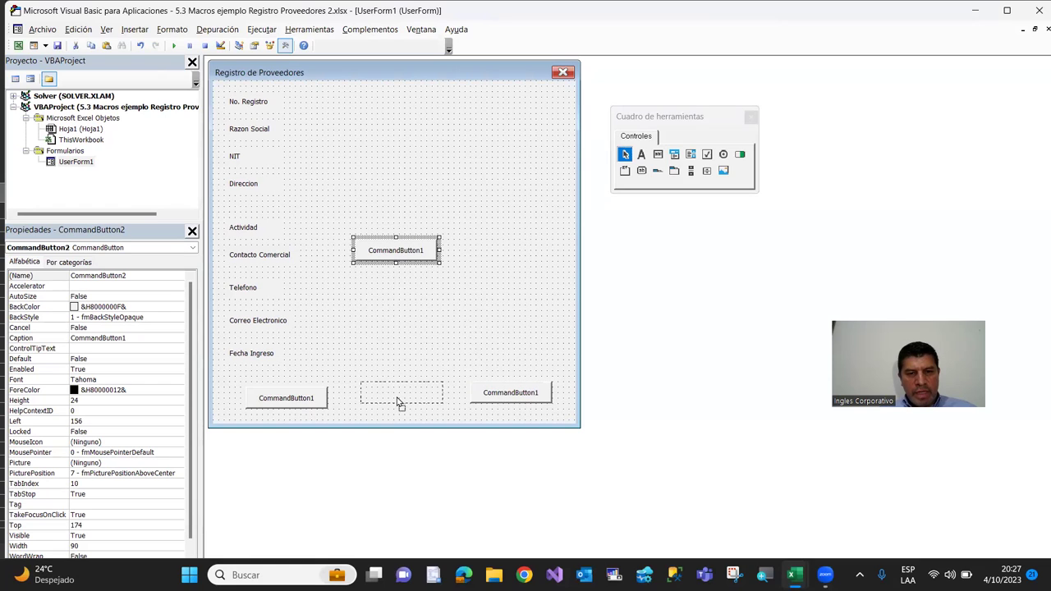
drag(403, 402, 396, 400)
click(491, 400)
drag(489, 400, 485, 407)
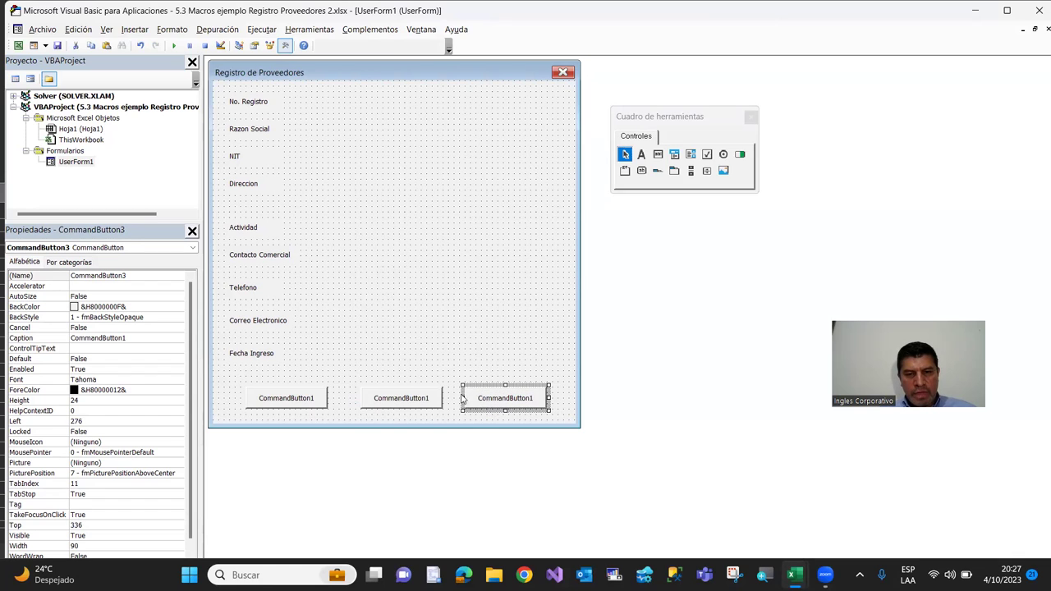
click(275, 404)
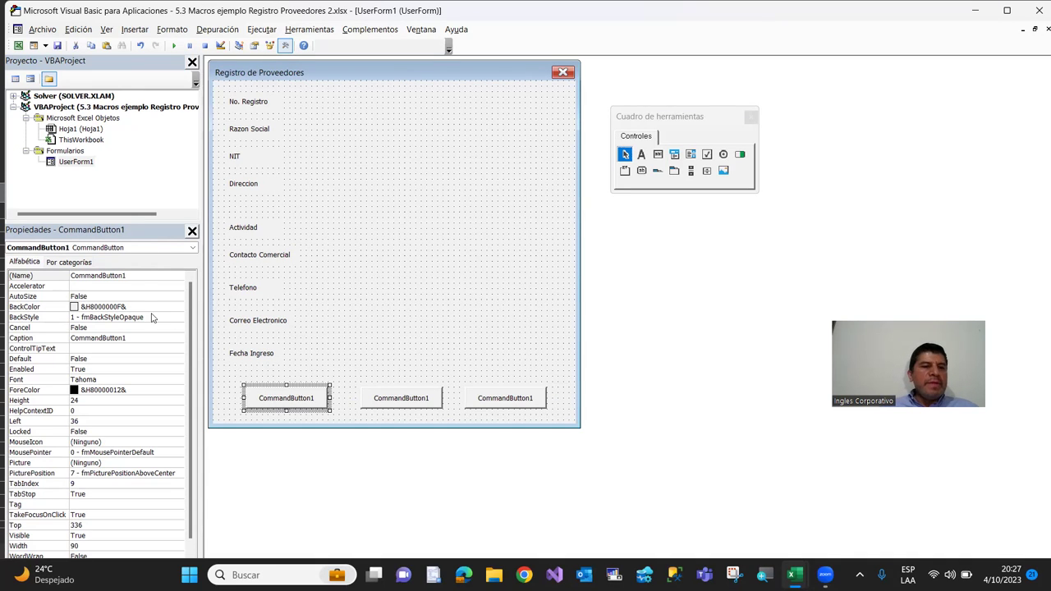
Name the bottom-left button cmdAceptar and caption it Aceptar
click(135, 277)
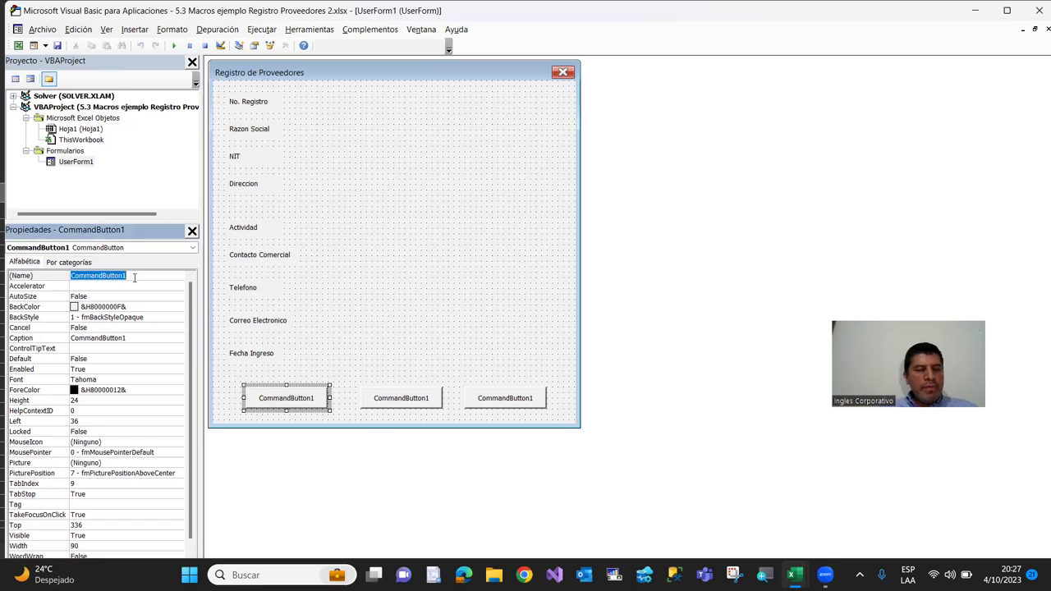
text(cmdAceptar)
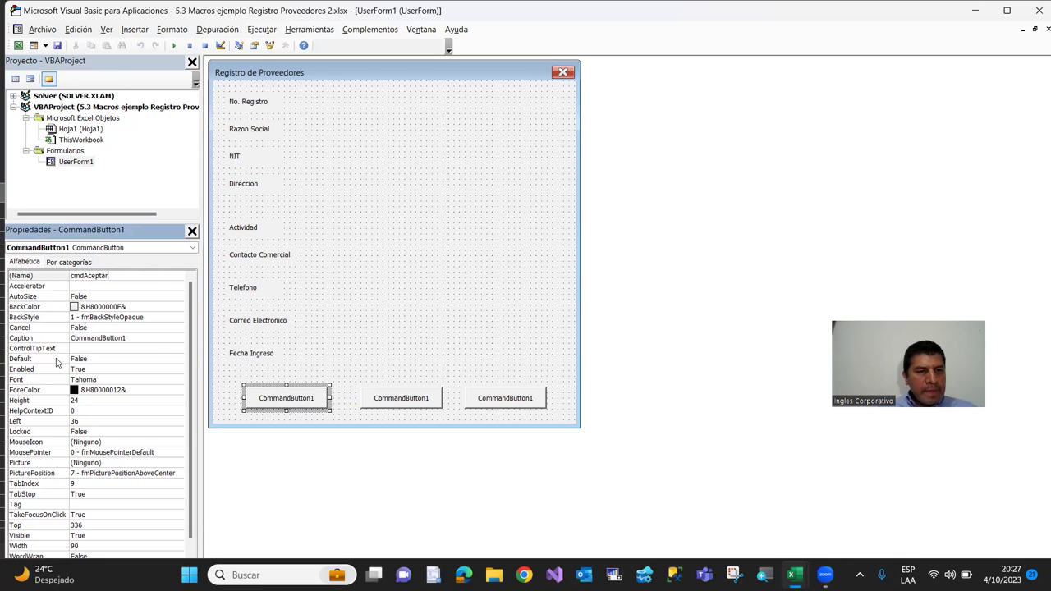
click(129, 339)
double_click(129, 339)
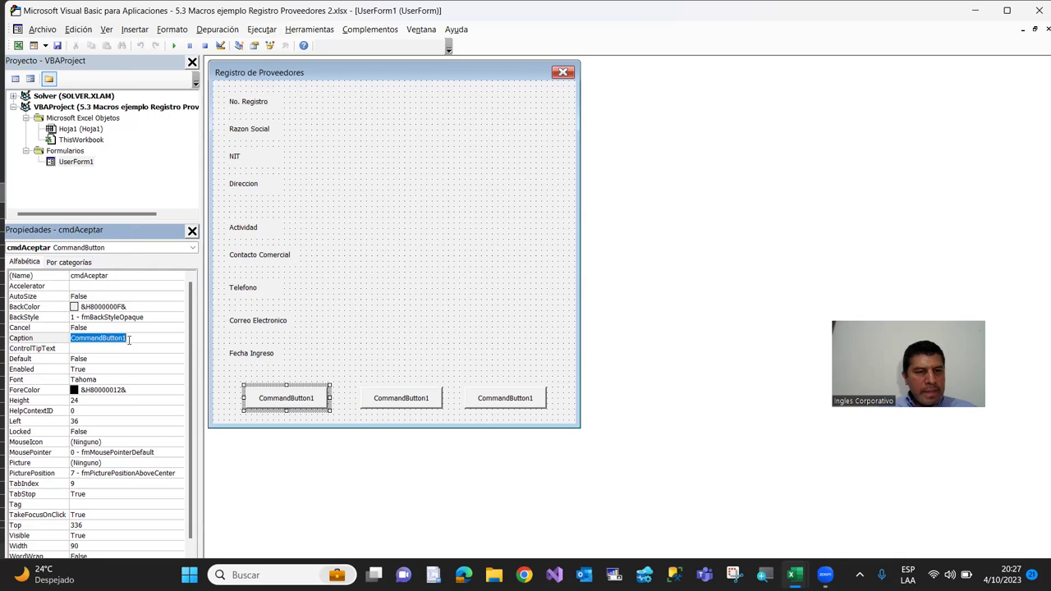
text(Aceptar)
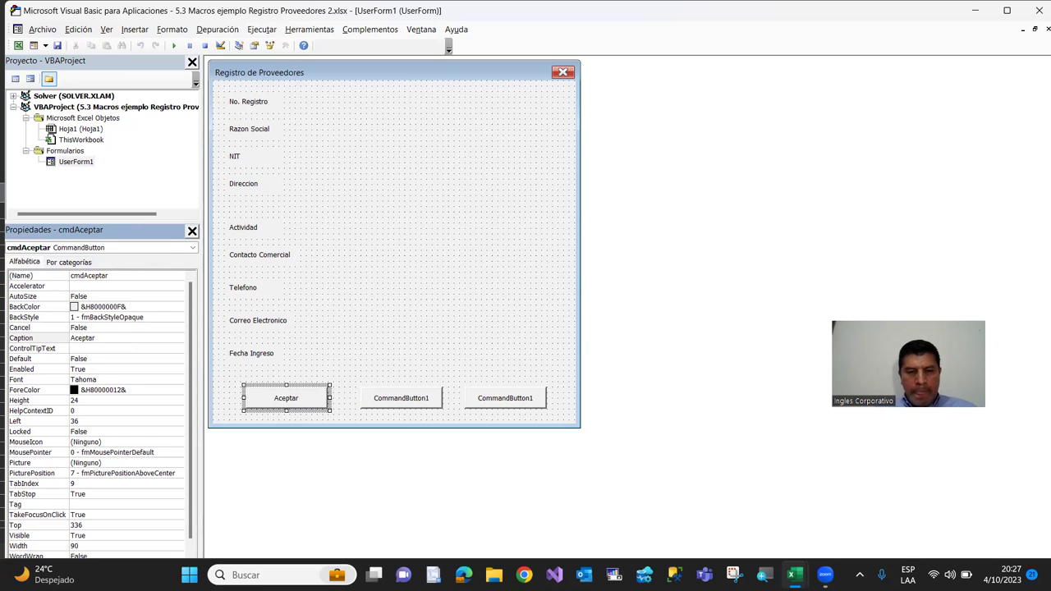
key(Return)
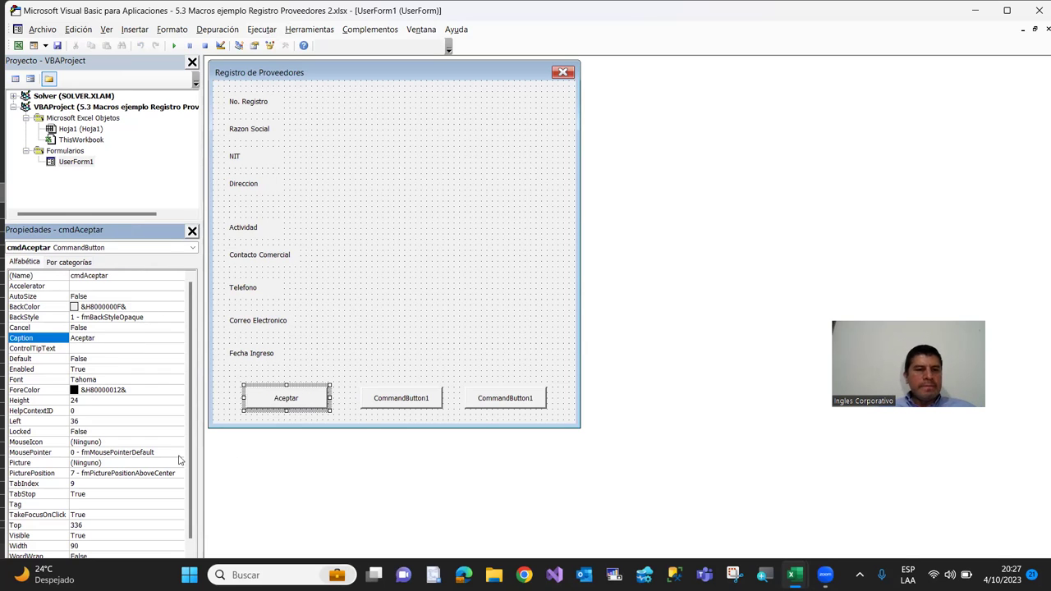
Name the middle button cmdNuevo and caption it Nuevo
click(391, 401)
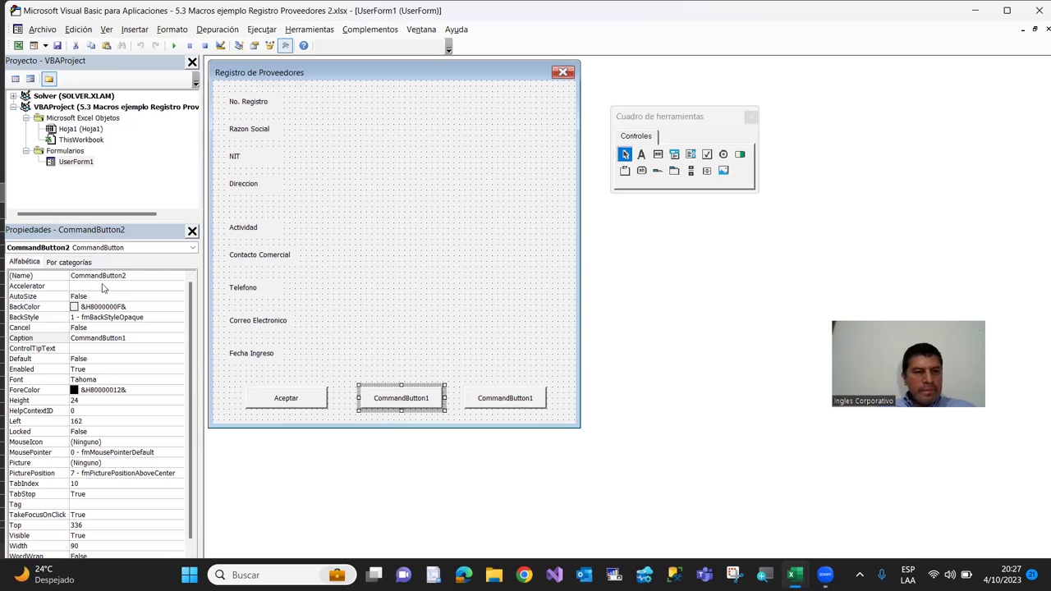
click(138, 276)
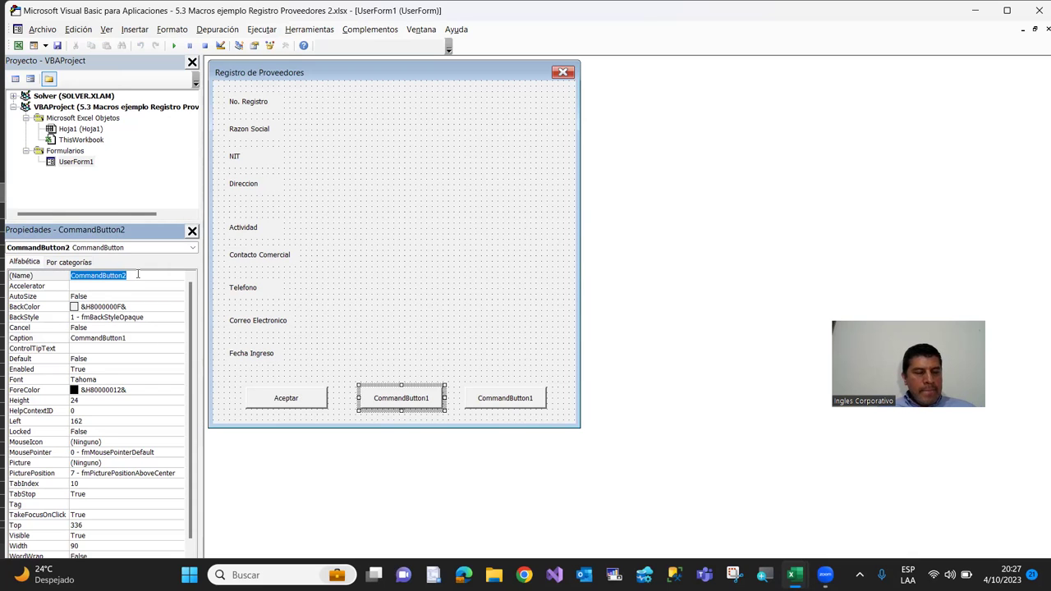
text(cm)
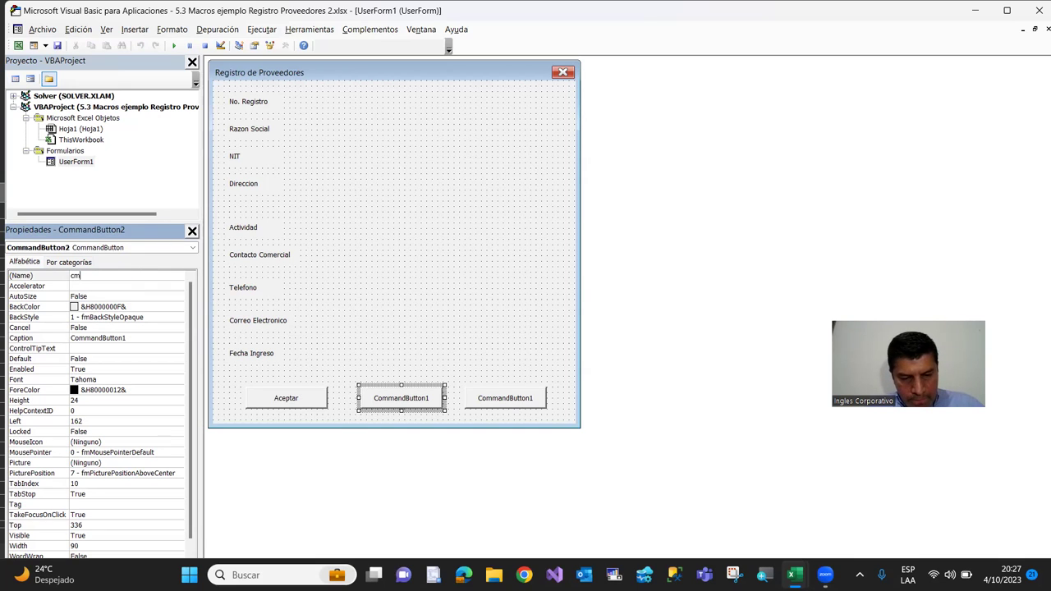
text(dNuevo)
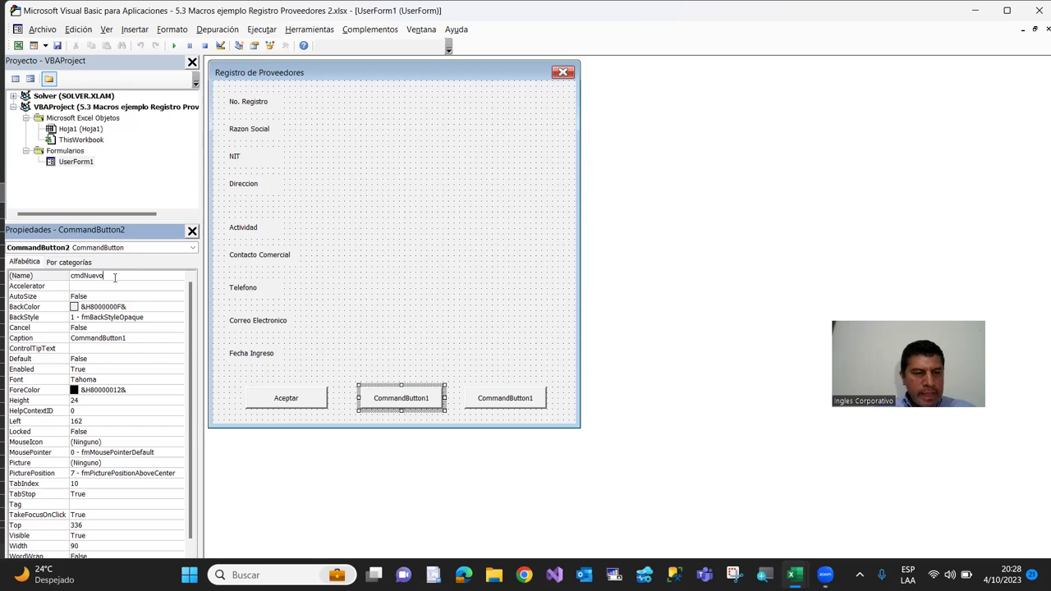
key(Return)
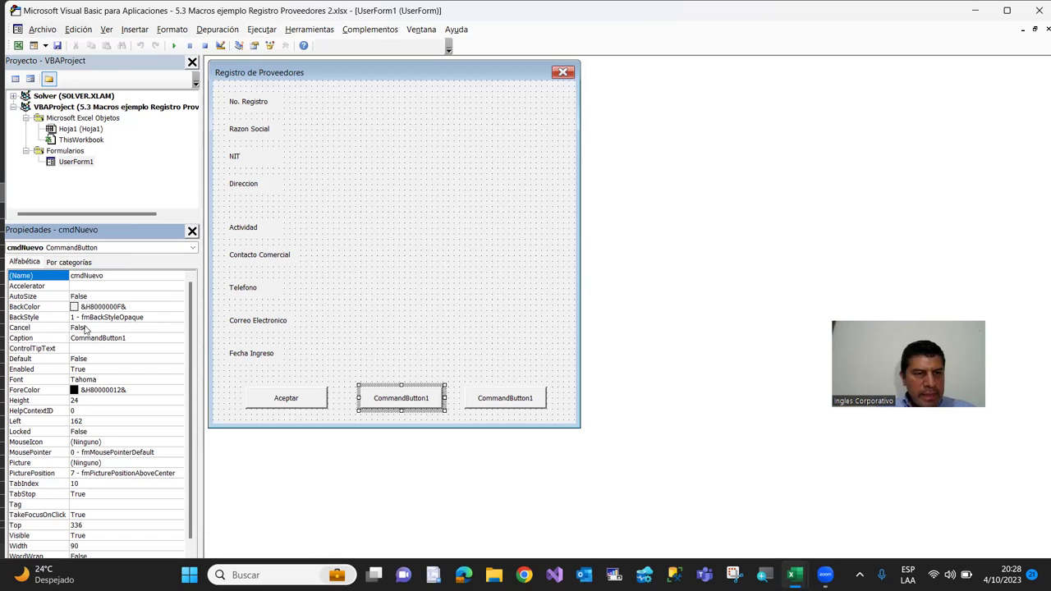
click(138, 338)
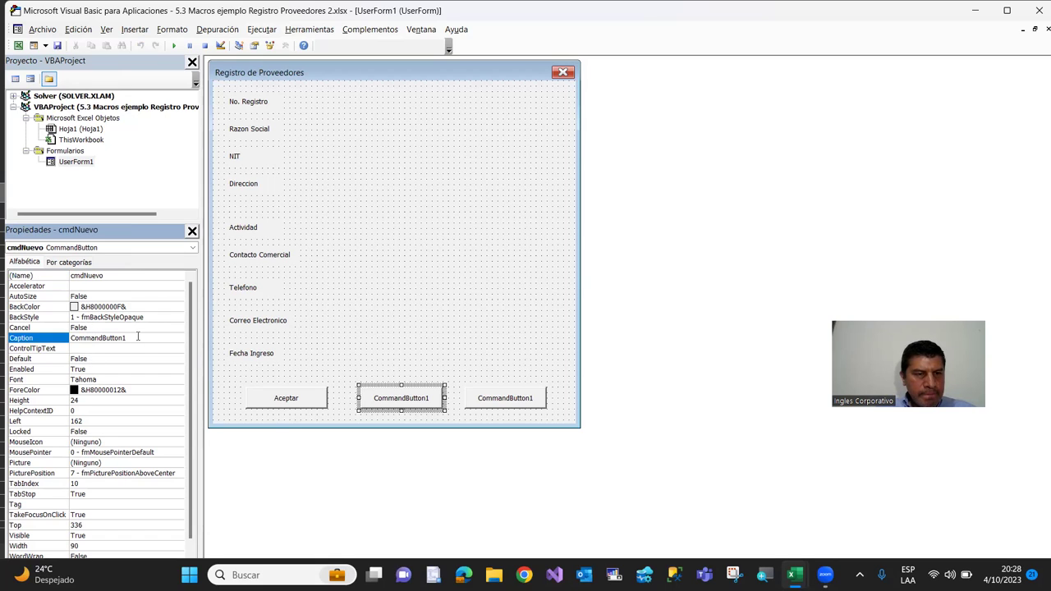
double_click(137, 337)
text(Nuevo)
key(Return)
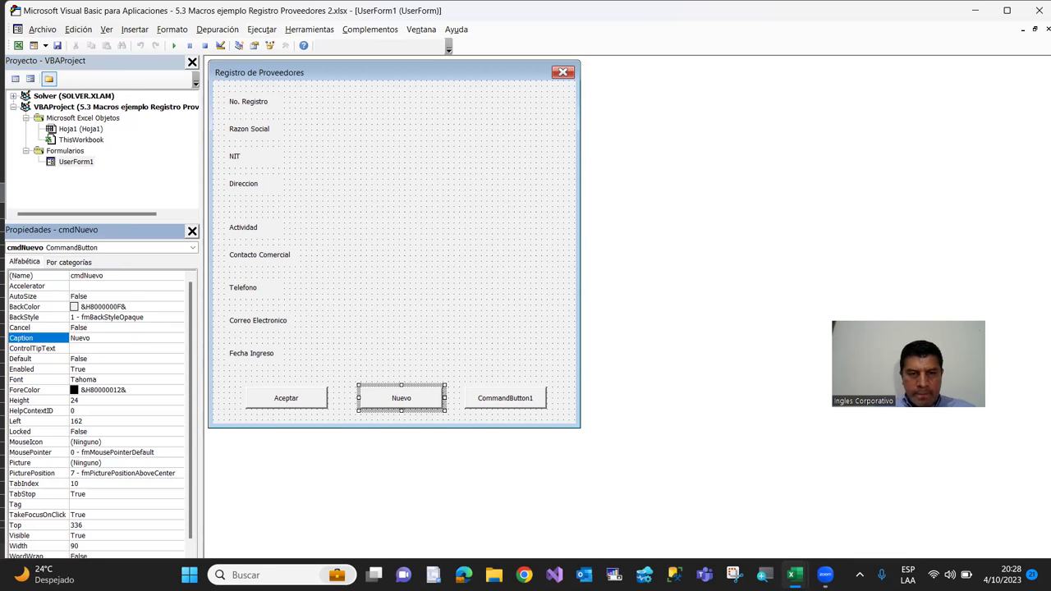
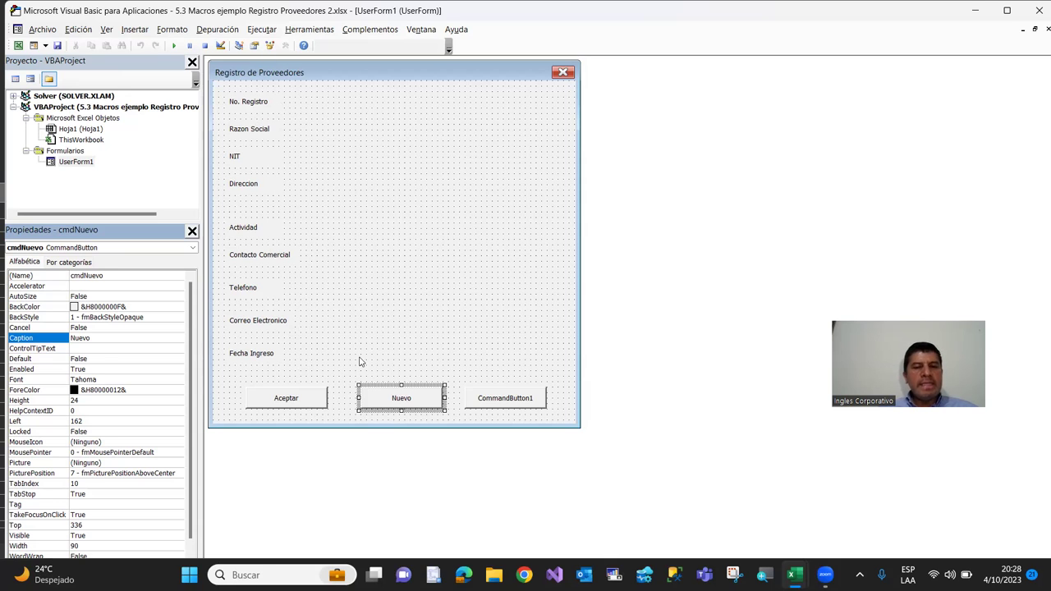
Rename the form's third button to cmdCancelar and change its caption to Cancelar
click(498, 403)
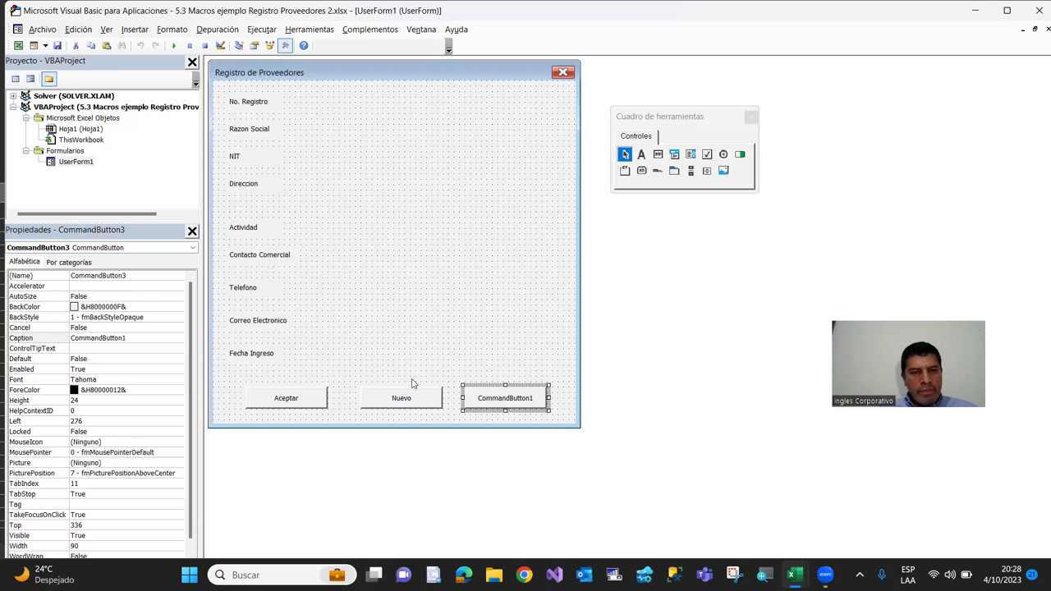
double_click(129, 276)
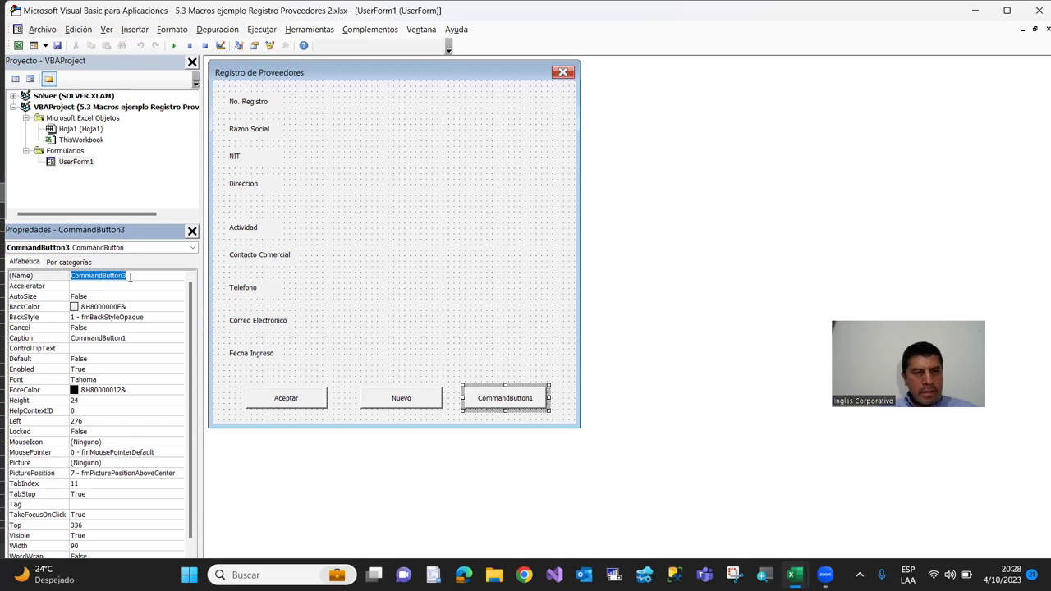
text(cmdCancelar)
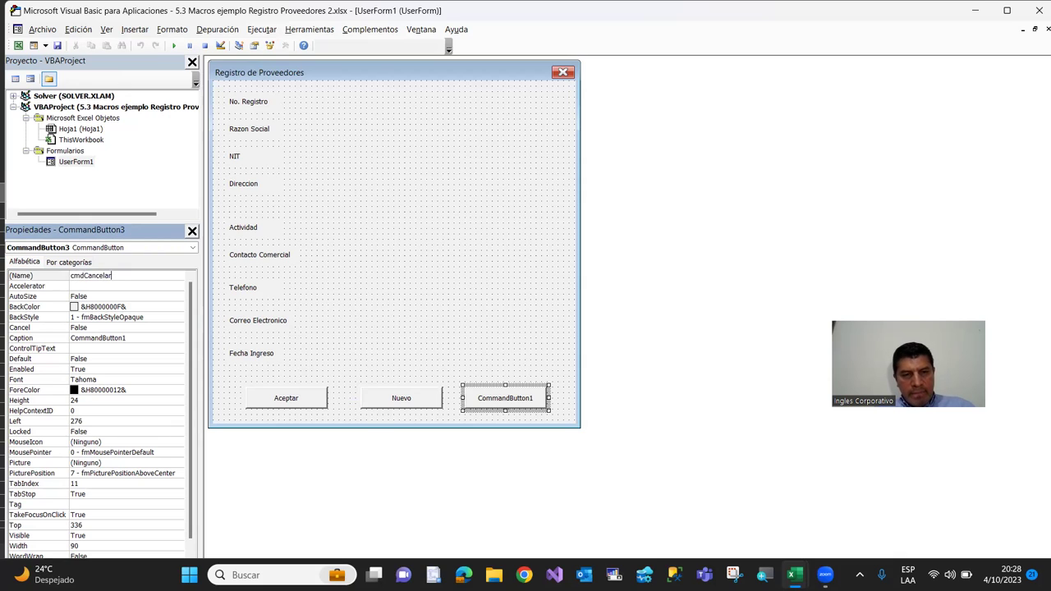
key(Return)
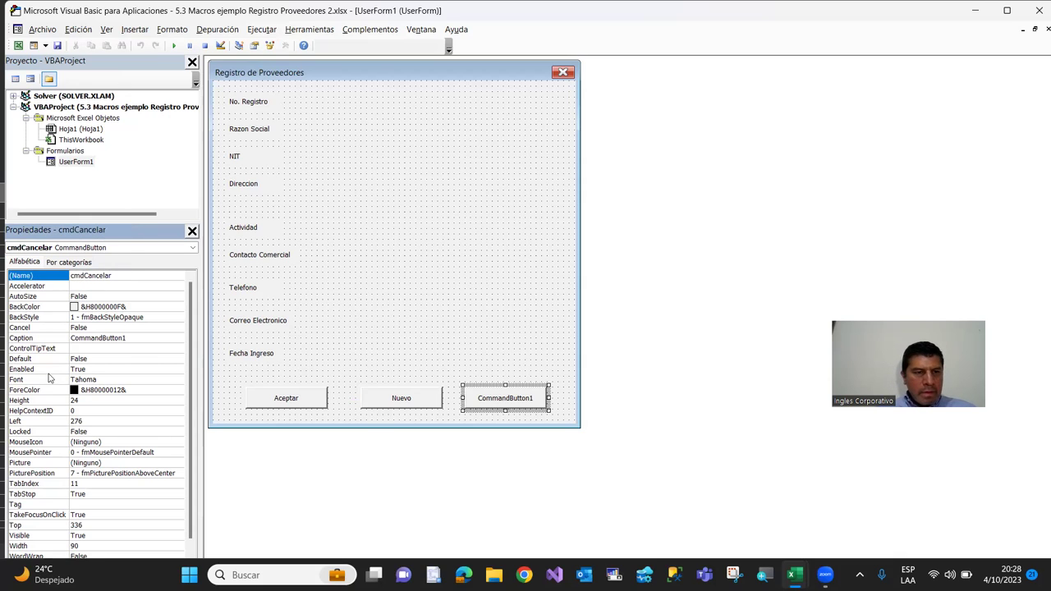
double_click(140, 337)
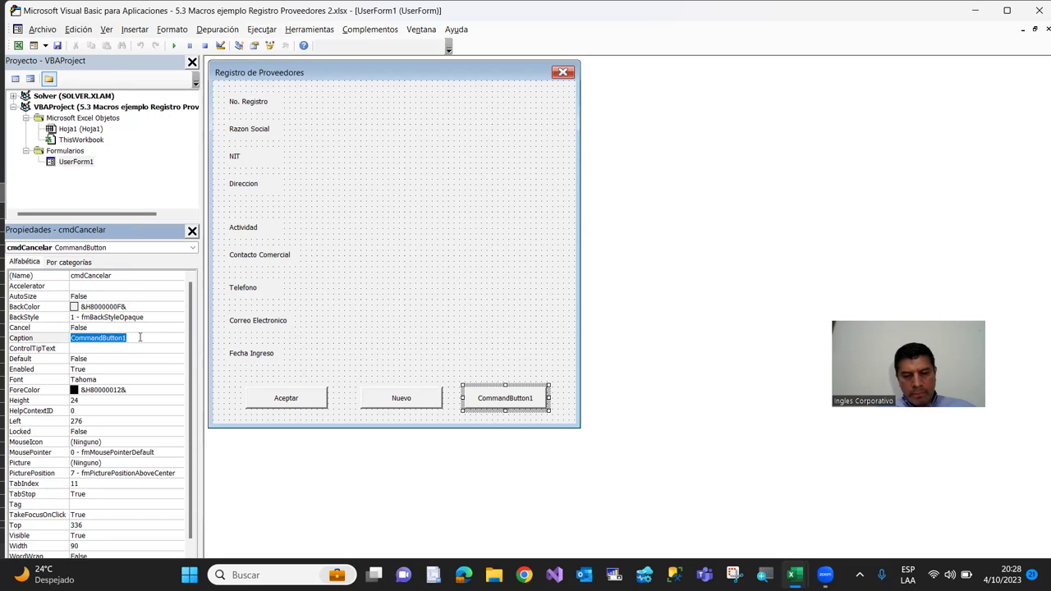
text(Cancelar)
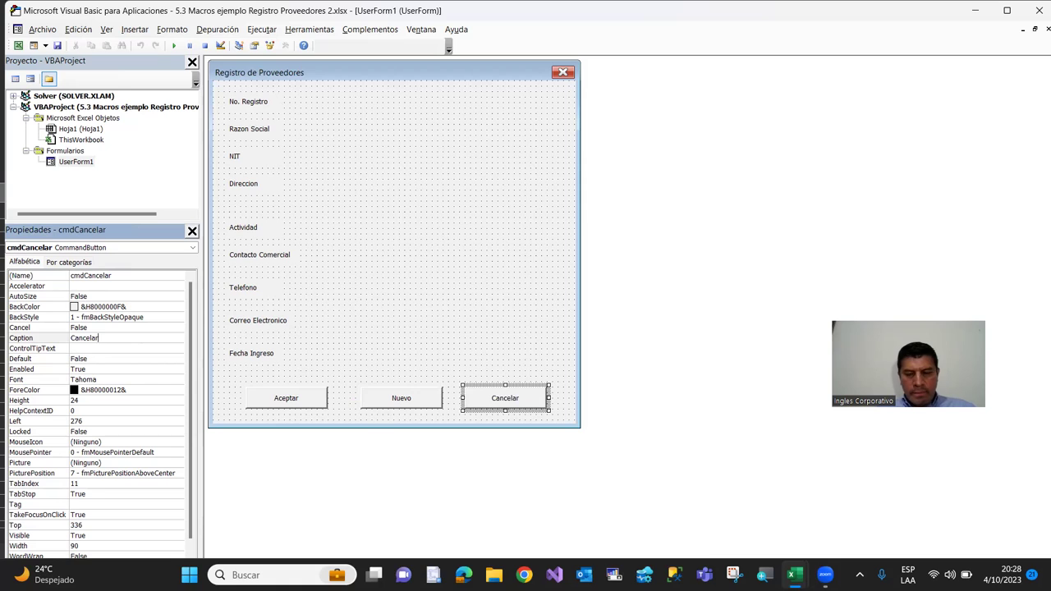
key(Return)
click(563, 310)
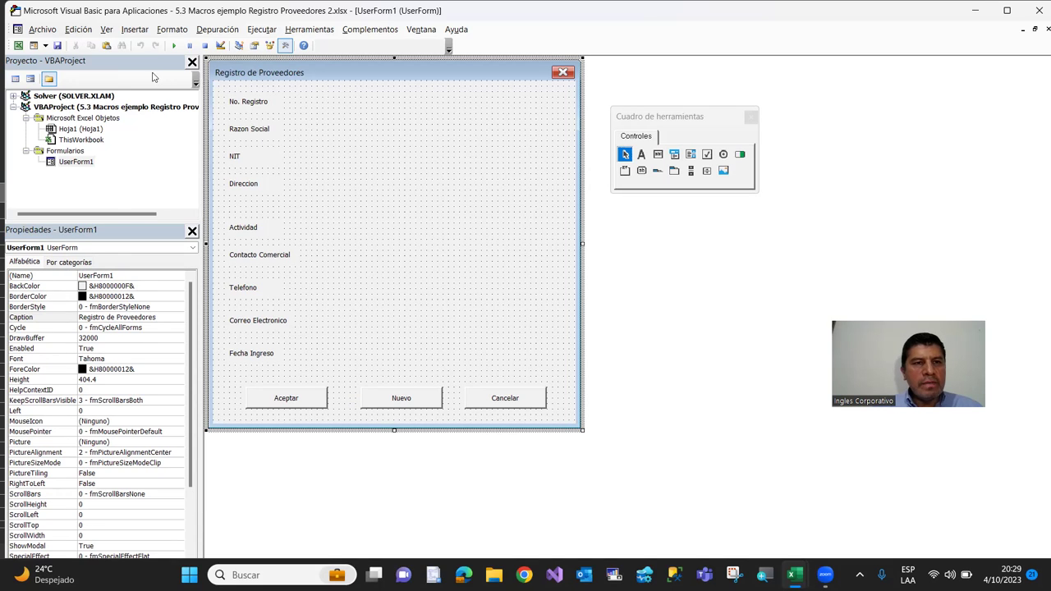
click(173, 45)
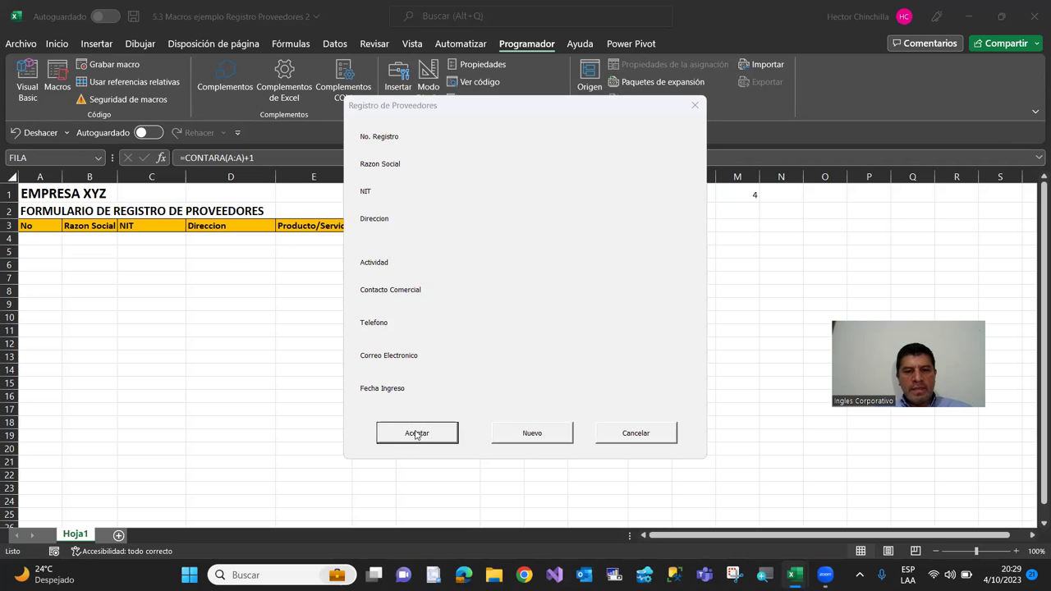
click(510, 444)
click(657, 440)
click(422, 436)
click(553, 440)
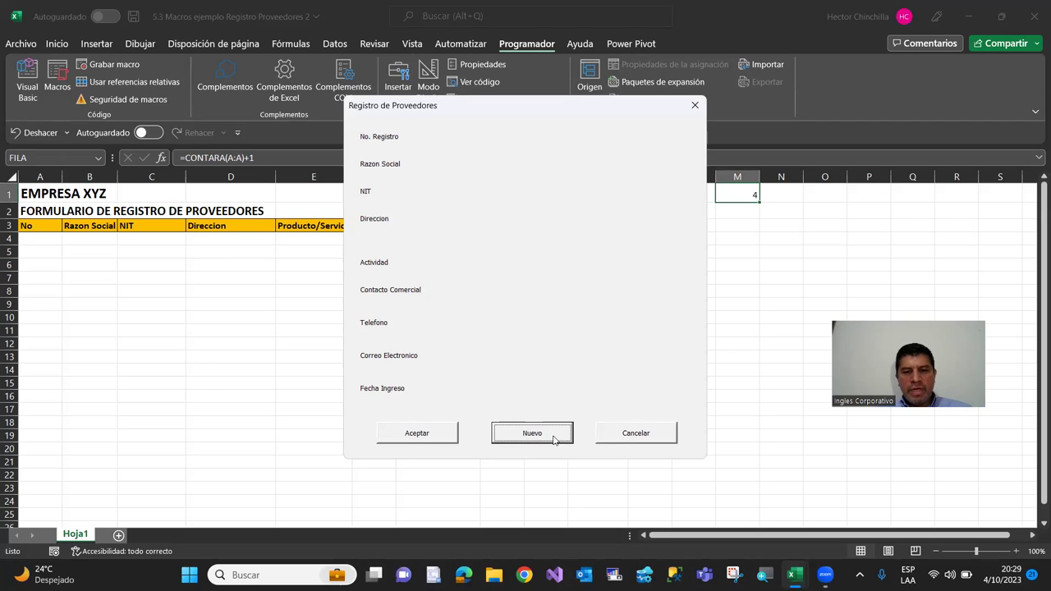
click(610, 440)
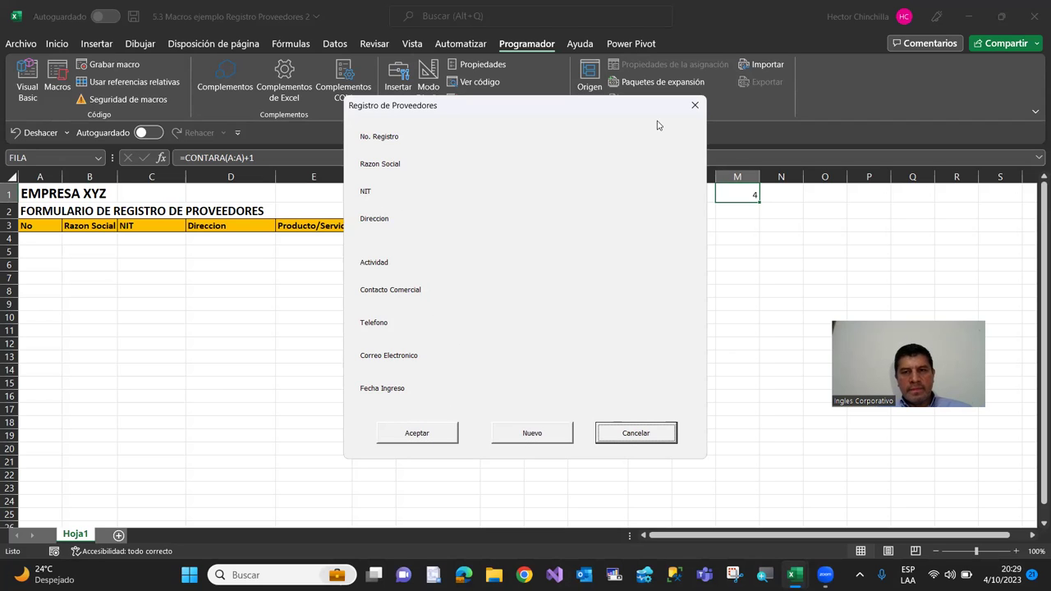
click(695, 105)
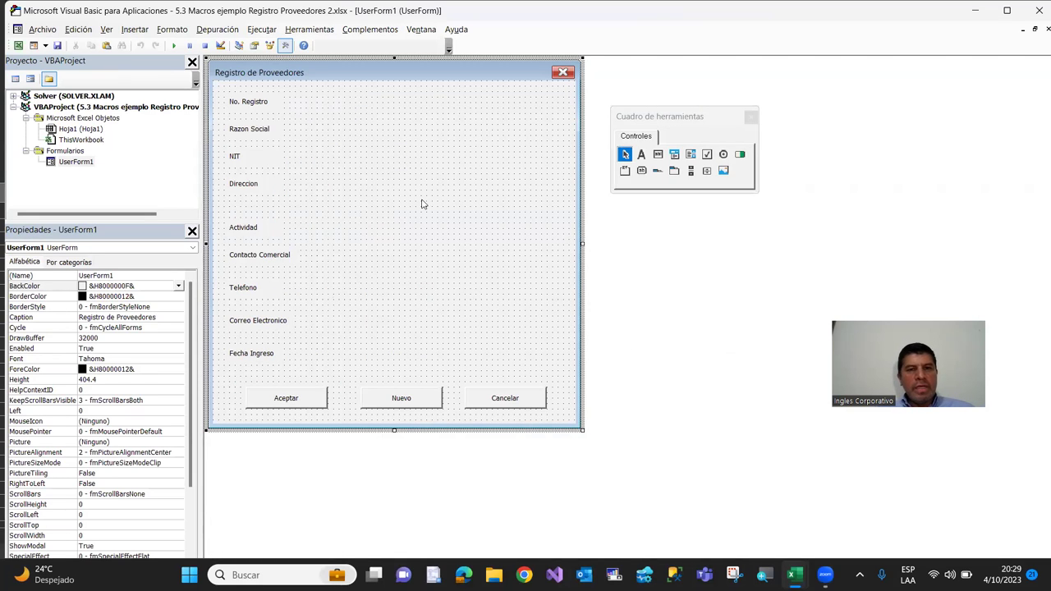
Draw a textbox beside the No. Registro label and name it txtRegistro
click(658, 155)
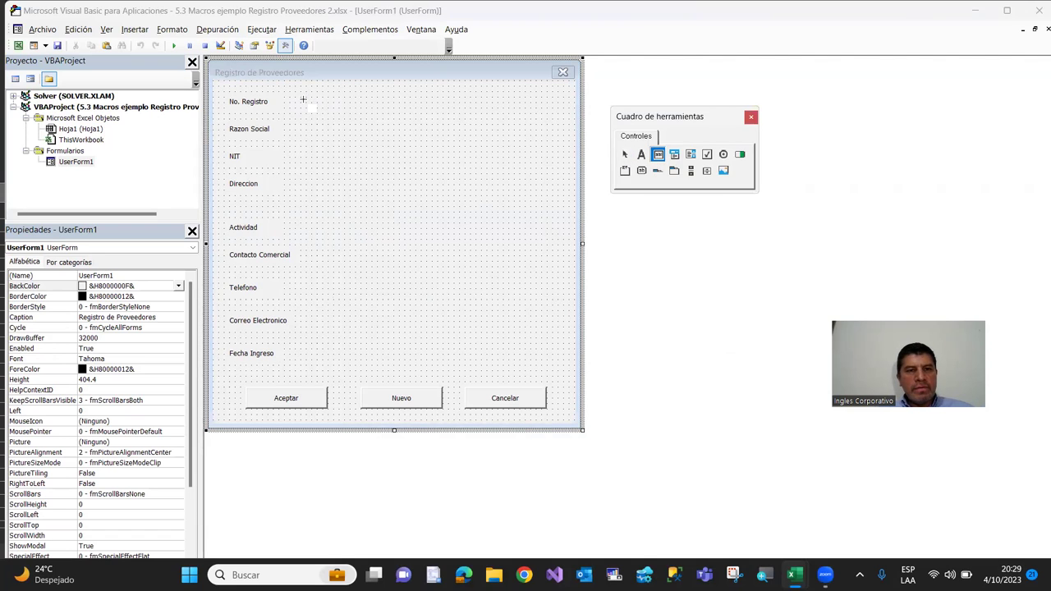
drag(315, 98, 374, 115)
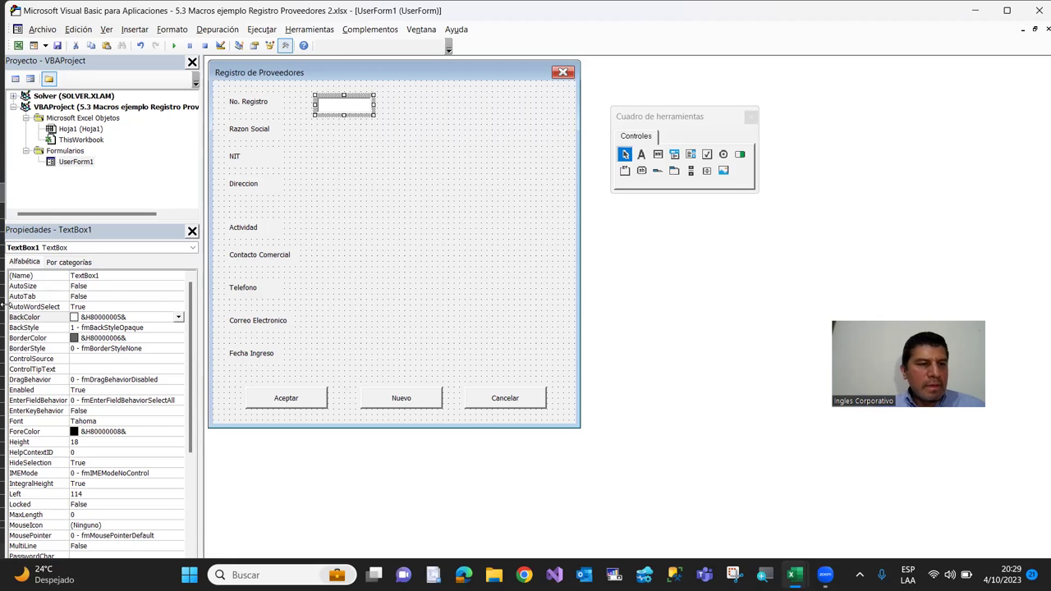
click(103, 276)
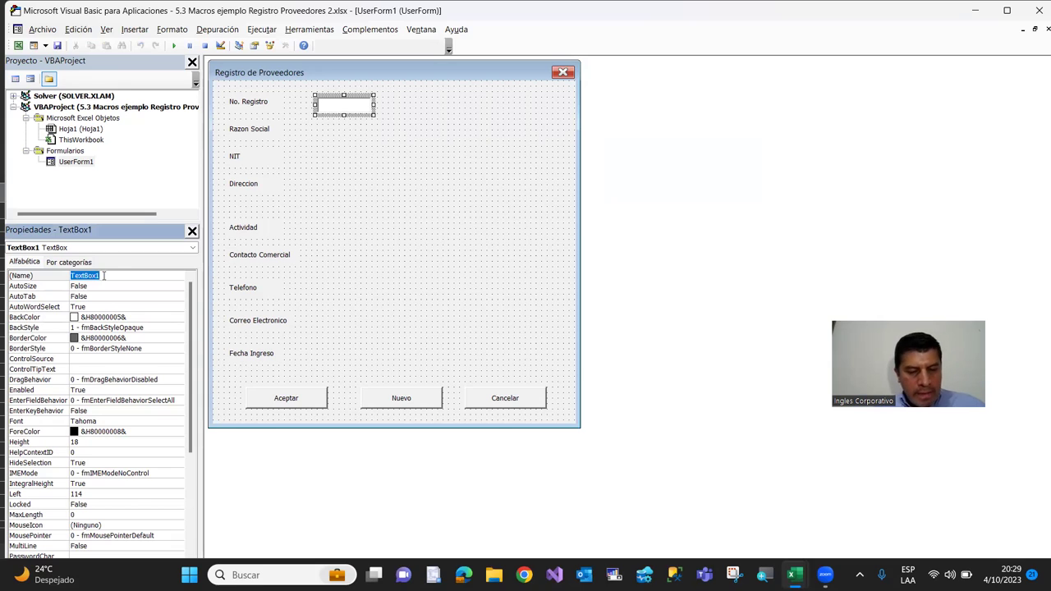
text(txtRegistro)
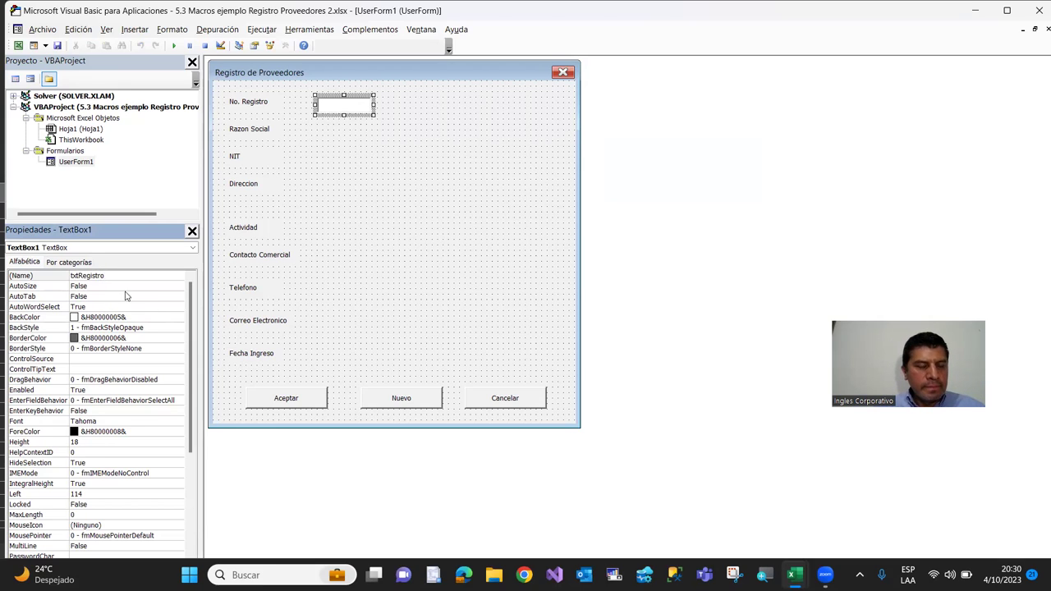
key(Return)
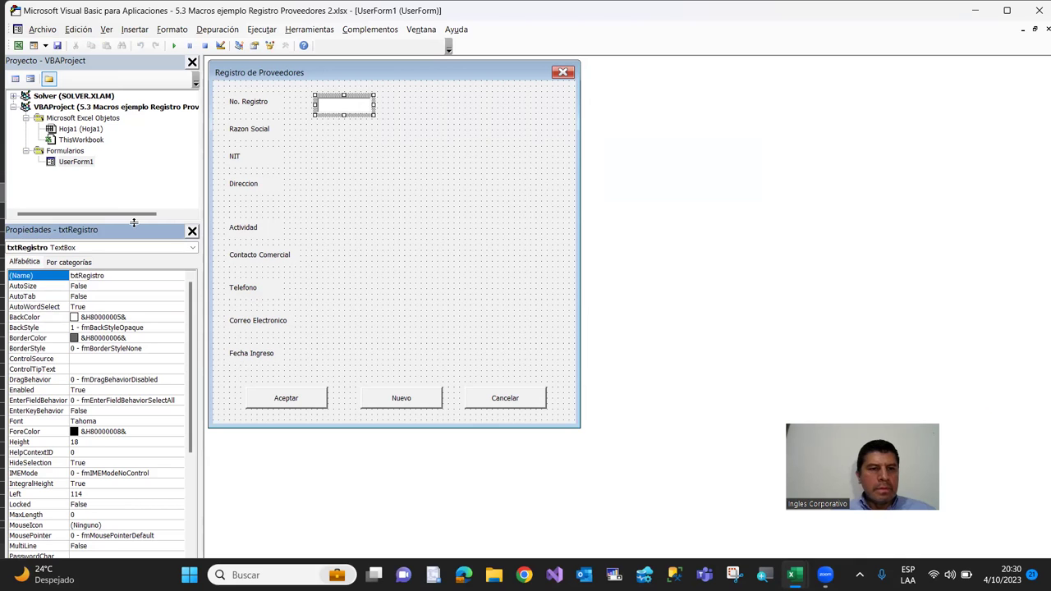
Draw a wide textbox beside the Razon Social label and name it txtRazonSocial
click(192, 230)
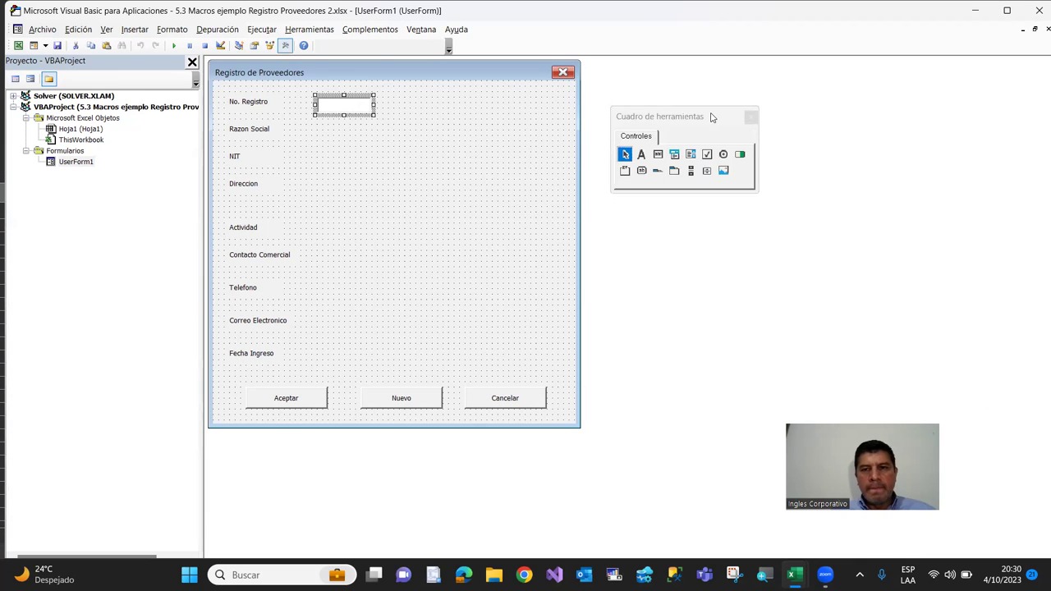
click(716, 128)
drag(716, 129, 729, 154)
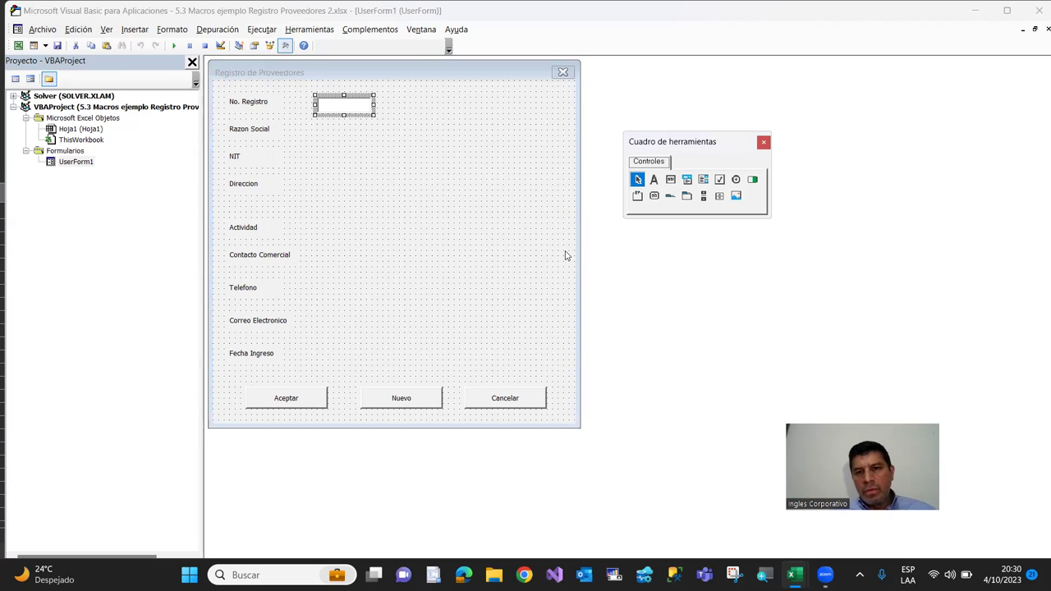
click(671, 179)
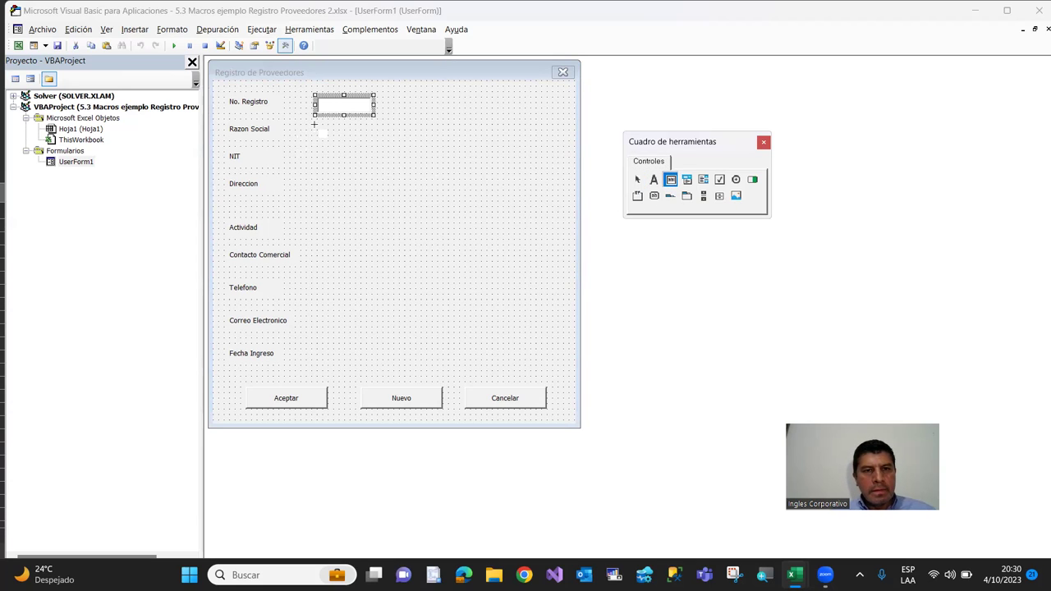
drag(313, 124, 417, 142)
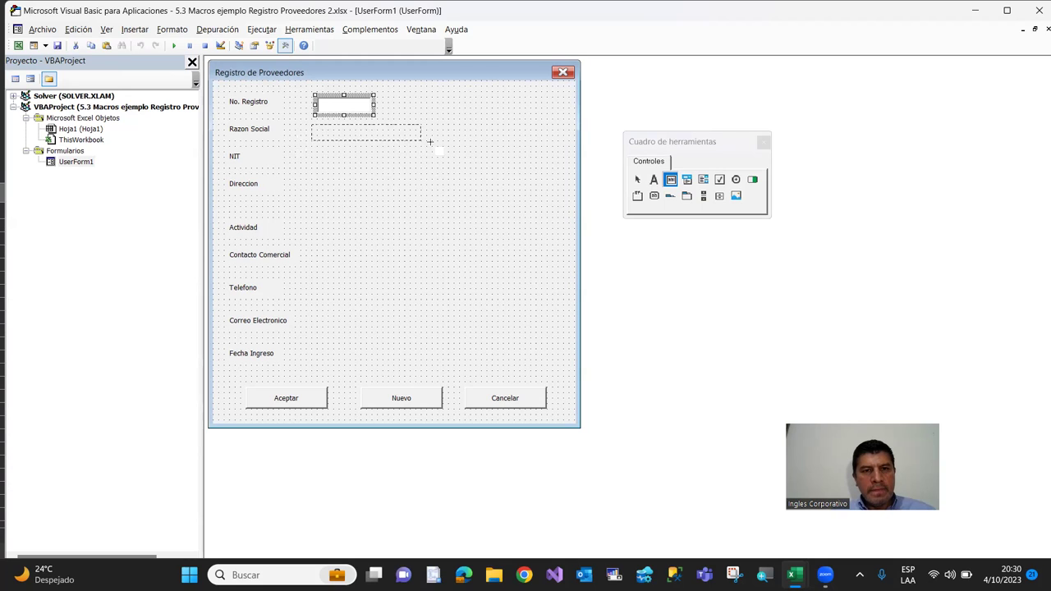
drag(432, 141, 434, 142)
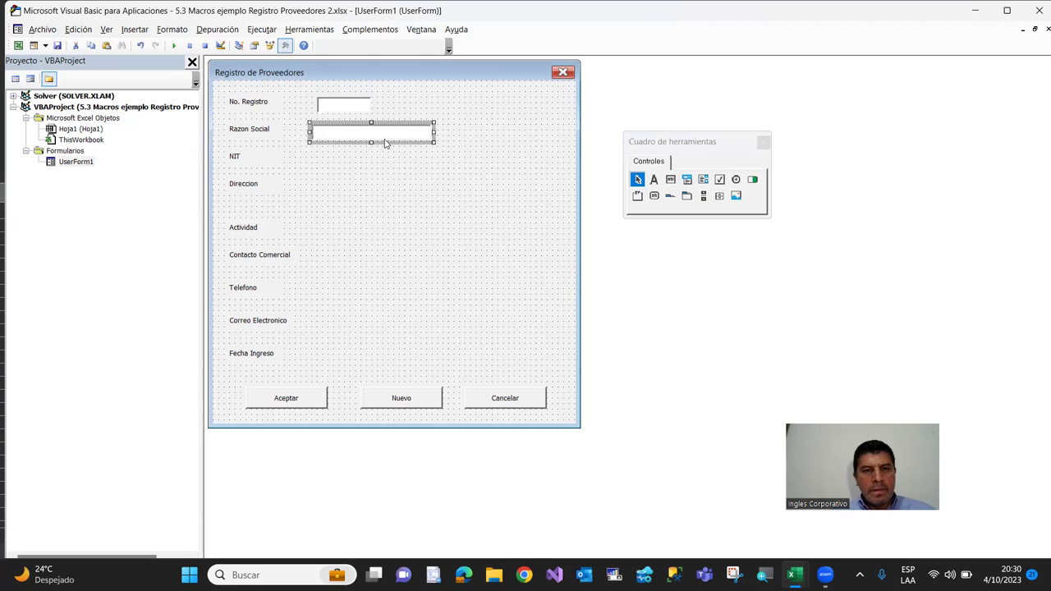
click(255, 46)
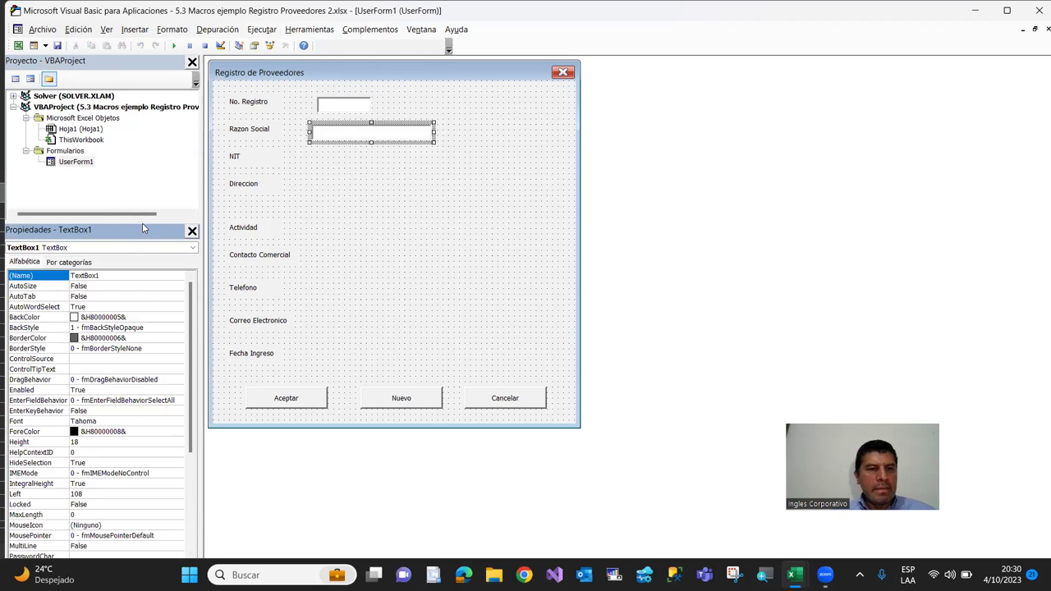
drag(144, 231, 128, 243)
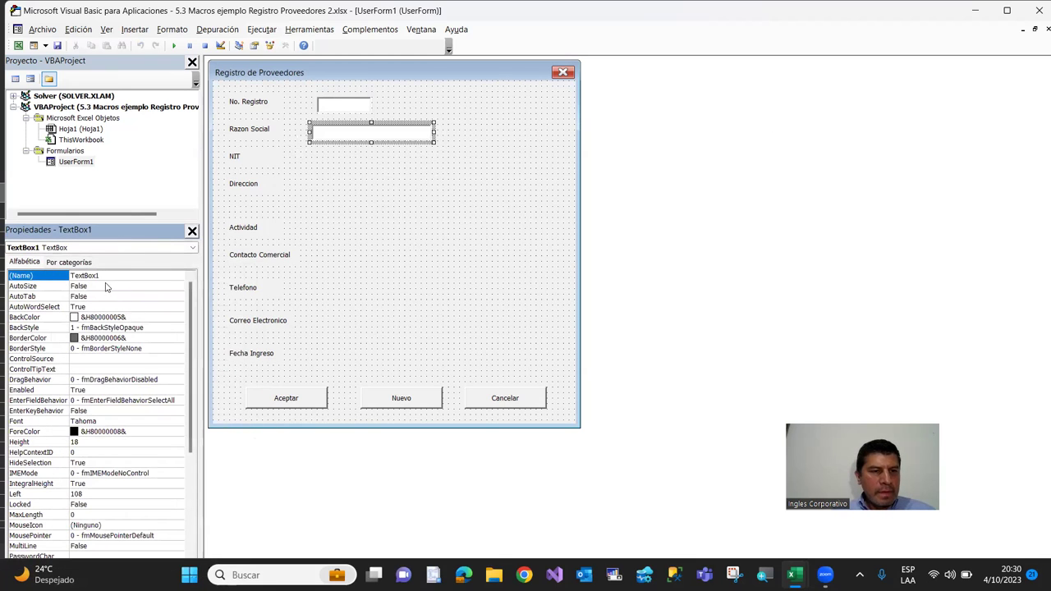
double_click(105, 276)
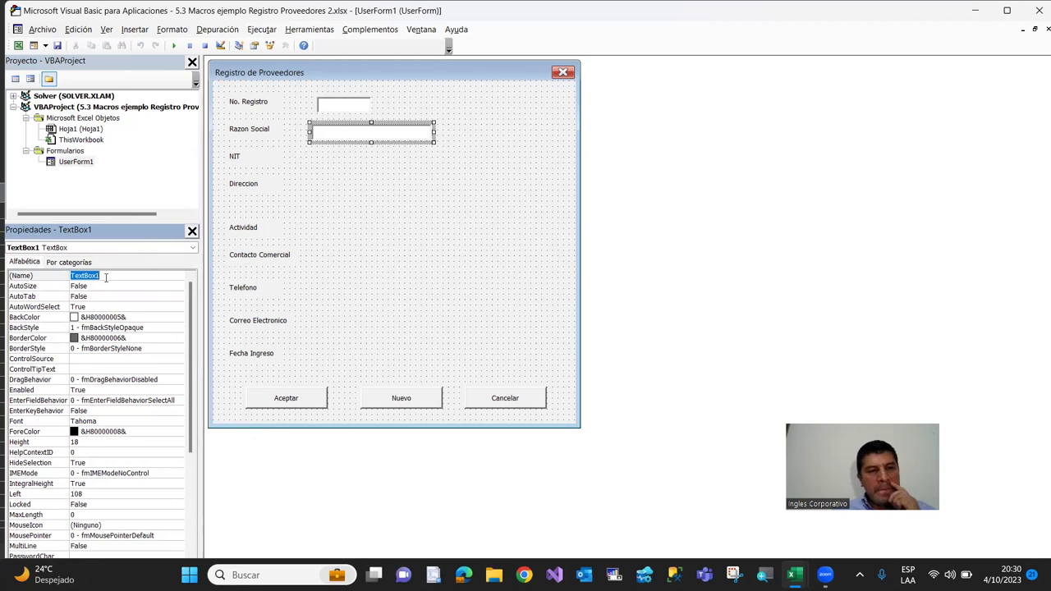
text(txt)
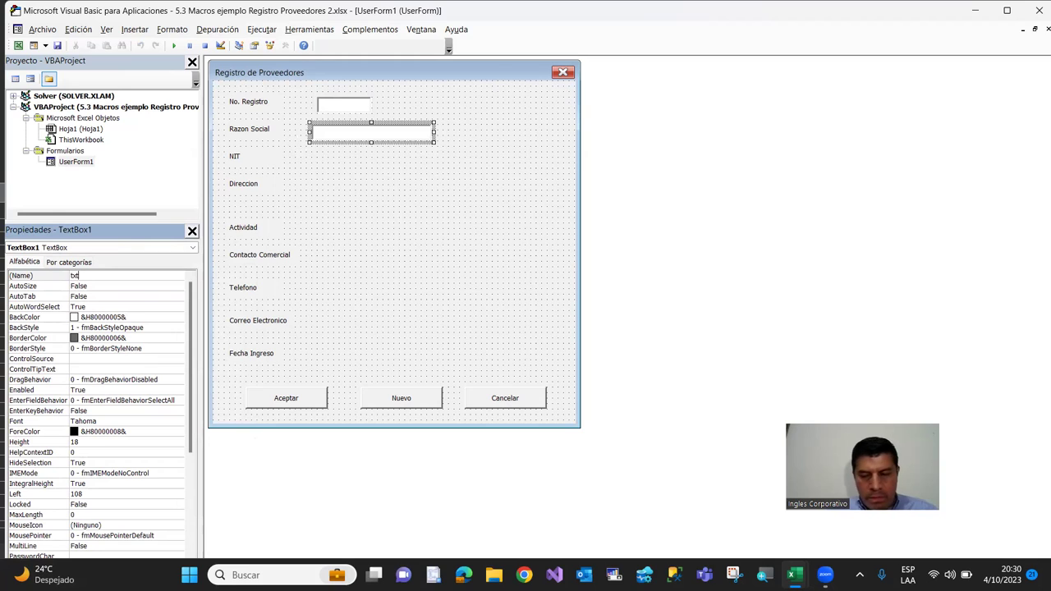
text(Razo)
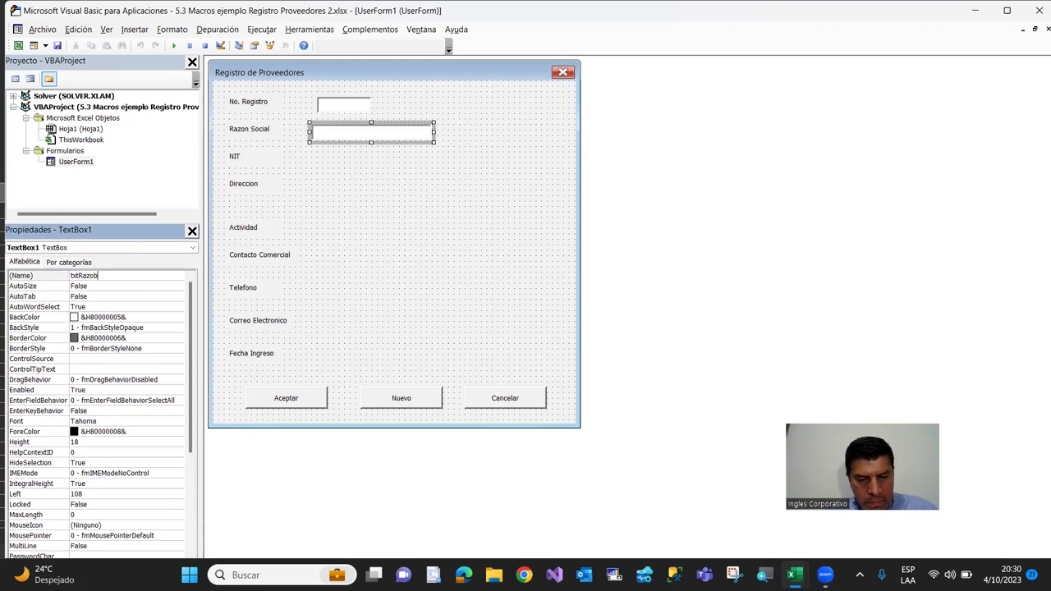
text(nSocial)
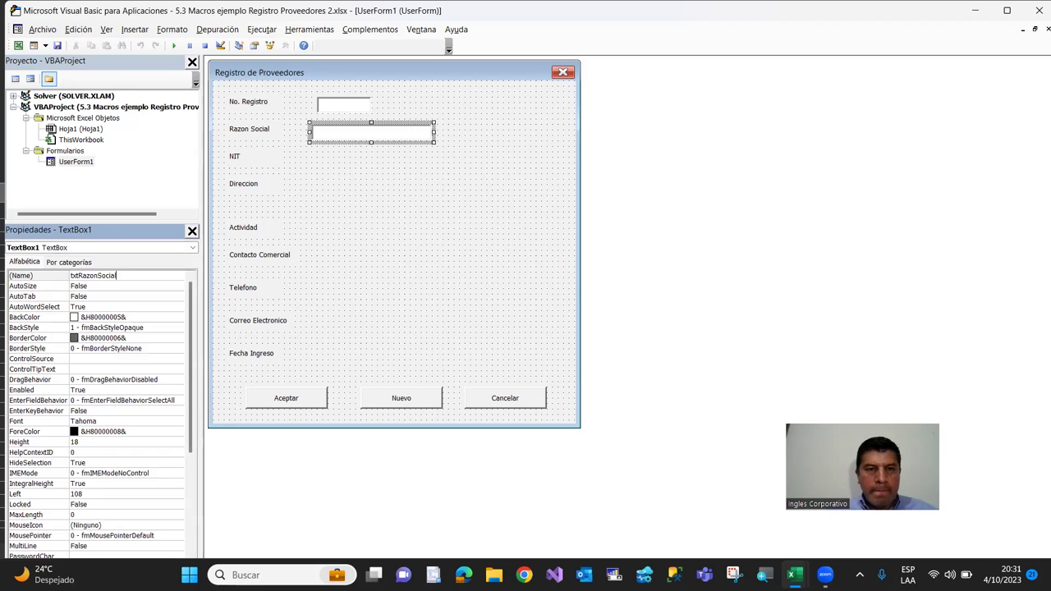
key(Return)
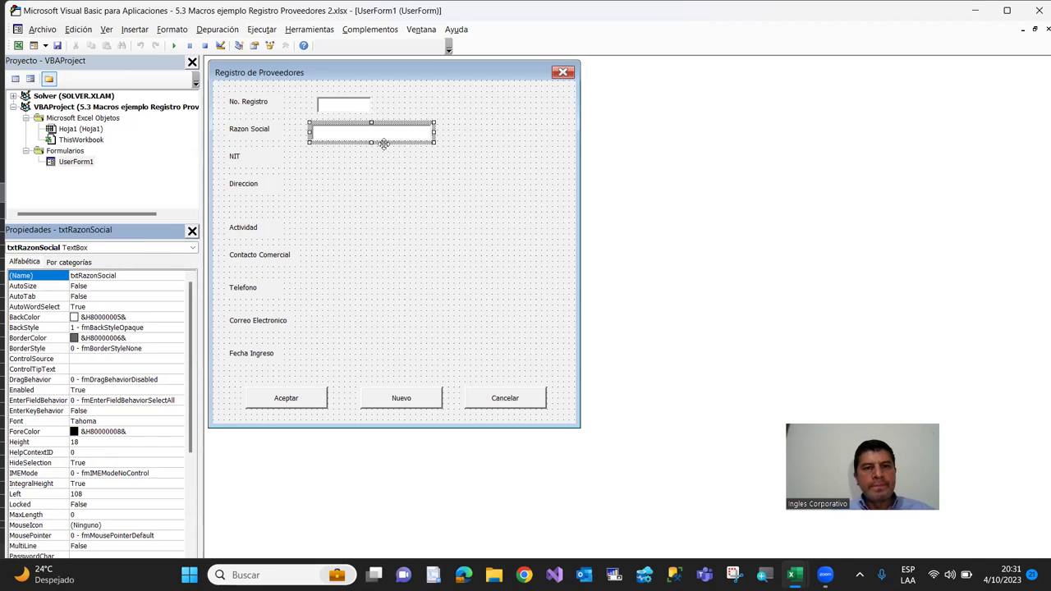
Nudge txtRazonSocial slightly lower so it lines up with its label
click(384, 144)
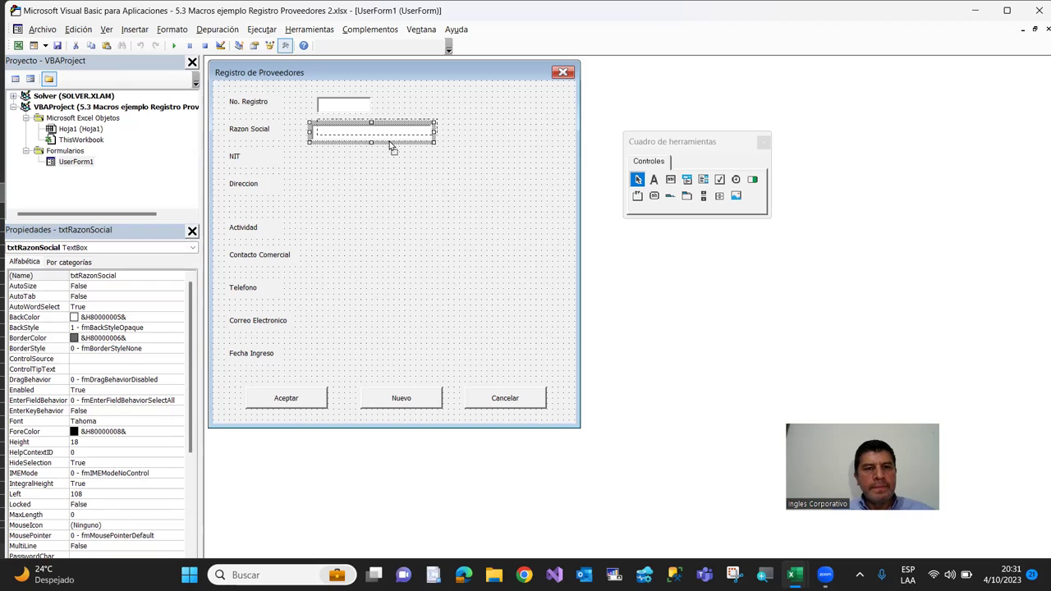
drag(393, 144, 398, 139)
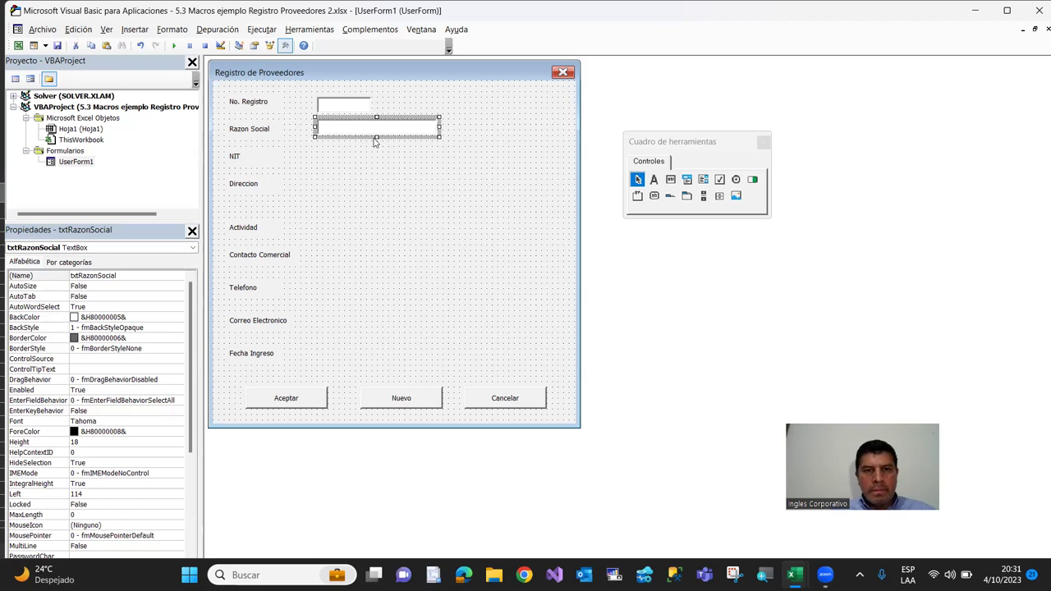
click(376, 137)
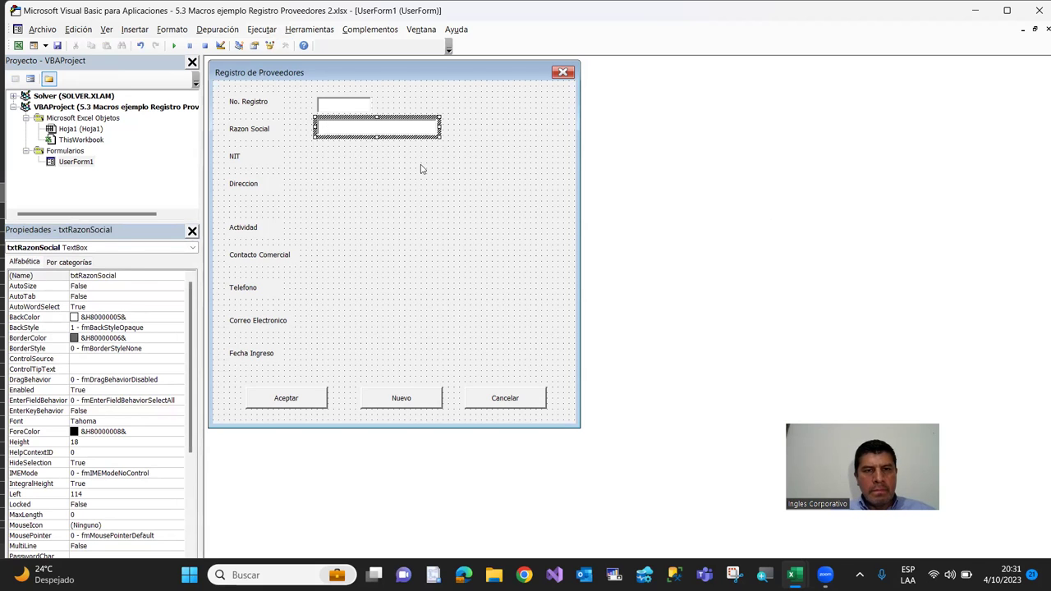
click(419, 167)
click(390, 134)
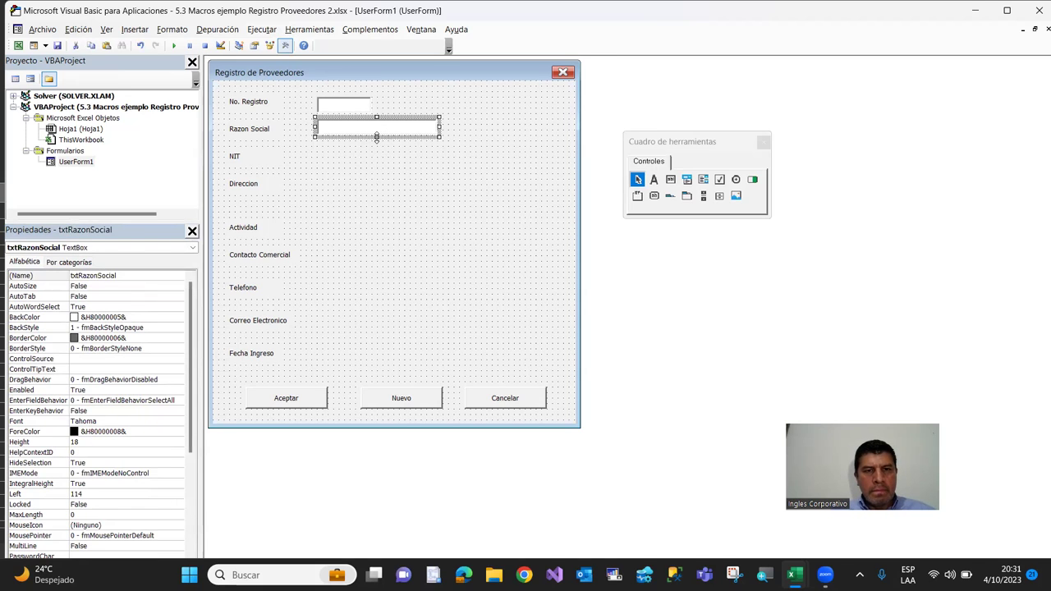
drag(390, 140, 394, 150)
Draw a slightly taller textbox beside the NIT label and name it txtNit
click(487, 256)
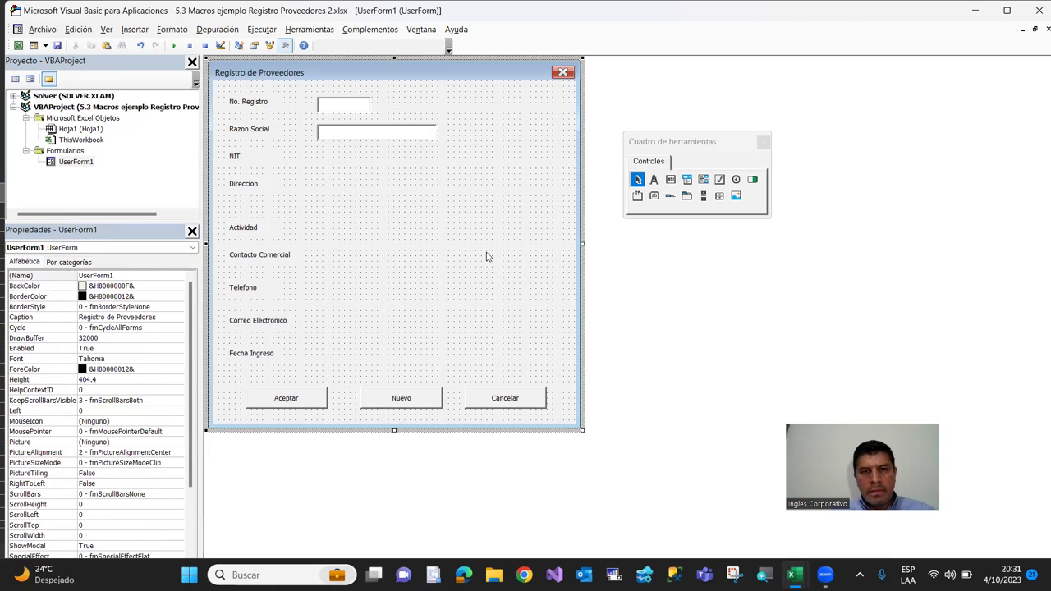
click(671, 180)
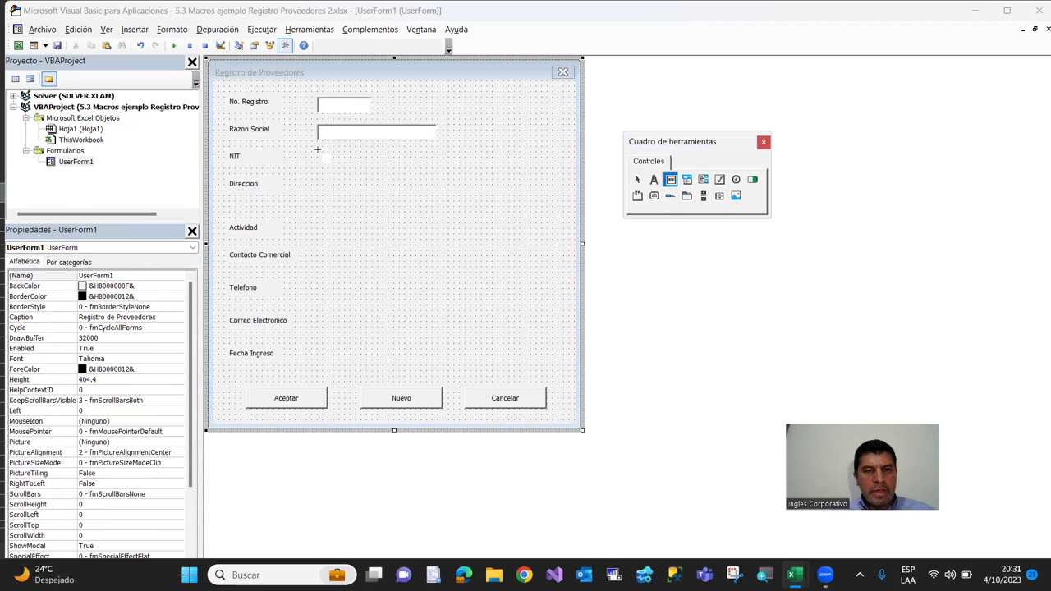
drag(319, 150, 398, 162)
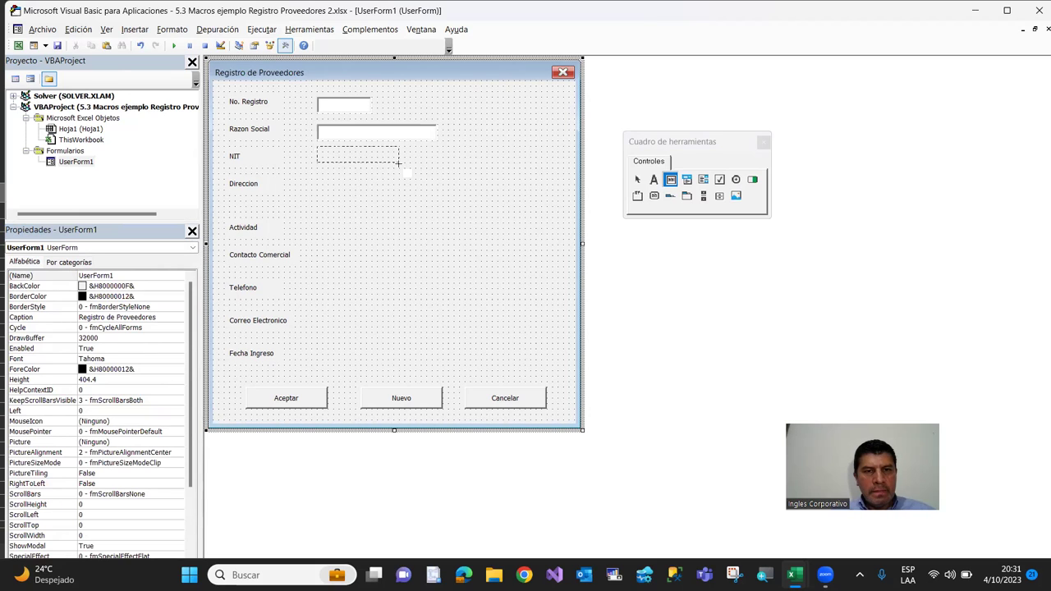
drag(399, 164, 399, 167)
drag(399, 163, 400, 163)
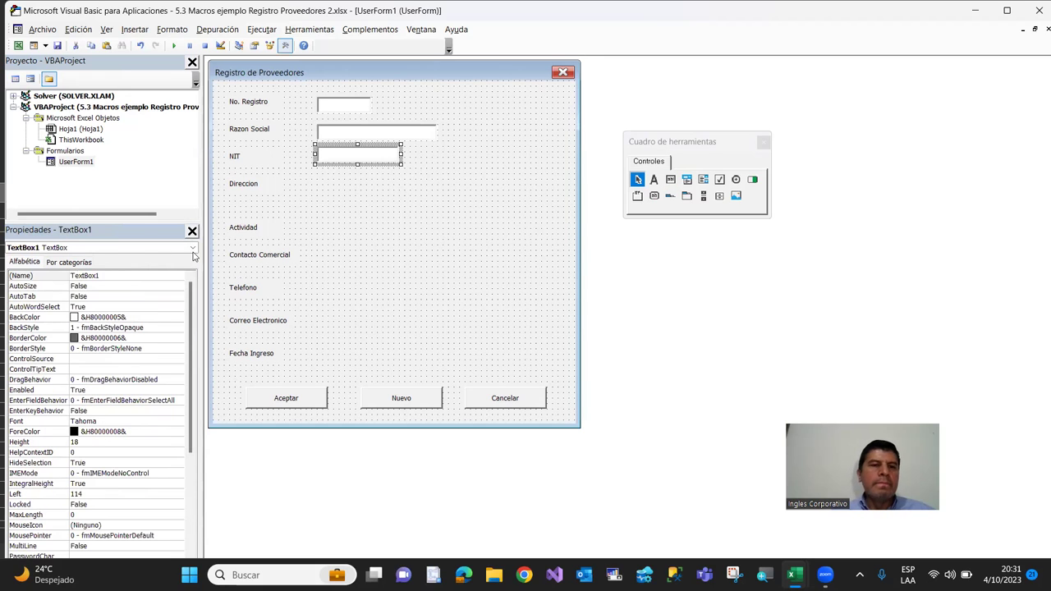
double_click(115, 275)
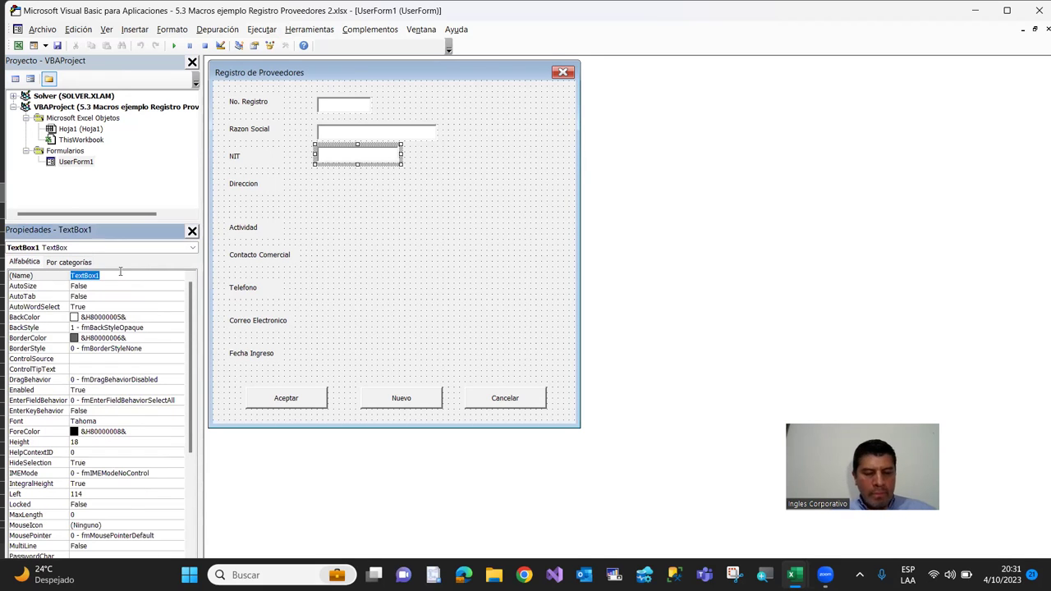
text(txtNit)
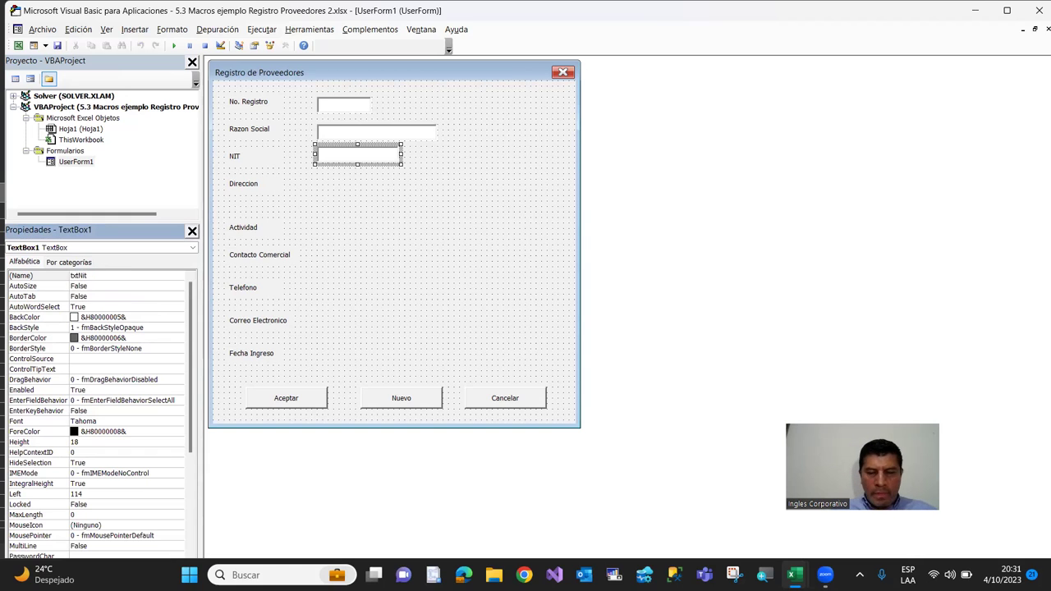
key(Return)
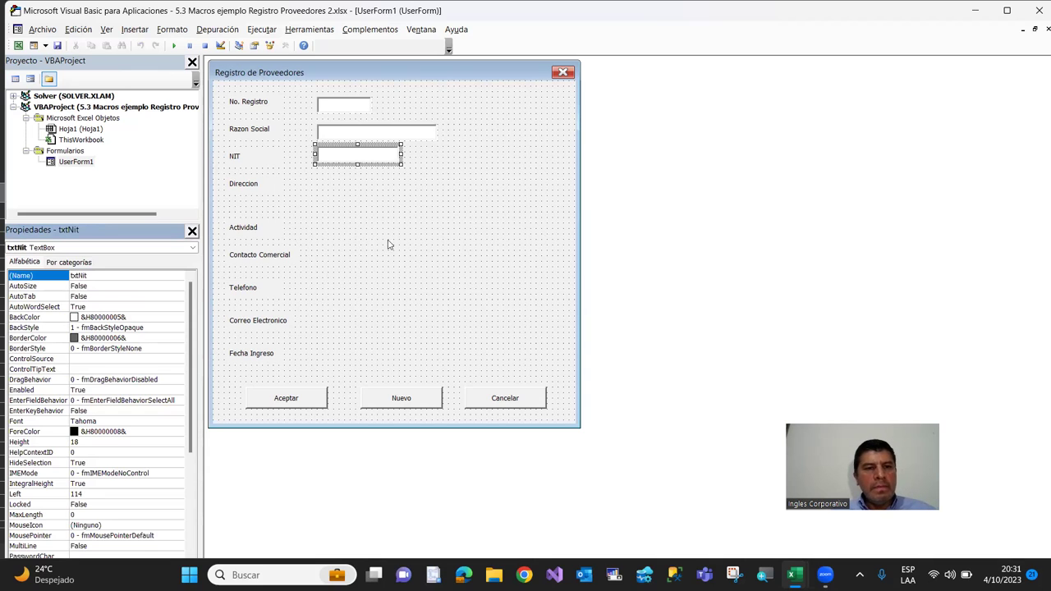
click(345, 161)
click(344, 158)
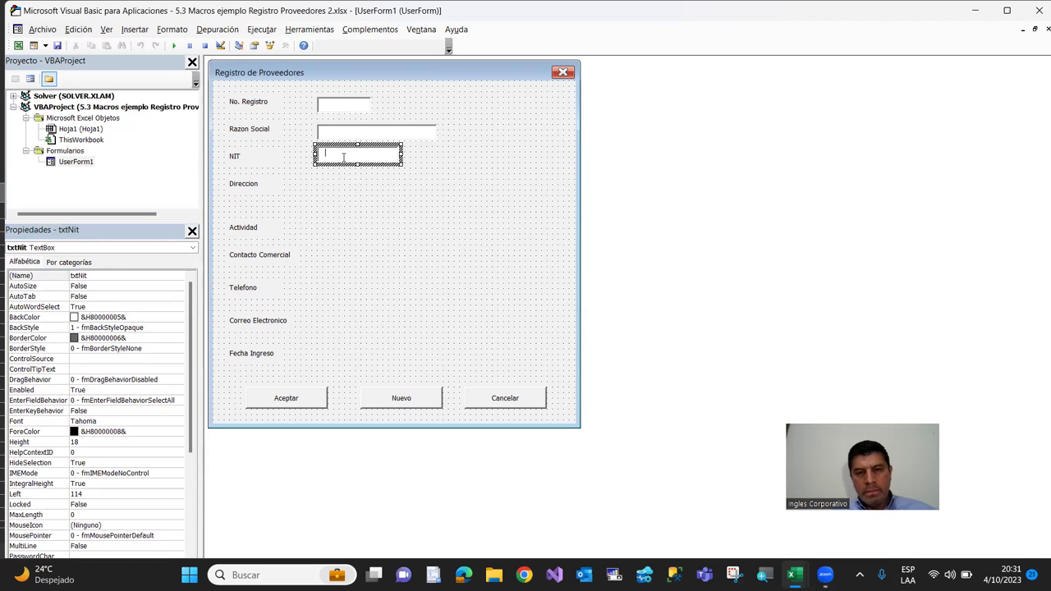
click(467, 164)
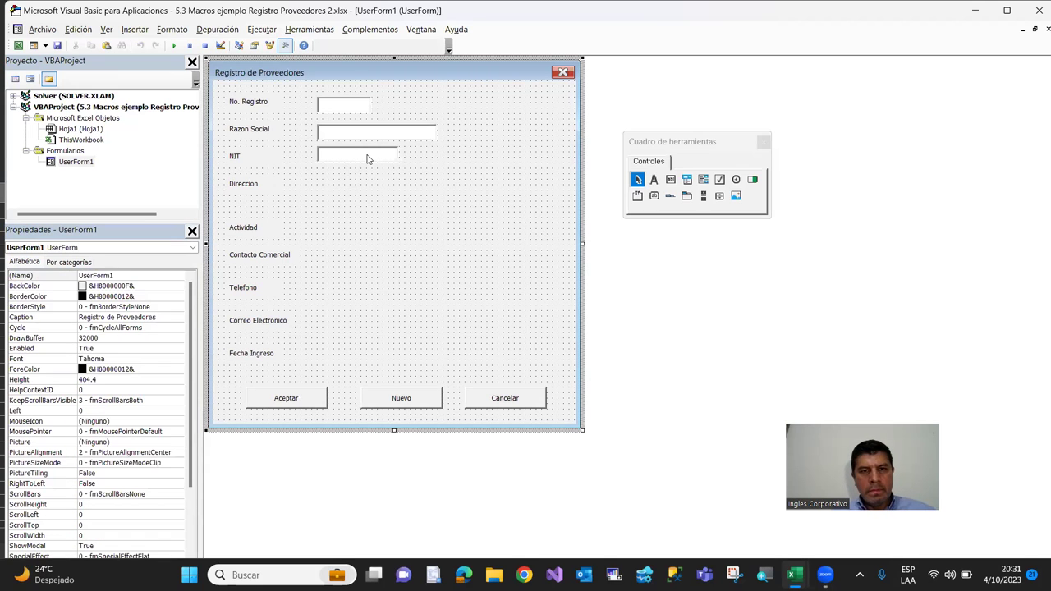
click(670, 182)
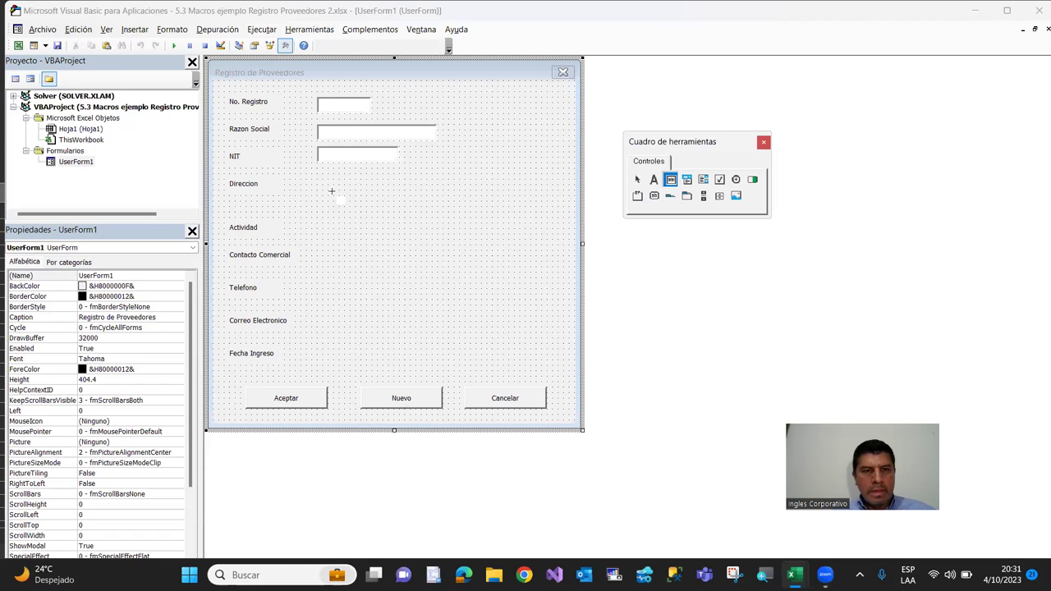
Draw a wide textbox beside the Direccion label and name it txtDireccion
drag(317, 175, 456, 192)
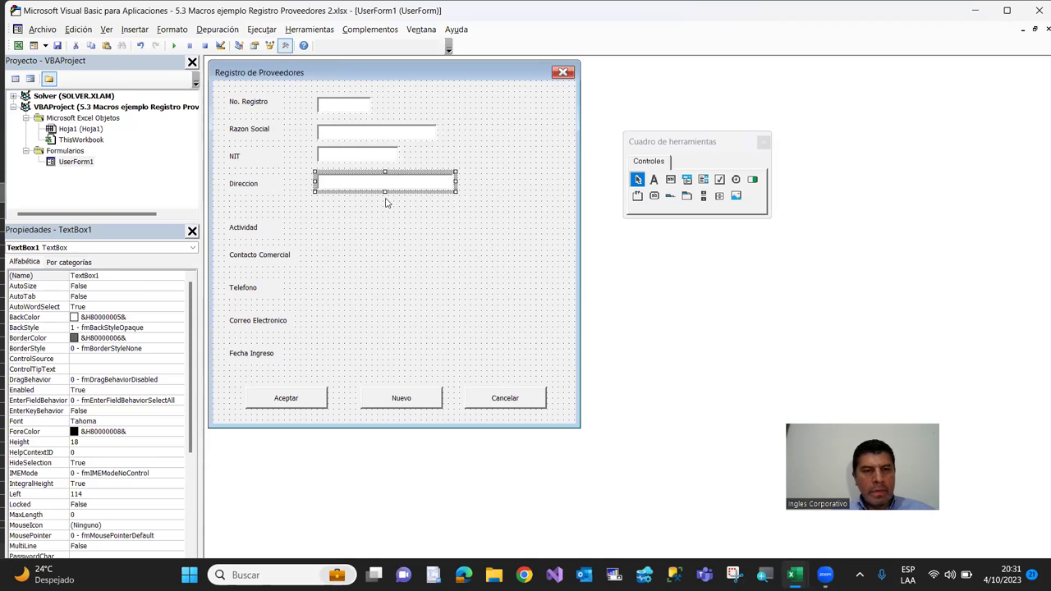
click(108, 276)
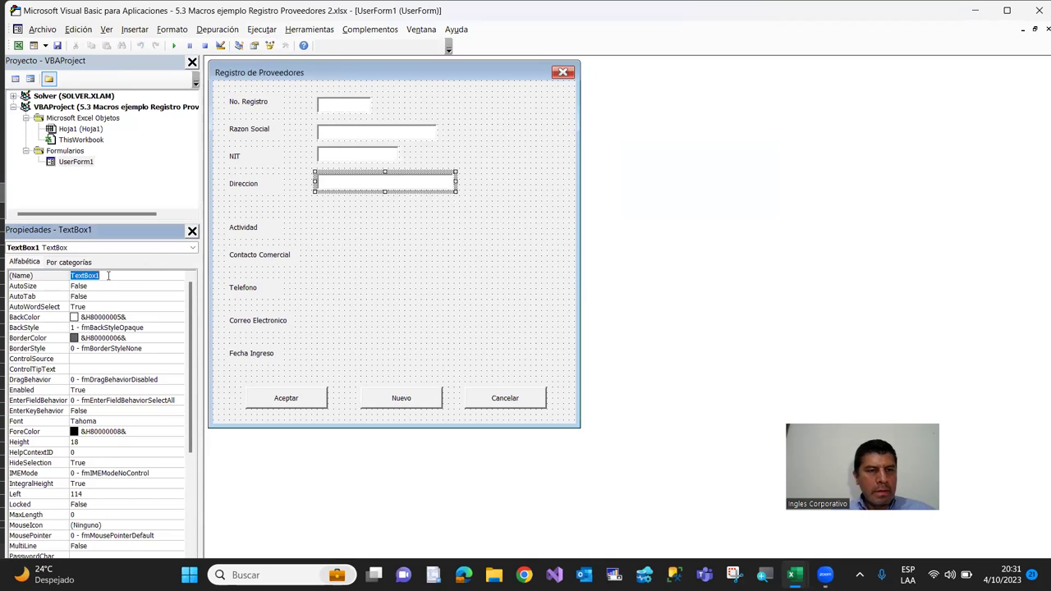
text(txt)
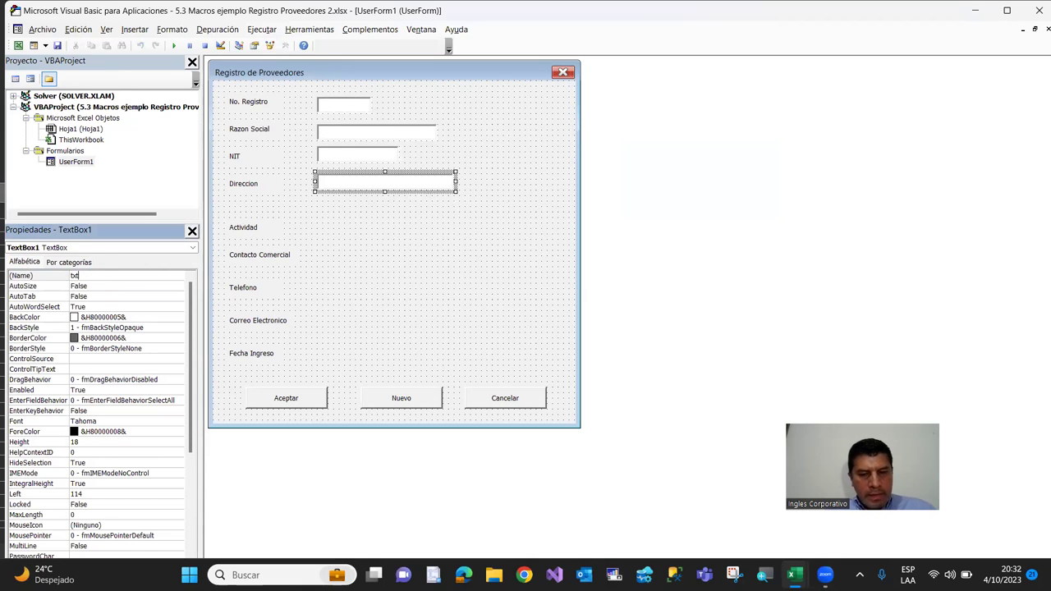
text(Direccion)
key(Return)
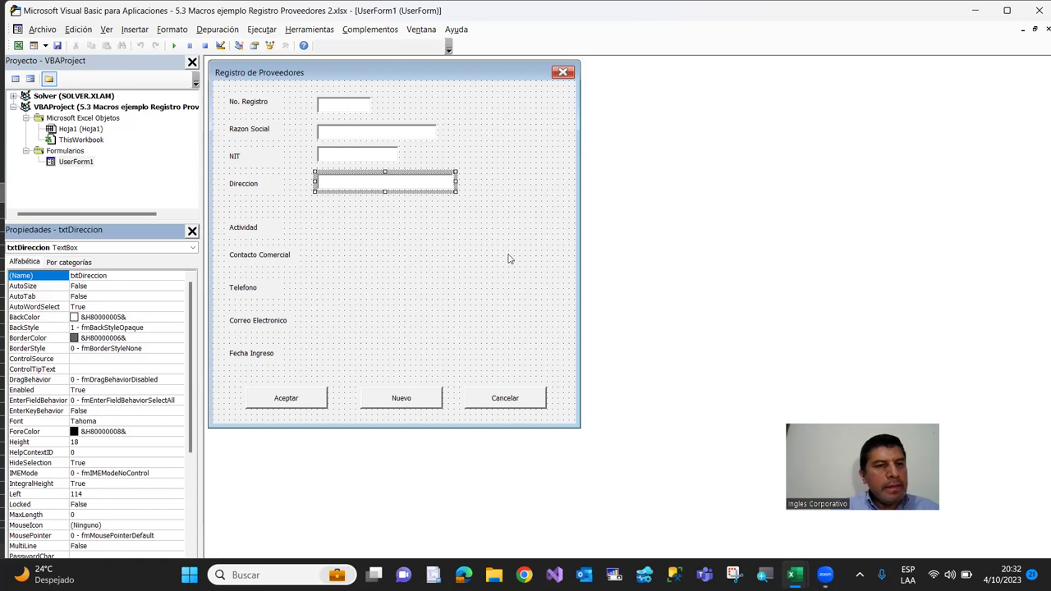
click(508, 259)
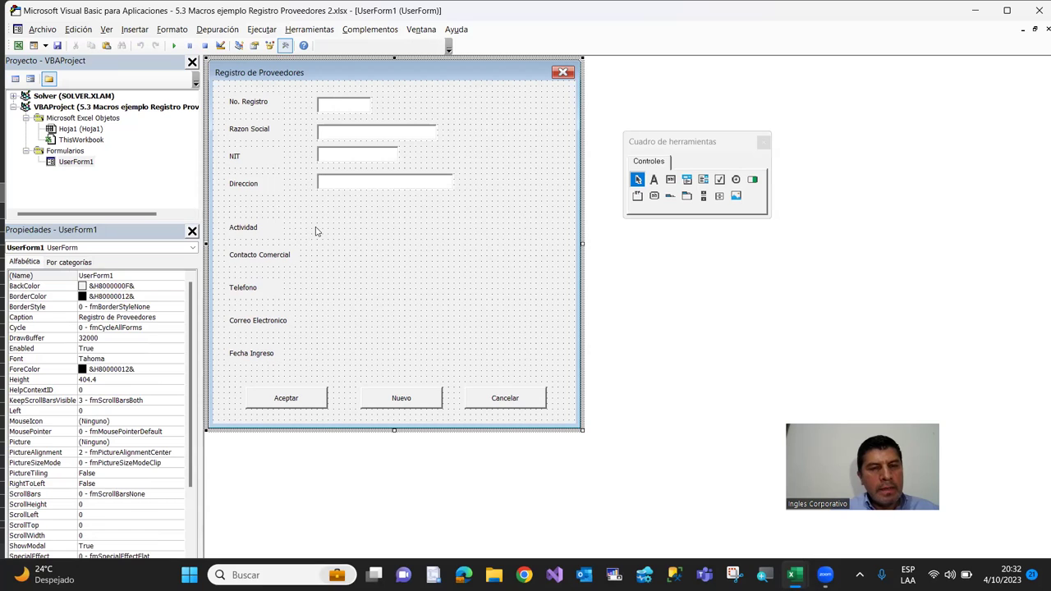
Draw a fifth textbox to the right of the Actividad label
click(670, 181)
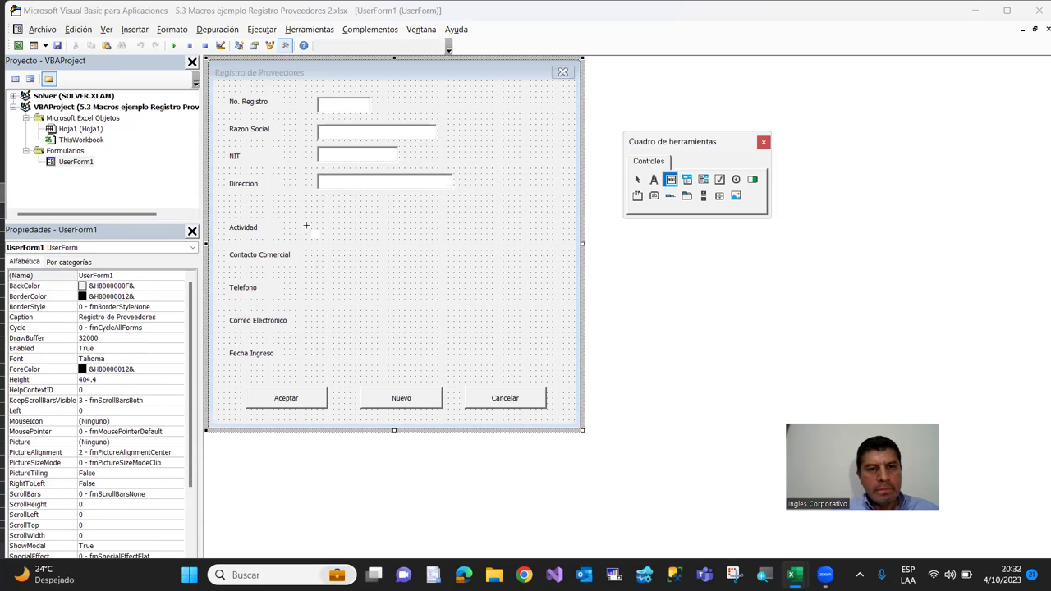
drag(318, 219, 440, 236)
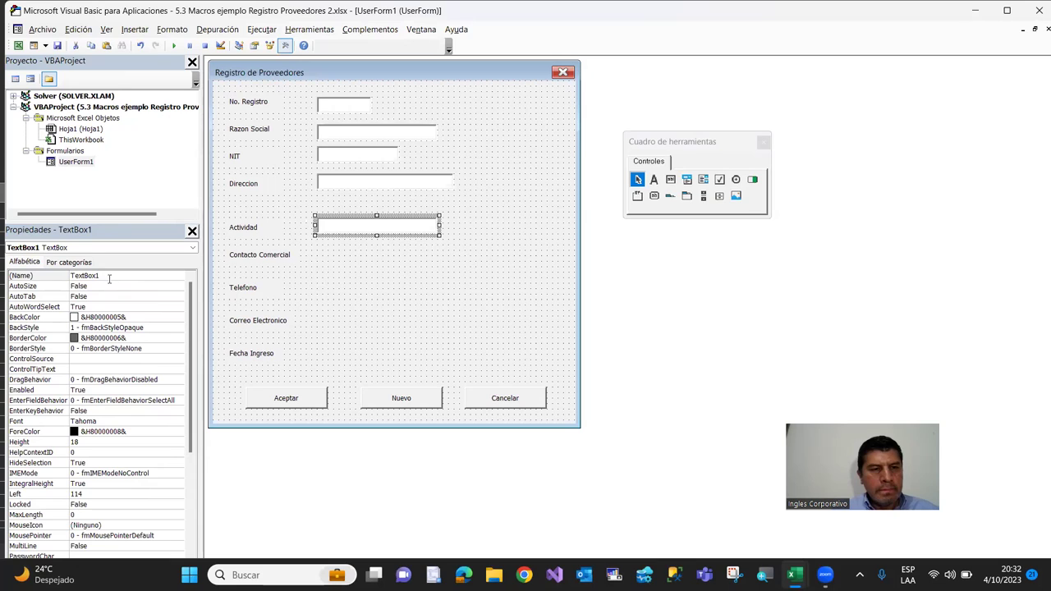
click(109, 277)
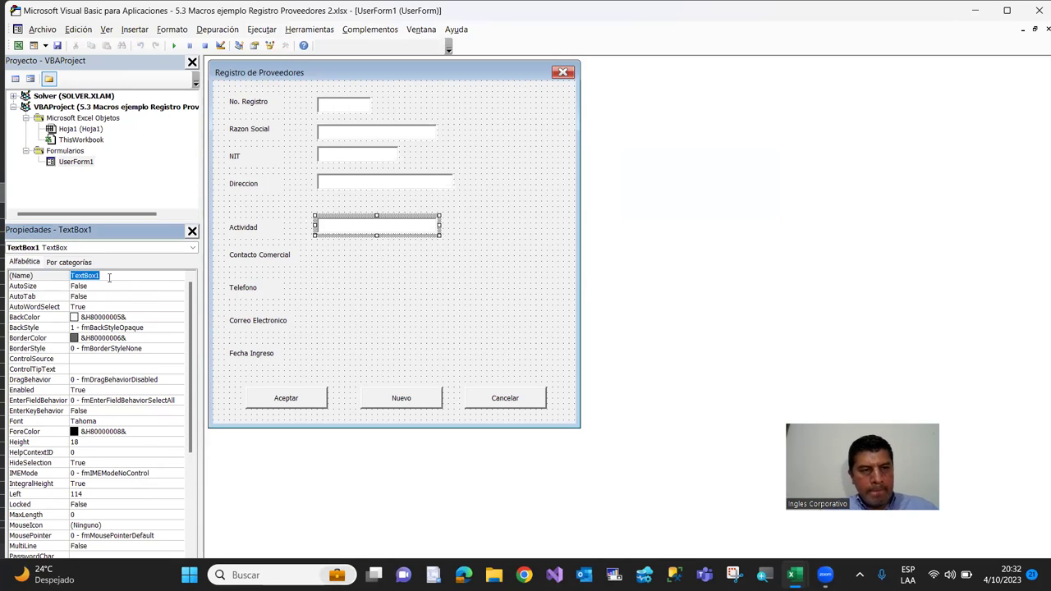
click(474, 292)
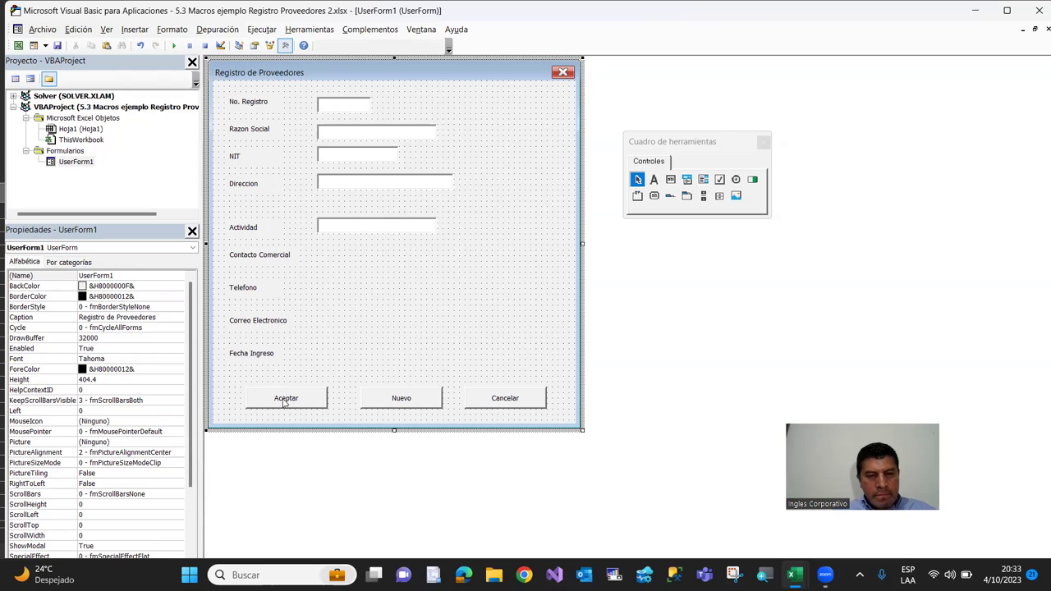
In the Aceptar button's cmdAceptar_Click procedure, write the indented line X = Range("FILA")
double_click(285, 399)
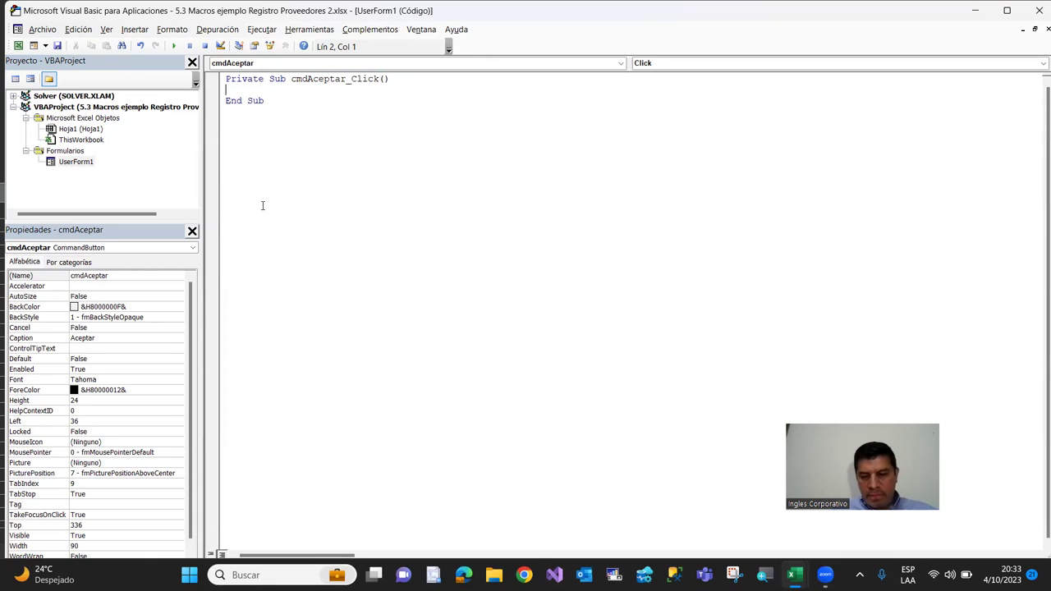
key(Return)
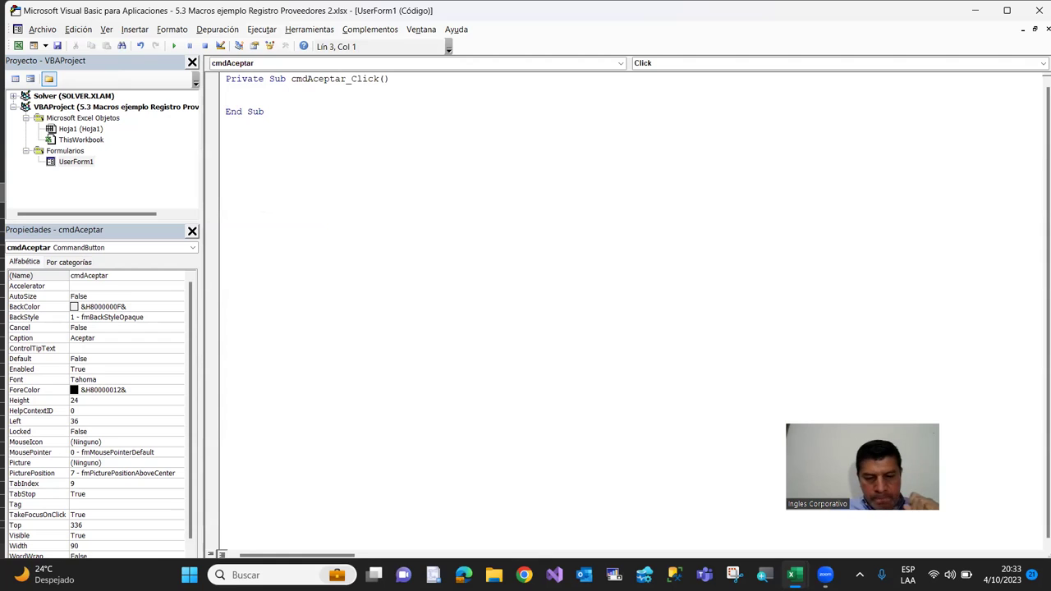
click(225, 89)
key(Tab)
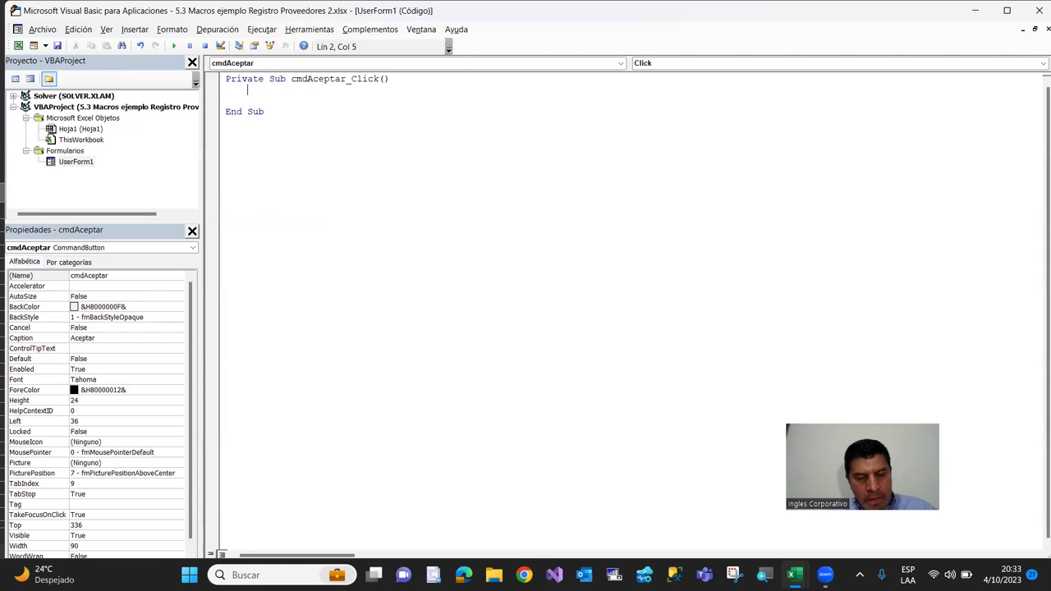
text(X )
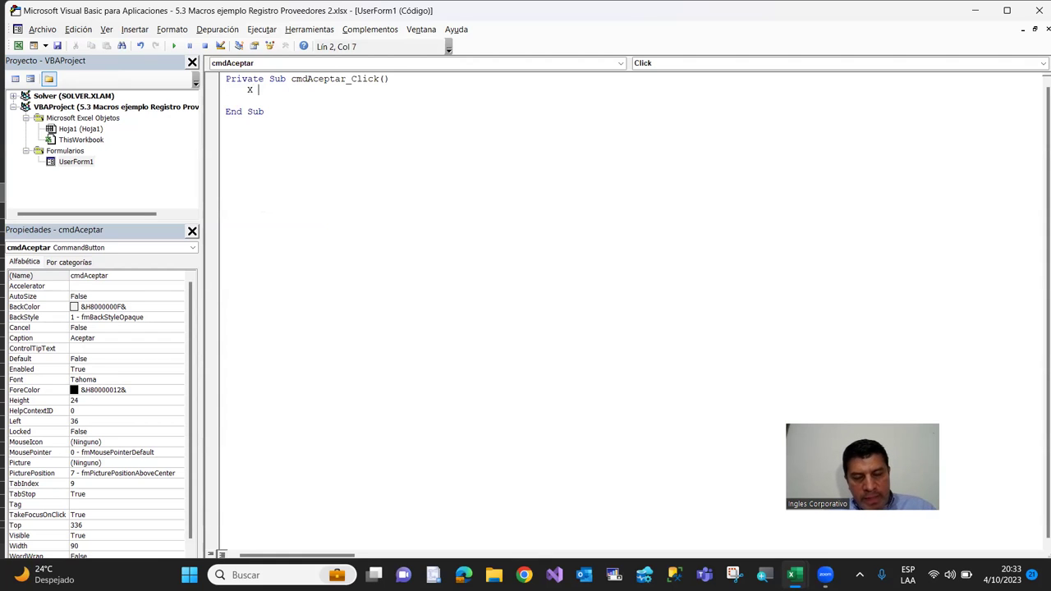
text(= Range)
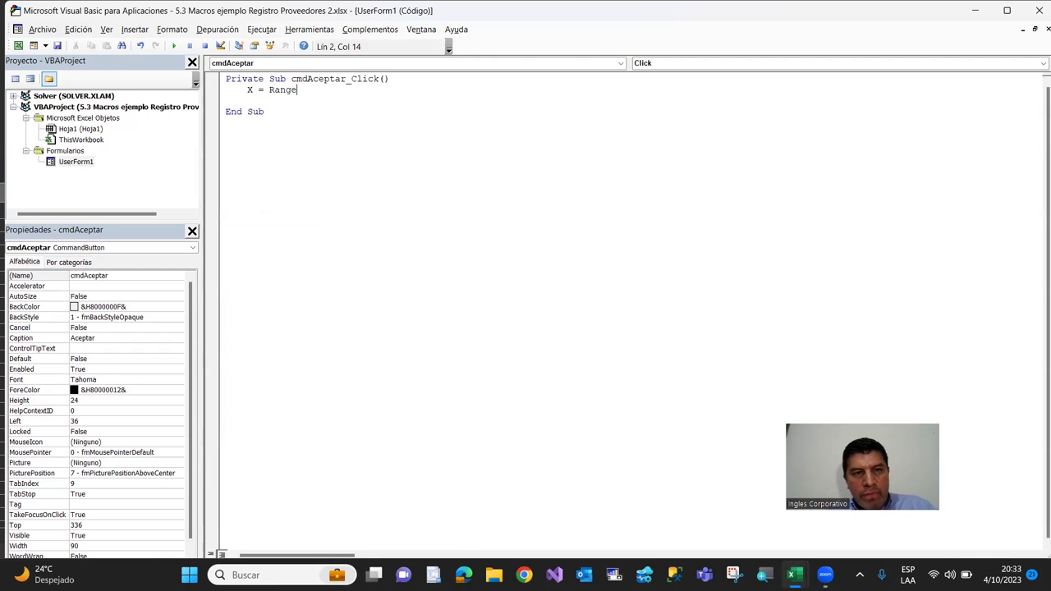
text(()
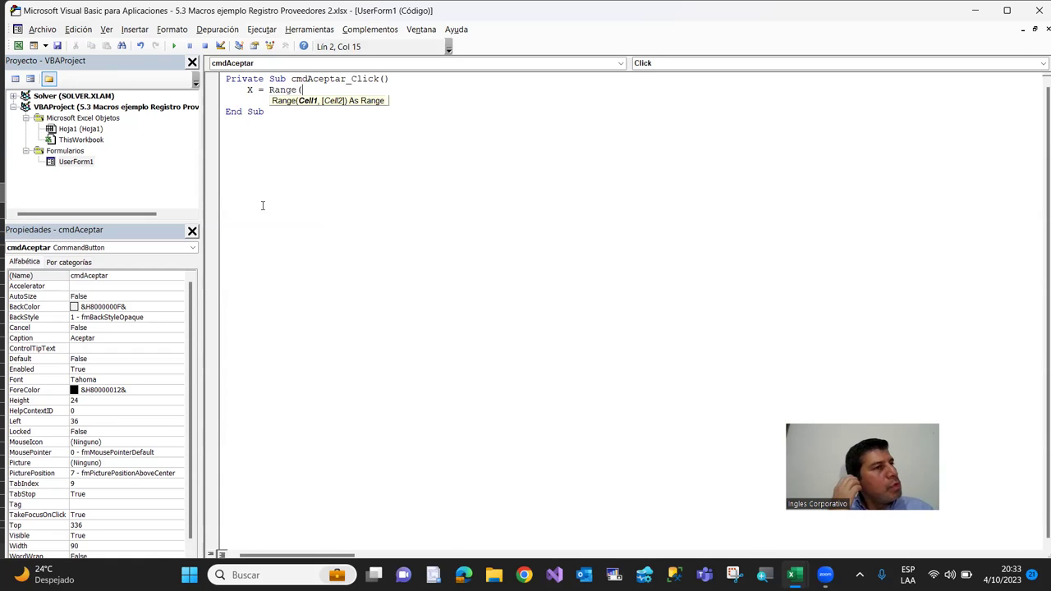
text("FILA)
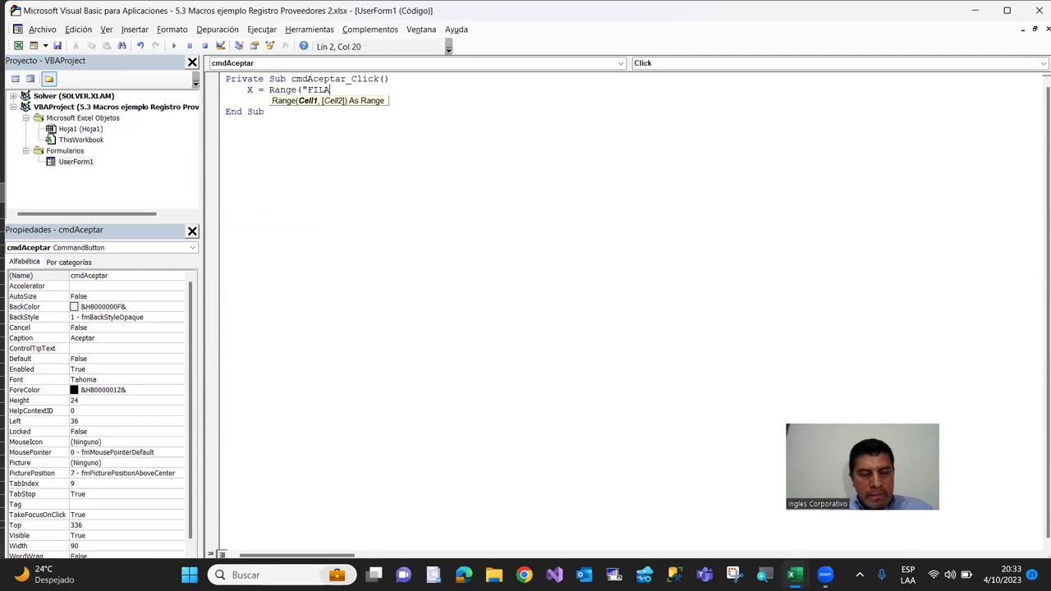
text("))
key(Return)
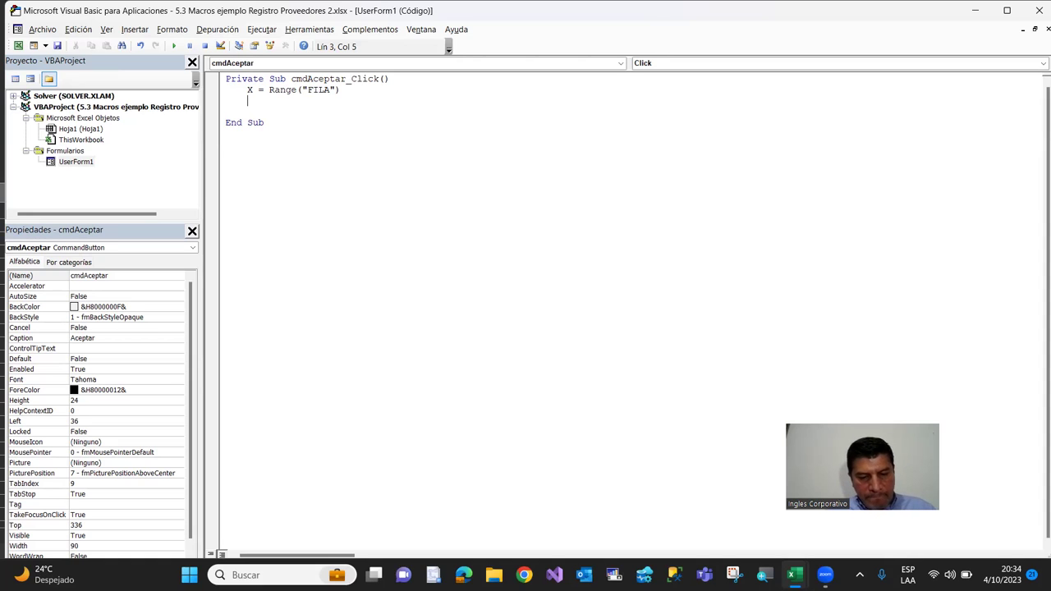
Add the line Sheets("Hoja1").Cell(X, 1) = txtRegistro.Text below the Range statement
text(Sh)
text(eets)
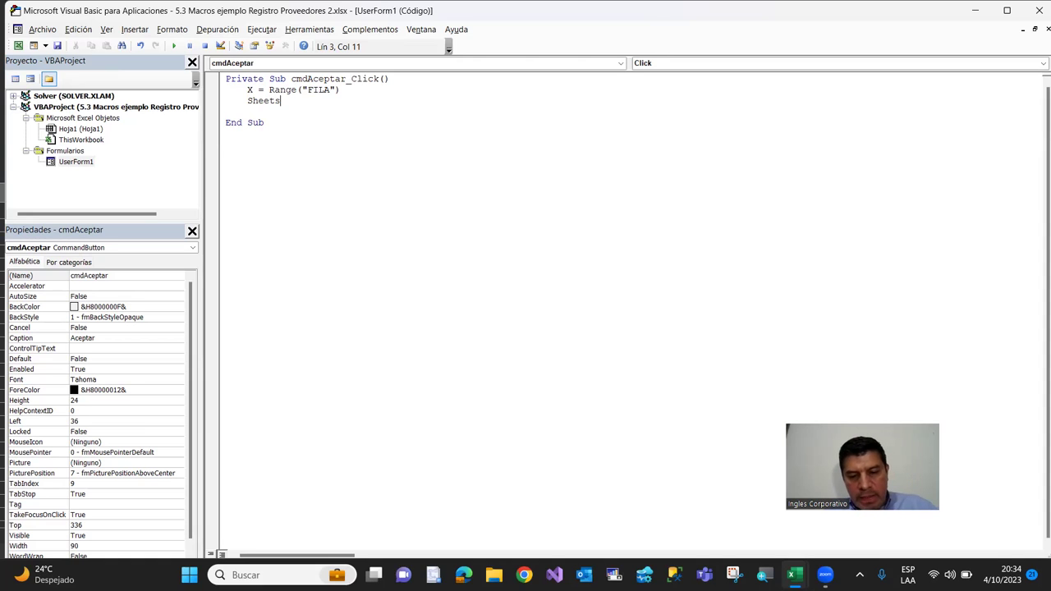
text(("Hoja)
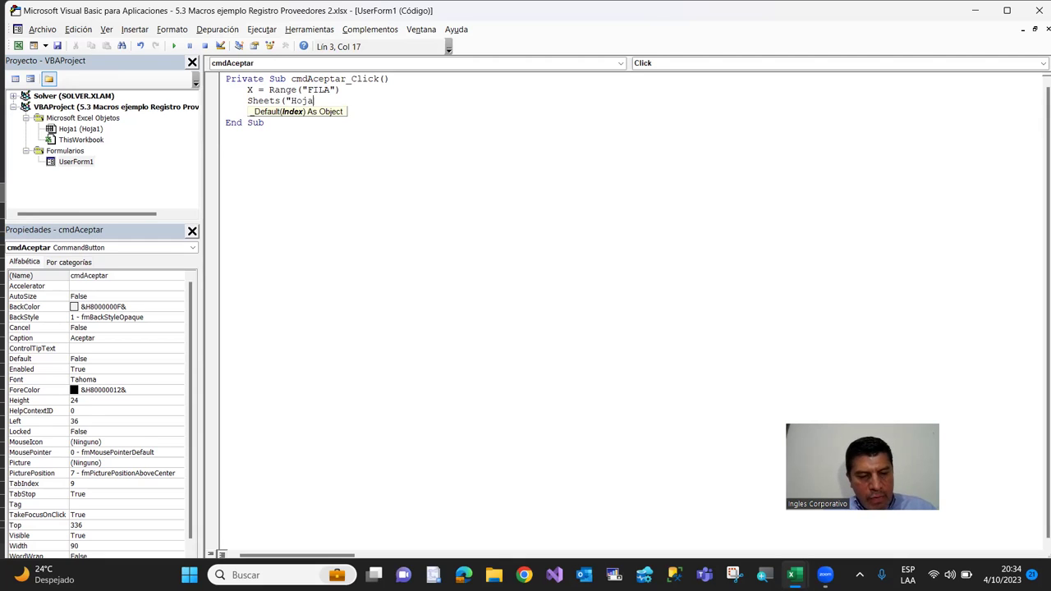
text(1)
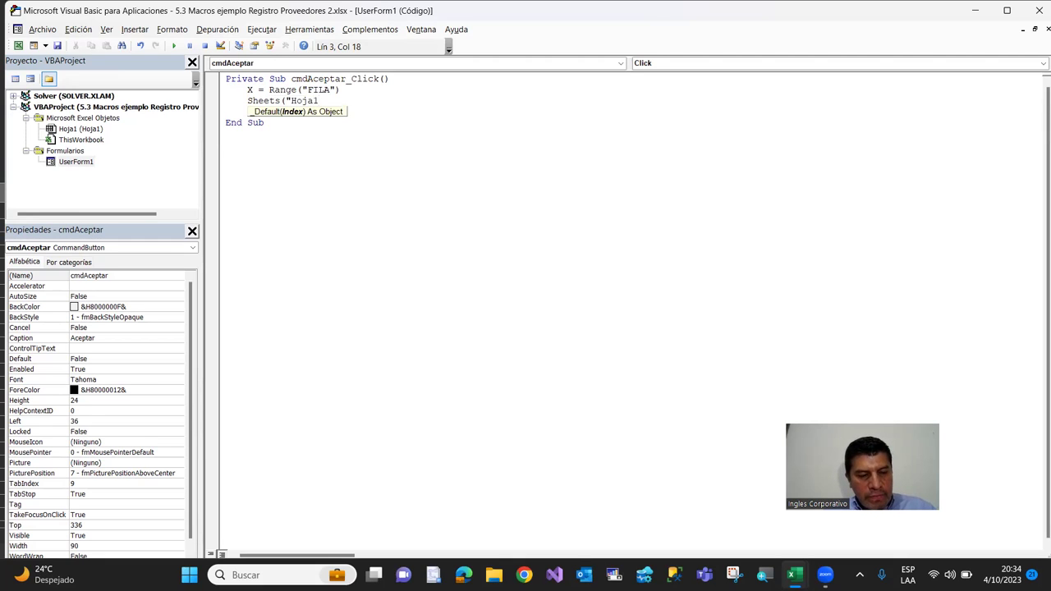
text(")
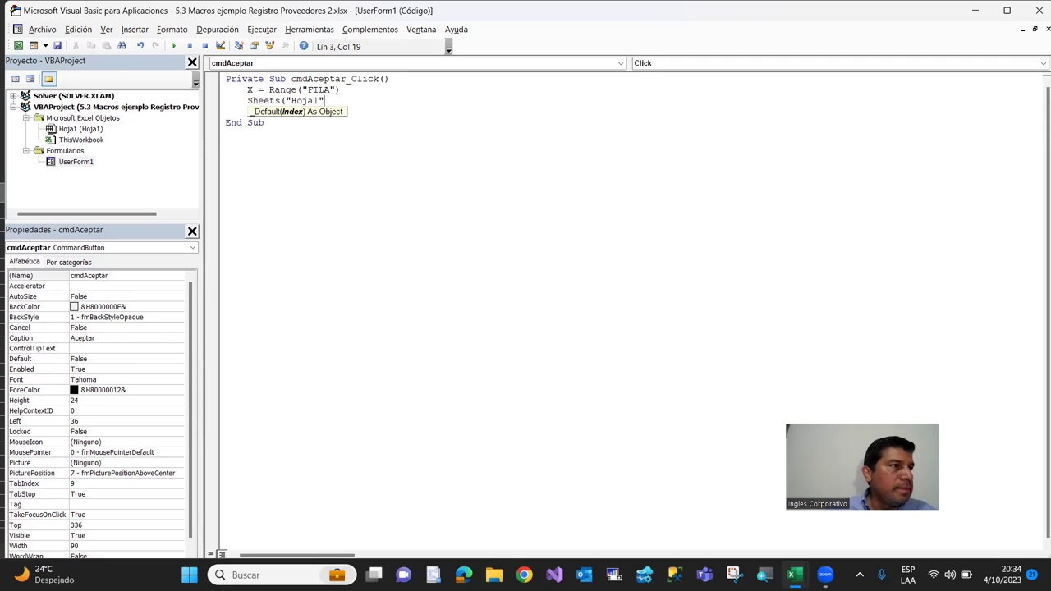
text())
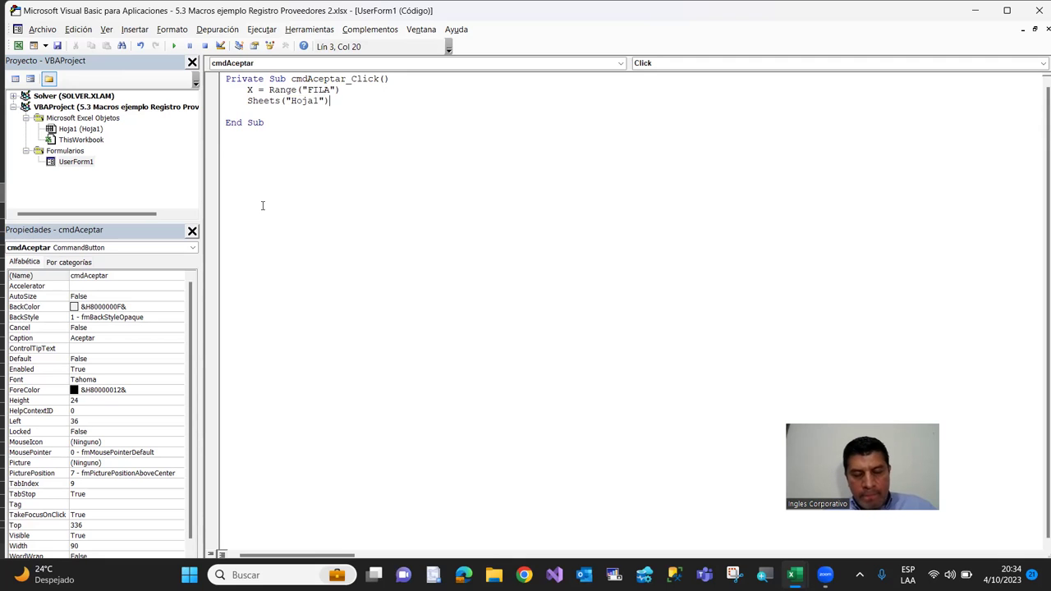
text(.C)
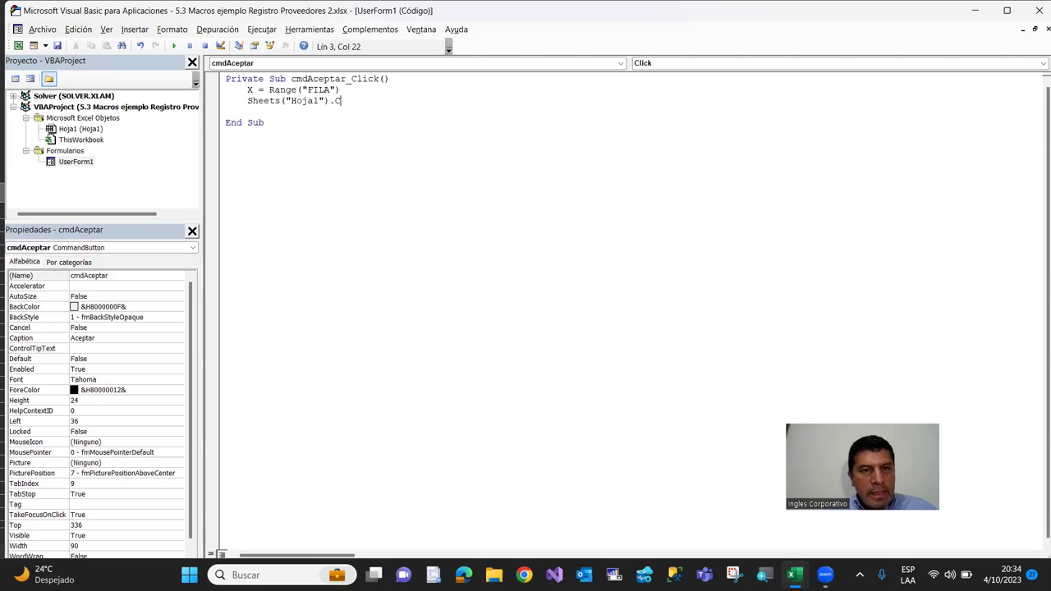
text(ell)
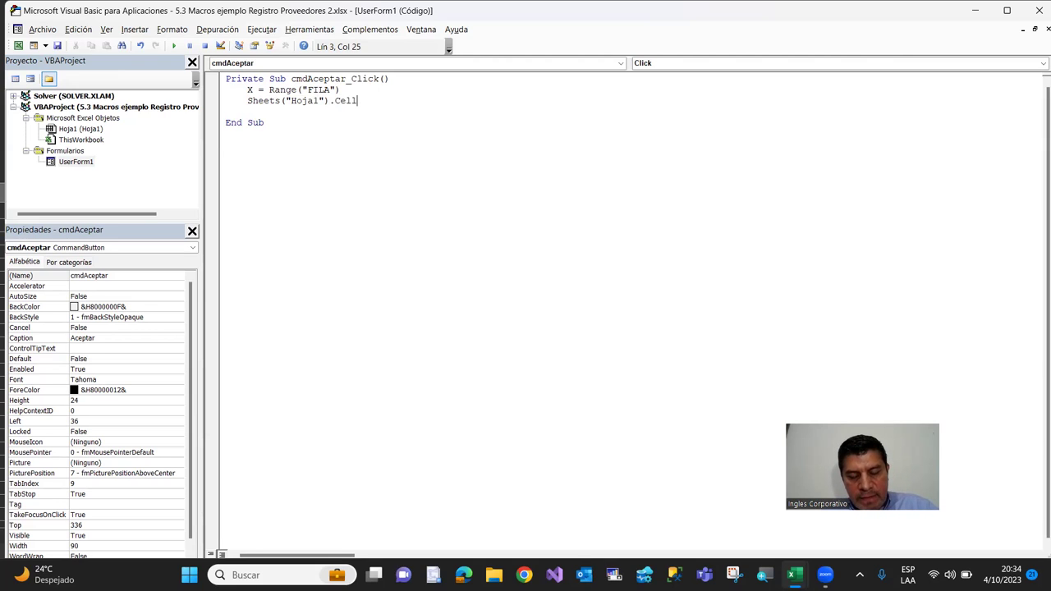
text(()
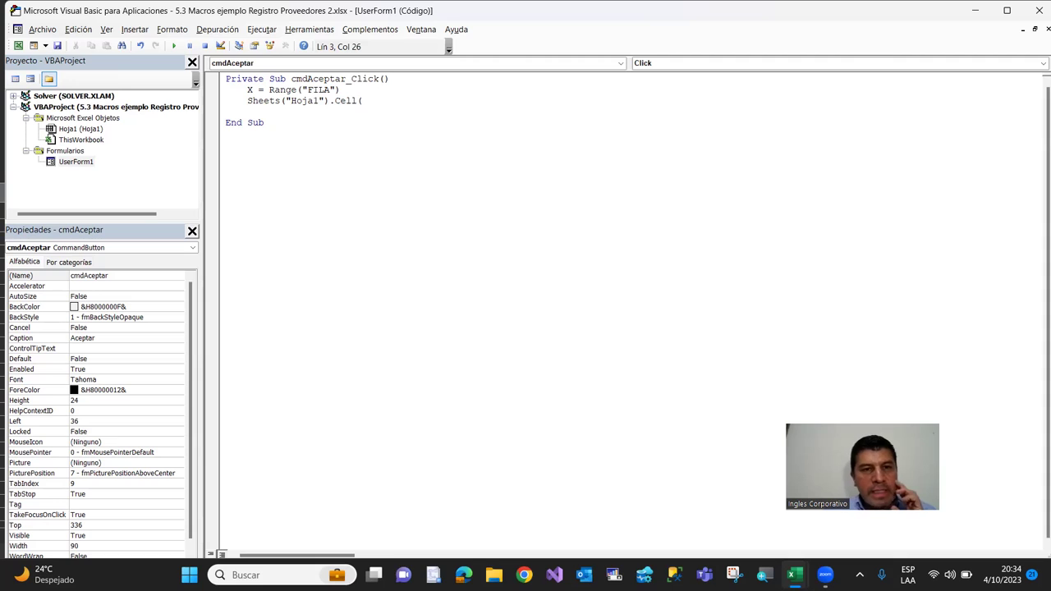
text(X)
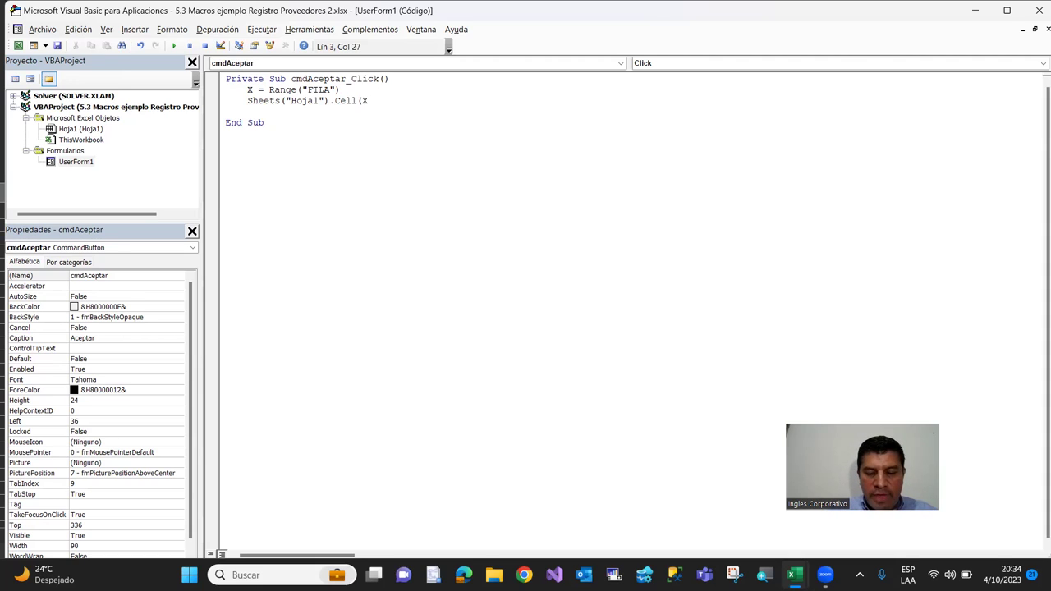
text(,)
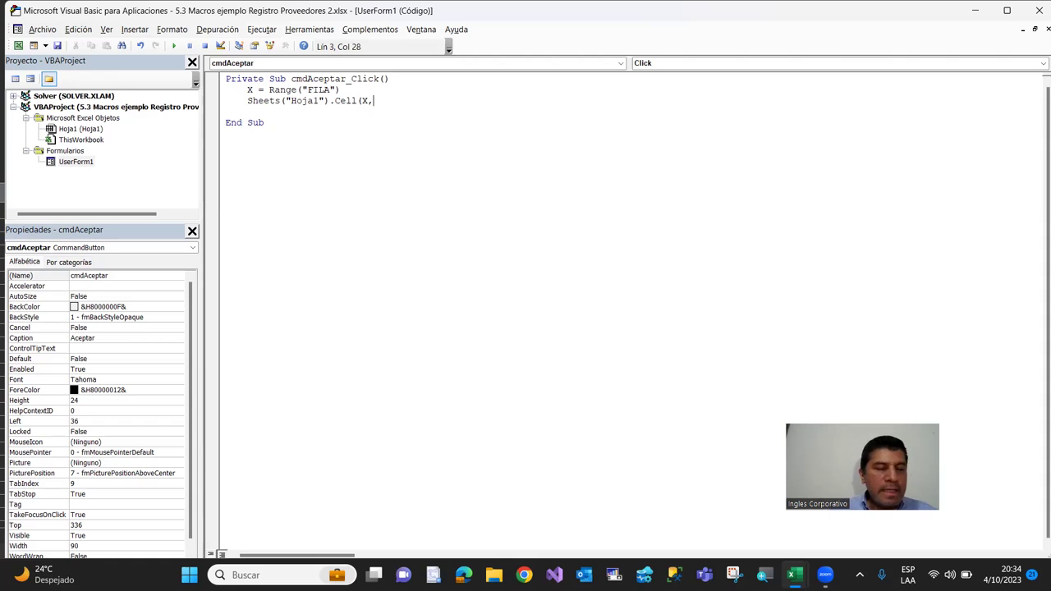
text(1))
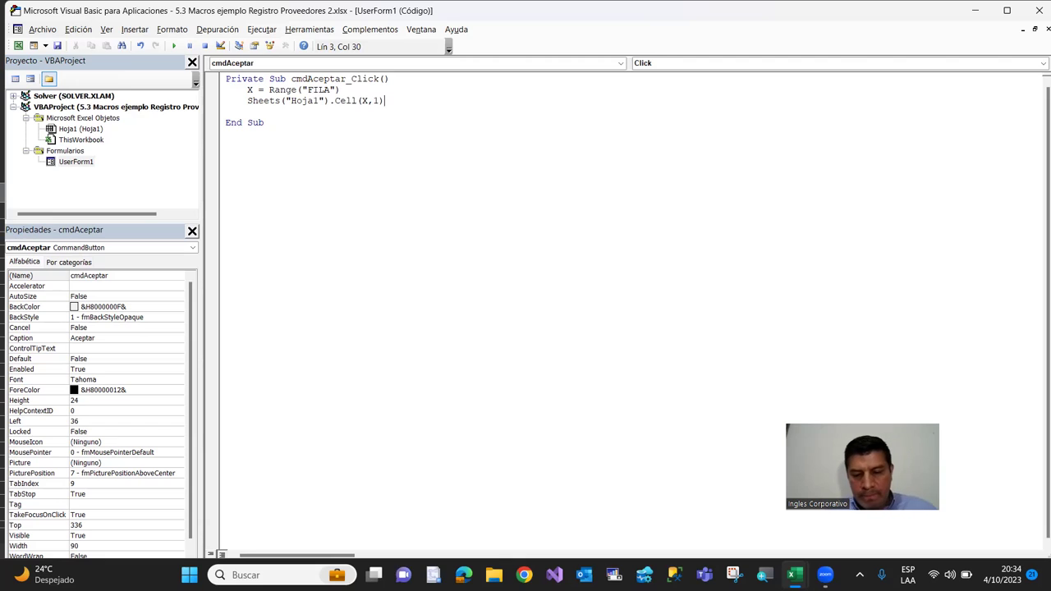
text(= )
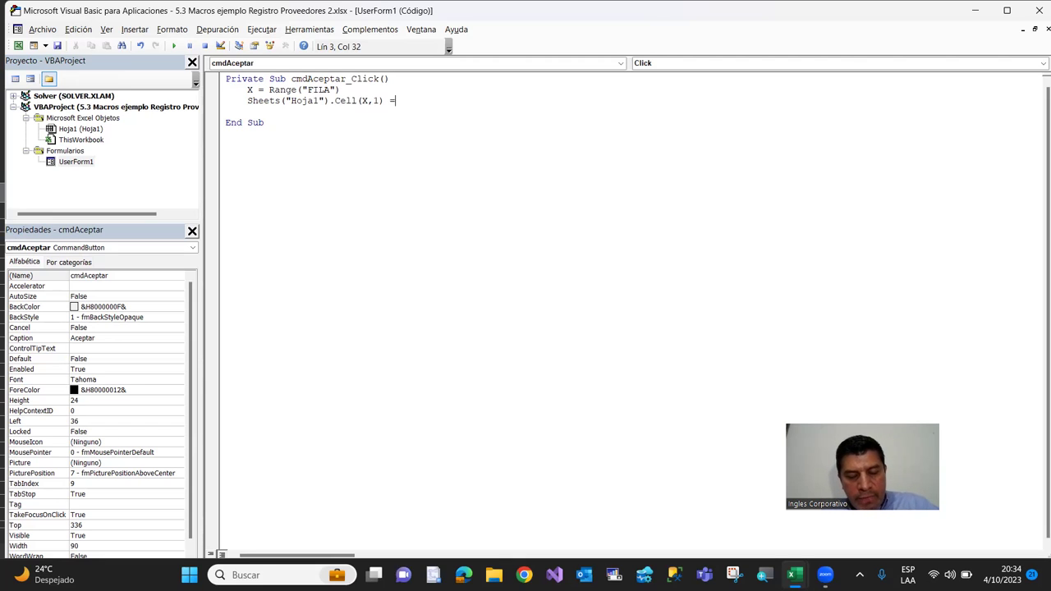
text(txt)
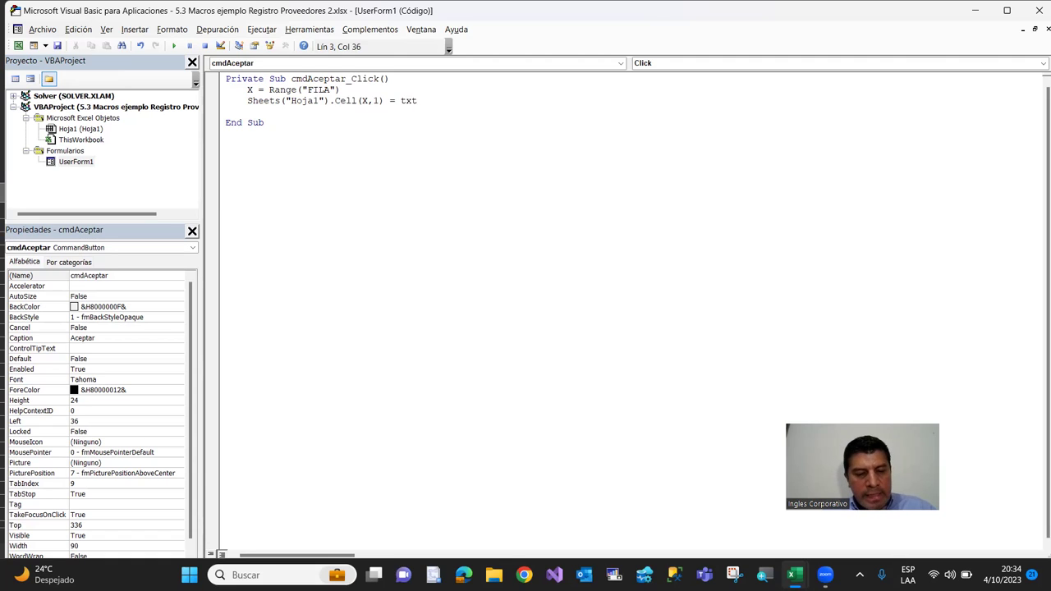
text(Registro)
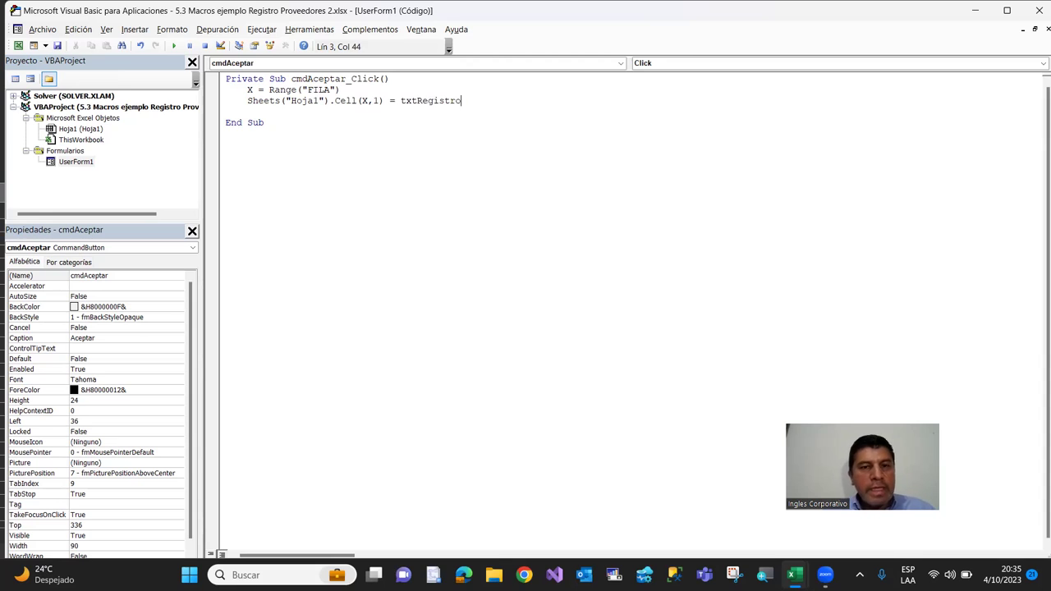
text(.text)
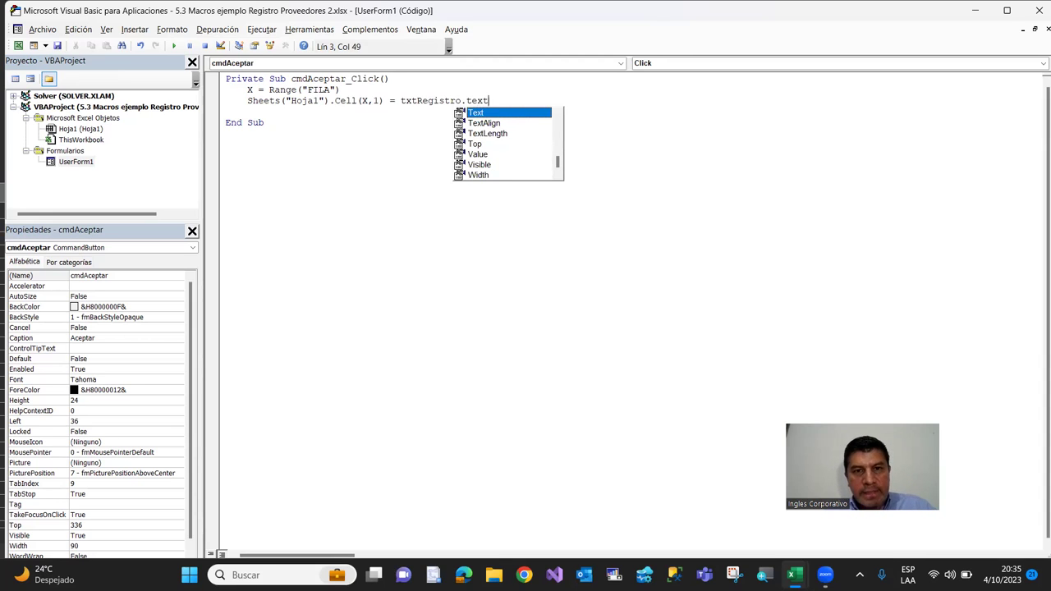
key(Return)
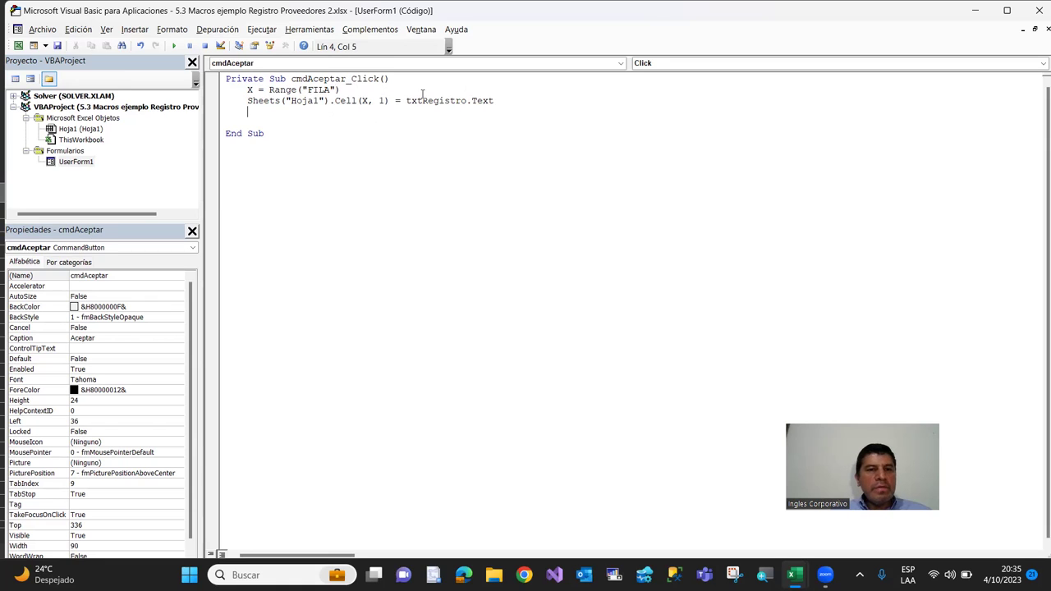
click(18, 45)
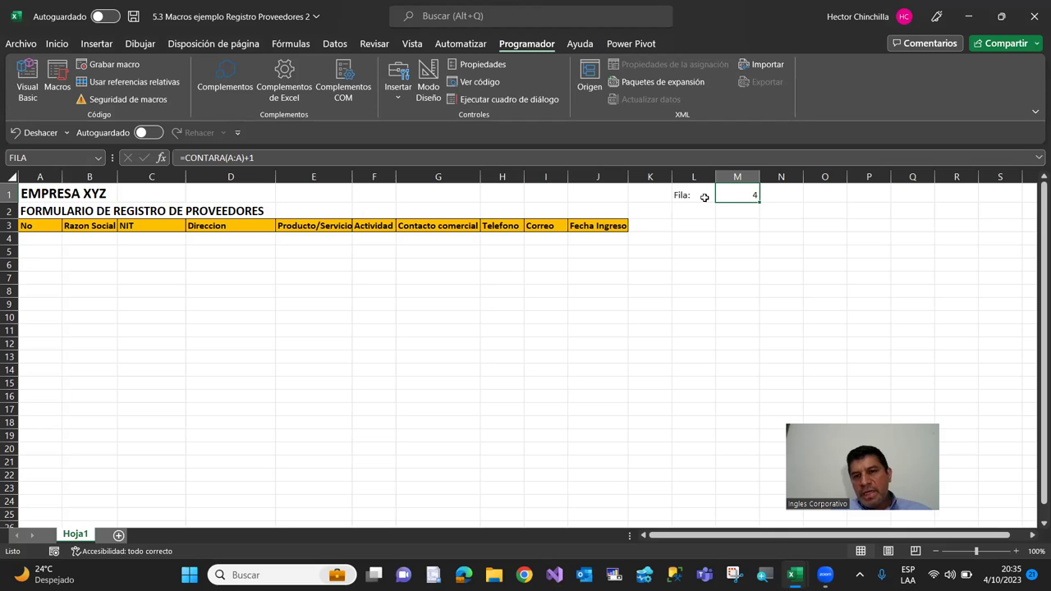
click(39, 240)
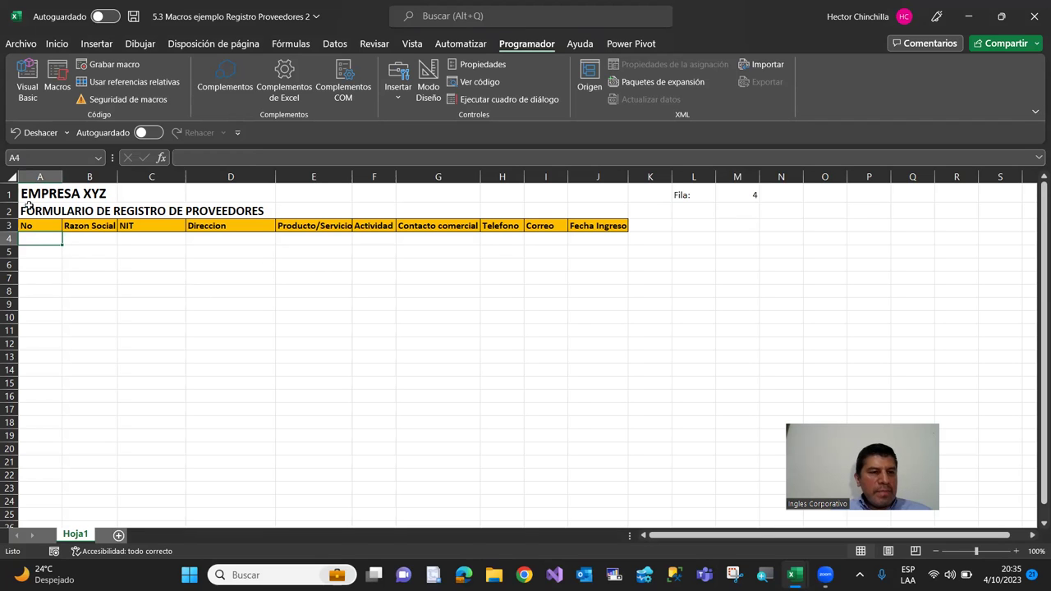
click(27, 82)
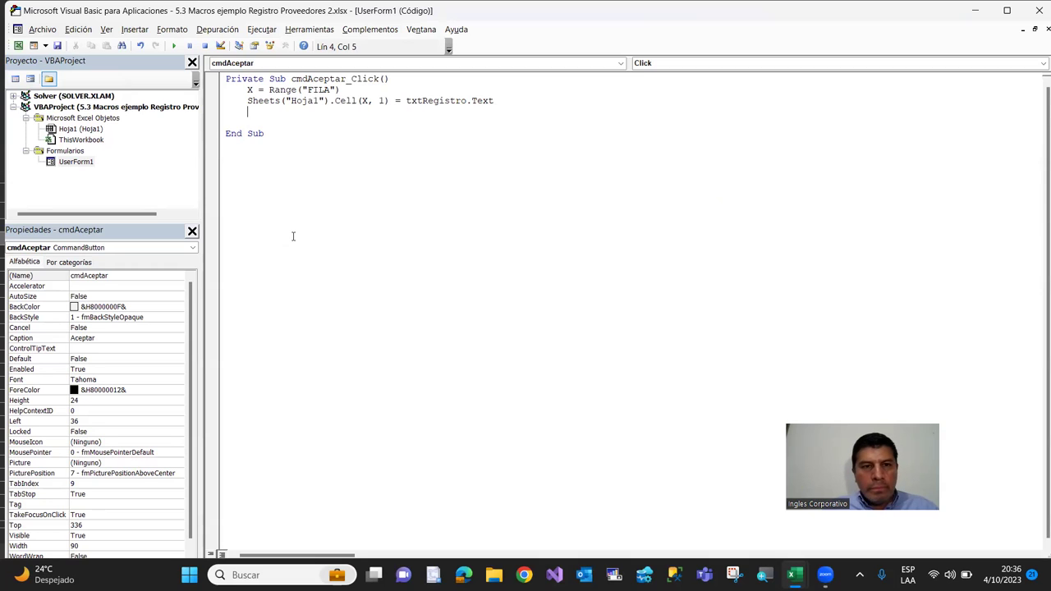
Duplicate the Hoja1 txtRegistro assignment line onto the empty line below
key(shift+Up)
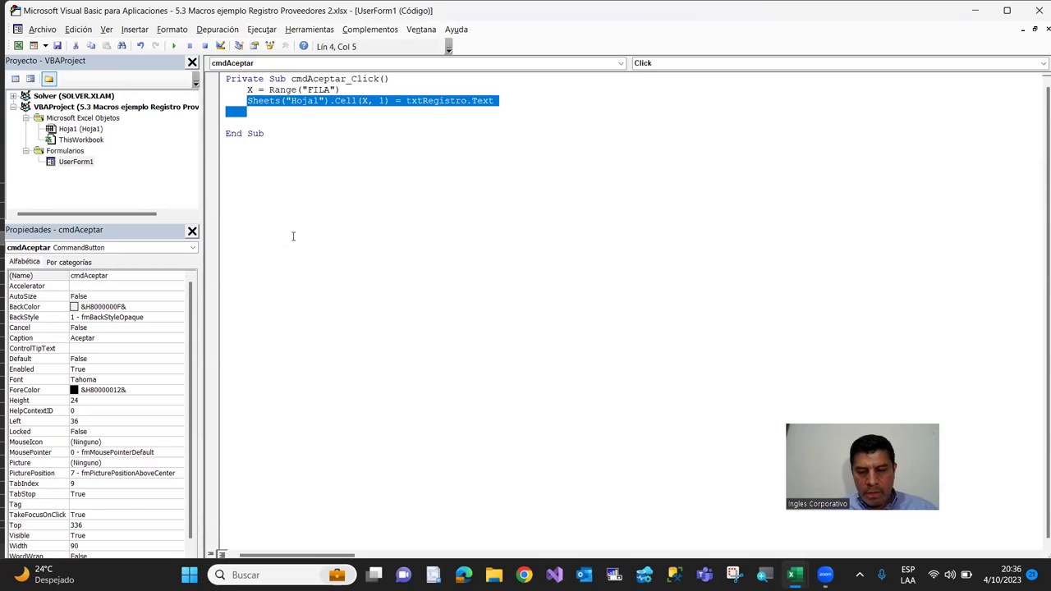
key(Left)
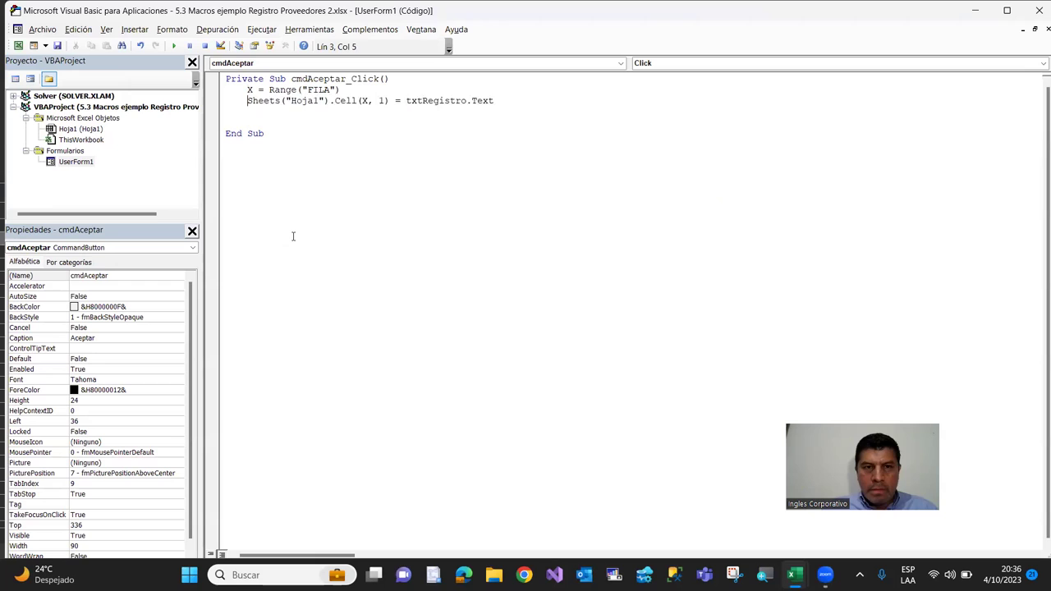
key(shift+End)
key(ctrl+c)
key(Down)
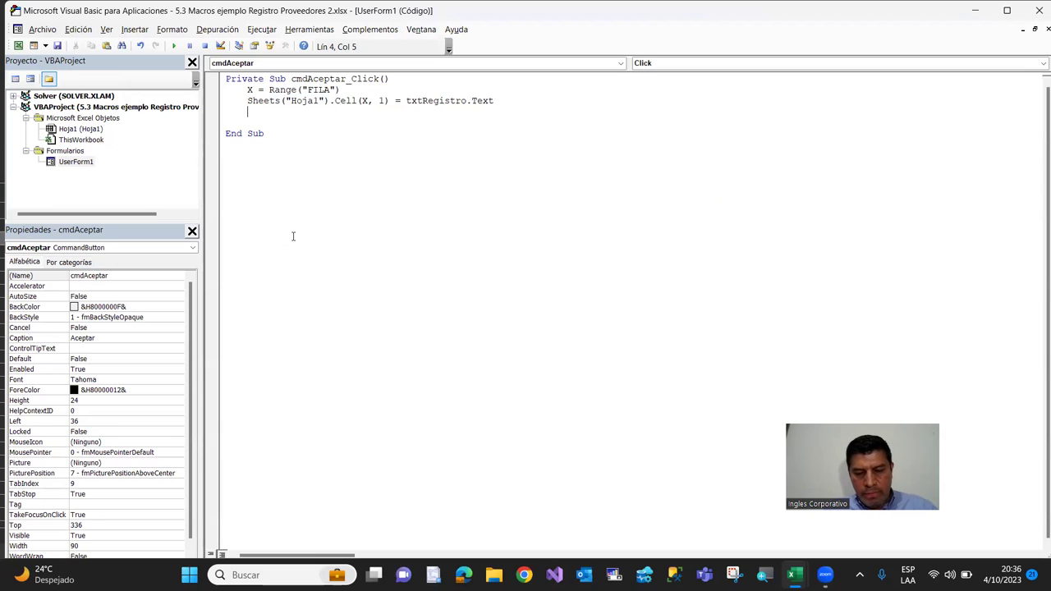
key(ctrl+v)
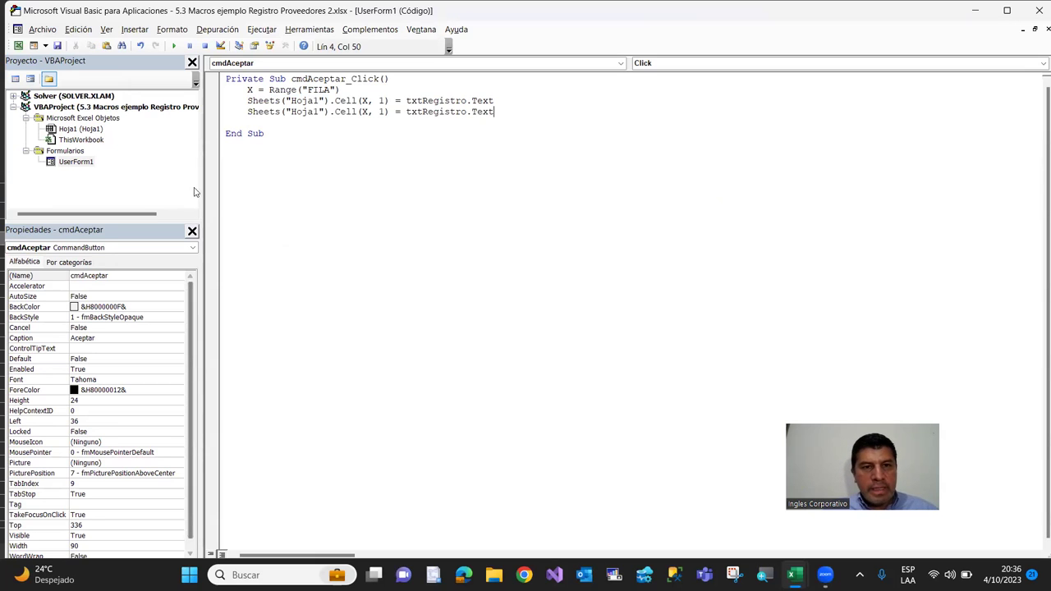
Edit the copy to read Cell(X, 2) = txtRazonSocial.Text and start a new line
click(378, 111)
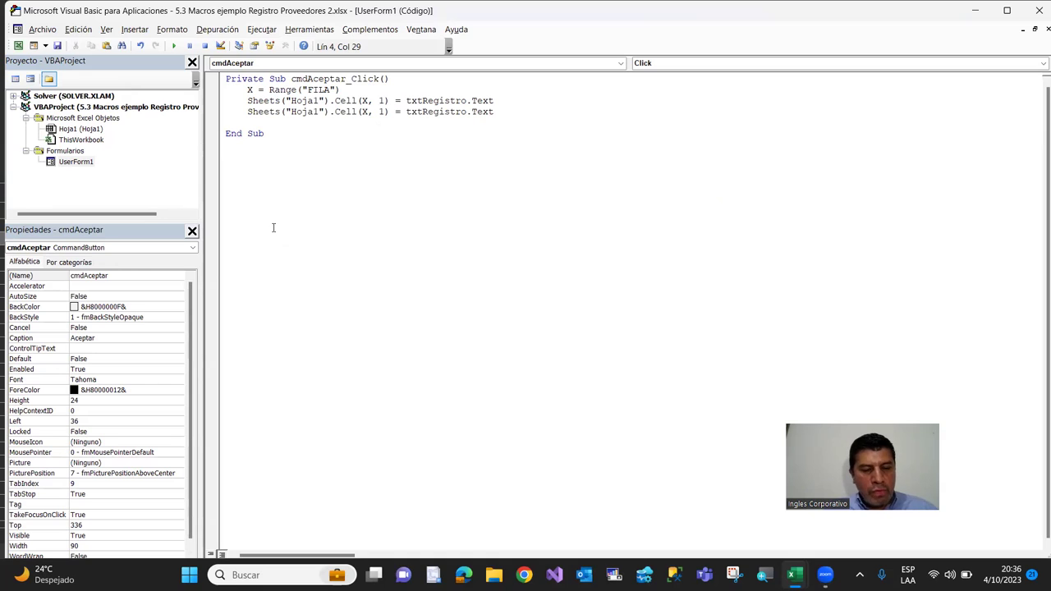
text(2)
key(Delete)
key(Right)
key(Right)
key(Right)
key(Right)
key(Right)
key(Right)
key(Right)
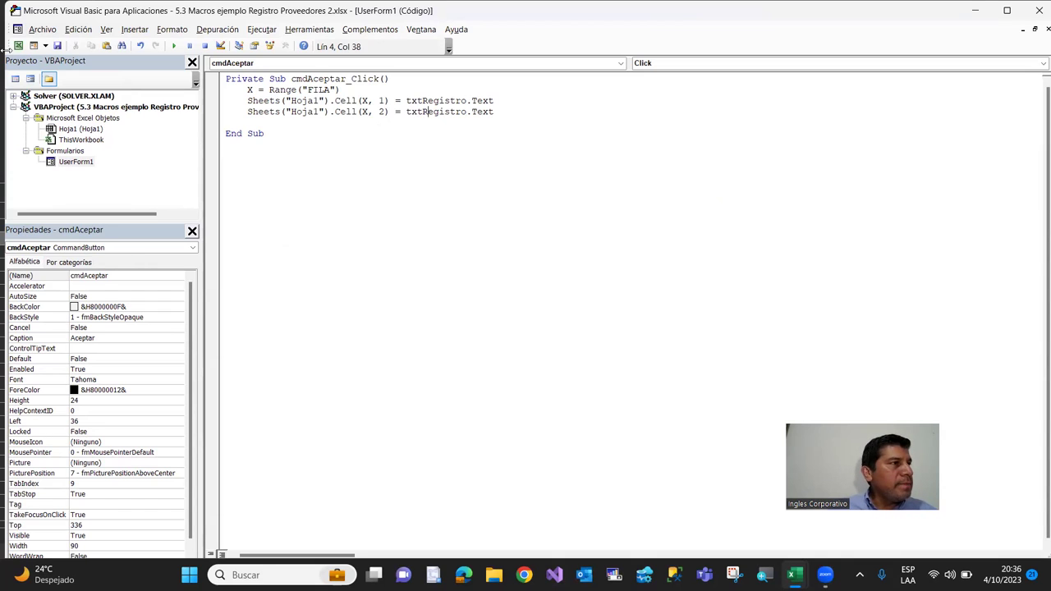
mouse_move(361, 563)
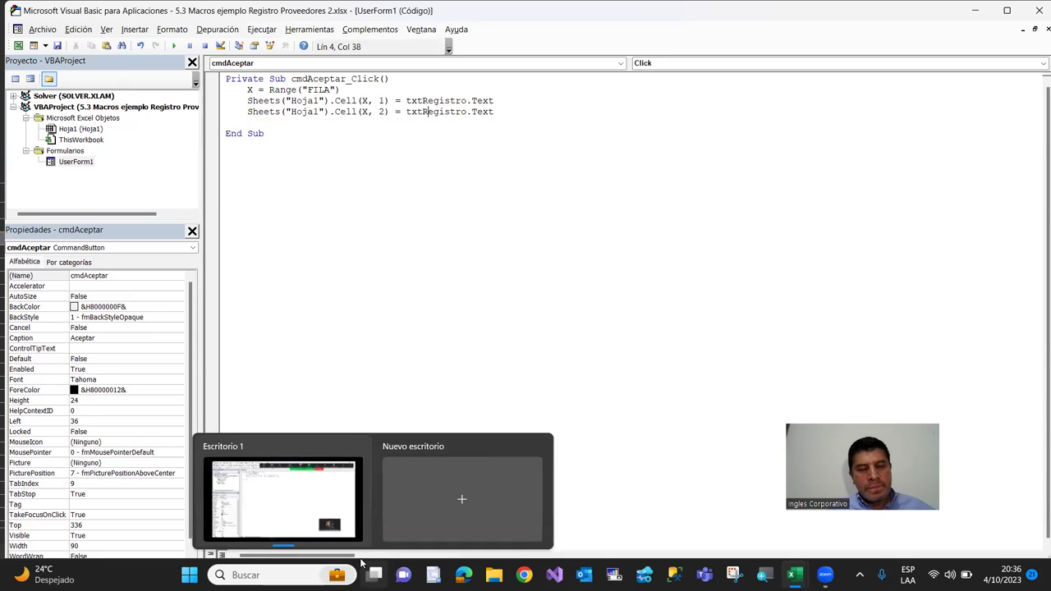
text(a)
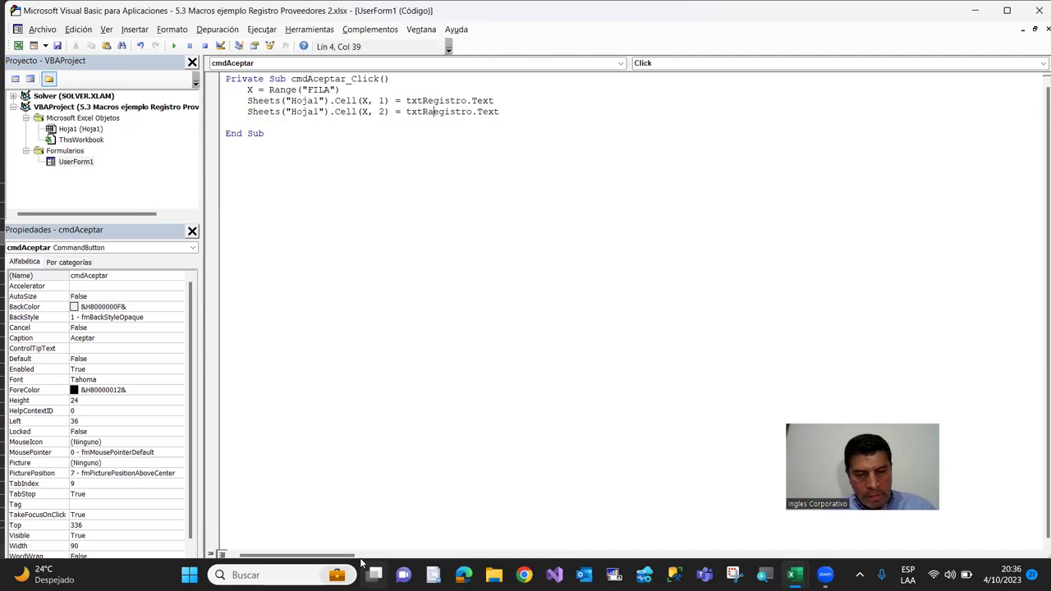
text(zon)
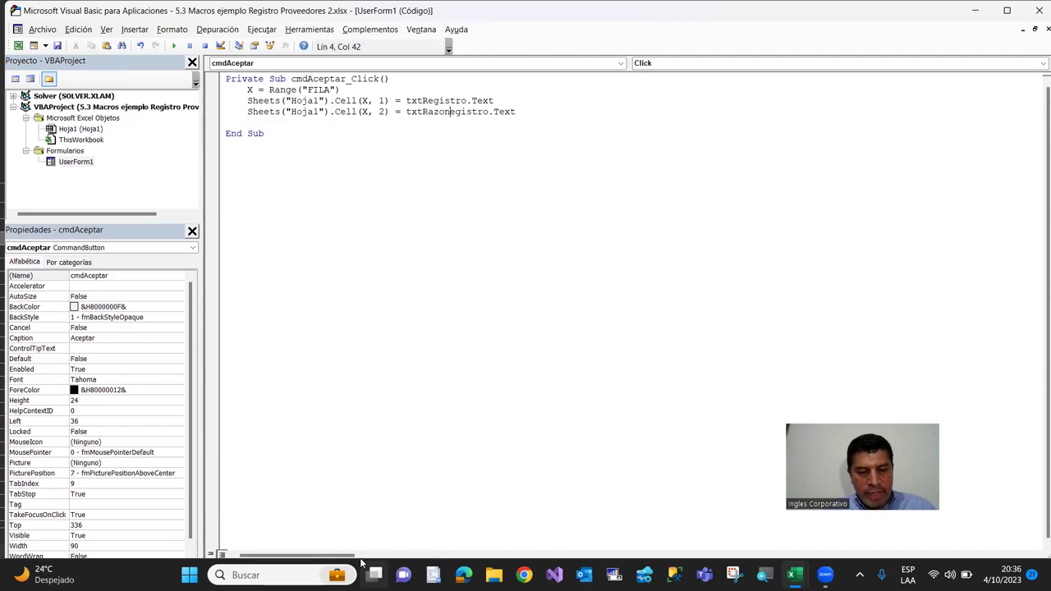
text(social)
key(Delete)
key(Delete)
key(Delete)
key(Delete)
key(Delete)
key(Delete)
key(Delete)
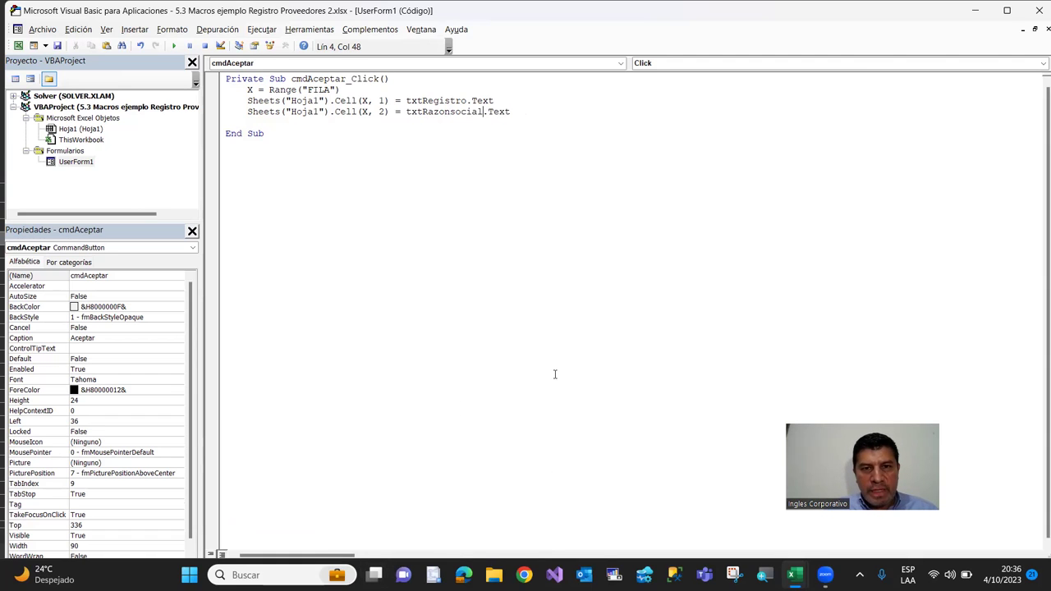
click(522, 117)
key(Return)
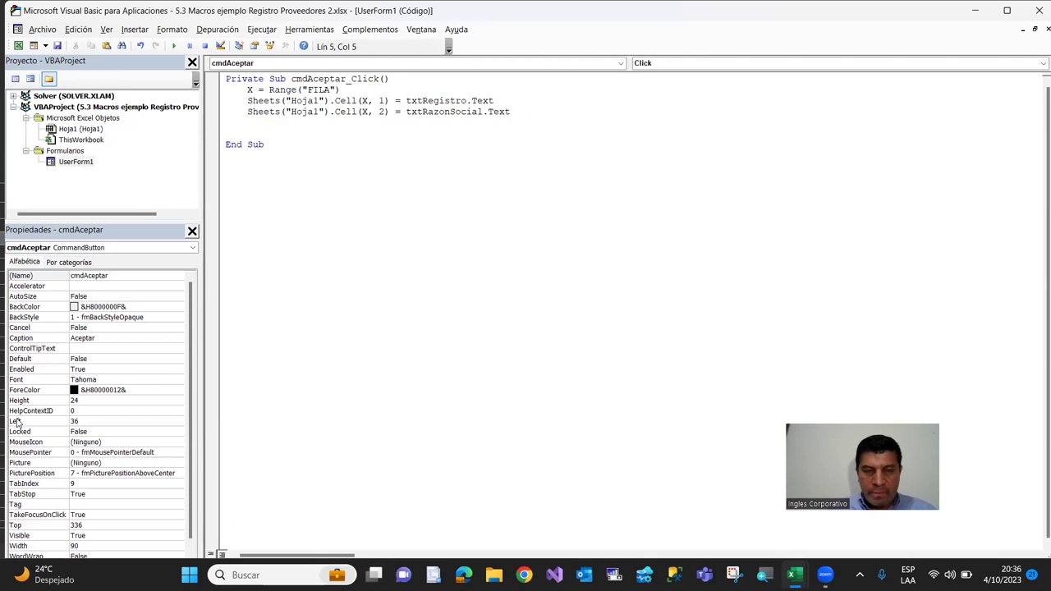
Verify the Registro, Razon Social, NIT and Direccion textbox names, then reopen the Aceptar code
double_click(52, 163)
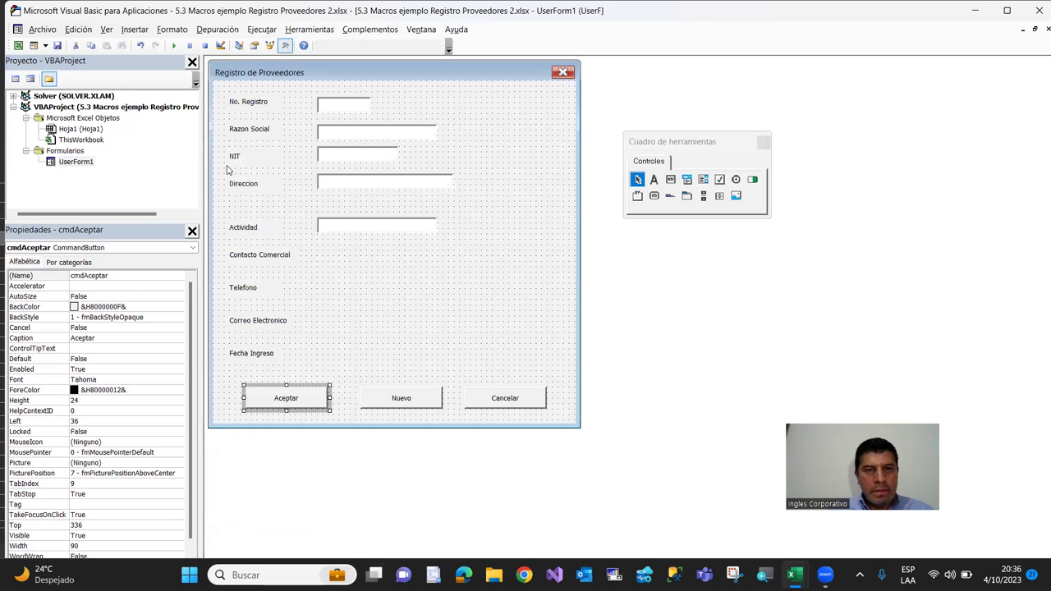
click(335, 134)
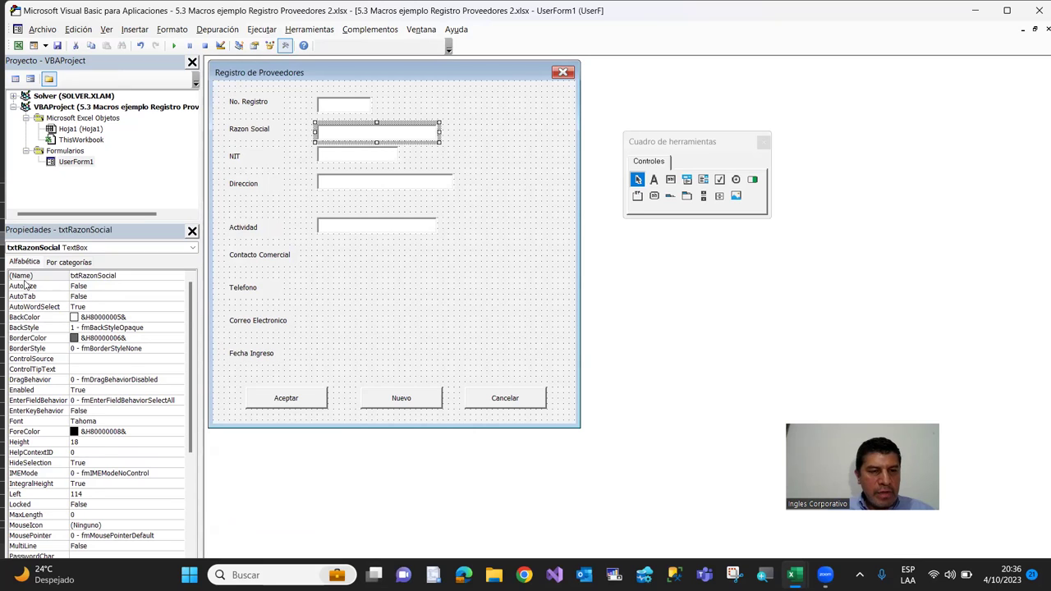
click(344, 106)
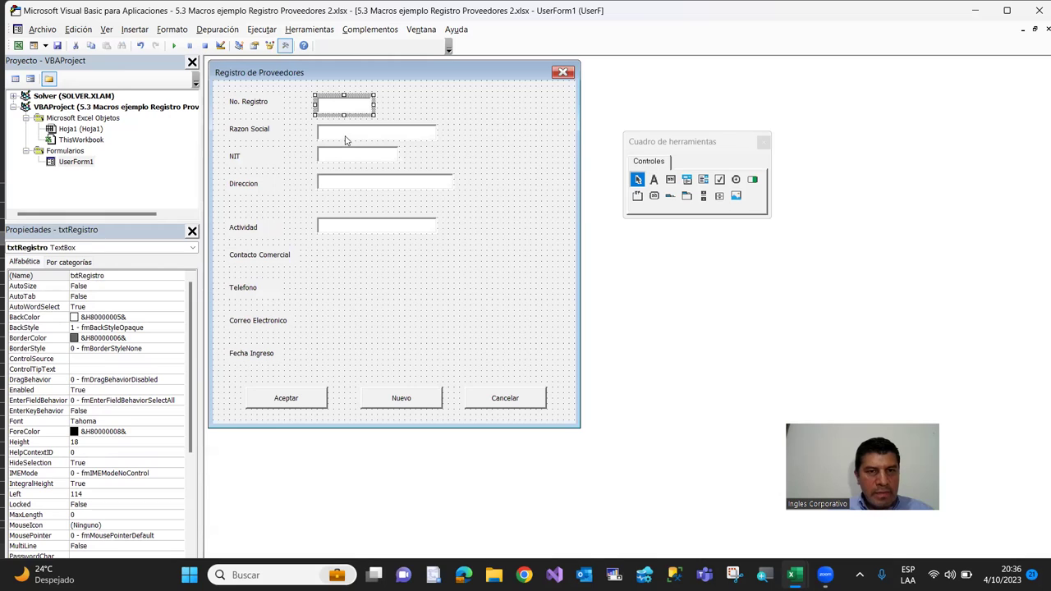
click(344, 137)
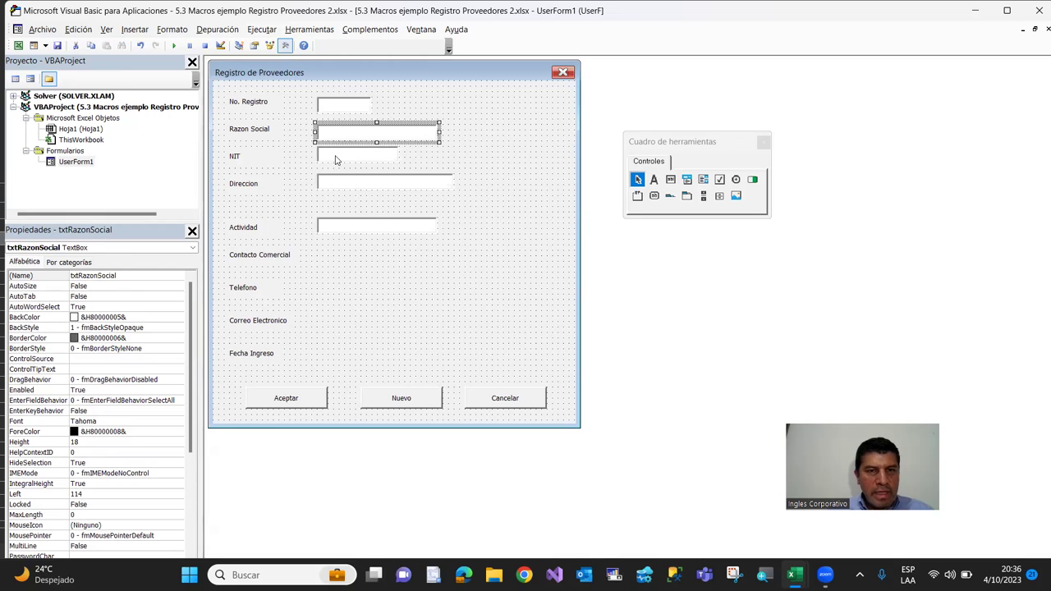
click(332, 160)
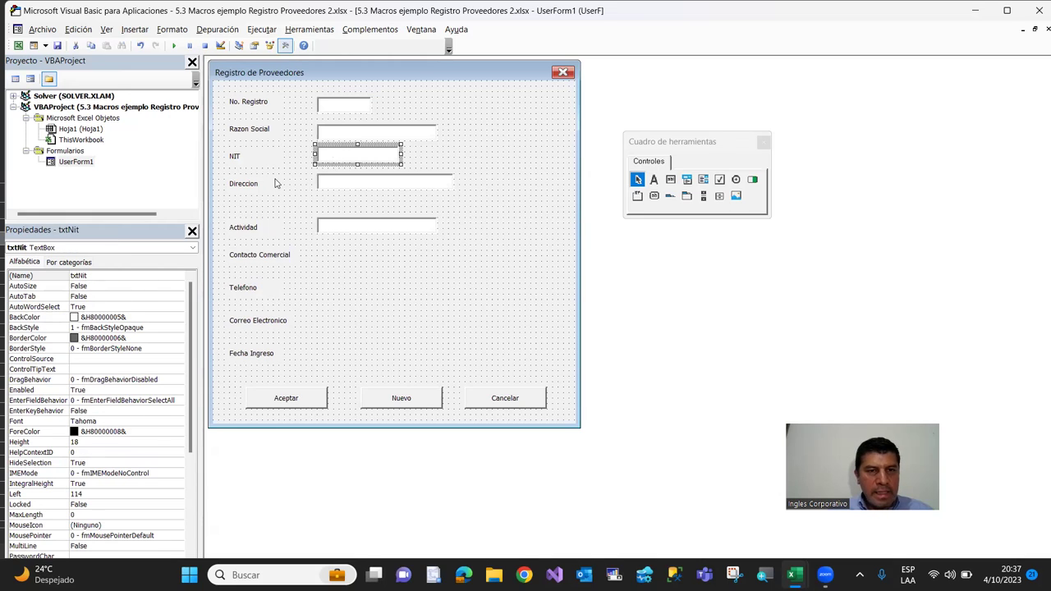
click(335, 181)
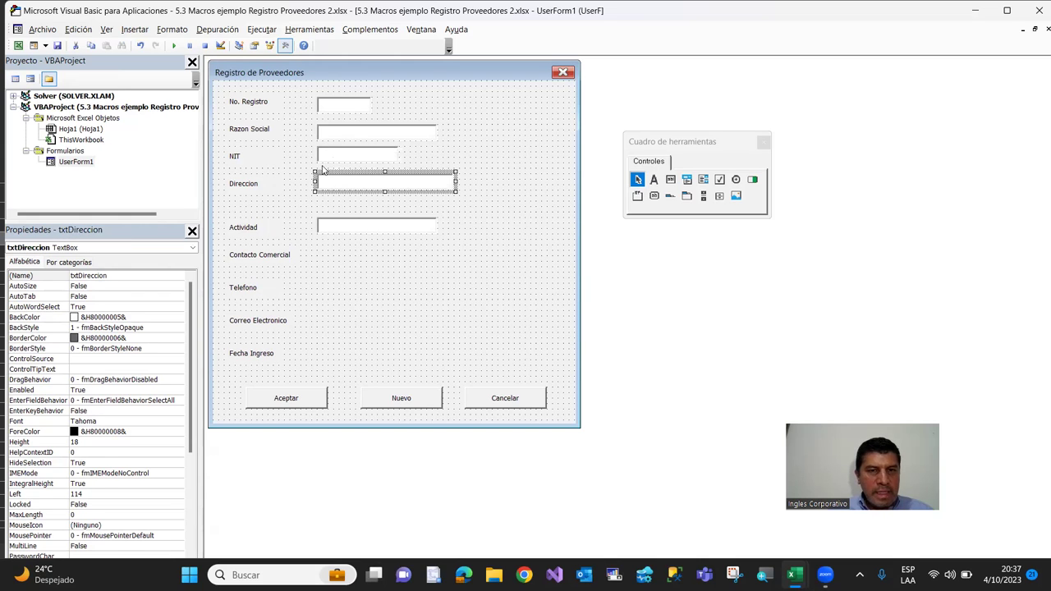
double_click(292, 402)
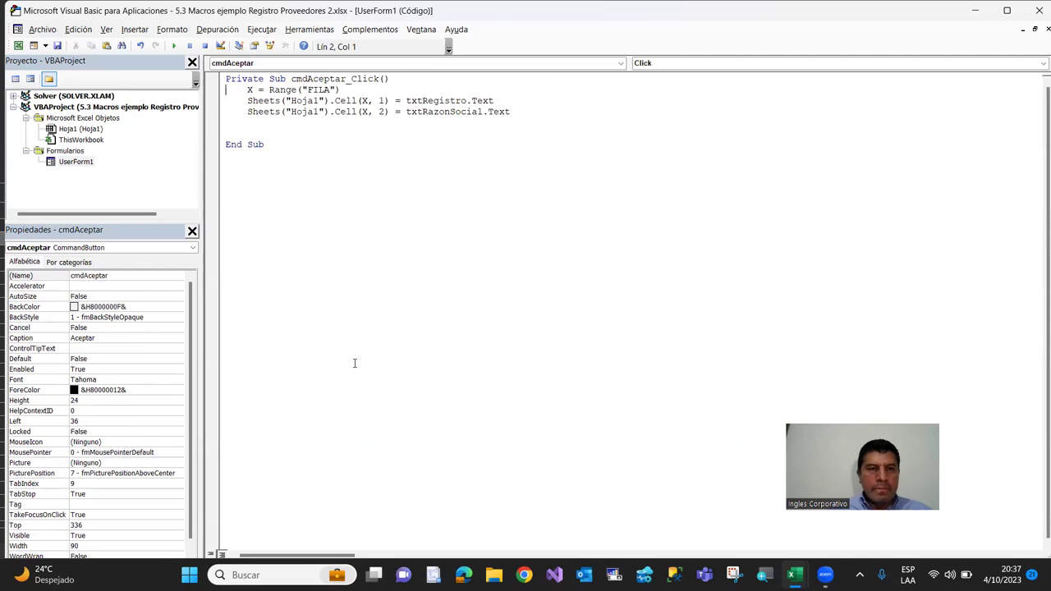
Duplicate the txtRazonSocial line twice and make the first copy write txtNit.Text to column 3
key(shift+Down)
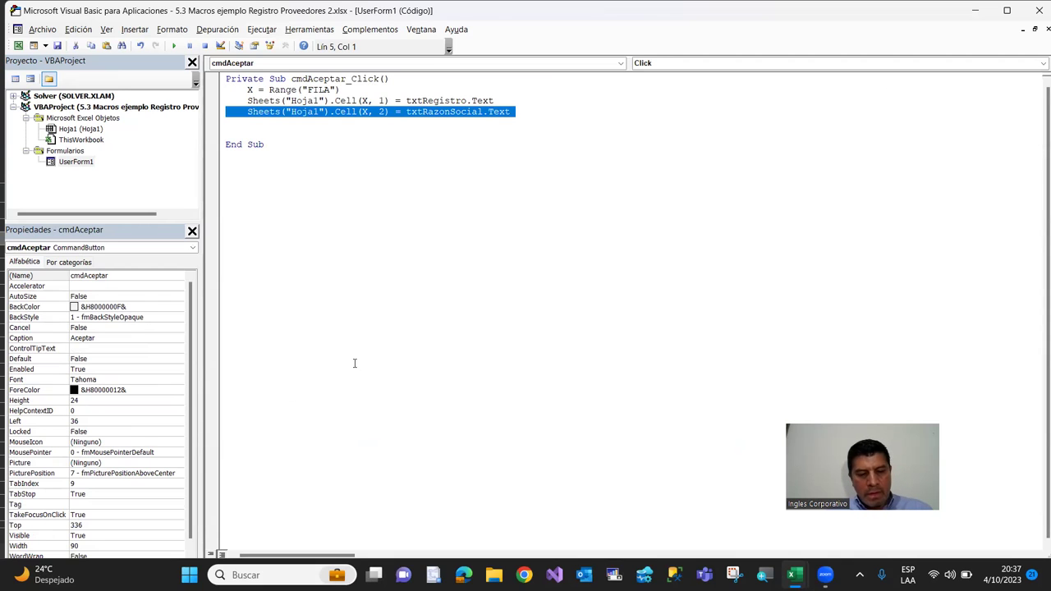
key(ctrl+c)
key(ctrl+v)
key(ctrl+v)
key(ctrl+v)
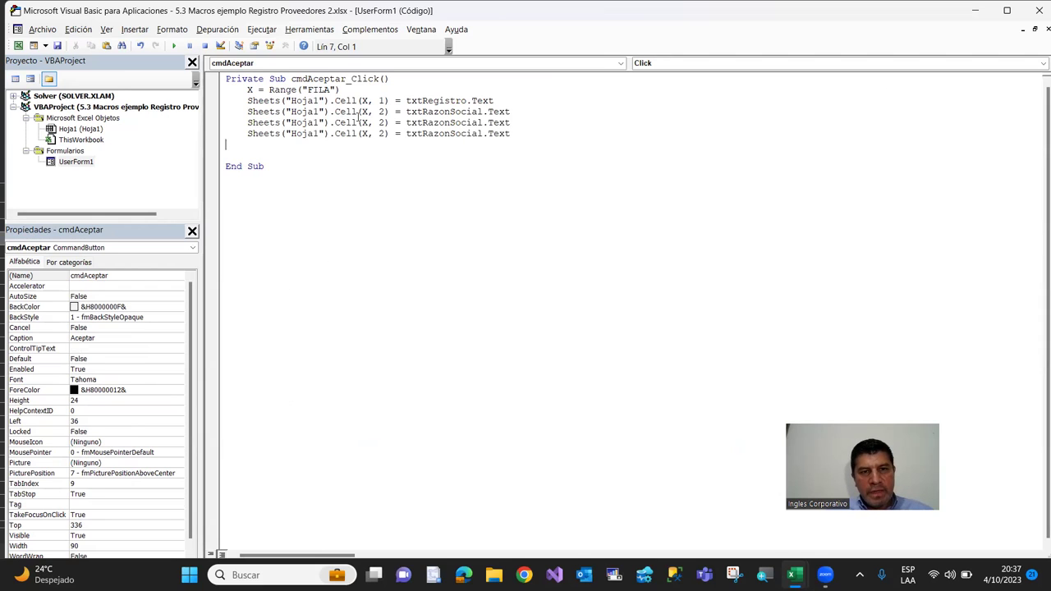
click(378, 123)
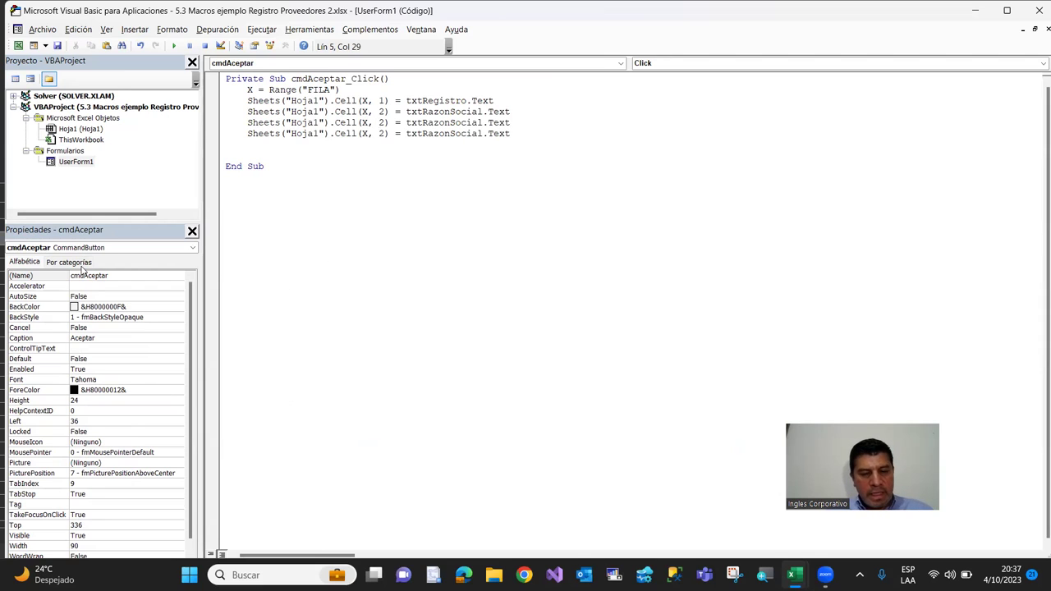
text(3)
click(400, 123)
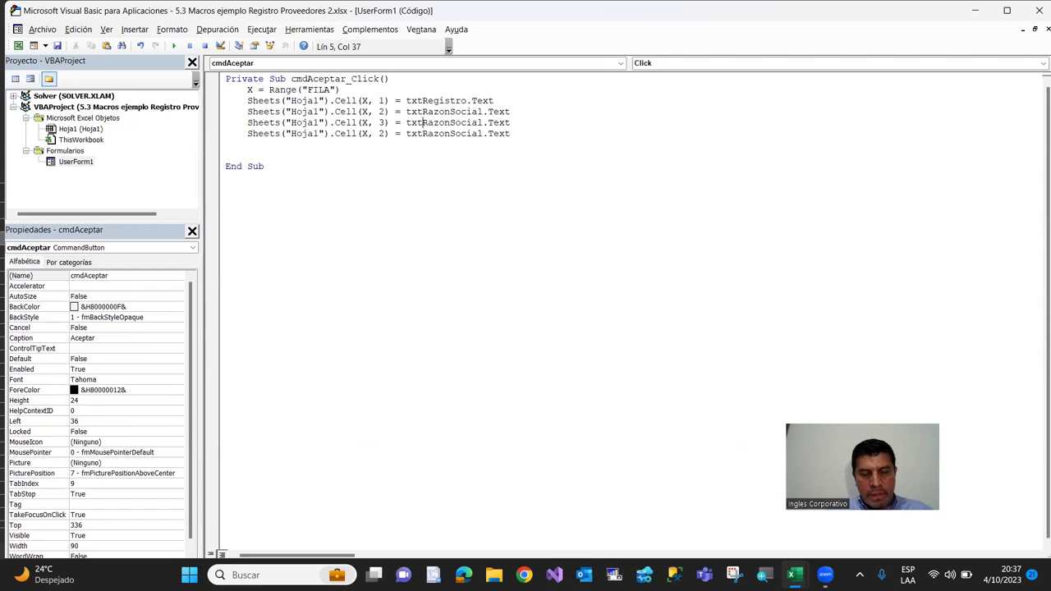
text(Nit)
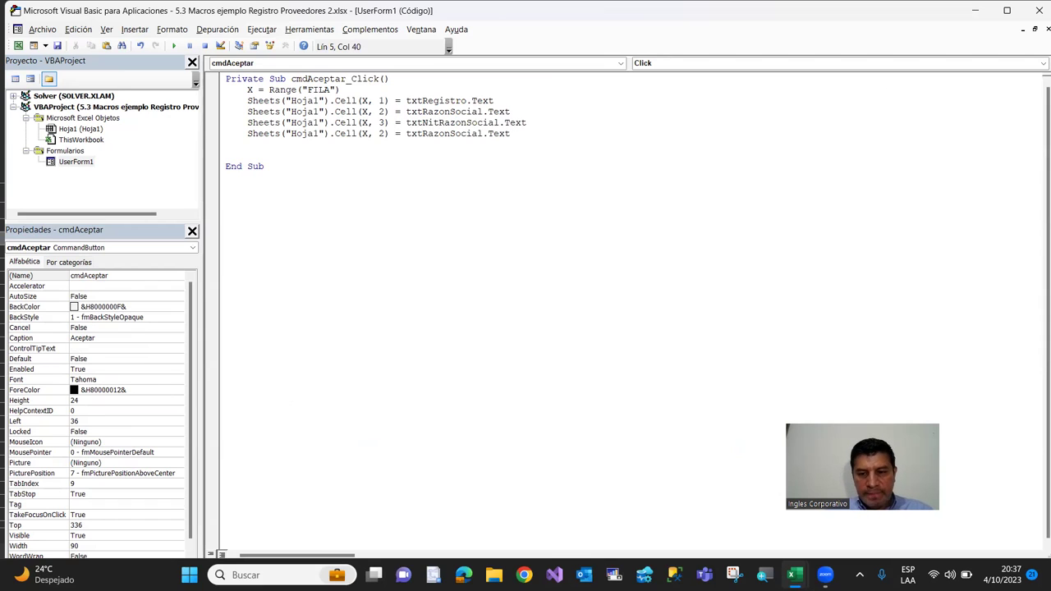
key(Delete)
key(Delete)
key(Delete)
key(Delete)
key(Delete)
key(Delete)
key(Delete)
key(Delete)
key(Delete)
key(Delete)
key(Delete)
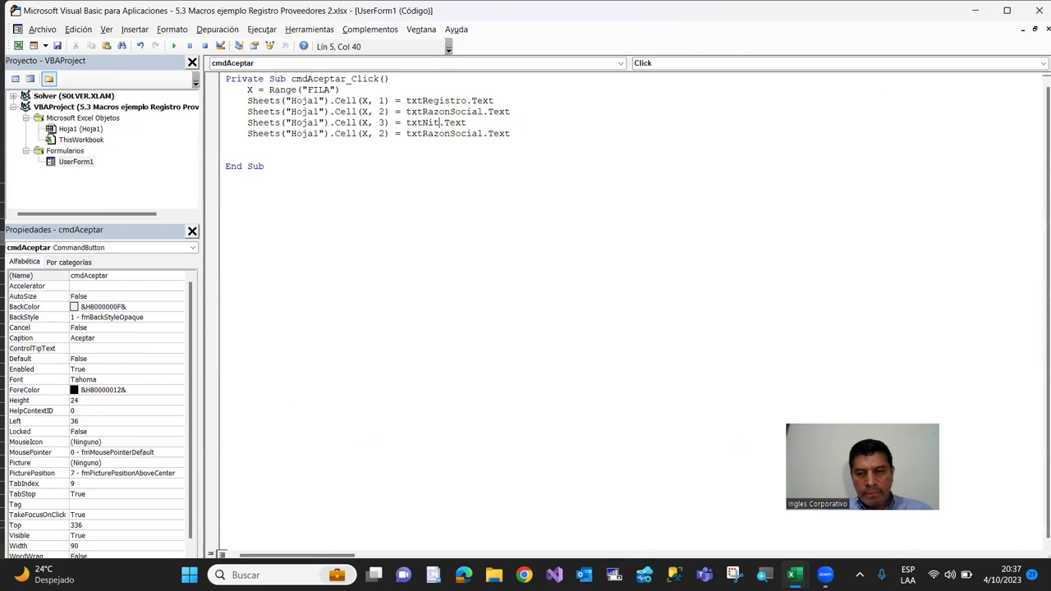
Make the second copy write txtDireccion.Text to column 4
click(423, 133)
text(Direccion)
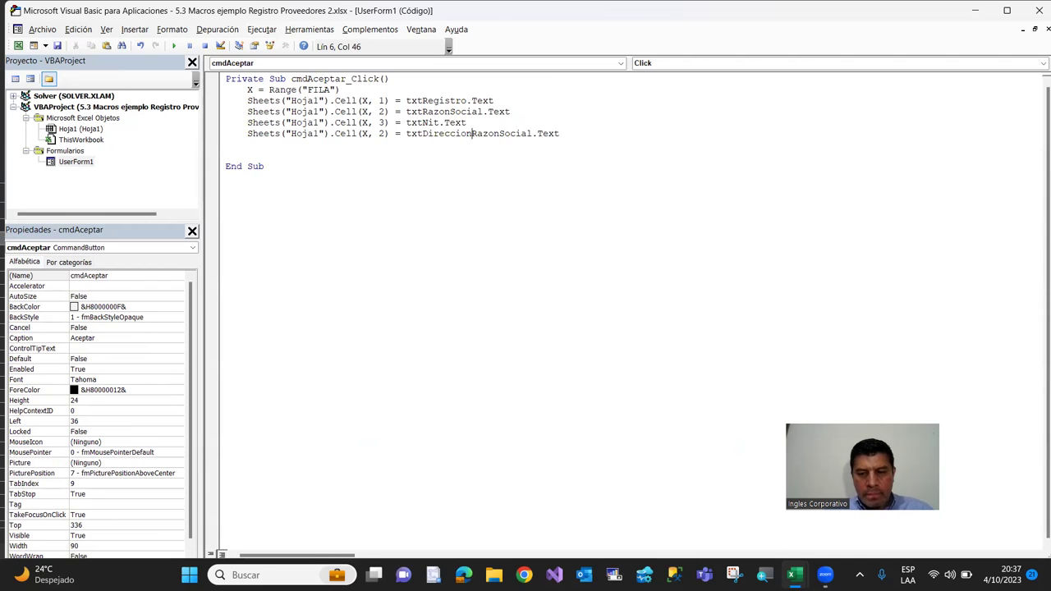
key(Delete)
key(Delete)
key(Delete)
key(Delete)
key(Delete)
key(Delete)
key(Delete)
key(Delete)
key(Delete)
key(Delete)
key(Delete)
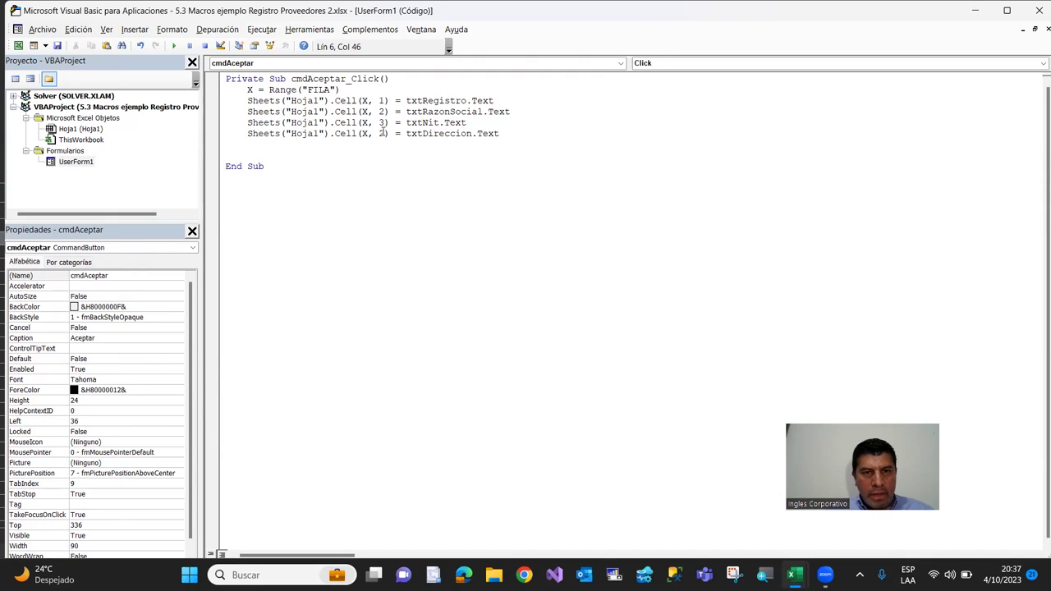
click(380, 133)
key(Delete)
text(4)
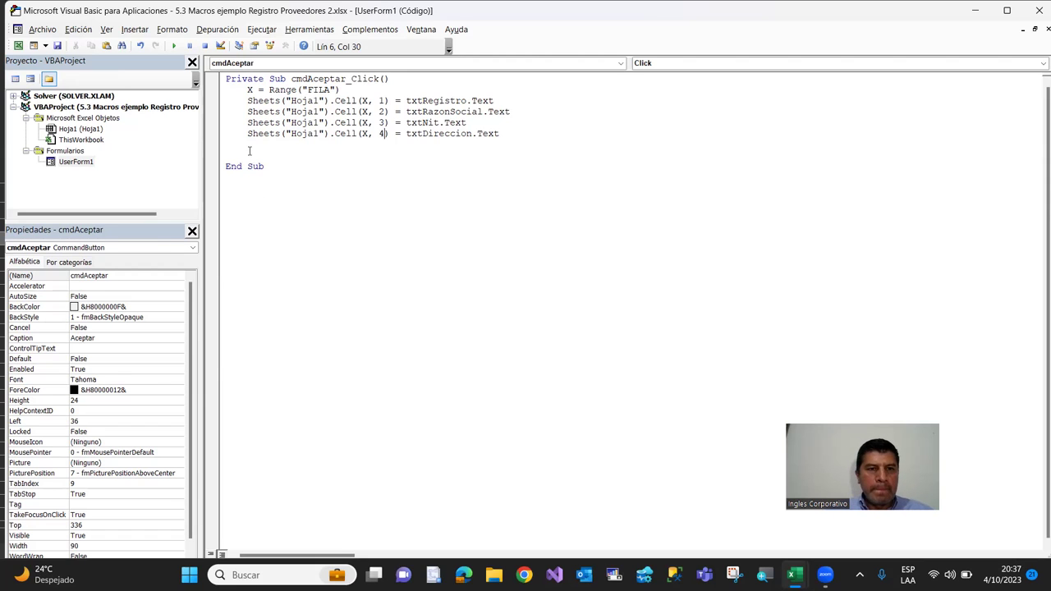
Tidy the blank lines between the new statements and End Sub
click(250, 146)
key(Up)
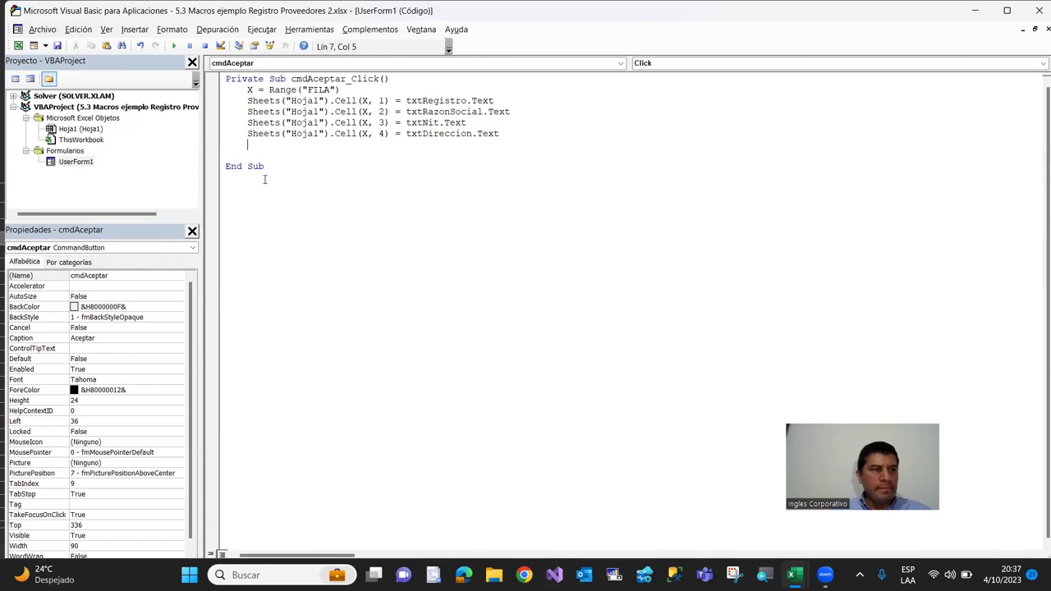
key(shift+Down)
key(shift+Down)
key(Delete)
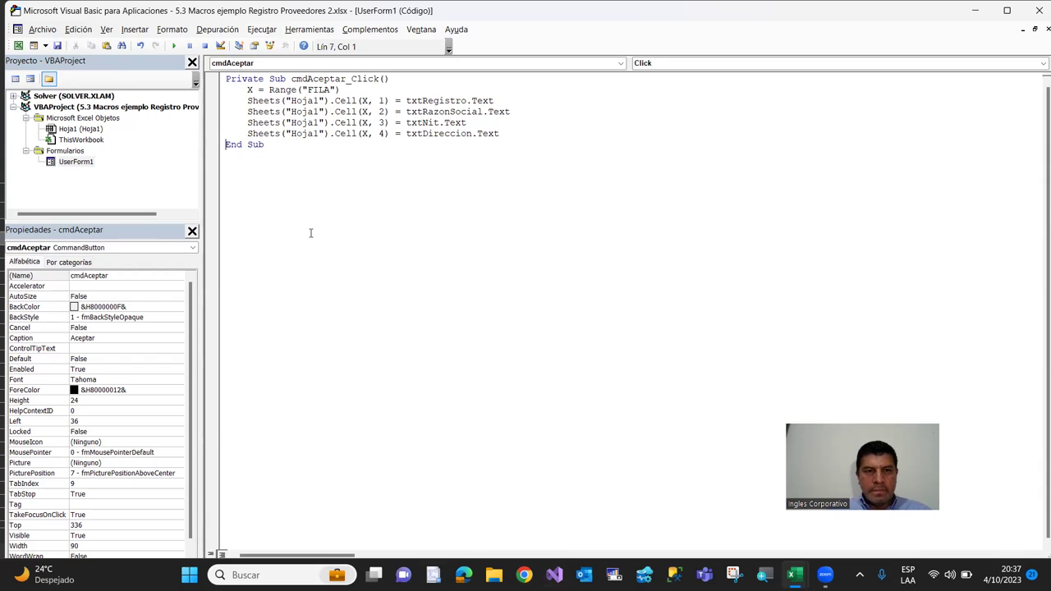
key(Return)
key(Return)
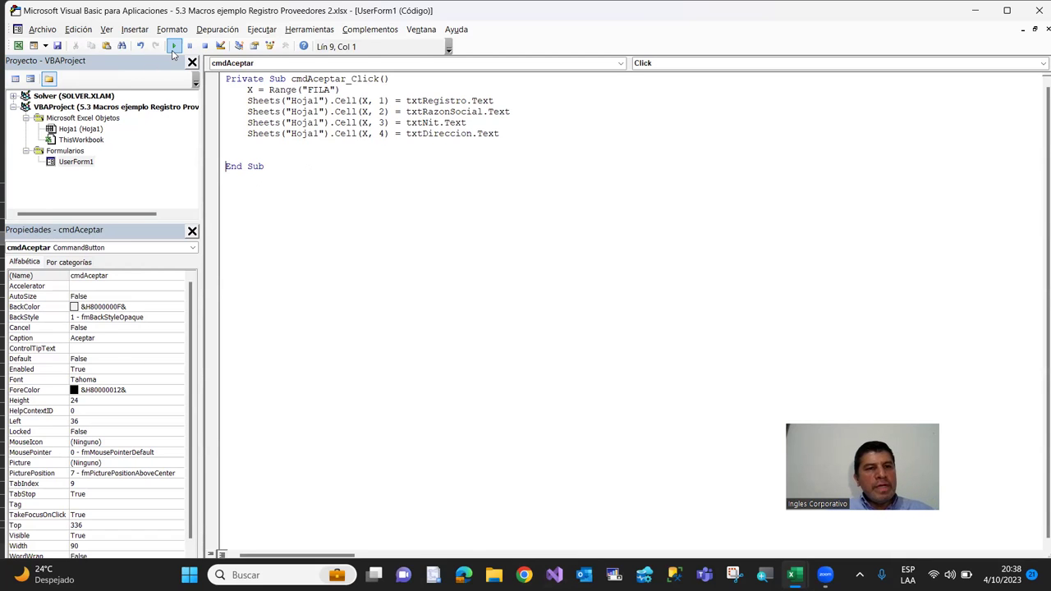
Run the form and submit registro 1, Empresa XYZ, a NIT and San Salvador, hitting error 438
click(174, 49)
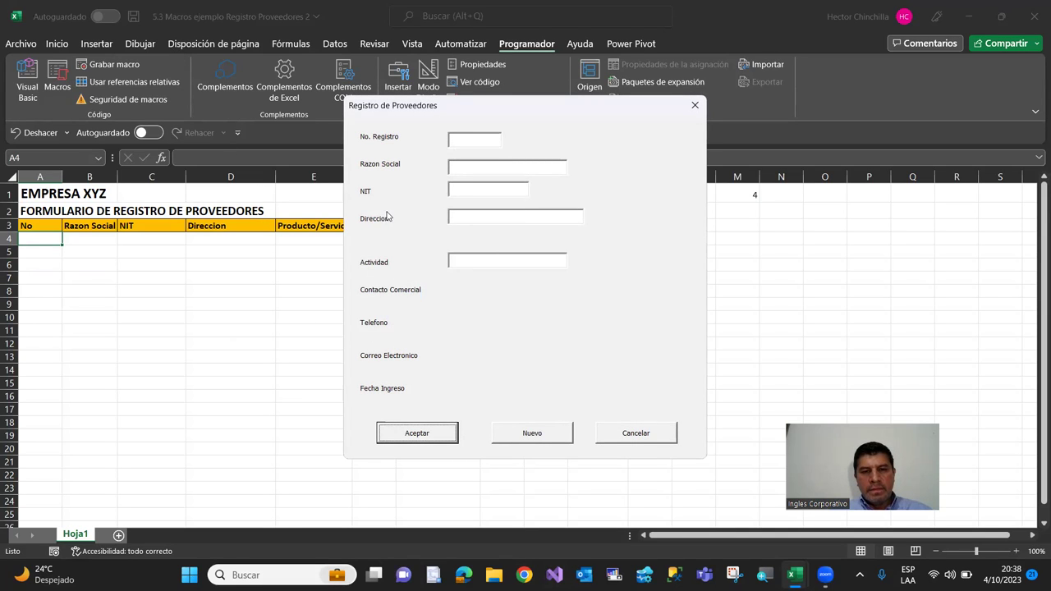
drag(480, 107, 526, 120)
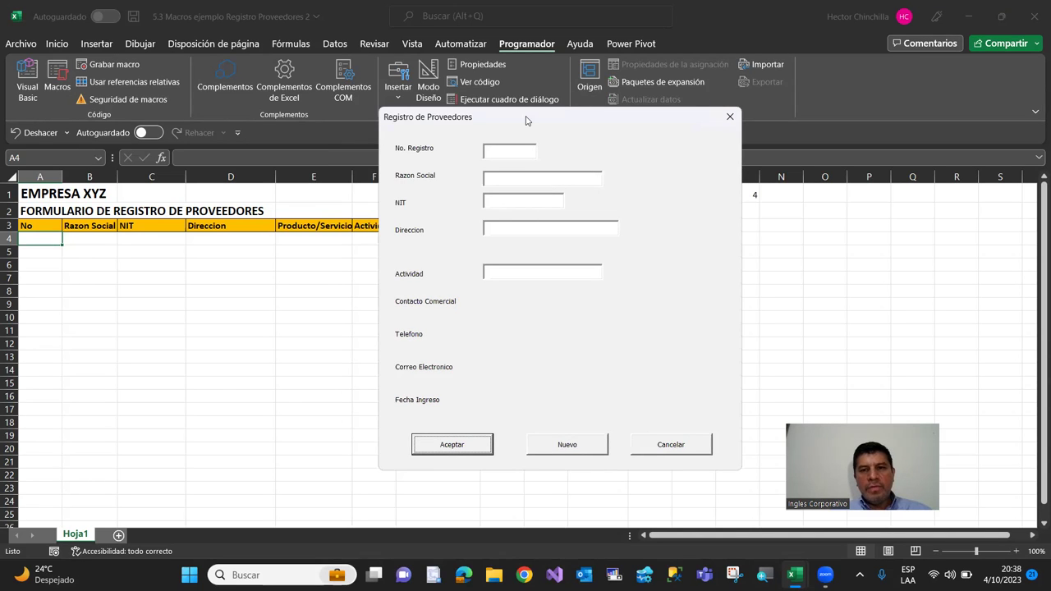
click(530, 124)
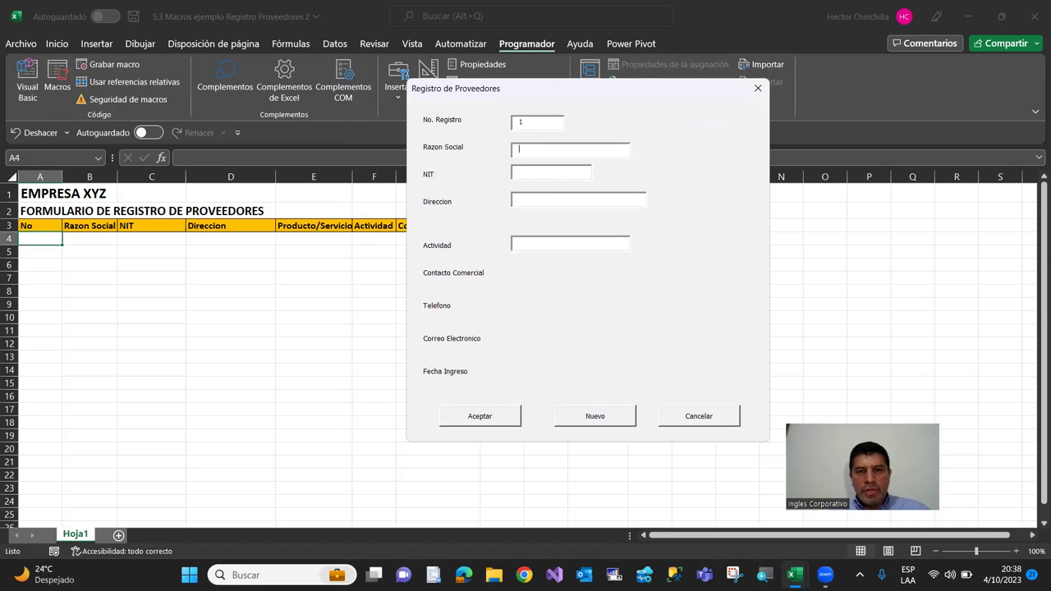
text(Empresa XYZ)
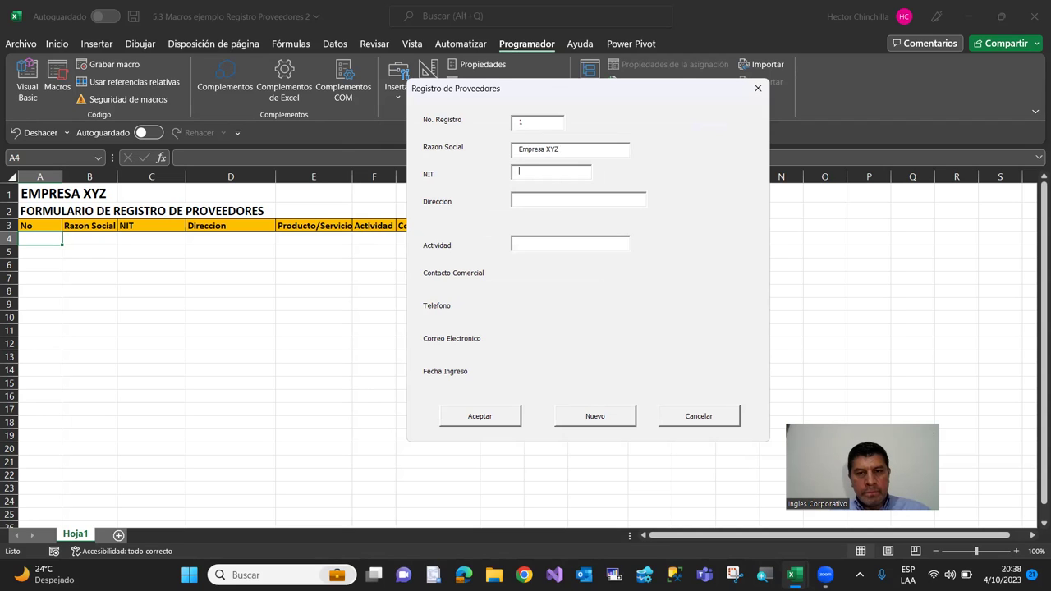
text(123131313)
text(San Salvador)
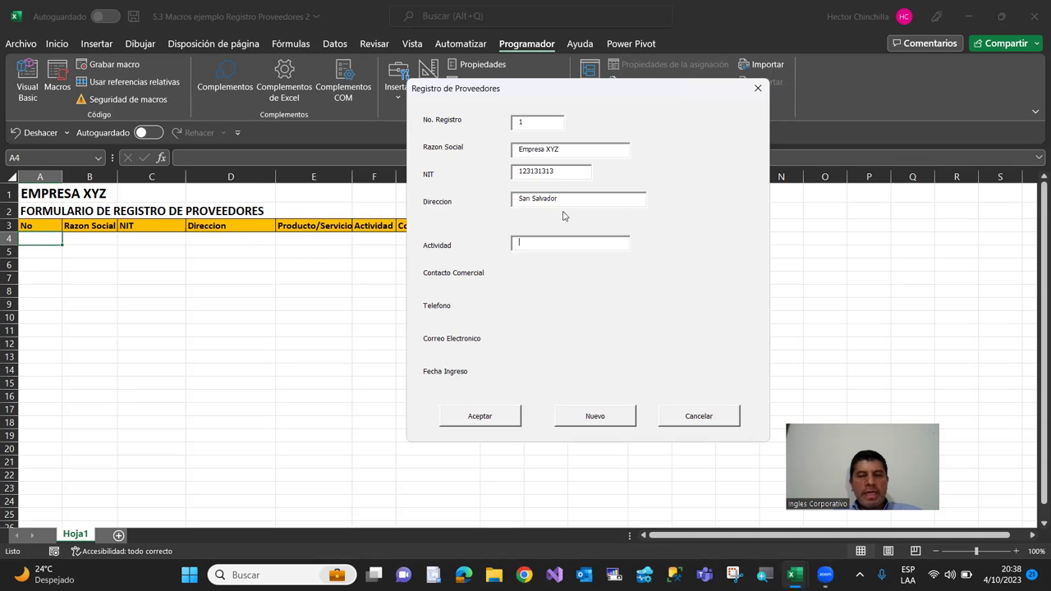
click(474, 420)
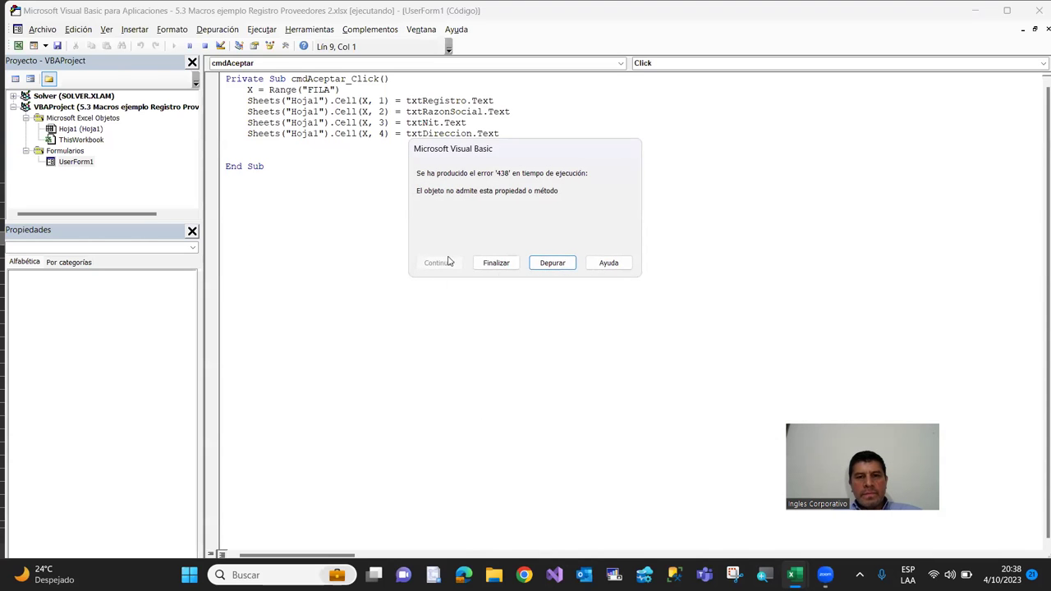
Debug error 438 to inspect the failing txtRegistro line, then reset the paused macro
click(547, 263)
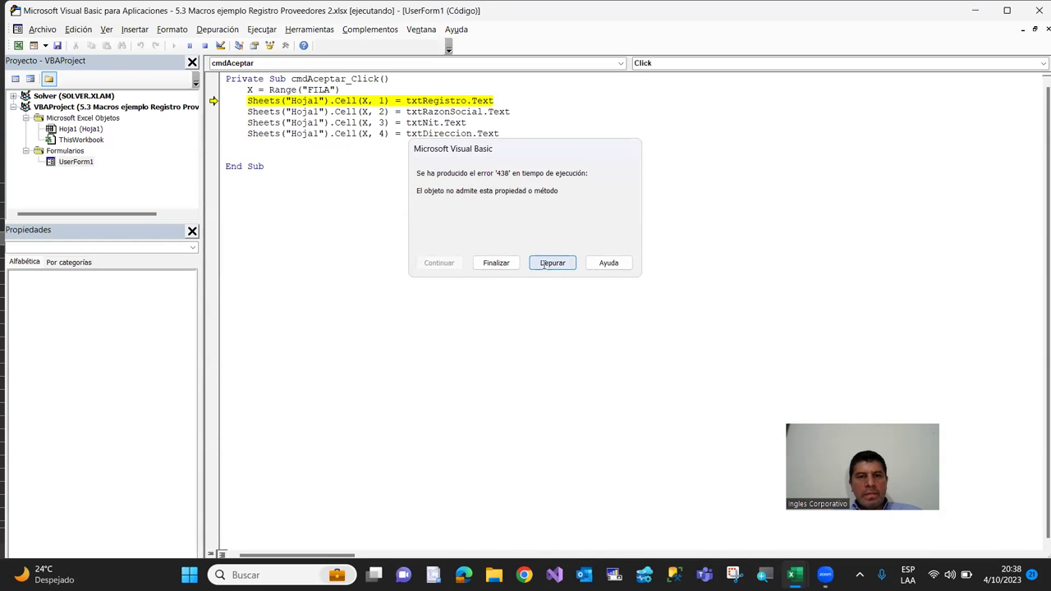
click(436, 101)
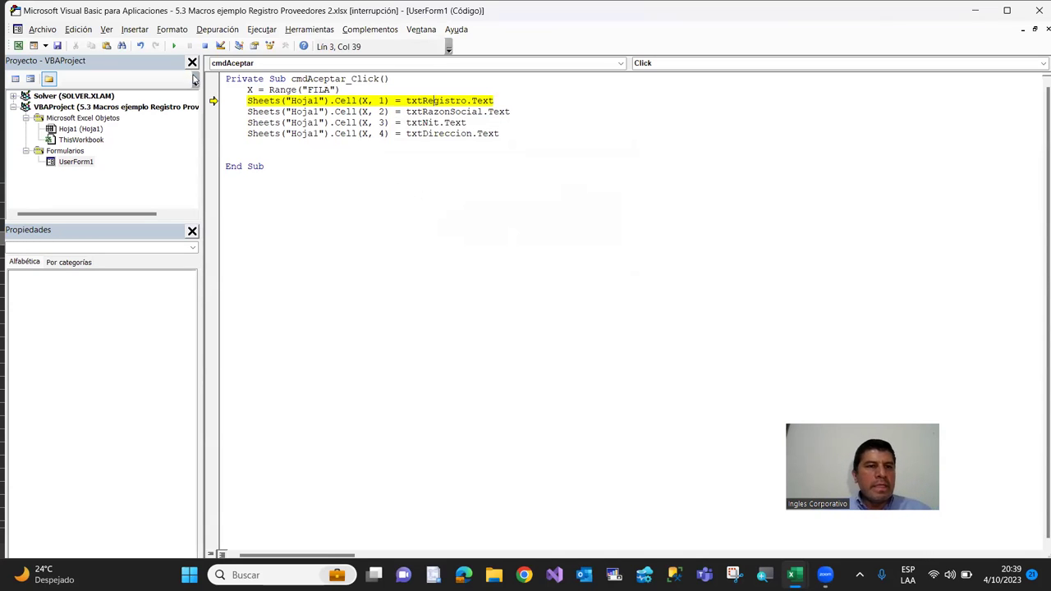
click(204, 46)
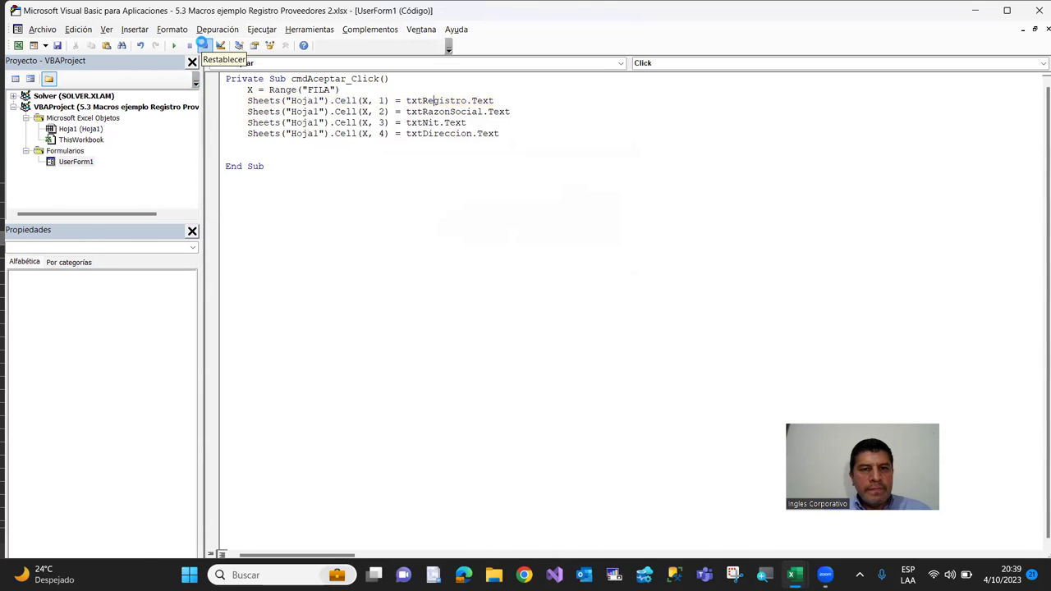
click(336, 109)
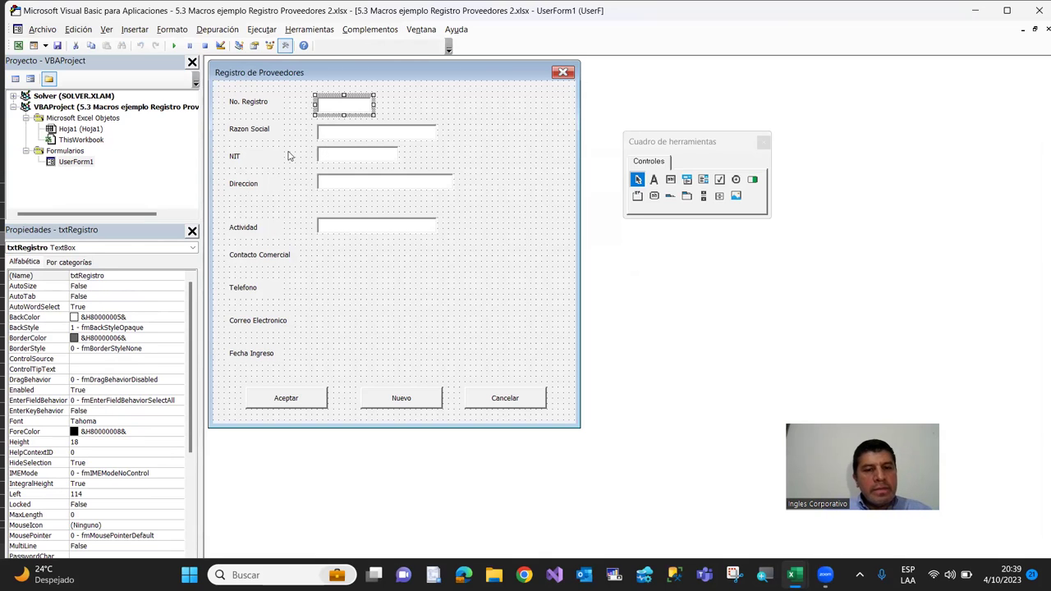
Reopen the Aceptar button's cmdAceptar_Click code and bring the Hoja1 workbook to the front
double_click(285, 399)
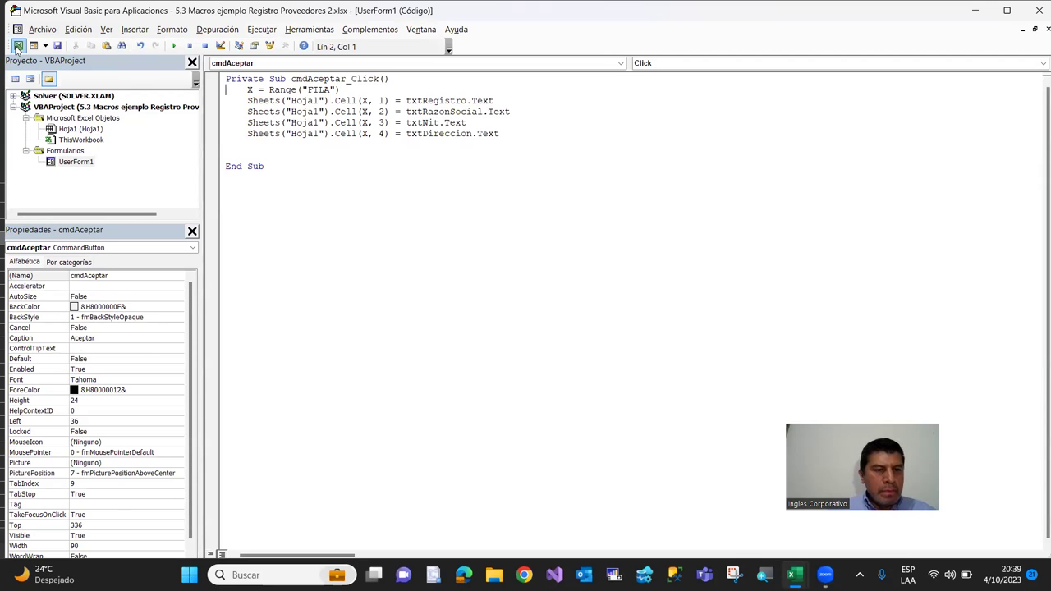
click(18, 47)
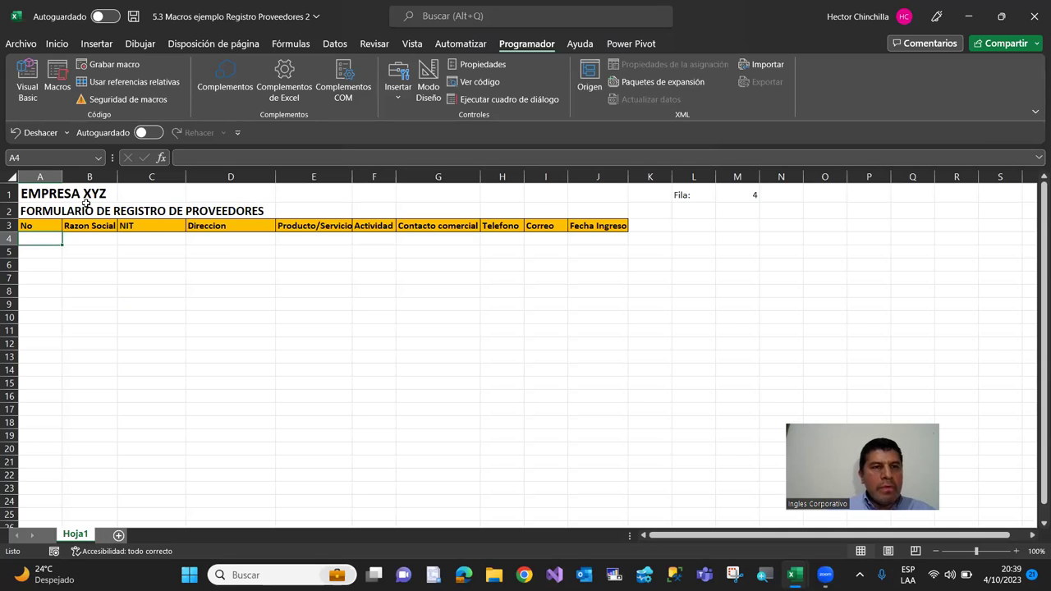
Check the Fila counter in M1, then run the form and submit No. Registro 454
click(27, 73)
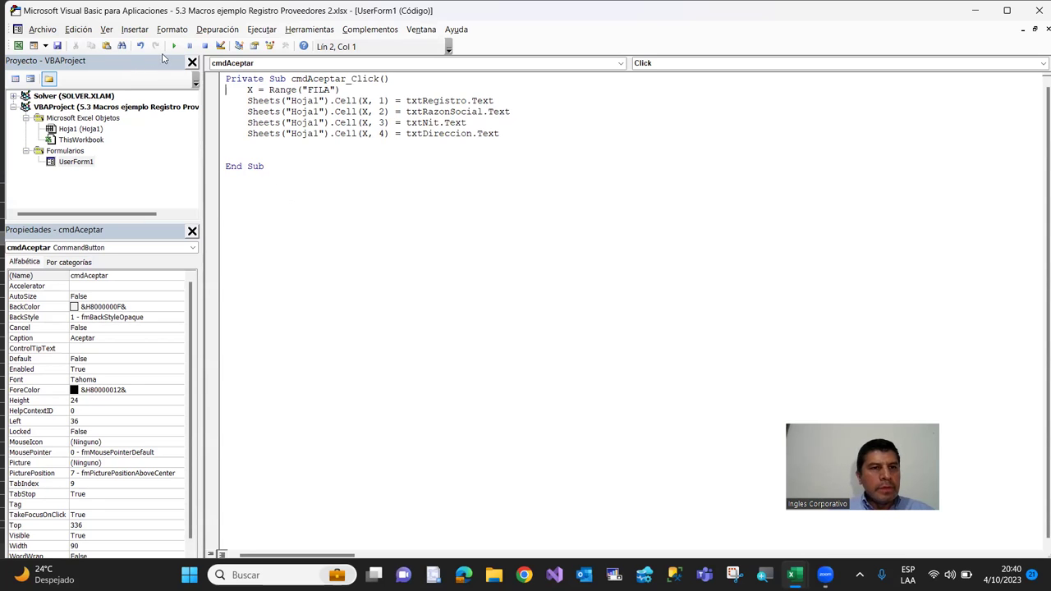
click(18, 45)
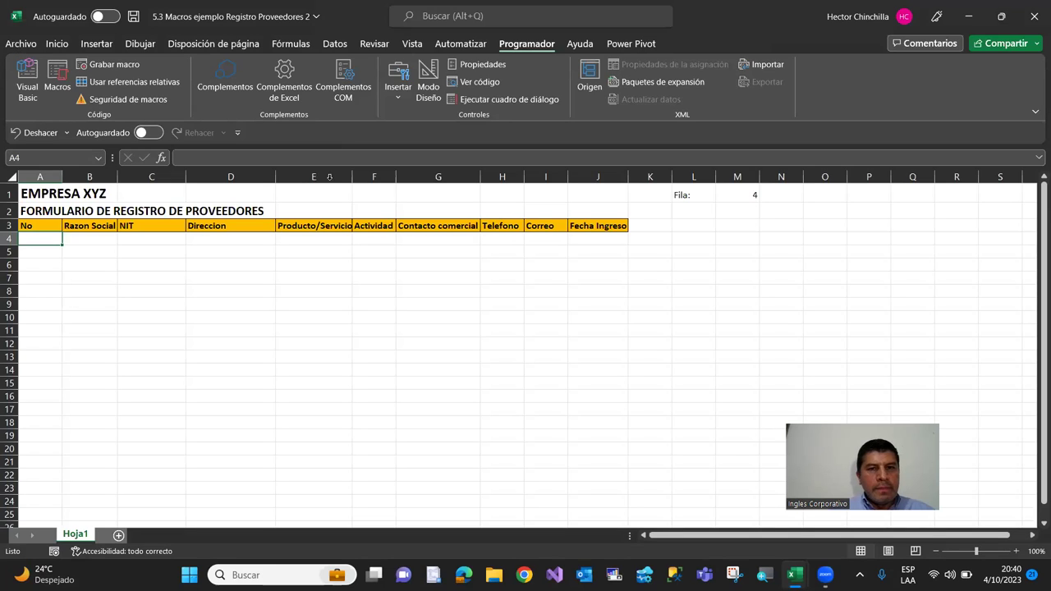
click(729, 194)
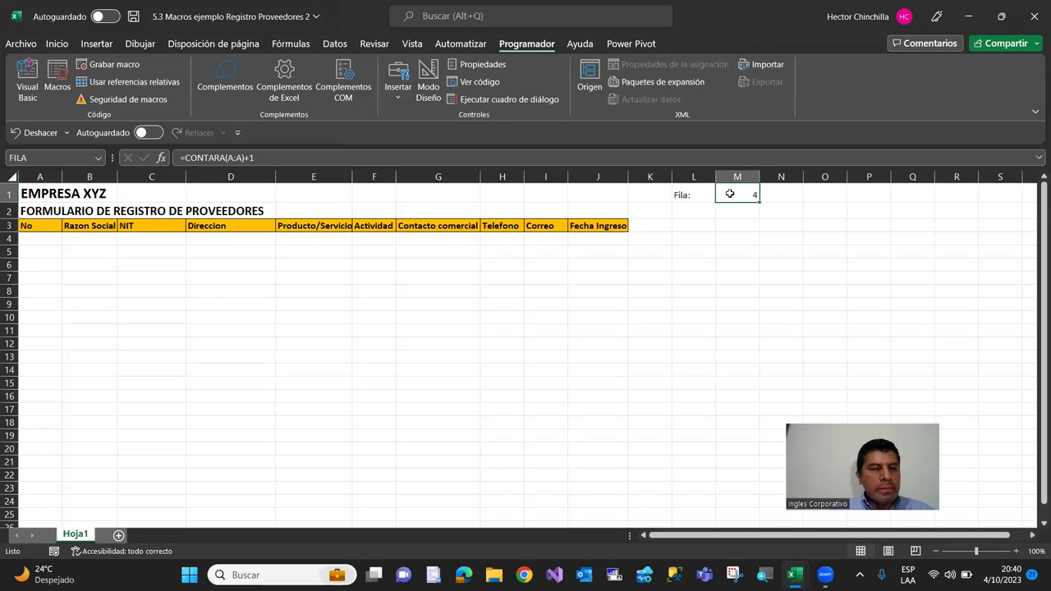
click(23, 82)
click(174, 51)
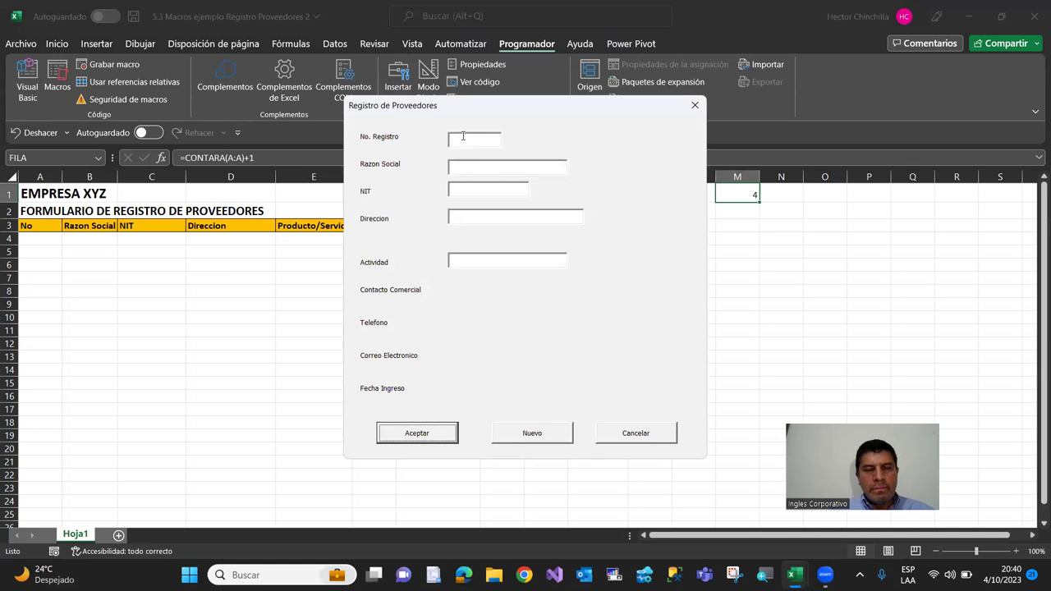
click(462, 136)
text(454)
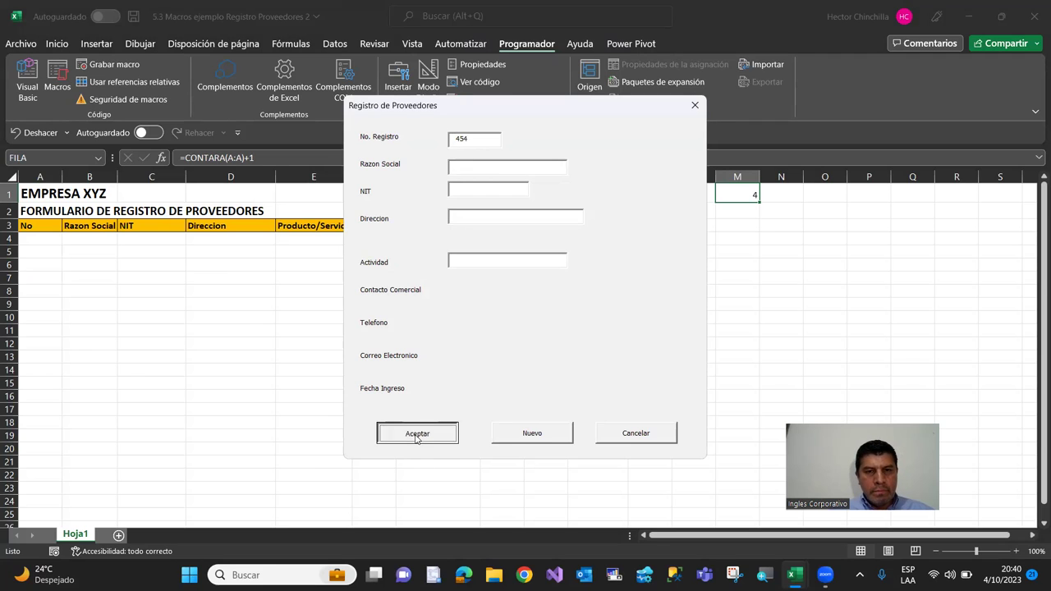
click(416, 435)
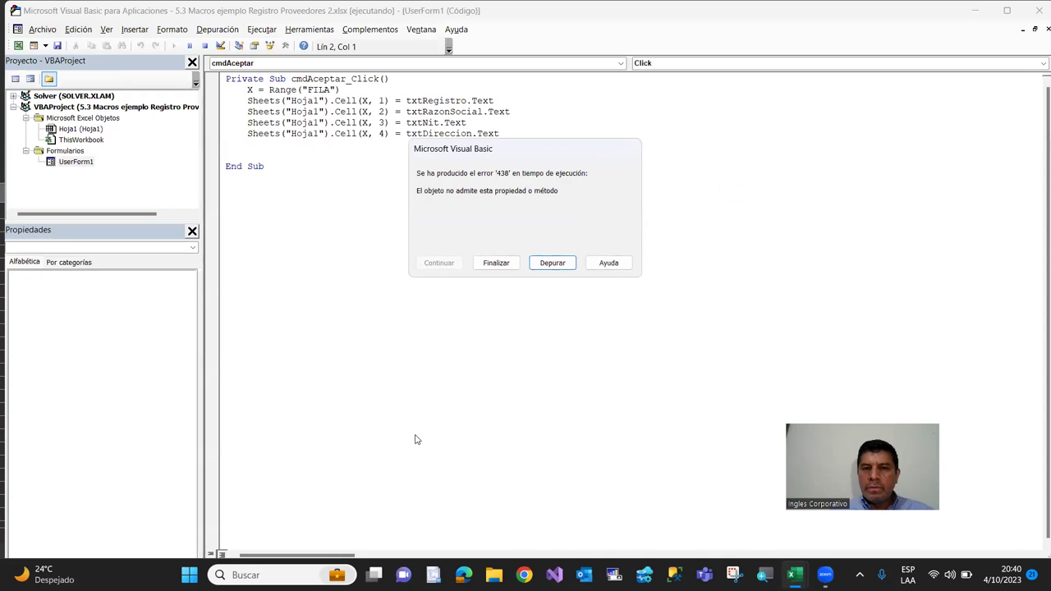
Debug and reset the failed run, review txtRegistro's properties, and reopen the cmdAceptar_Click code
click(545, 267)
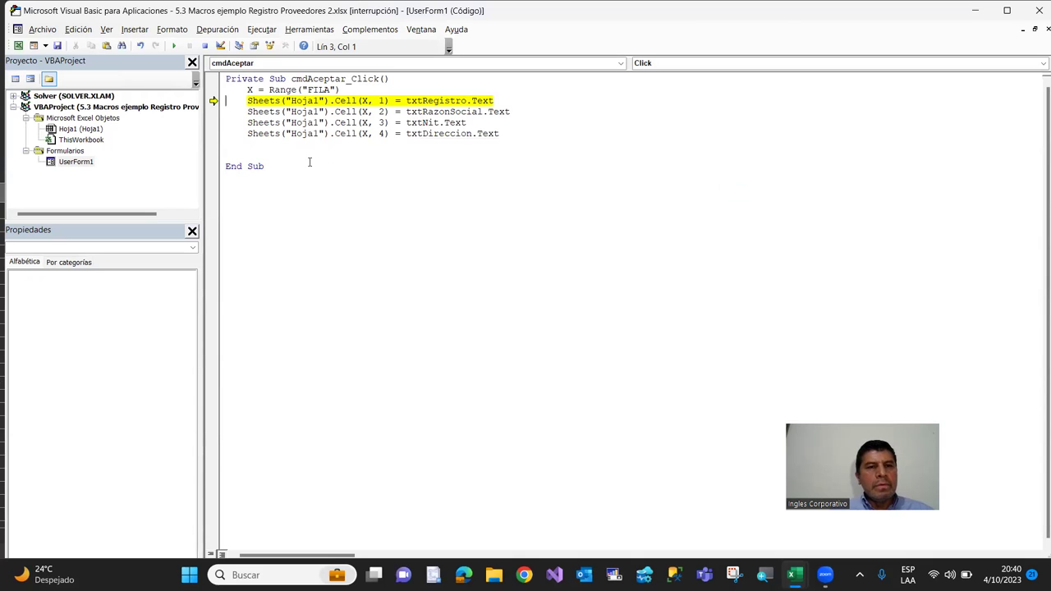
click(204, 47)
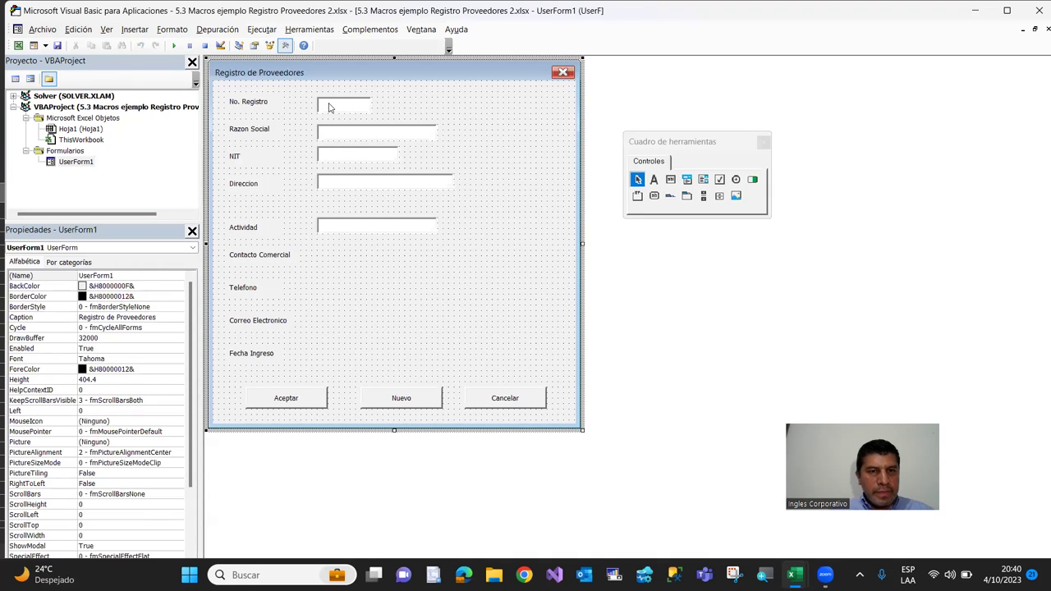
click(329, 107)
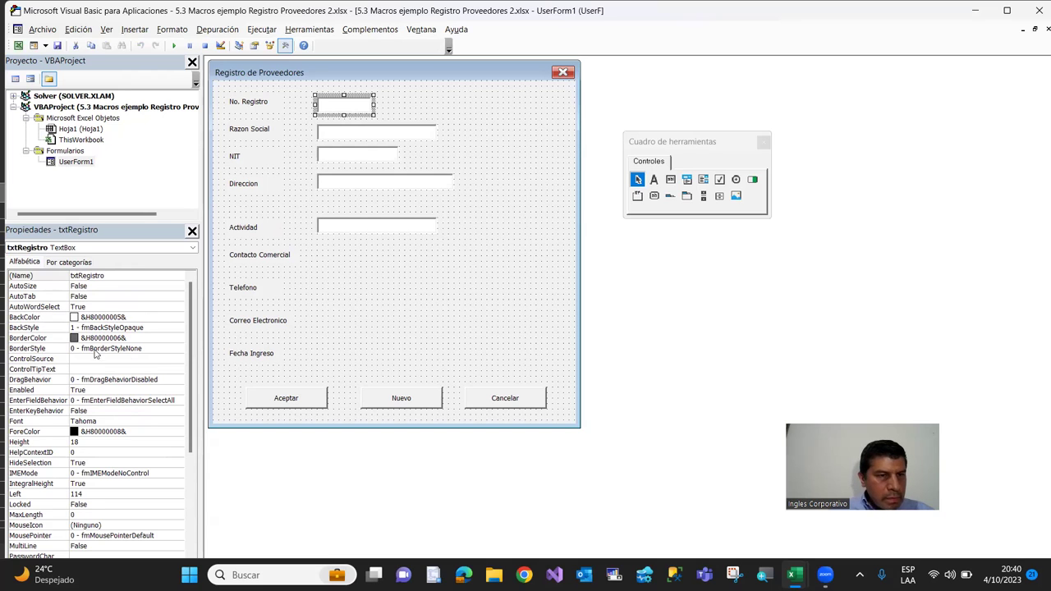
drag(191, 373, 190, 439)
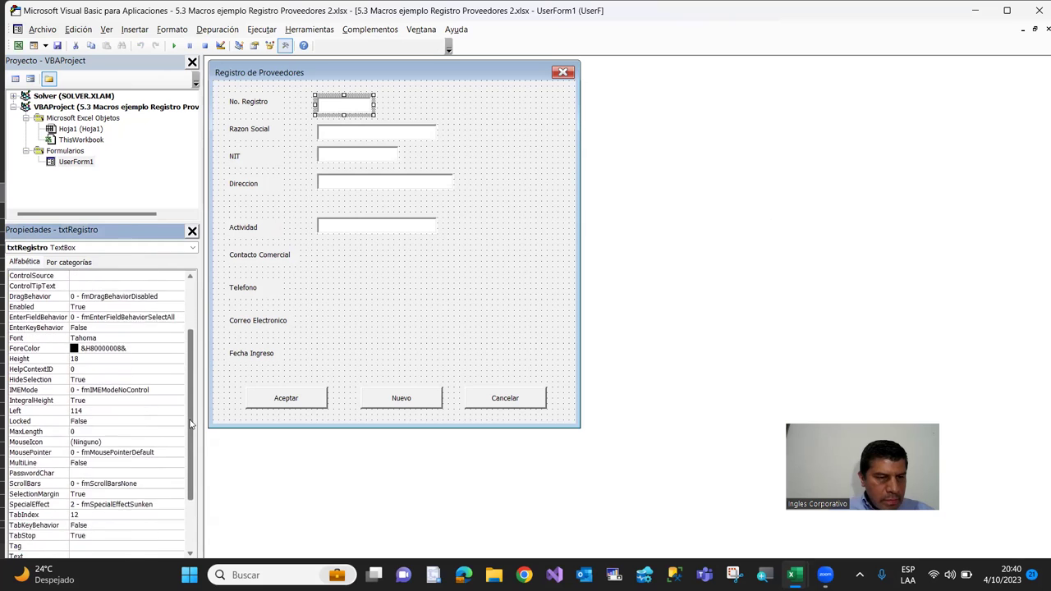
mouse_move(189, 439)
mouse_down()
mouse_move(188, 454)
mouse_move(189, 371)
mouse_up()
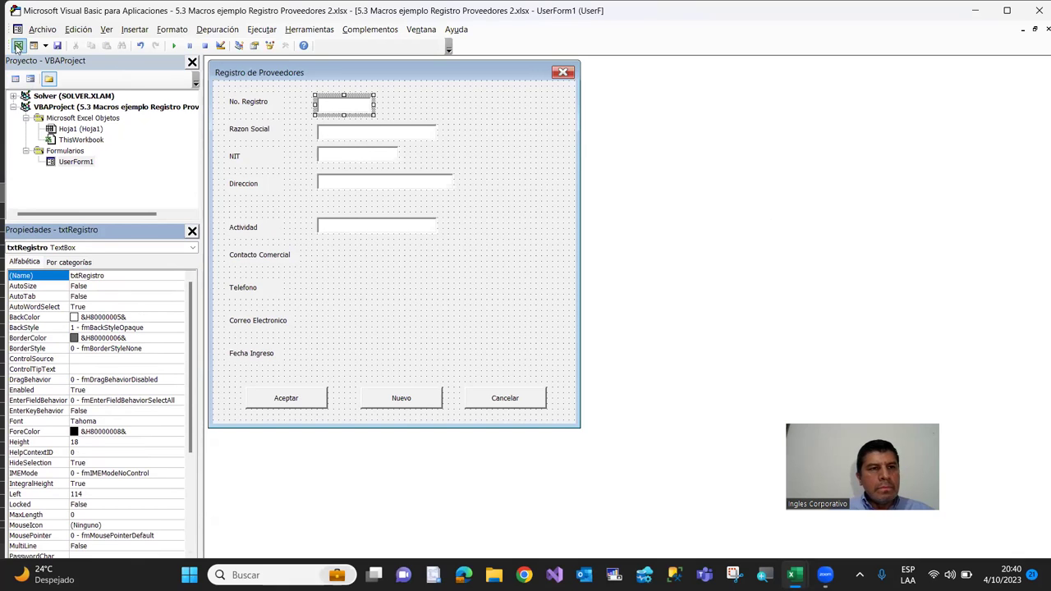
double_click(260, 401)
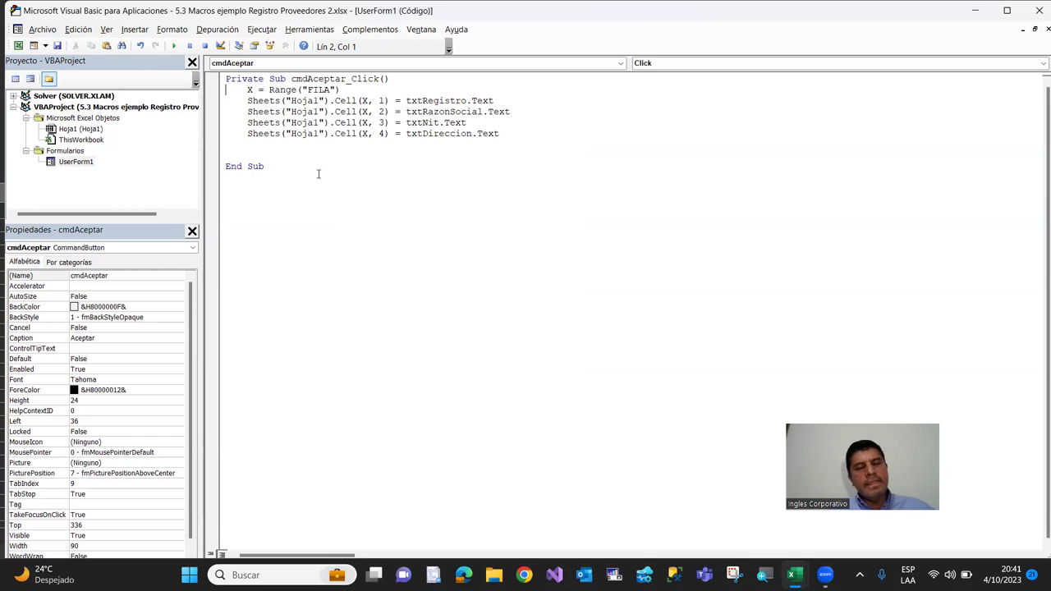
Correct Cell to Cells in the Sheets("Hoja1") assignments and run the form again
click(345, 101)
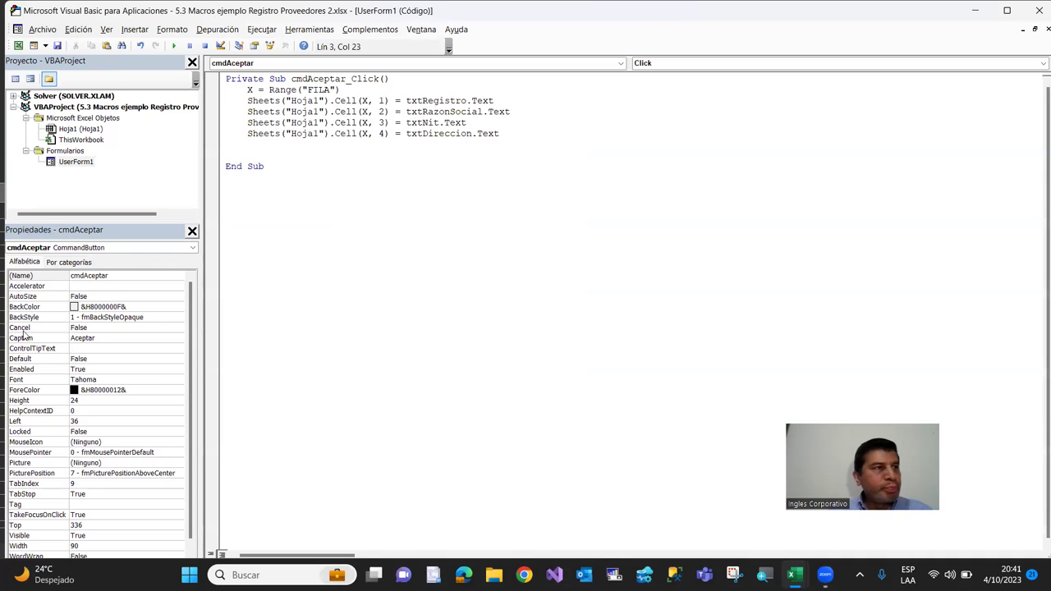
text(s)
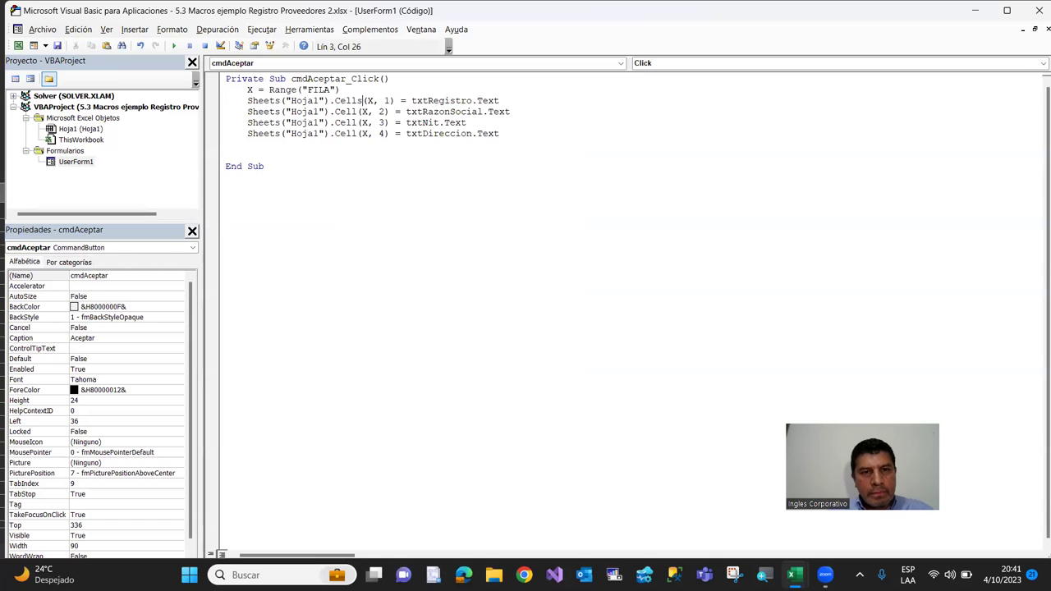
text(s)
click(357, 123)
text(s)
text(s)
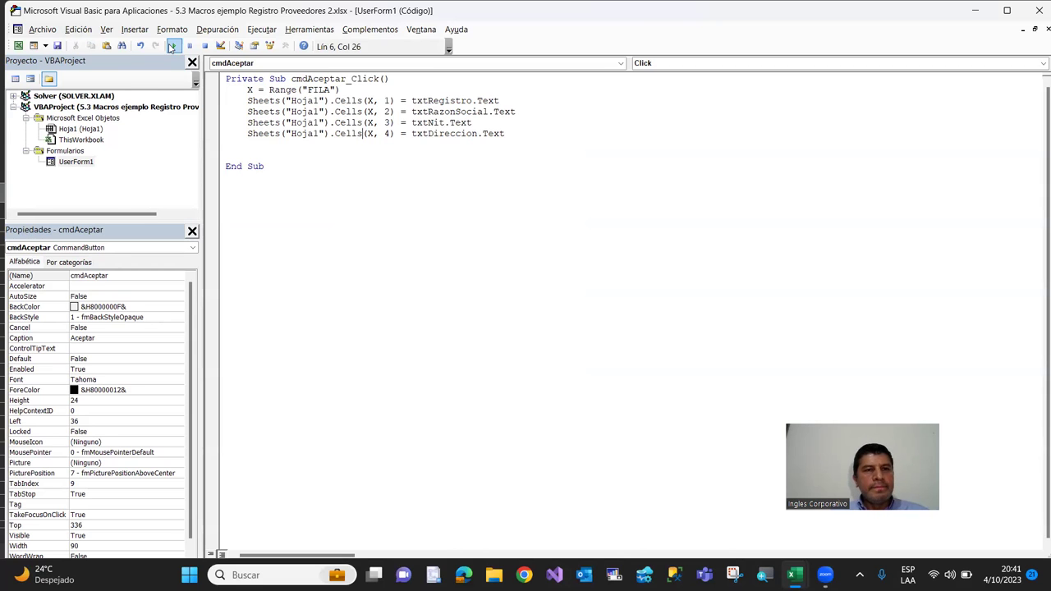
click(170, 47)
Submit registro 1 so the supplier saves into row 4, then close the form
click(460, 142)
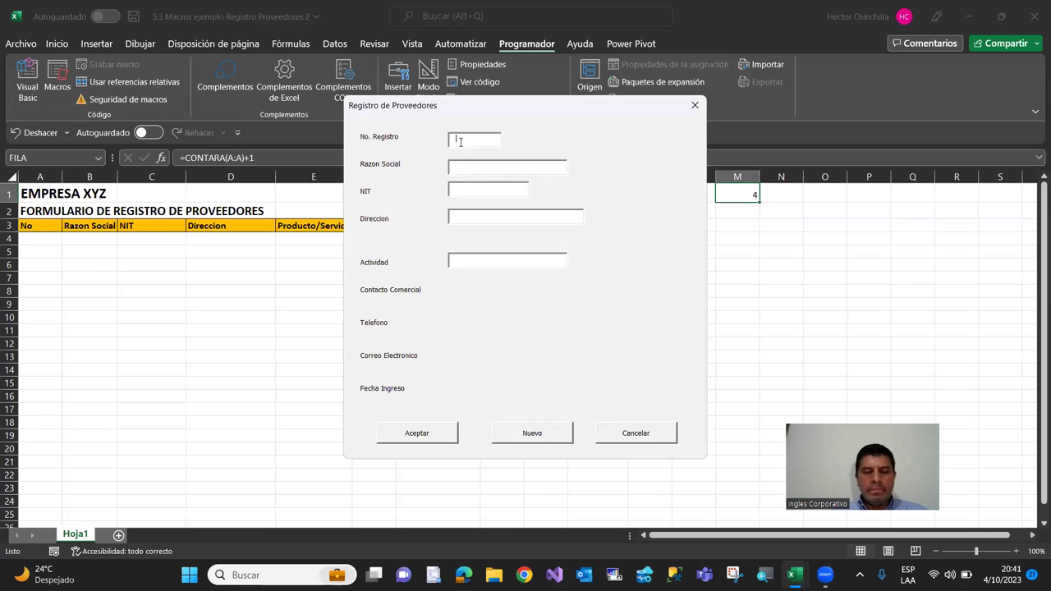
text(1)
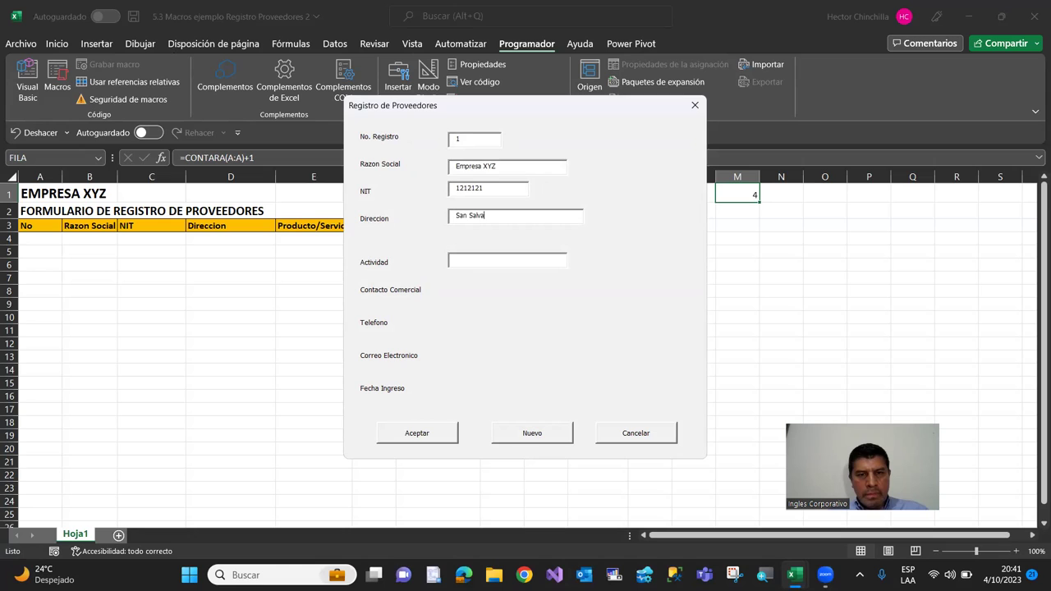
click(419, 435)
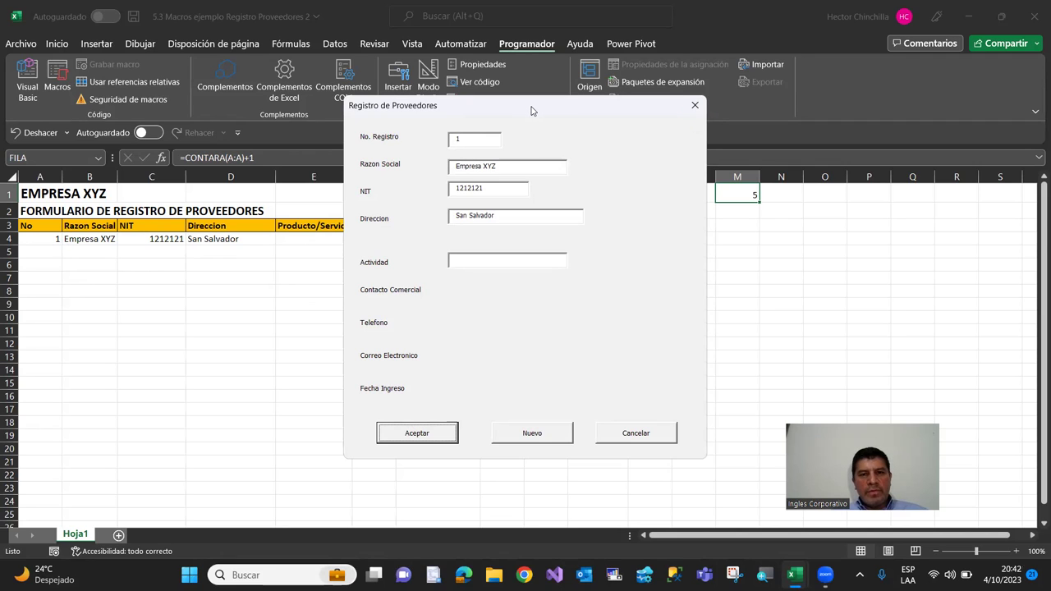
drag(530, 108, 555, 85)
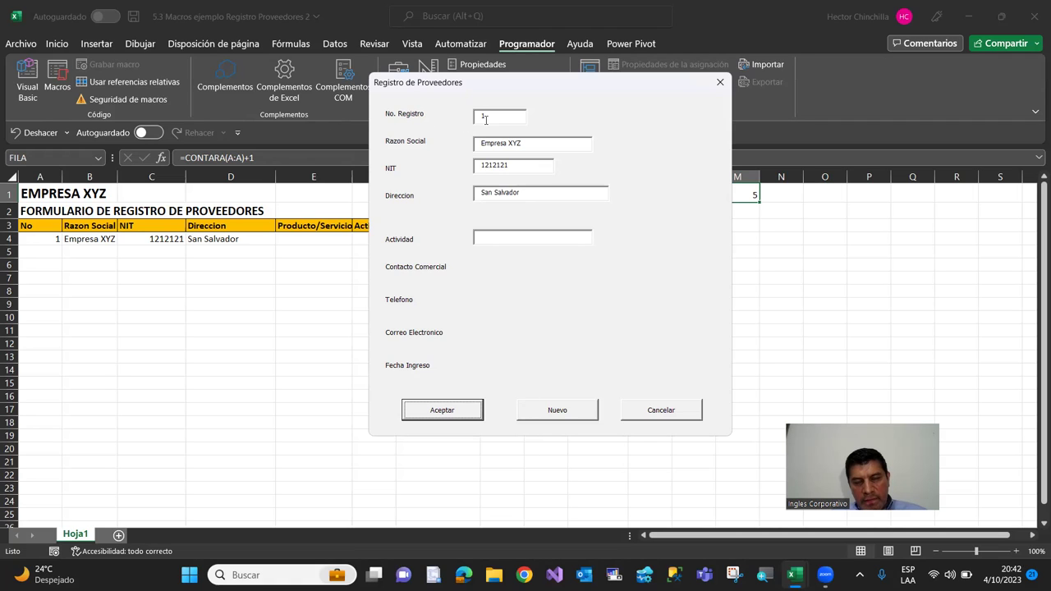
click(543, 413)
click(645, 417)
click(581, 406)
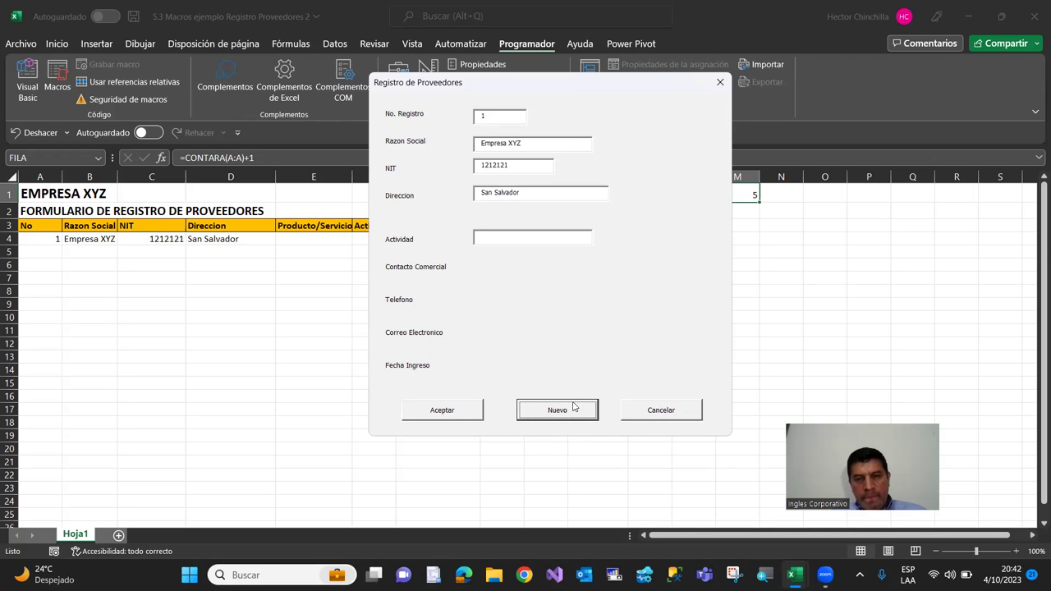
click(716, 84)
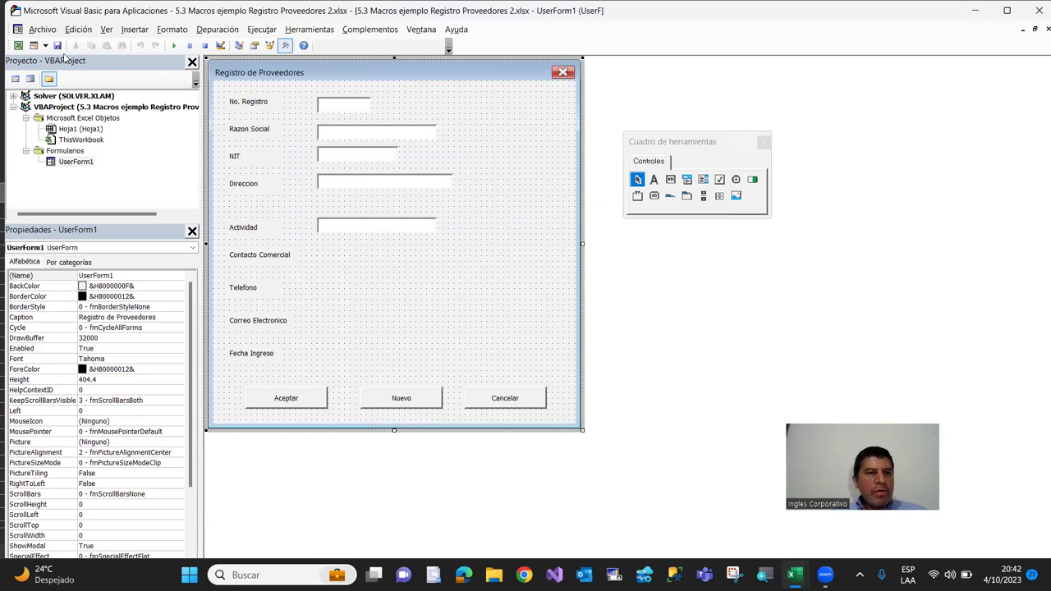
Draw a form-control button over F1:H1 on Hoja1 and accept the Asignar macro dialog
click(18, 46)
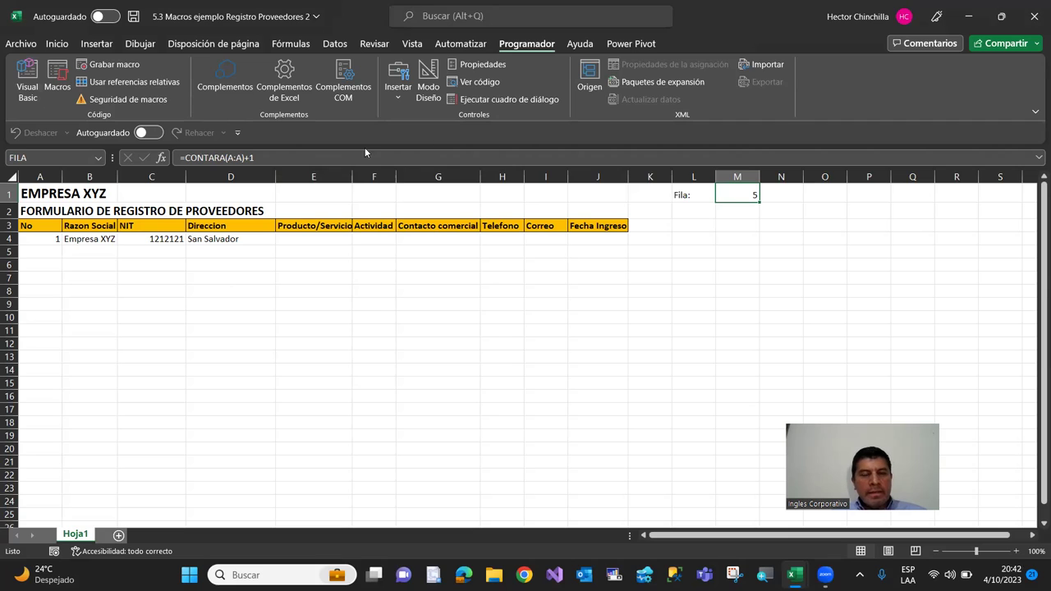
click(399, 97)
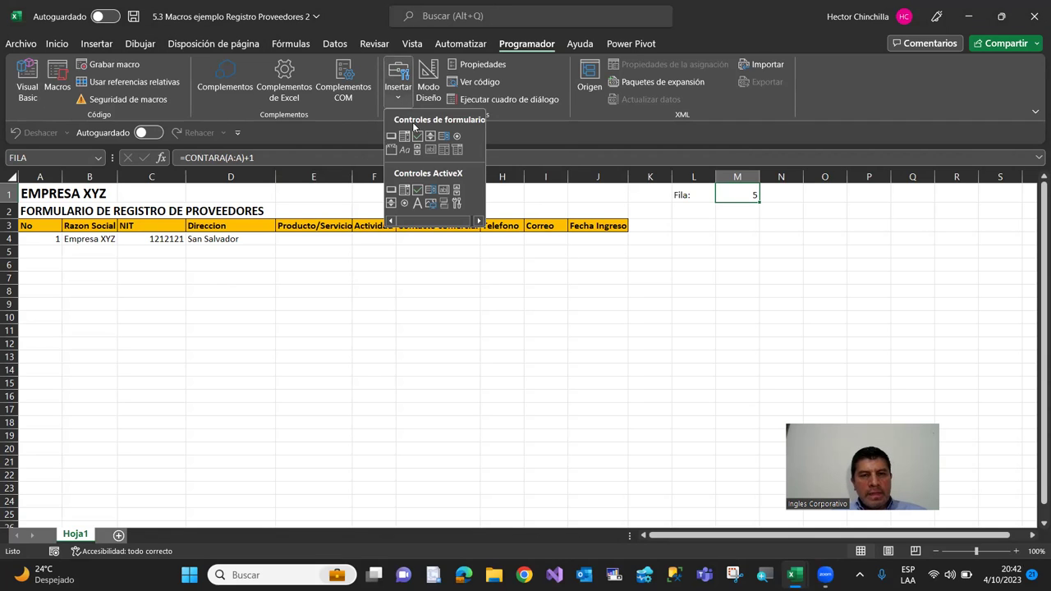
click(391, 136)
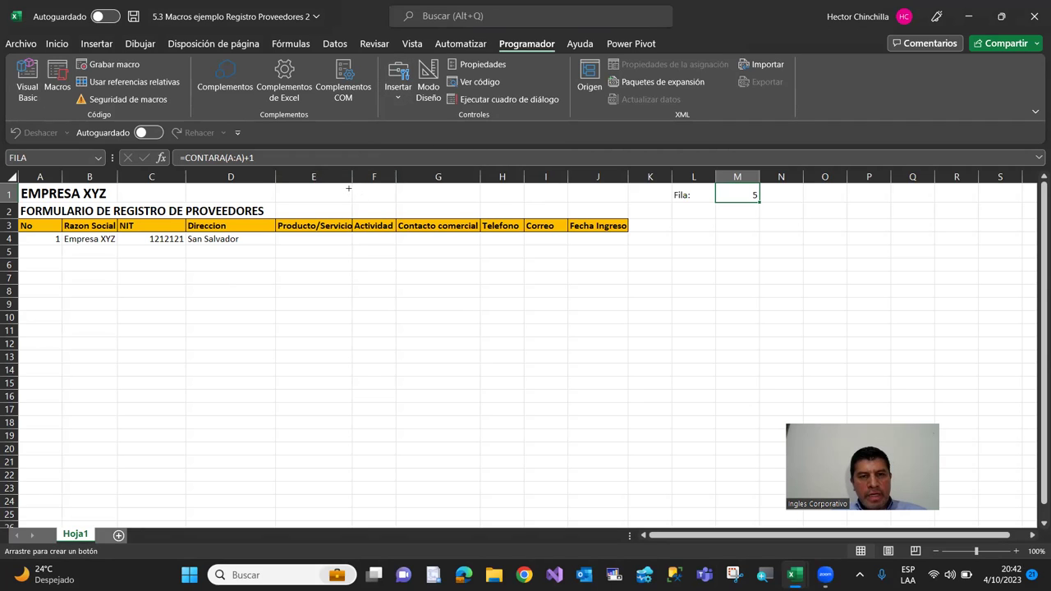
drag(352, 187, 486, 206)
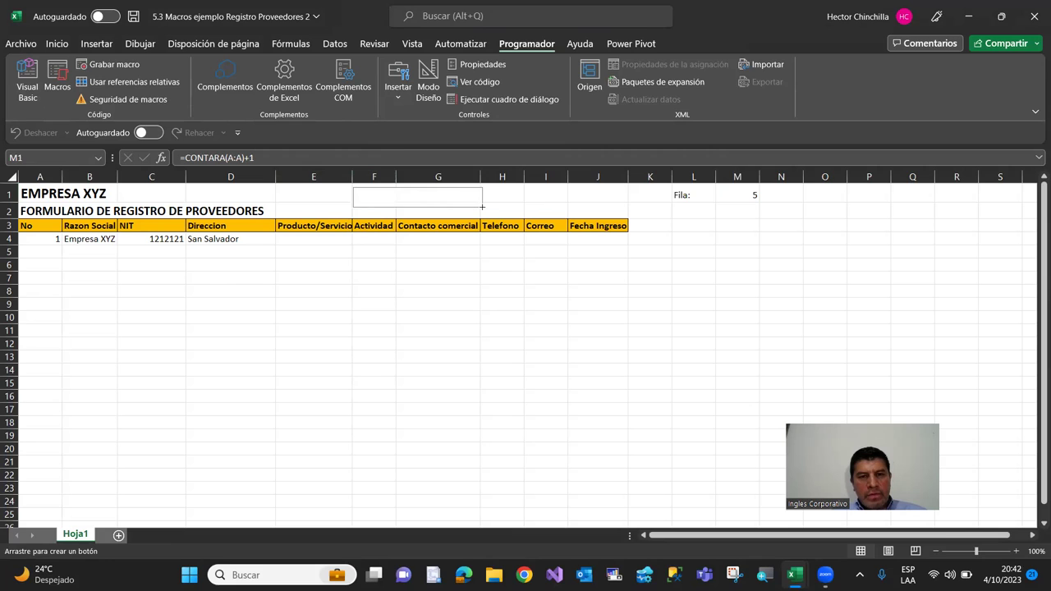
drag(486, 206, 485, 206)
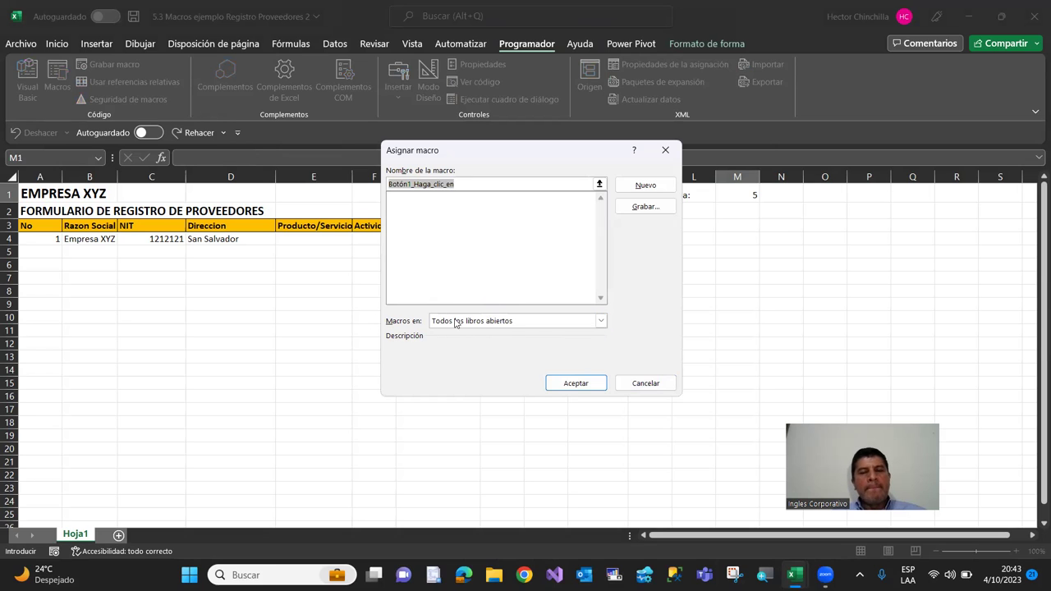
click(579, 383)
click(269, 293)
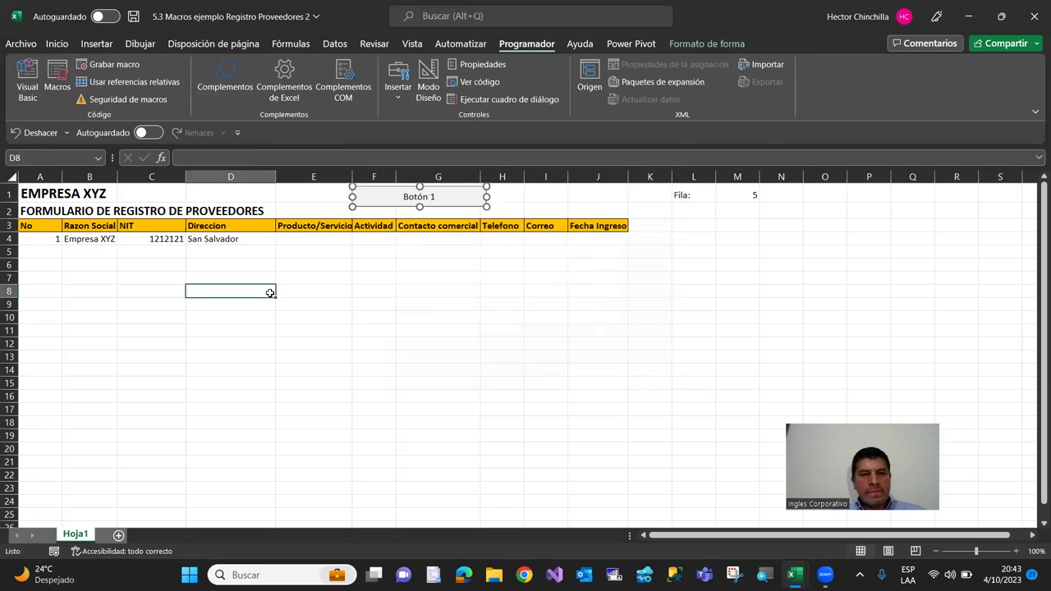
click(178, 265)
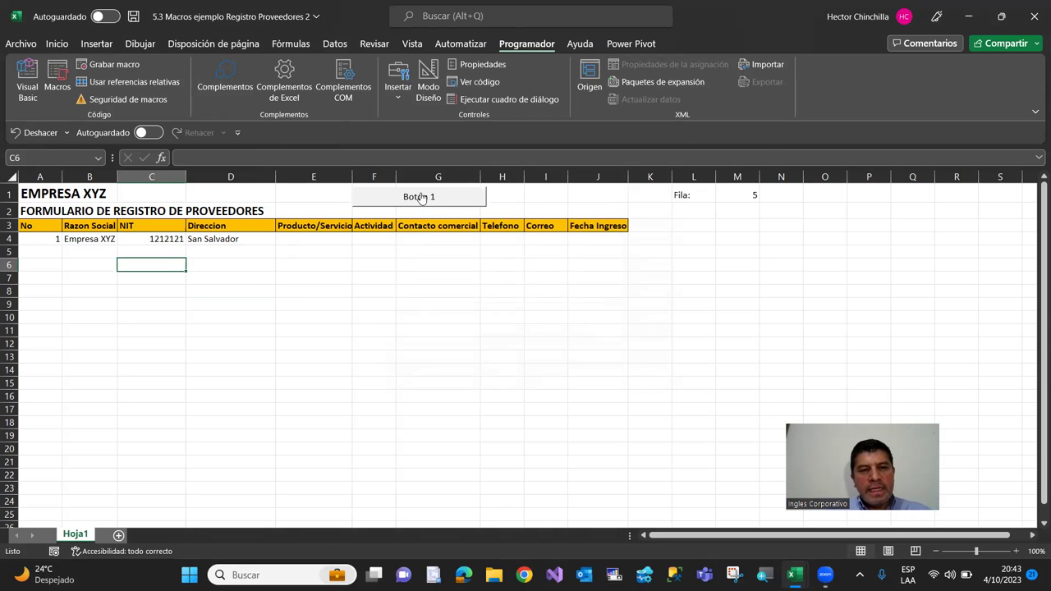
click(27, 82)
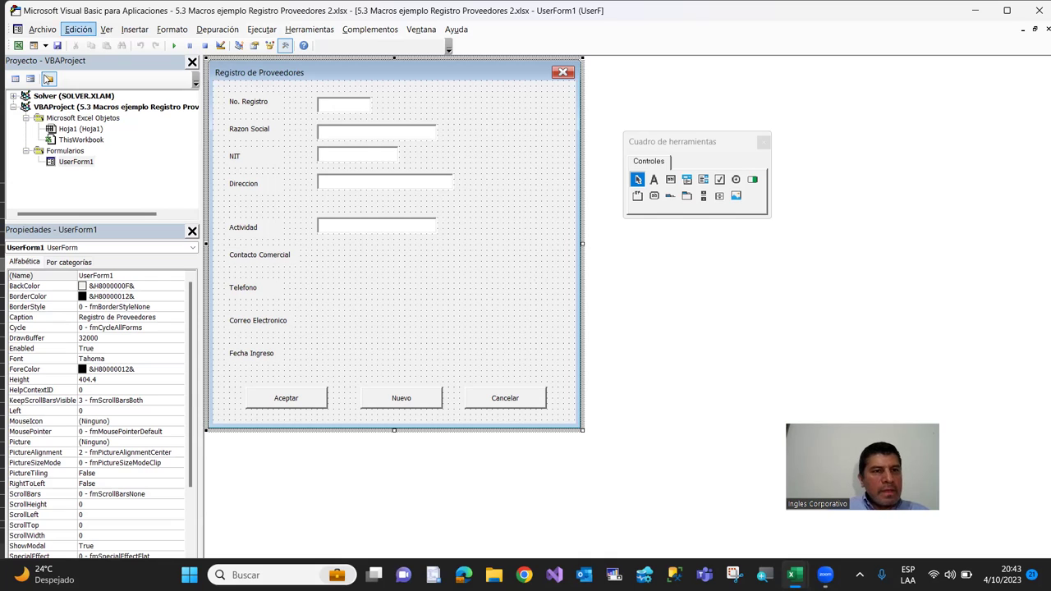
Add a new standard module, Módulo1, from the Insertar menu
click(142, 34)
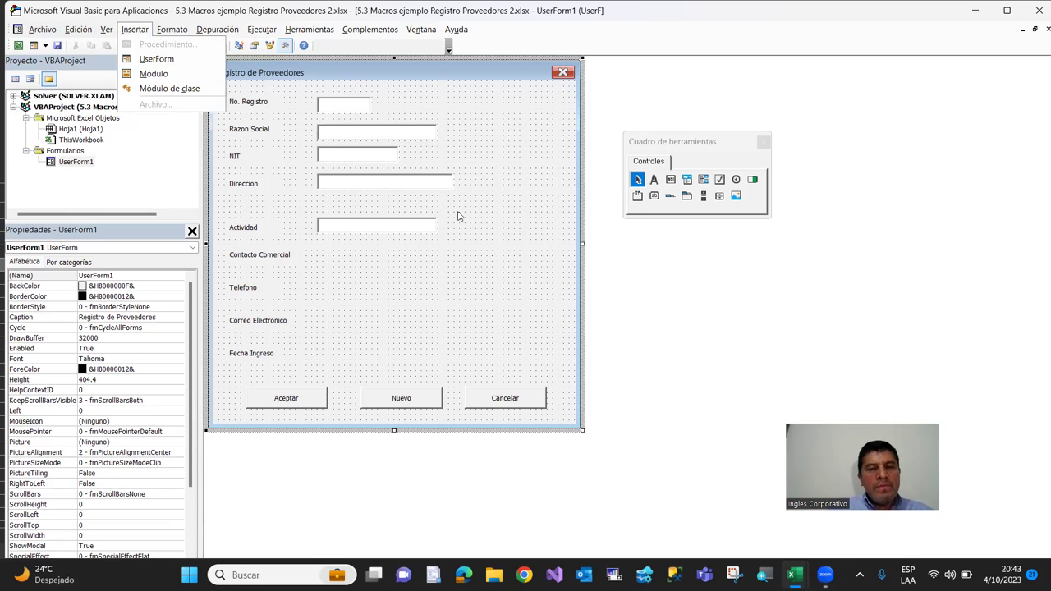
click(309, 29)
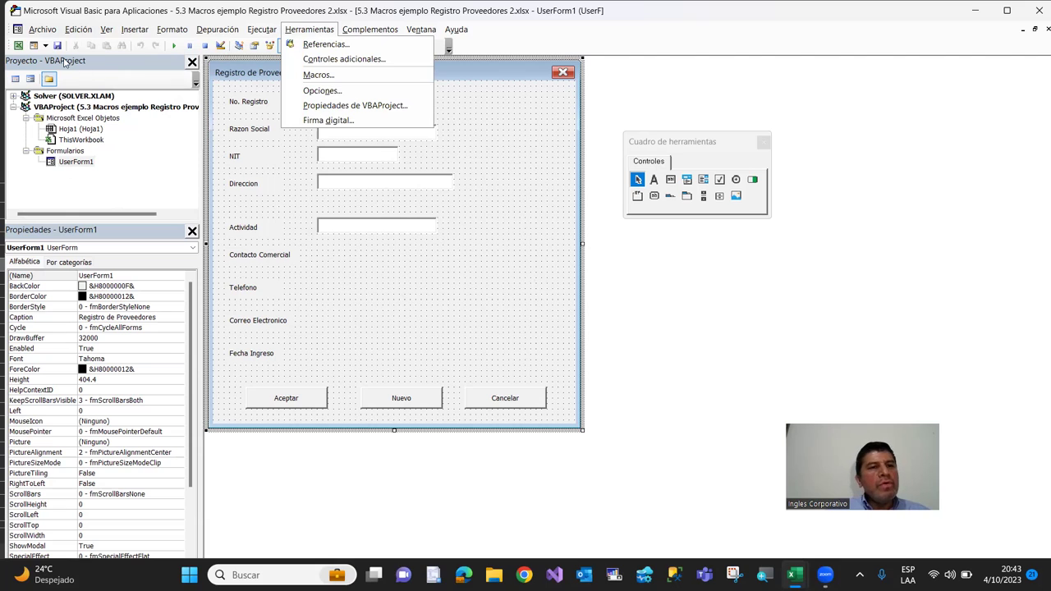
mouse_move(136, 30)
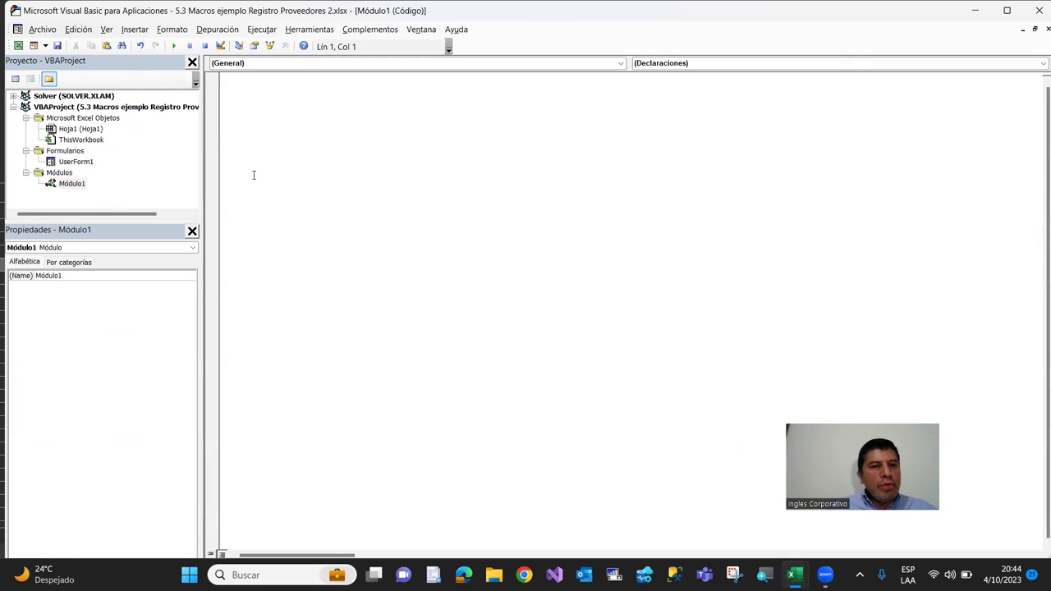
Write a RegistrarProv macro in Módulo1 that runs UserForm1.Show, then return to the Excel worksheet
text(Sub)
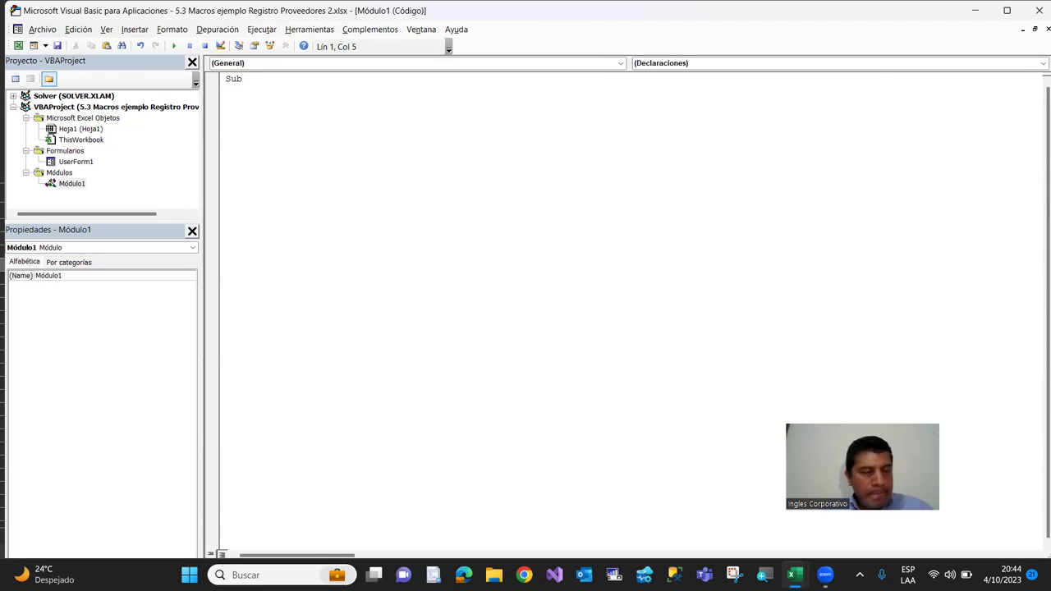
text( Res)
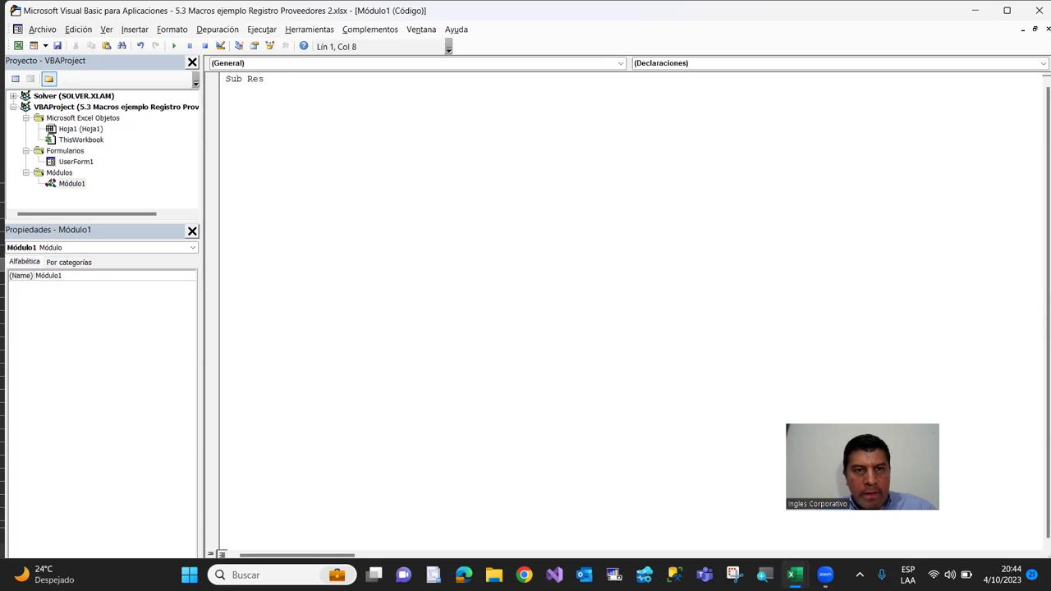
key(BackSpace)
text(gistrar)
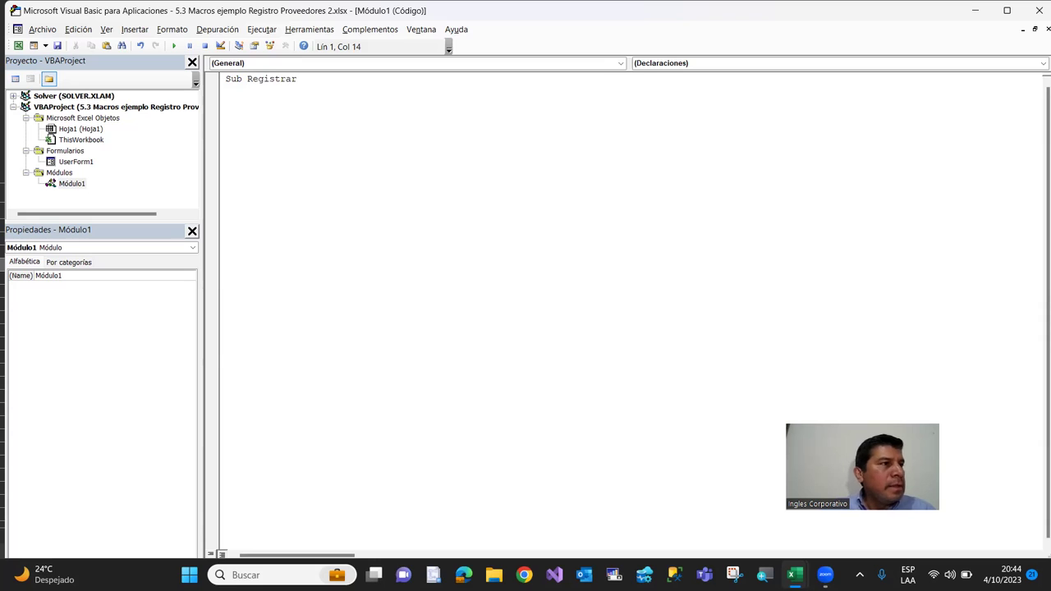
text(Pro)
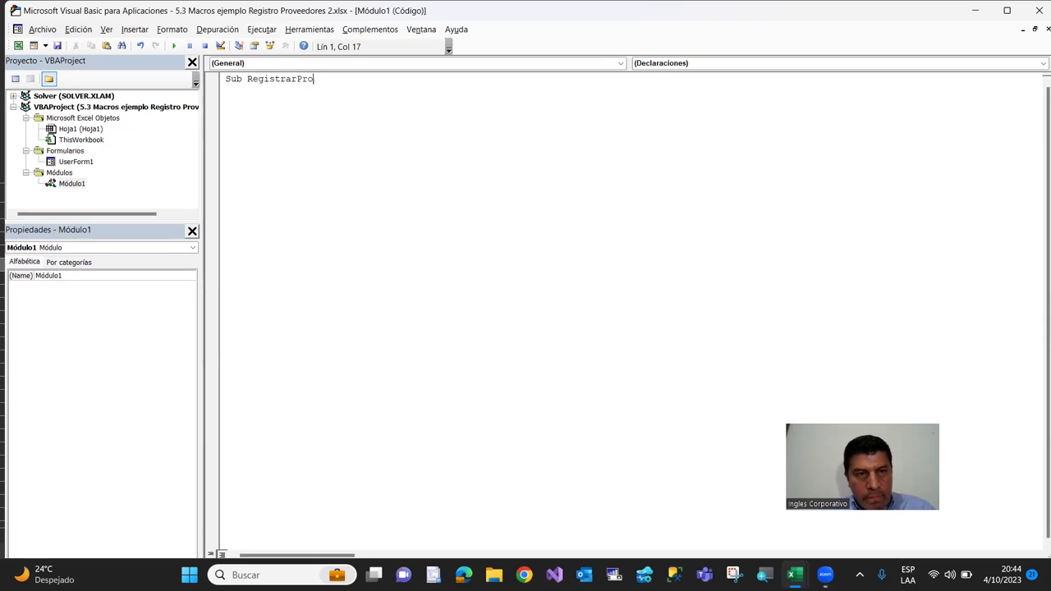
text(v())
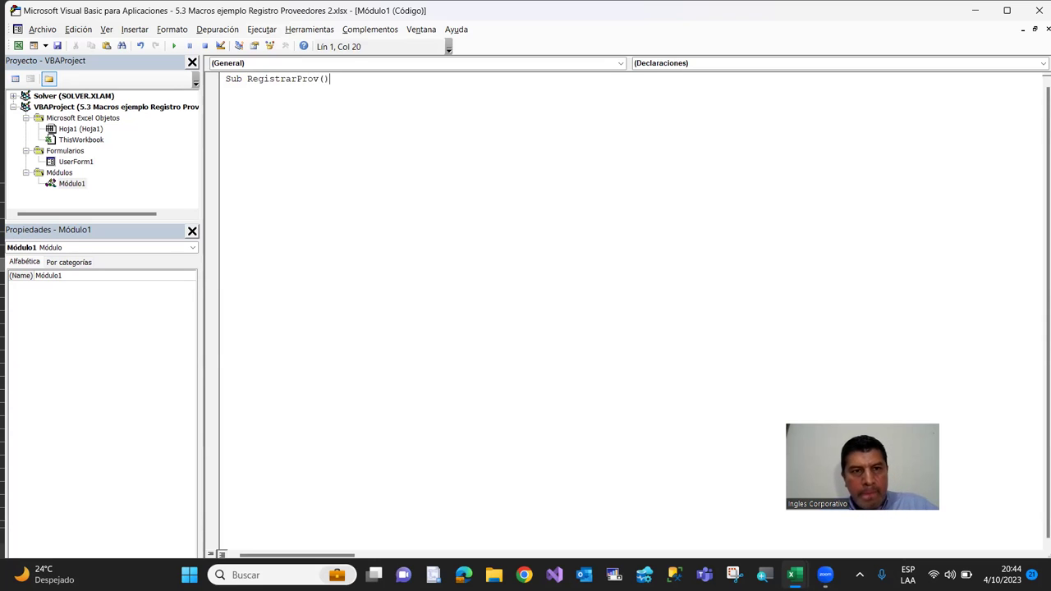
key(Return)
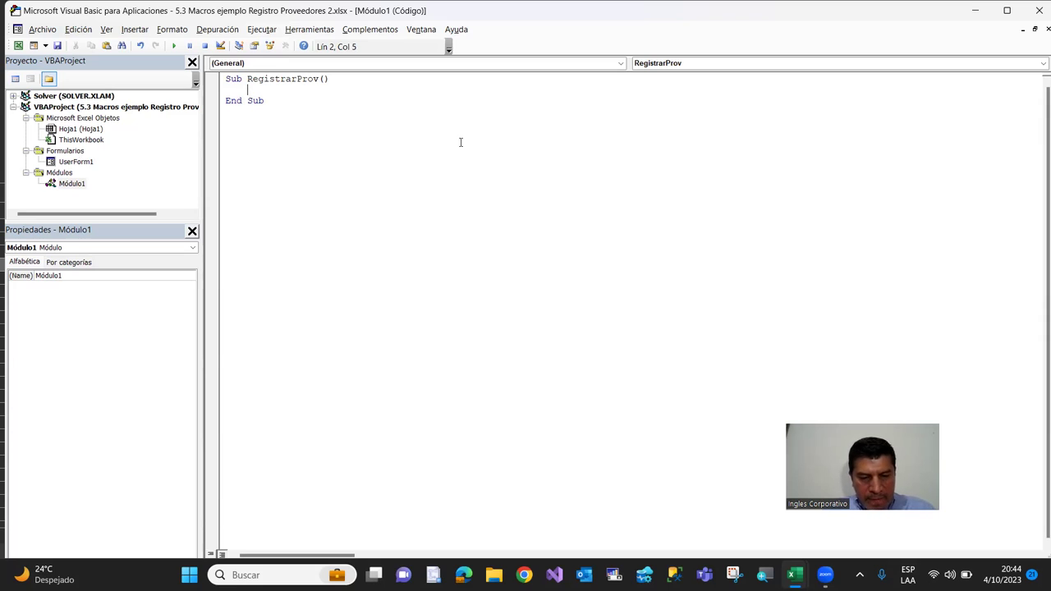
text(Userf)
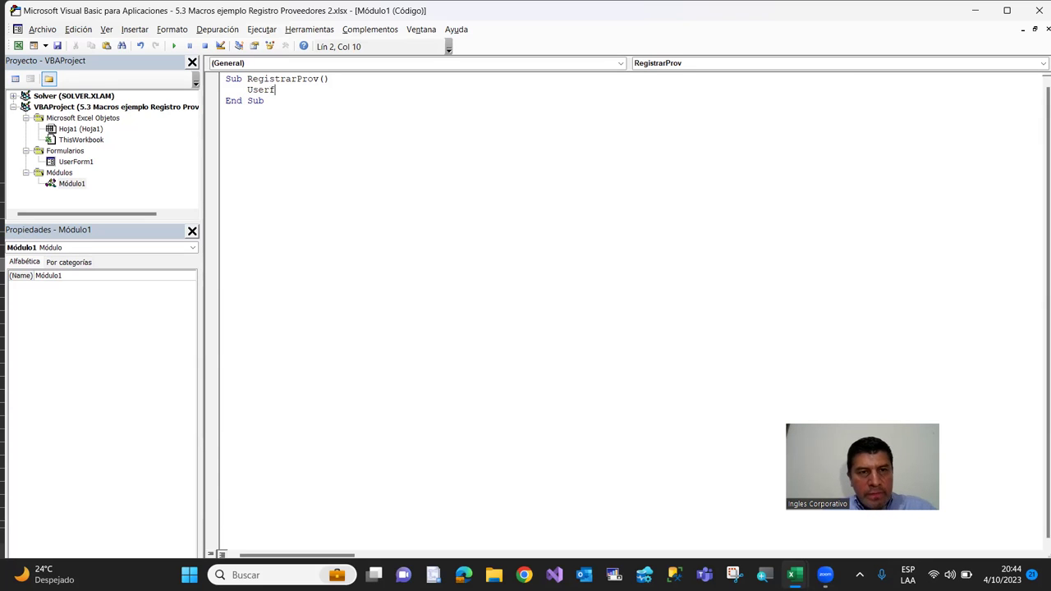
text(orm1)
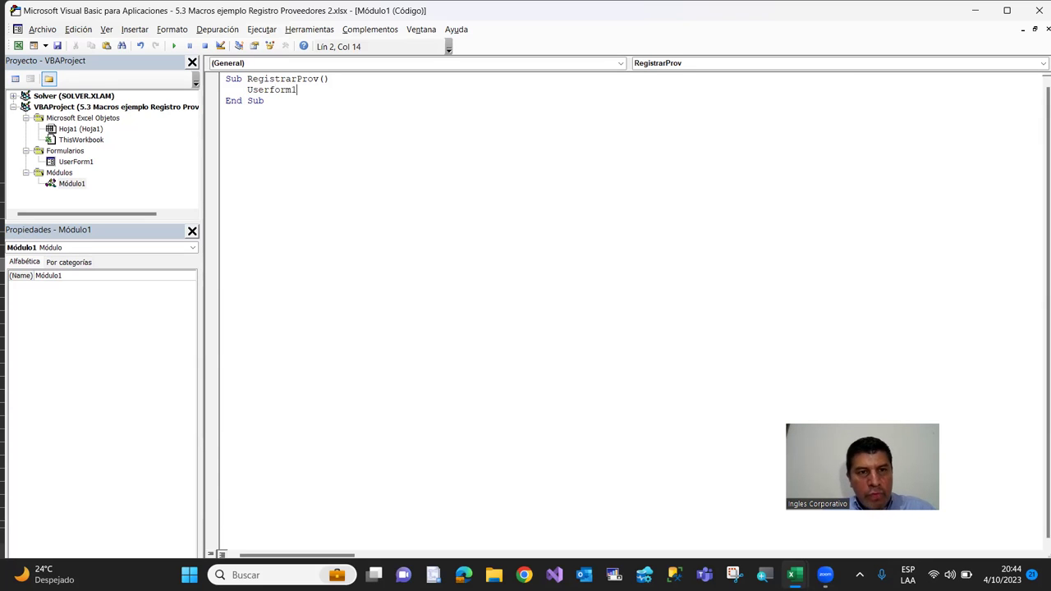
text(.)
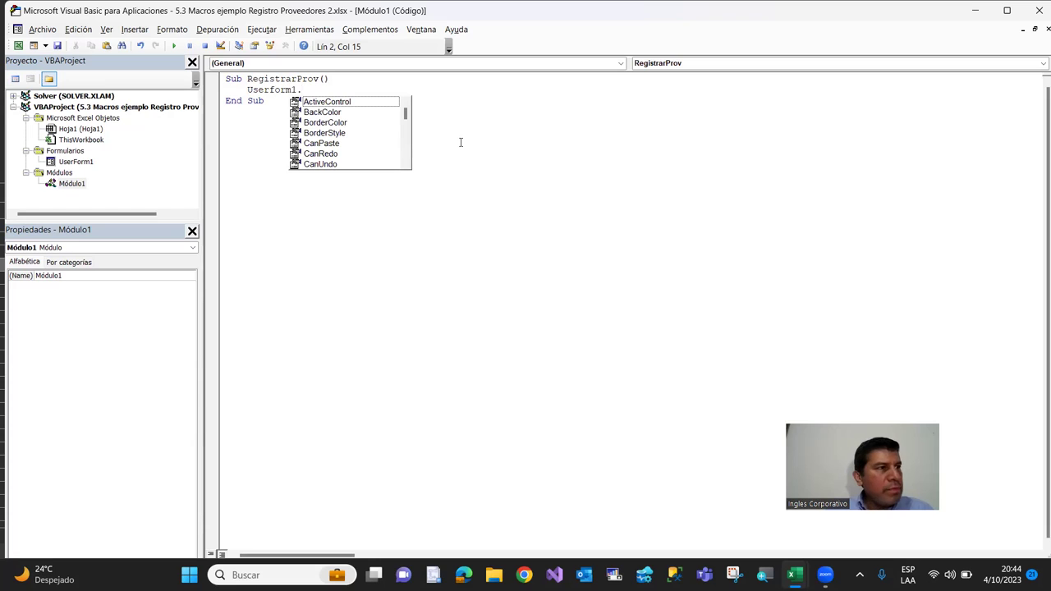
text(S)
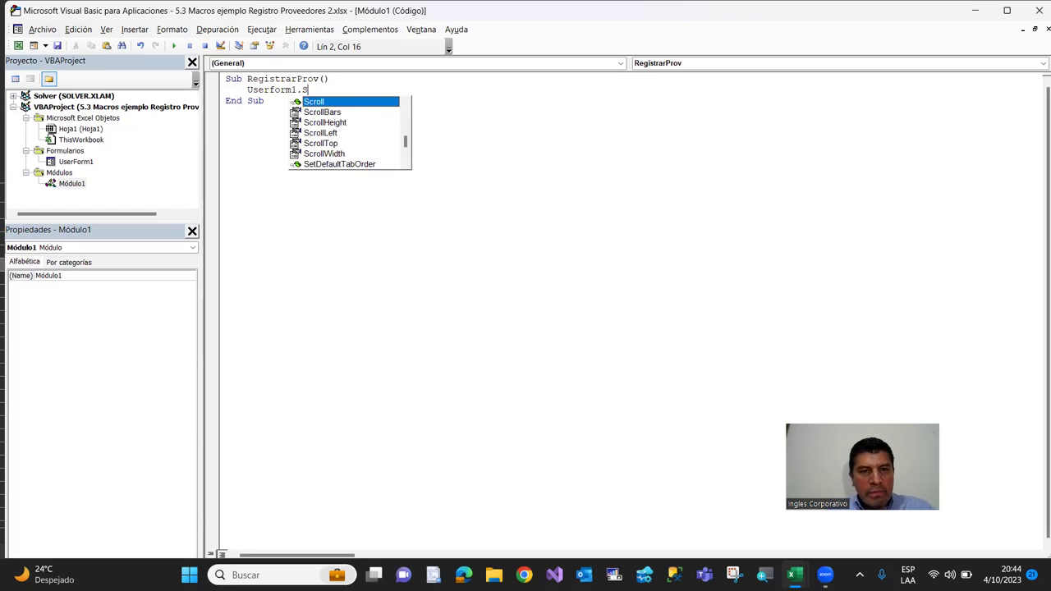
text(ho)
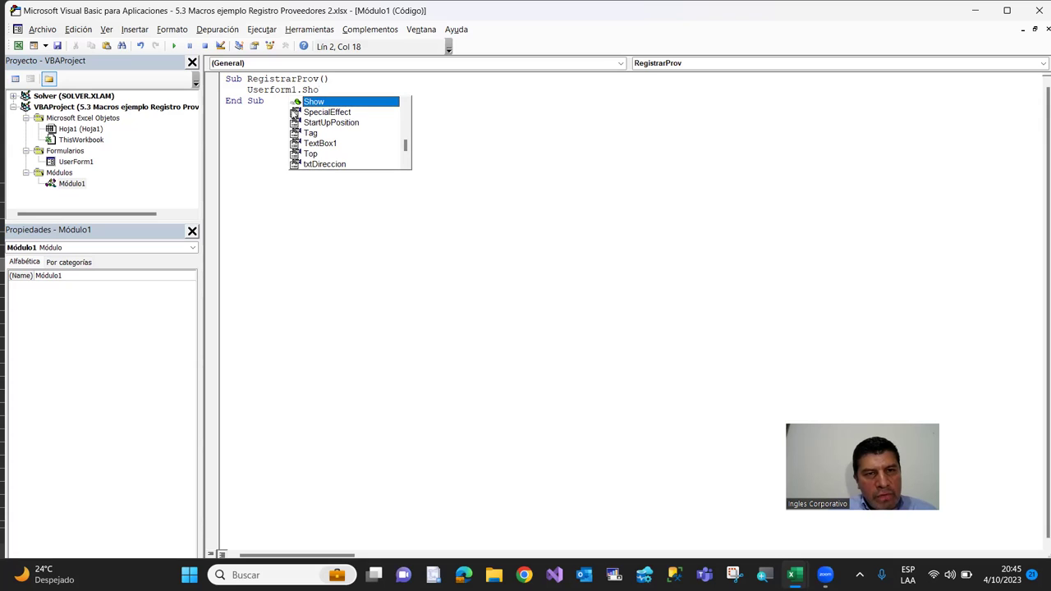
double_click(306, 103)
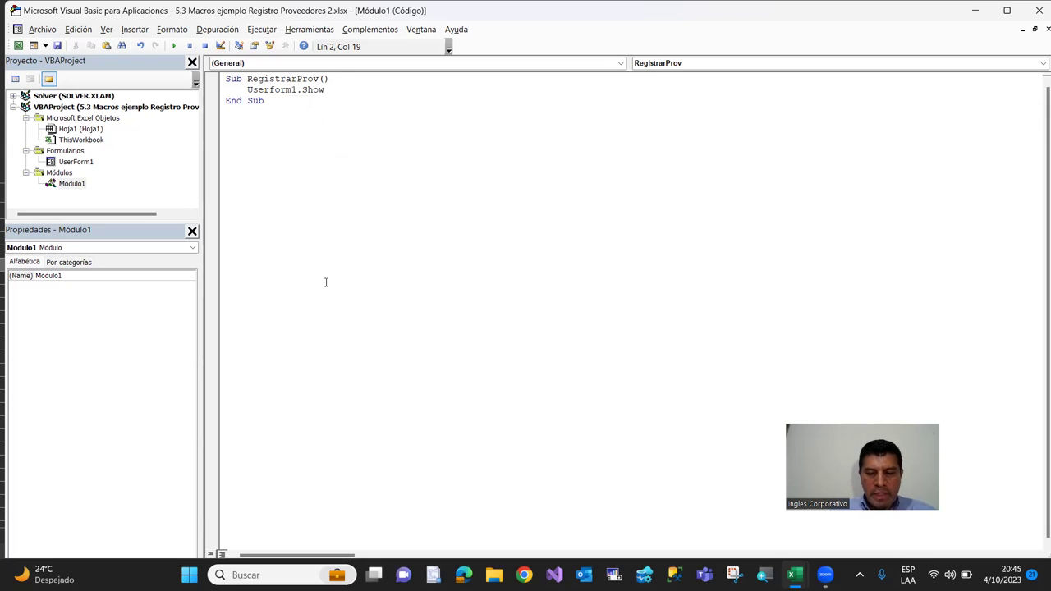
key(Down)
key(Up)
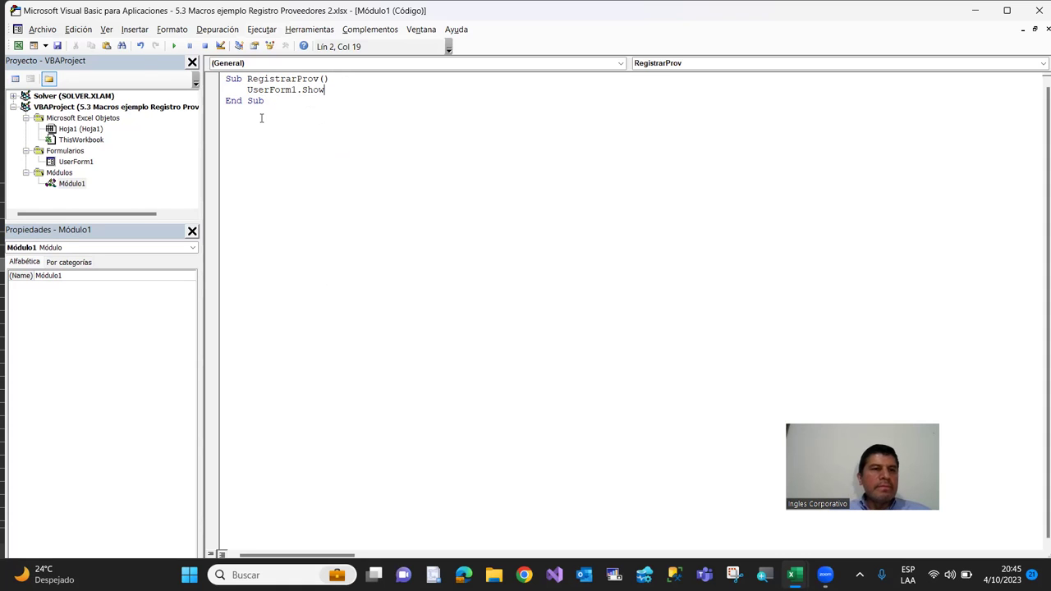
click(18, 46)
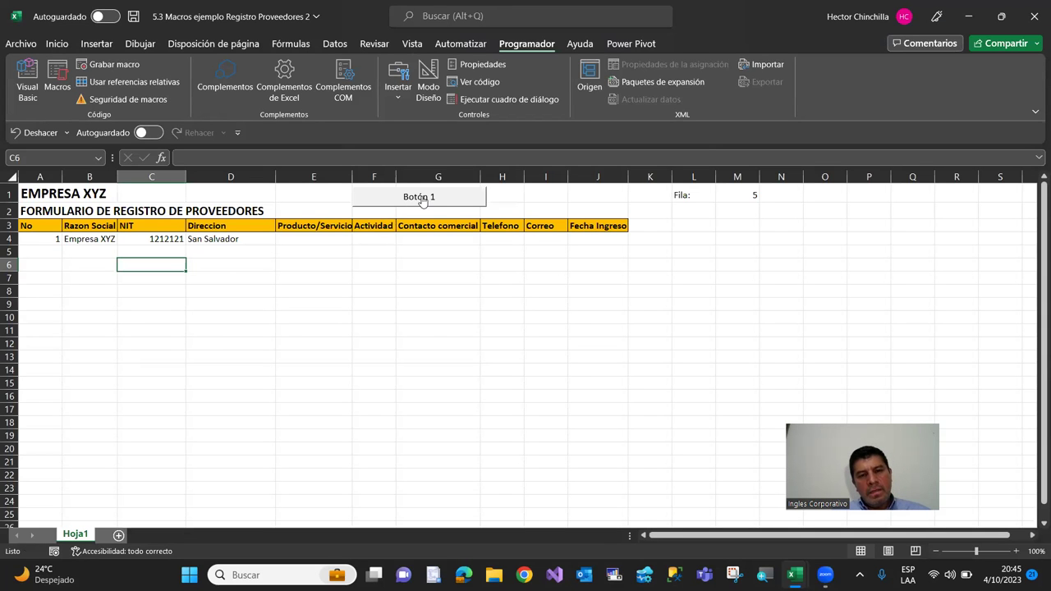
right_click(421, 202)
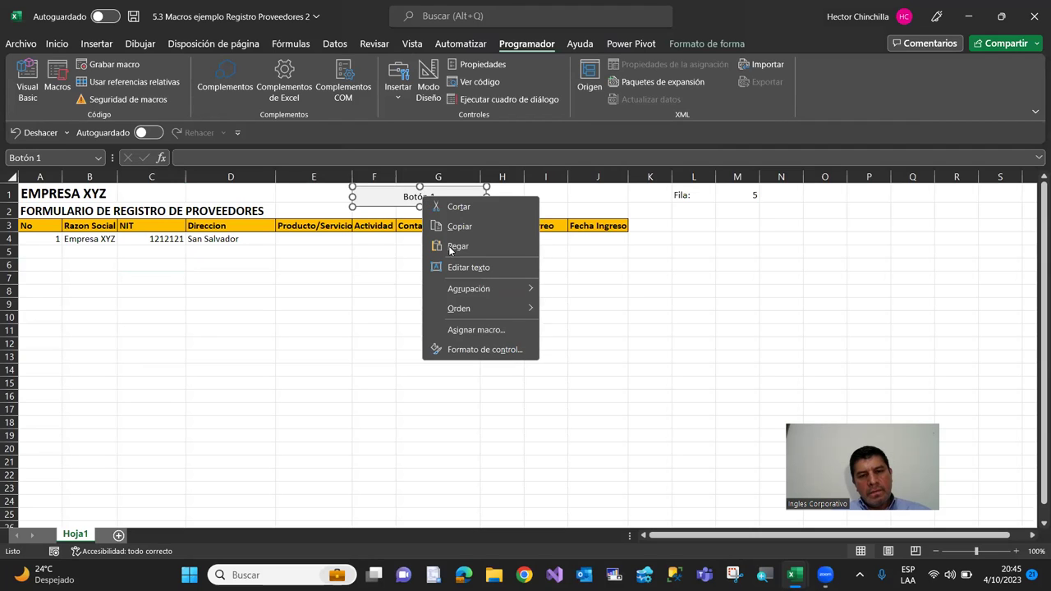
Assign the RegistrarProv macro to Botón 1 through Asignar macro
click(460, 330)
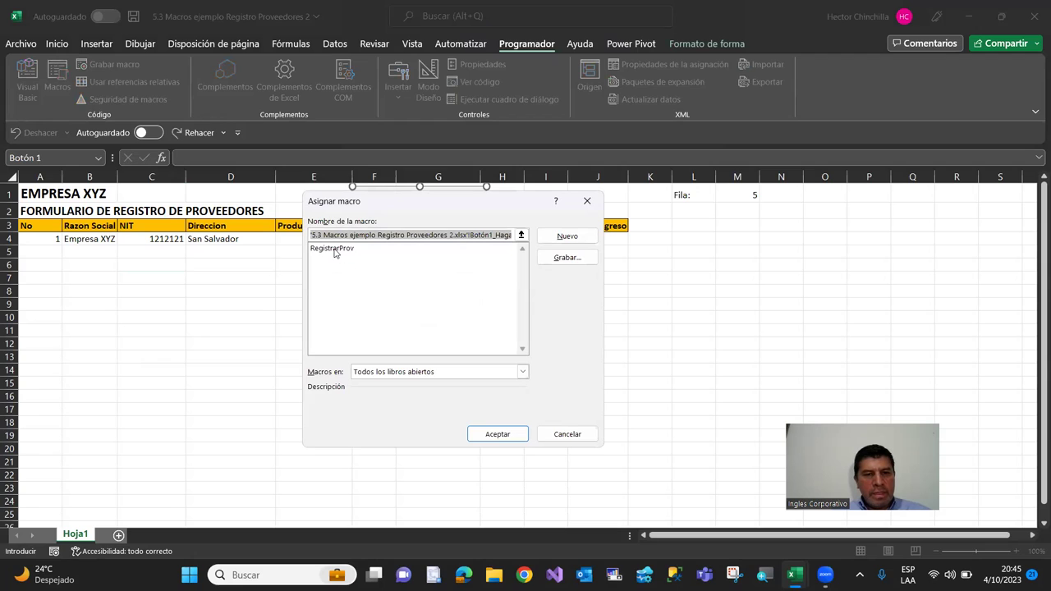
click(334, 250)
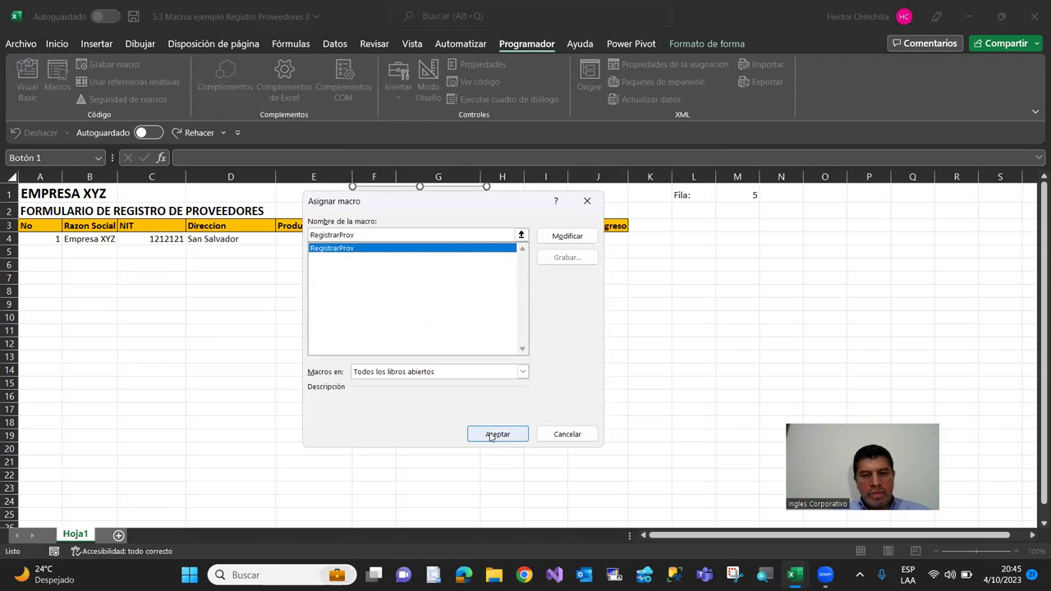
click(495, 435)
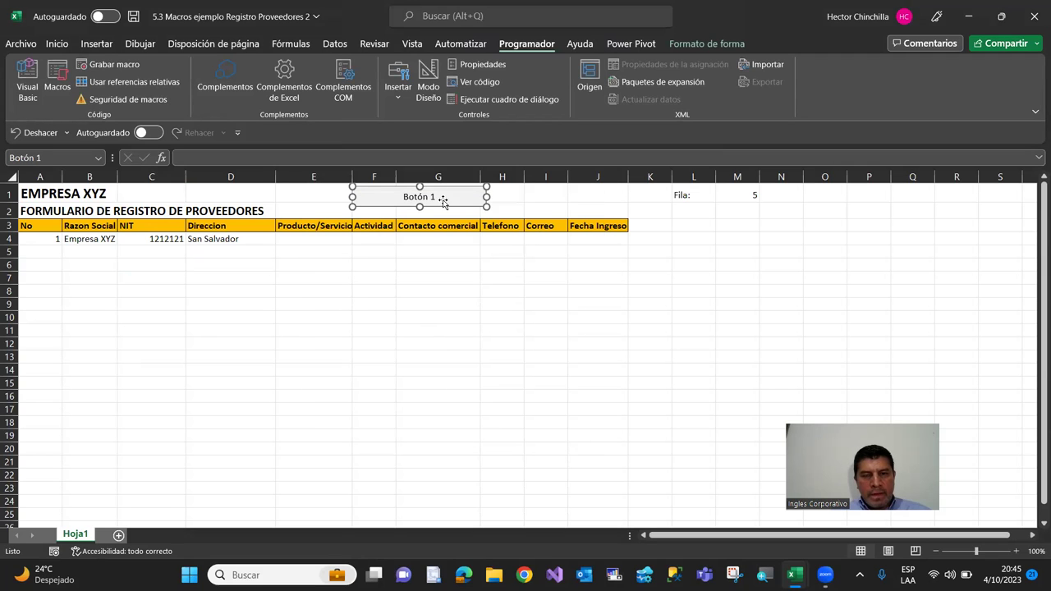
right_click(442, 197)
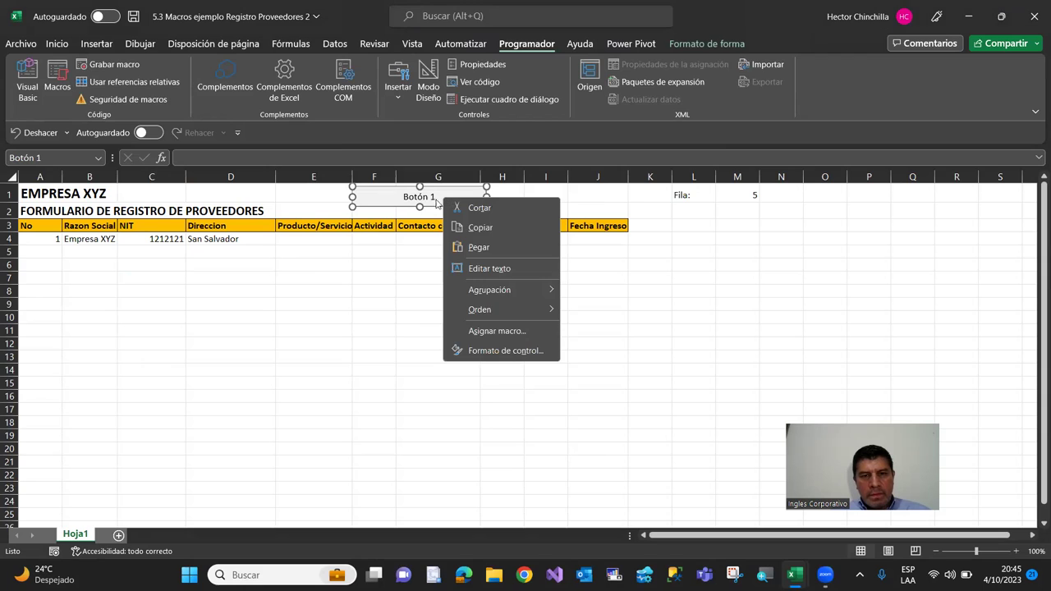
click(423, 202)
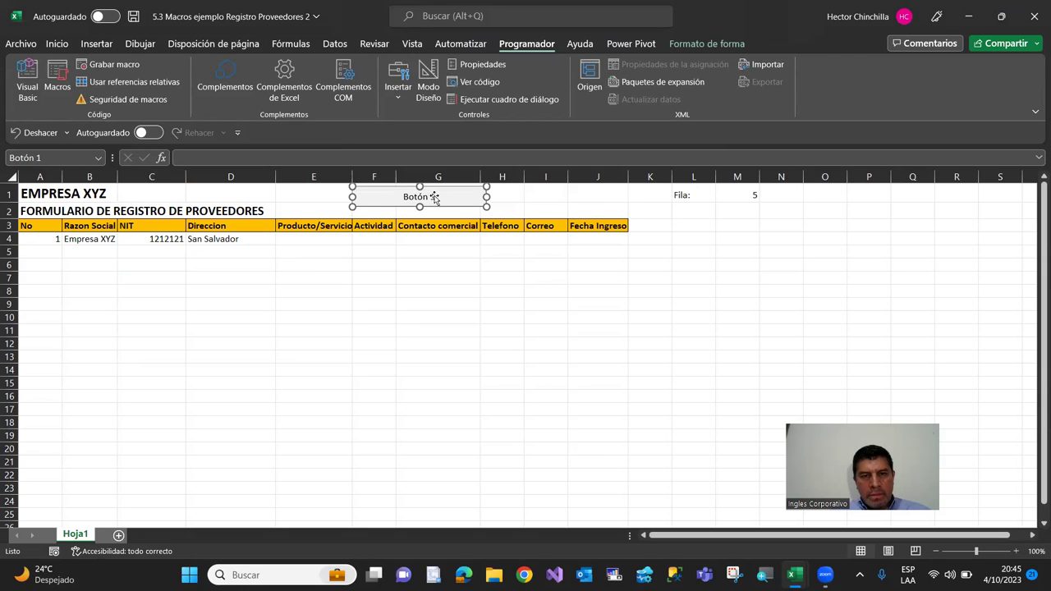
Replace the Botón 1 label with 'Registrar Proveedor' and deselect the button
click(425, 200)
key(Delete)
key(Delete)
key(Delete)
key(Delete)
key(Delete)
key(Delete)
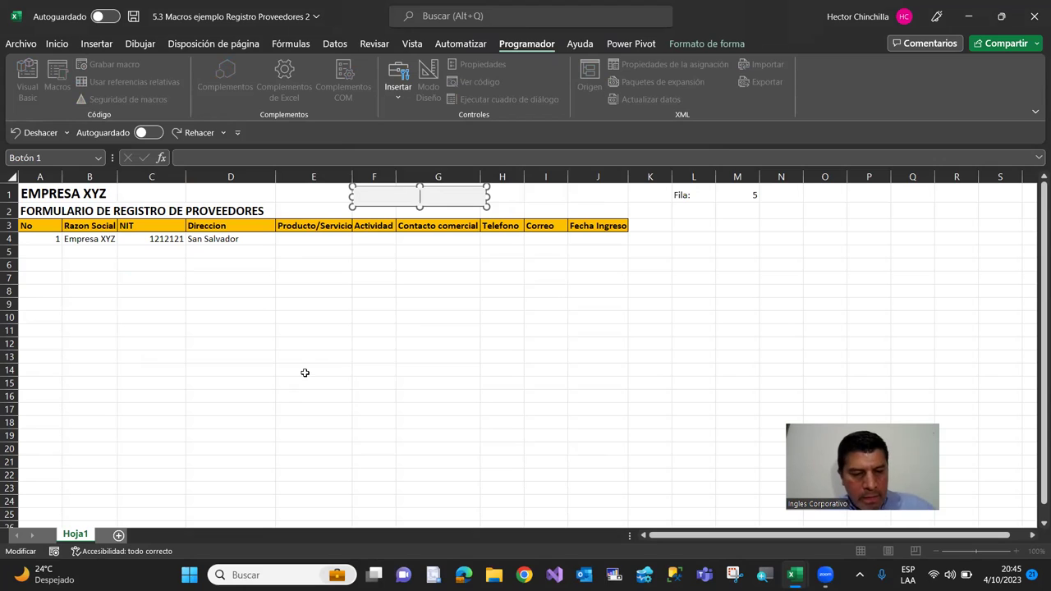
text(Registrar Proveedor)
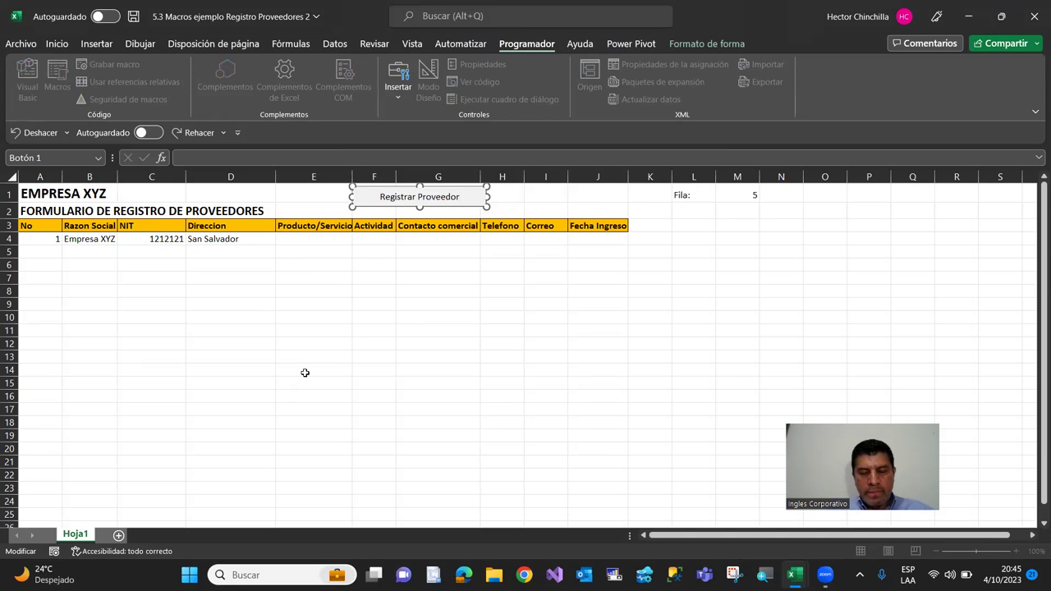
key(Return)
key(BackSpace)
click(540, 197)
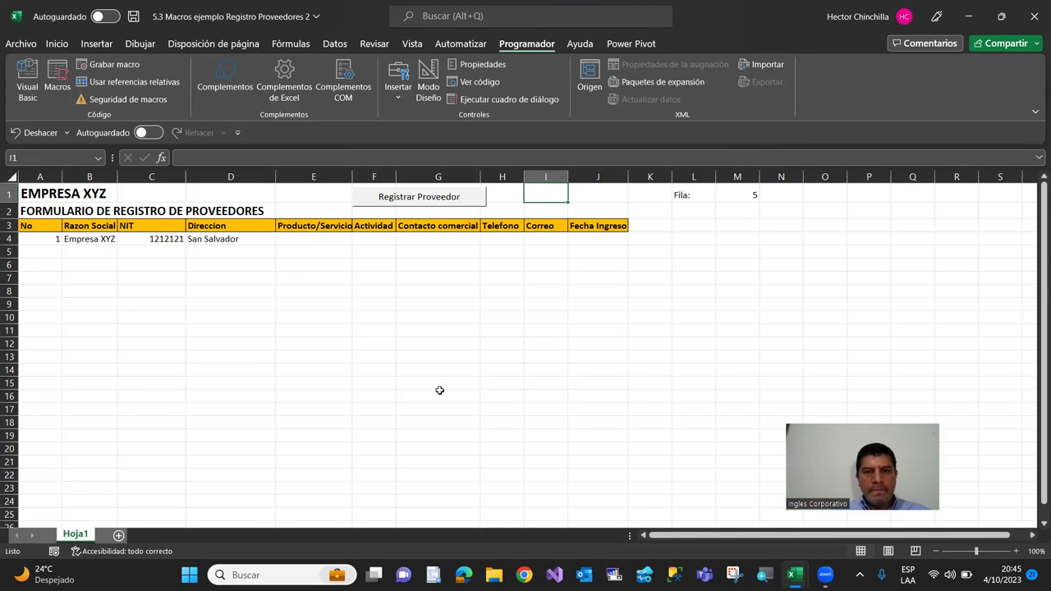
click(261, 343)
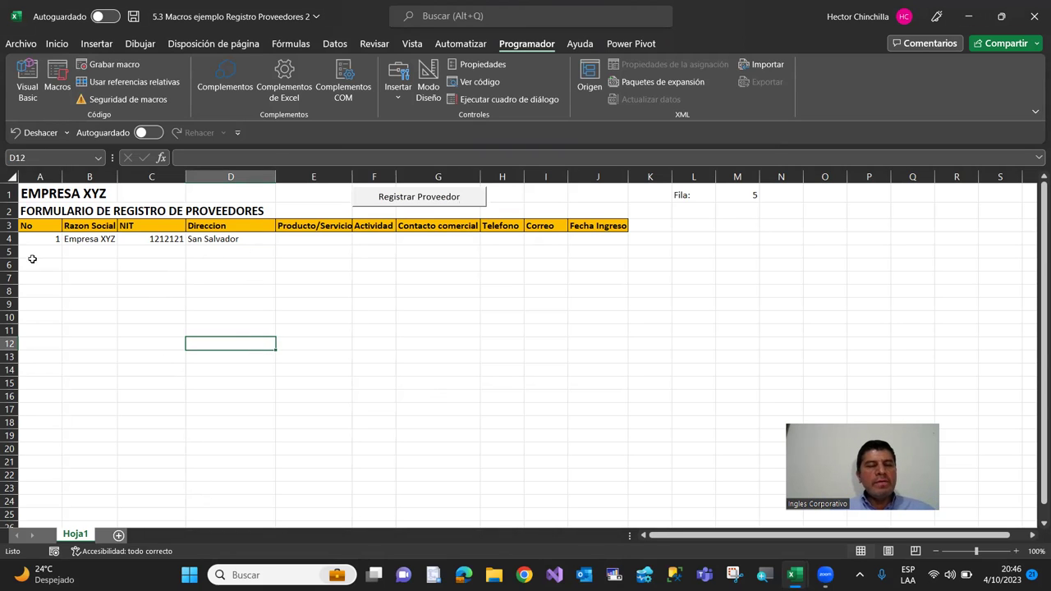
Register supplier 55, Empresa 2, 989989, Santa Ana through the form, then close it
click(427, 200)
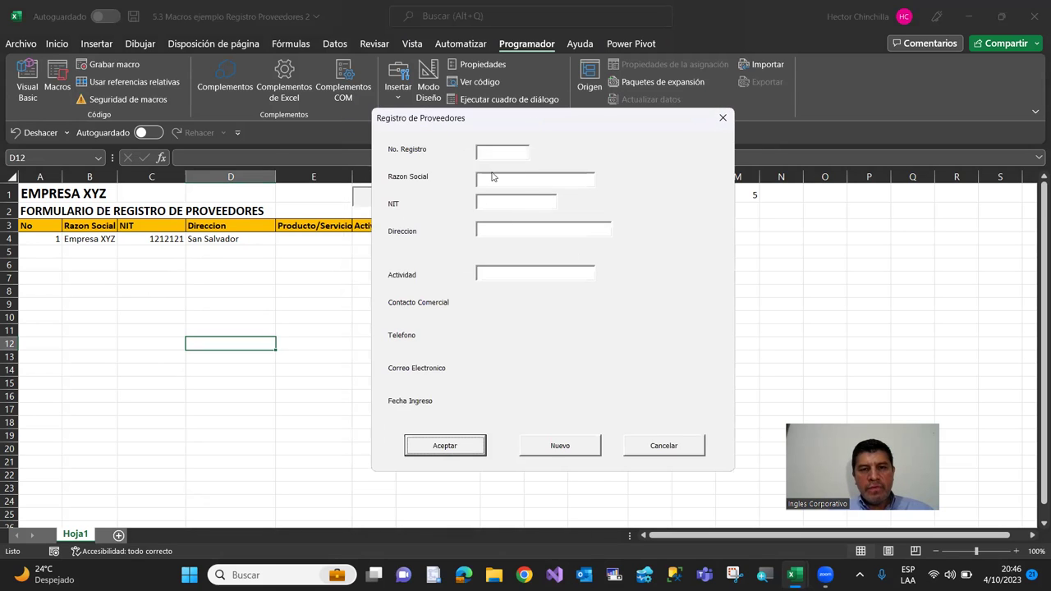
click(485, 151)
text(55)
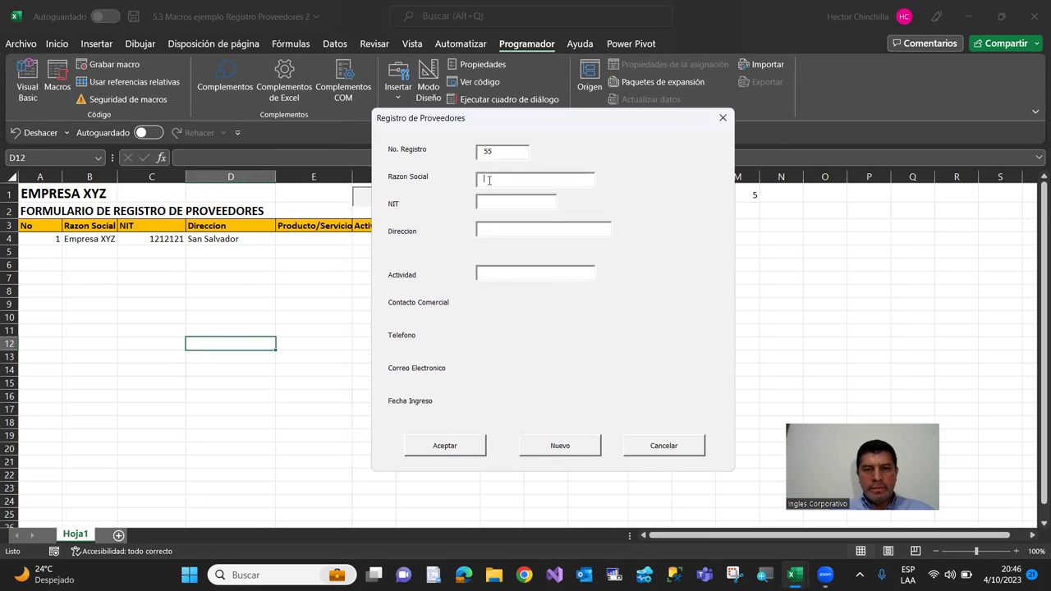
text(Empresa 2)
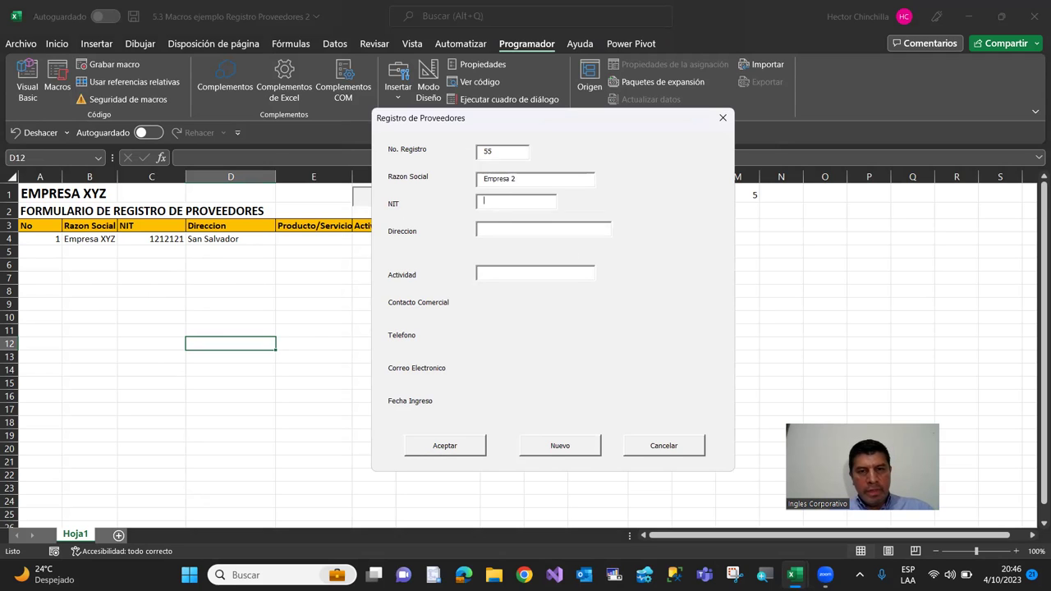
text(989989)
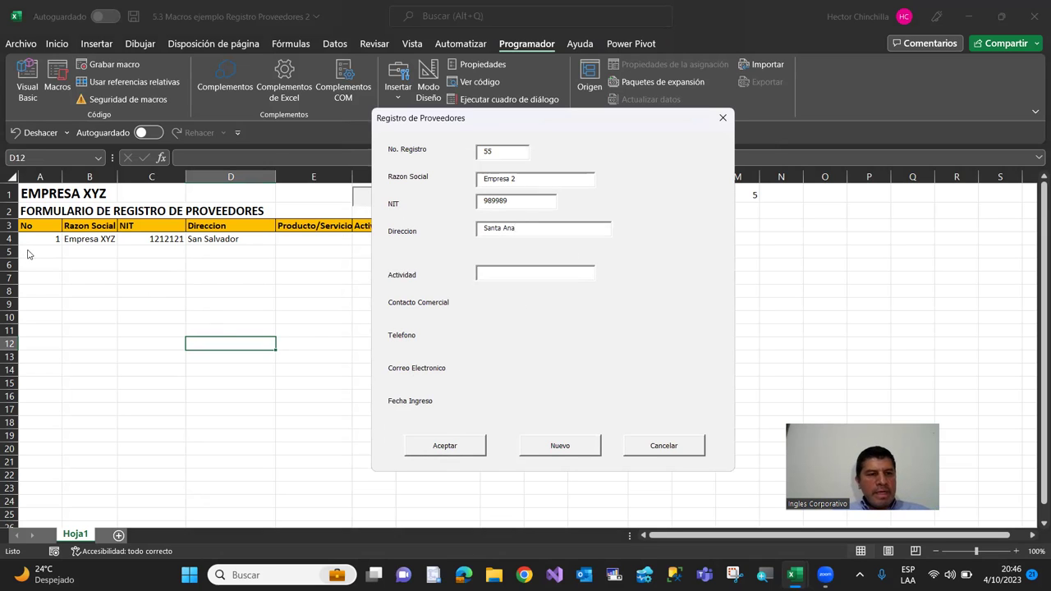
click(457, 448)
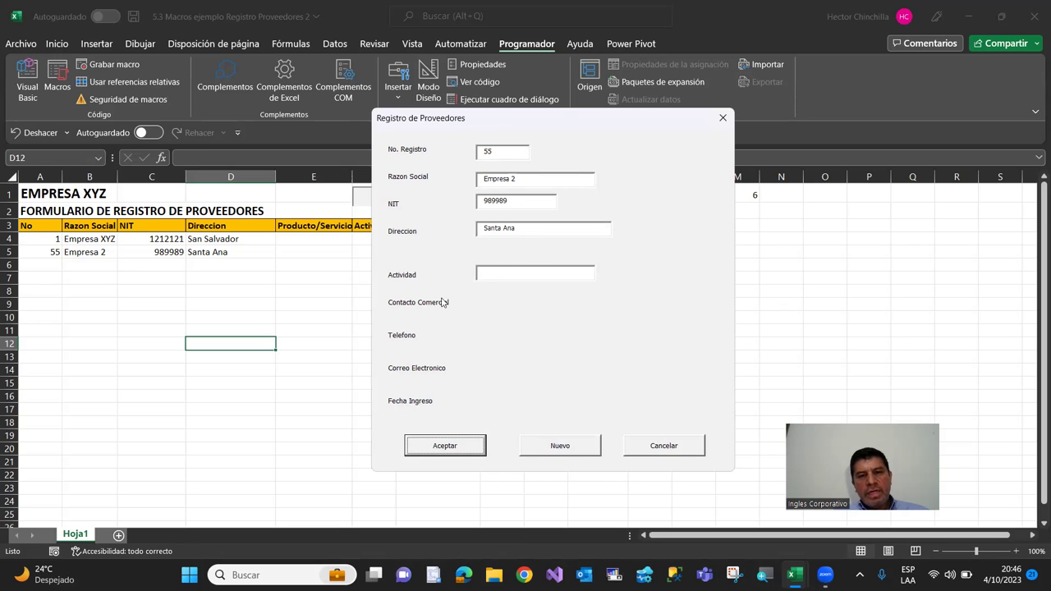
click(721, 121)
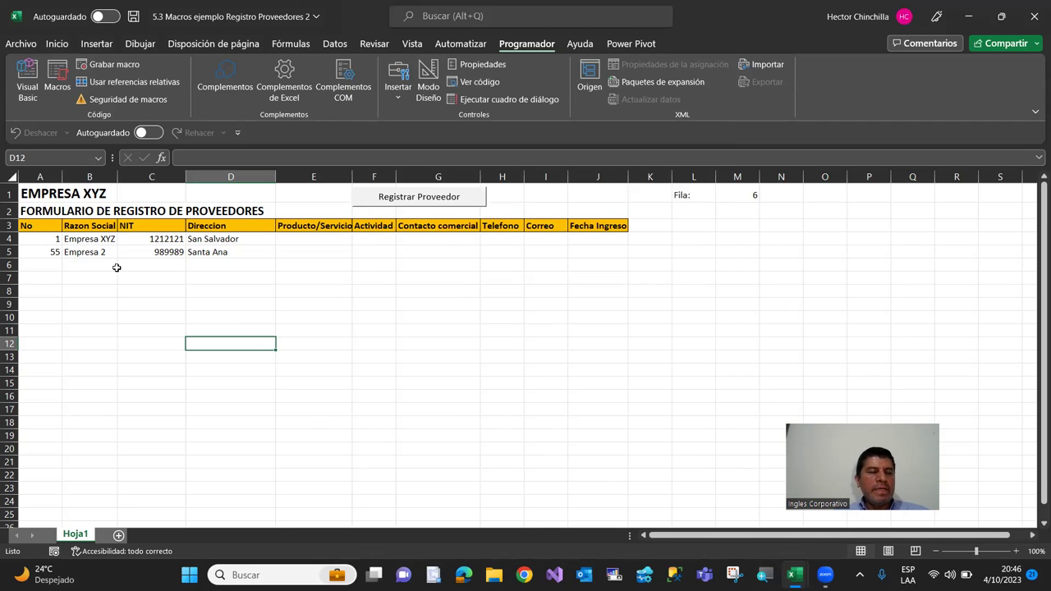
Bring up the UserForm1 Registro de Proveedores design in the Visual Basic editor
click(28, 80)
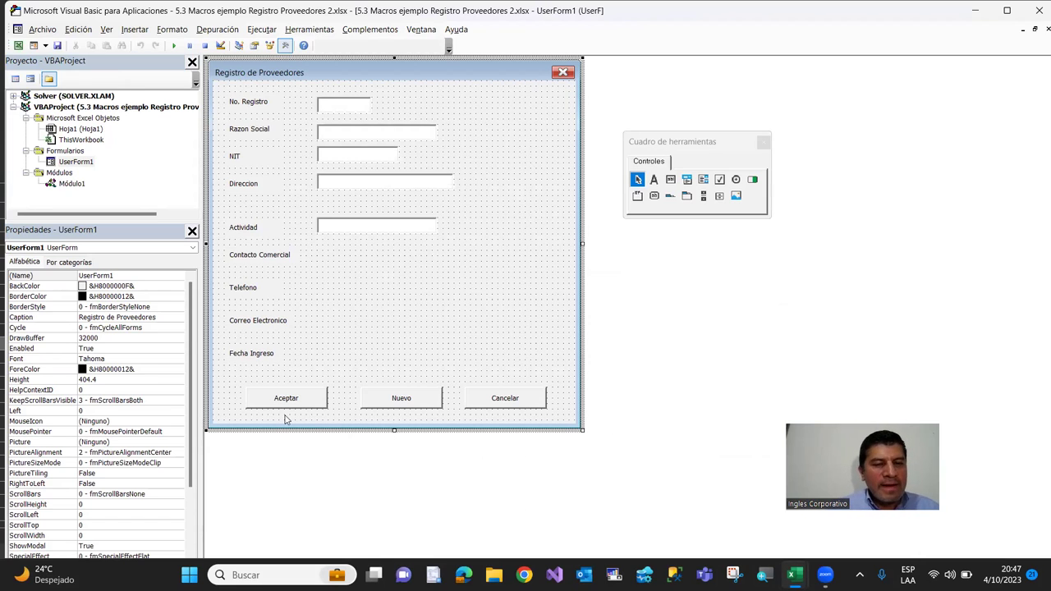
click(340, 227)
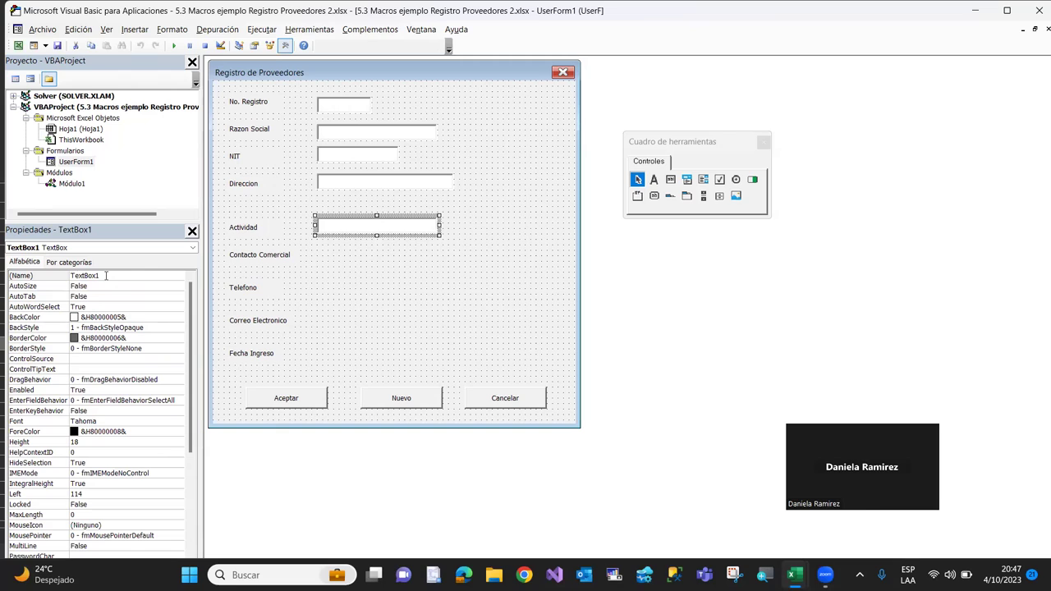
click(482, 275)
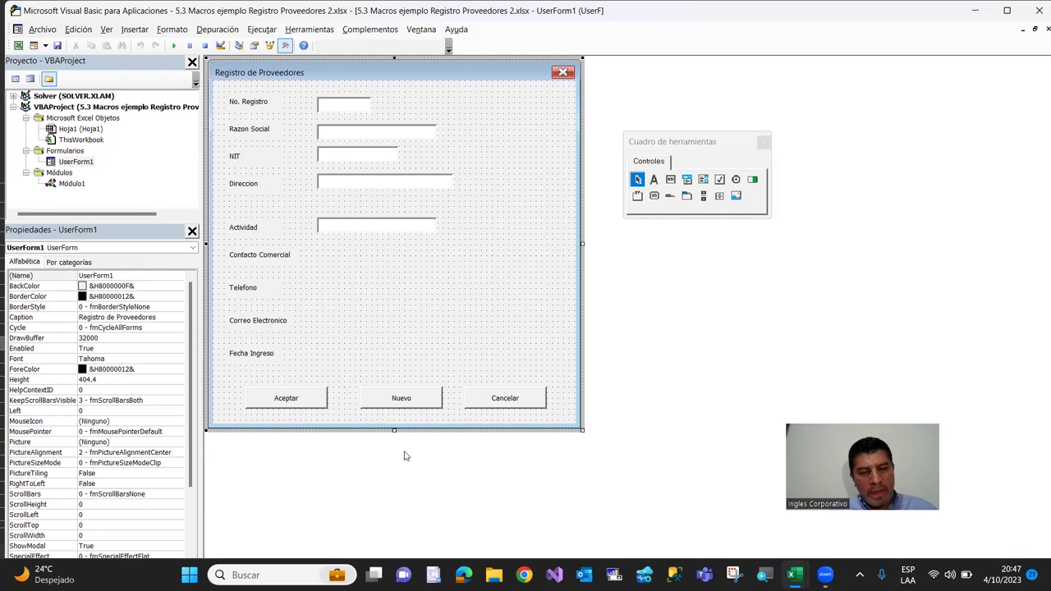
Code the Nuevo button to set txtRegistro, txtRazonSocial, txtNit and txtDireccion to ""
double_click(390, 400)
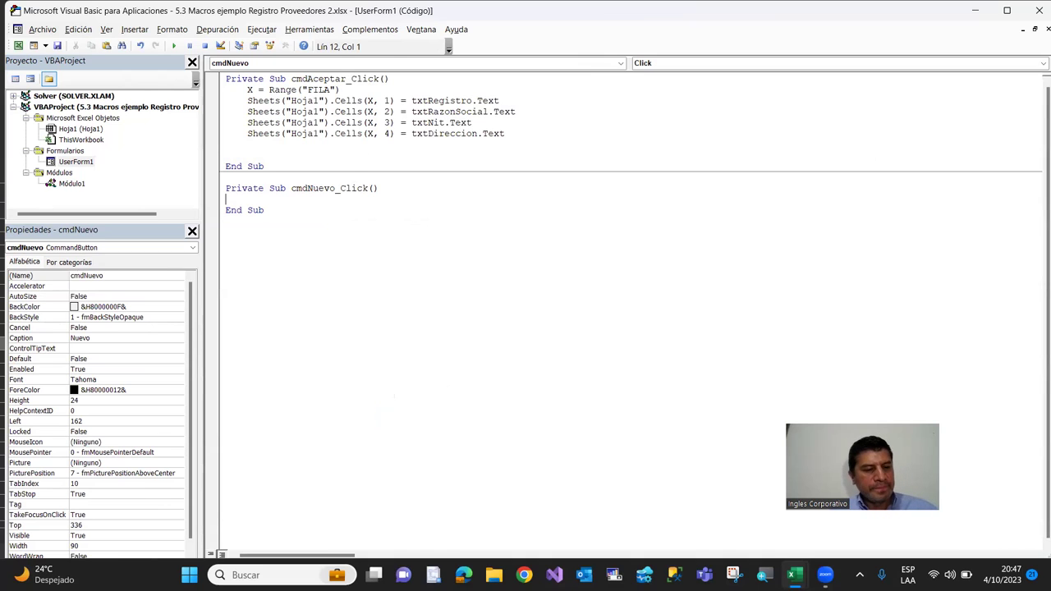
key(Tab)
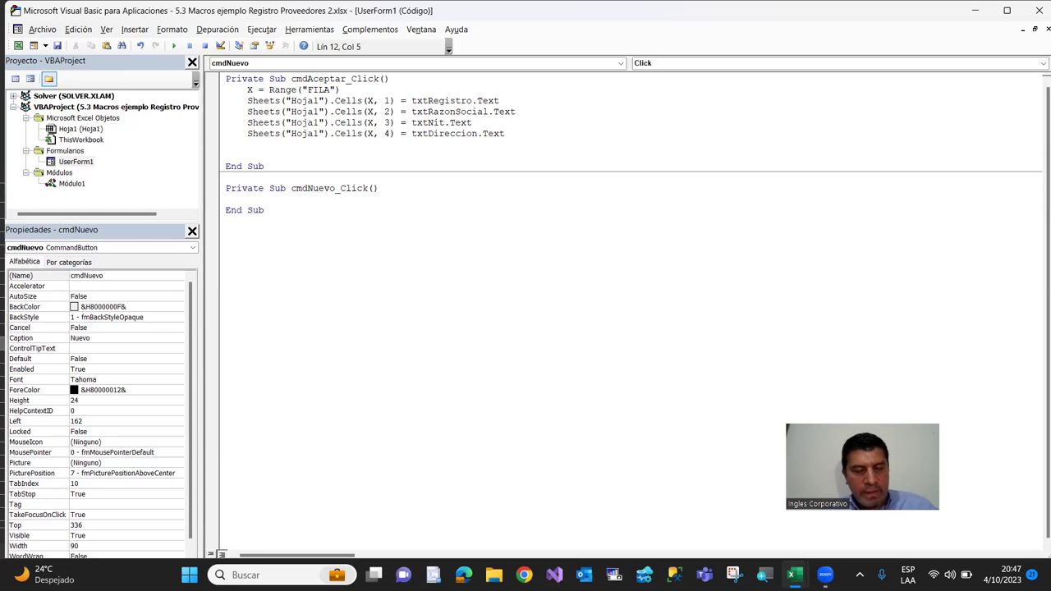
text(txt)
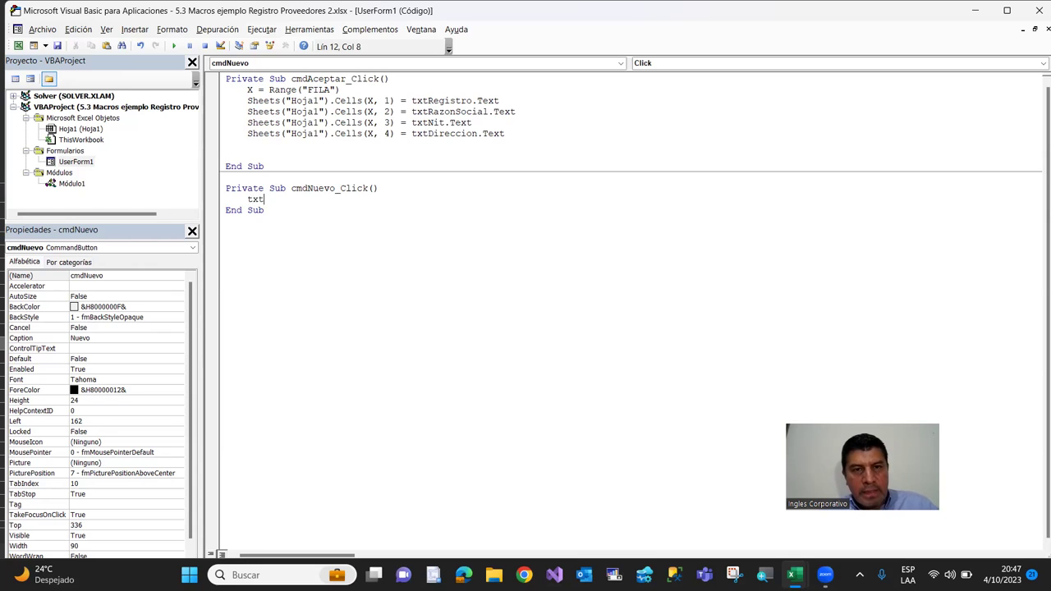
text(registro)
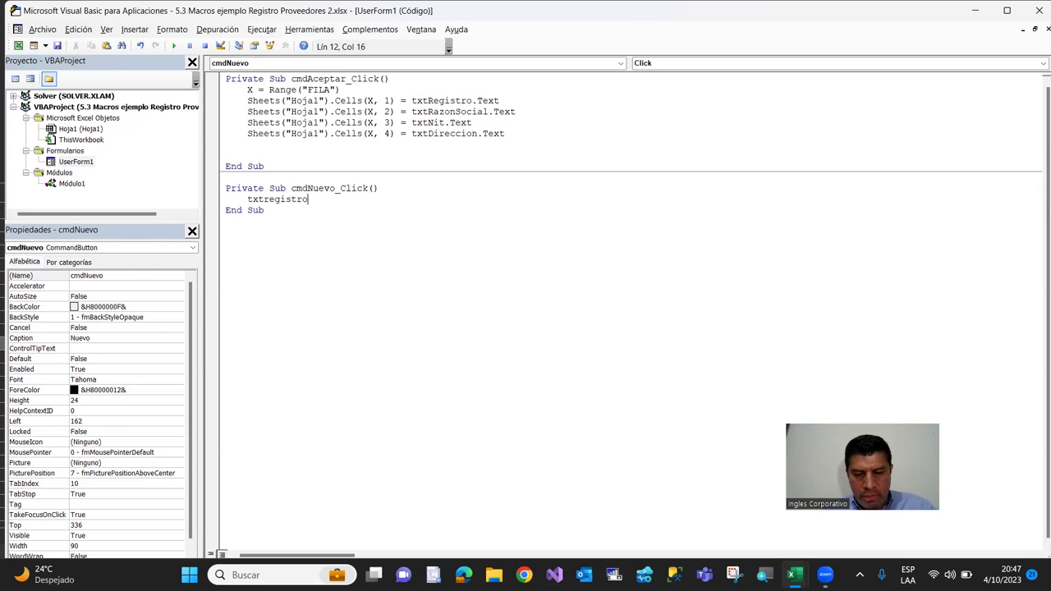
text(.text)
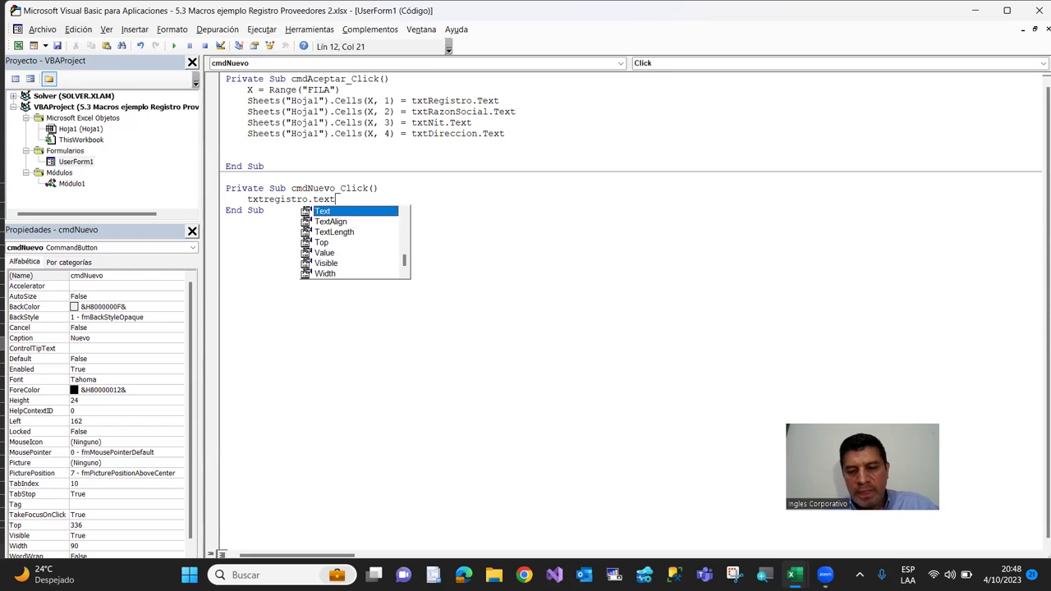
text(= "")
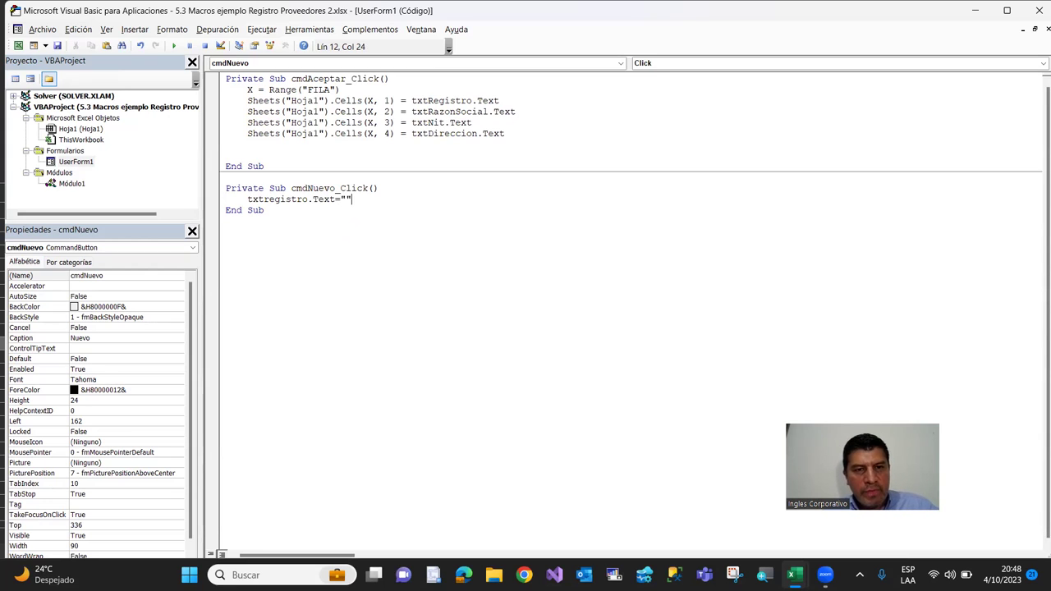
key(Return)
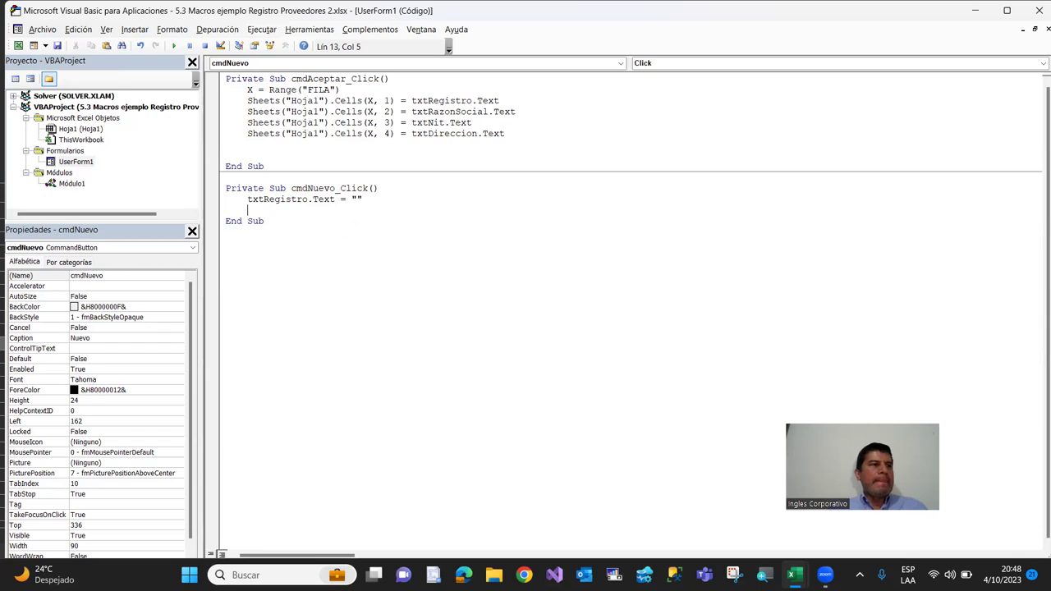
text(txtrazonso)
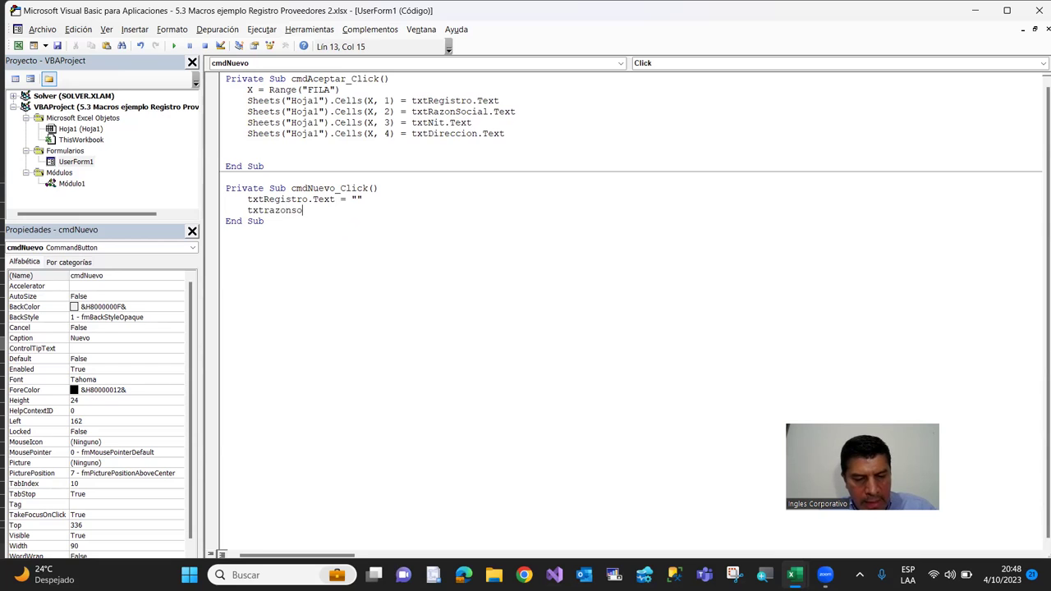
text(cial)
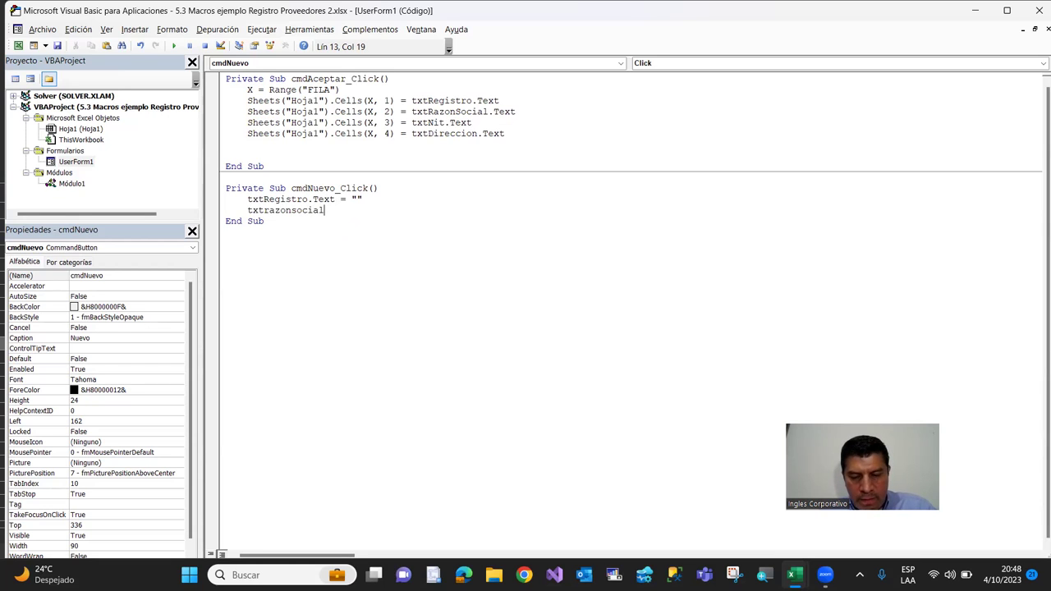
text(.Text)
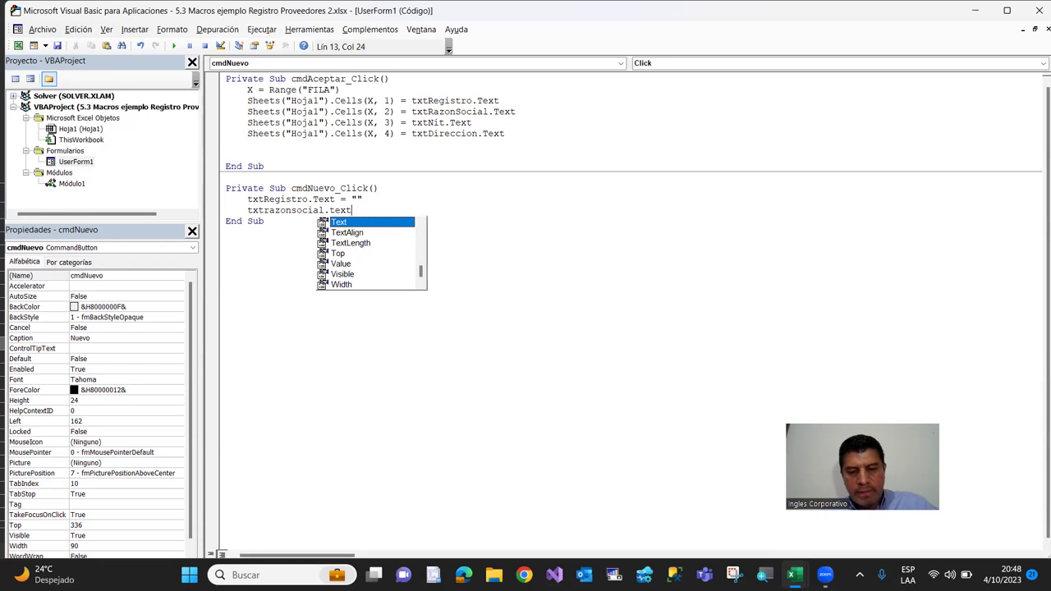
text(="")
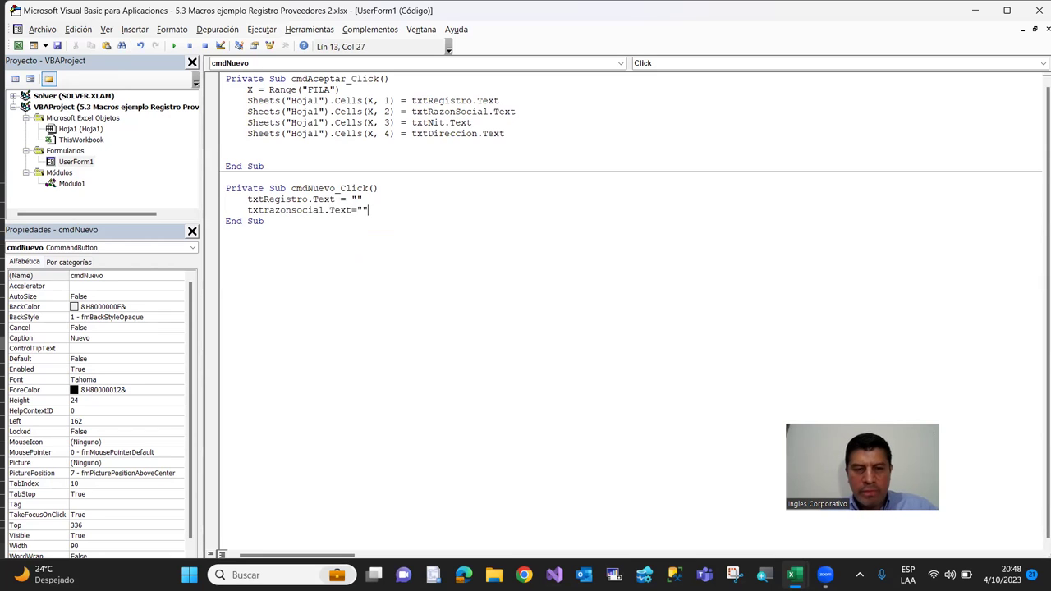
key(Return)
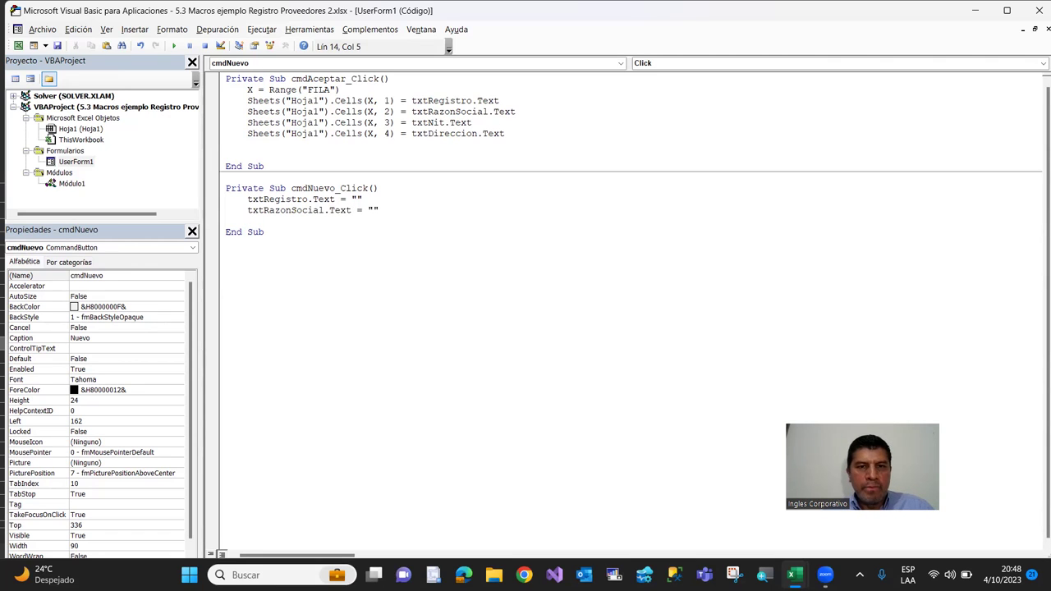
text(txtnit)
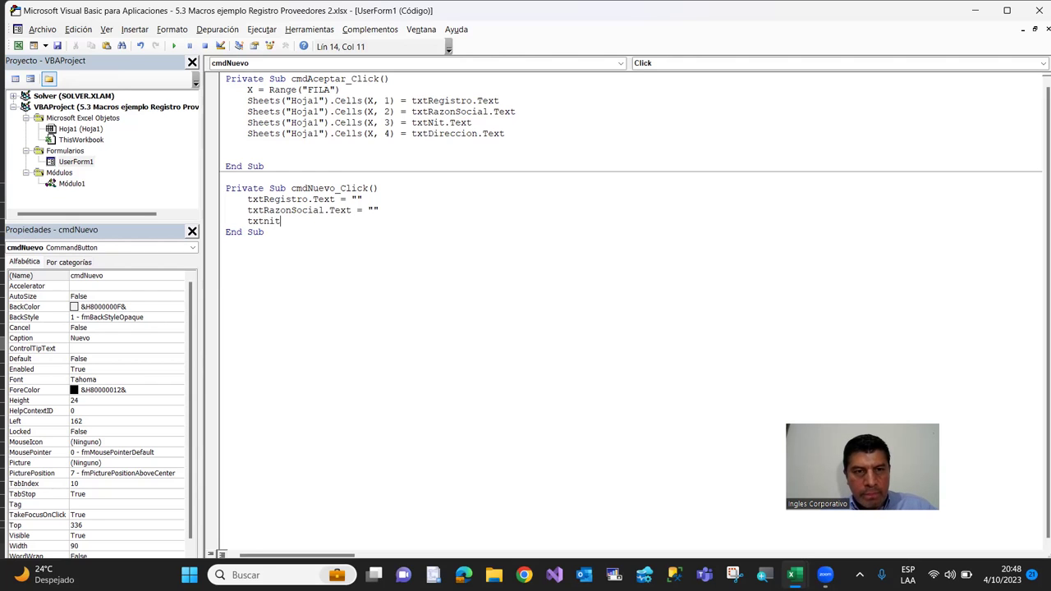
text(.text="")
key(Return)
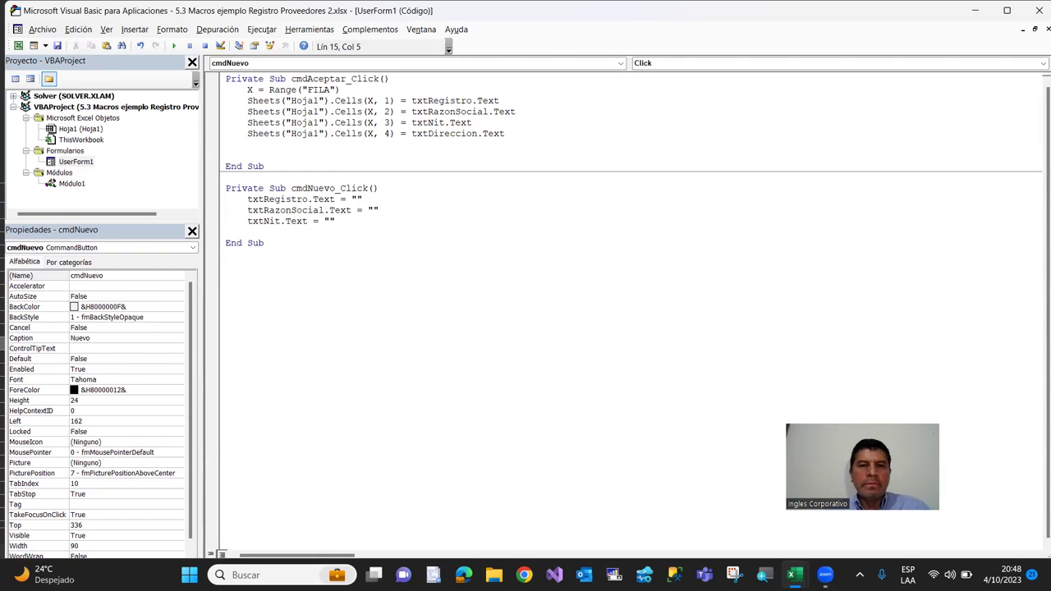
text(txtdireccion)
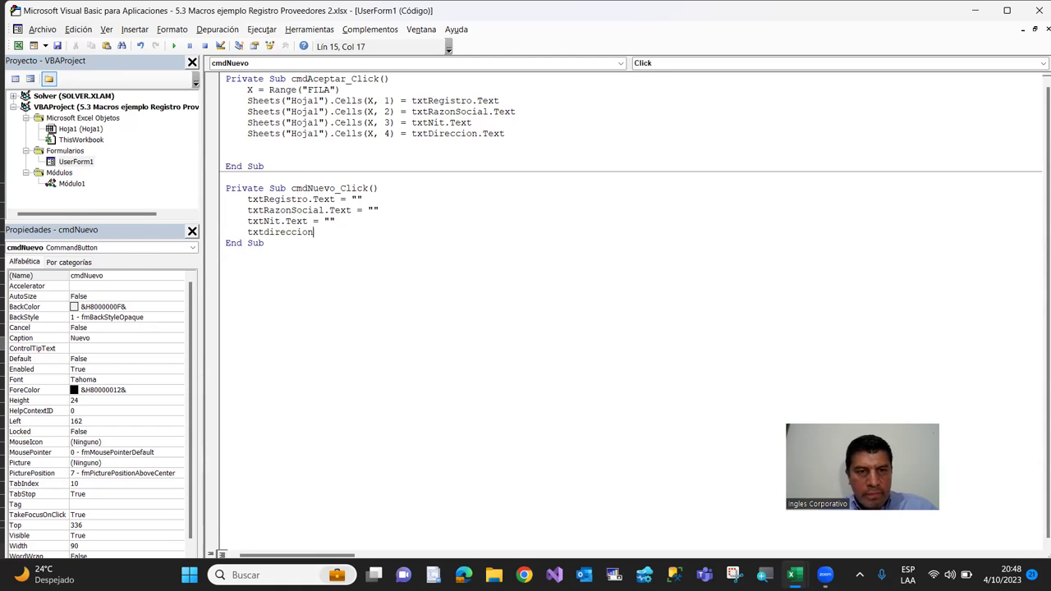
text(="")
key(Return)
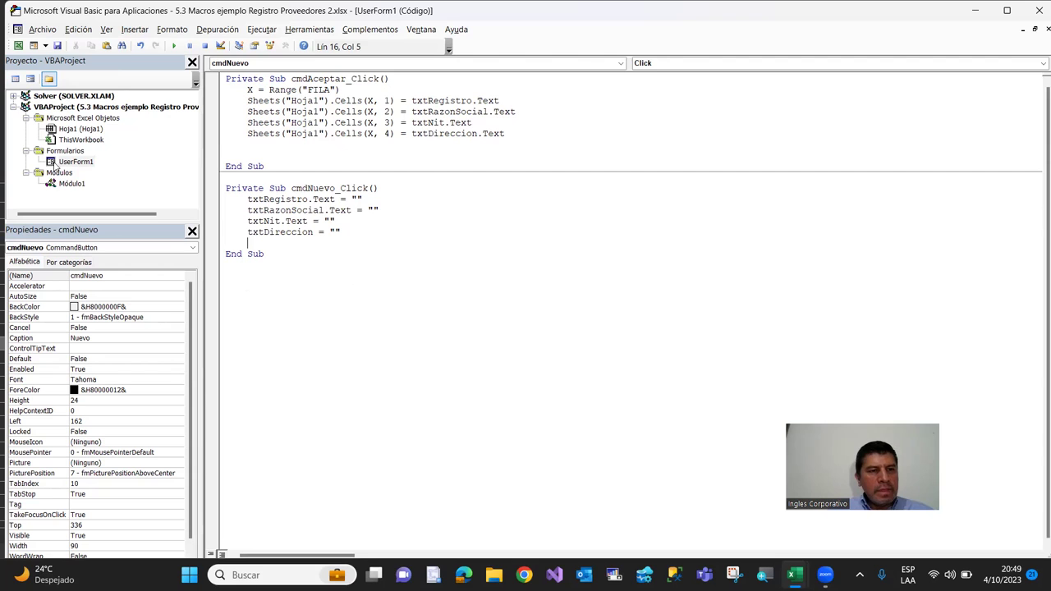
Create cmdCancelar_Click for the Cancelar button containing Unload UserForm1
double_click(71, 163)
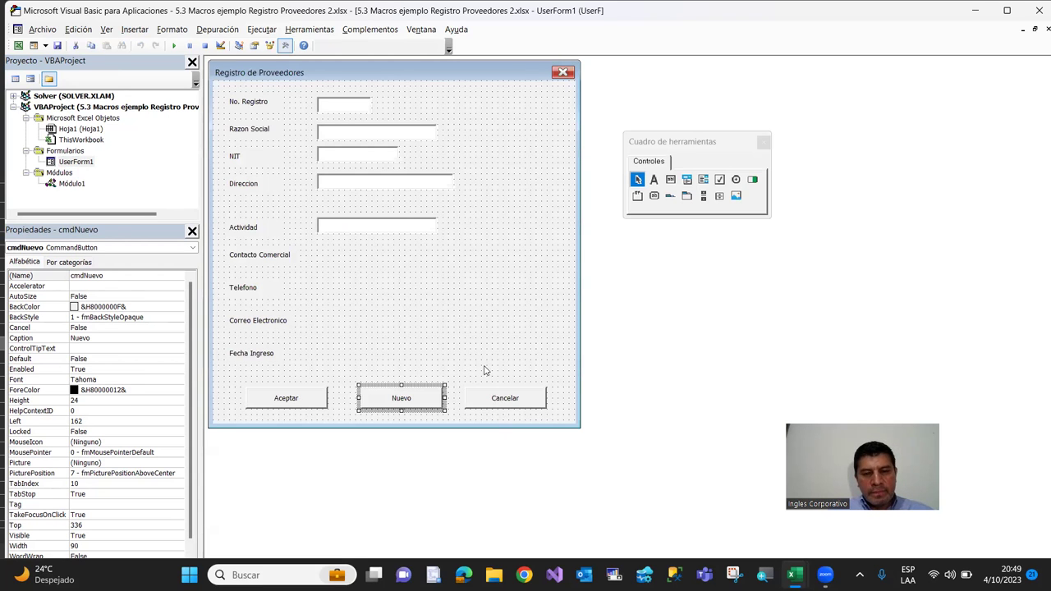
double_click(496, 401)
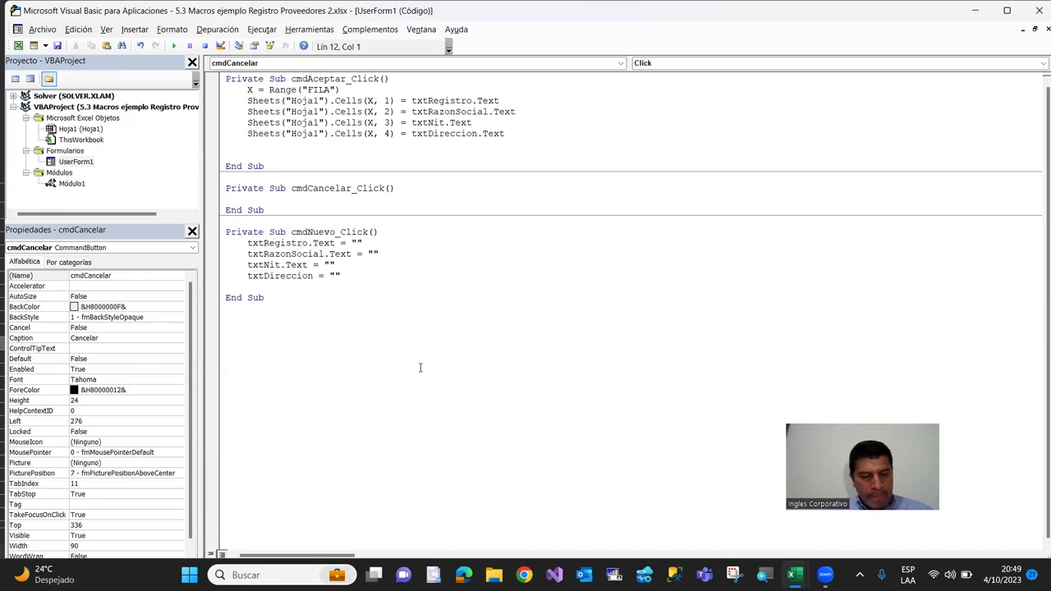
key(Tab)
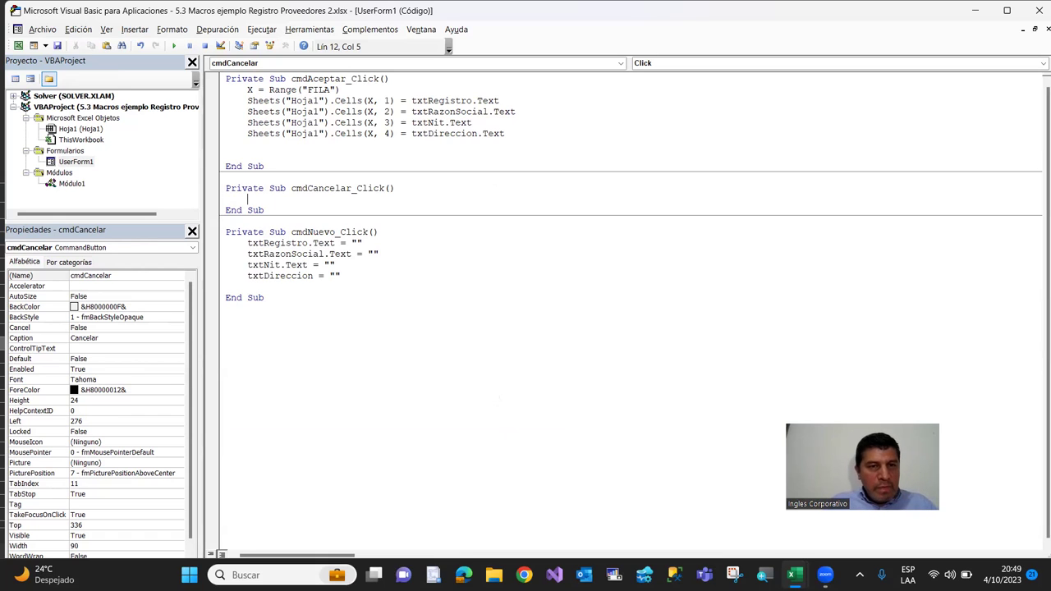
text(Unload)
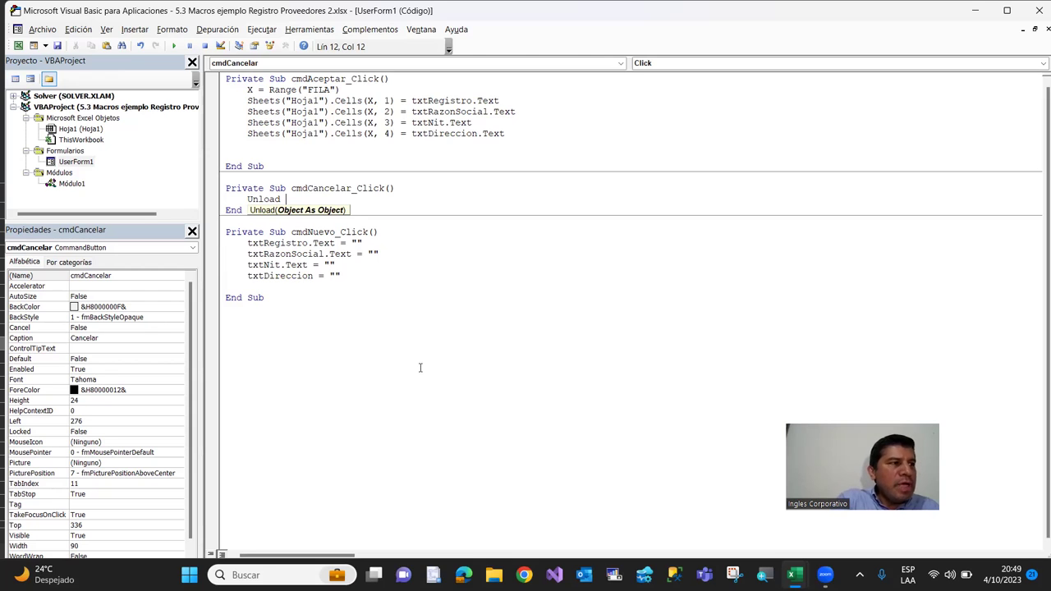
text(userform1)
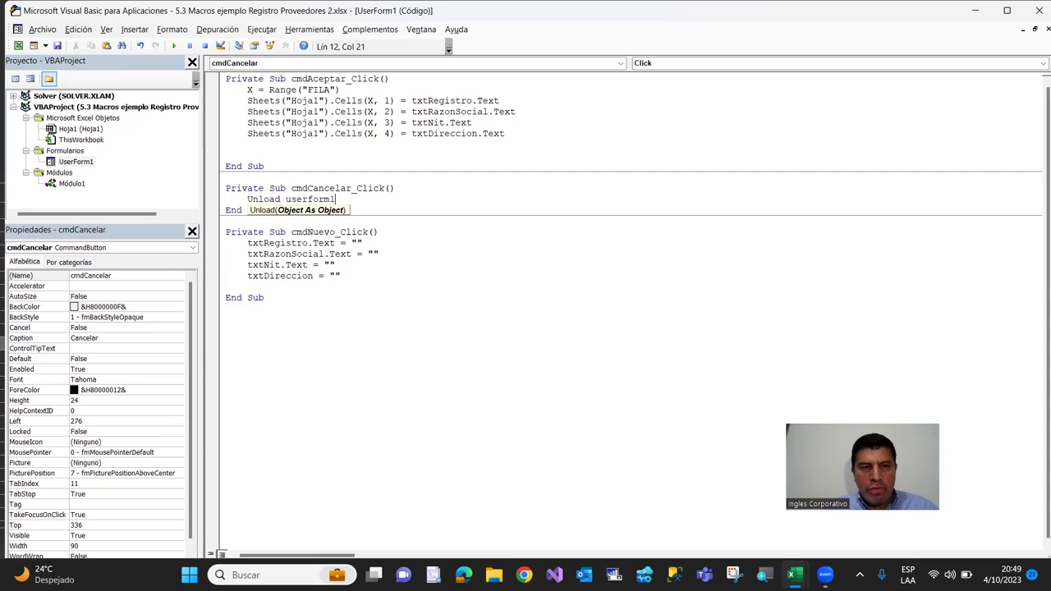
key(Return)
Remove the stray End text and blank lines so only Unload UserForm1 precedes End Sub
key(shift+Home)
key(BackSpace)
key(Delete)
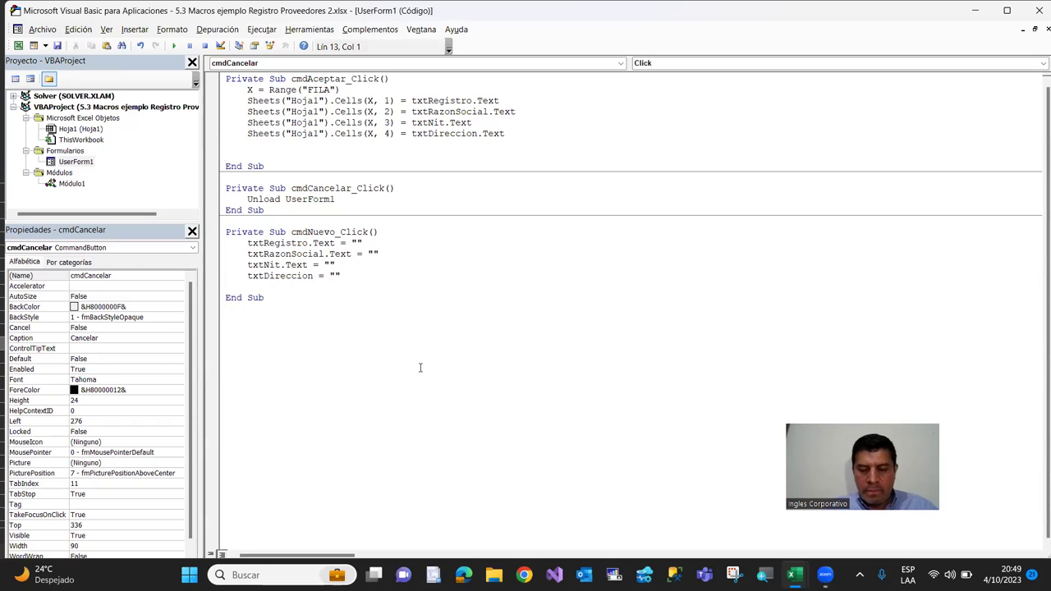
key(Up)
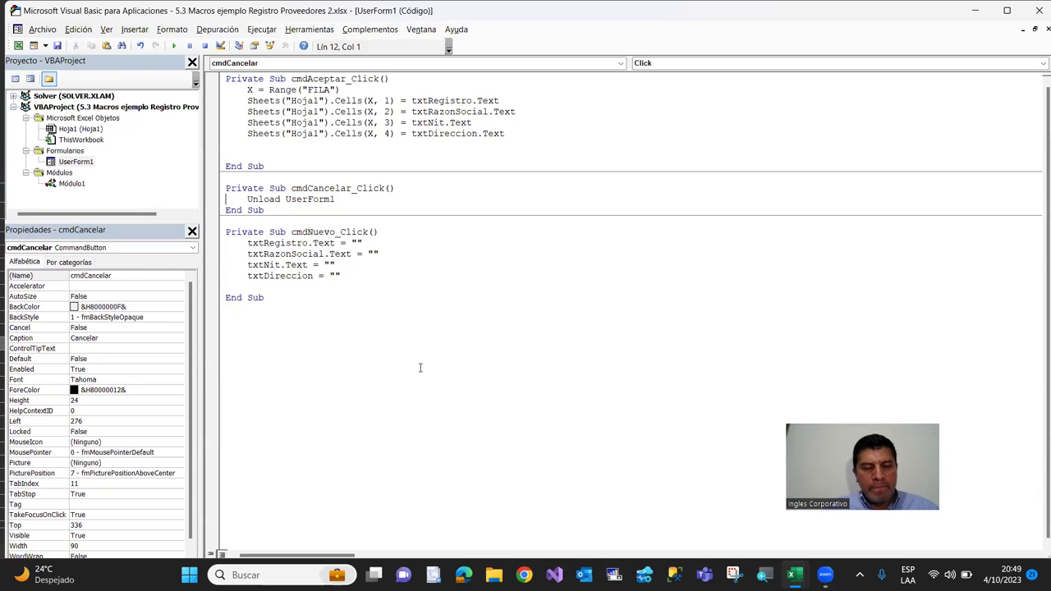
key(End)
key(Return)
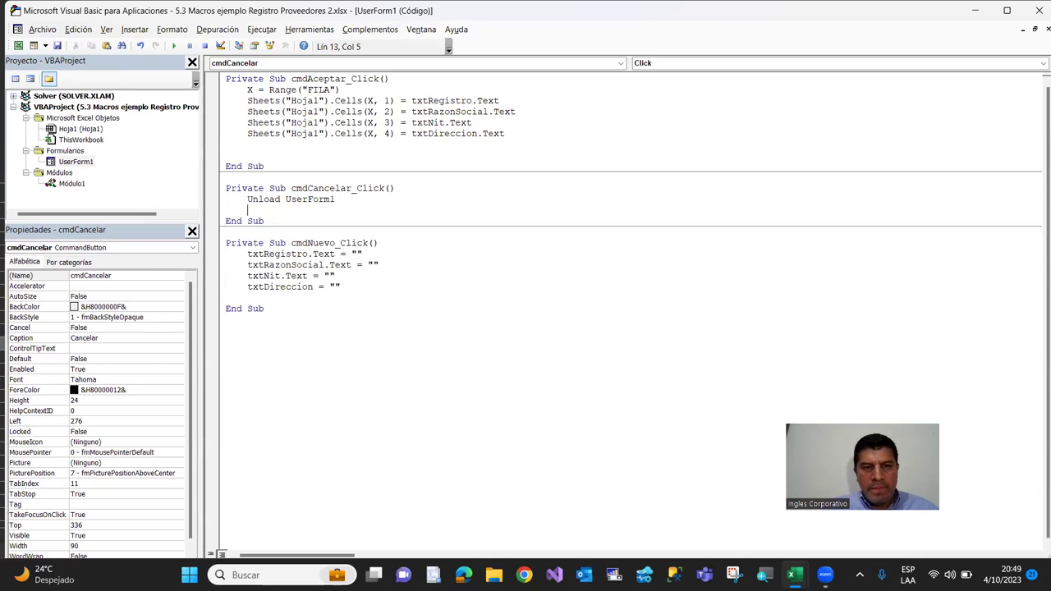
text(End)
key(BackSpace)
key(BackSpace)
key(BackSpace)
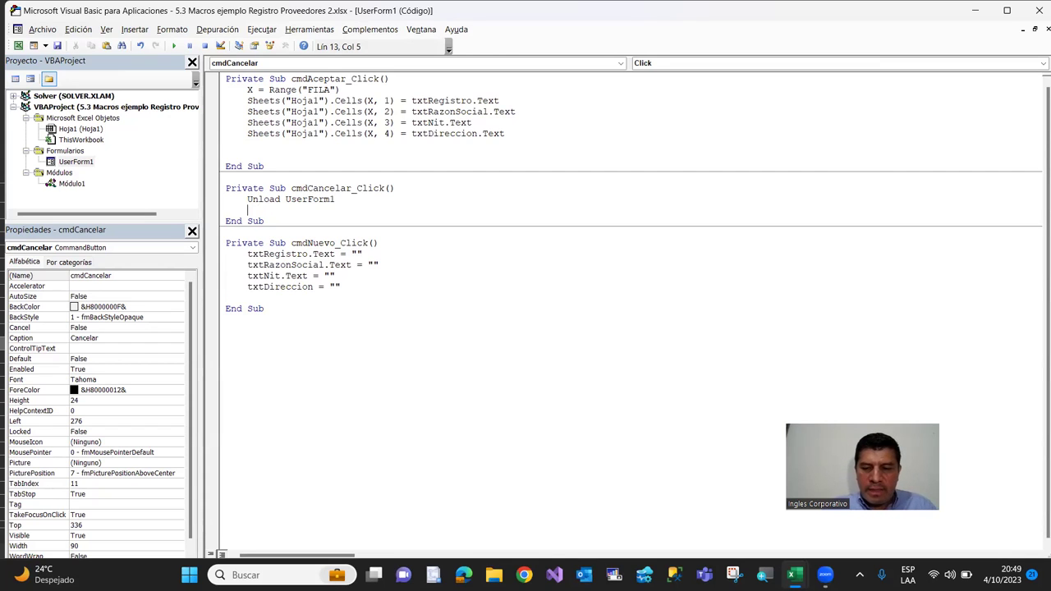
key(Delete)
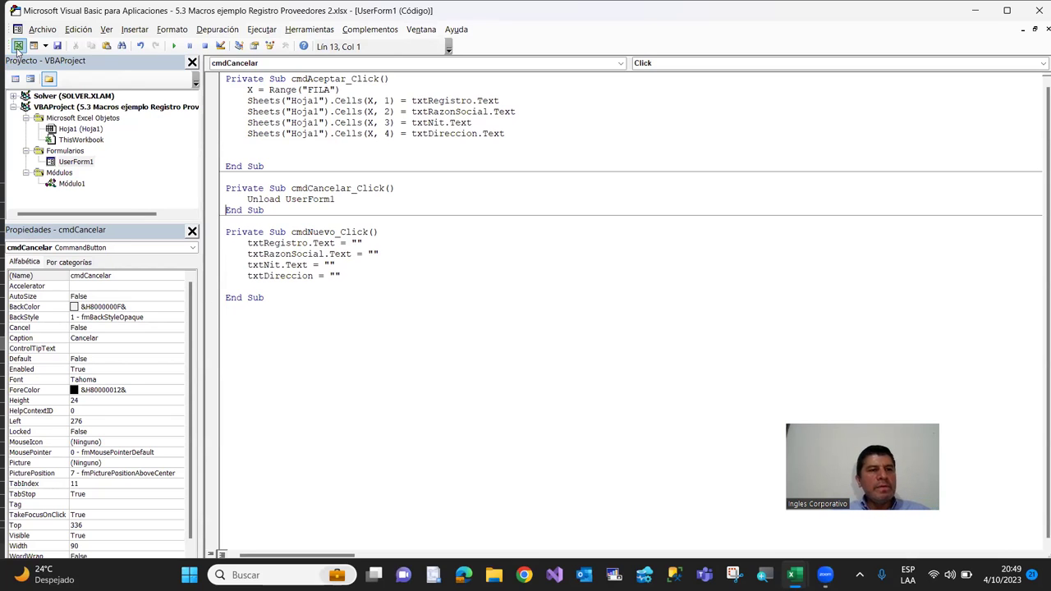
Register supplier 355, Empresa 3, 54554, San Vicente via the Registrar Proveedor button
click(18, 47)
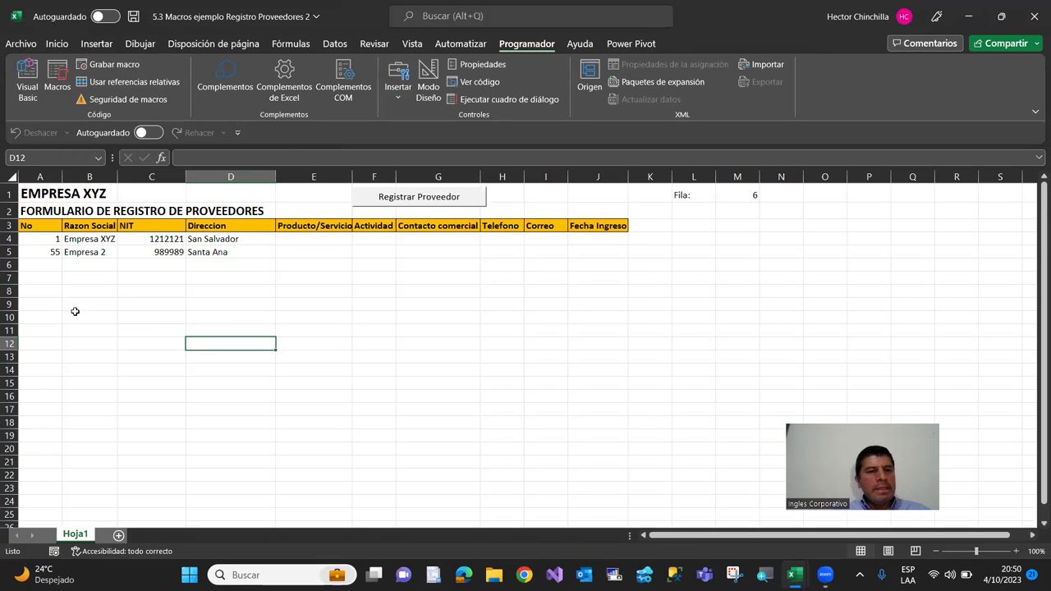
click(423, 197)
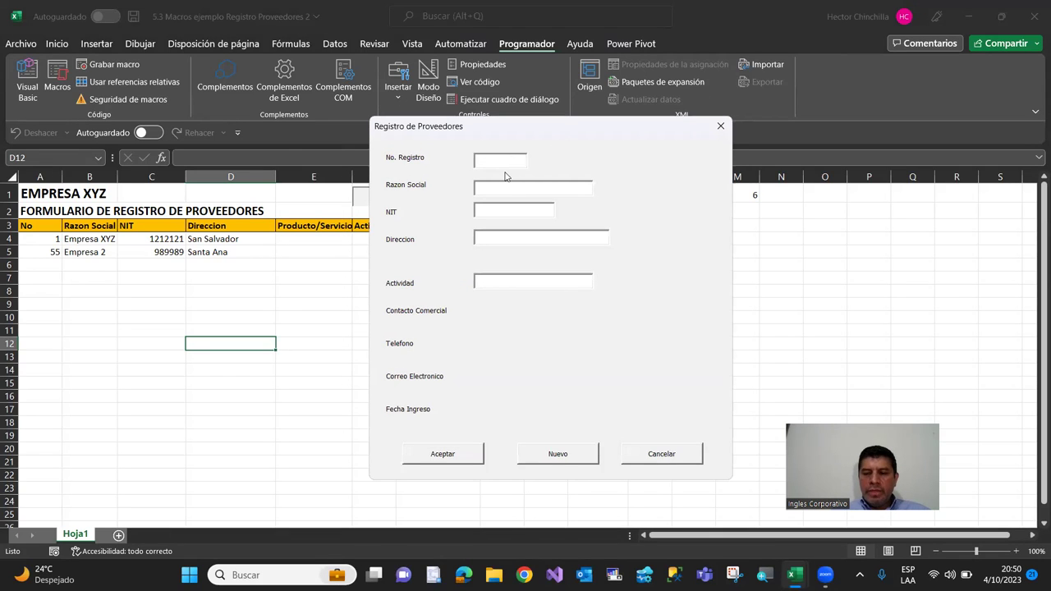
text(355)
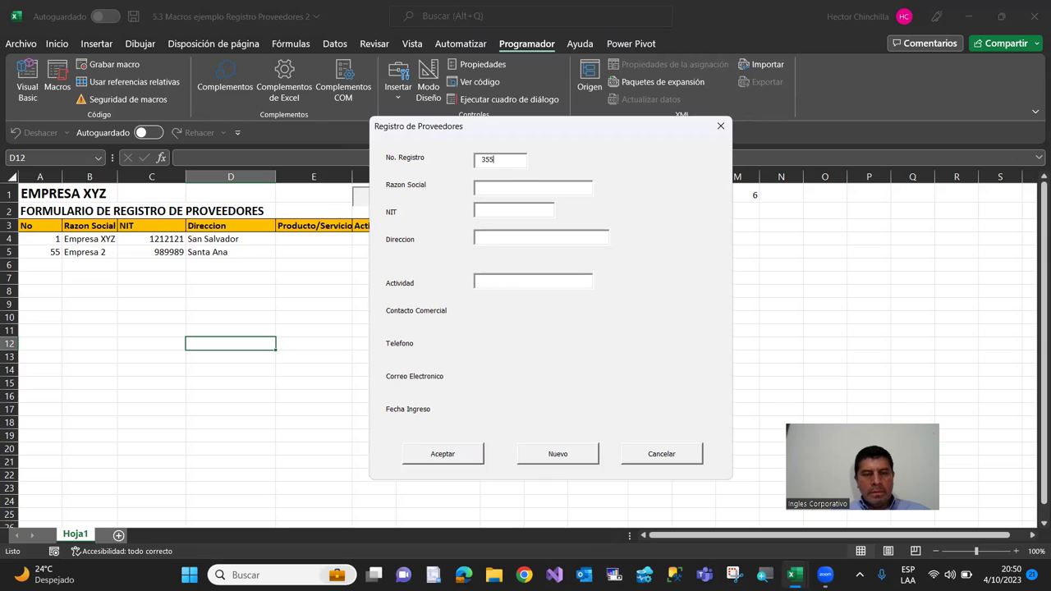
text(Empresa 3)
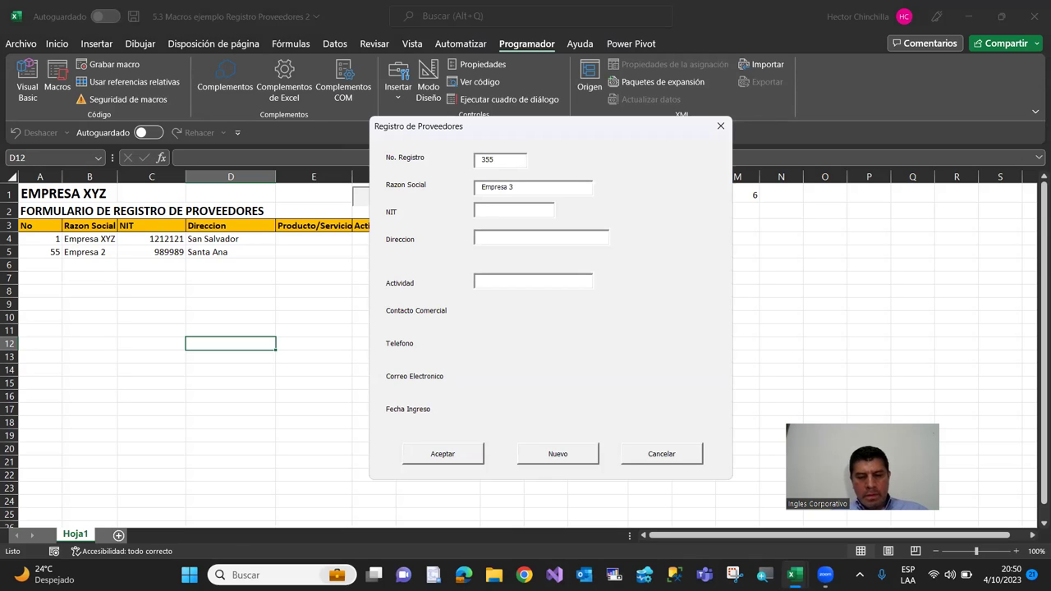
text(54554)
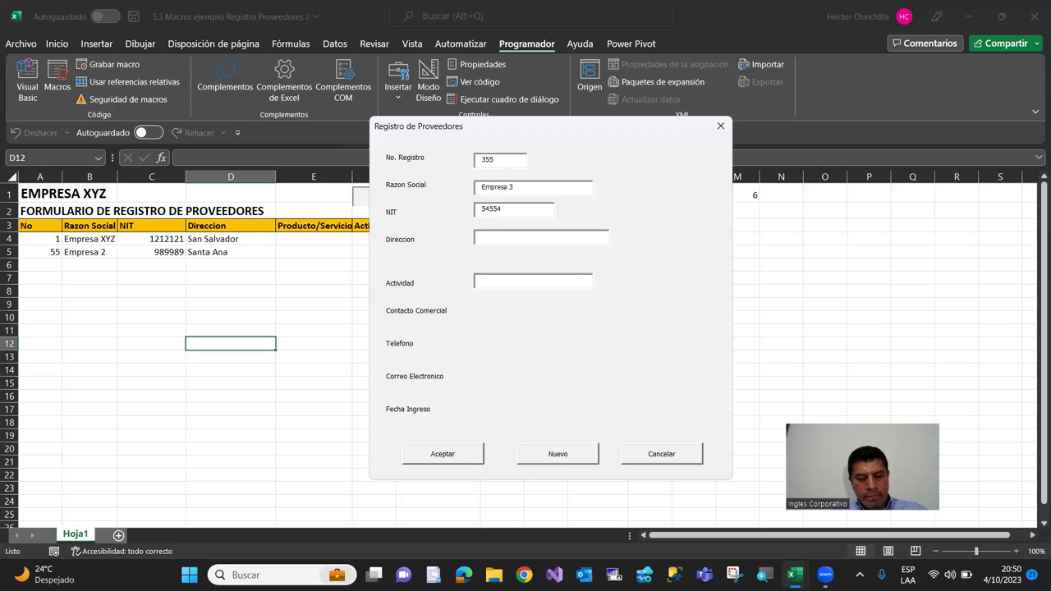
text(San)
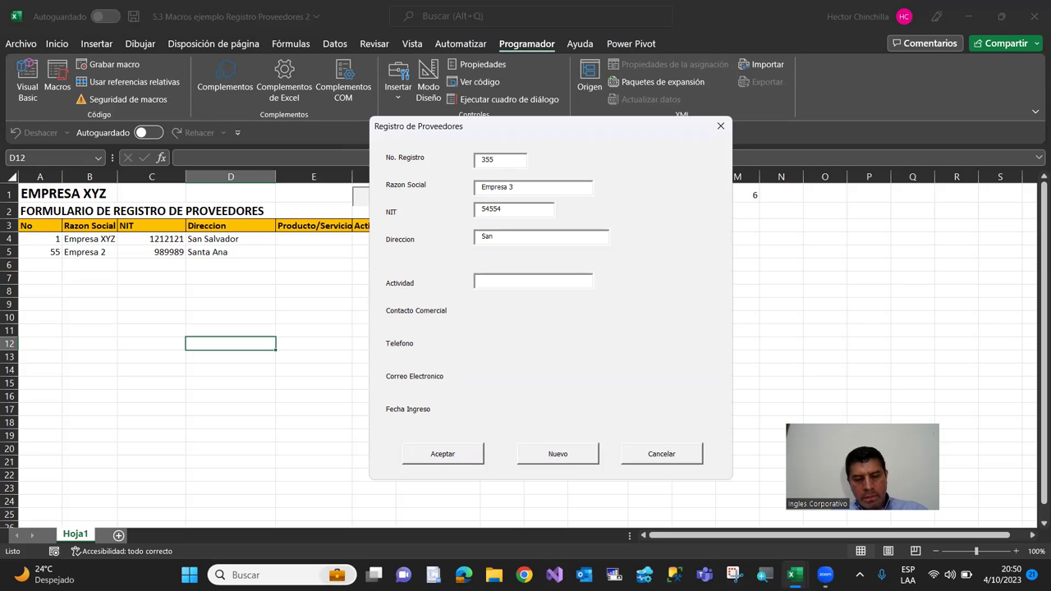
text(Vicente)
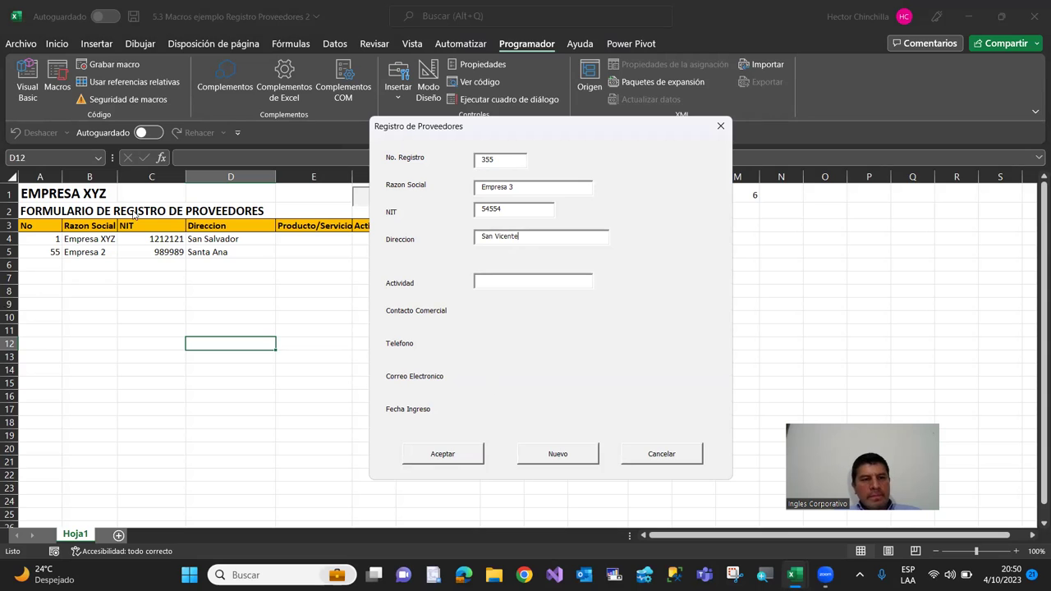
click(451, 454)
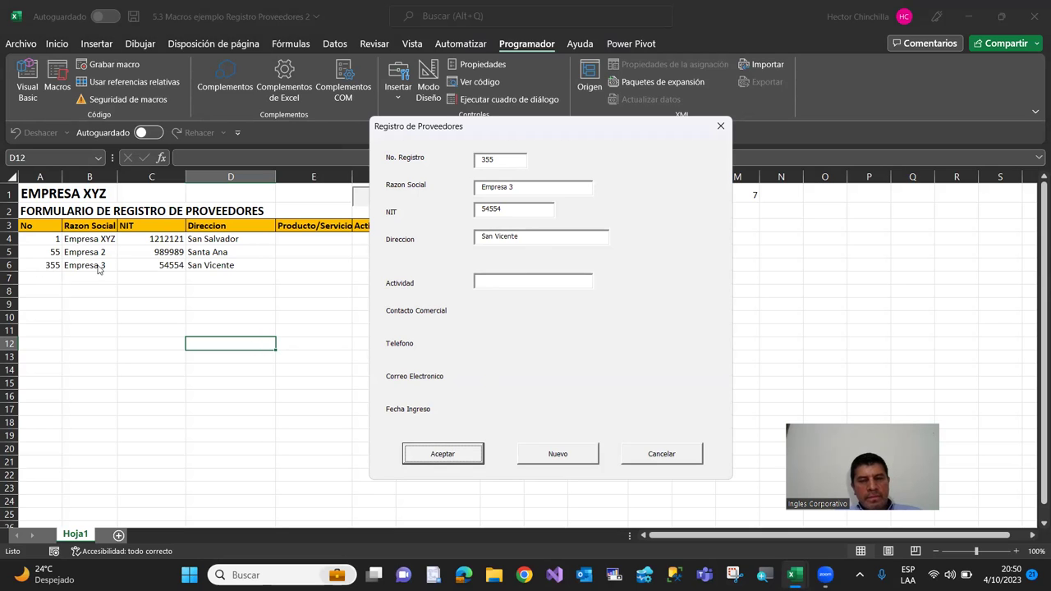
Empty the form fields with Nuevo, then close the form with Cancelar
click(543, 461)
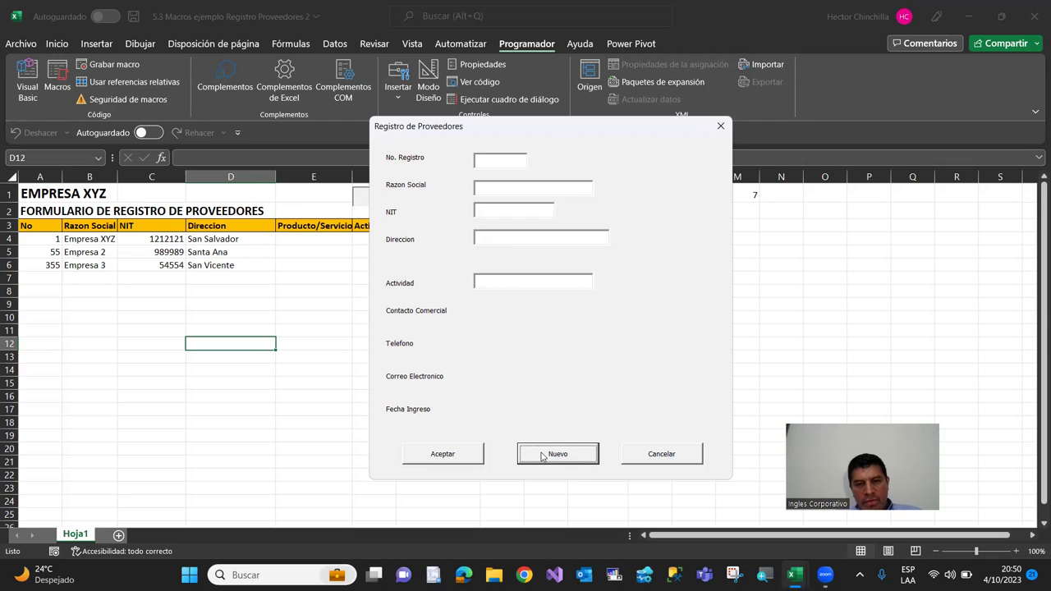
click(485, 162)
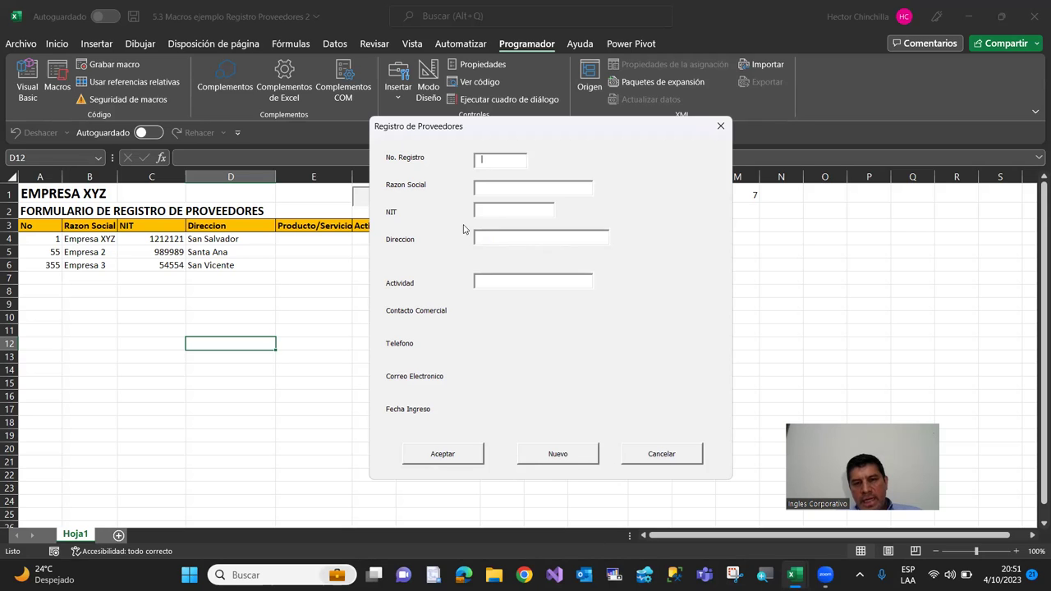
click(647, 453)
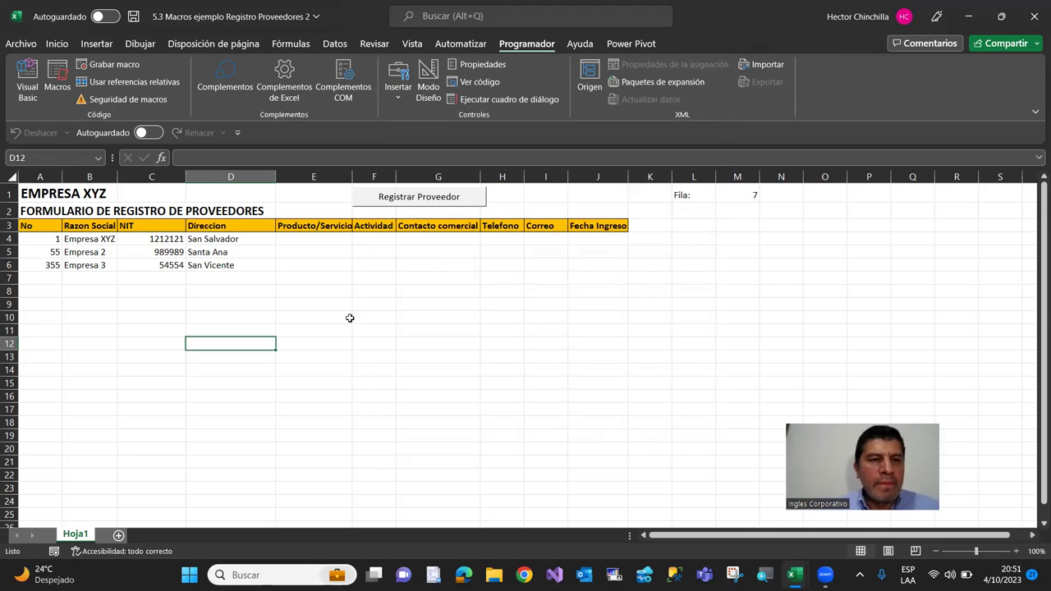
Append txtRegistro.SetFocus after the txtDireccion line in cmdNuevo_Click
click(28, 82)
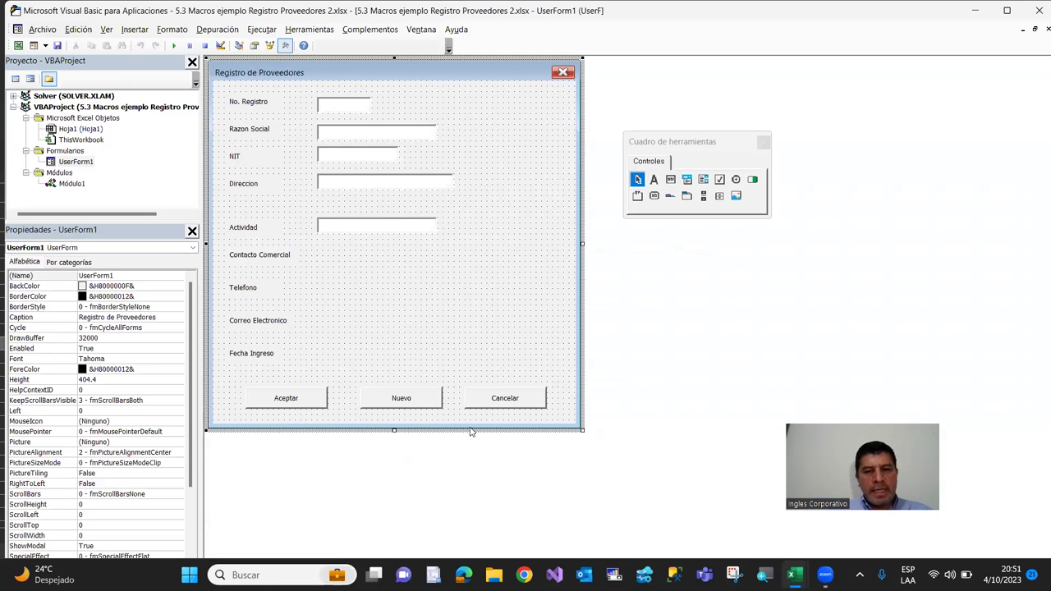
double_click(424, 402)
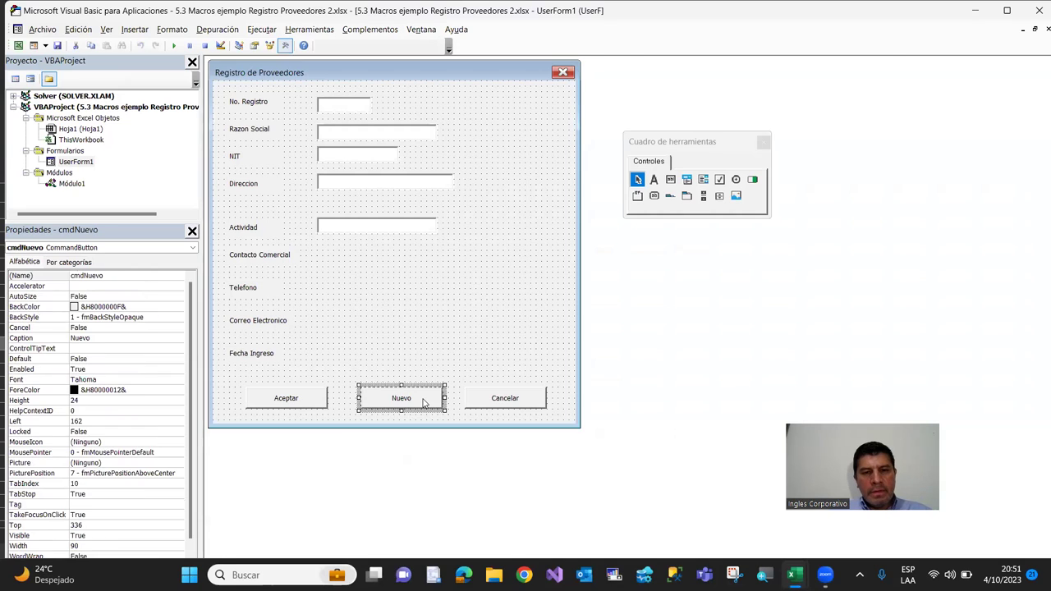
click(315, 289)
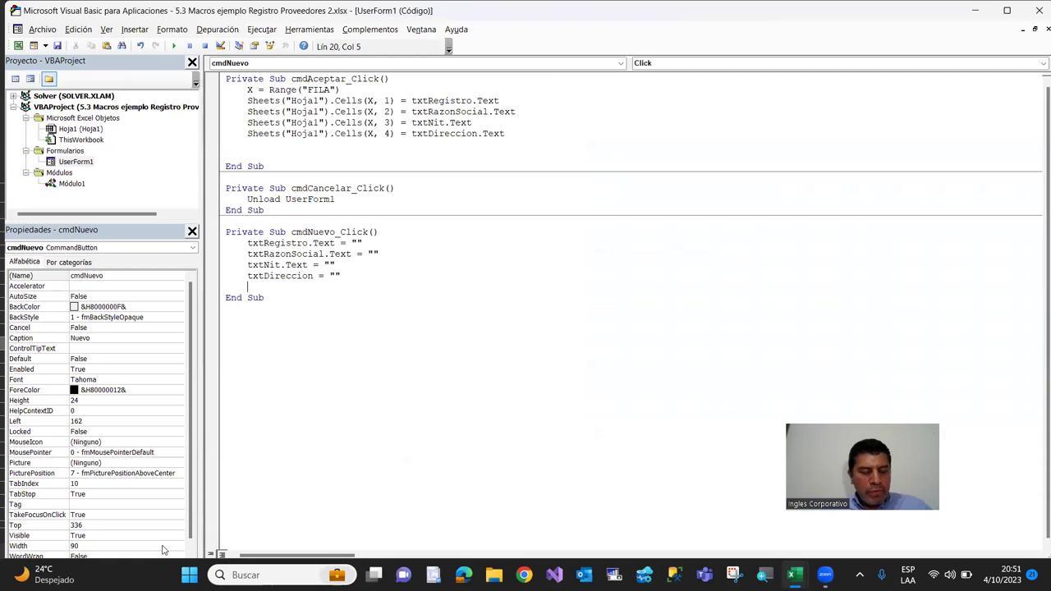
key(Return)
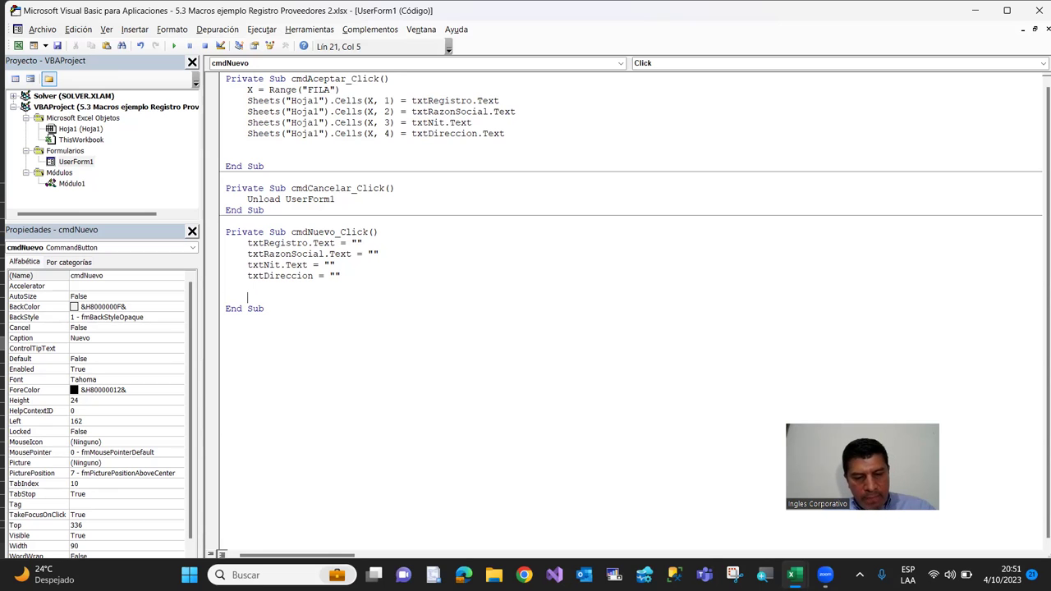
text(txtregistro.)
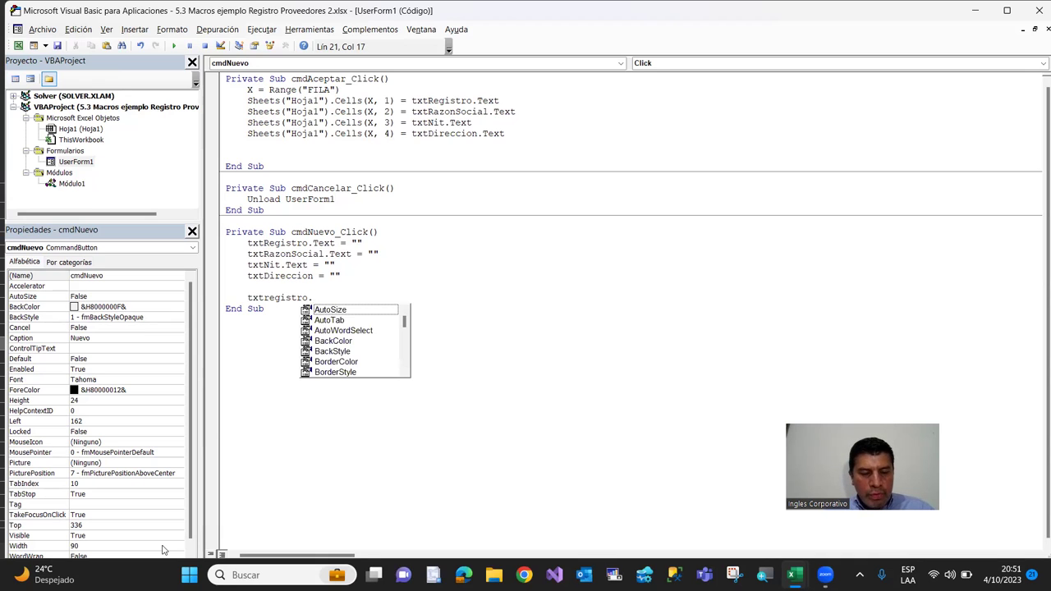
text(set)
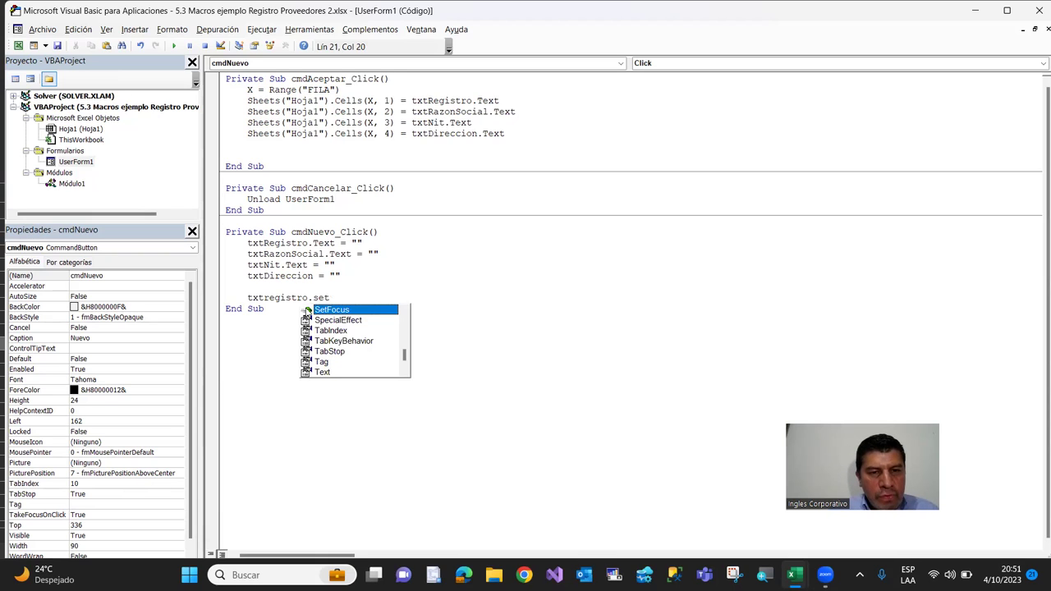
double_click(309, 311)
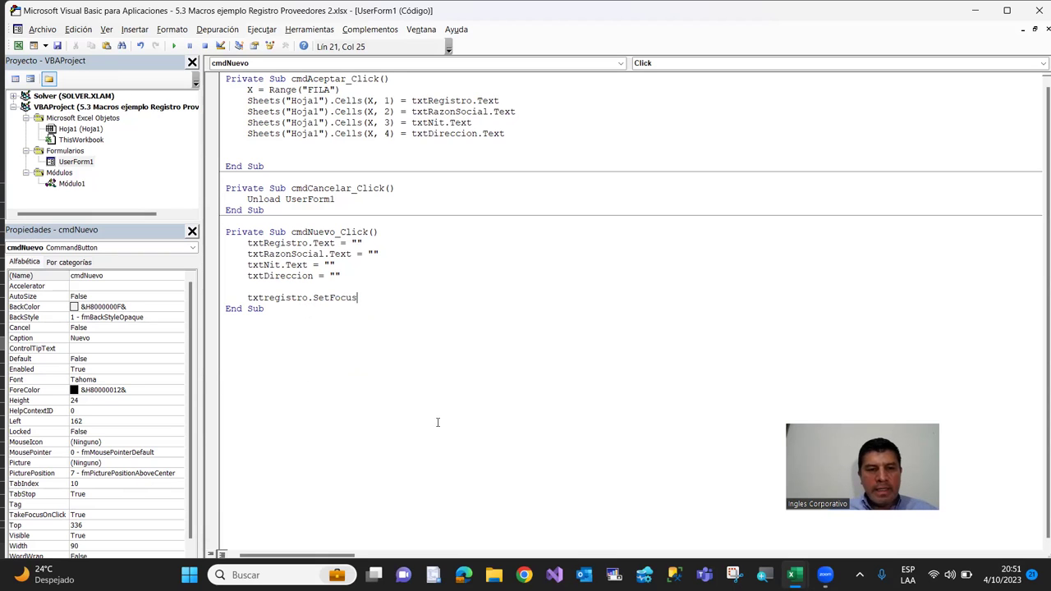
key(Return)
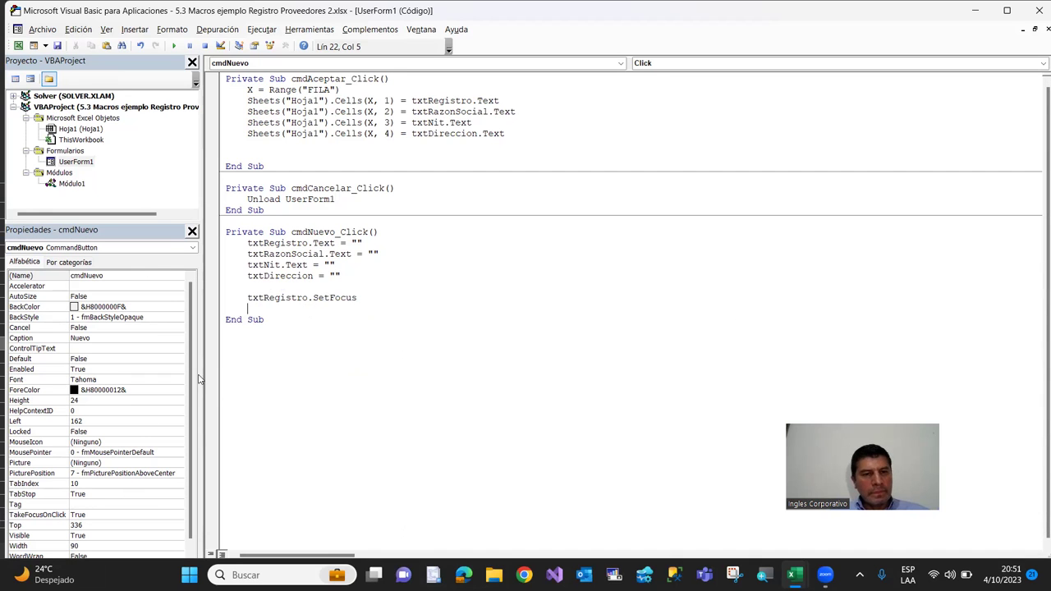
Register supplier 678, Empresa 4, 45545, Morazan through the form into row 7 of Hoja1
click(18, 46)
click(427, 198)
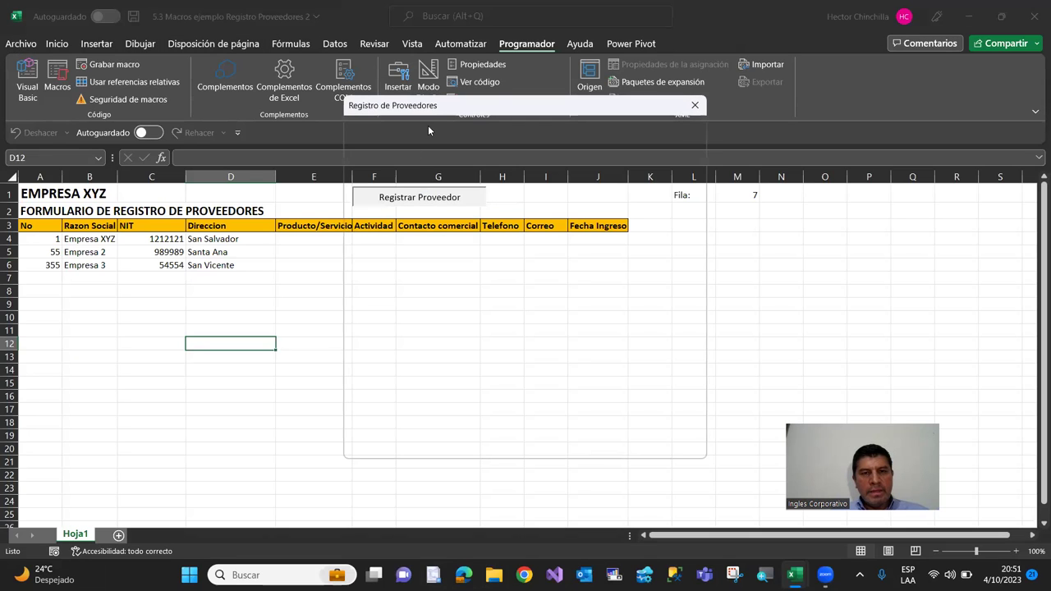
click(494, 173)
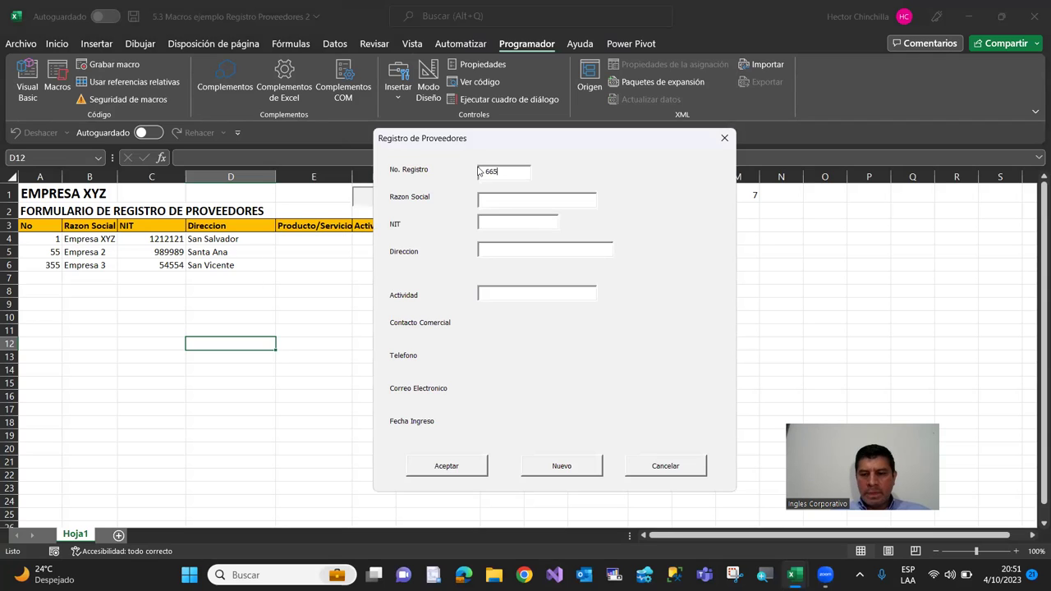
text(678)
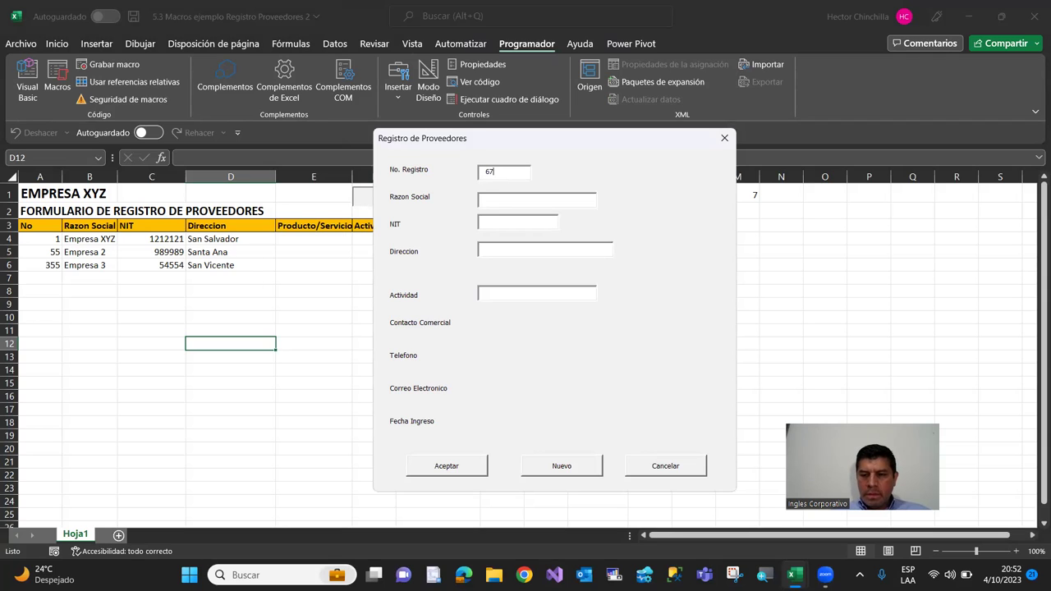
click(490, 204)
text(Empresa)
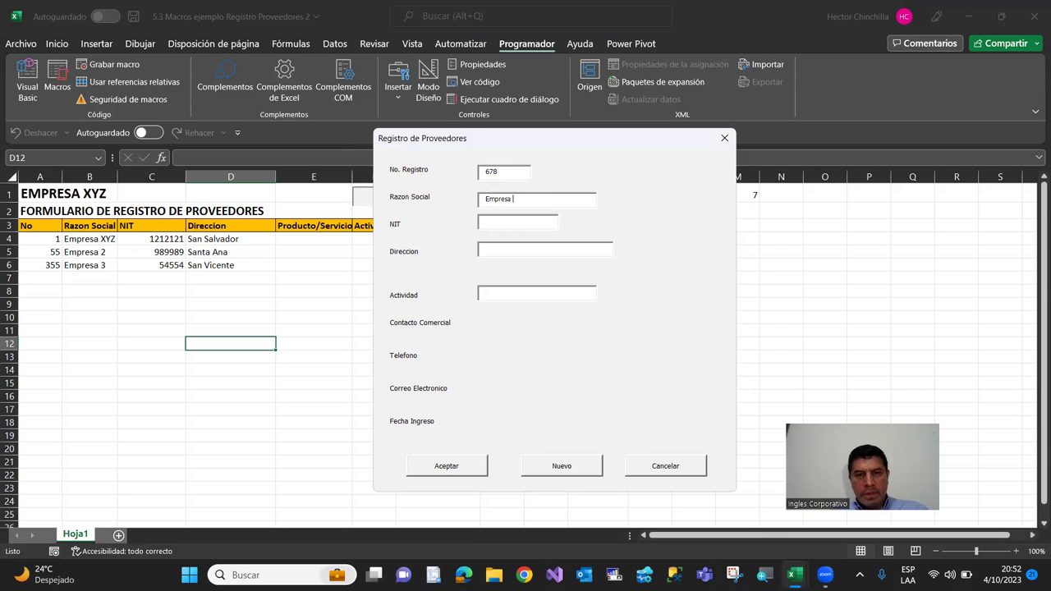
text(45545)
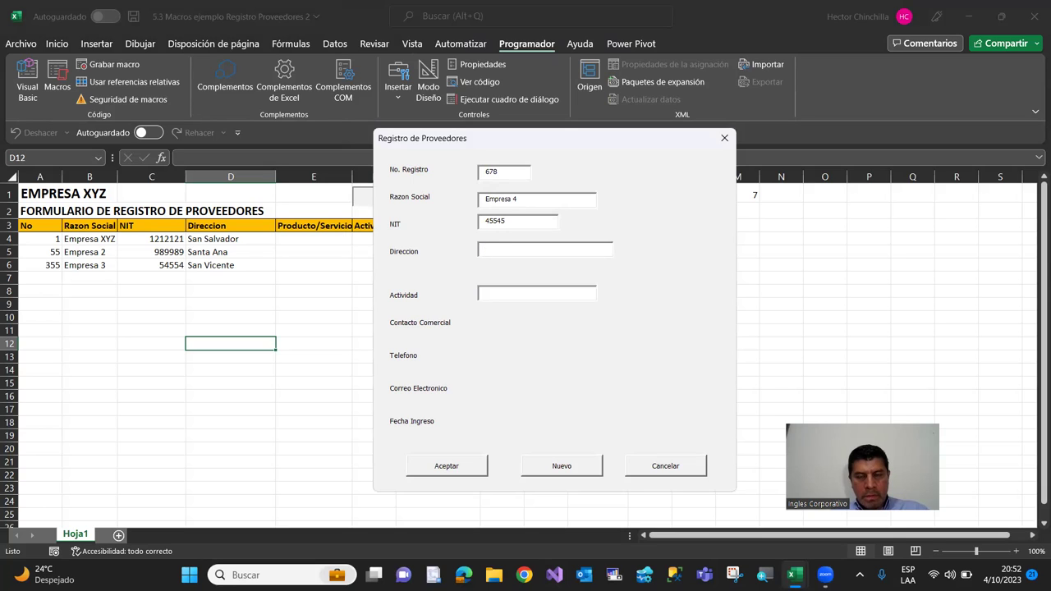
text(Morazan)
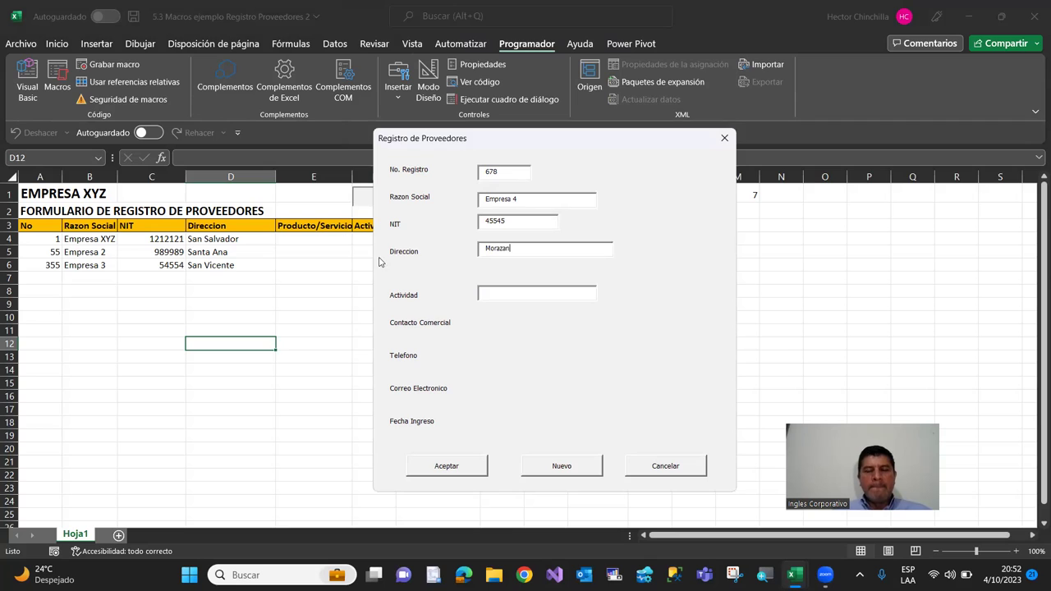
click(427, 474)
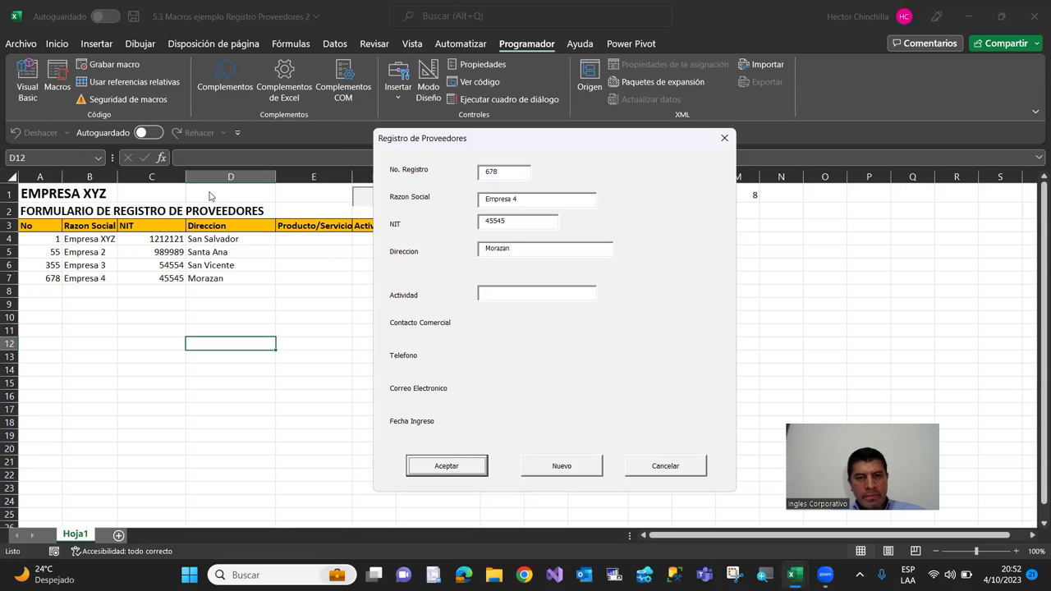
Save supplier 6565, Empresa 5, 656565, Cuscatlan to row 8, then close the form
click(553, 473)
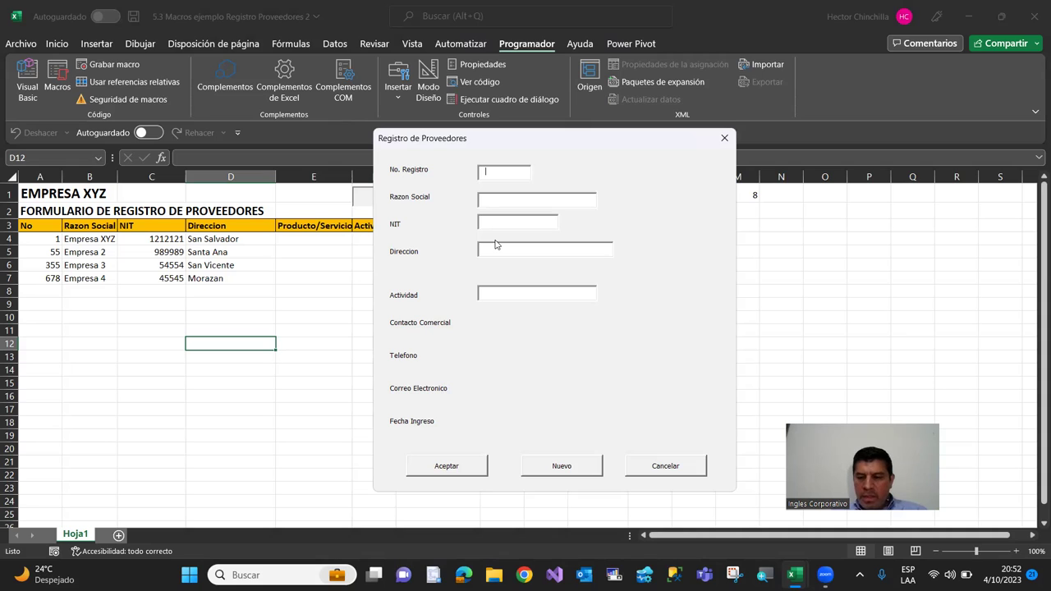
text(6565)
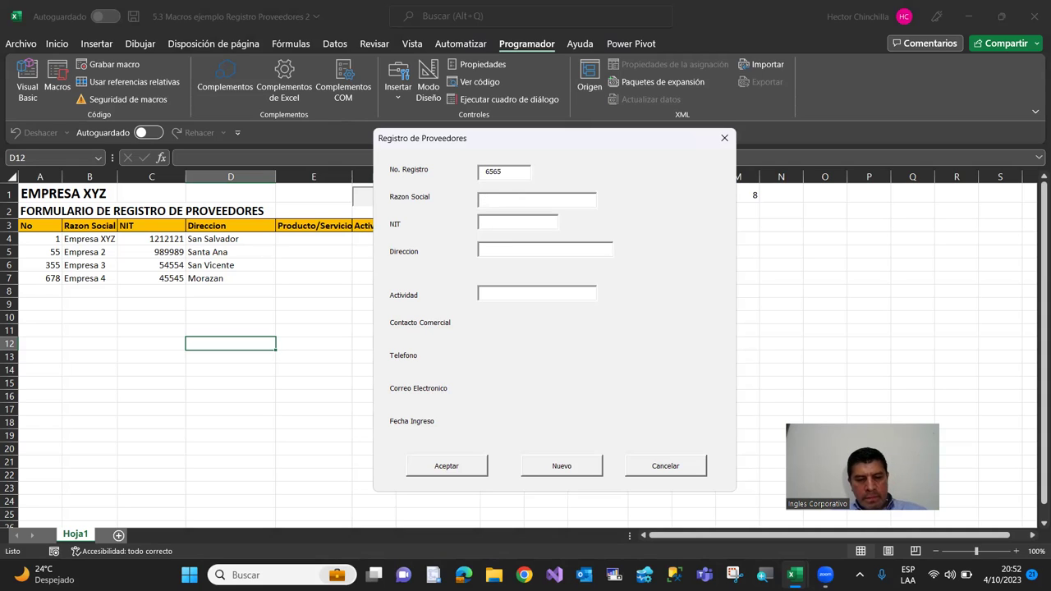
text(mpresa 5)
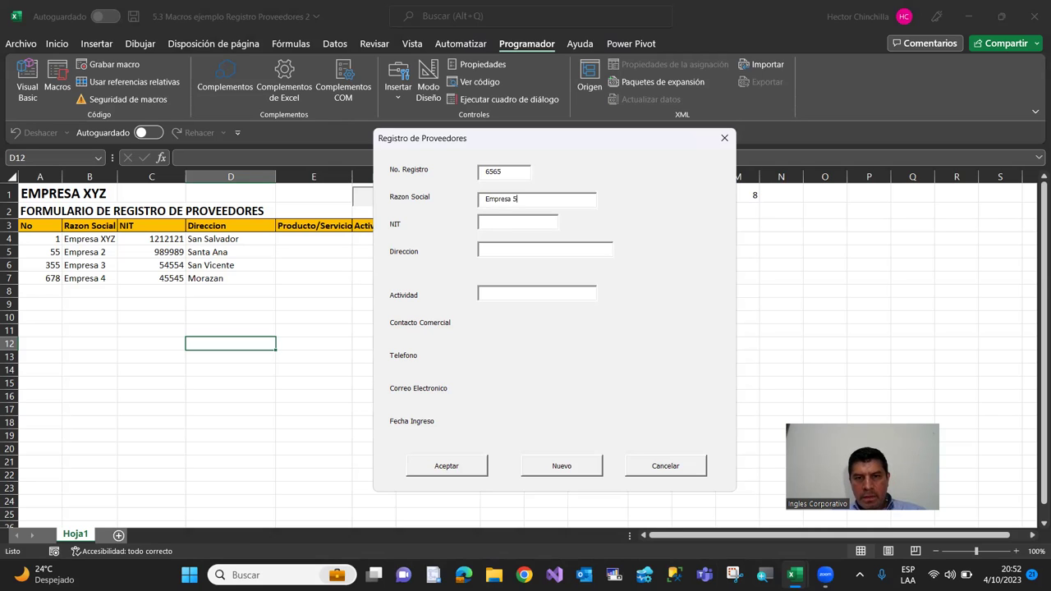
text(656565)
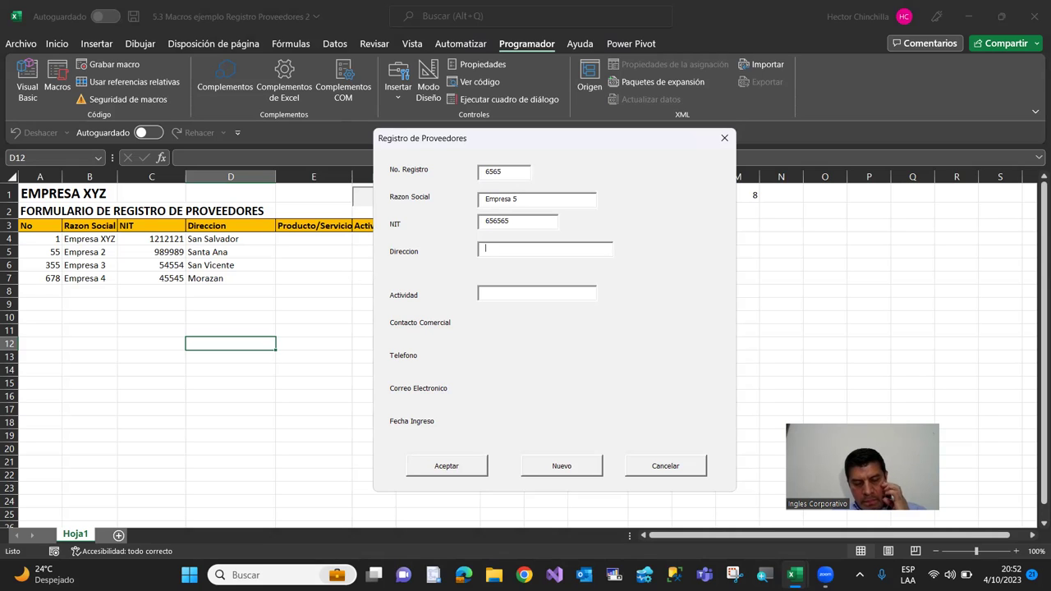
text(uscata)
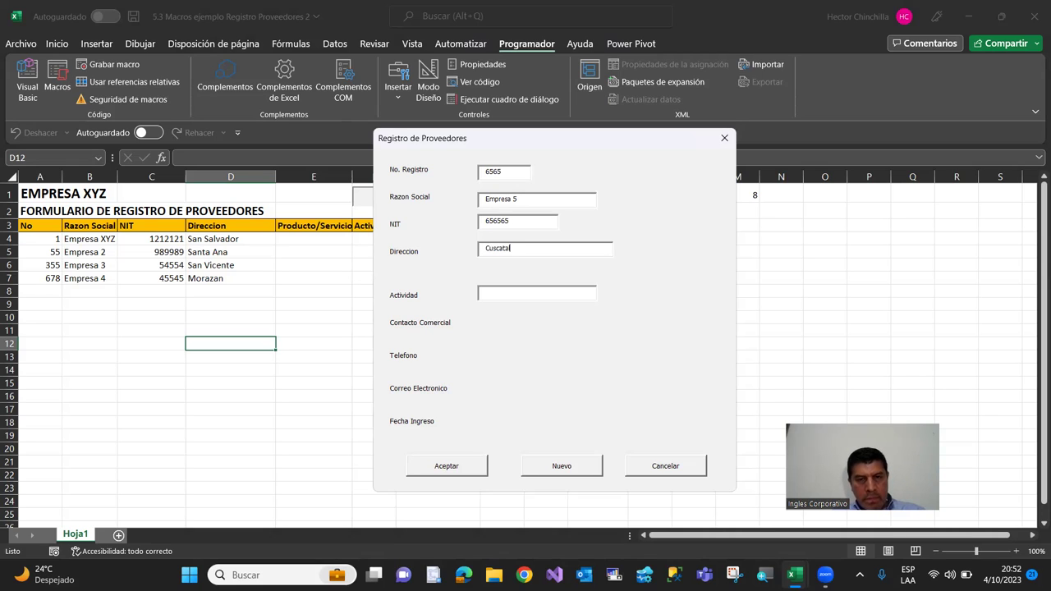
text(lan)
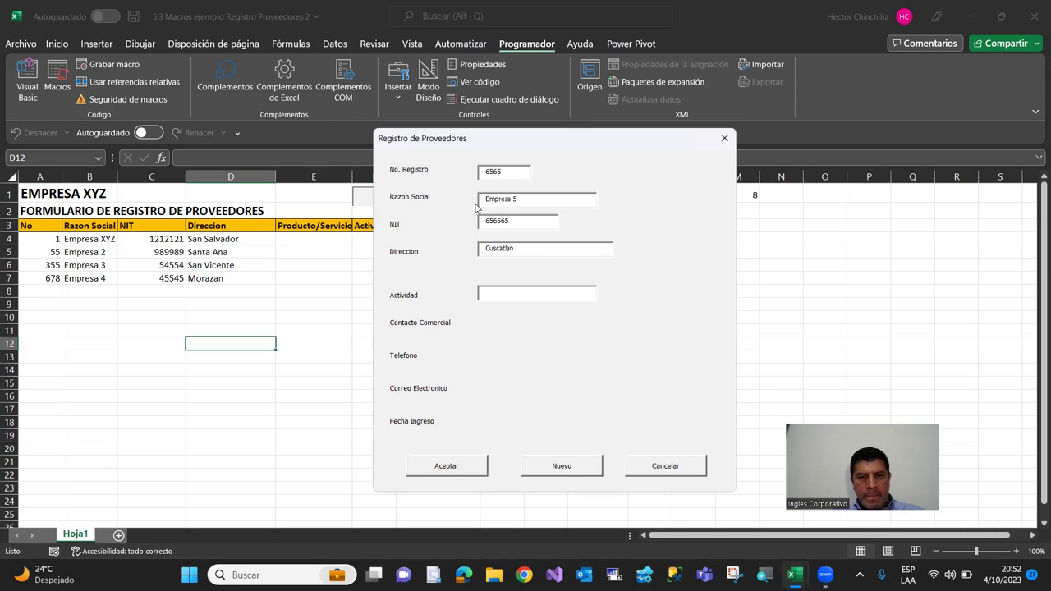
click(449, 473)
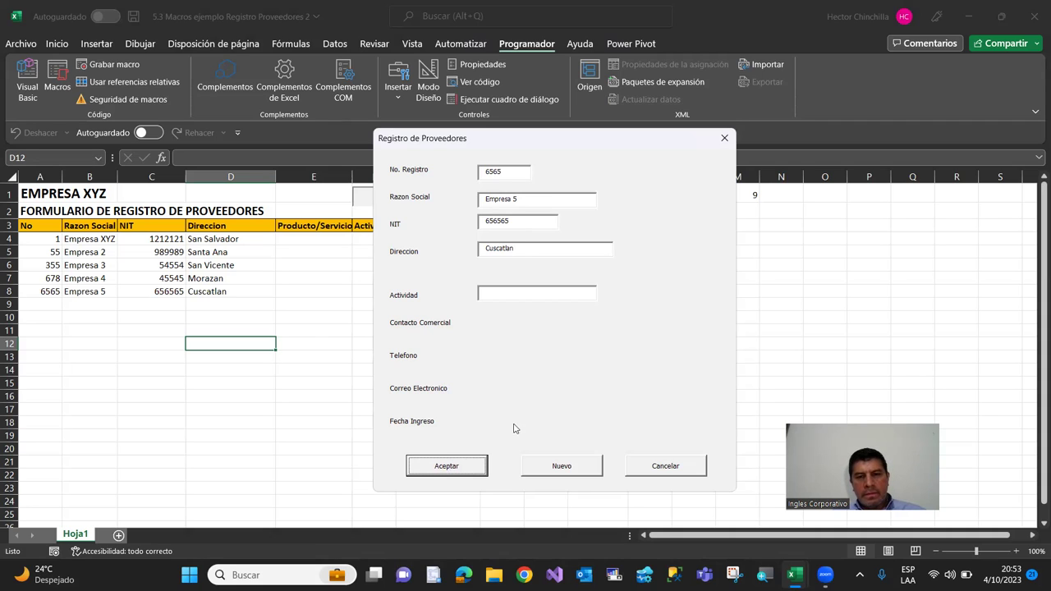
click(643, 470)
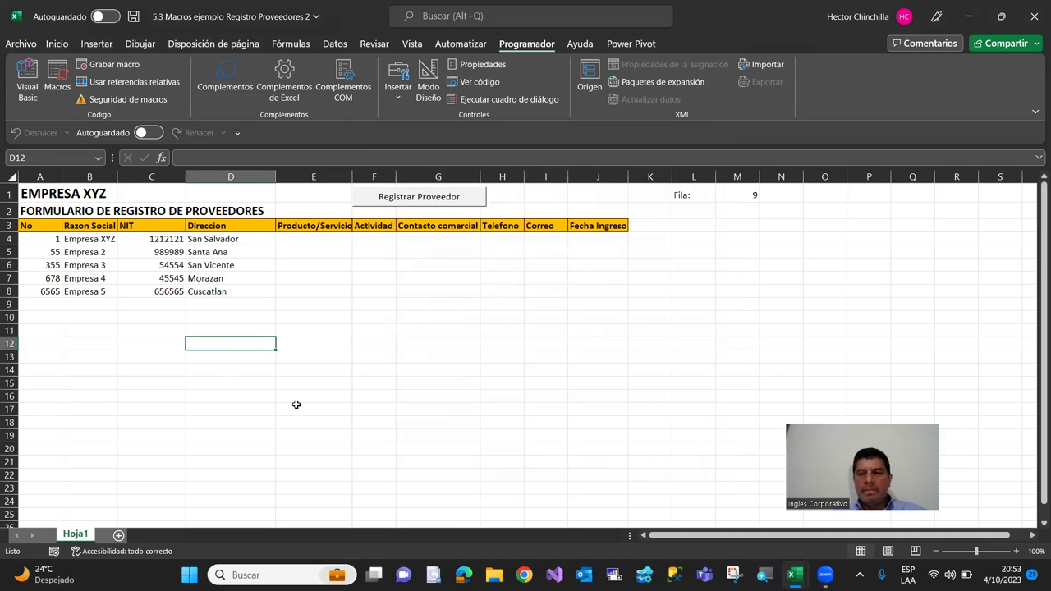
Insert the line MsgBox ("Proveedor registrado exitosamente") just before End Sub in cmdAceptar_Click
click(31, 82)
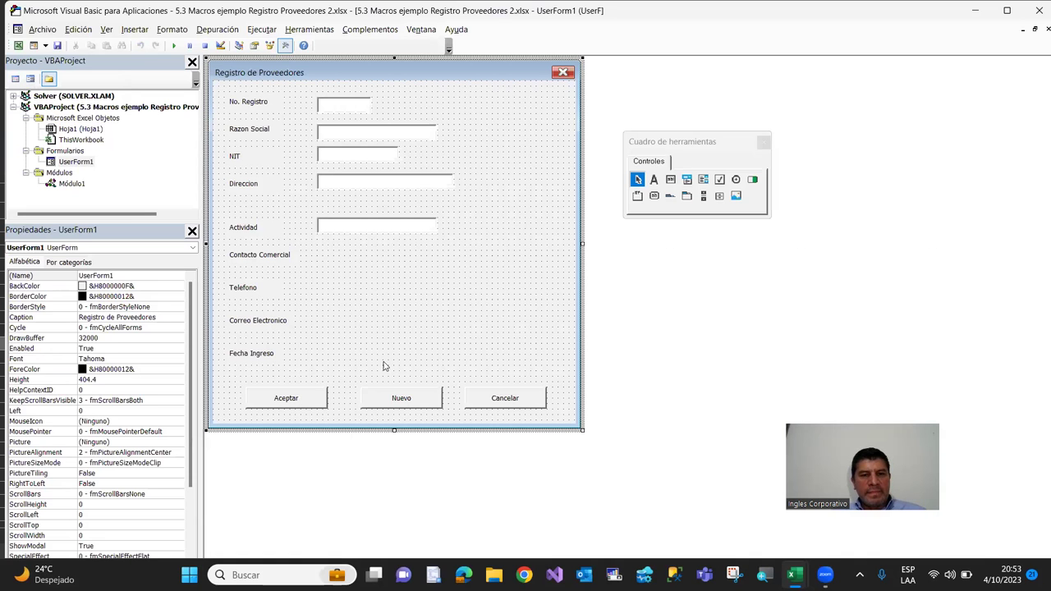
double_click(293, 401)
click(290, 153)
key(Return)
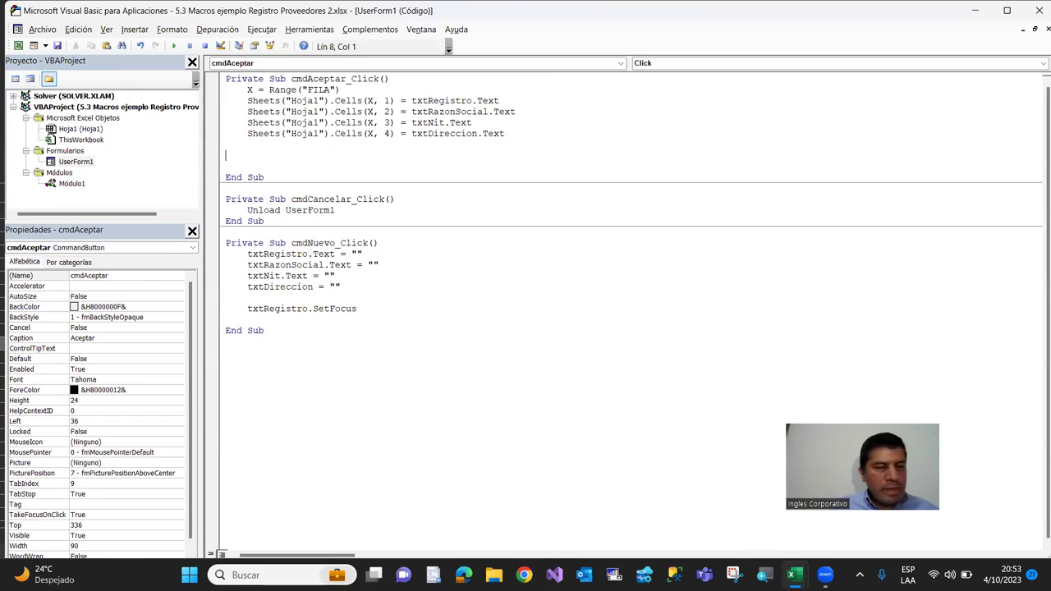
key(Tab)
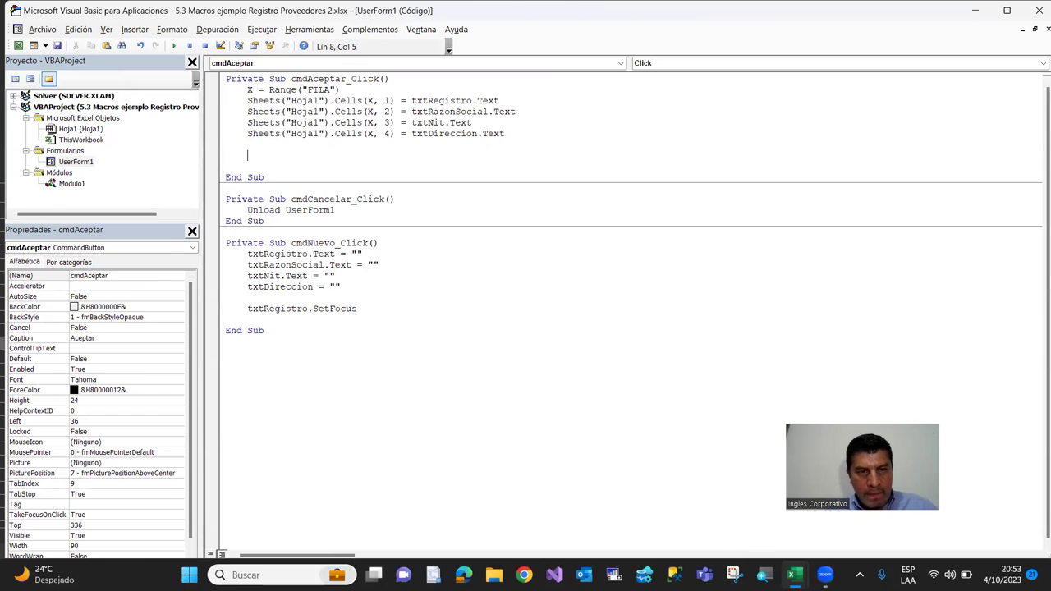
text(msg)
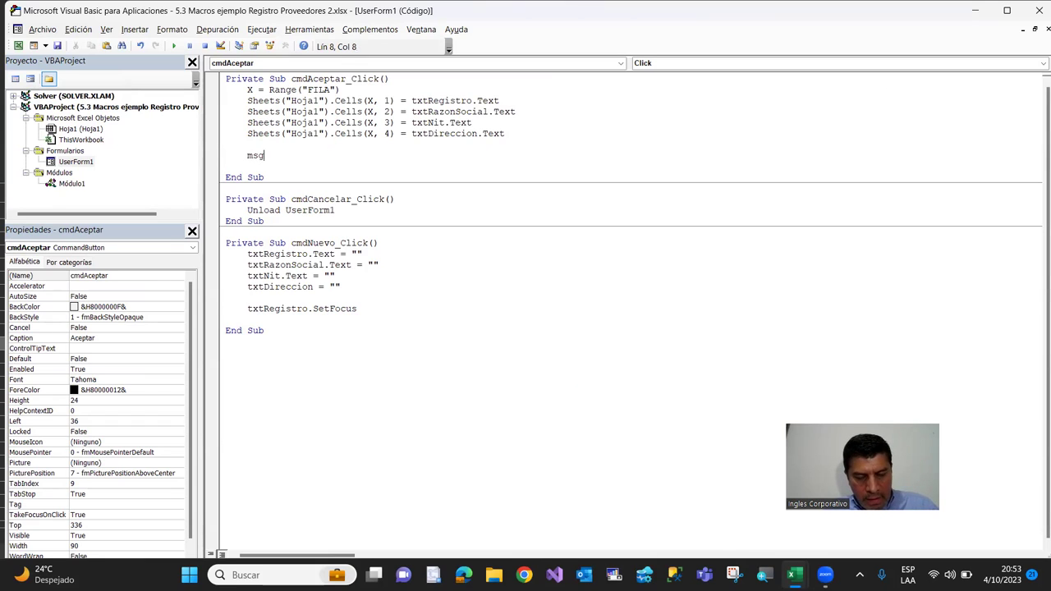
text(Box)
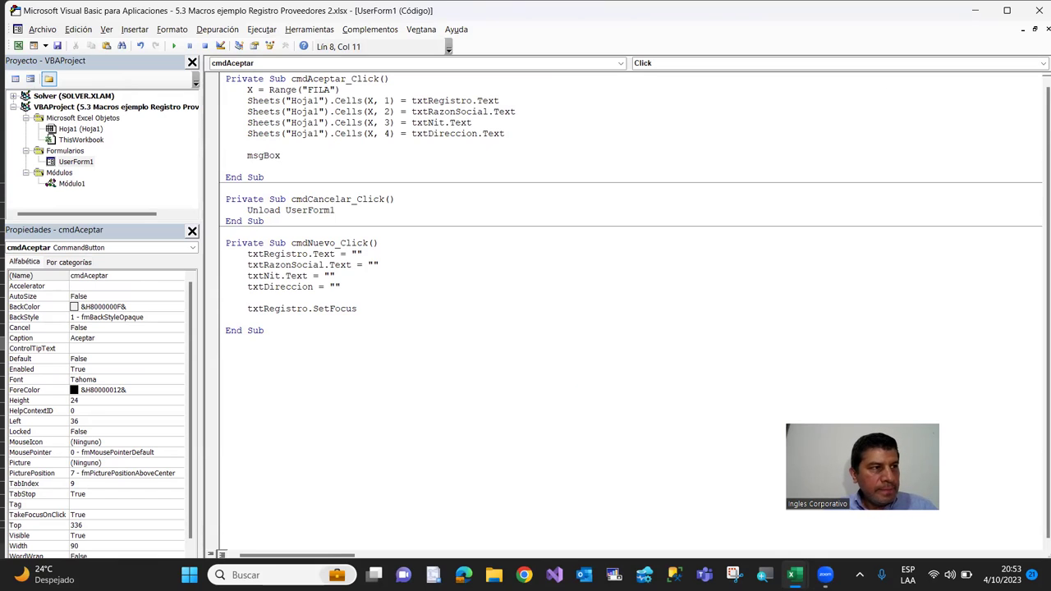
text( ()
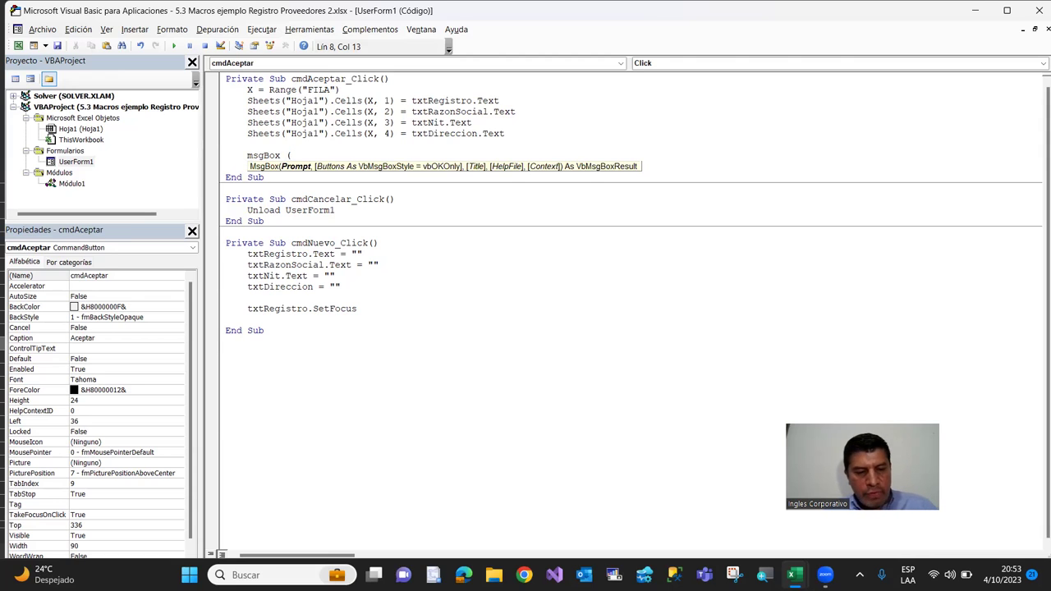
text(")
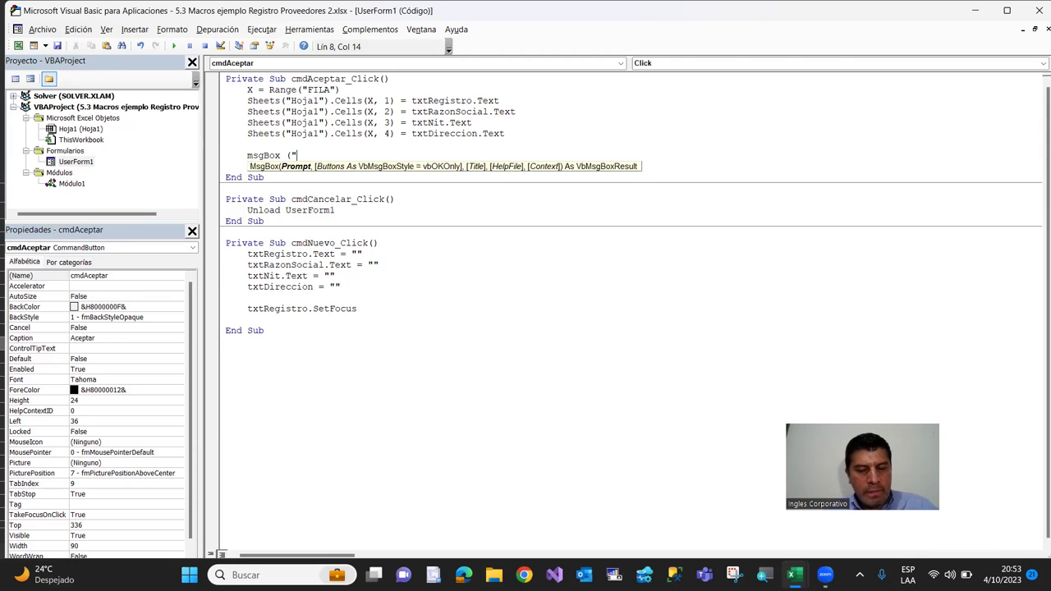
text(Prove)
key(BackSpace)
key(BackSpace)
key(BackSpace)
key(BackSpace)
key(BackSpace)
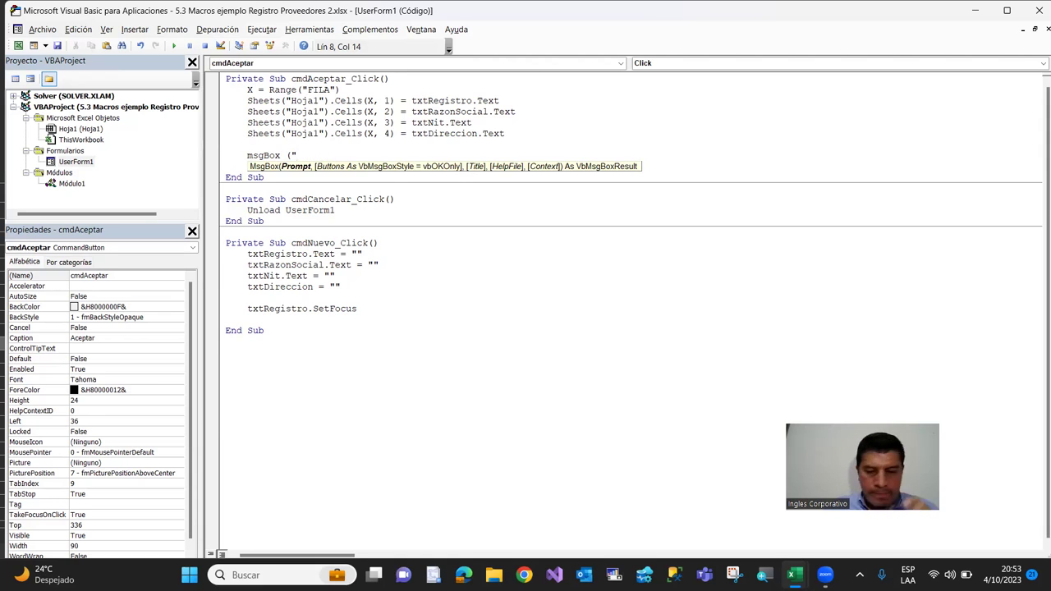
text(Proveedor registrado )
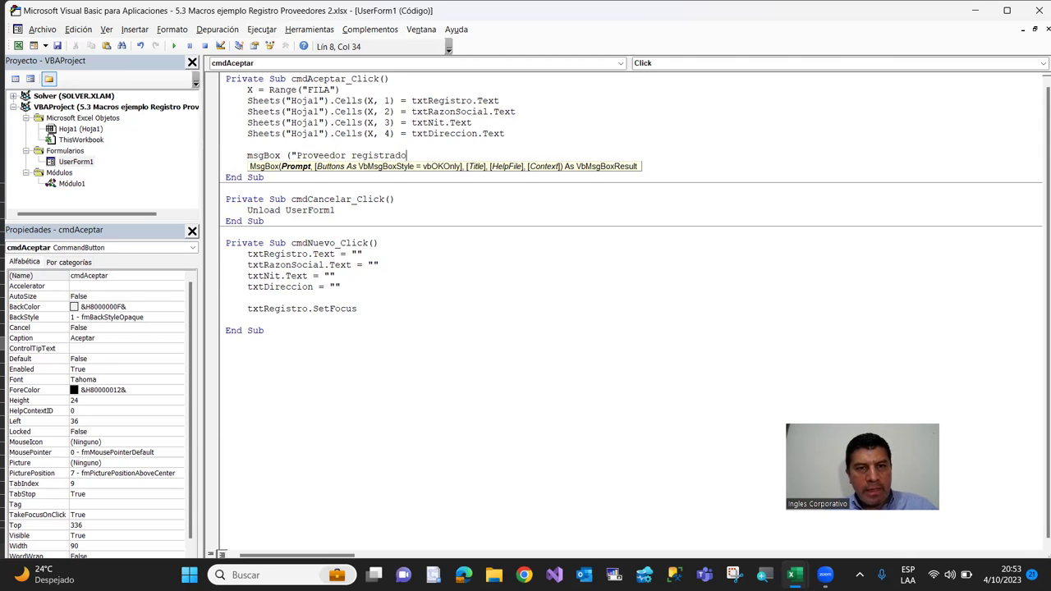
text(exito)
text(sam)
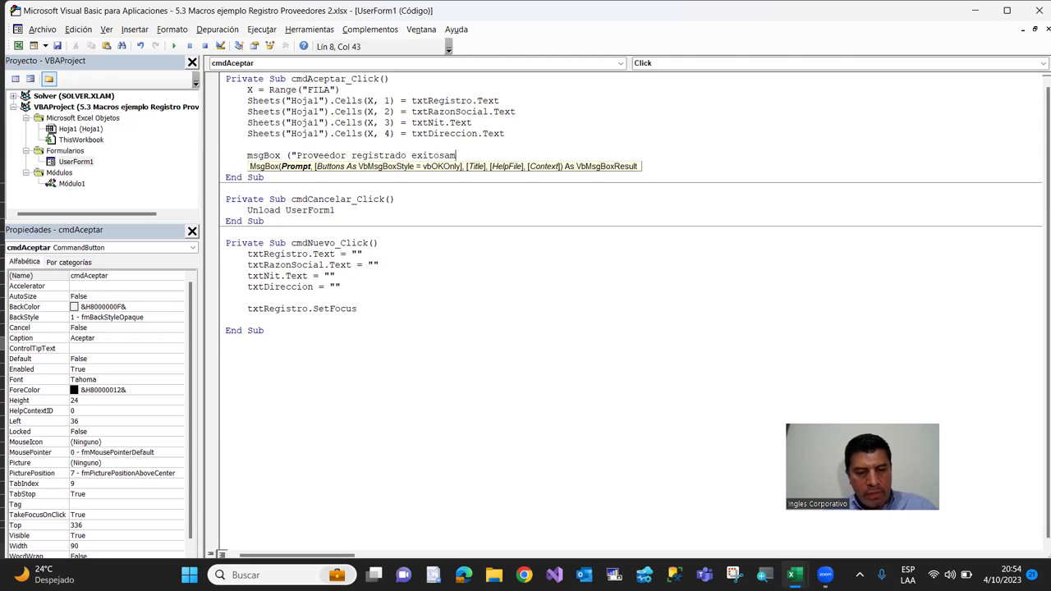
text(ente)
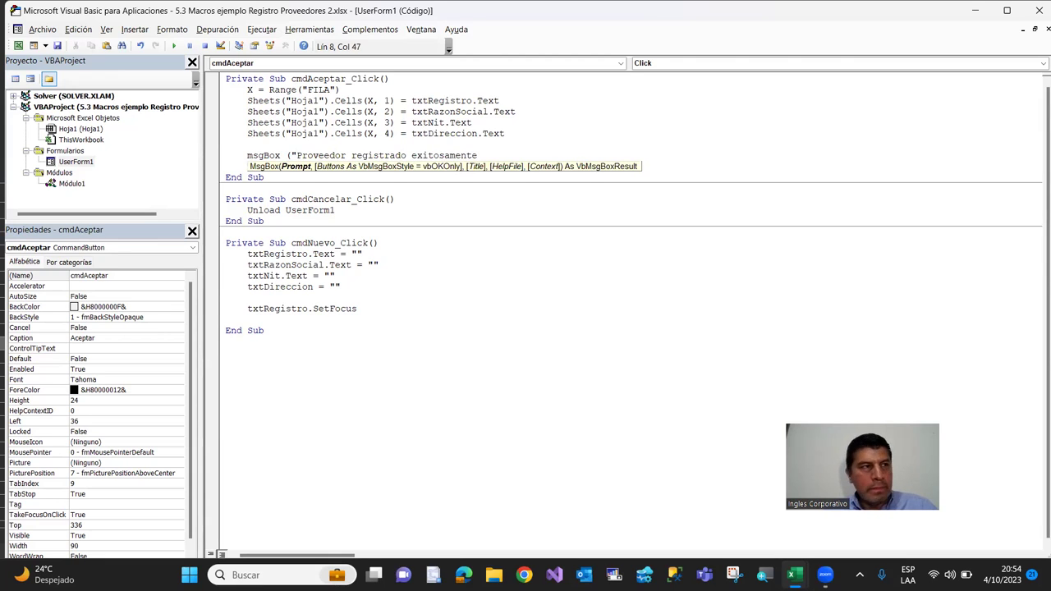
text(")
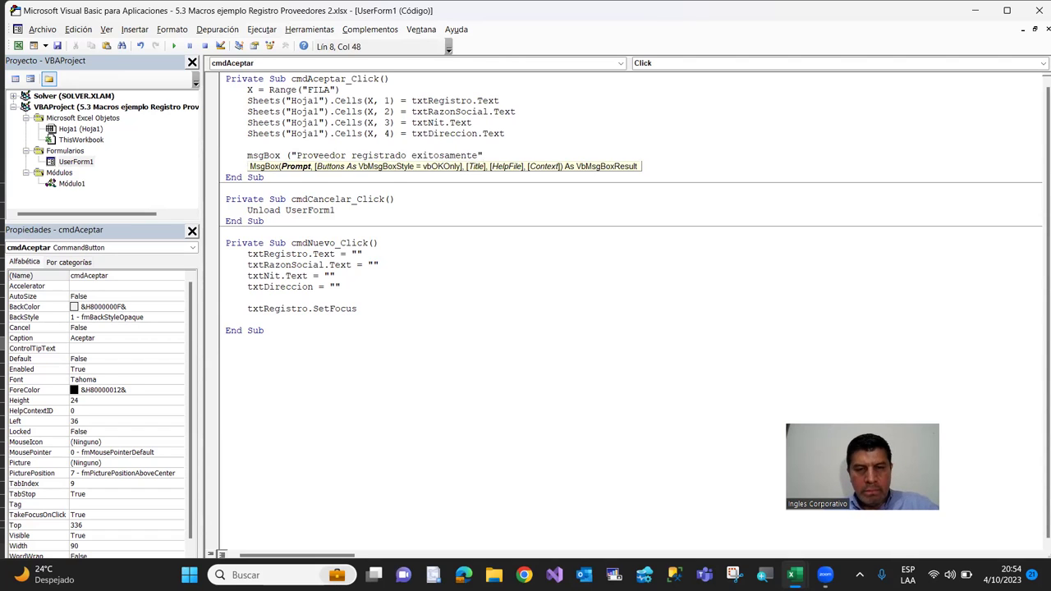
text())
key(Return)
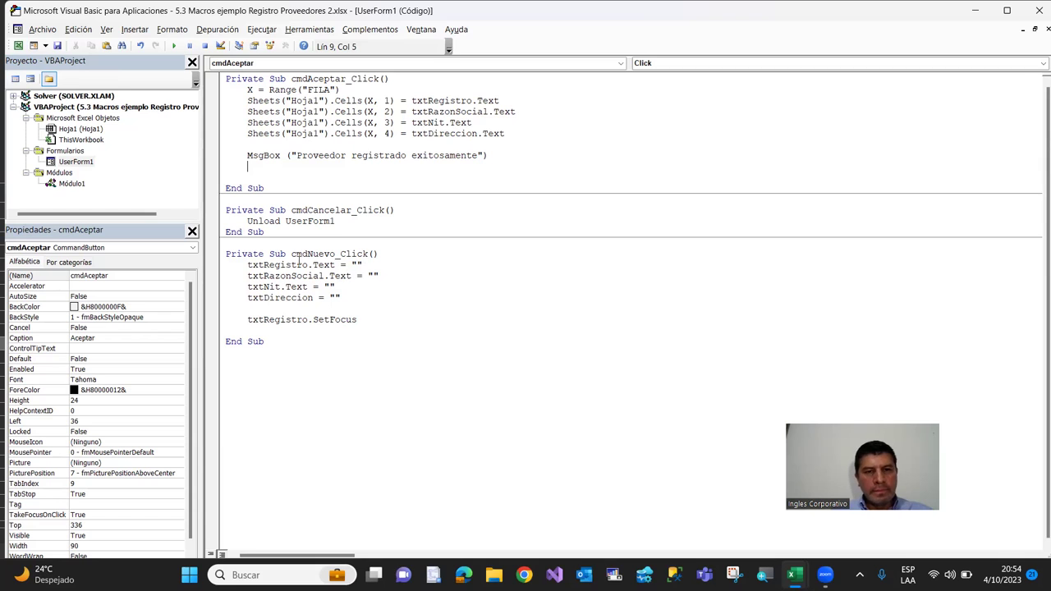
Test the form with supplier 5455, Empresa 6, 545454, Sonsonate, confirm the success message, and close it
click(18, 45)
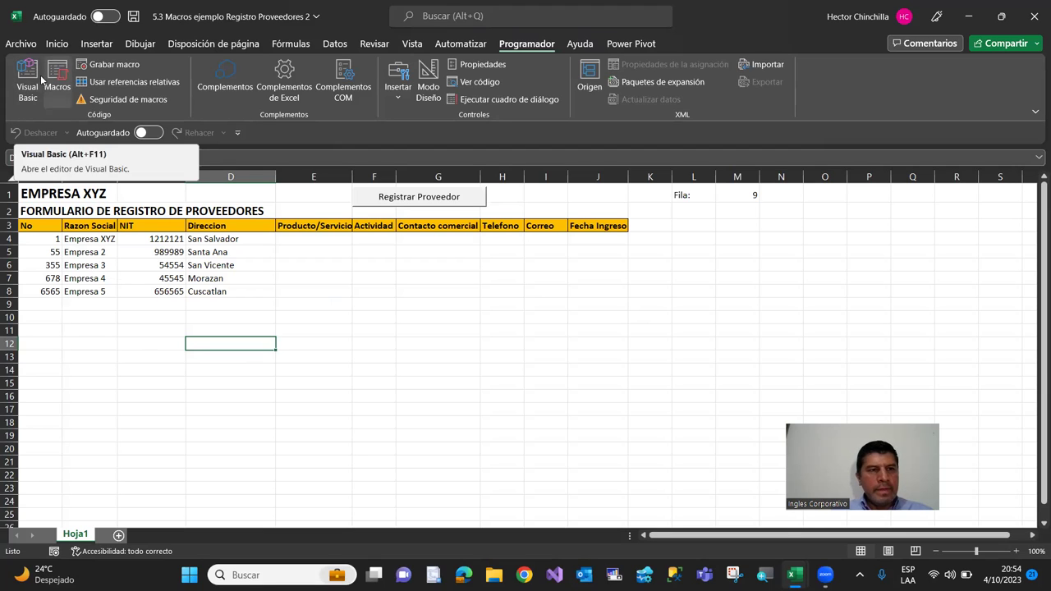
click(427, 206)
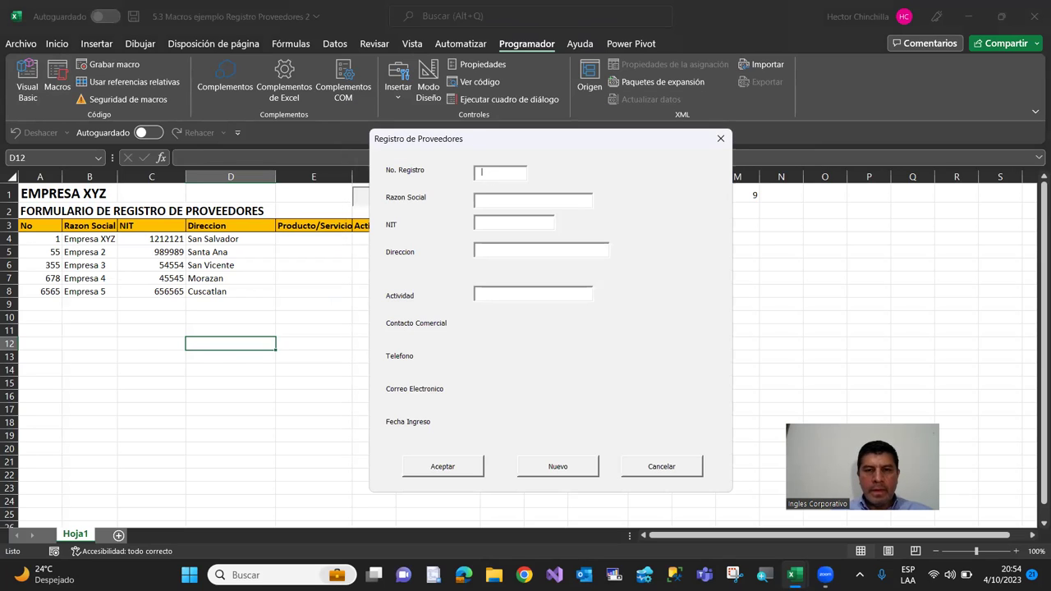
text(5455)
click(510, 200)
text(Empresa 6)
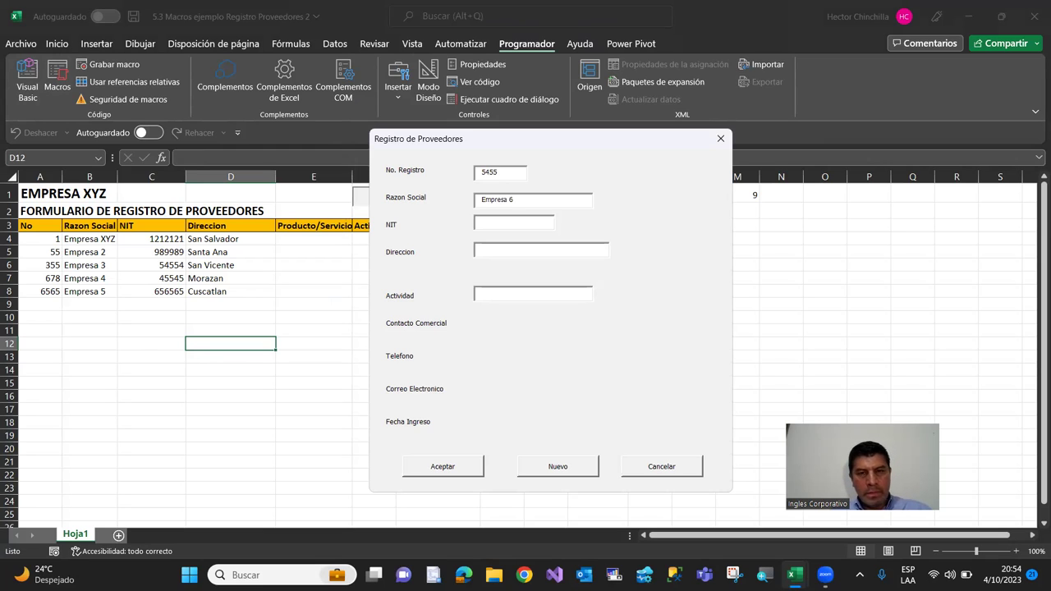
text(545454)
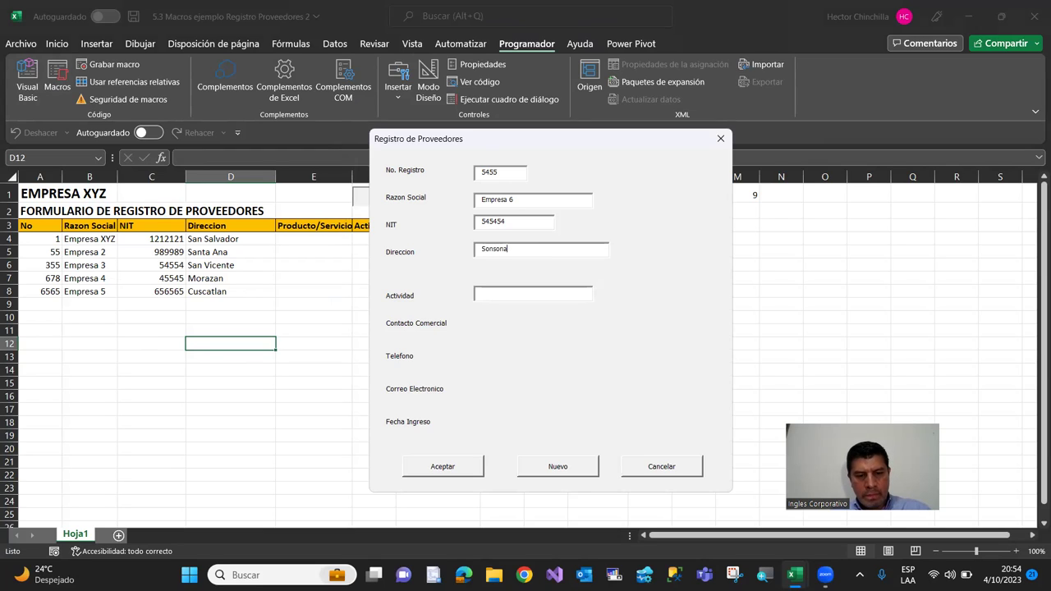
click(465, 471)
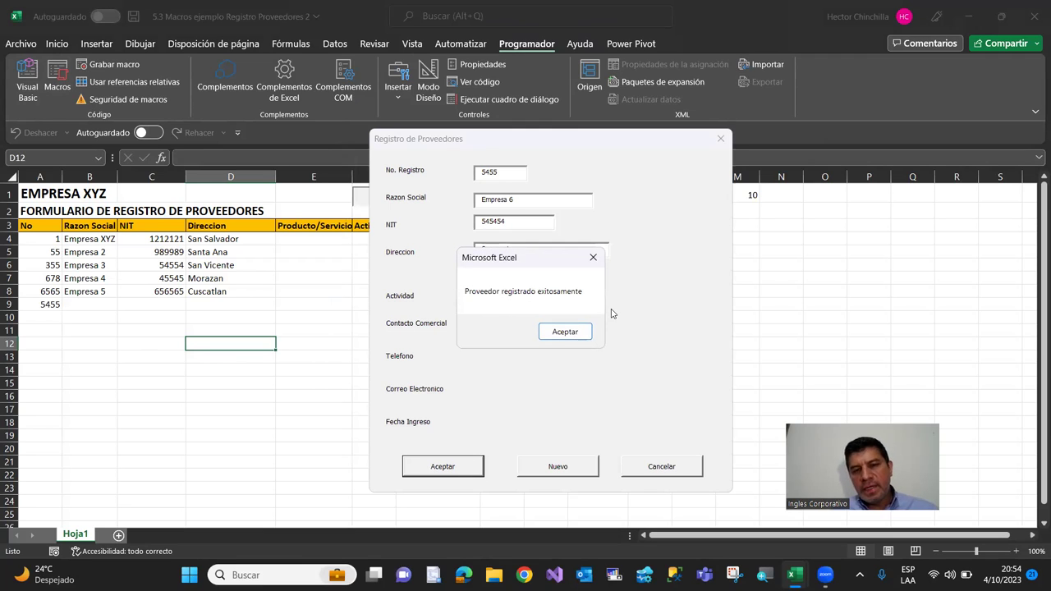
click(560, 340)
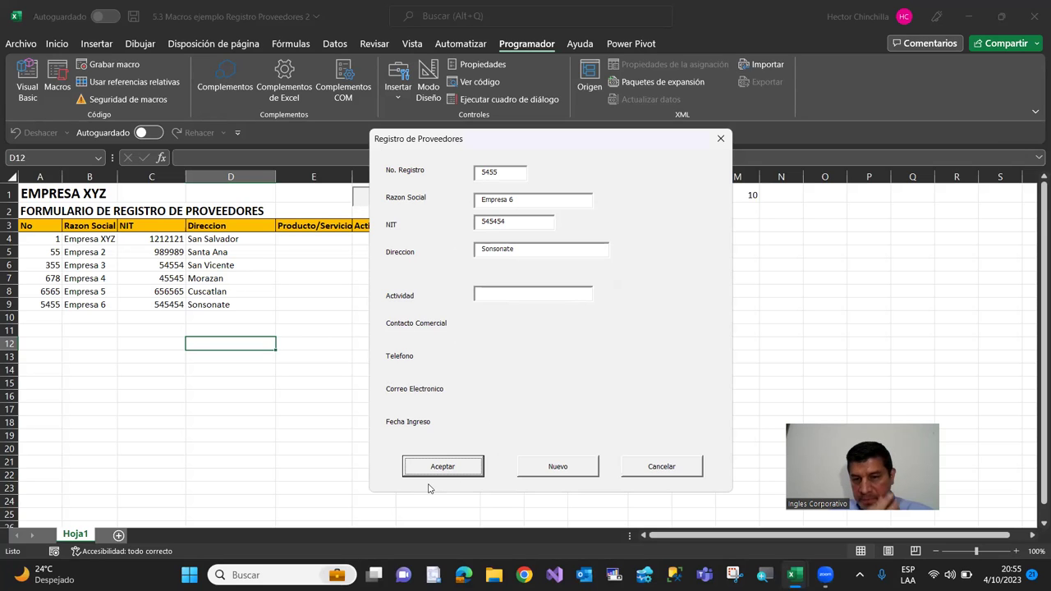
click(636, 468)
Draw a correctly sized text box beside the Contacto Comercial label on the form
click(27, 86)
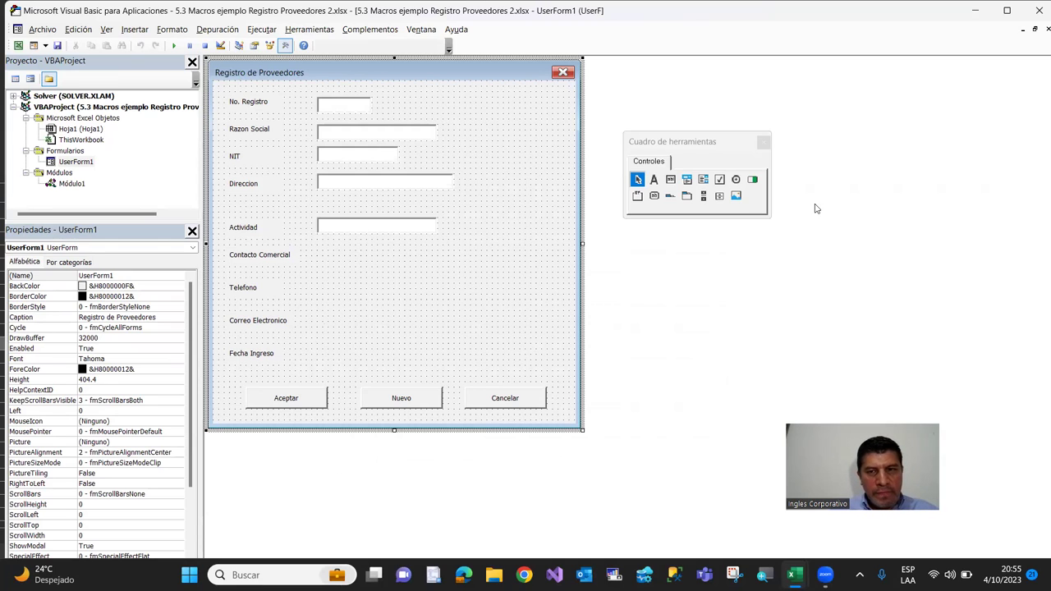
click(671, 182)
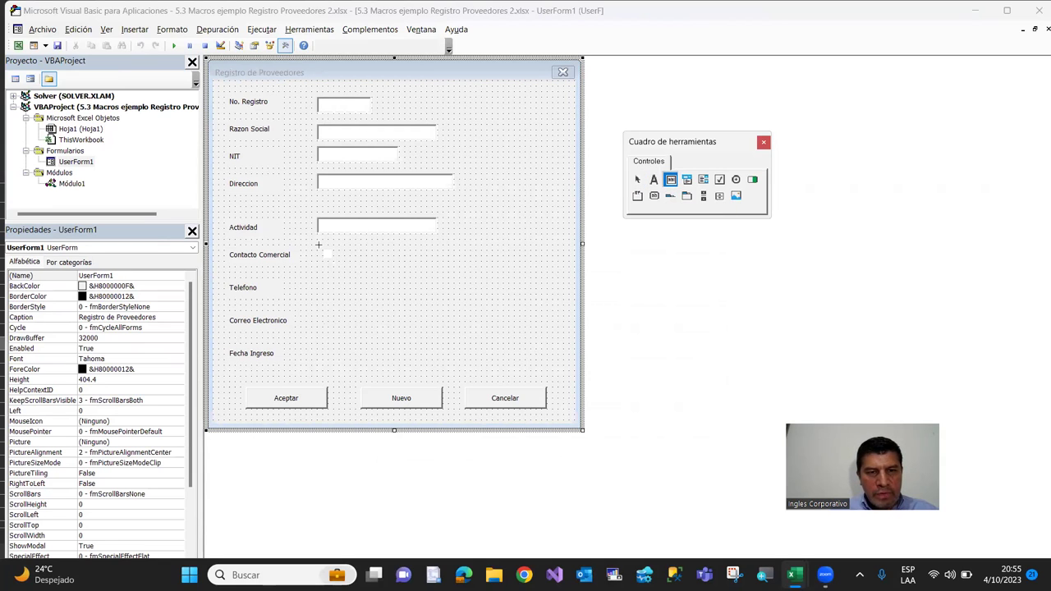
drag(319, 245, 426, 259)
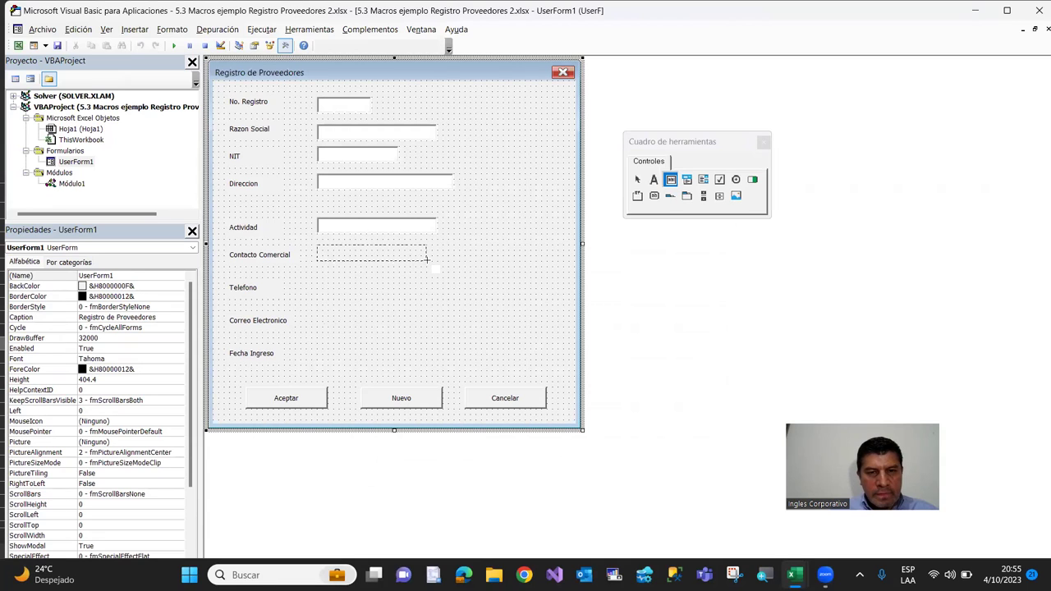
drag(426, 260, 437, 260)
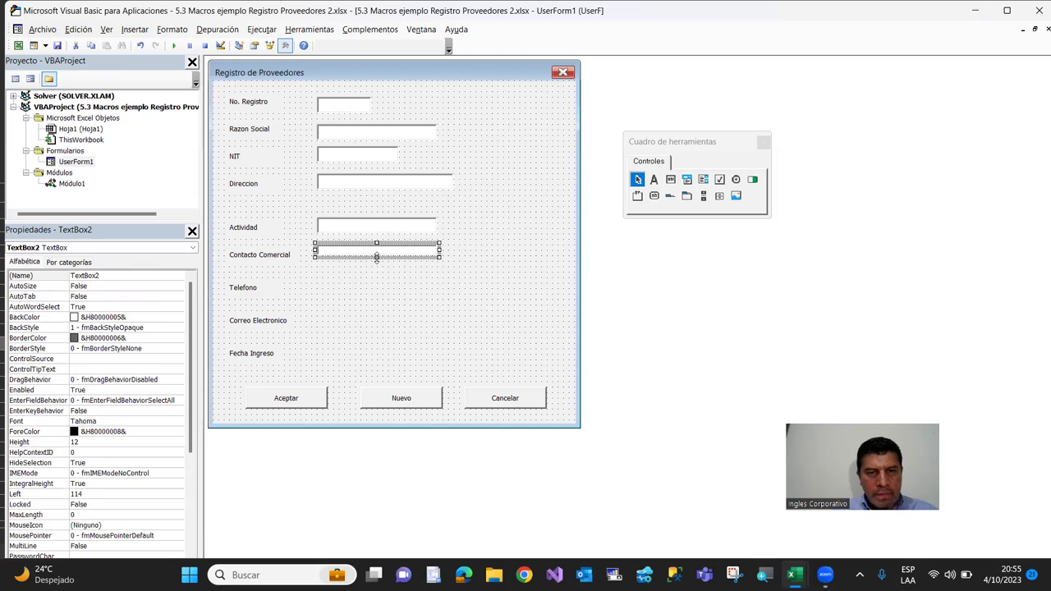
drag(376, 257, 376, 269)
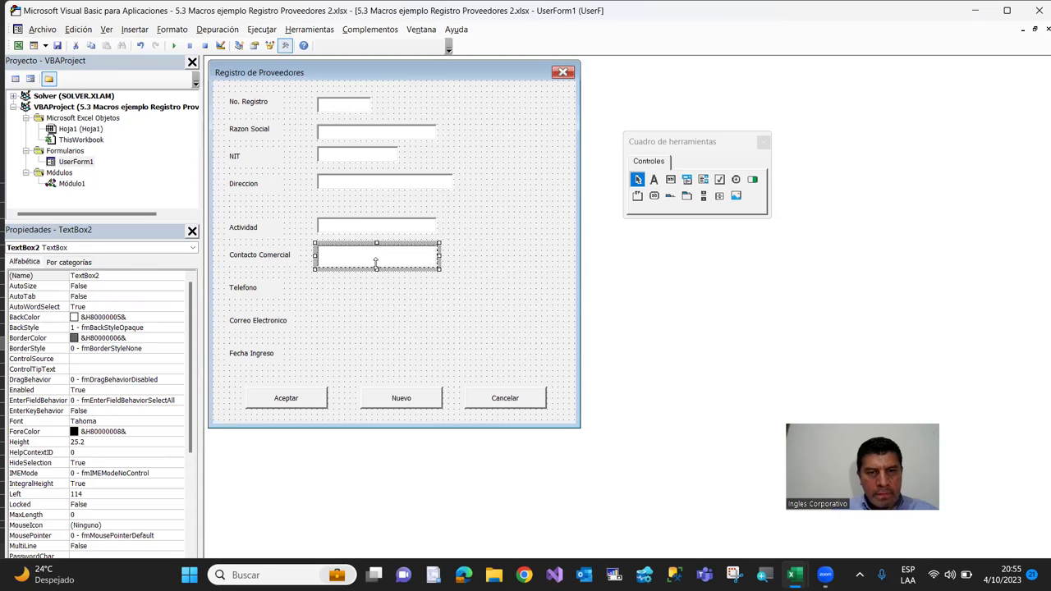
drag(375, 261, 377, 260)
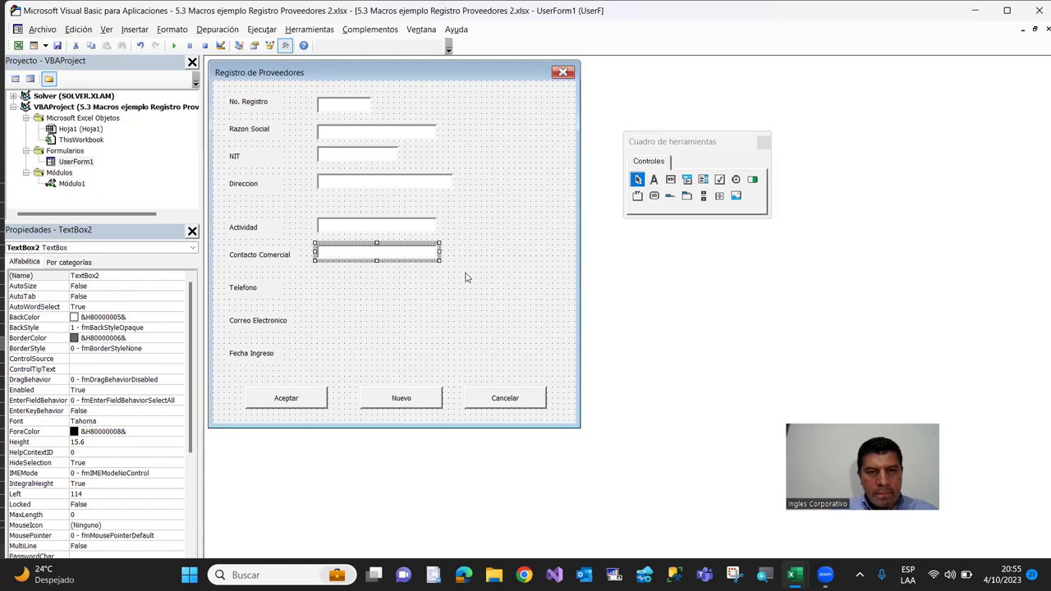
Name the new text box txtContactoComercial
click(110, 275)
text(txtC)
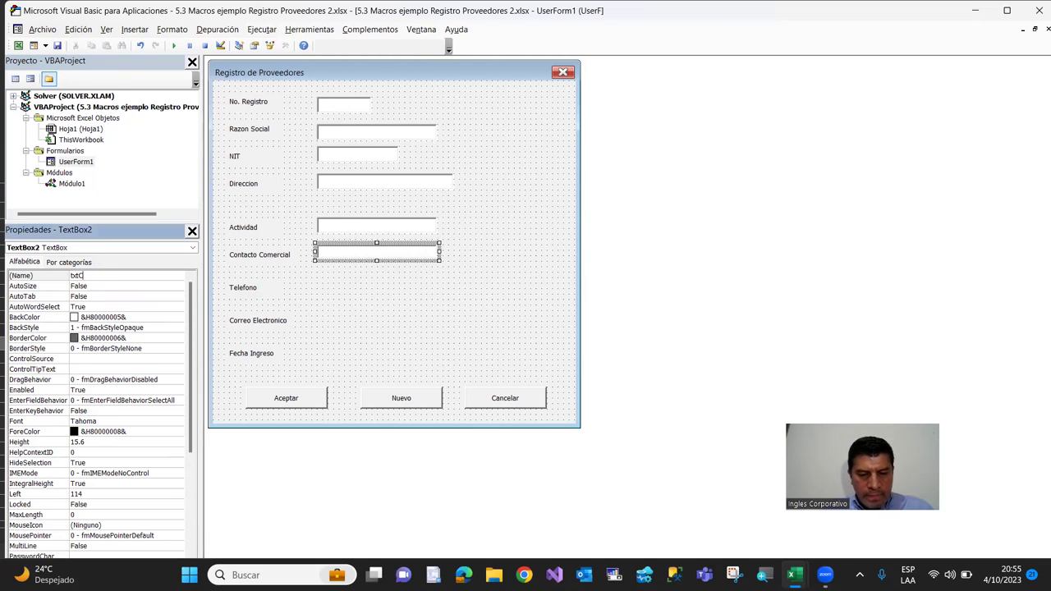
text(ontactoComercial)
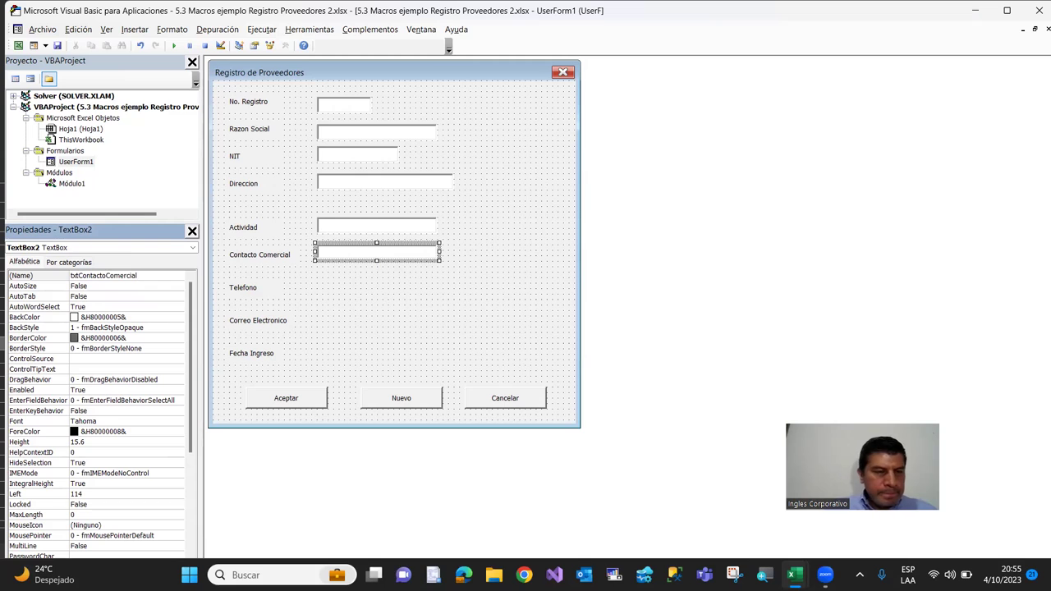
key(Return)
click(391, 334)
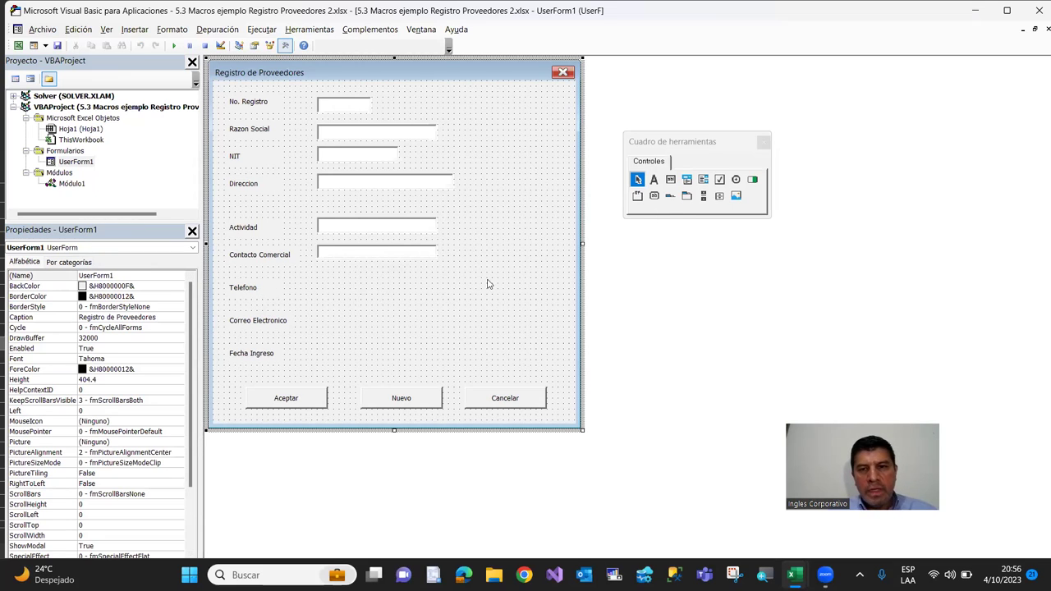
Add a text box beside Telefono named txtTelefono
click(670, 182)
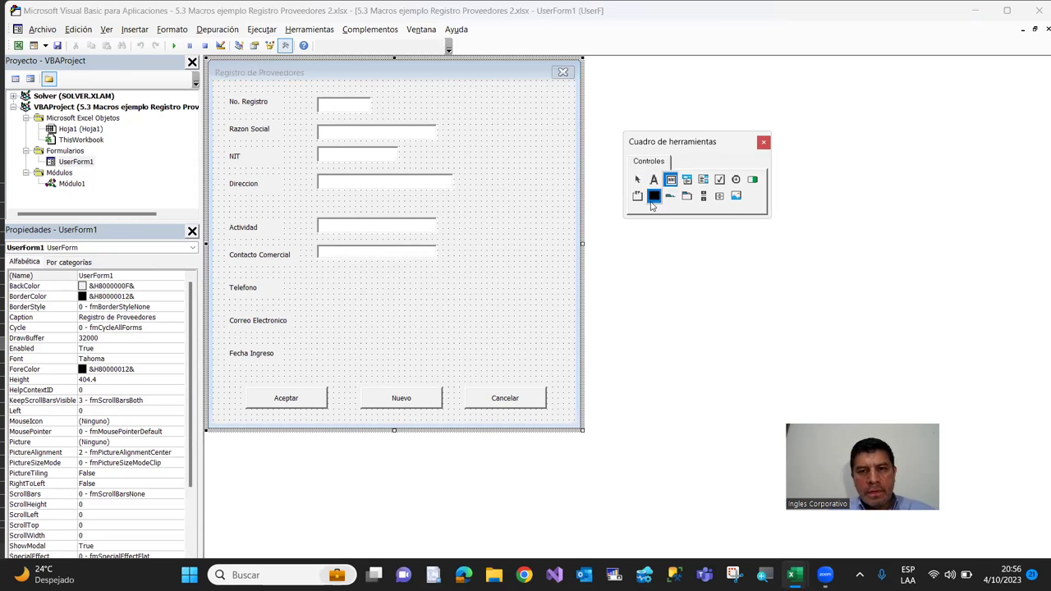
drag(318, 280, 385, 295)
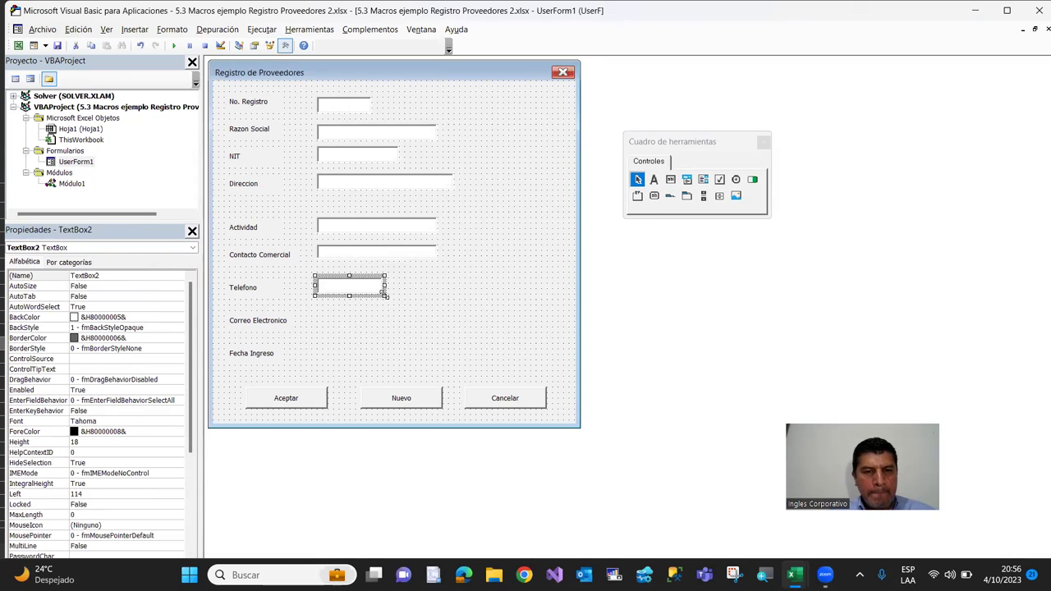
click(105, 275)
text(txtTelefono)
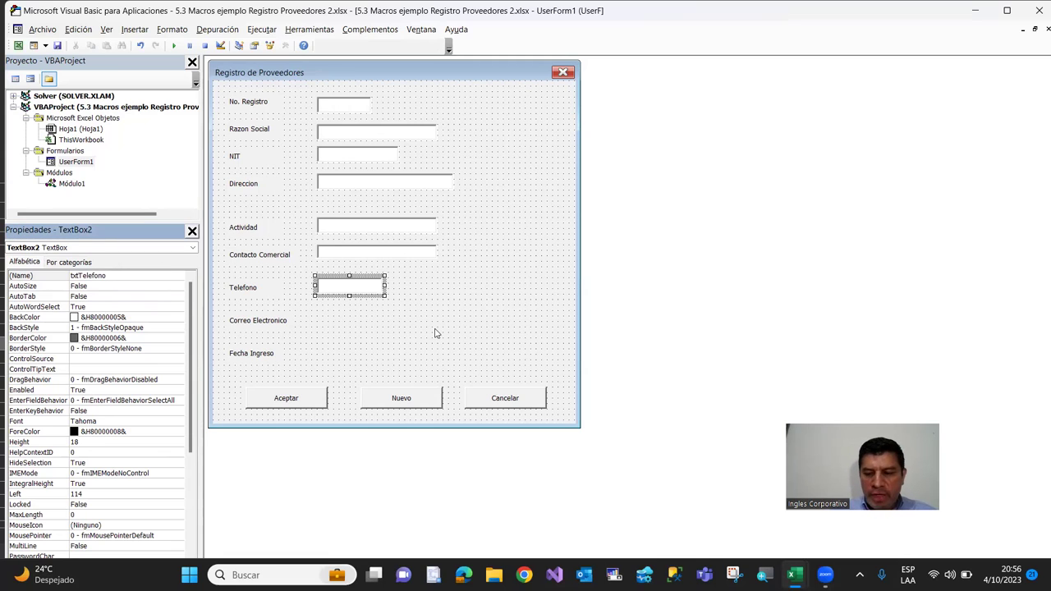
key(Return)
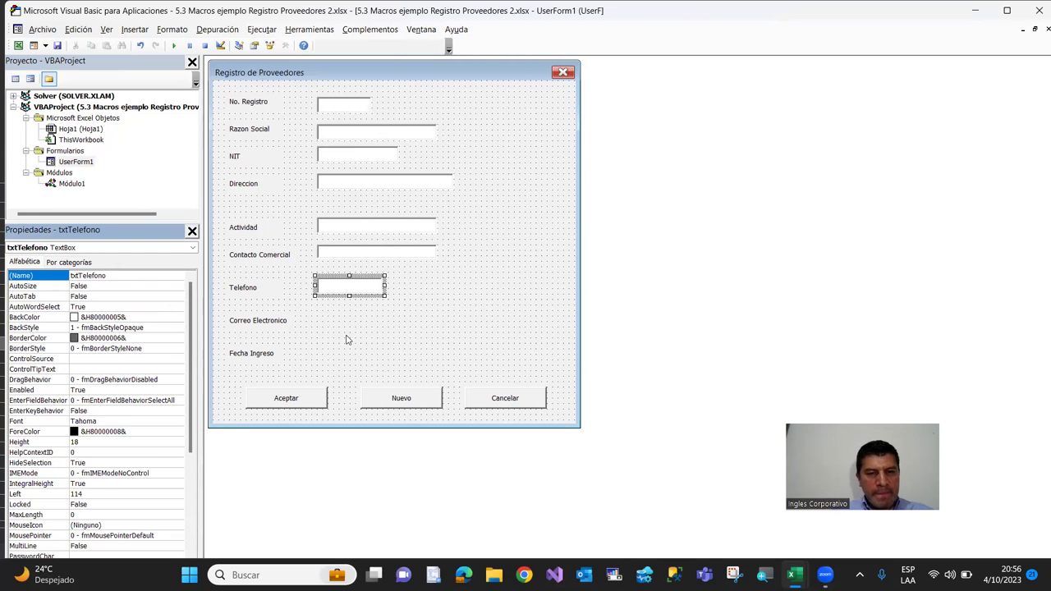
click(347, 340)
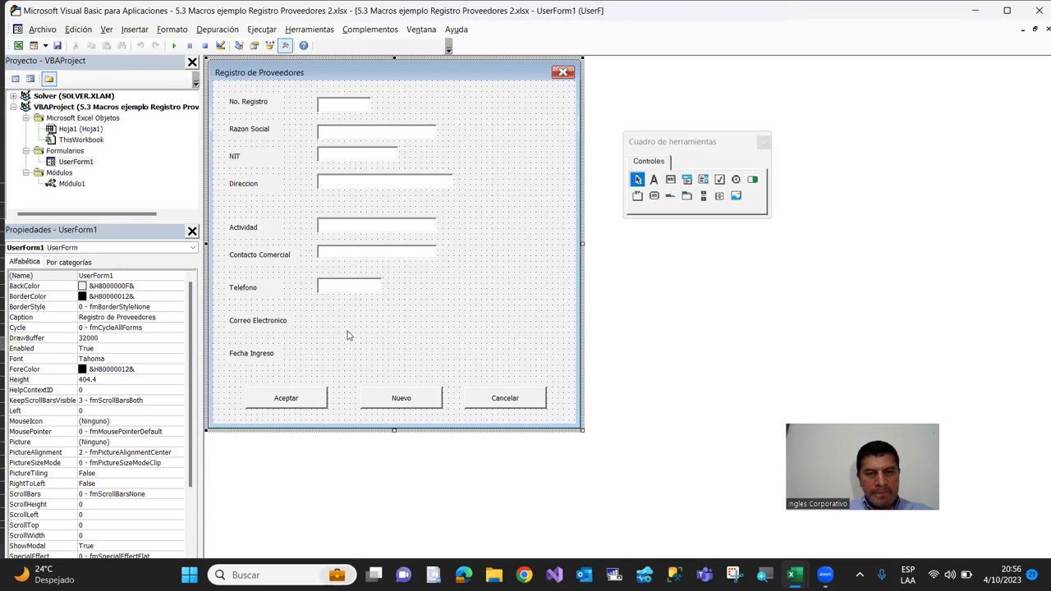
Add a text box beside Correo Electronico named txtCorreoElectronico
click(671, 182)
drag(314, 314, 402, 333)
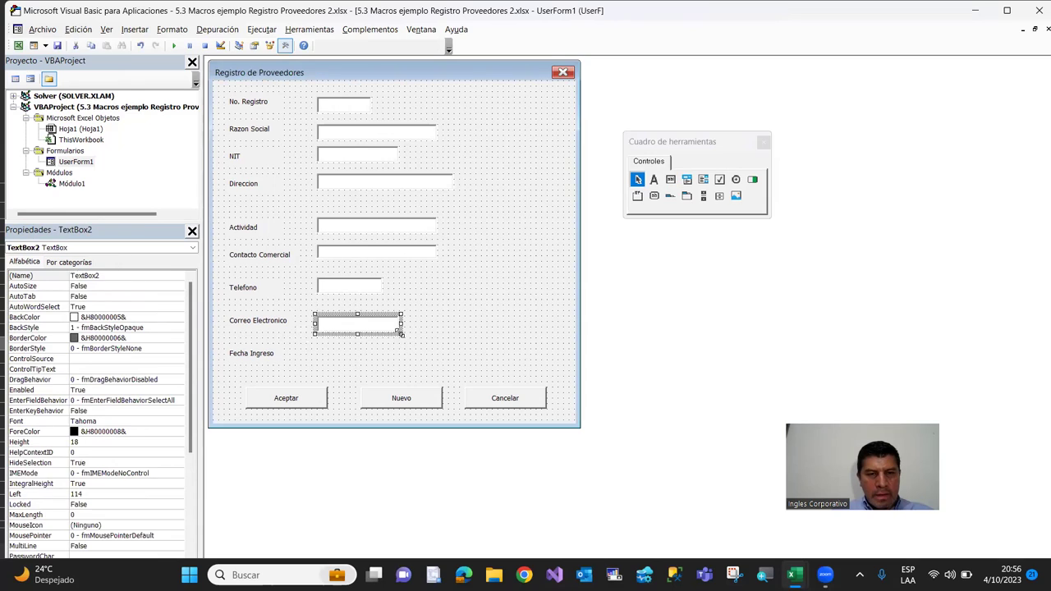
click(103, 275)
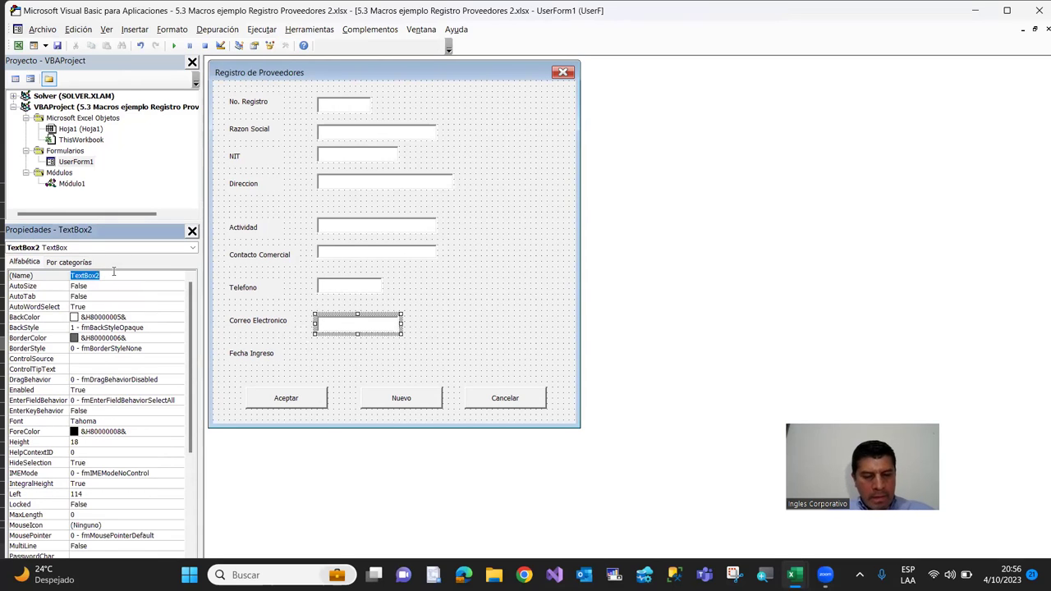
text(txt)
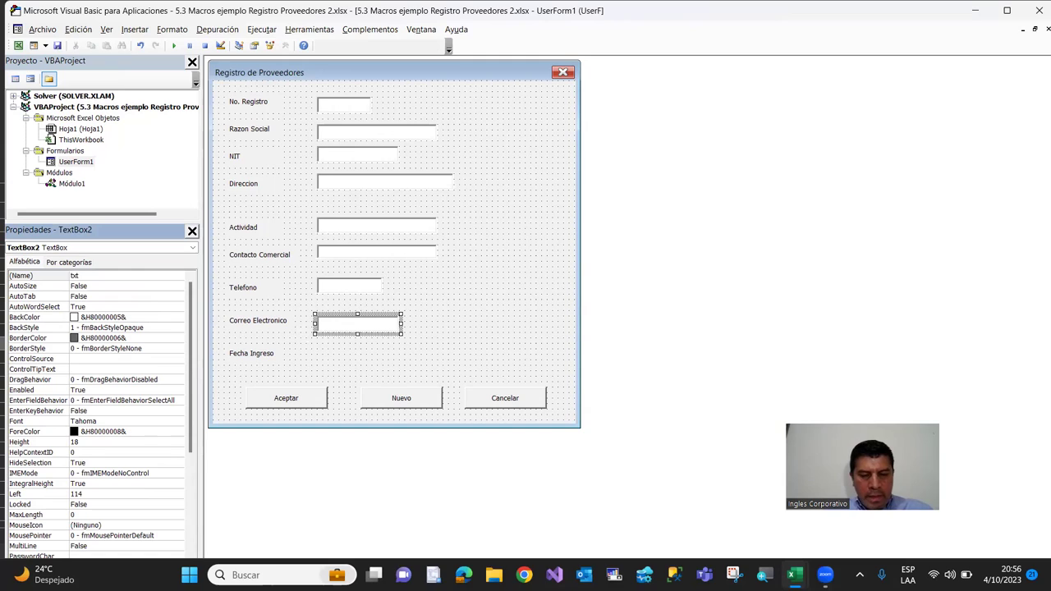
text(Correo)
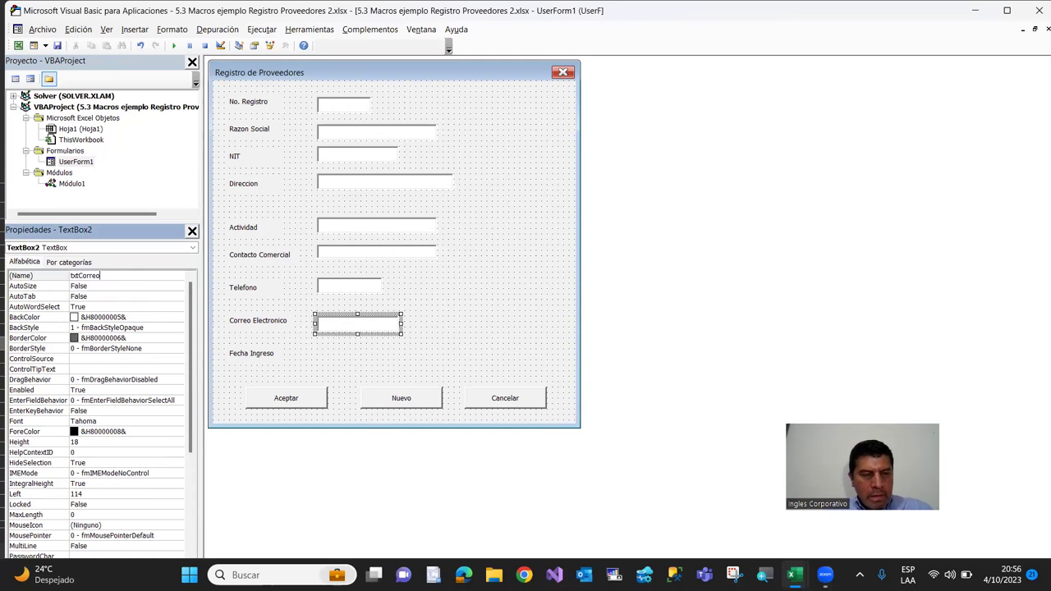
text(Electronic)
text(o)
key(Return)
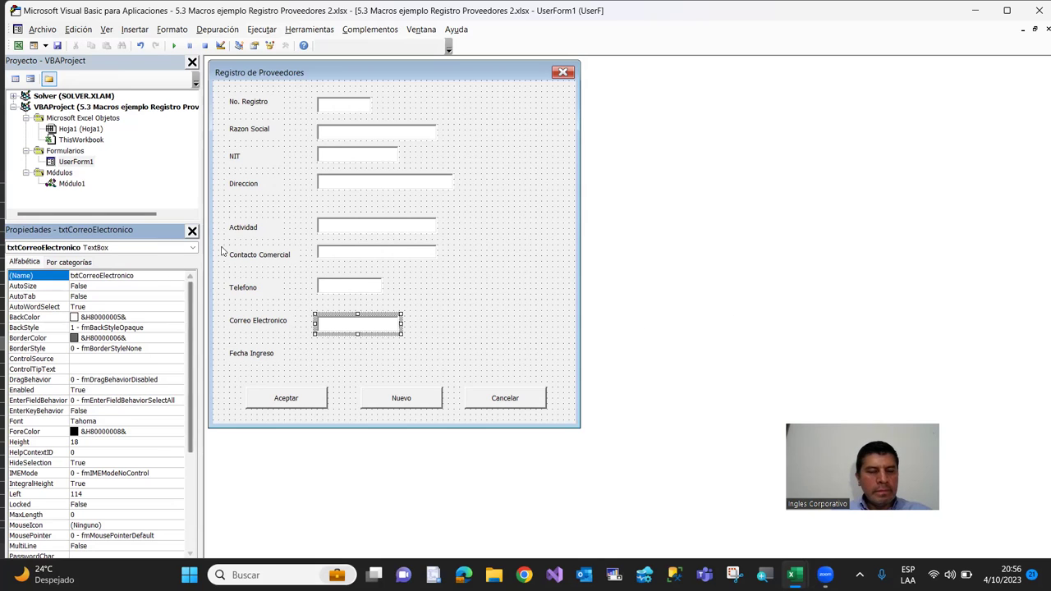
click(516, 322)
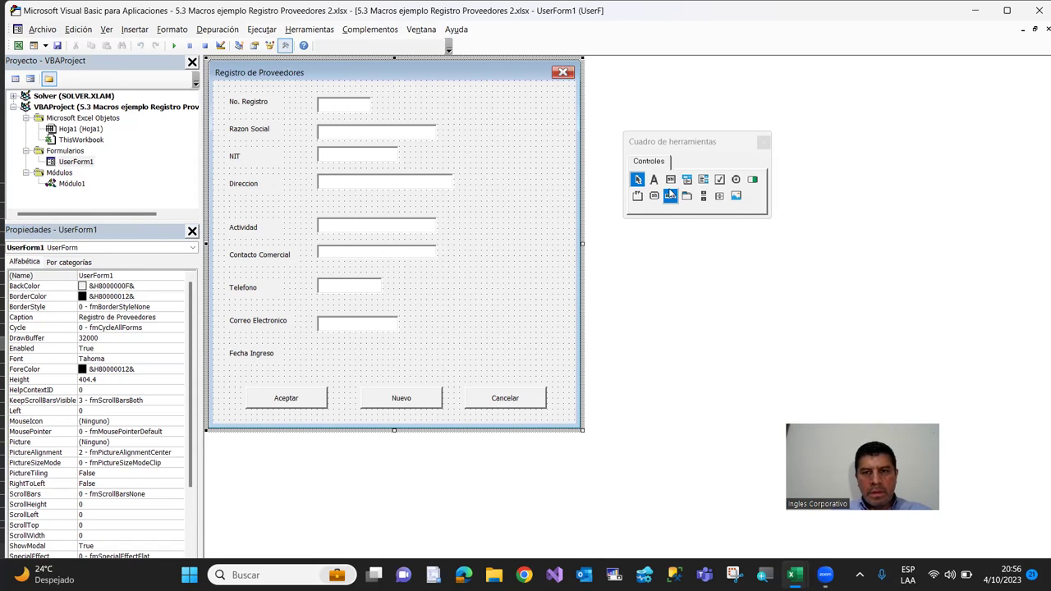
Draw a ninth text box beside Fecha Ingreso and name it txtFechaingreso
click(671, 181)
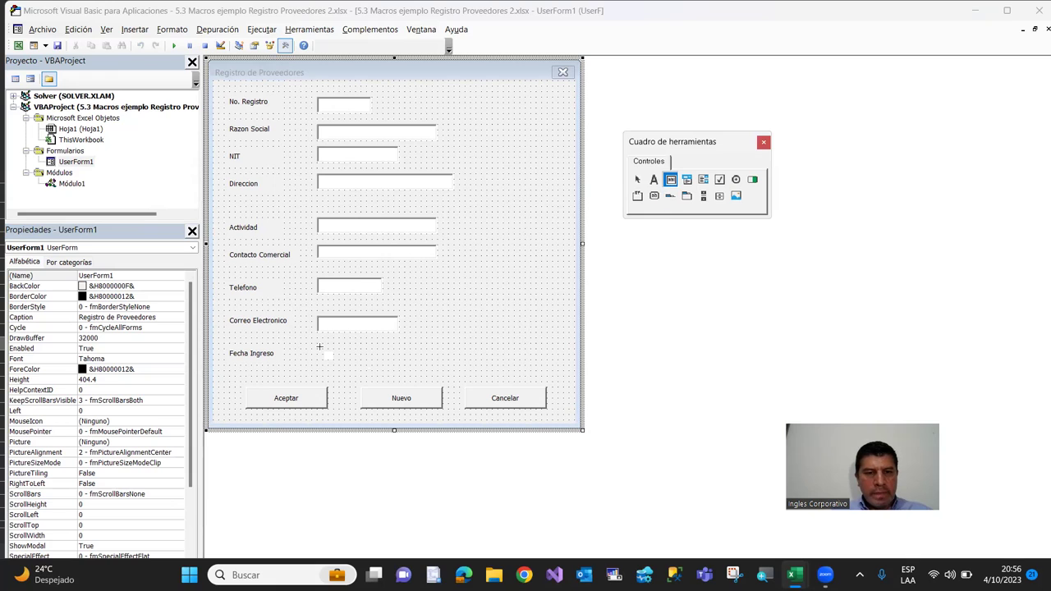
drag(319, 343, 389, 359)
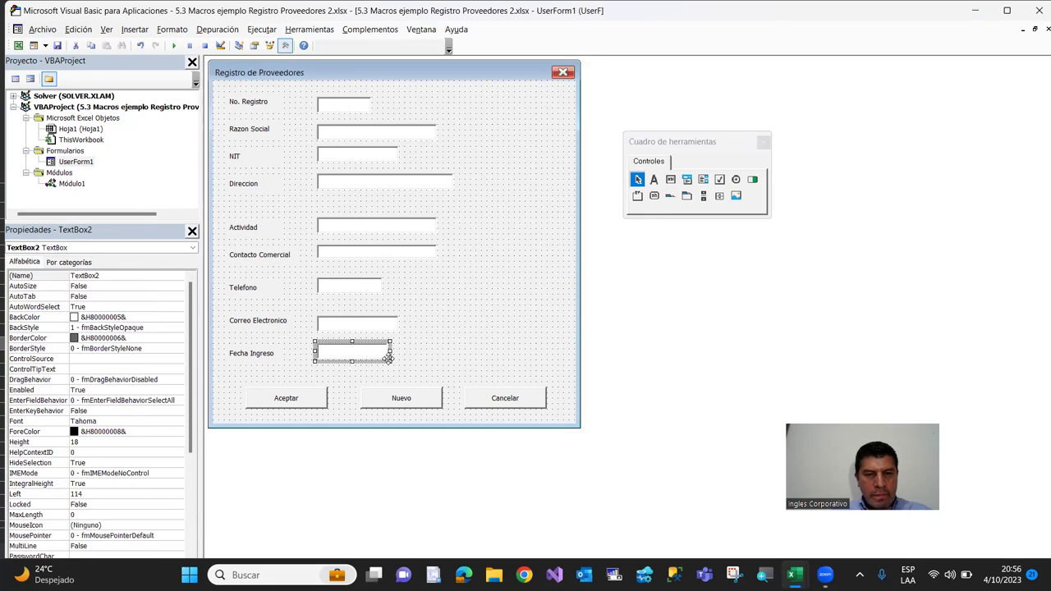
click(110, 276)
text(txtFec)
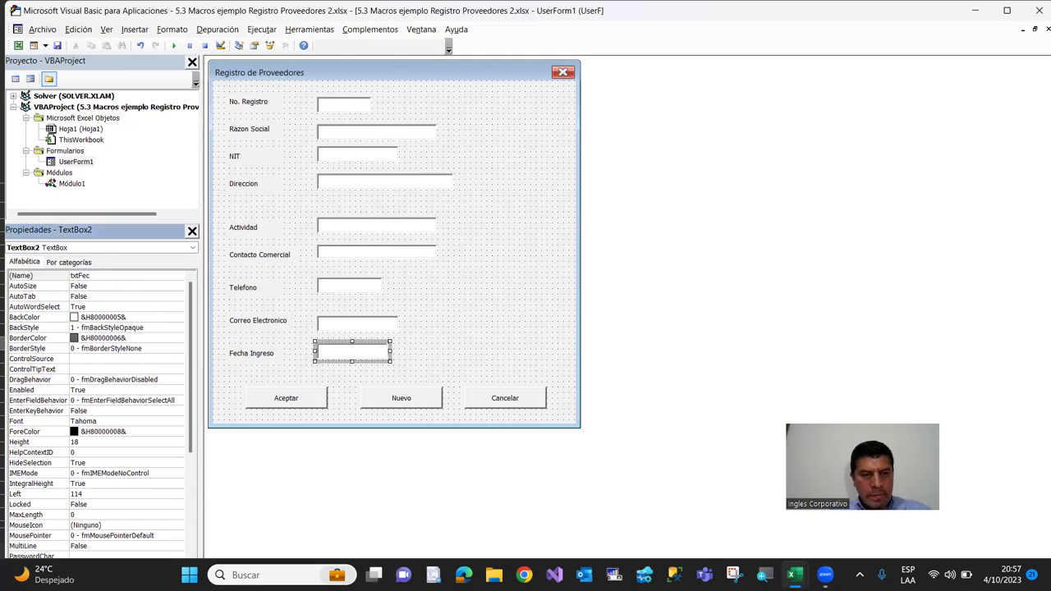
text(gre)
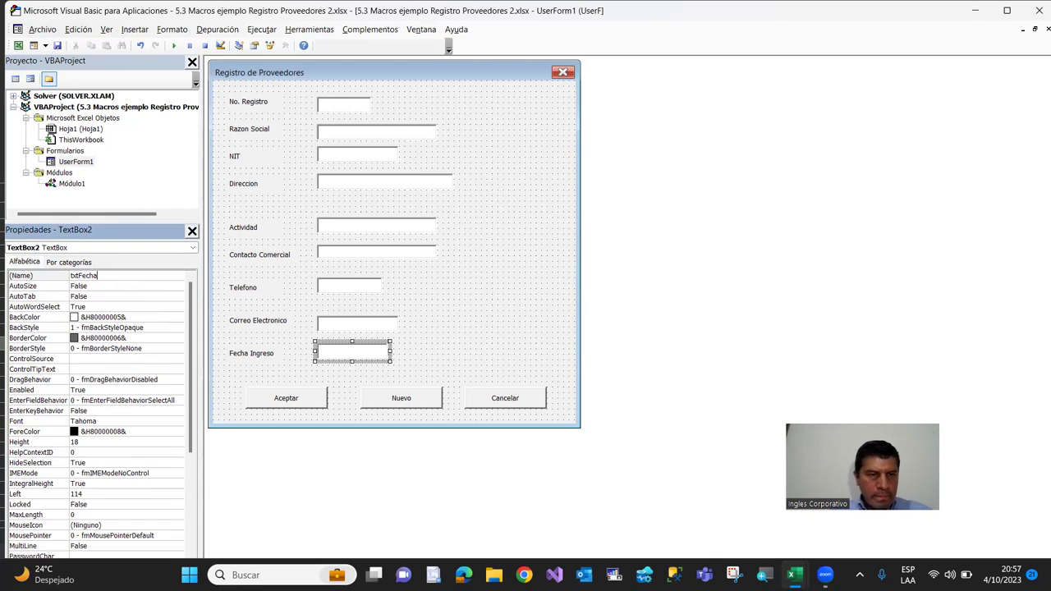
text(eso)
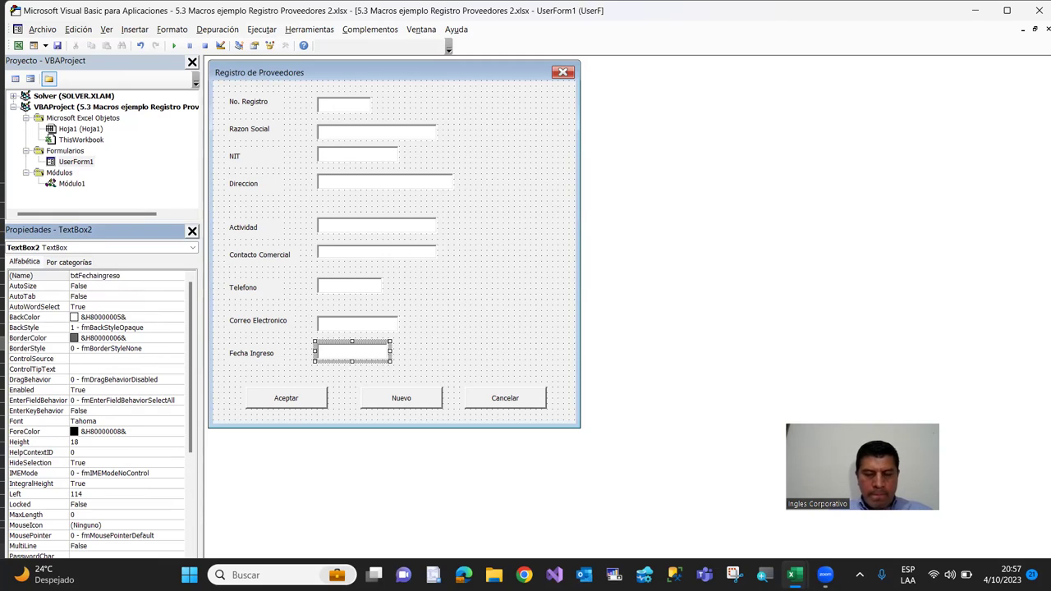
key(Return)
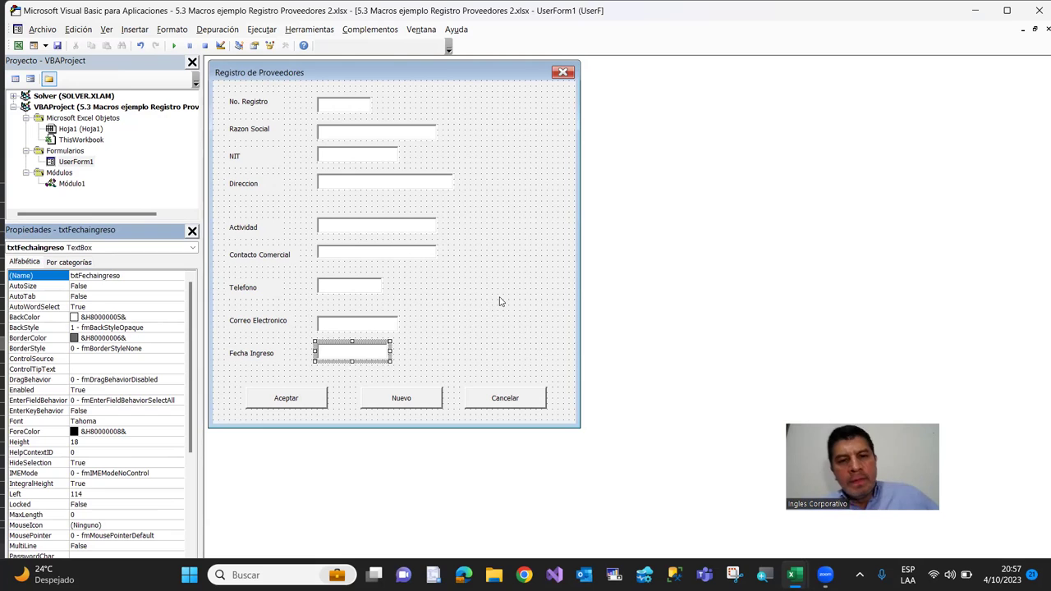
click(500, 302)
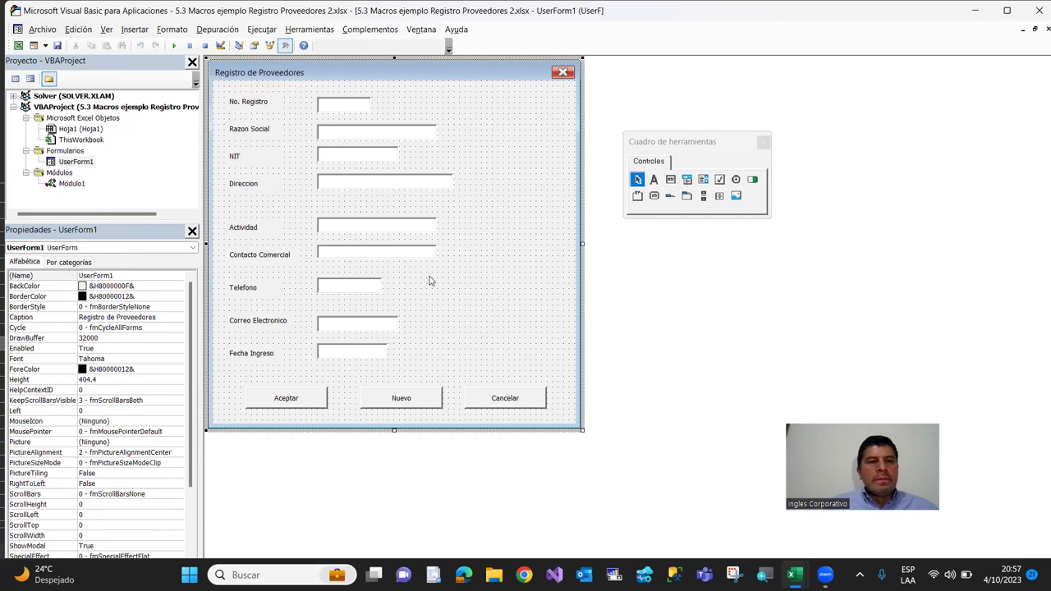
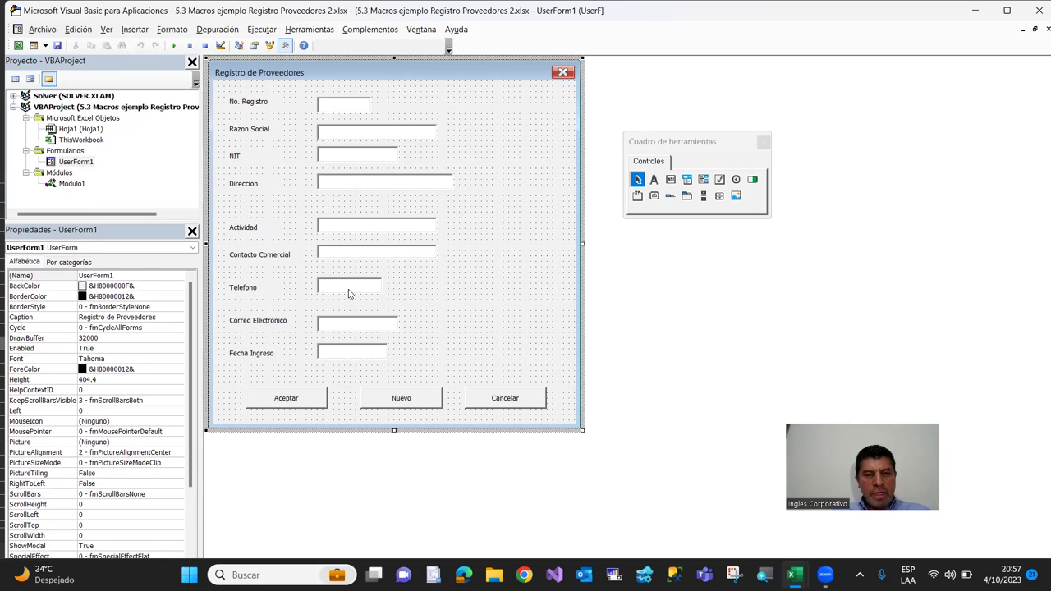
Set the Telefono text box's MaxLength property to 8
click(348, 293)
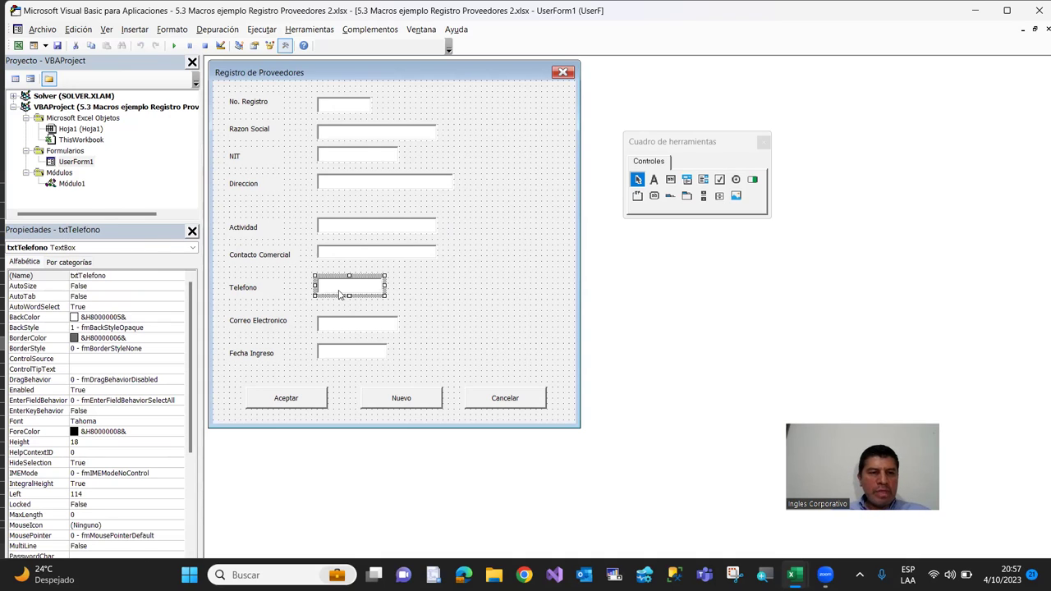
click(189, 349)
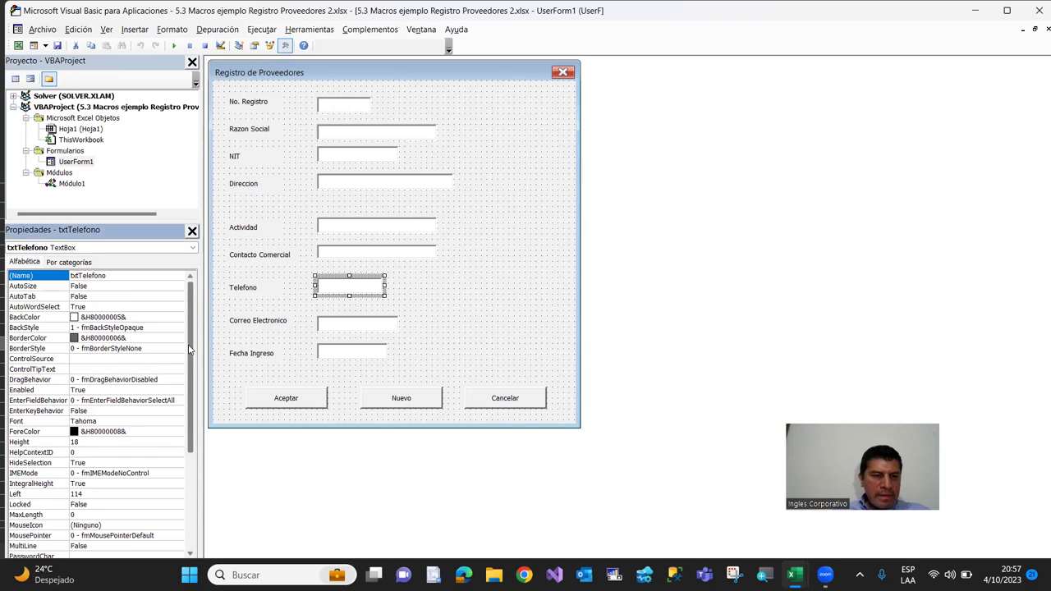
scroll(189, 349, down, 5)
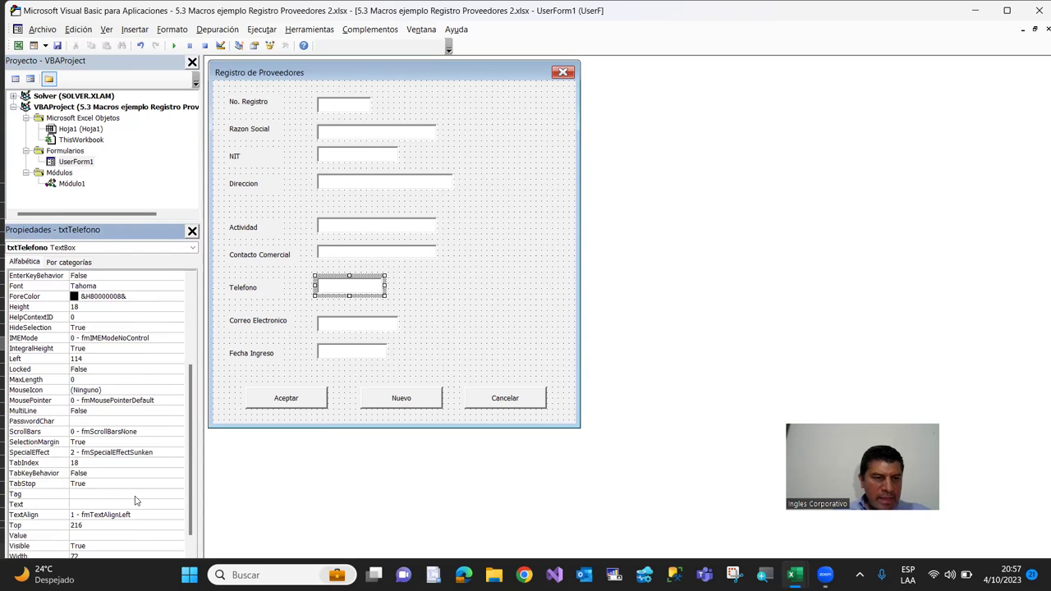
click(45, 384)
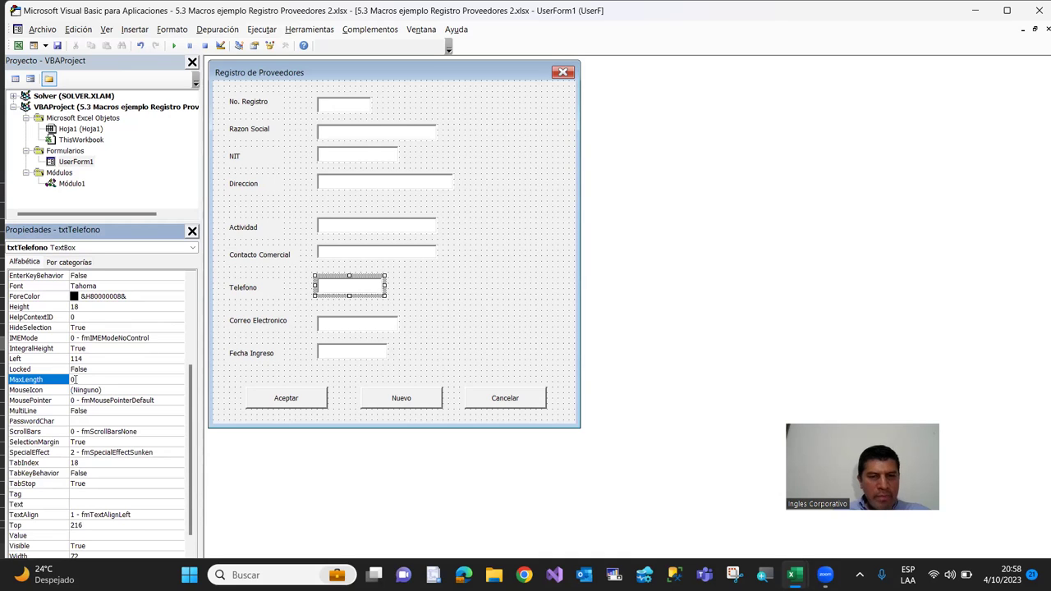
double_click(74, 380)
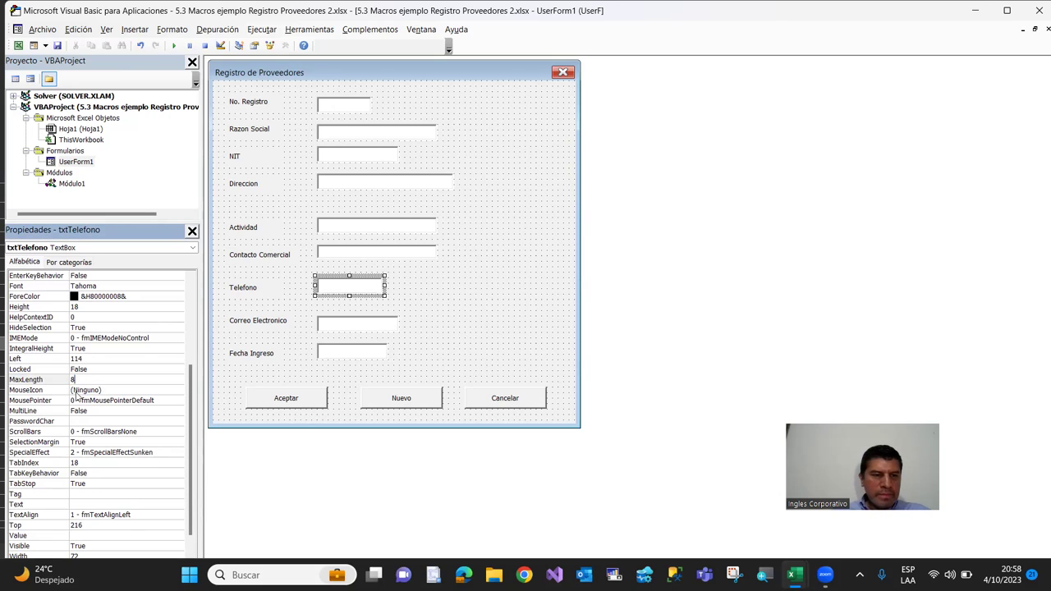
text(8)
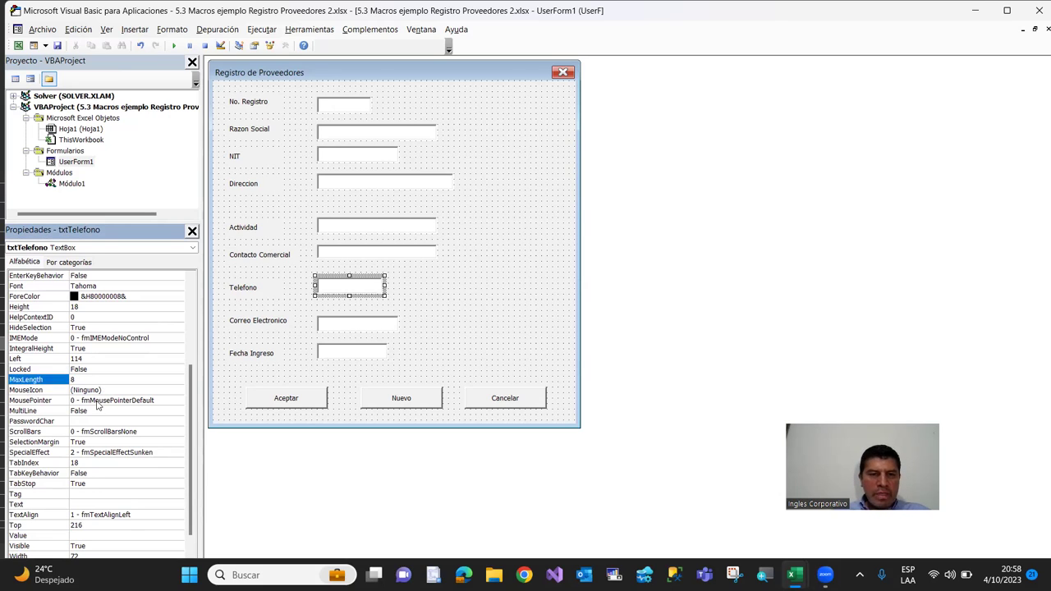
click(453, 312)
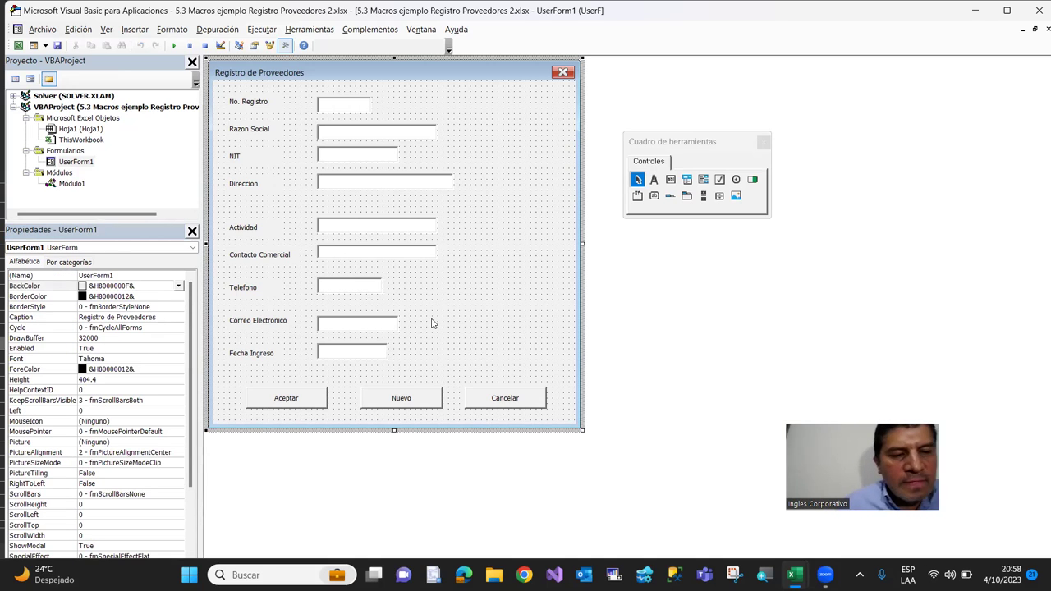
Set MaxLength to 50 for the Razon Social box and 100 for Direccion
click(345, 134)
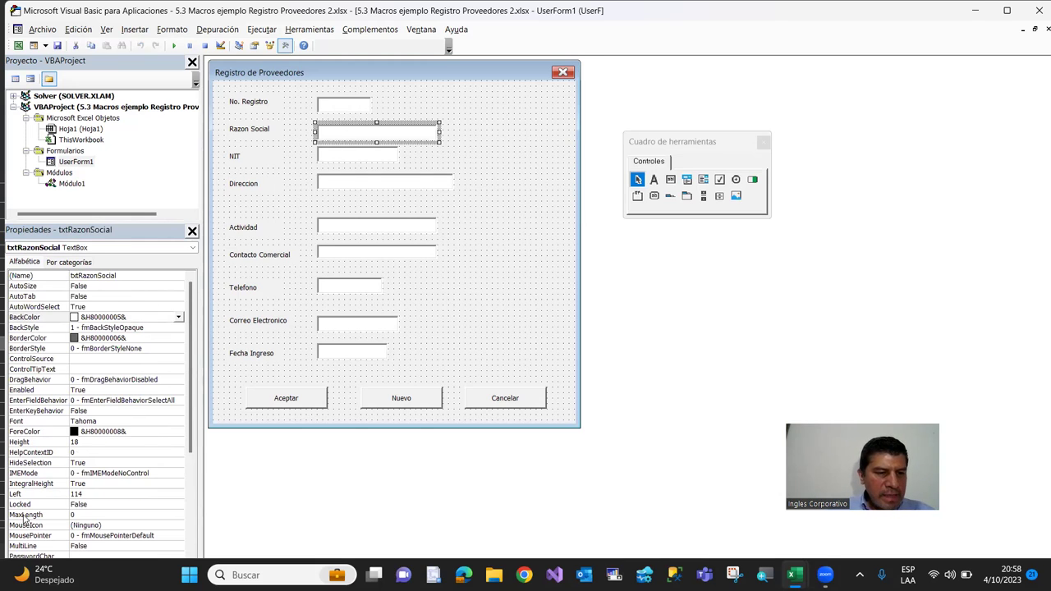
click(25, 515)
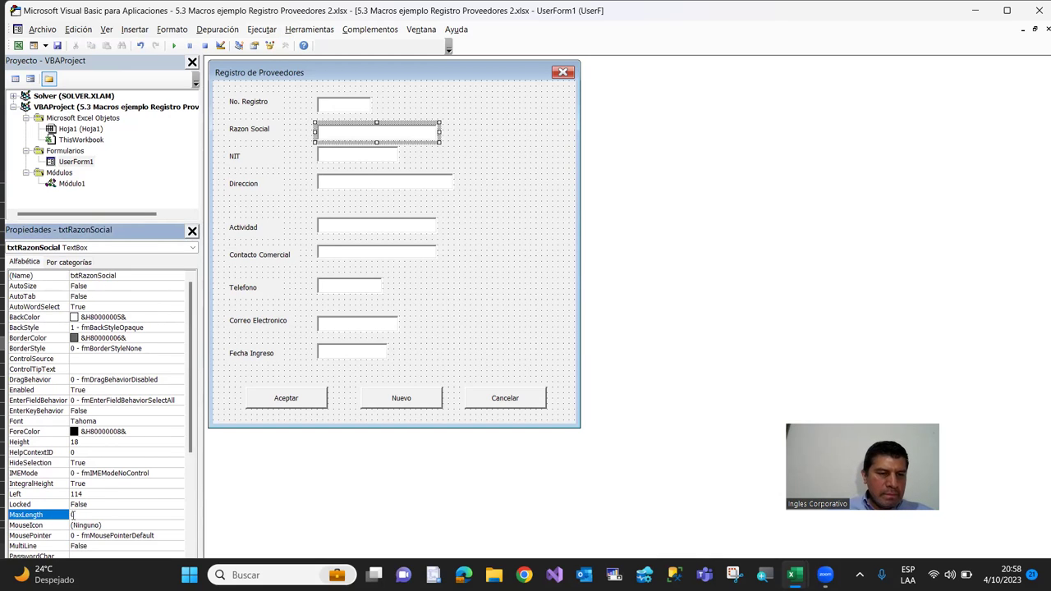
key(Tab)
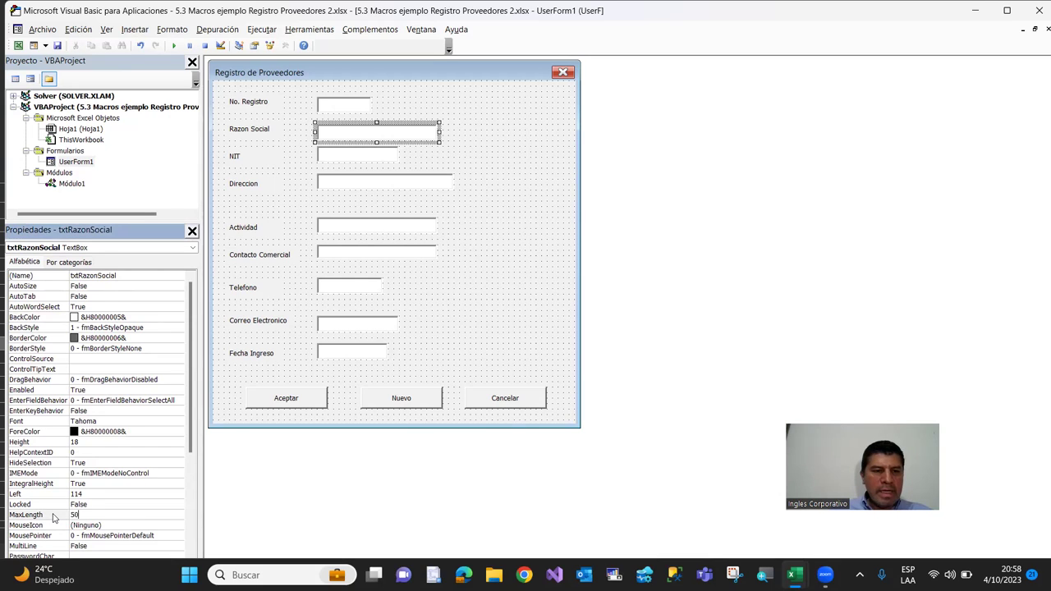
click(33, 519)
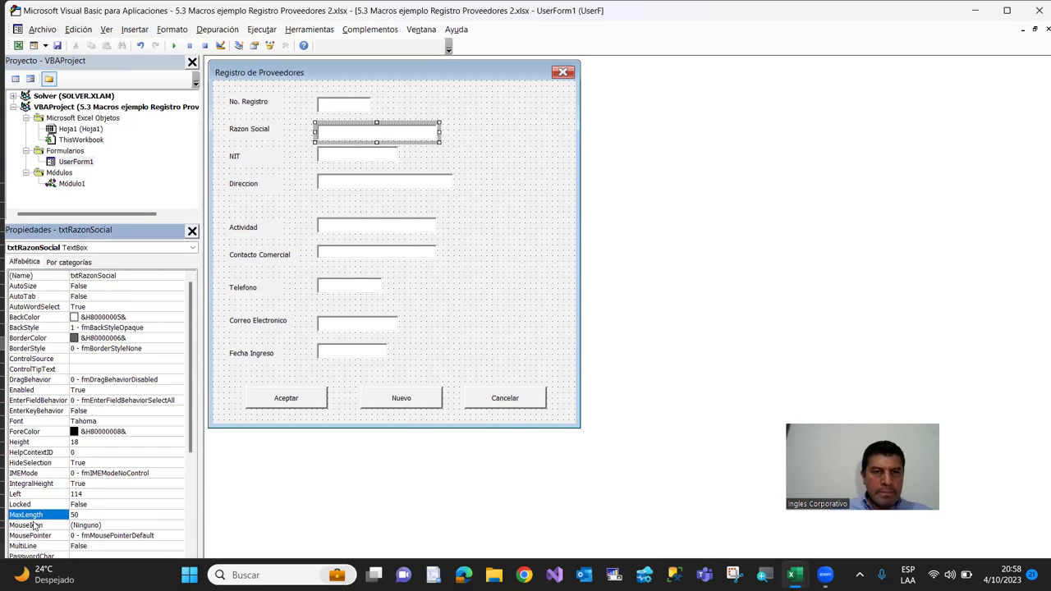
click(350, 182)
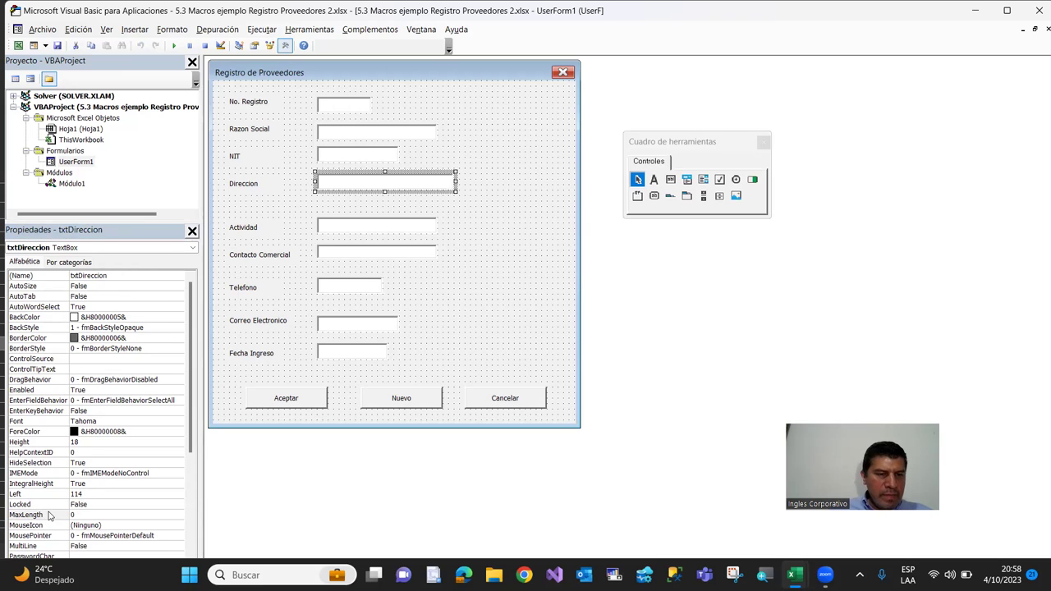
click(48, 514)
text(50)
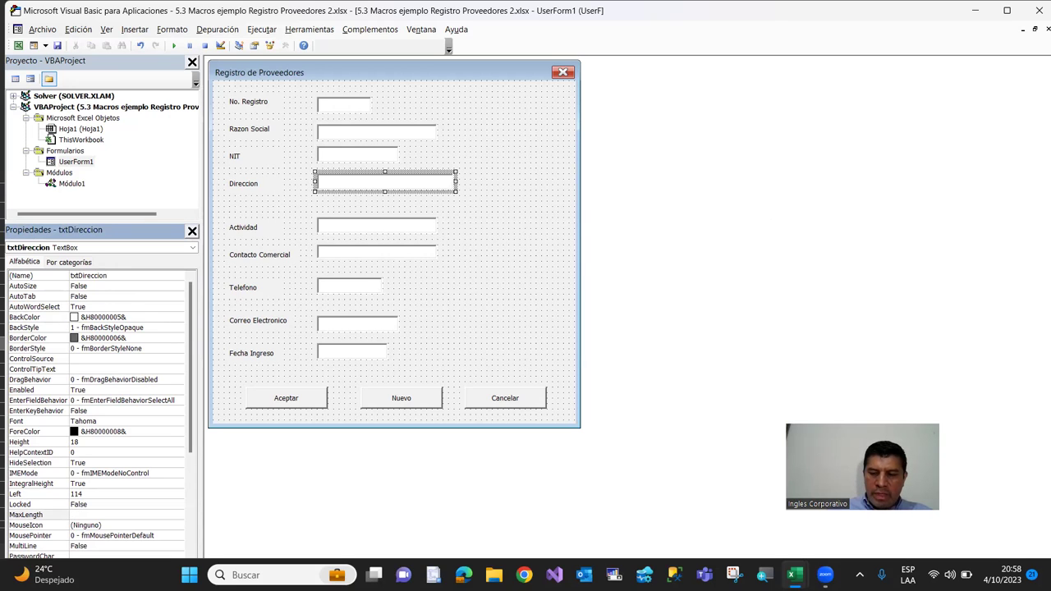
text(100)
key(Return)
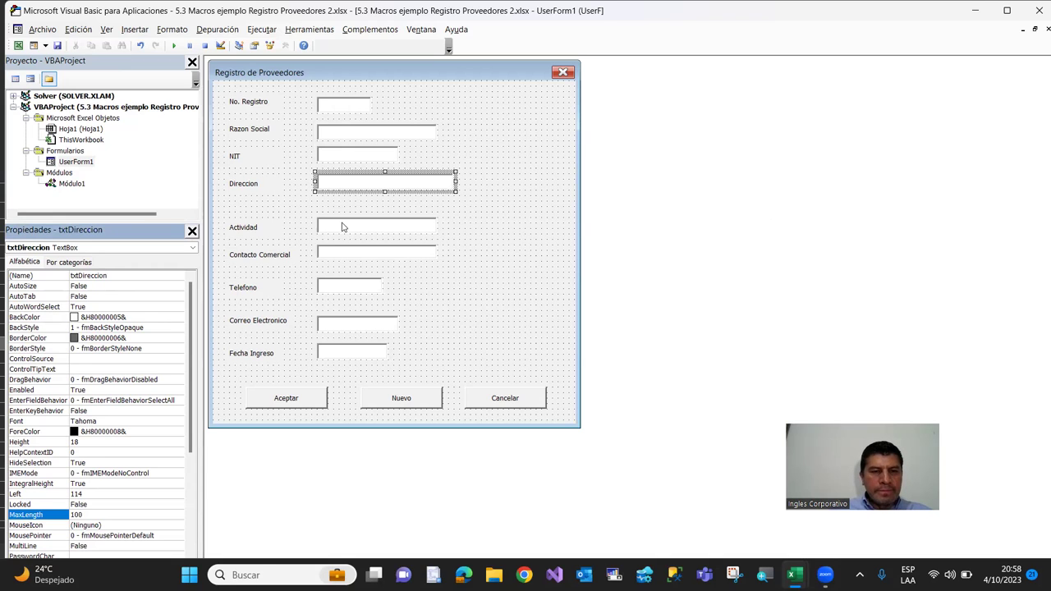
Set MaxLength to 50 for Contacto Comercial and 5 for No. Registro
click(336, 255)
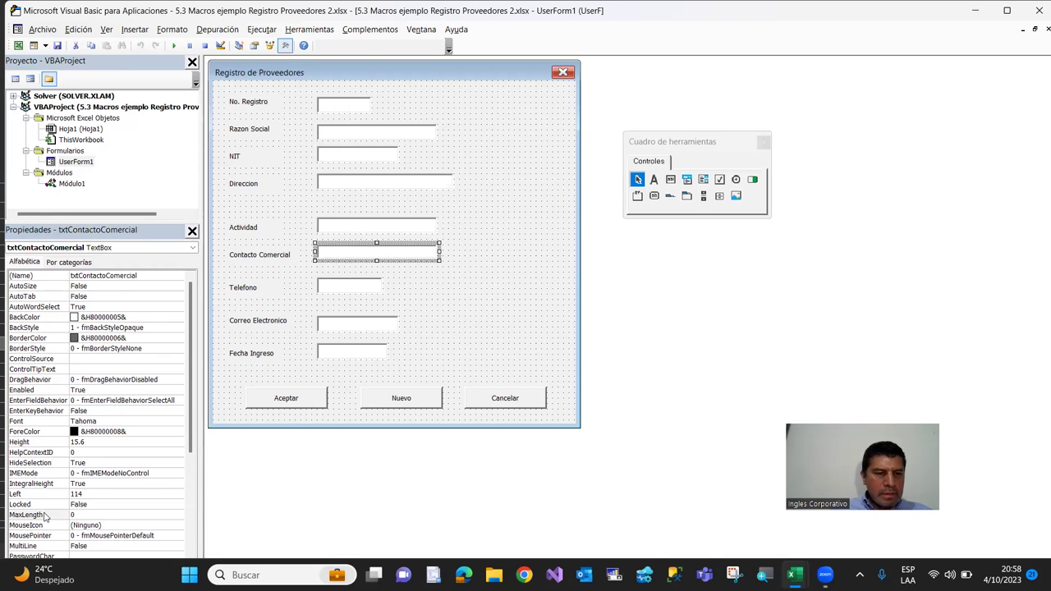
click(51, 516)
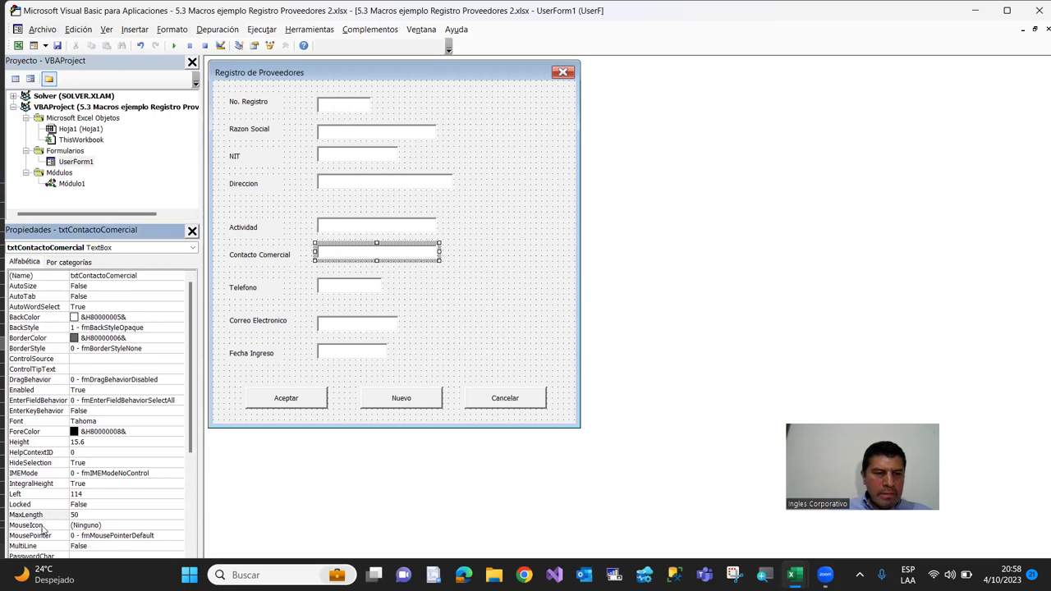
key(Return)
click(326, 112)
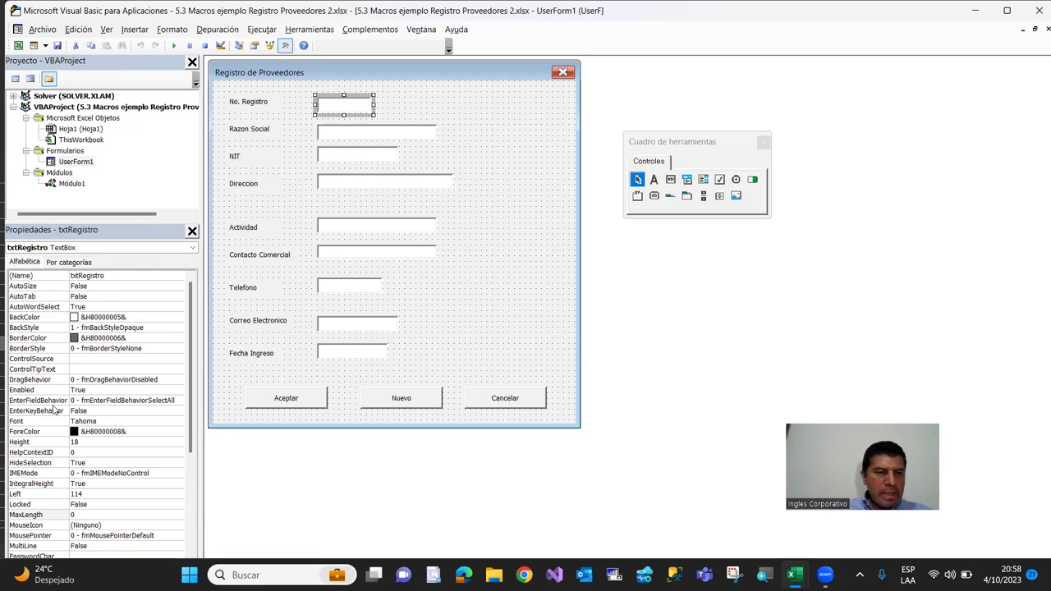
click(56, 515)
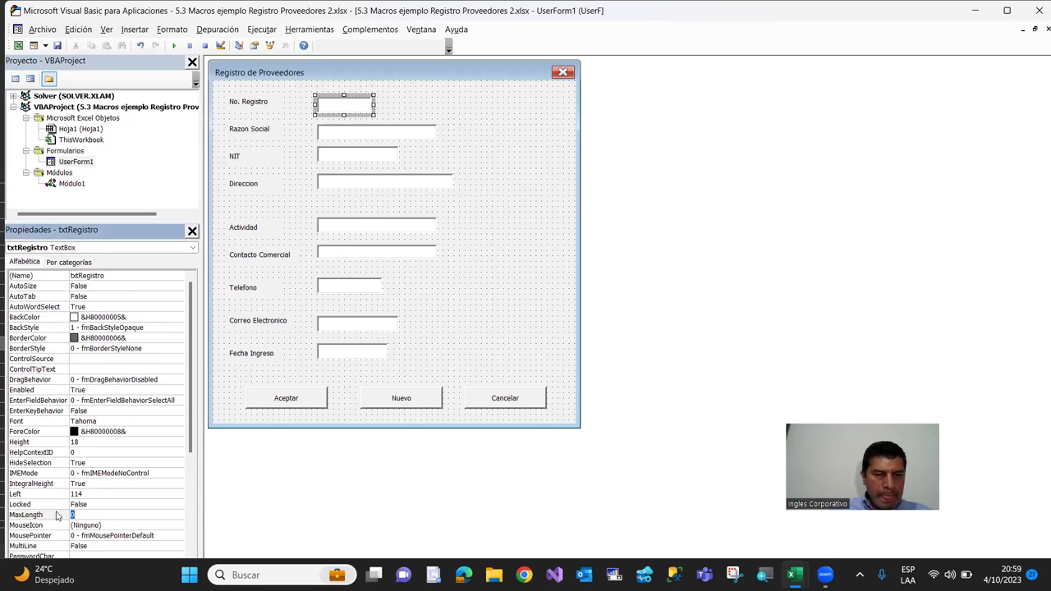
text(5)
key(Return)
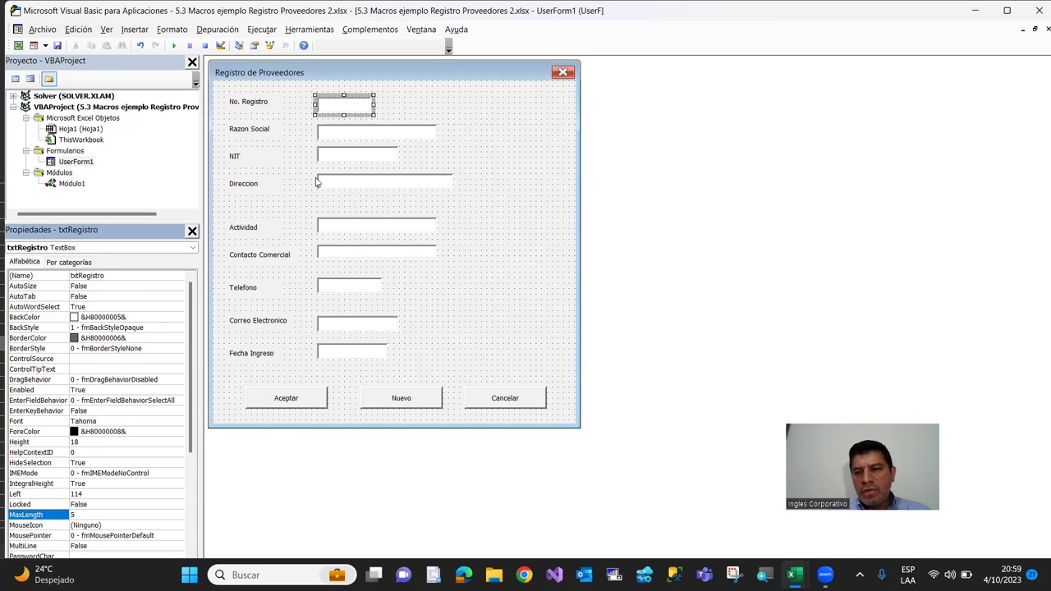
In cmdAceptar_Click, duplicate the txtDireccion Cells(X, 4) line into several copies below it
click(16, 46)
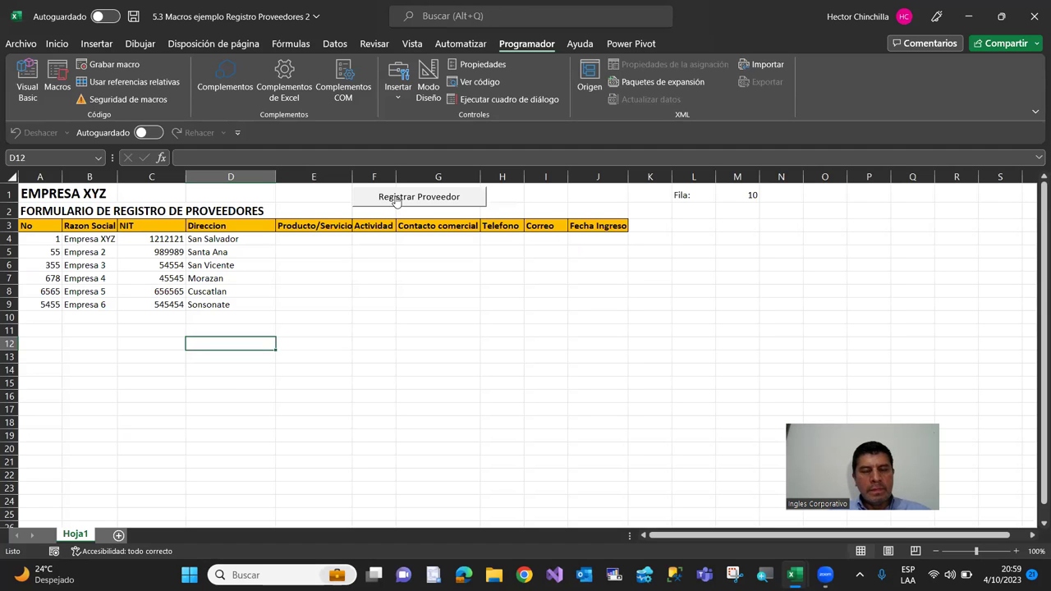
click(30, 90)
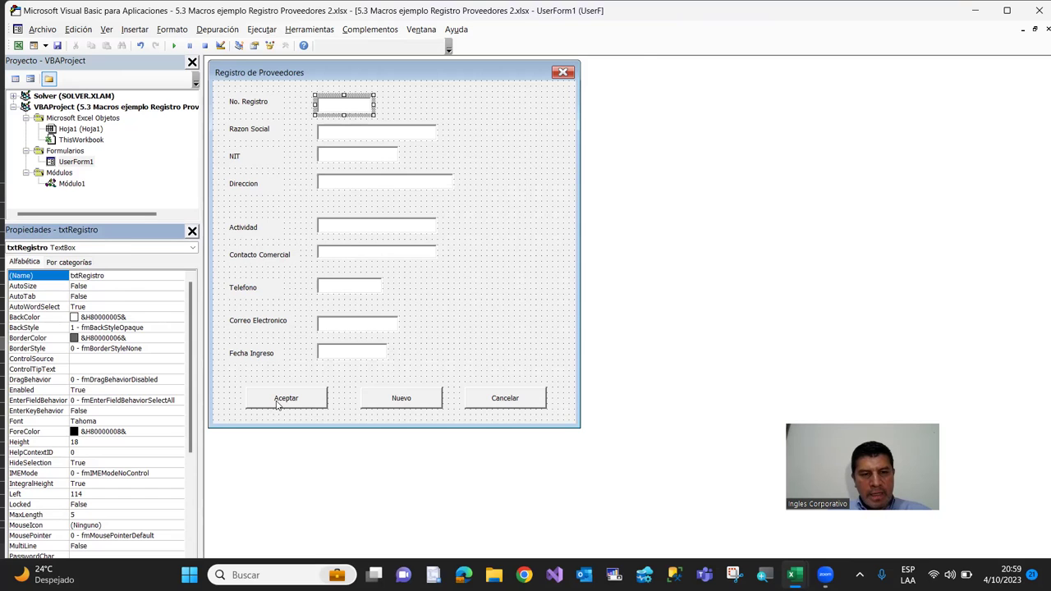
double_click(277, 401)
click(271, 142)
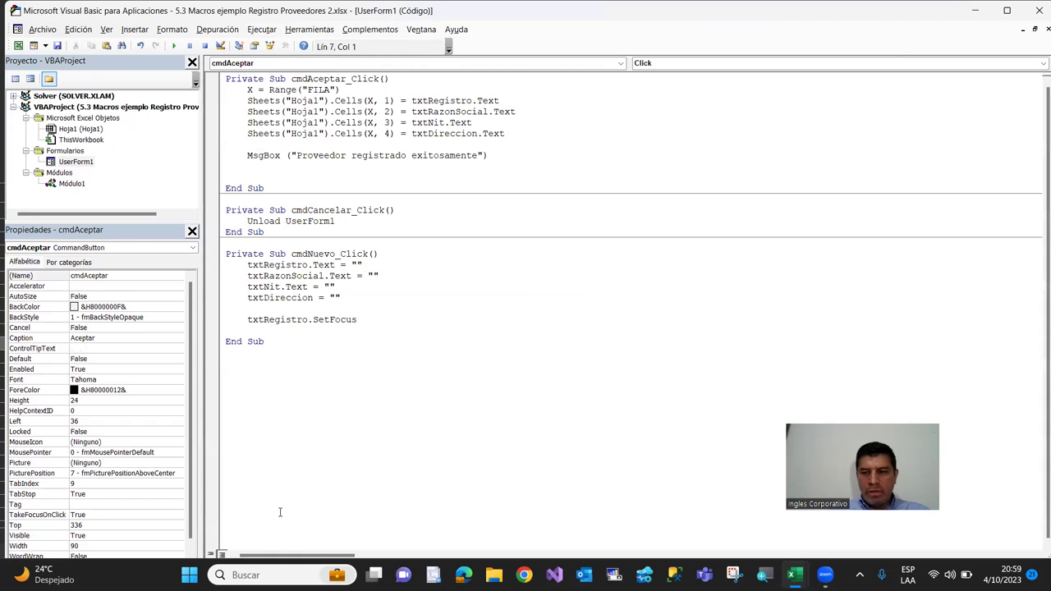
key(Up)
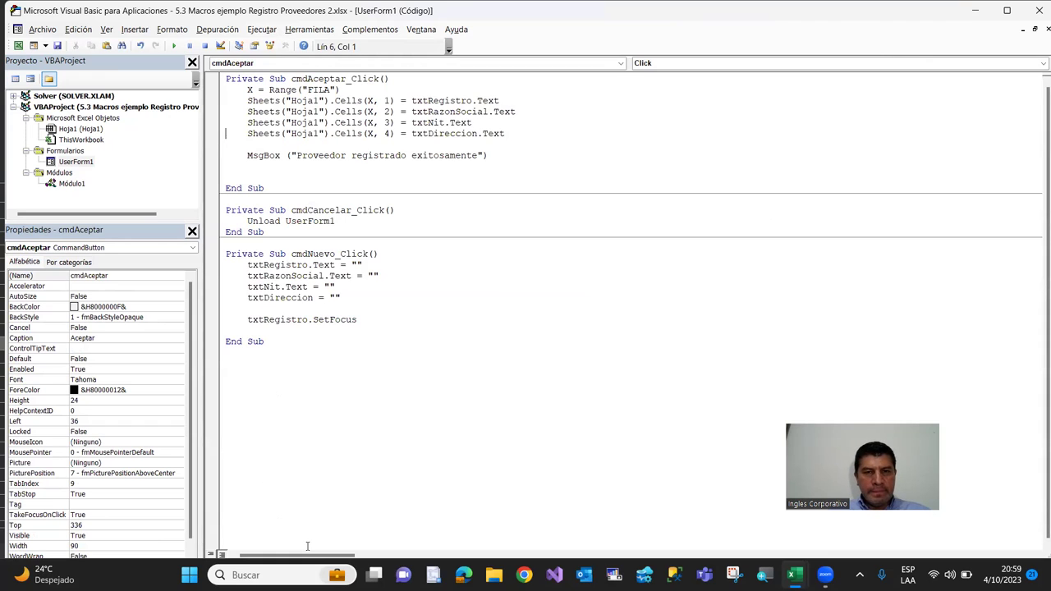
key(shift+Down)
key(Right)
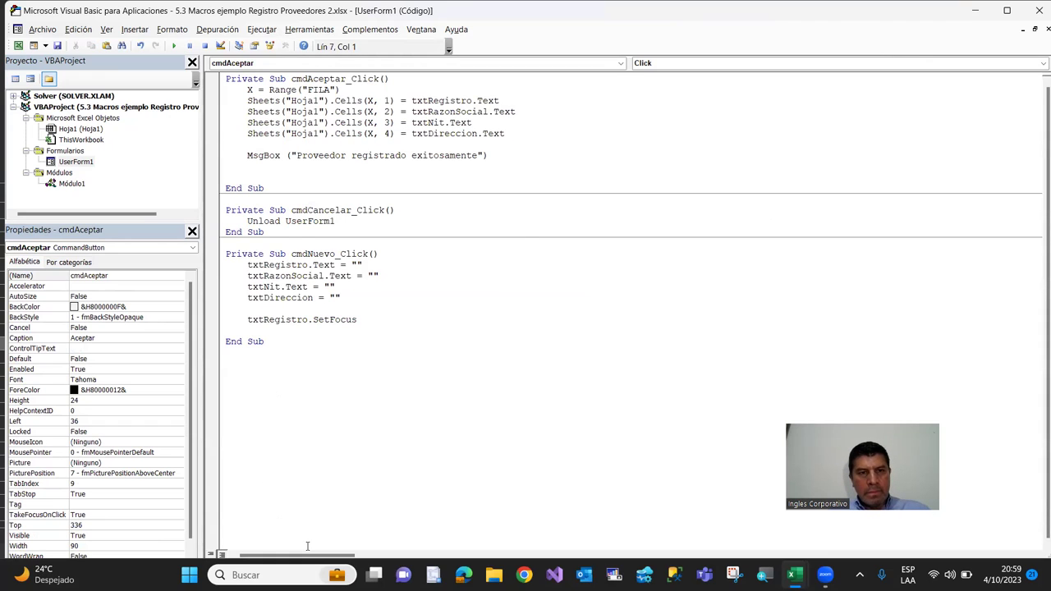
text(Sheets("Hoja1").Cells(X, 4) = txtDireccion.Text)
text(Sheets("Hoja1").Cells(X, 4) = txtDireccion.Text)
text(Sheets("Hoja1").Cells(X, 4) = txtDireccion.Text)
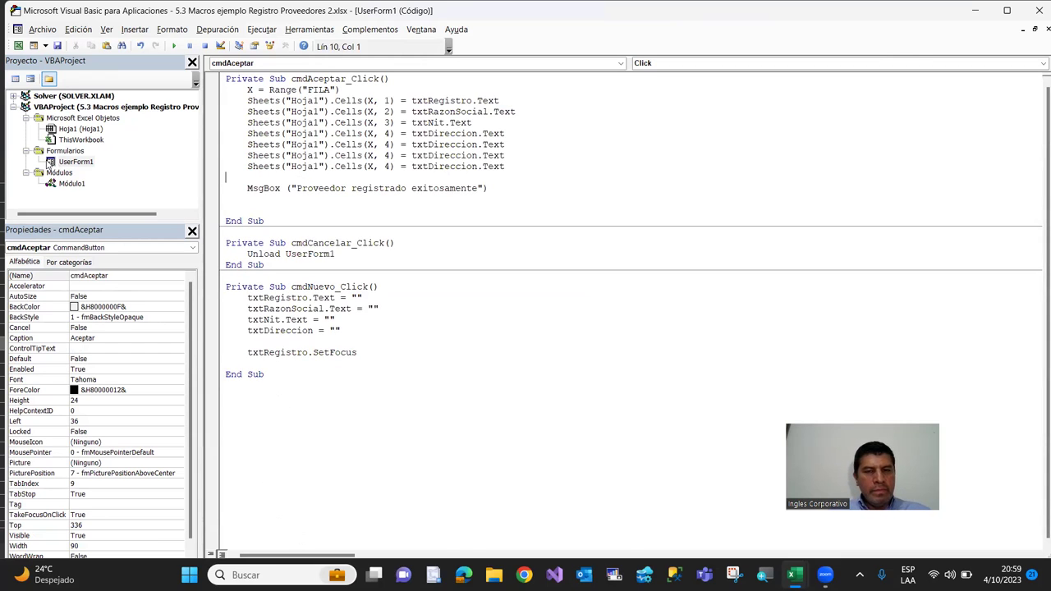
Check the names of the Actividad, Contacto Comercial and Telefono text boxes in the form designer
double_click(72, 161)
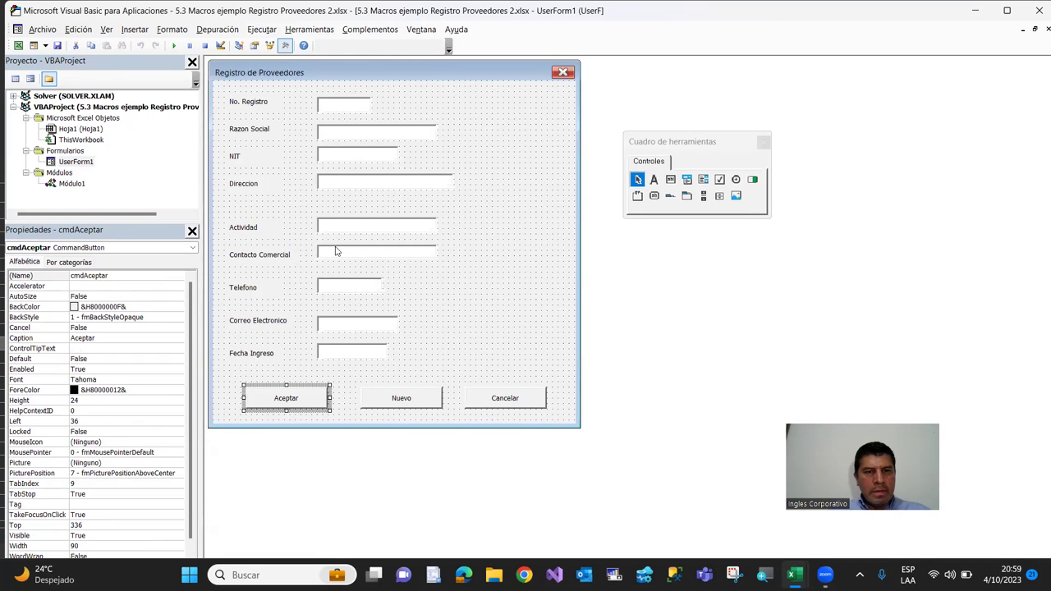
click(334, 230)
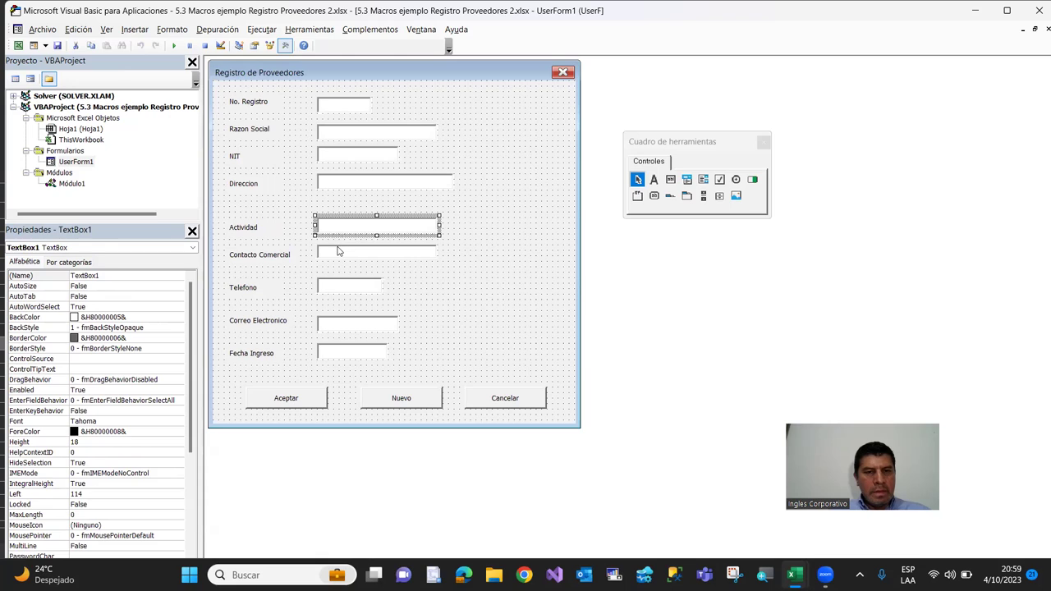
click(333, 258)
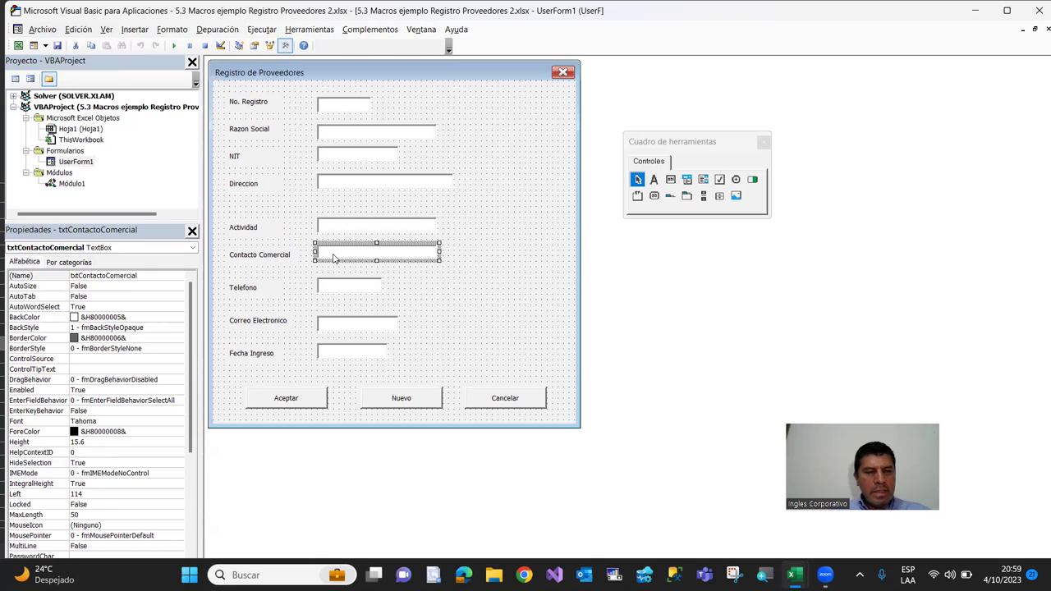
click(330, 289)
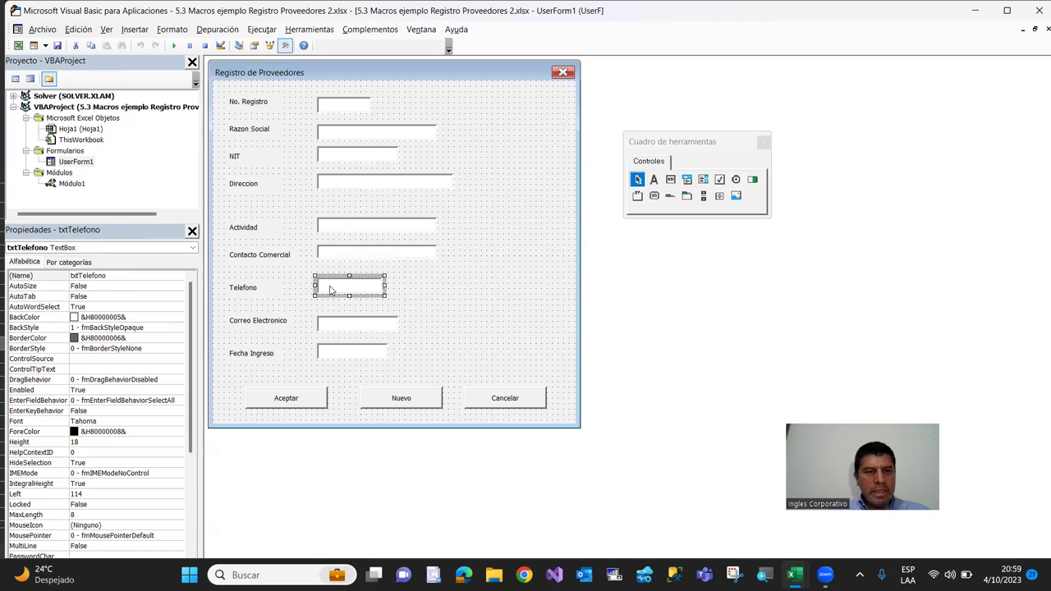
double_click(312, 409)
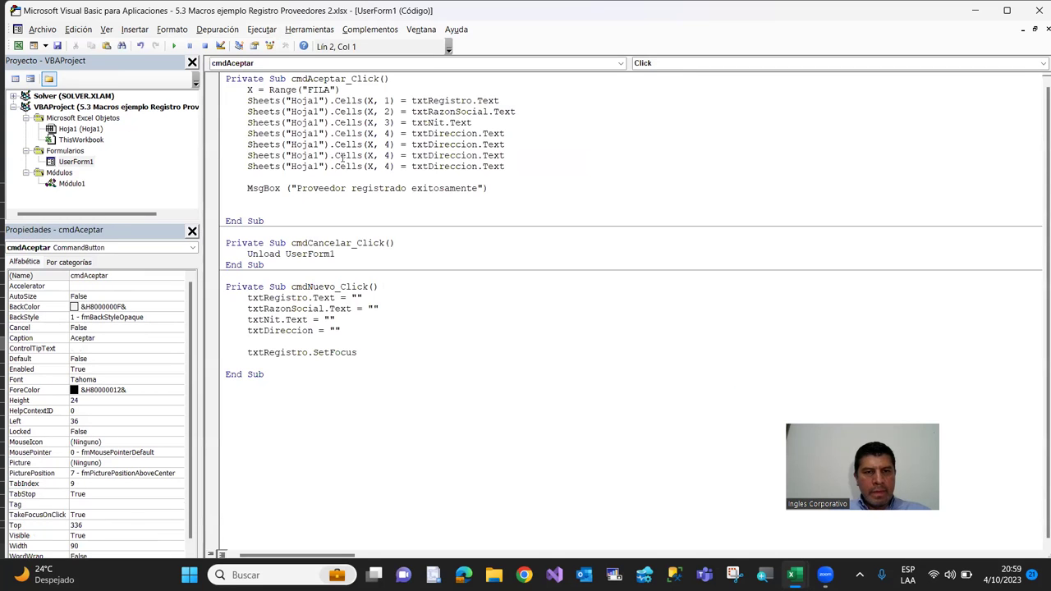
Edit the copied lines to write txtContactoComercial to column 5 and txtTelefono to column 6
click(372, 133)
key(Right)
key(Right)
key(Right)
click(428, 133)
text(Contactocomercial)
key(Delete)
key(Delete)
key(Delete)
key(Delete)
key(Delete)
key(Delete)
key(Delete)
key(Delete)
key(Delete)
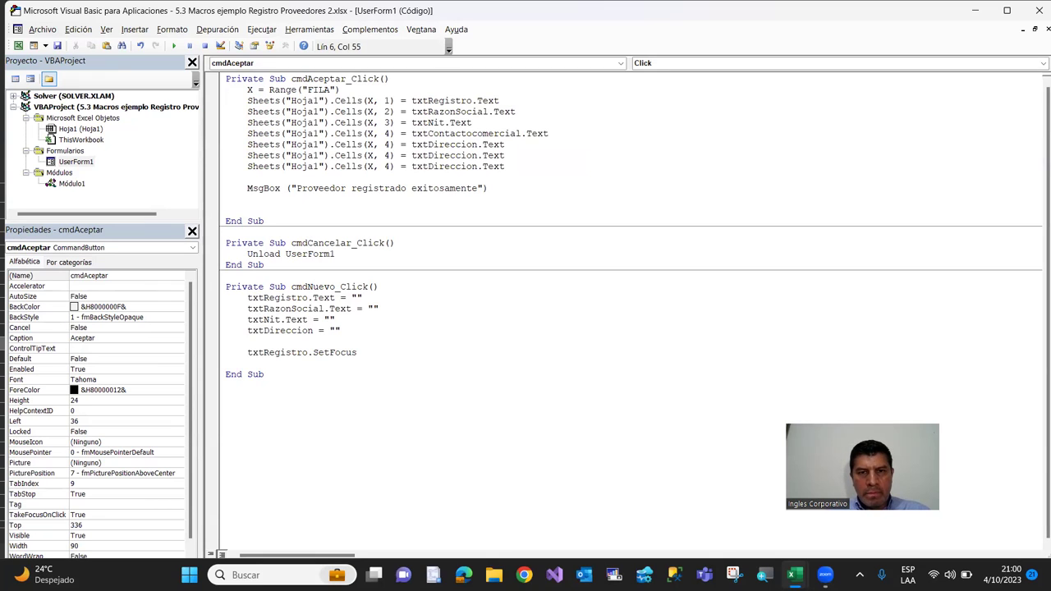
click(476, 144)
text(6)
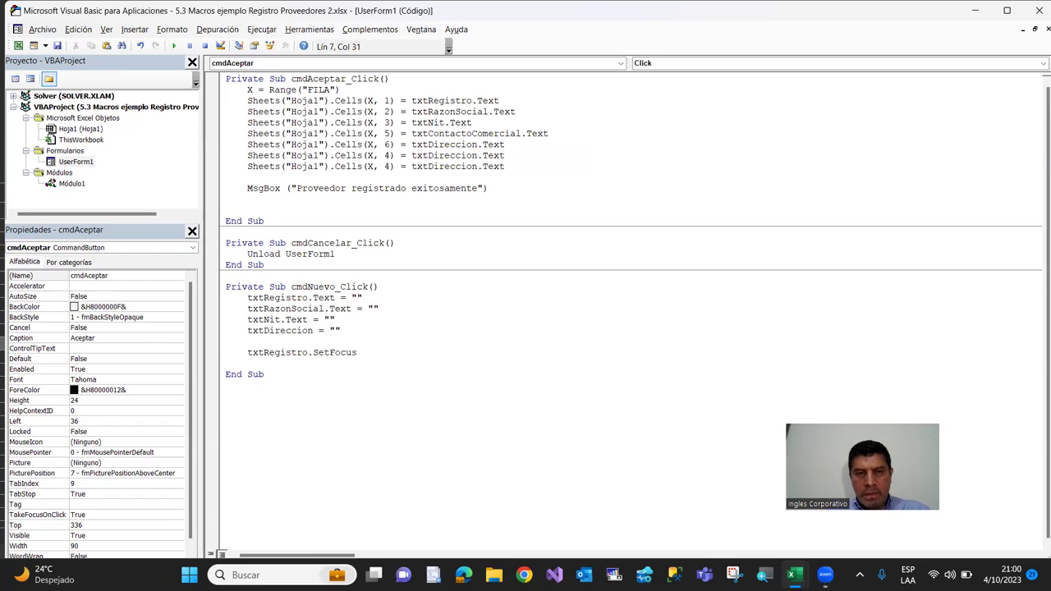
text(telefono)
key(Delete)
key(Delete)
key(Delete)
key(Delete)
key(Delete)
key(Delete)
key(Delete)
key(Delete)
key(Delete)
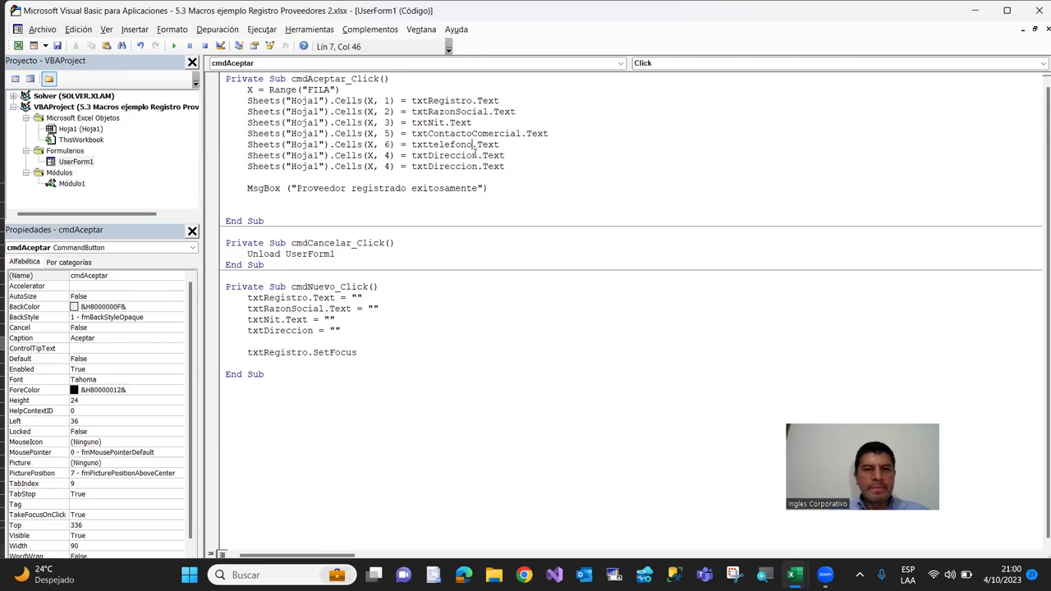
click(462, 179)
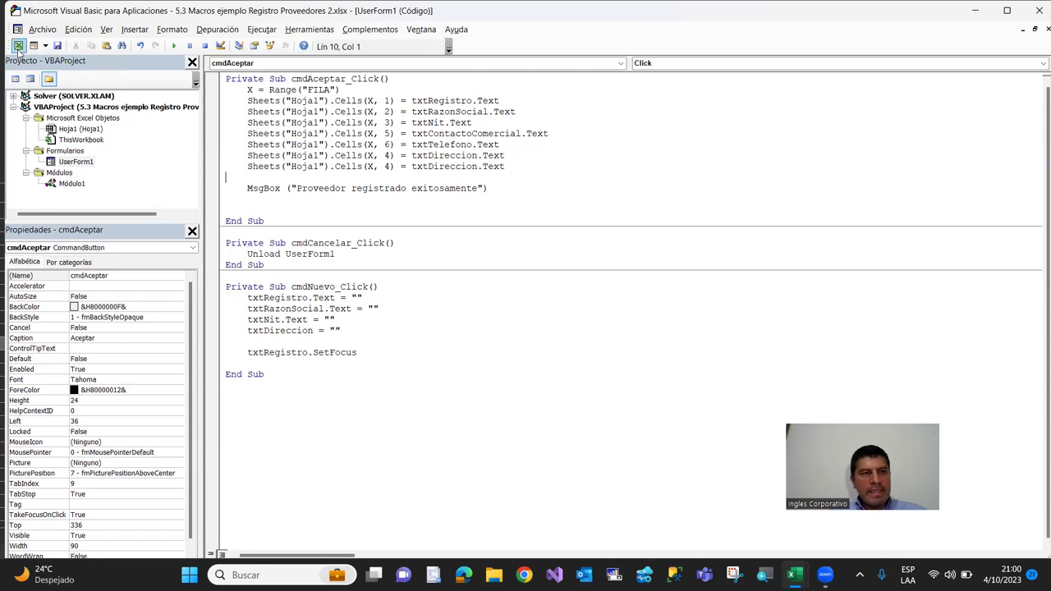
click(18, 45)
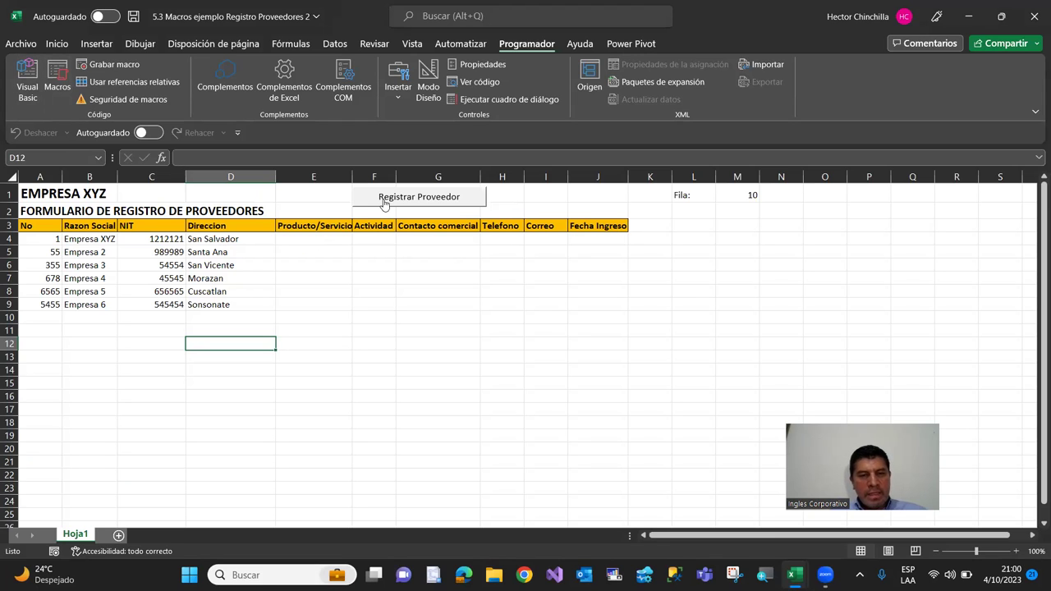
click(27, 82)
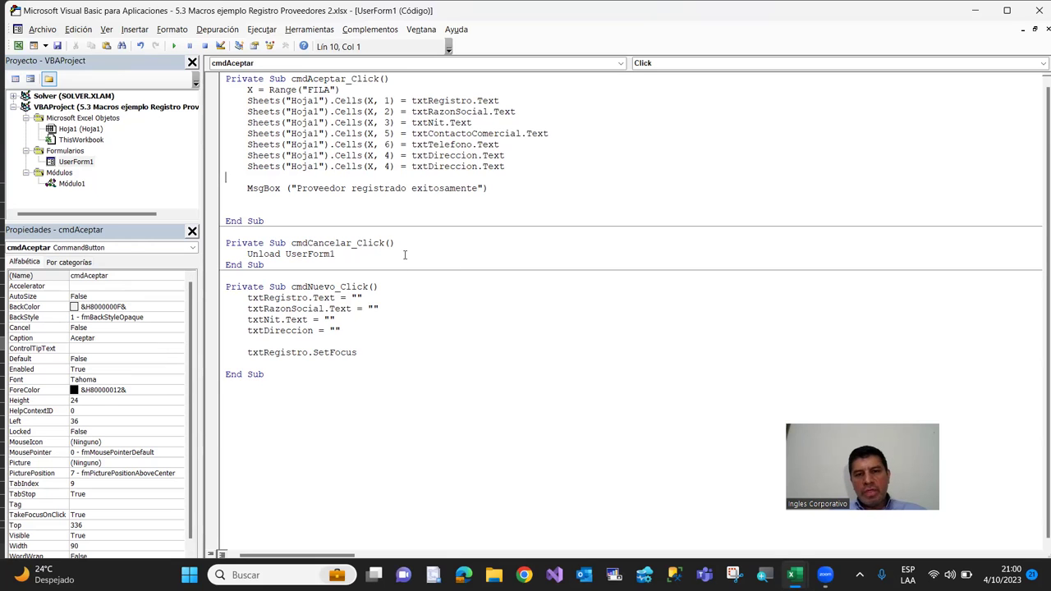
double_click(51, 162)
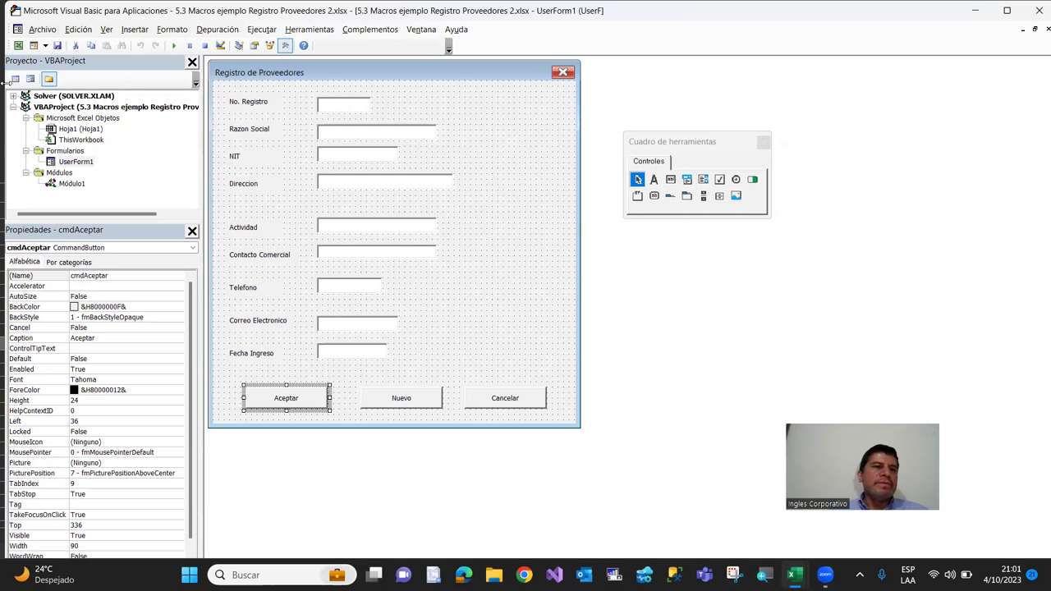
click(18, 46)
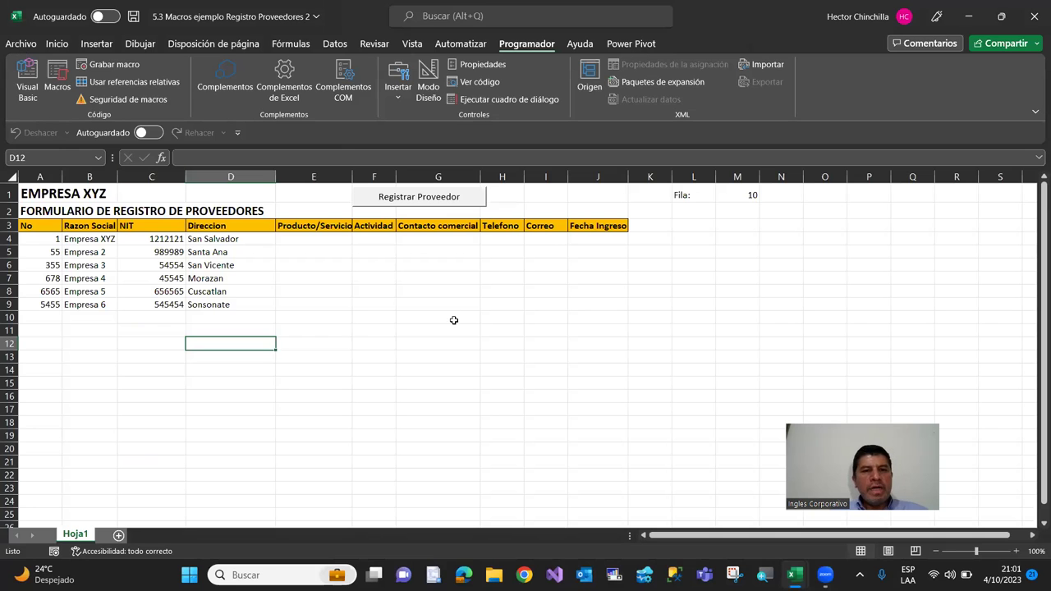
Save the workbook as Libro de Excel habilitado para macros (*.xlsm) under the same name
click(132, 16)
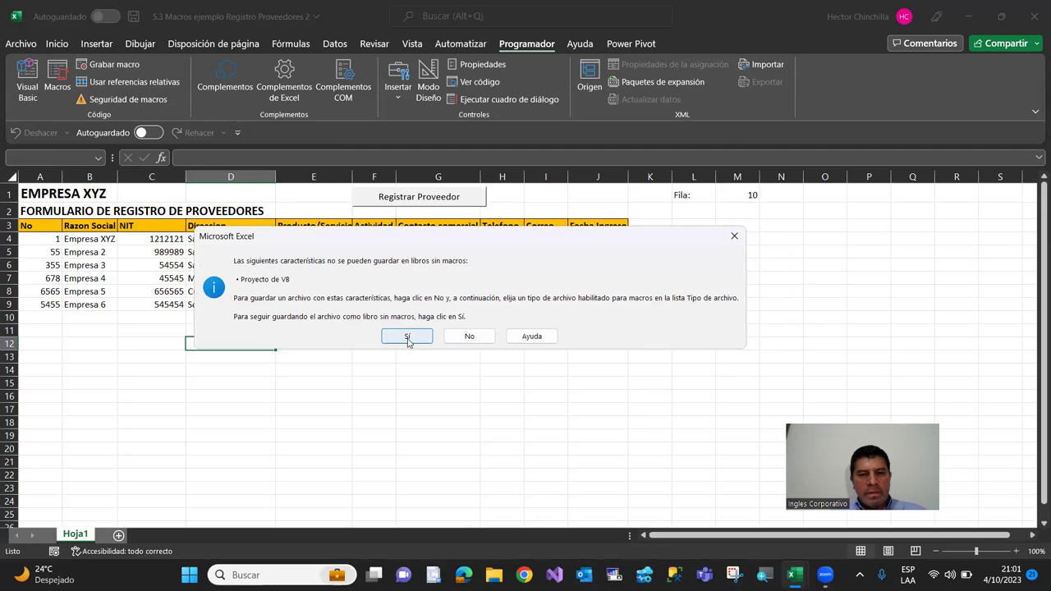
click(407, 336)
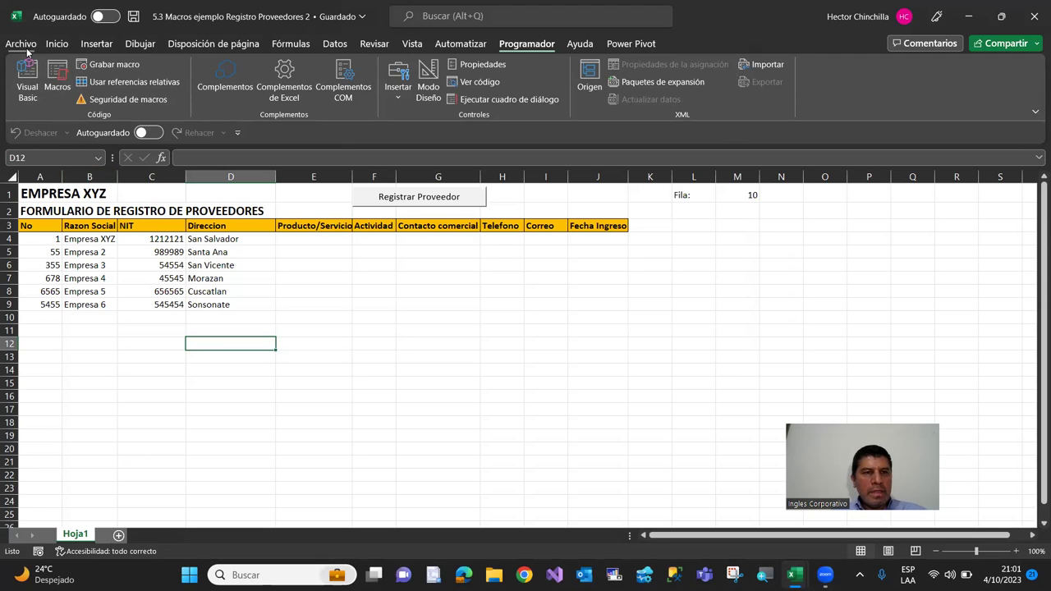
click(27, 50)
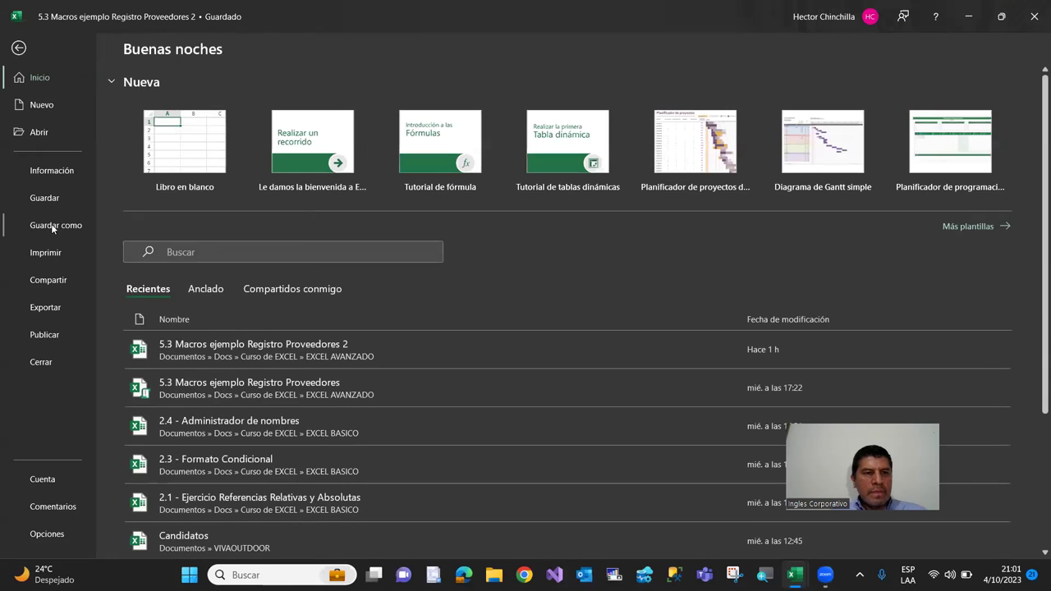
click(53, 223)
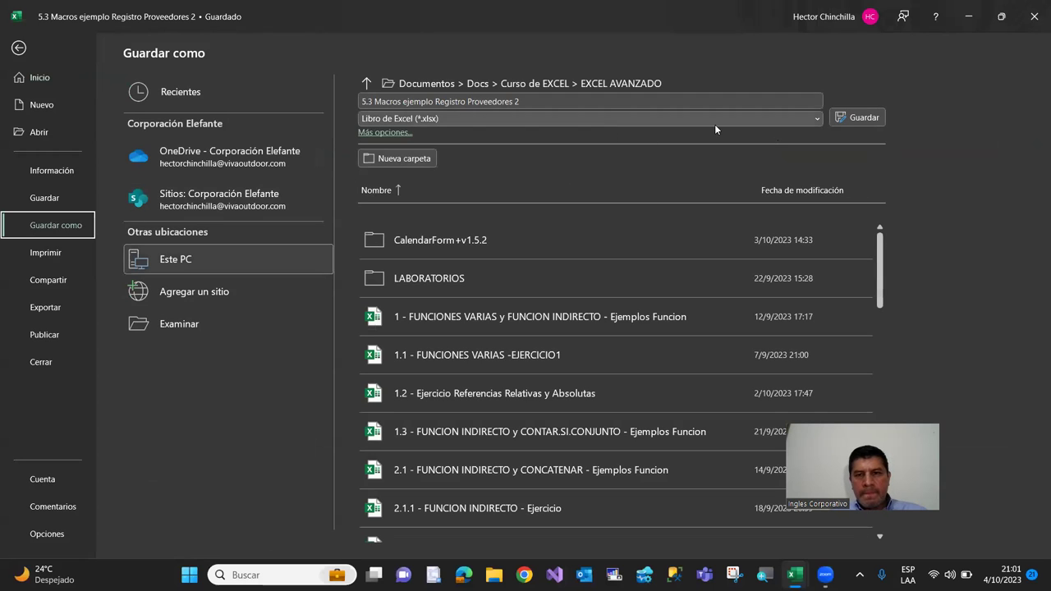
click(810, 118)
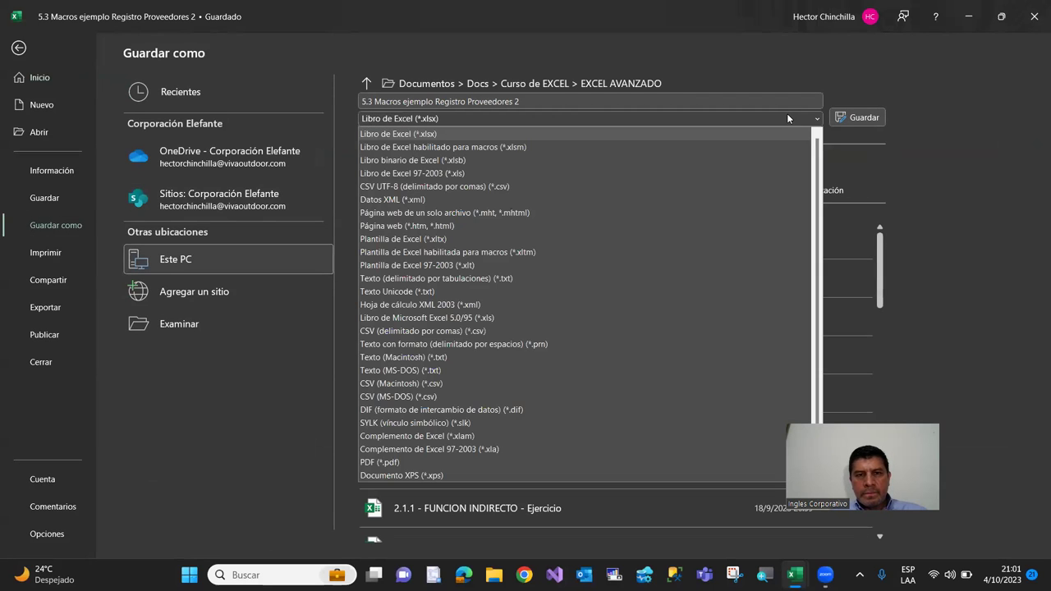
click(462, 146)
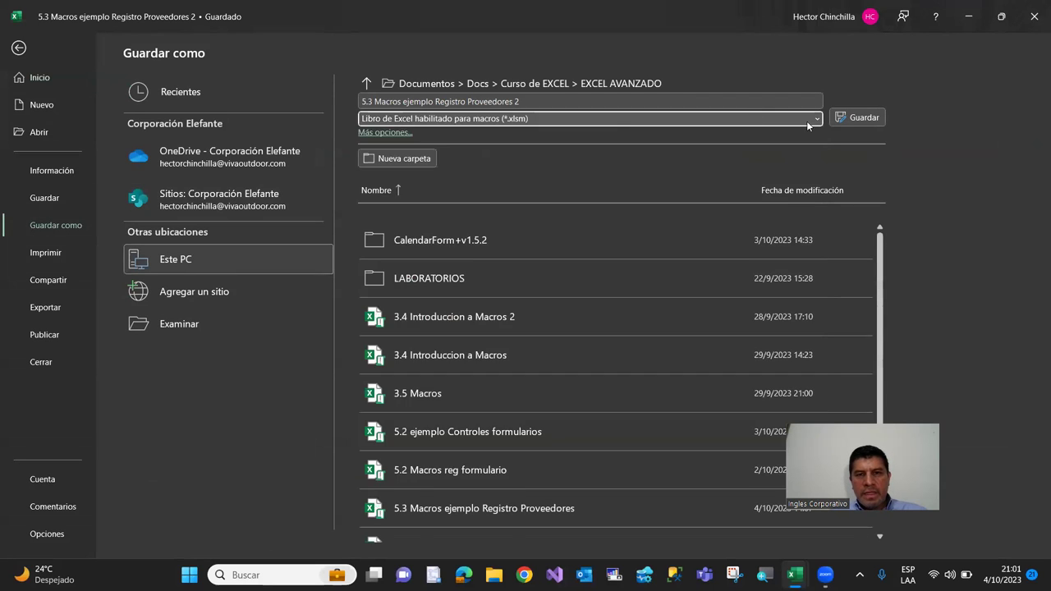
click(854, 119)
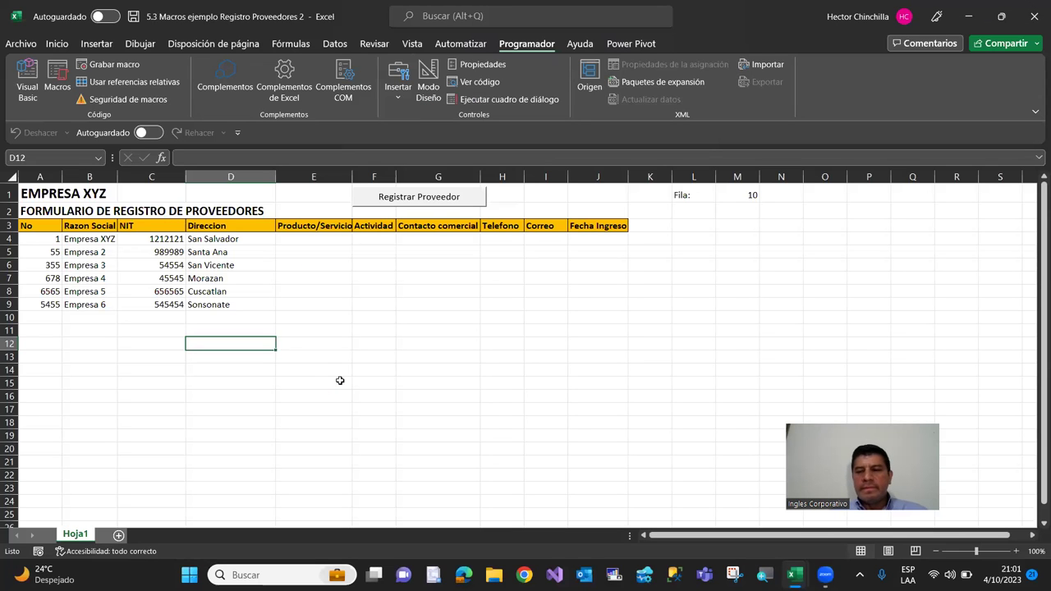